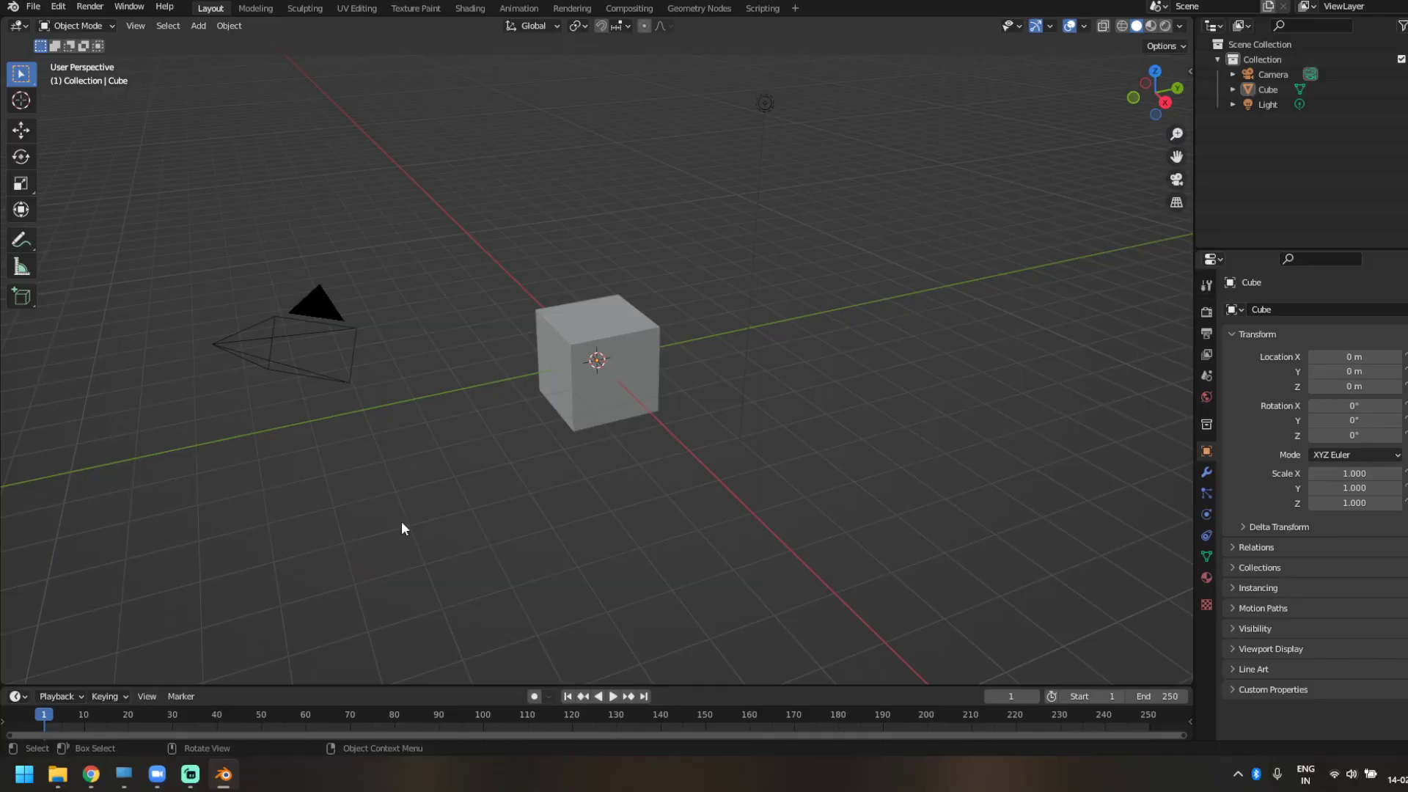
- Delete all default objects from the scene and add a mesh plane at the origin
key("a")
key("Delete")
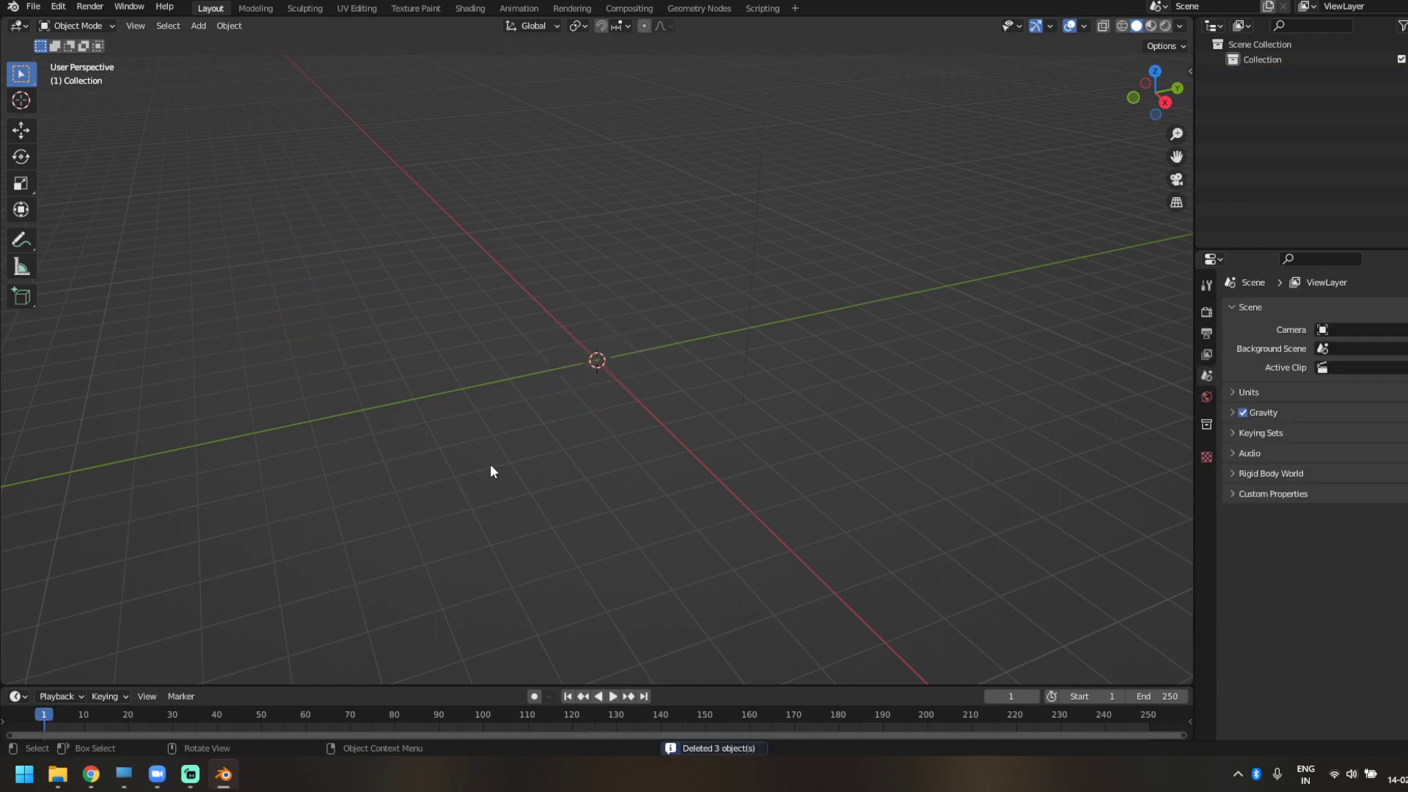
key("shift+a")
key("Escape")
key("shift+a")
mouse_move(542, 247)
left_click(710, 253)
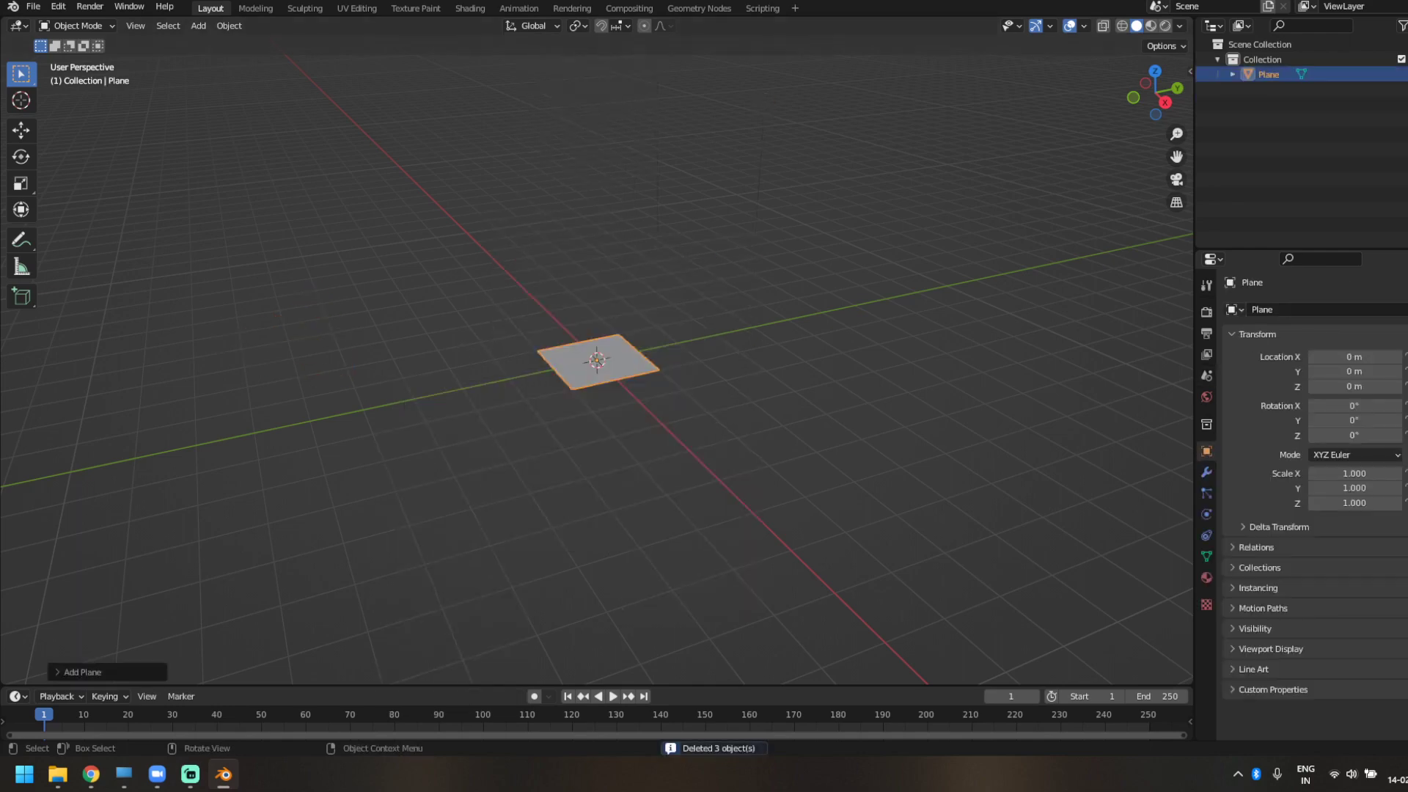
- Create a new geometry node tree on the plane in the Geometry Nodes workspace and cut the link between Group Input and Group Output
left_click(716, 10)
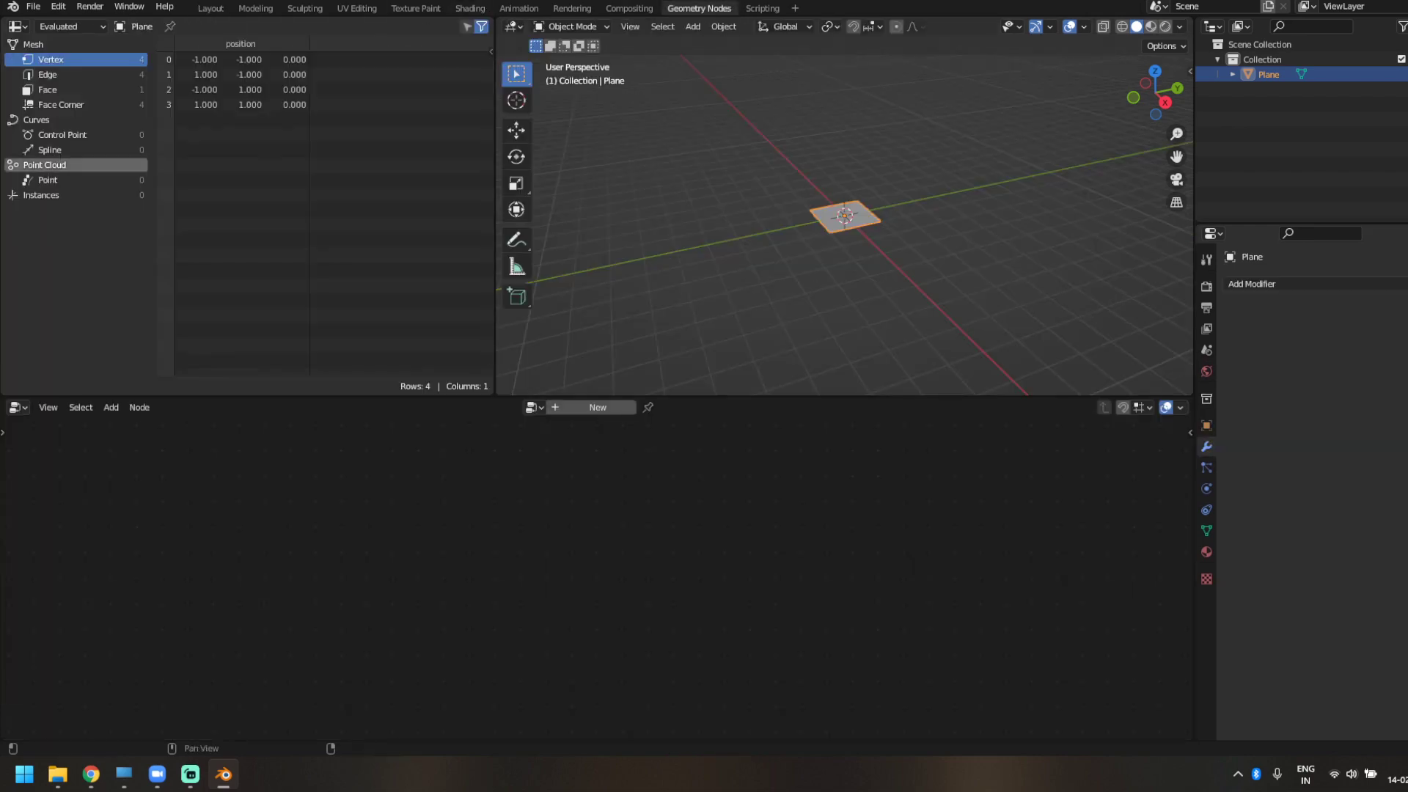
left_click(597, 407)
right_click_drag(583, 536, 557, 640, "ctrl")
left_click_drag(468, 601, 417, 532)
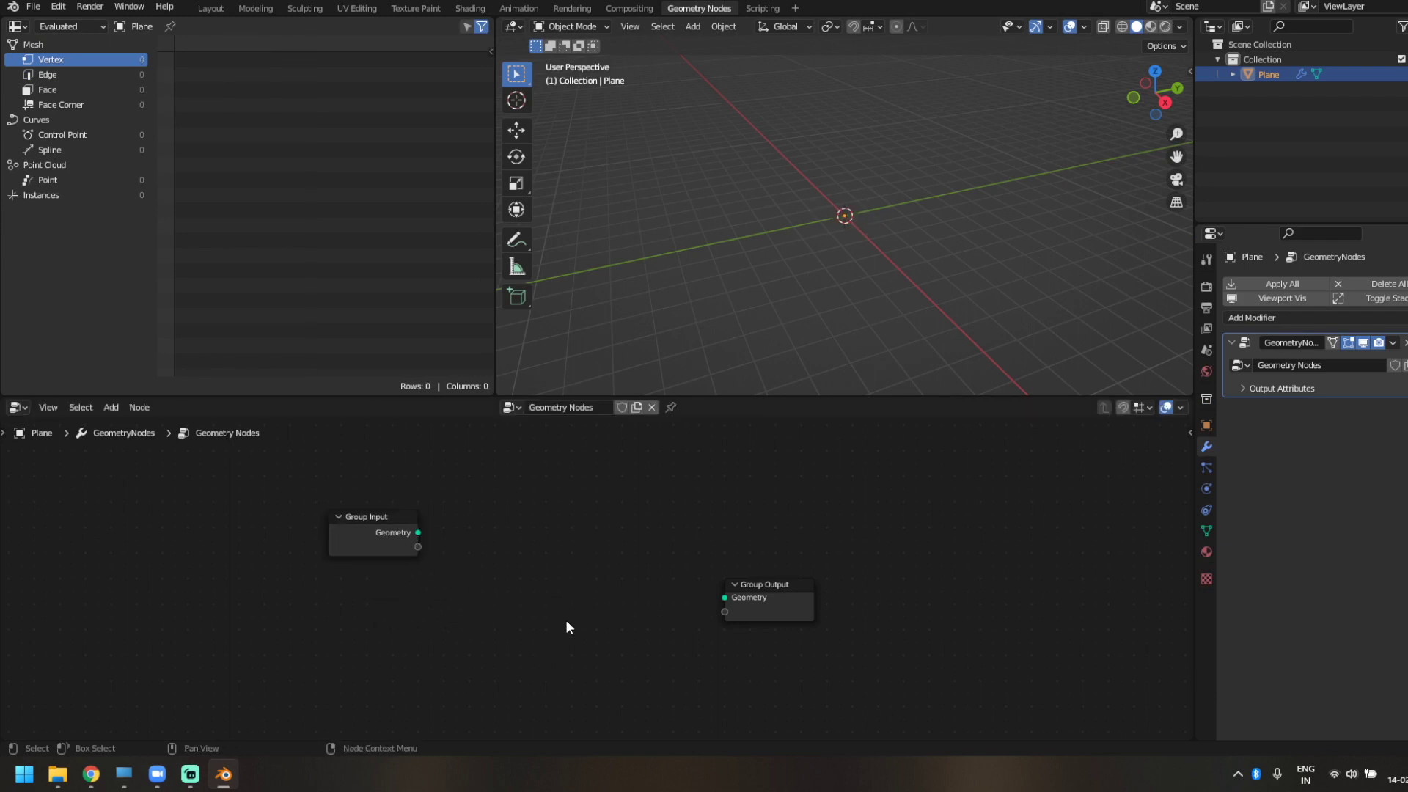
- Add an Ico Sphere node with its Mesh output linked to the Group Output's Geometry
key("shift+a")
left_click(526, 391)
type("ico")
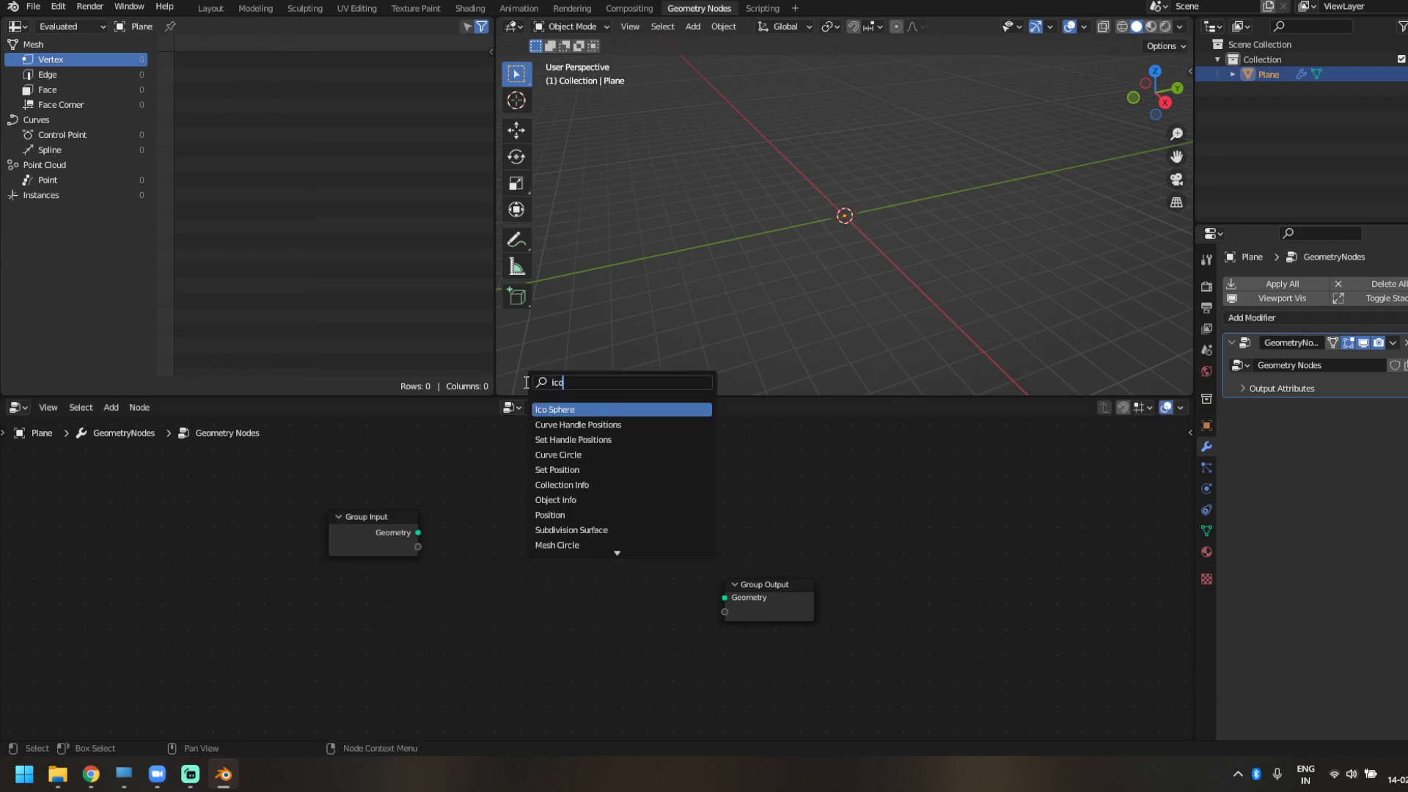
key("Return")
left_click(372, 588)
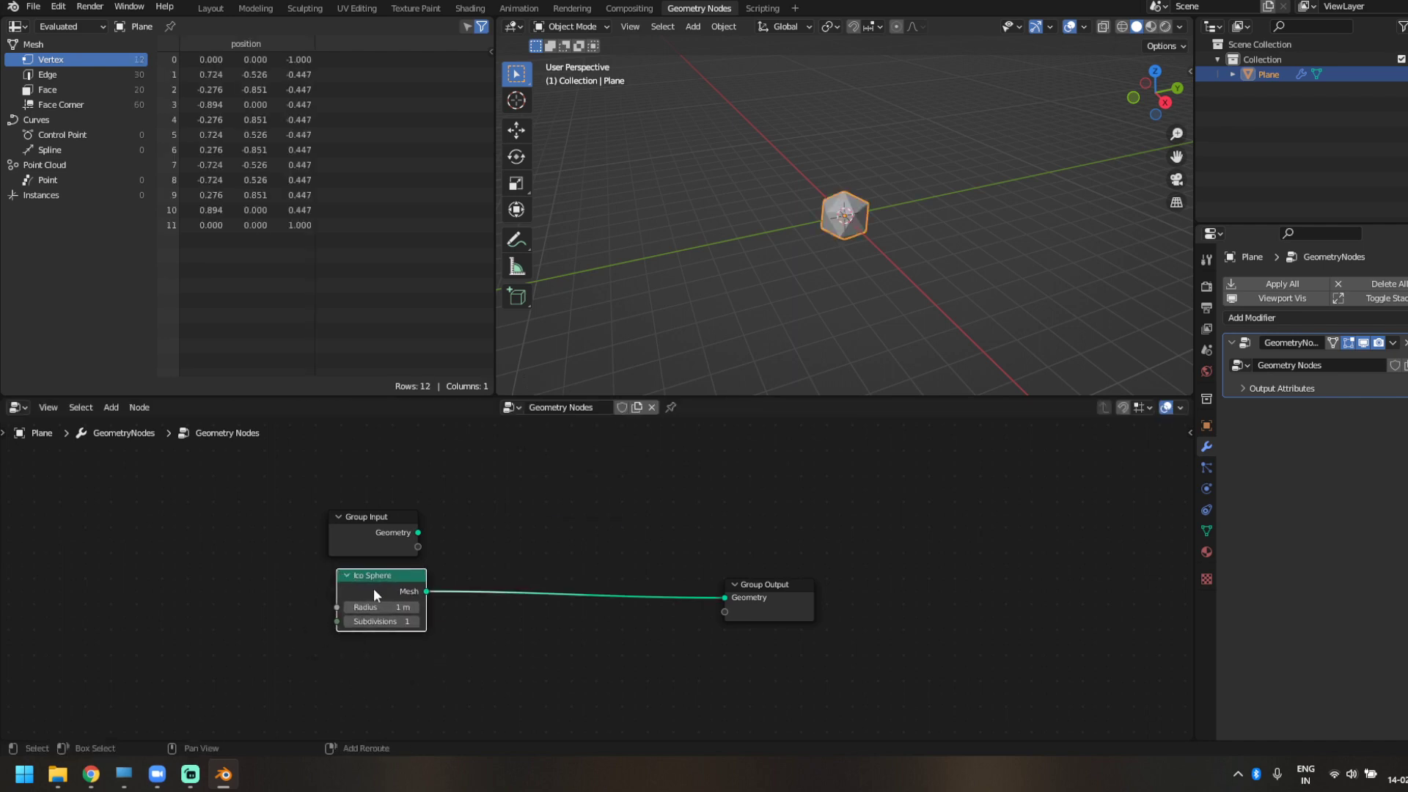
- Set the Ico Sphere node's subdivisions to 3 and move the node farther away from the Group Output
scroll(959, 225, "up", 3)
scroll(399, 581, "up", 4)
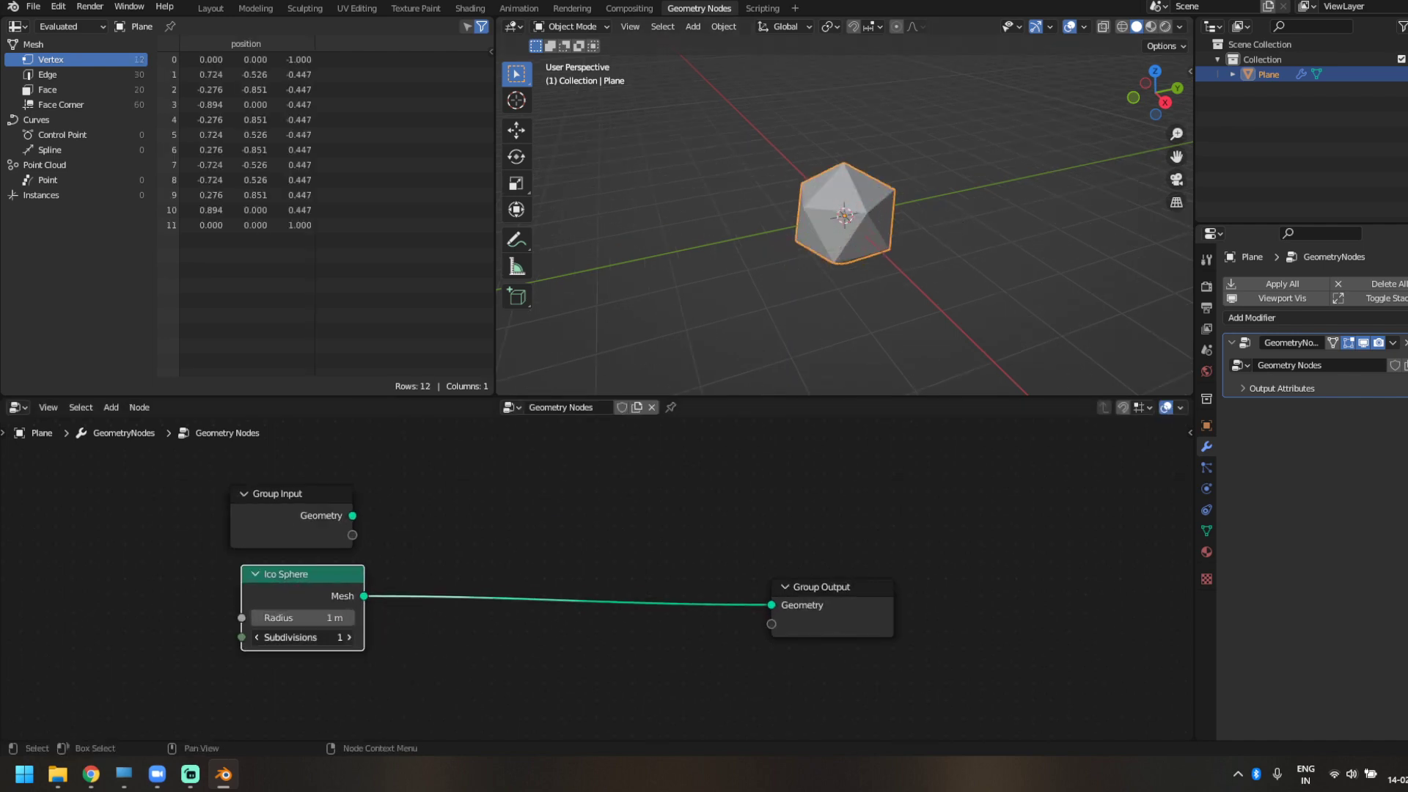
left_click(348, 637)
left_click(347, 636)
mouse_move(870, 214)
middle_mouse_down()
mouse_move(949, 213)
mouse_move(880, 215)
middle_mouse_up()
left_click_drag(312, 576, 117, 569)
- Add a Mesh Line node below the Ico Sphere node
scroll(463, 634, "down", 4)
middle_click_drag(463, 634, 597, 540)
key("shift+a")
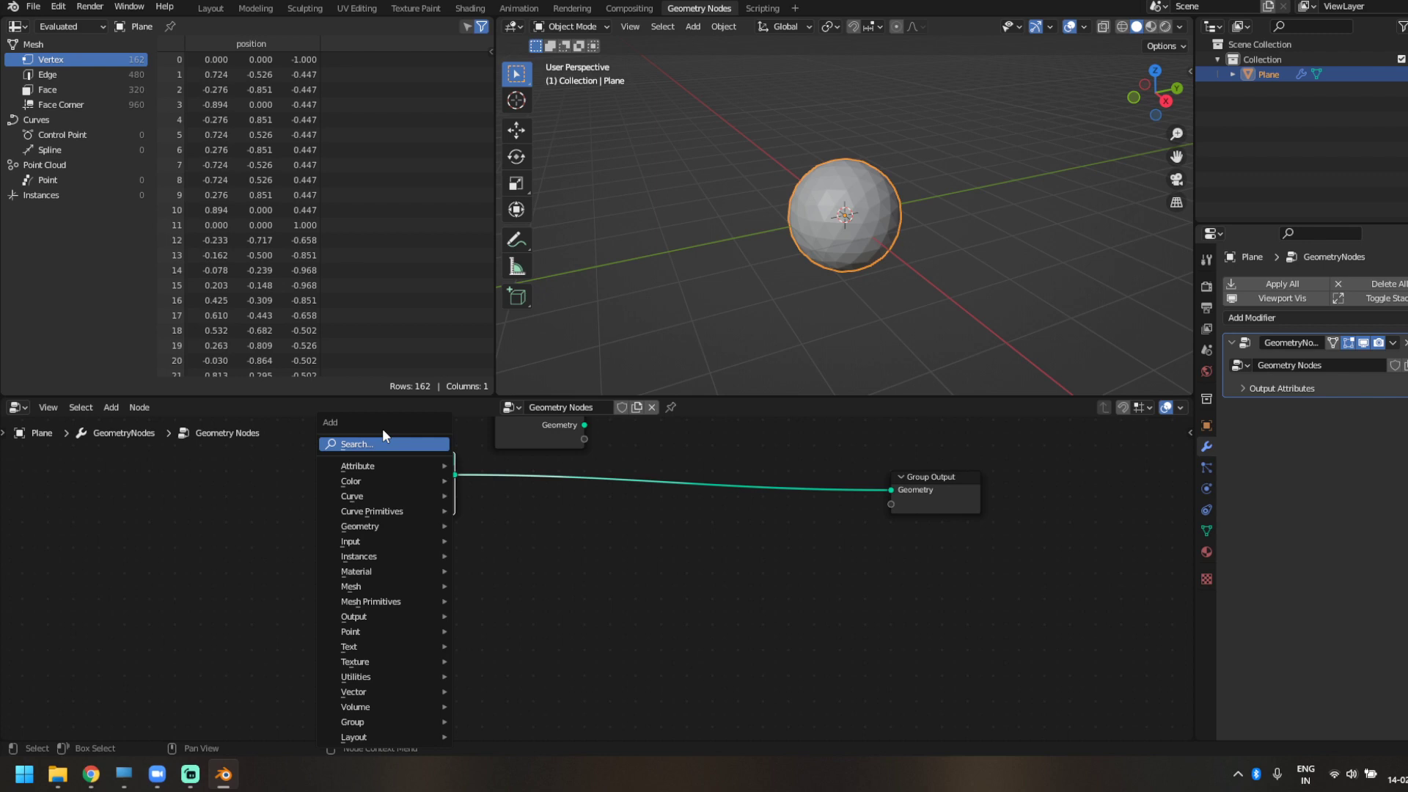
left_click(383, 434)
type("mesh line")
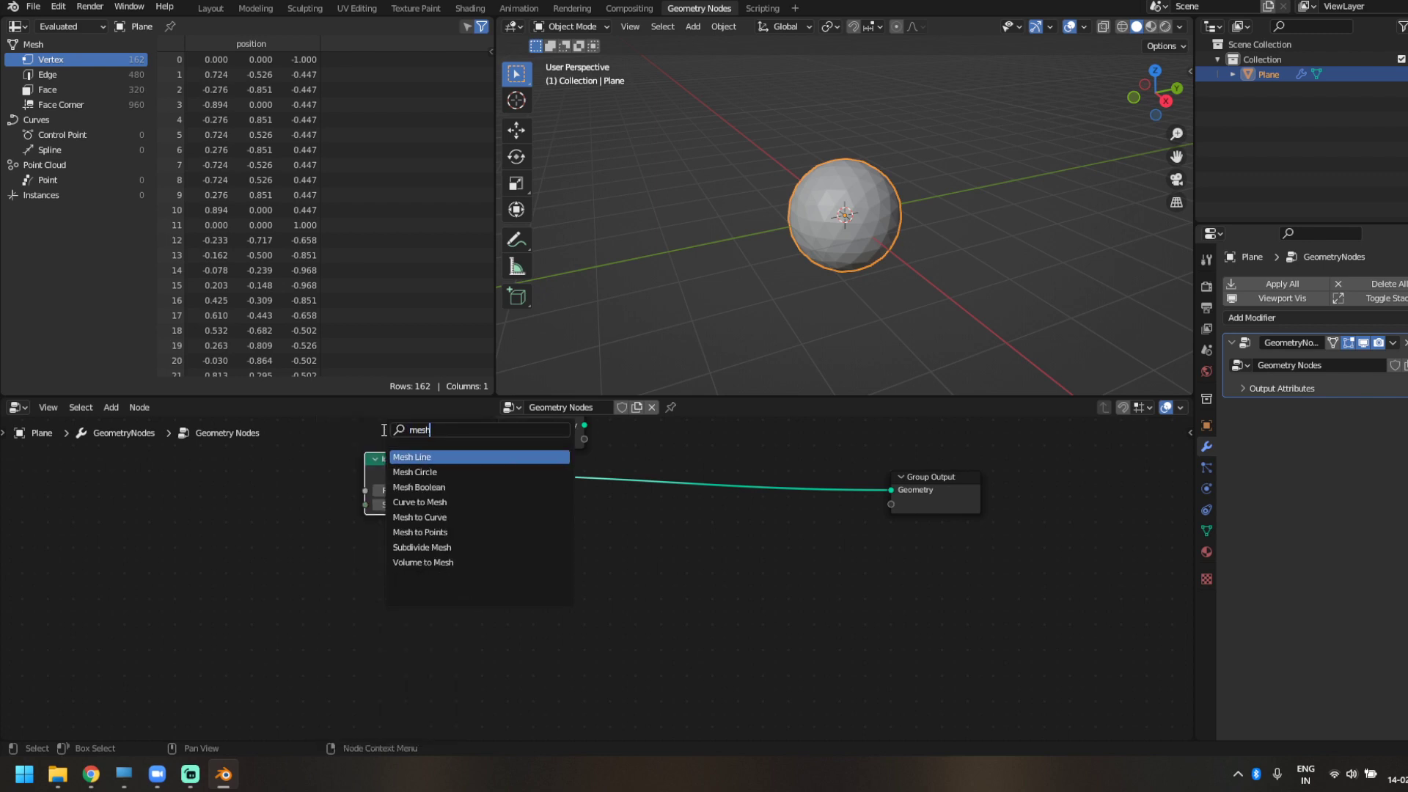
key("Return")
left_click(292, 548)
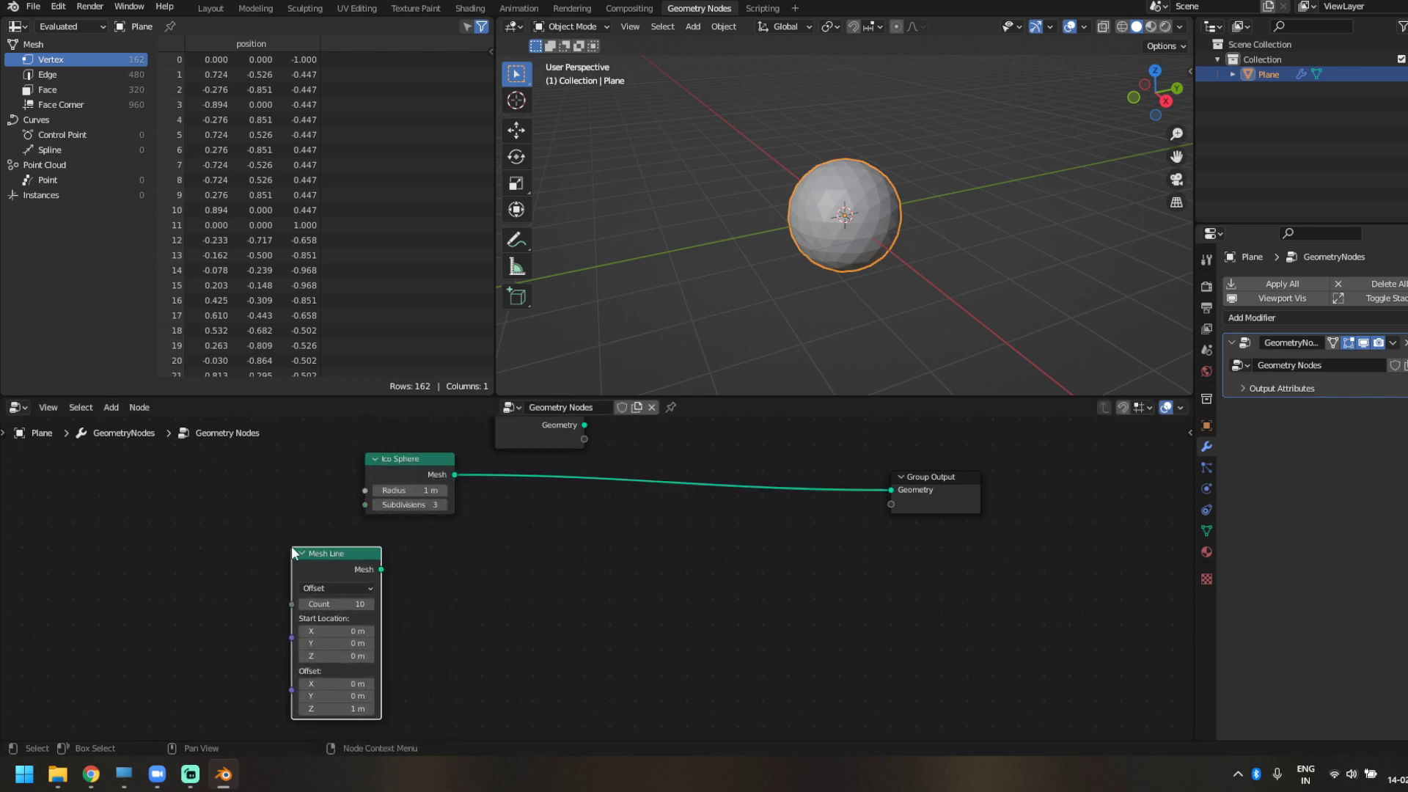
left_click_drag(322, 565, 330, 561)
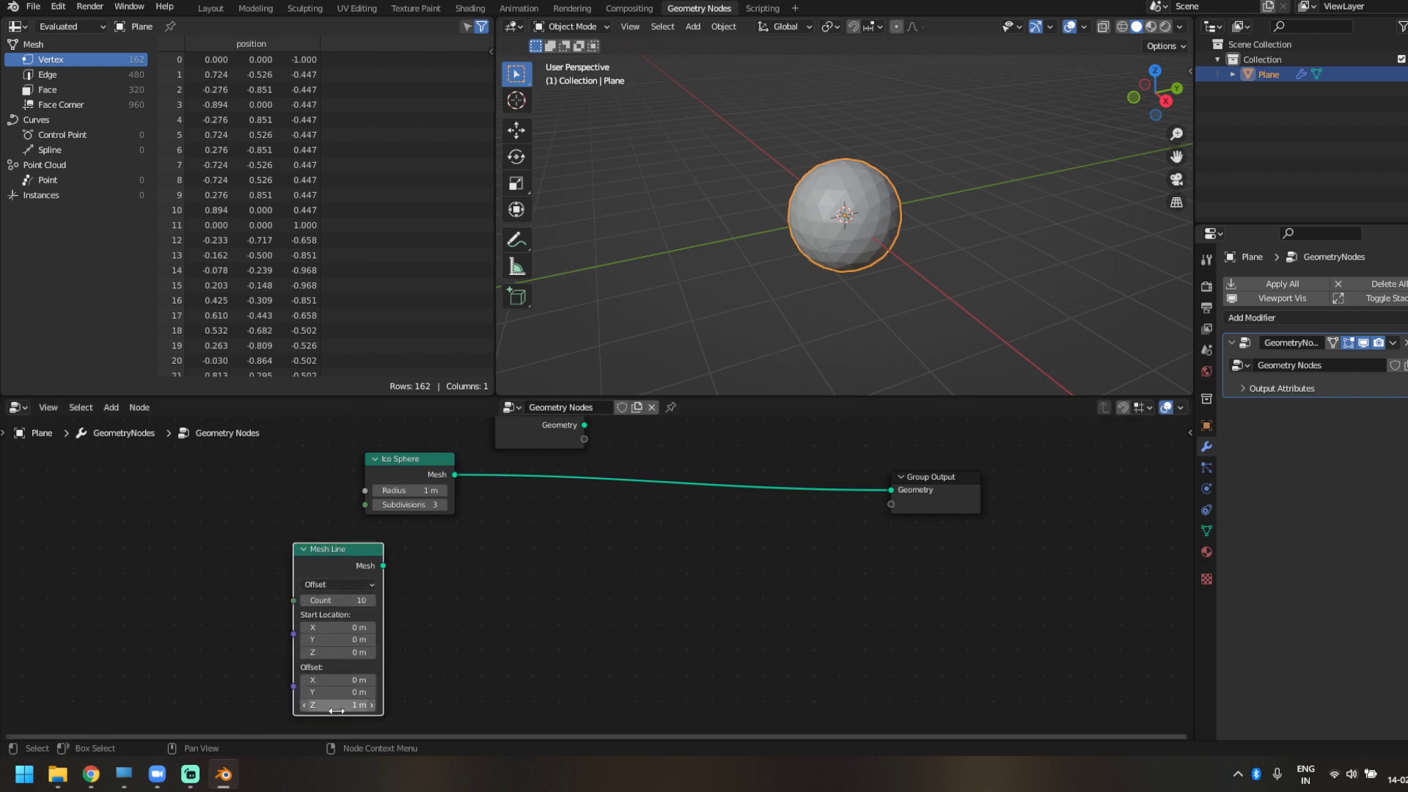
- Set the Mesh Line node's count to 30
mouse_move(336, 600)
left_mouse_down()
mouse_move(352, 600)
mouse_move(334, 599)
left_mouse_up()
left_click(334, 599)
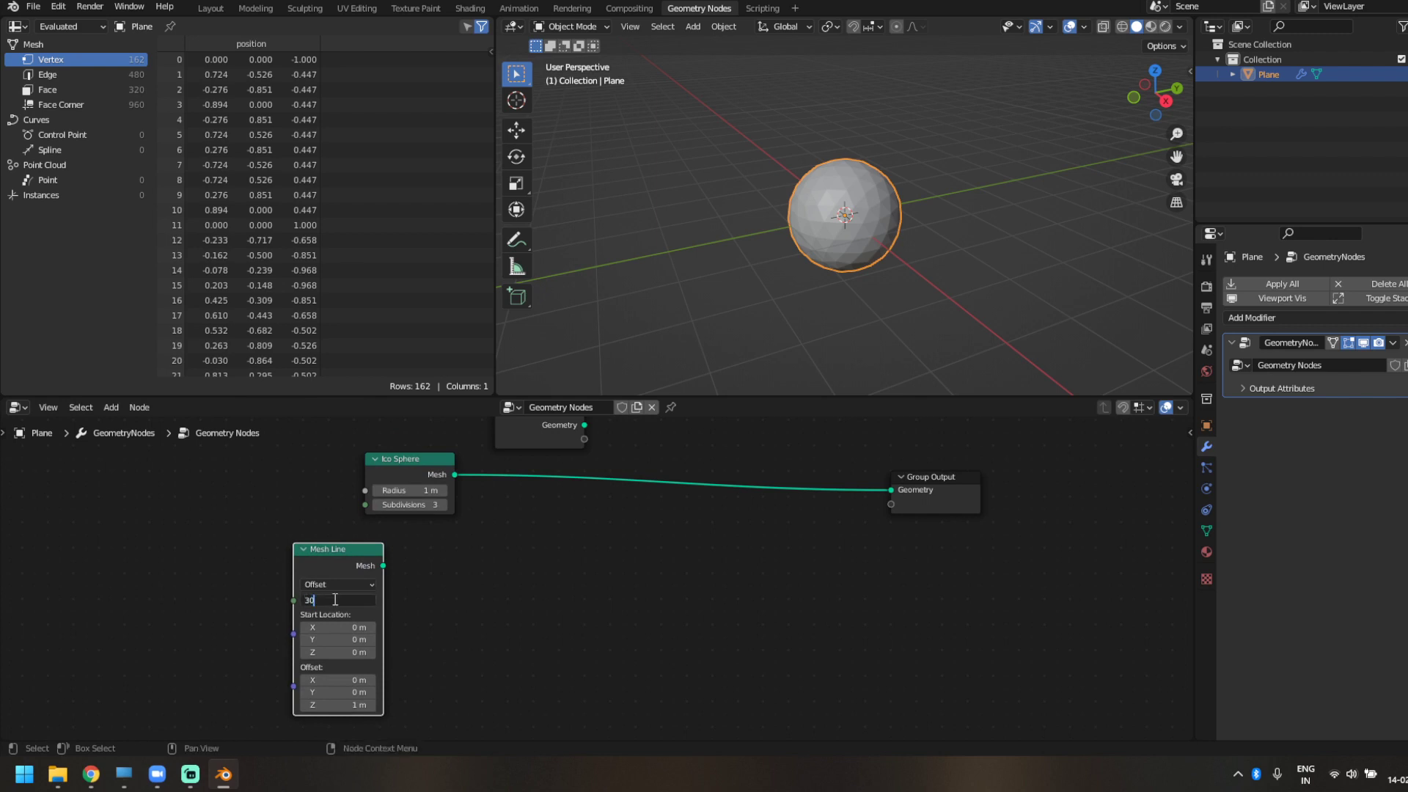
key("Return")
key("Caps_Lock")
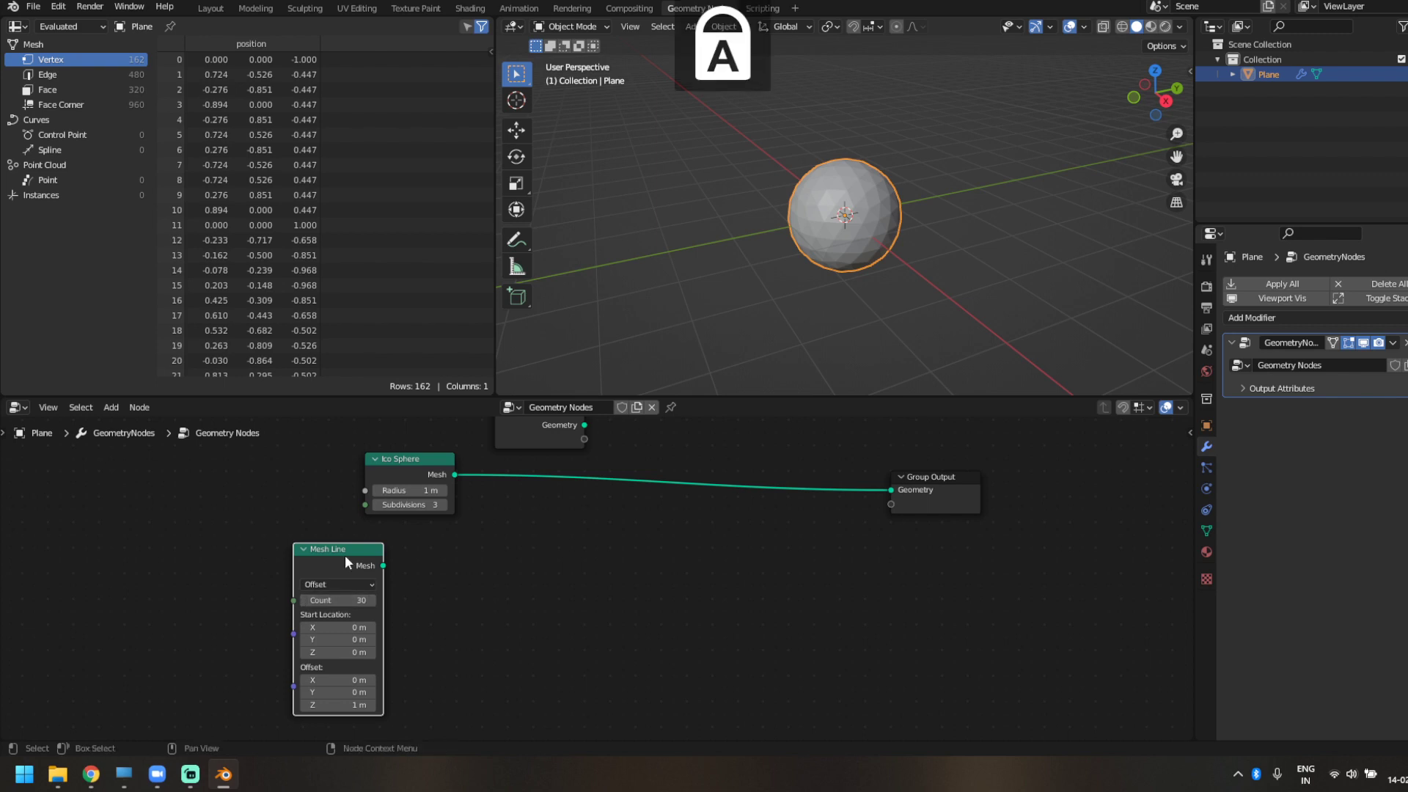
key("Caps_Lock")
- Link the Mesh Line to the Group Output for display and set its Z offset to 0.15 m
left_click(344, 556, "ctrl+shift")
middle_click_drag(865, 207, 927, 326)
double_click(337, 704)
type("0.15")
key("Return")
middle_click_drag(1031, 276, 857, 261)
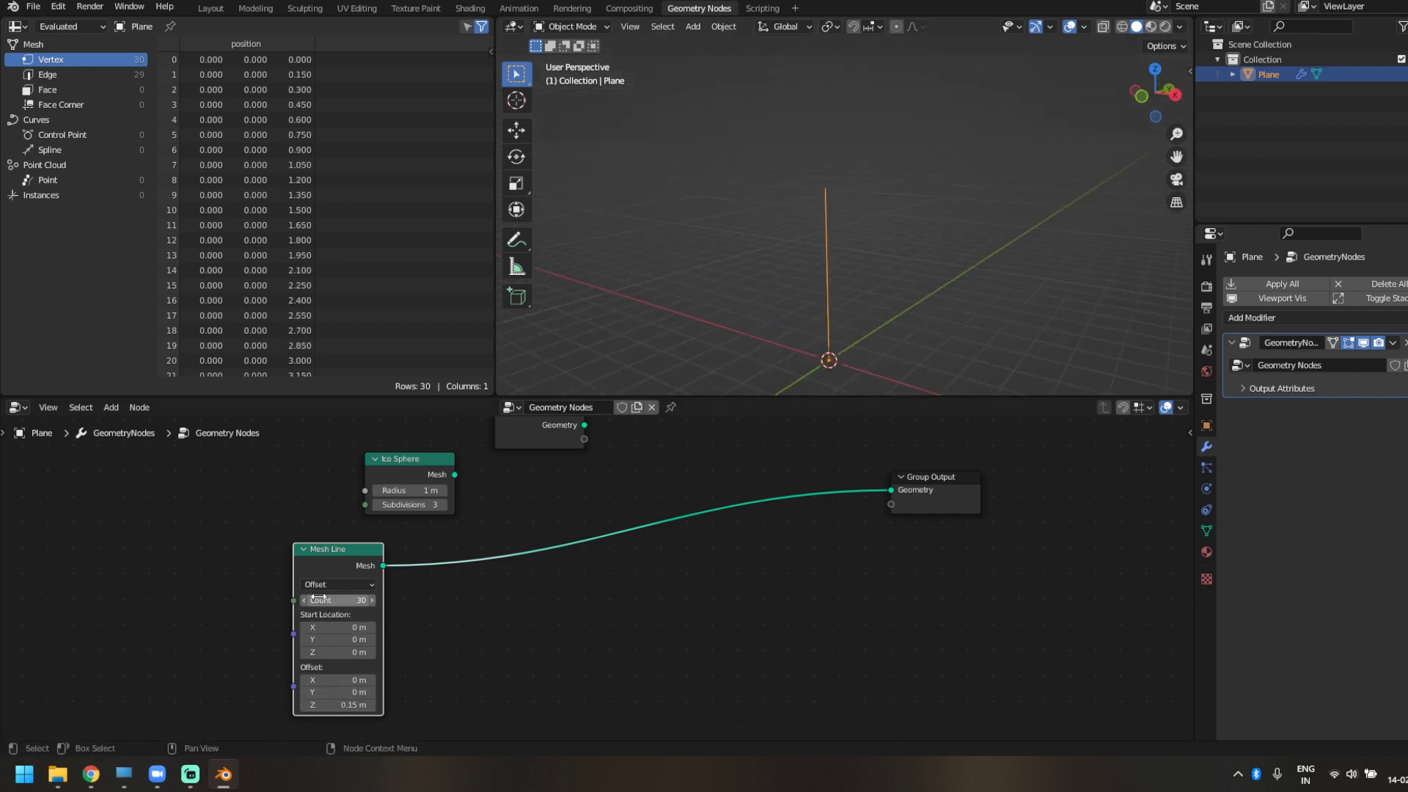
- Insert a Curve to Mesh node on the link between the Mesh Line and the Group Output
scroll(491, 615, "down", 4)
key("shift+a")
left_click(543, 443)
type("cur")
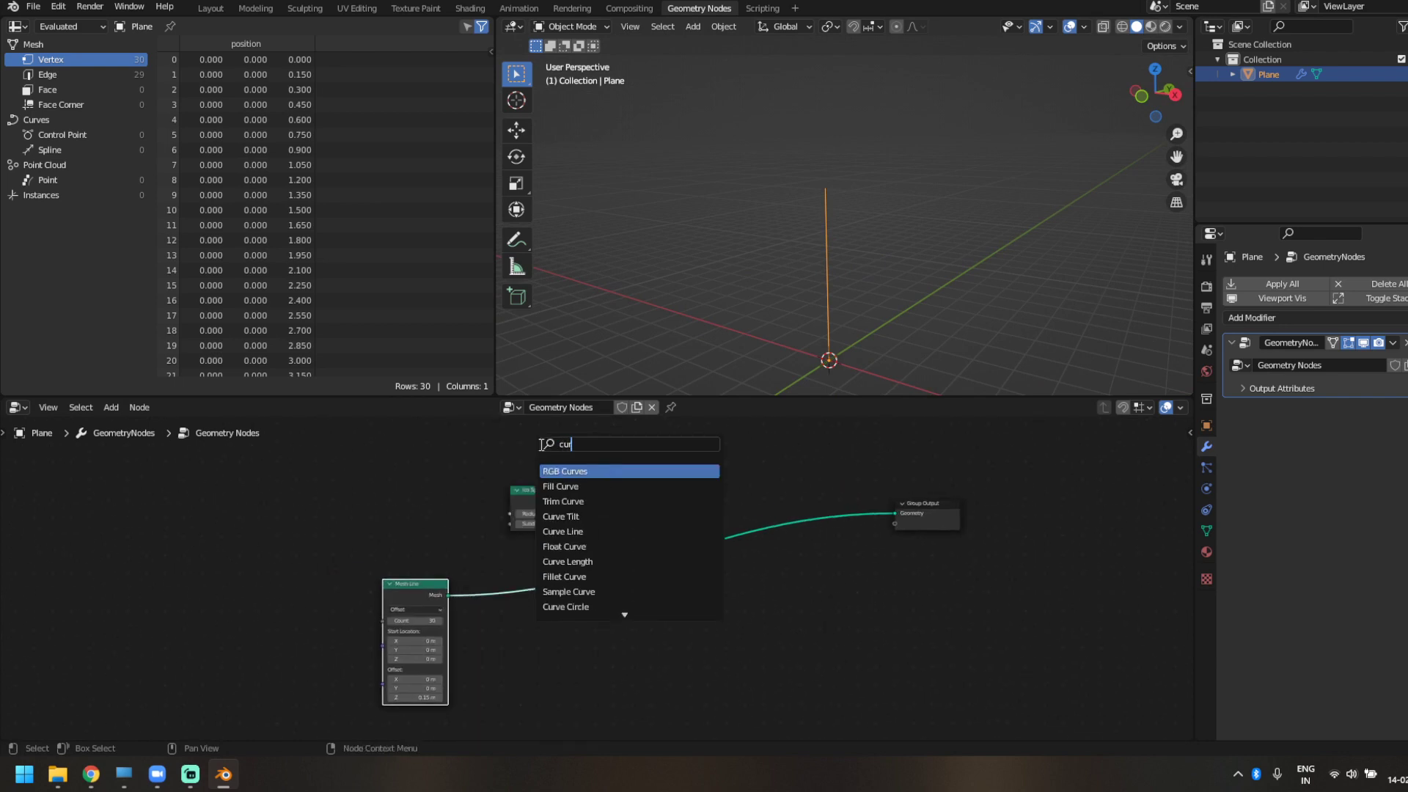
key("BackSpace")
key("BackSpace")
key("BackSpace")
type("mesh to")
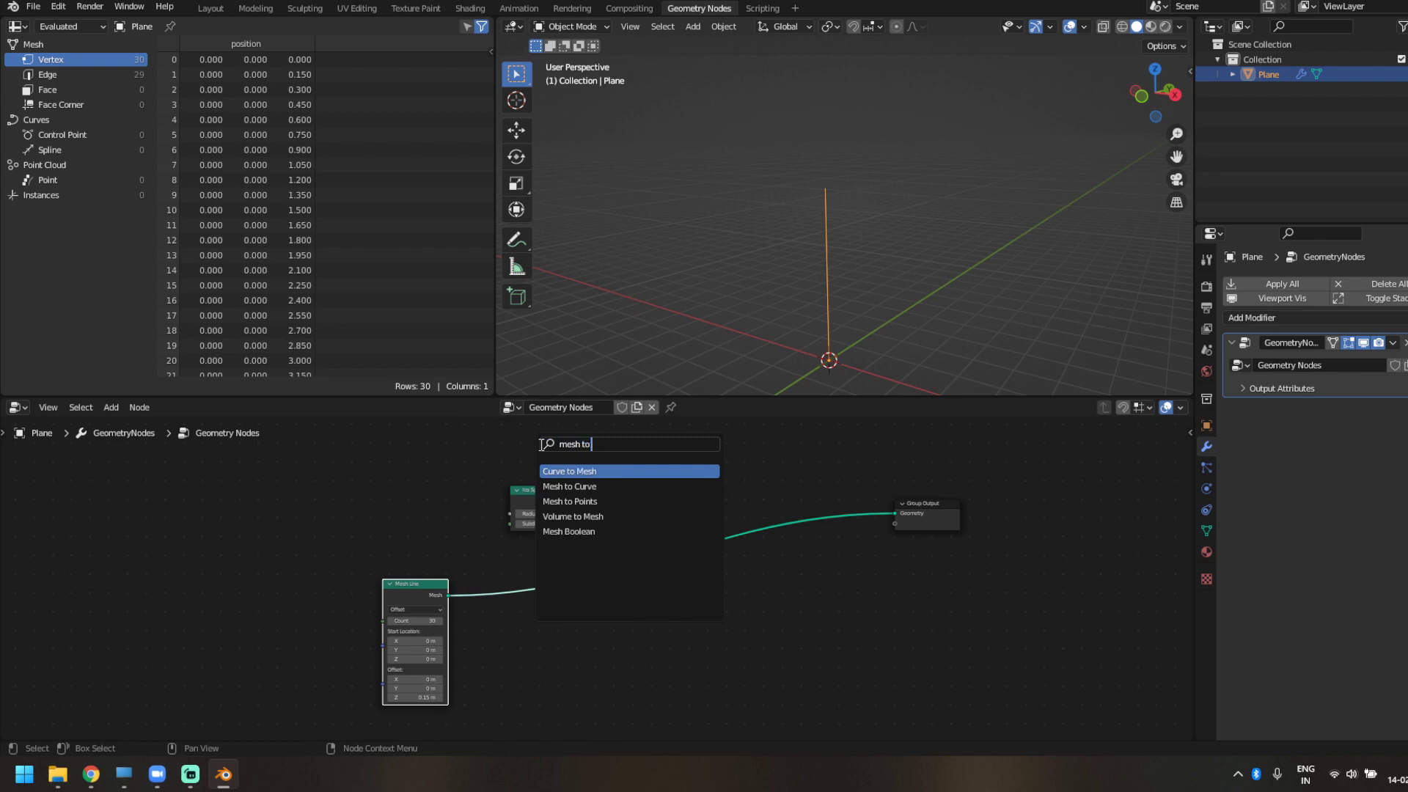
key("Return")
left_click(611, 547)
- Insert a Mesh to Curve node between the Mesh Line and Curve to Mesh nodes, moving Curve to Mesh closer to the Group Output
key("shift+a")
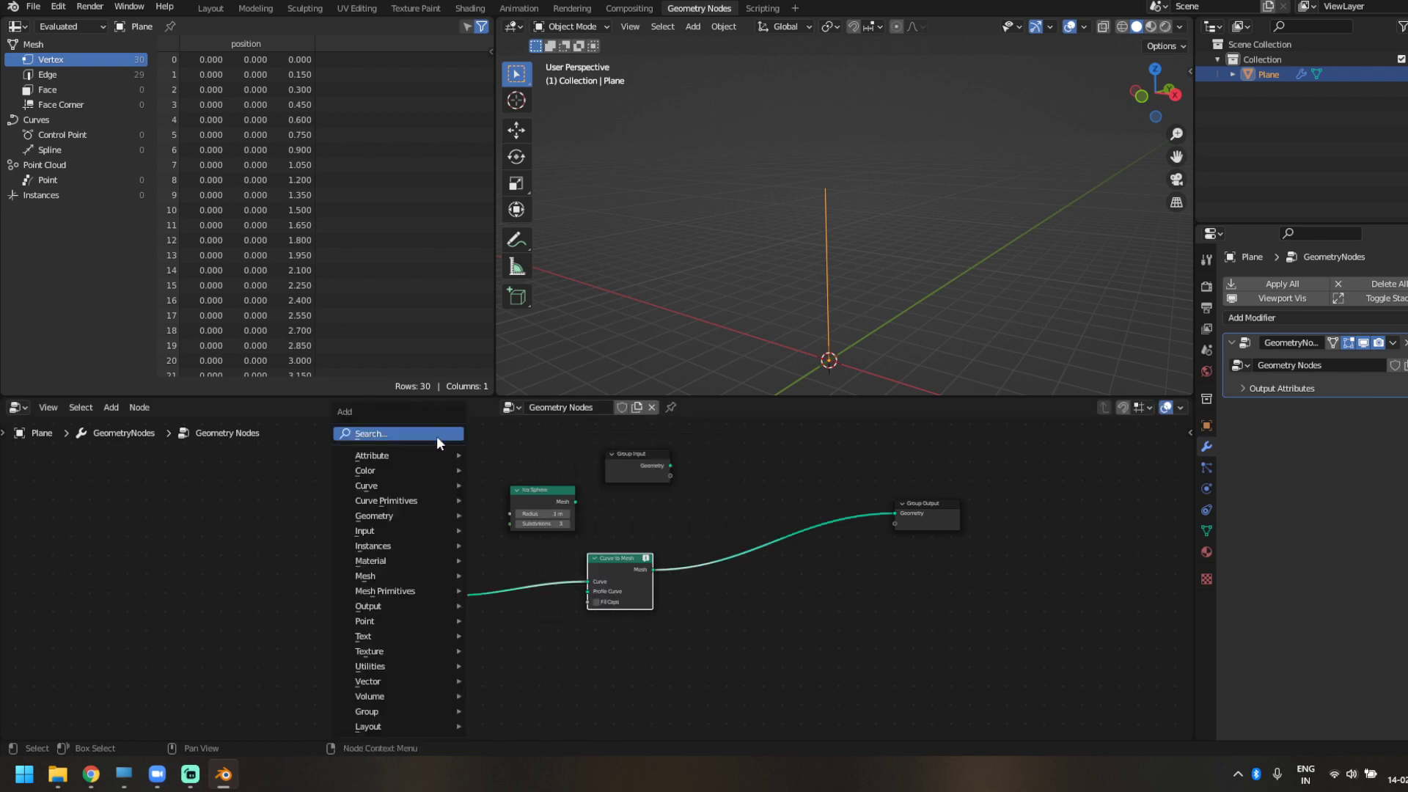
type("me")
key("Down")
key("Down")
key("Down")
key("Down")
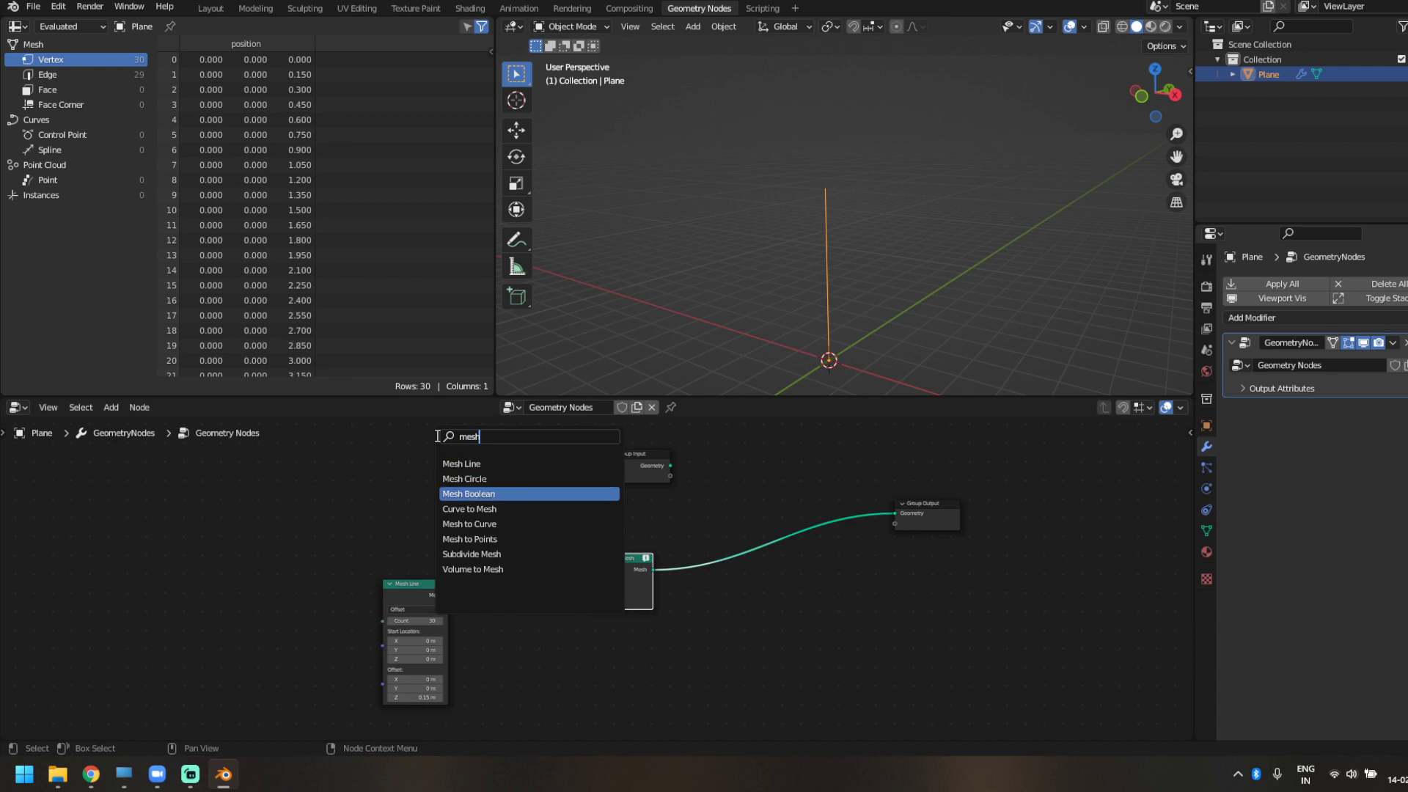
key("Return")
left_click(500, 570)
left_click_drag(645, 569, 794, 569)
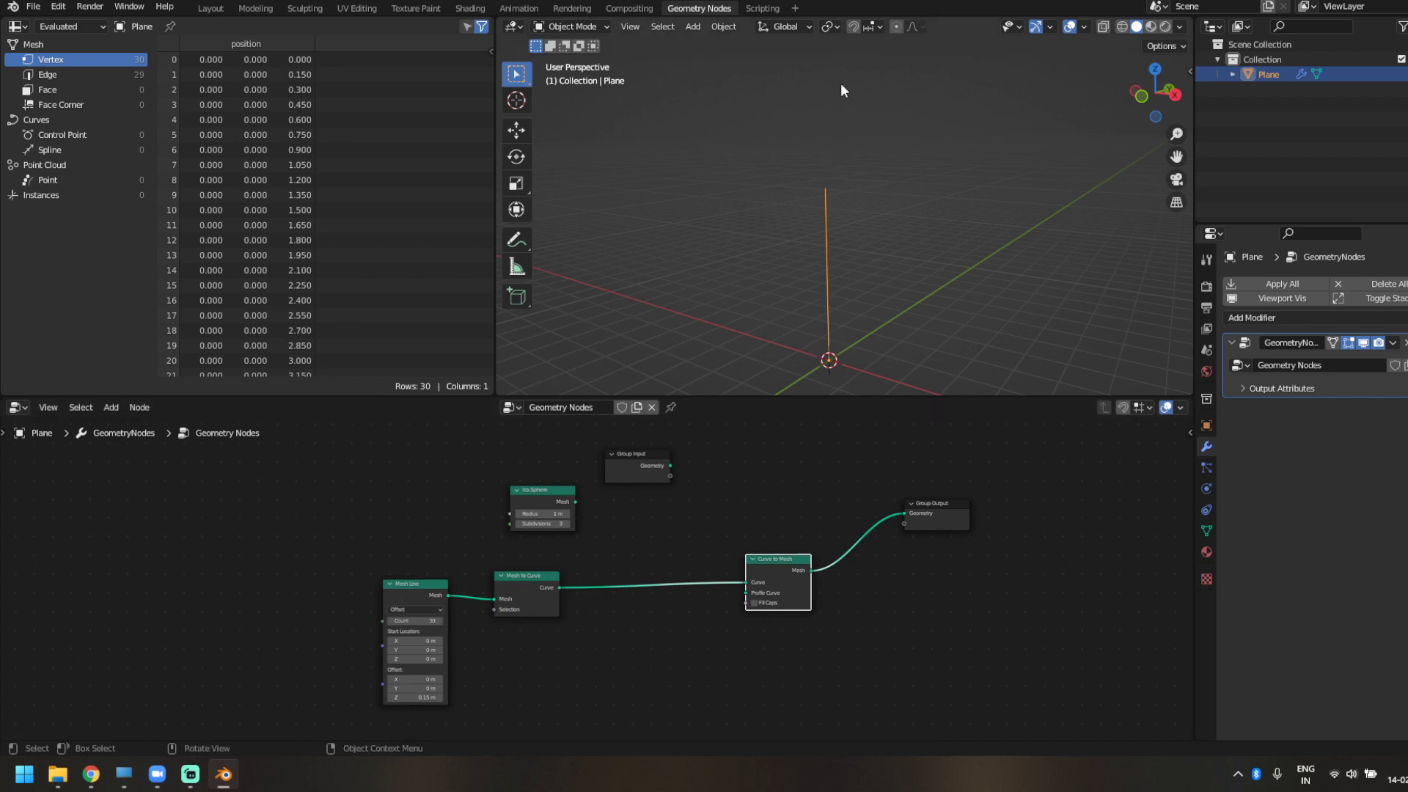
- Insert a Set Position node between Mesh to Curve and Curve to Mesh and line it up with them
middle_click_drag(640, 684, 556, 616)
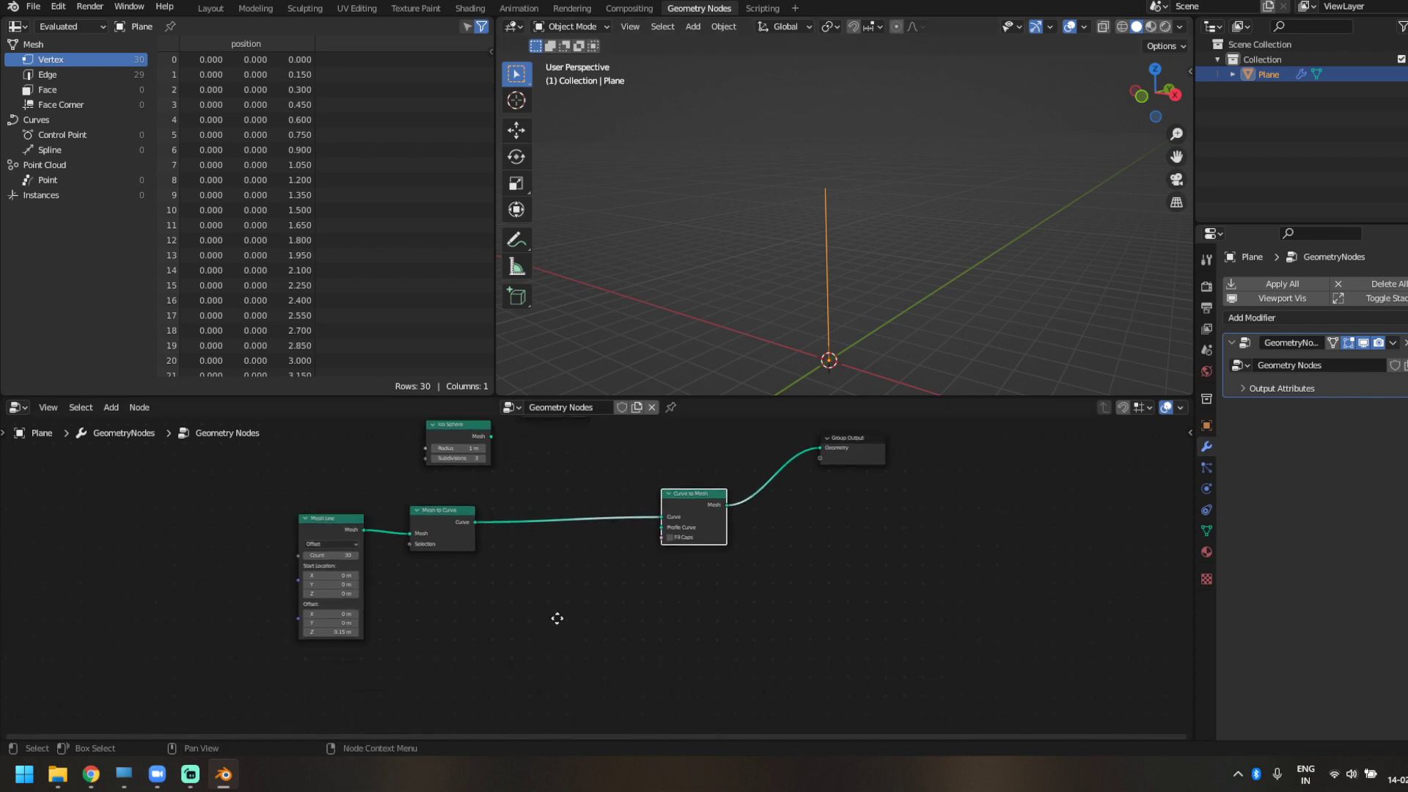
key("shift+a")
type("set")
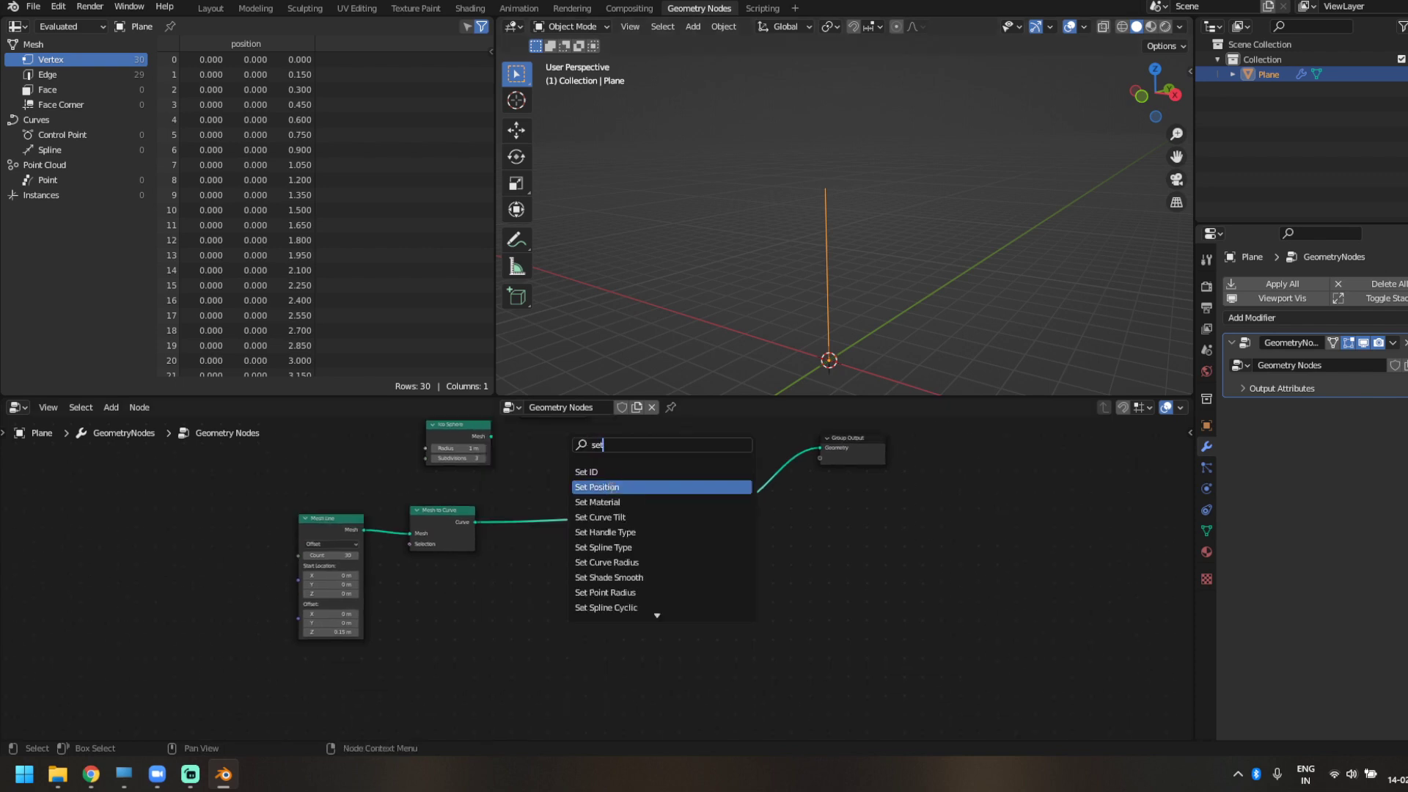
left_click(609, 486)
left_click(575, 518)
scroll(930, 301, "up", 3)
middle_click_drag(949, 162, 851, 292)
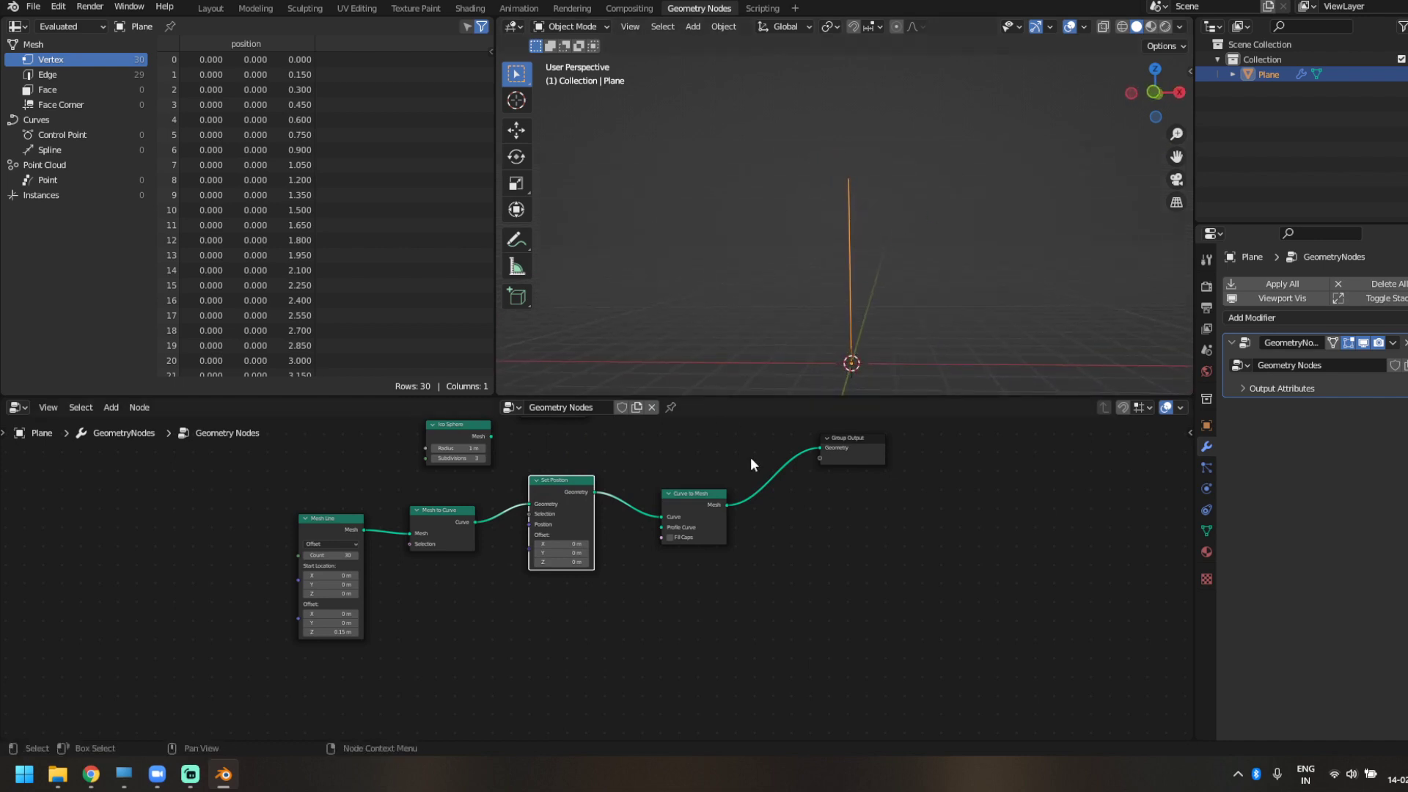
middle_click_drag(583, 631, 608, 626)
left_click_drag(599, 473, 600, 497)
- Add a Noise Texture node below the Mesh Line and connect its Fac output to the Set Position node's Offset
middle_click_drag(448, 633, 390, 644)
key("shift+a")
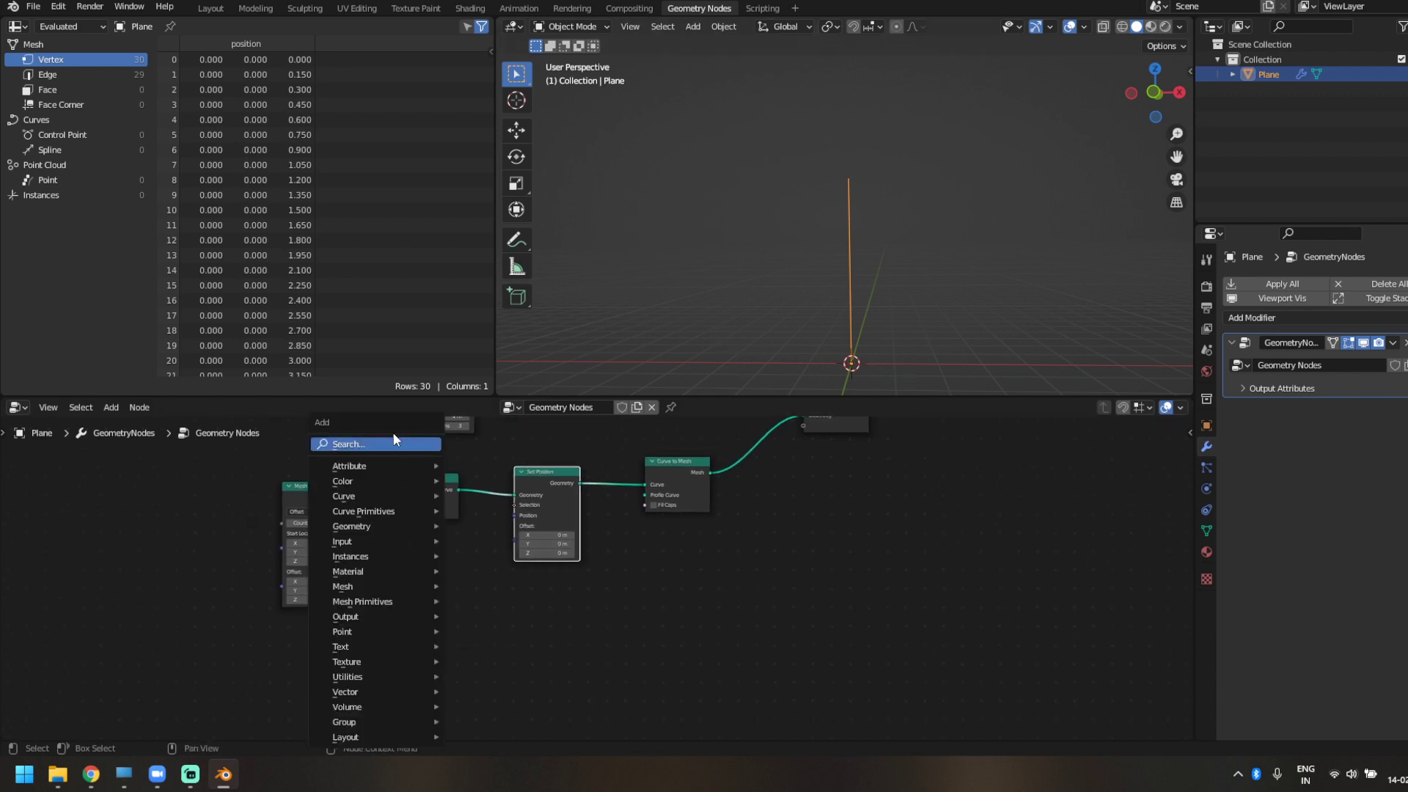
left_click(395, 440)
type("nois")
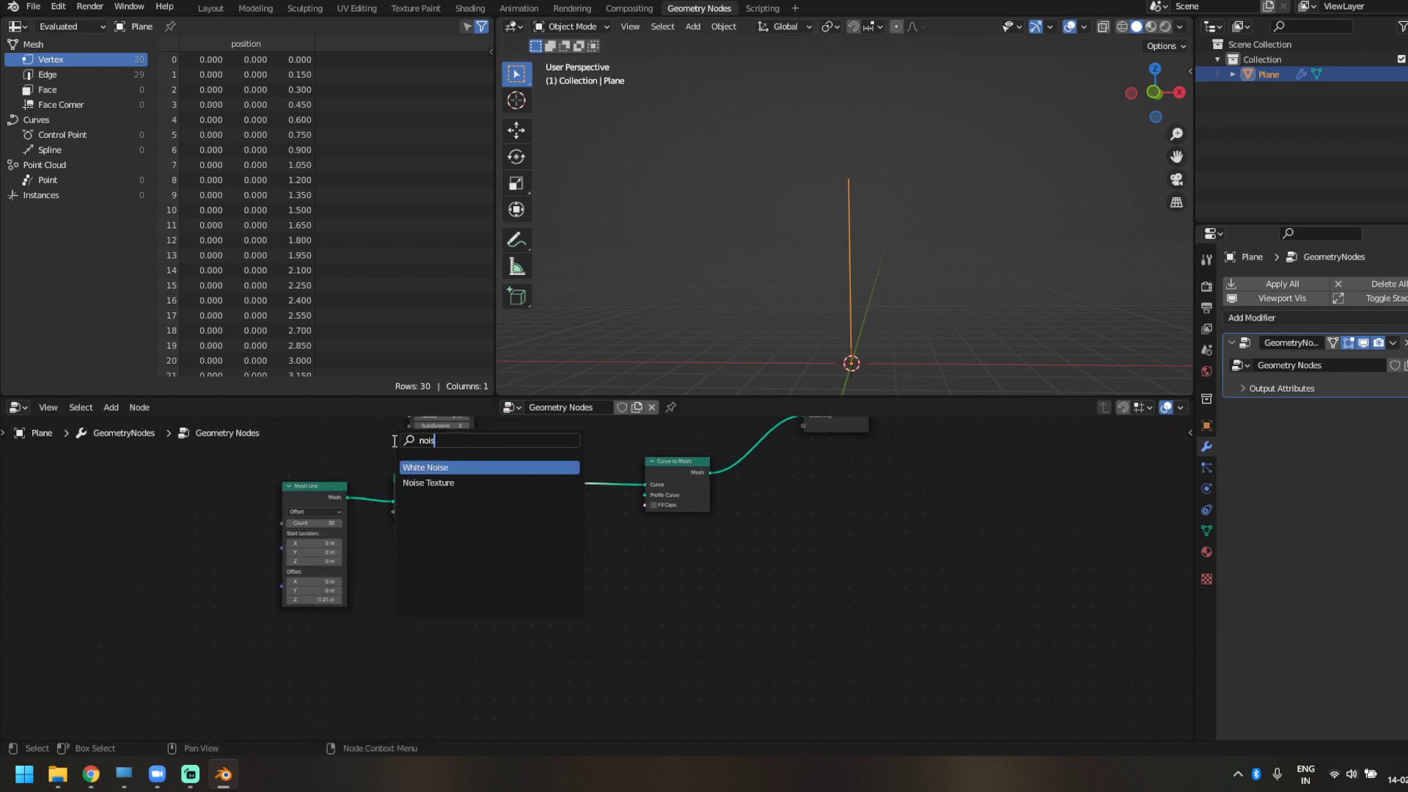
key("Down")
key("Return")
left_click(288, 616)
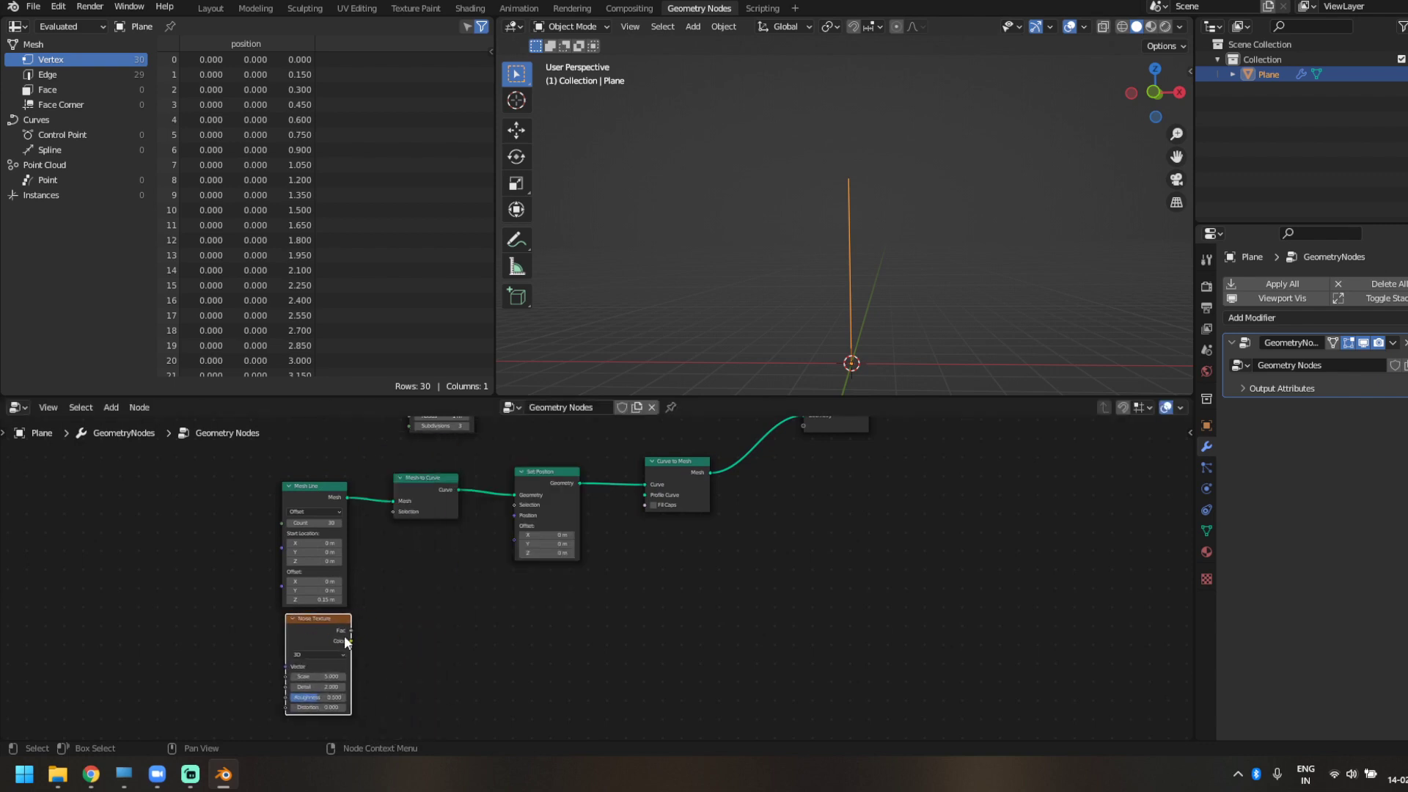
left_click_drag(350, 630, 522, 535)
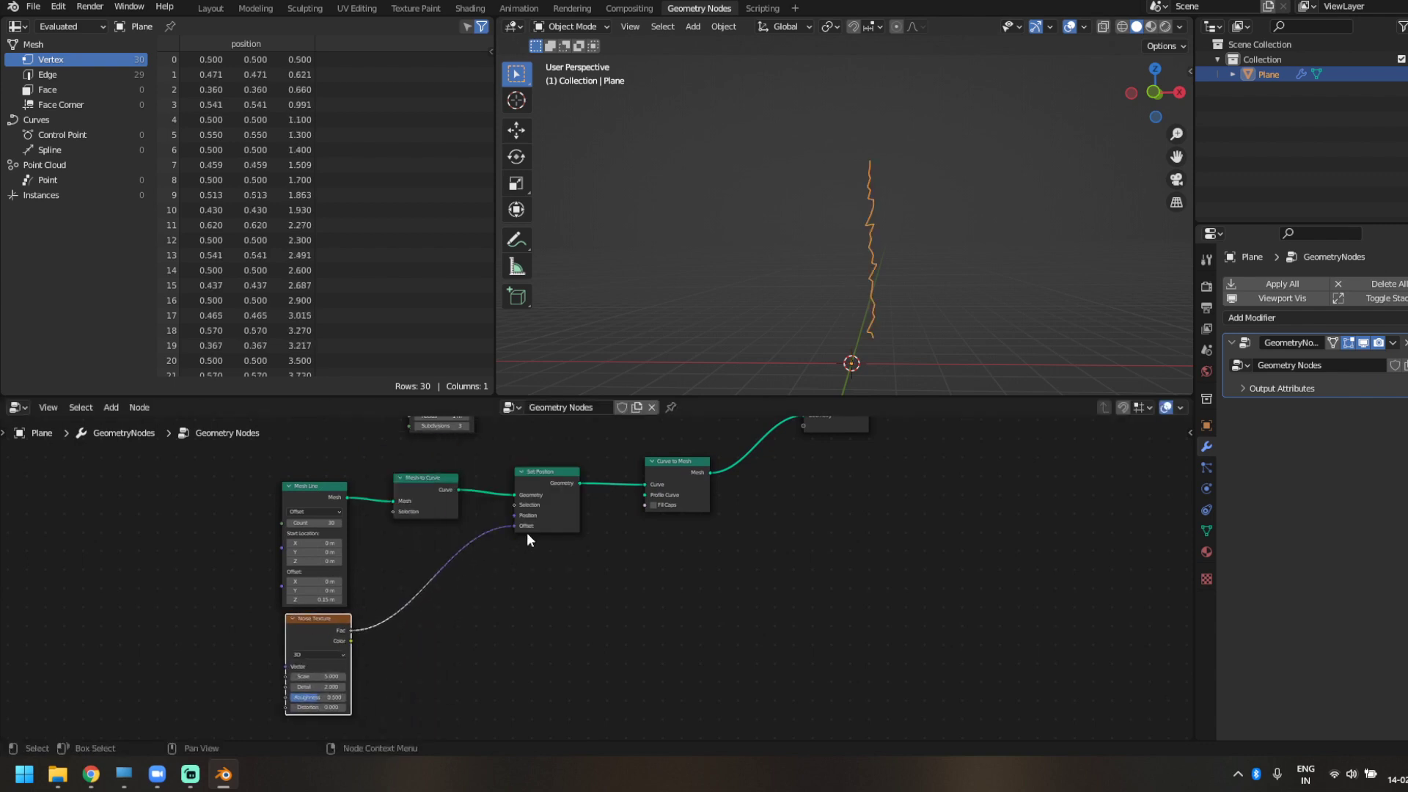
- Insert a vector math node between the Noise Texture and Set Position's Offset, with its operation set to Subtract
key("shift+a")
left_click(378, 442)
type("vec add")
key("Return")
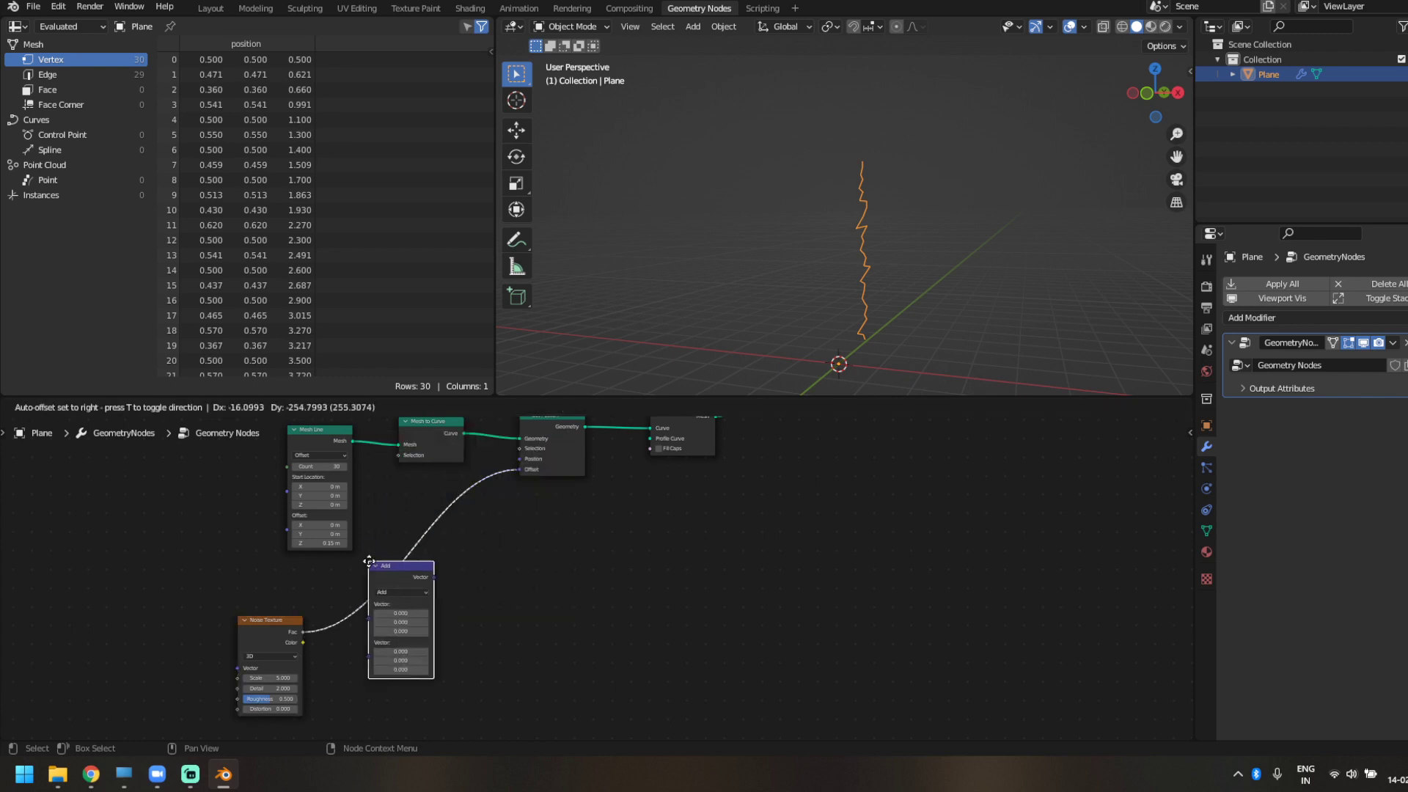
left_click(356, 569)
left_click(385, 599)
left_click(387, 614)
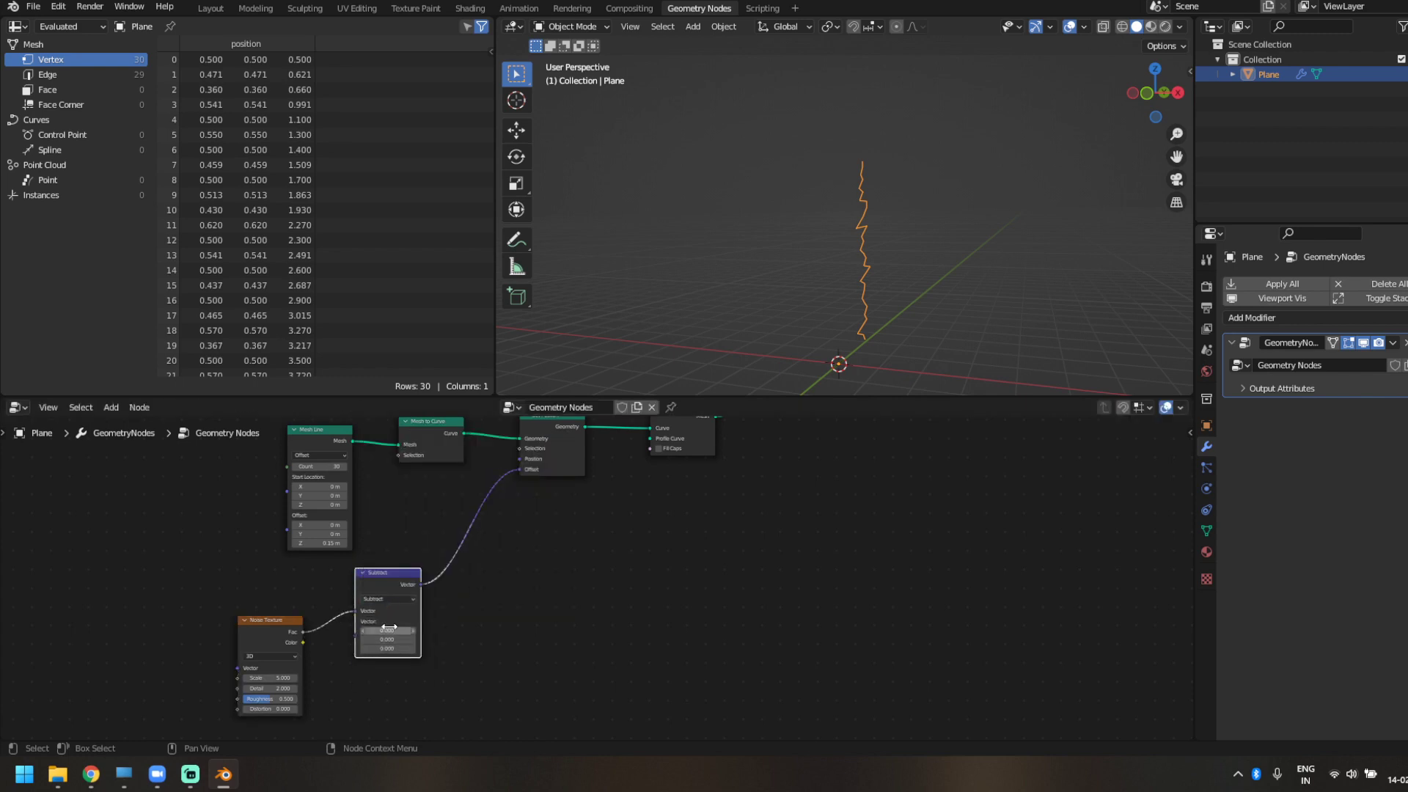
- Set all three components of the Subtract node's second vector to 0.5
left_click(388, 630)
key("Return")
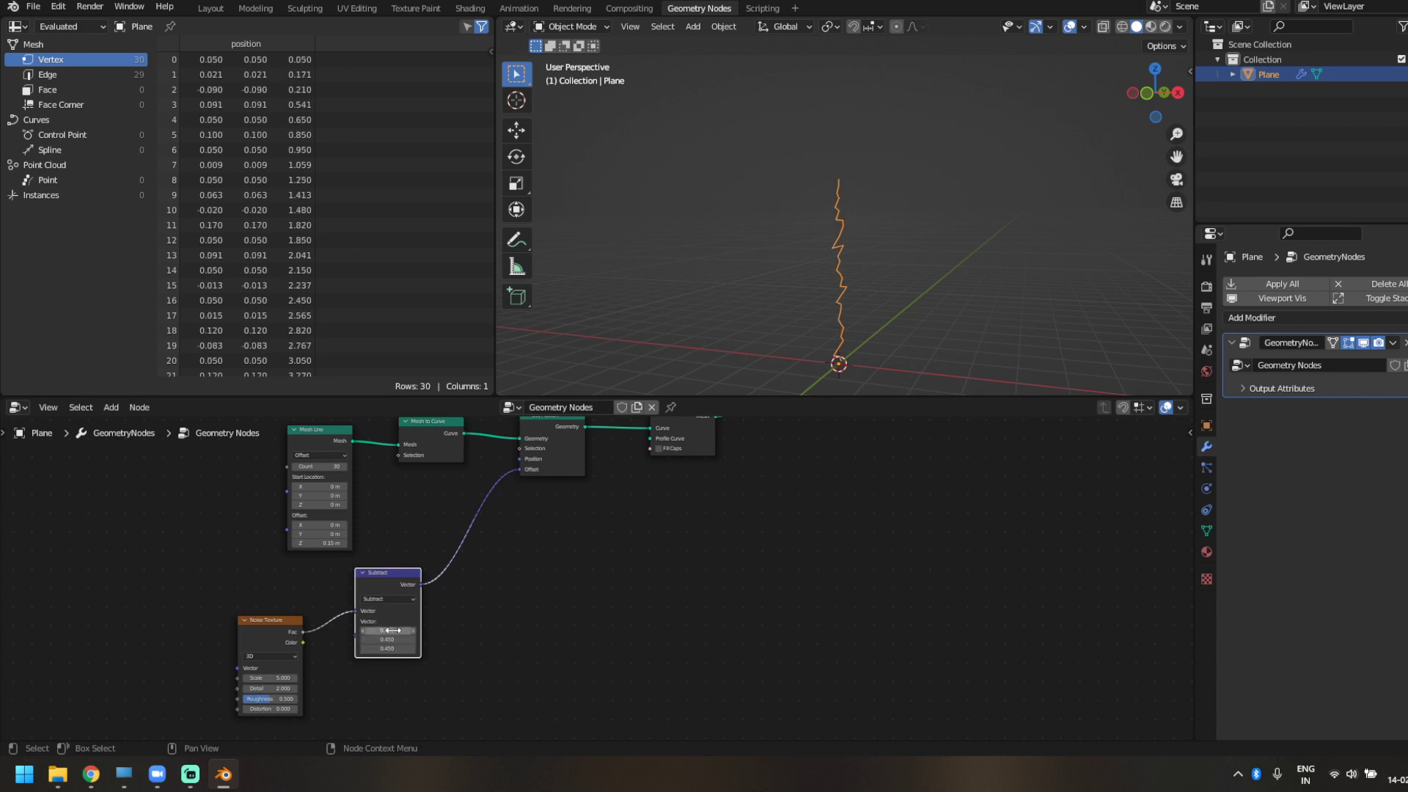
left_click_drag(390, 630, 388, 648)
type("0.5")
key("Return")
middle_click_drag(900, 359, 873, 250)
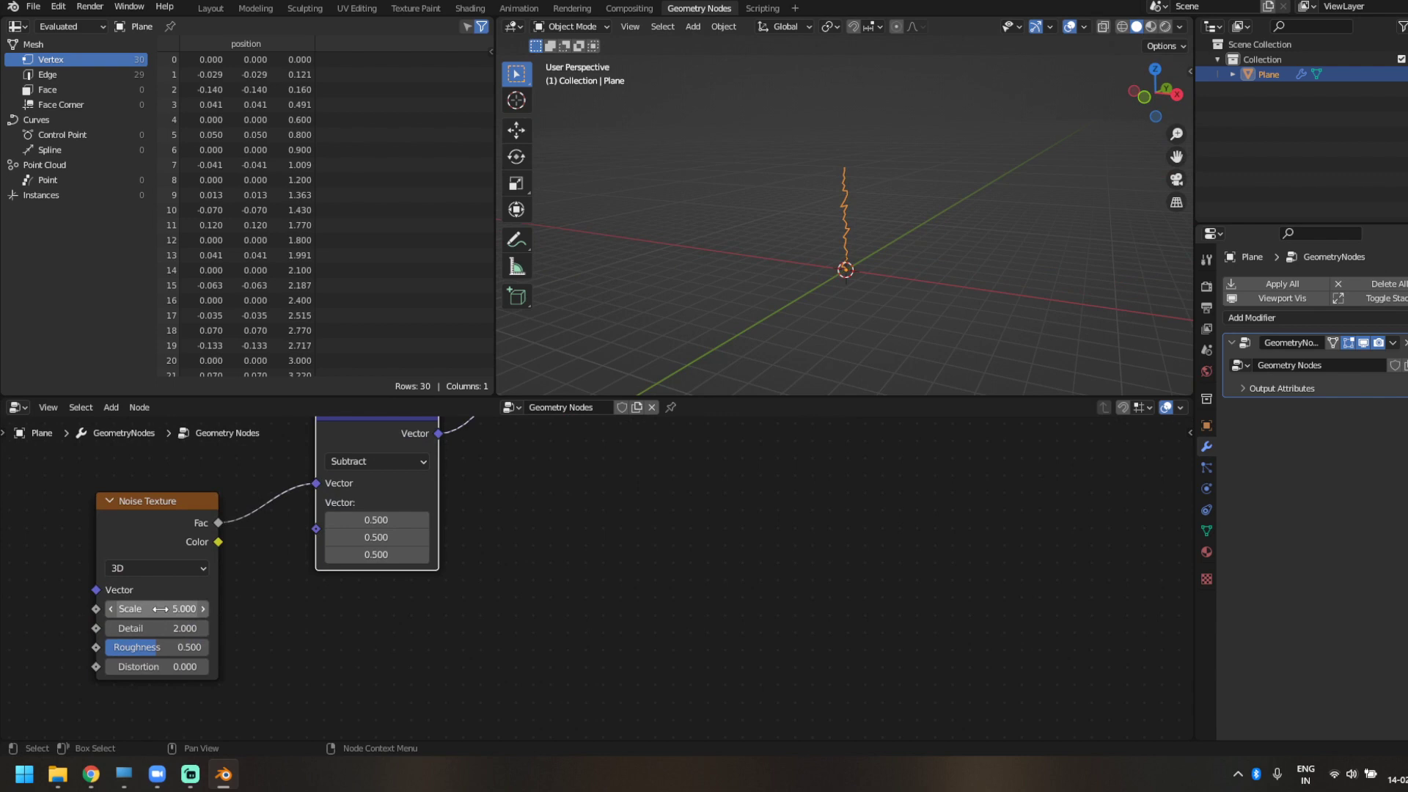
- Set the Noise Texture's scale to 0.4 and its detail to 8
left_click(162, 609)
type("1")
key("Return")
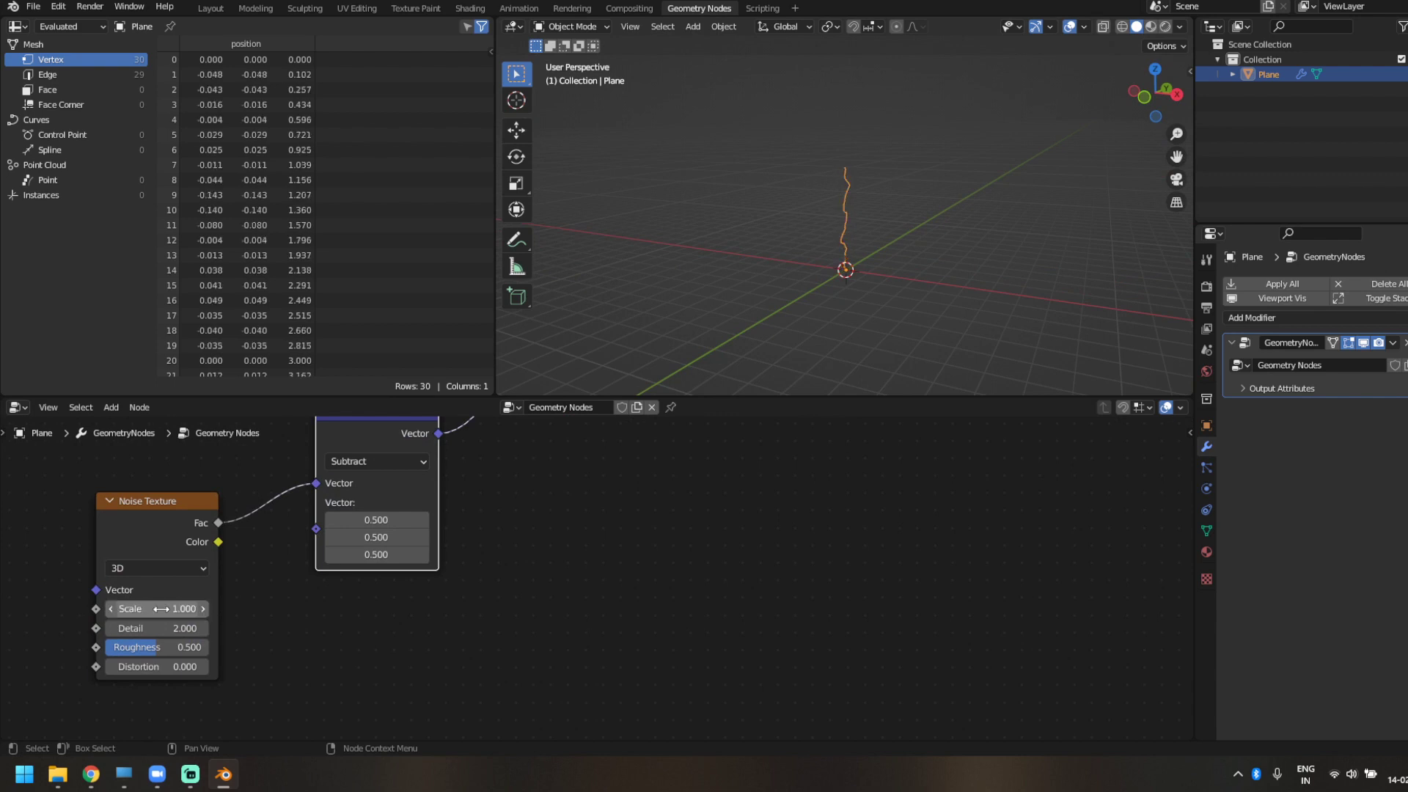
left_click_drag(170, 600, 134, 600)
left_click(170, 627)
type("3")
key("Return")
- Set the Noise Texture's roughness to 0.15 and its distortion to 0.5
left_click(154, 648)
type("0.1")
key("Return")
left_click(156, 650)
type("0.15")
key("Return")
left_click(168, 667)
type("0.5")
key("Return")
mouse_move(759, 318)
middle_mouse_down()
mouse_move(928, 297)
mouse_move(930, 265)
mouse_move(764, 345)
middle_mouse_up()
scroll(640, 556, "down", 3)
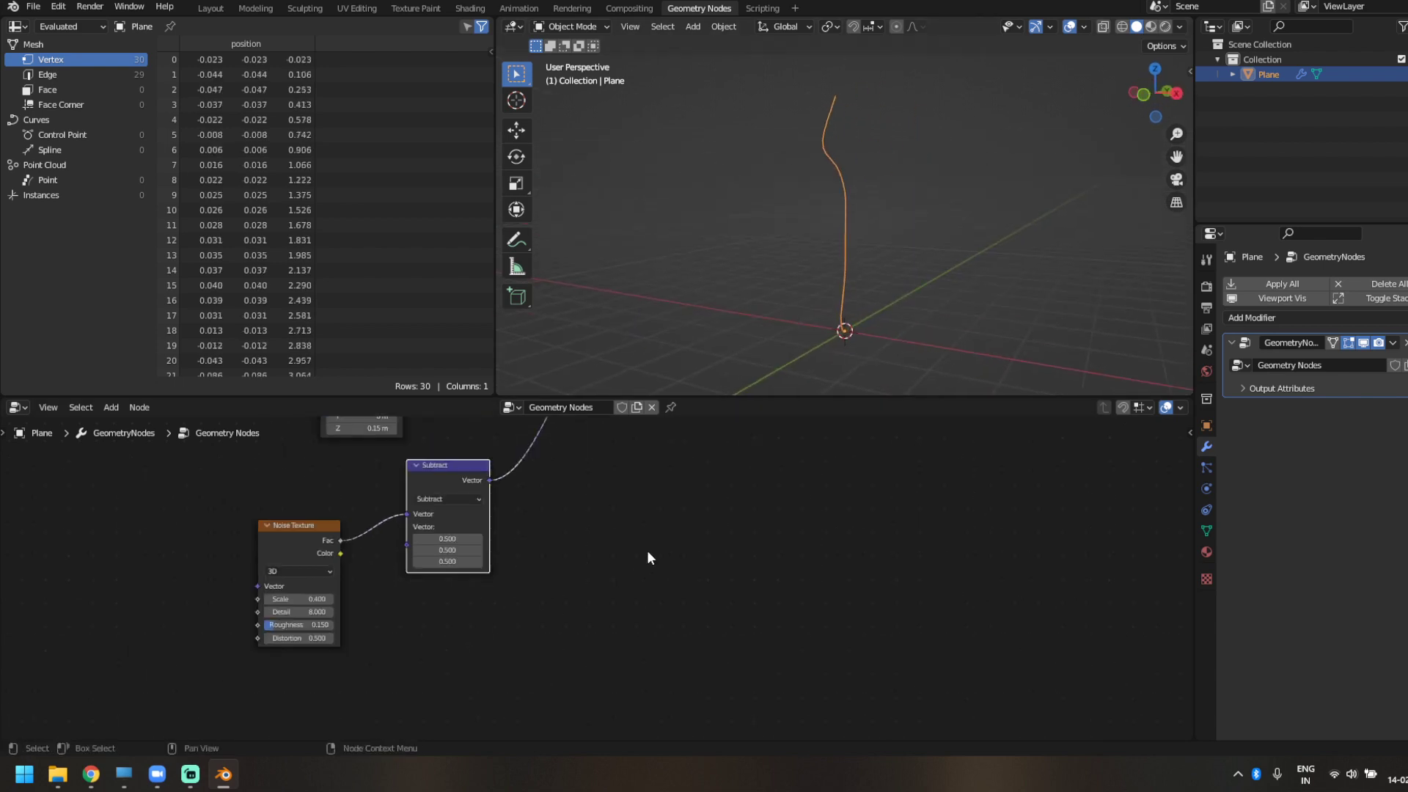
- Reposition the Subtract node beside the Noise Texture, switch the noise dimensions to 4D and try out different W values
left_click_drag(459, 511, 435, 554)
left_click(295, 598)
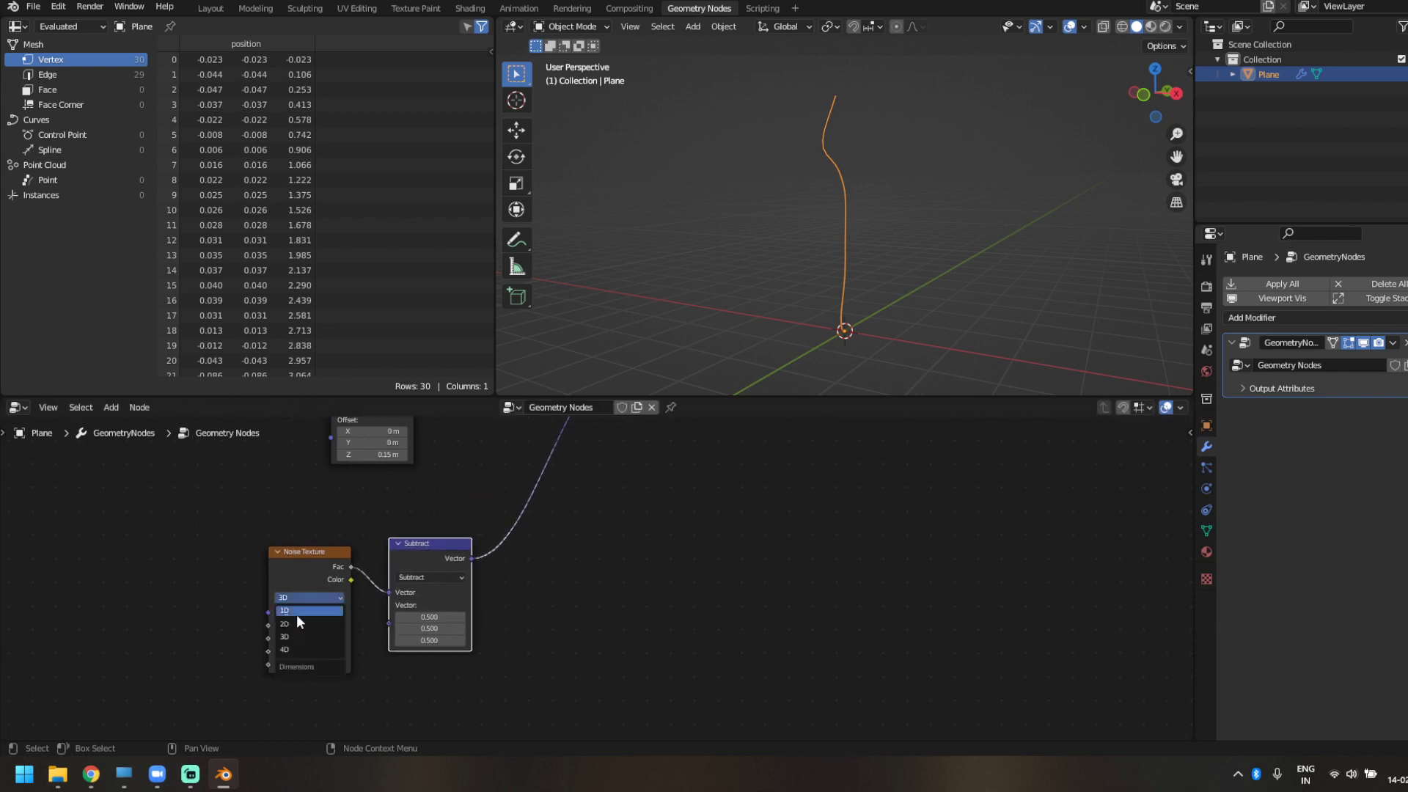
left_click(286, 650)
left_click_drag(308, 625, 425, 625)
right_click(309, 624)
- Duplicate the Subtract node and insert the copy between the first Subtract and Set Position's Offset
scroll(614, 594, "down", 3)
middle_click_drag(616, 595, 542, 616)
key("shift+d")
left_click(642, 606)
scroll(804, 231, "up", 1)
middle_click_drag(804, 231, 696, 233)
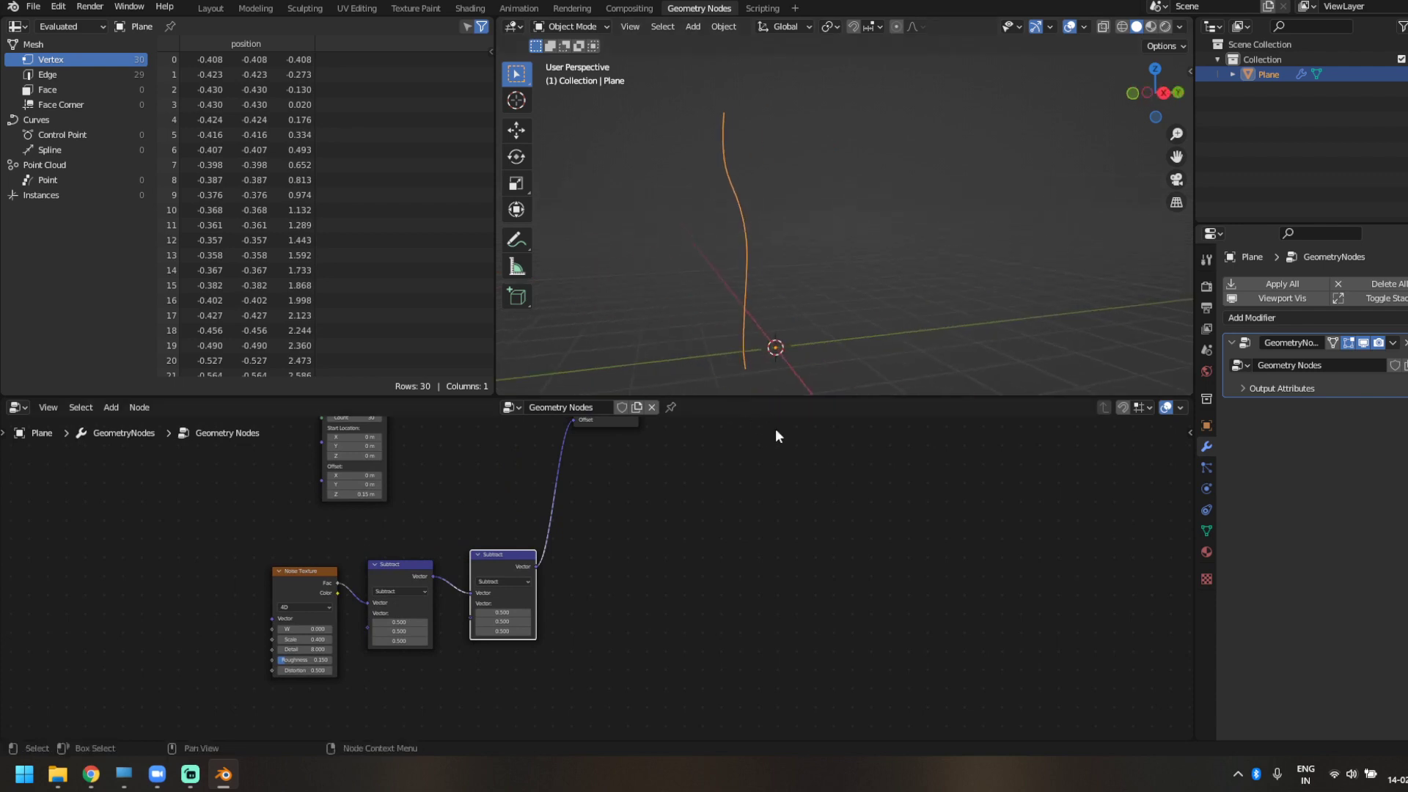
- Set the Z component of the second Subtract node's vector to 0
scroll(671, 642, "up", 2)
left_click(491, 651)
type("0")
key("Return")
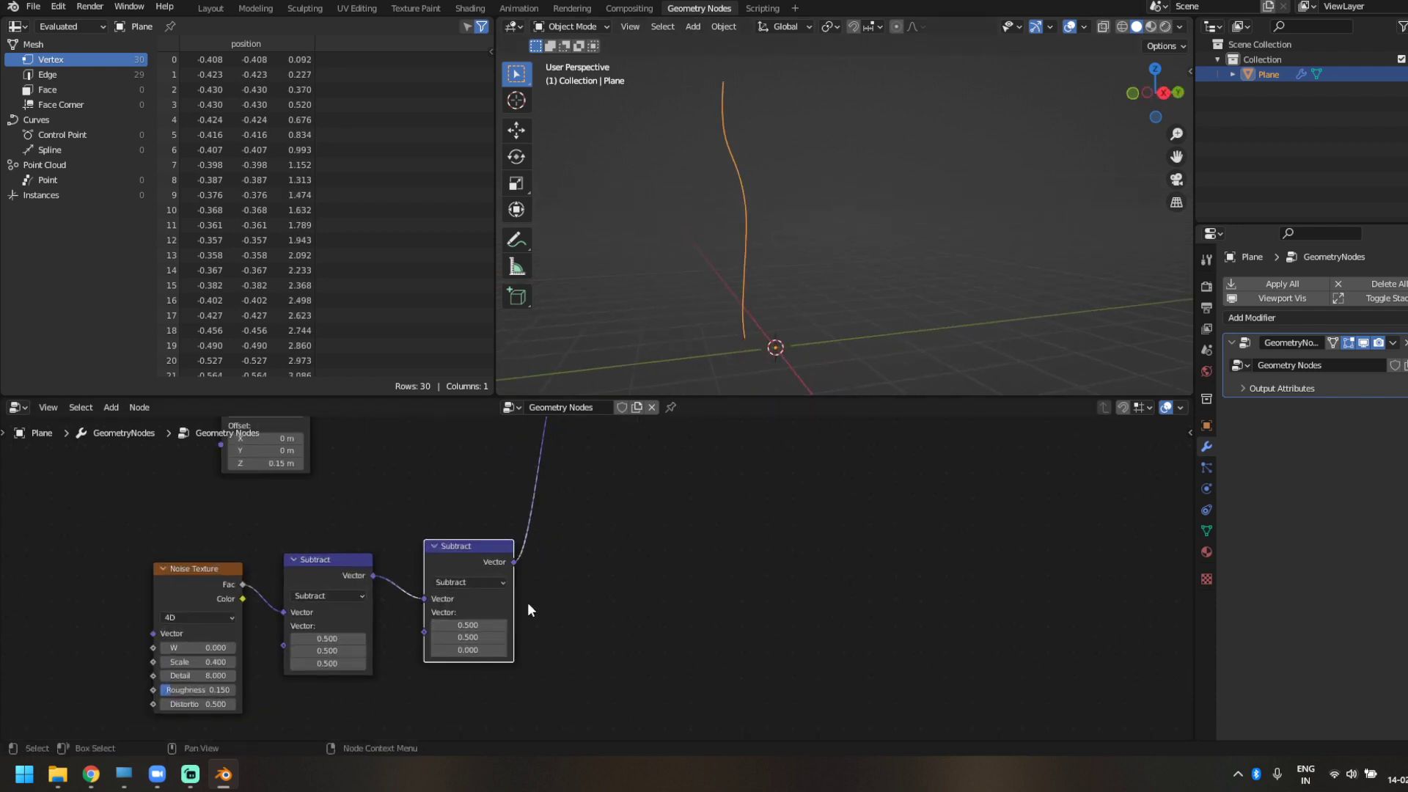
- Set X and Y of the second Subtract node's vector to 4.8 and try out different W values on the Noise Texture
left_click_drag(441, 642, 579, 625)
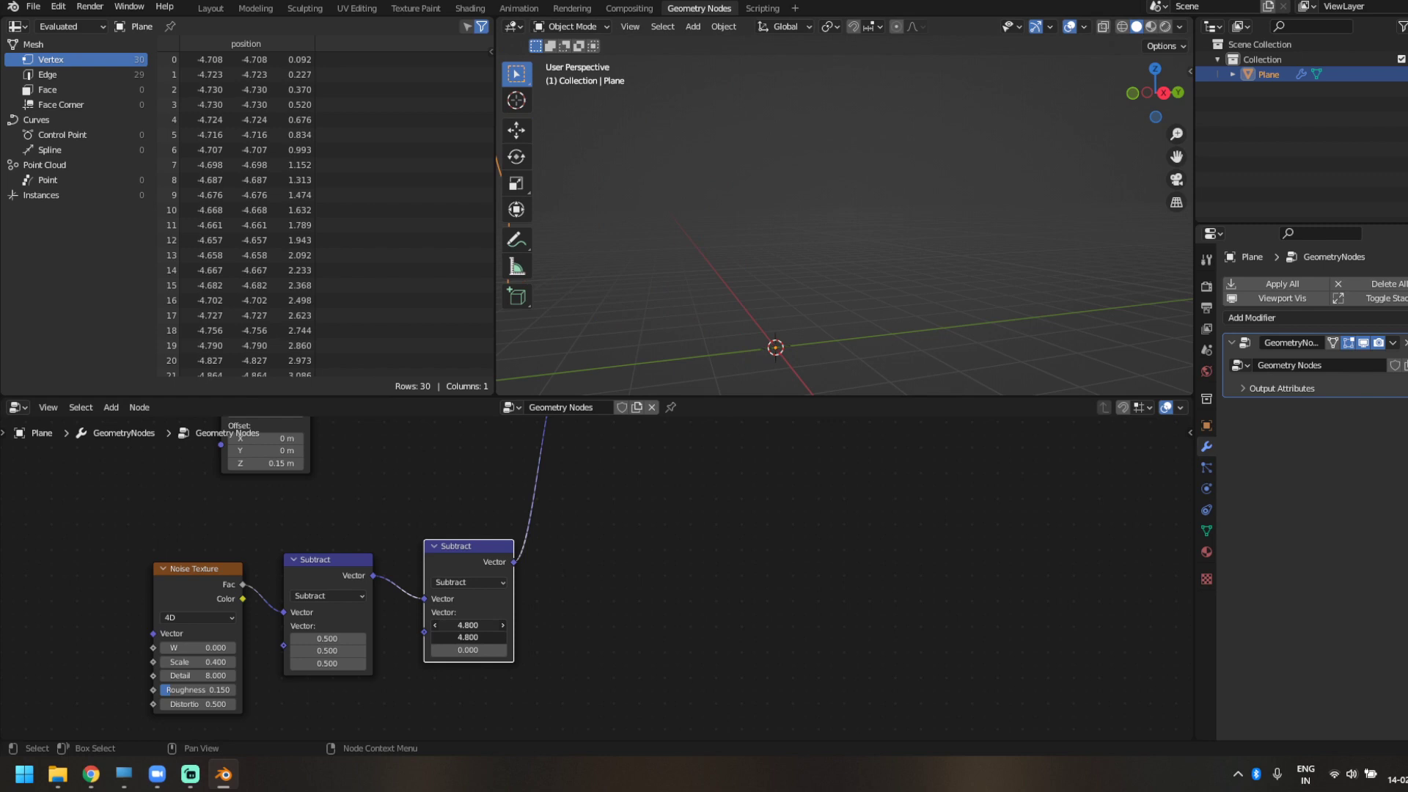
middle_click_drag(945, 215, 873, 320)
middle_click_drag(689, 350, 733, 293)
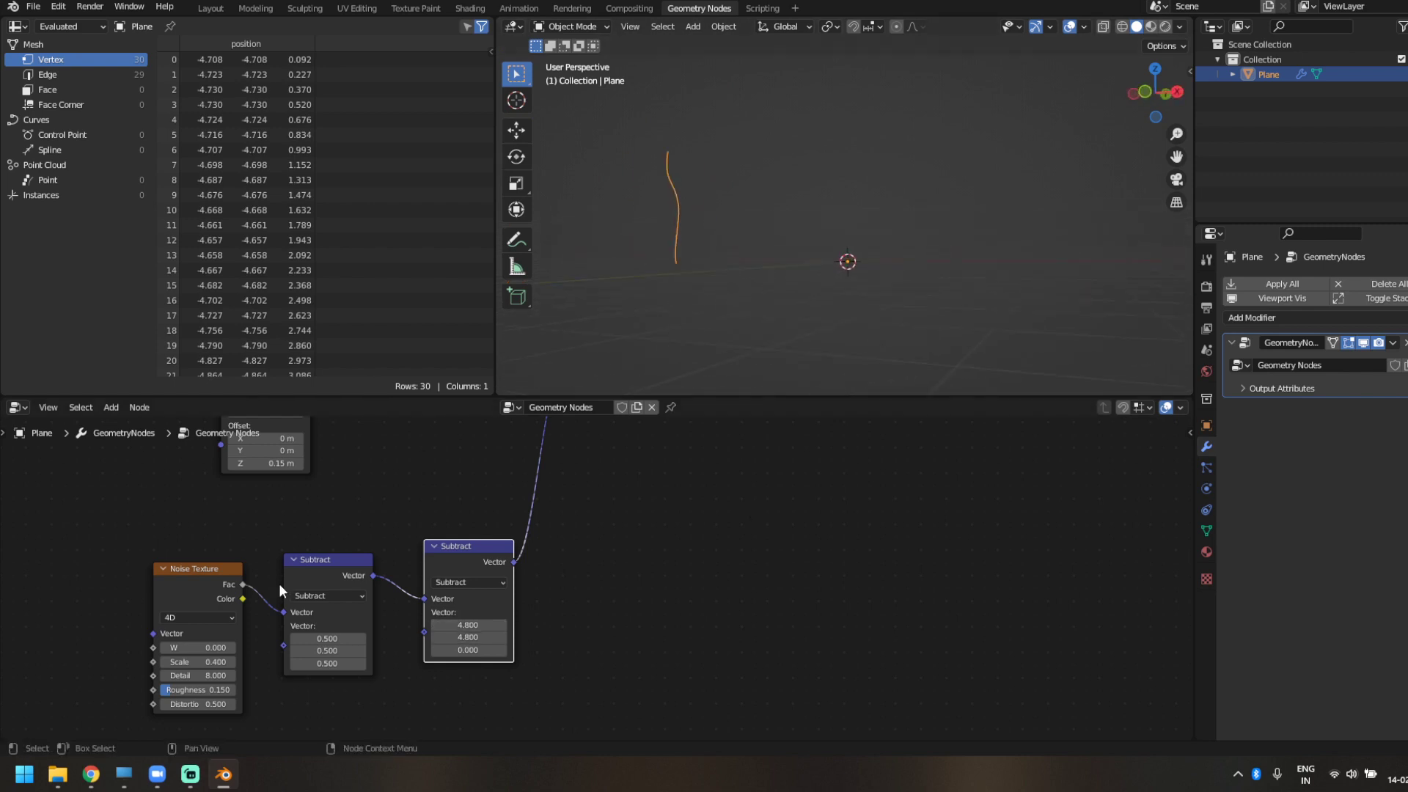
scroll(705, 601, "down", 5)
middle_click_drag(702, 603, 658, 620)
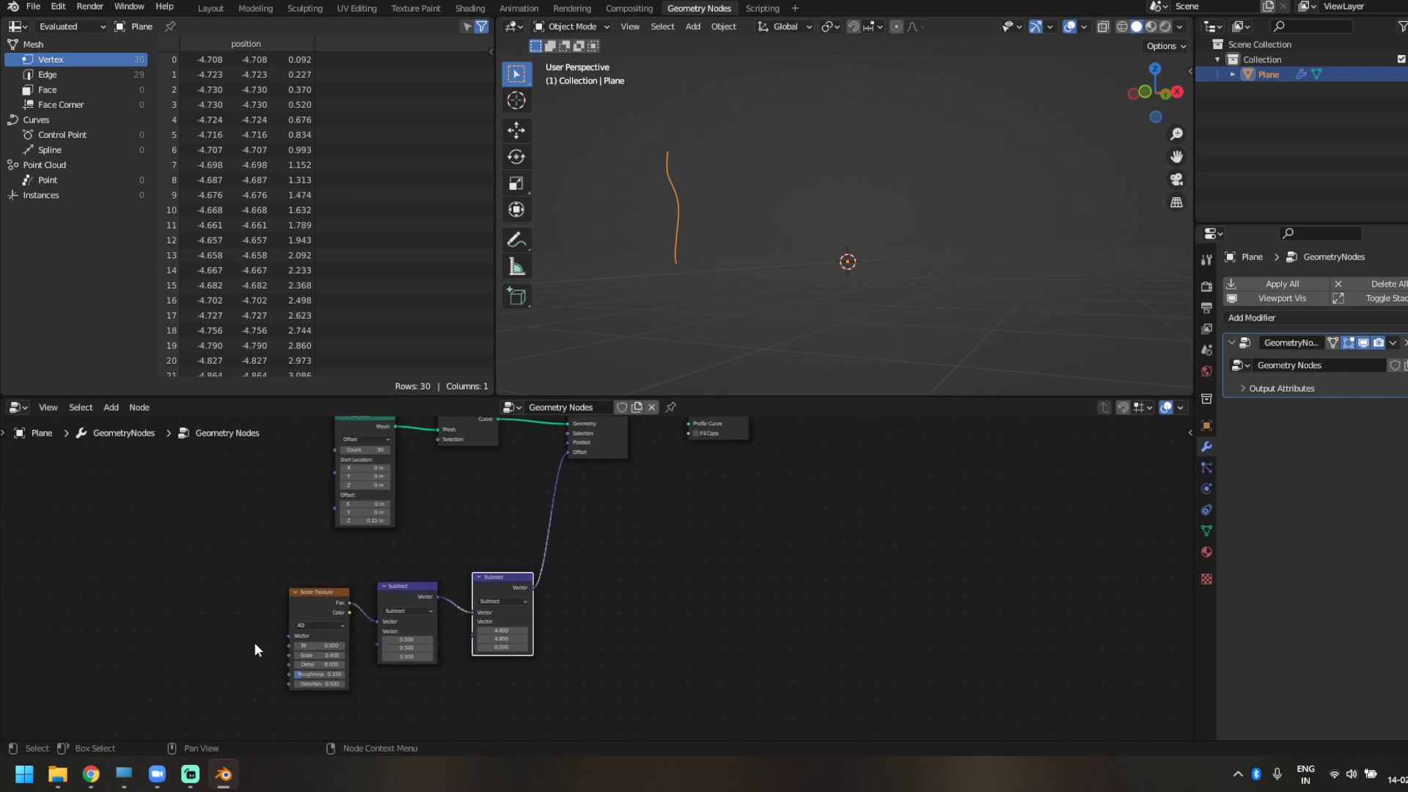
left_click_drag(307, 646, 352, 645)
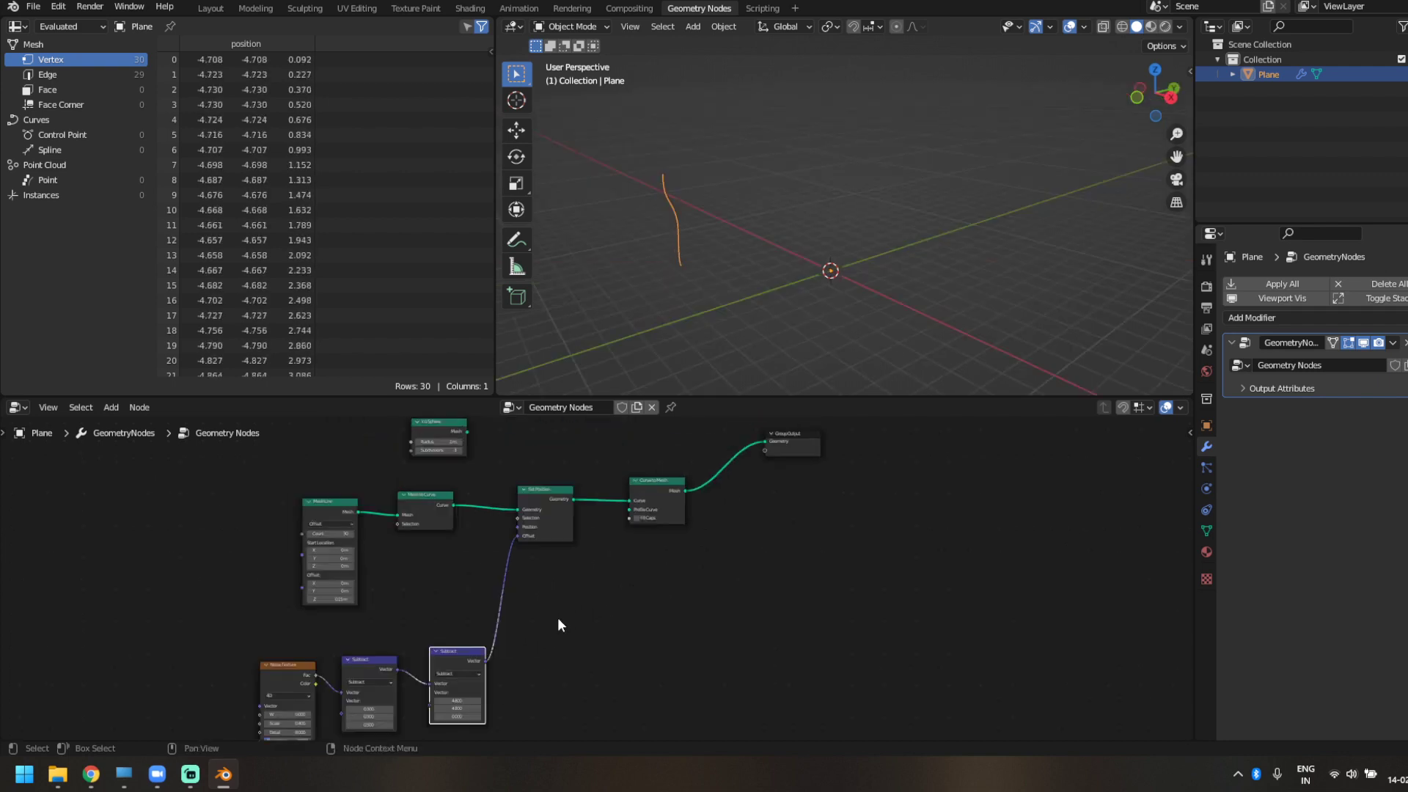
- Move the Noise Texture and both Subtract nodes together further left, away from the Set Position node
middle_click_drag(557, 625, 509, 610)
left_click_drag(145, 614, 502, 693)
key("g")
left_click(449, 627)
scroll(451, 629, "up", 5)
middle_click_drag(369, 649, 532, 569)
left_click_drag(358, 661, 377, 661)
key("ctrl+z")
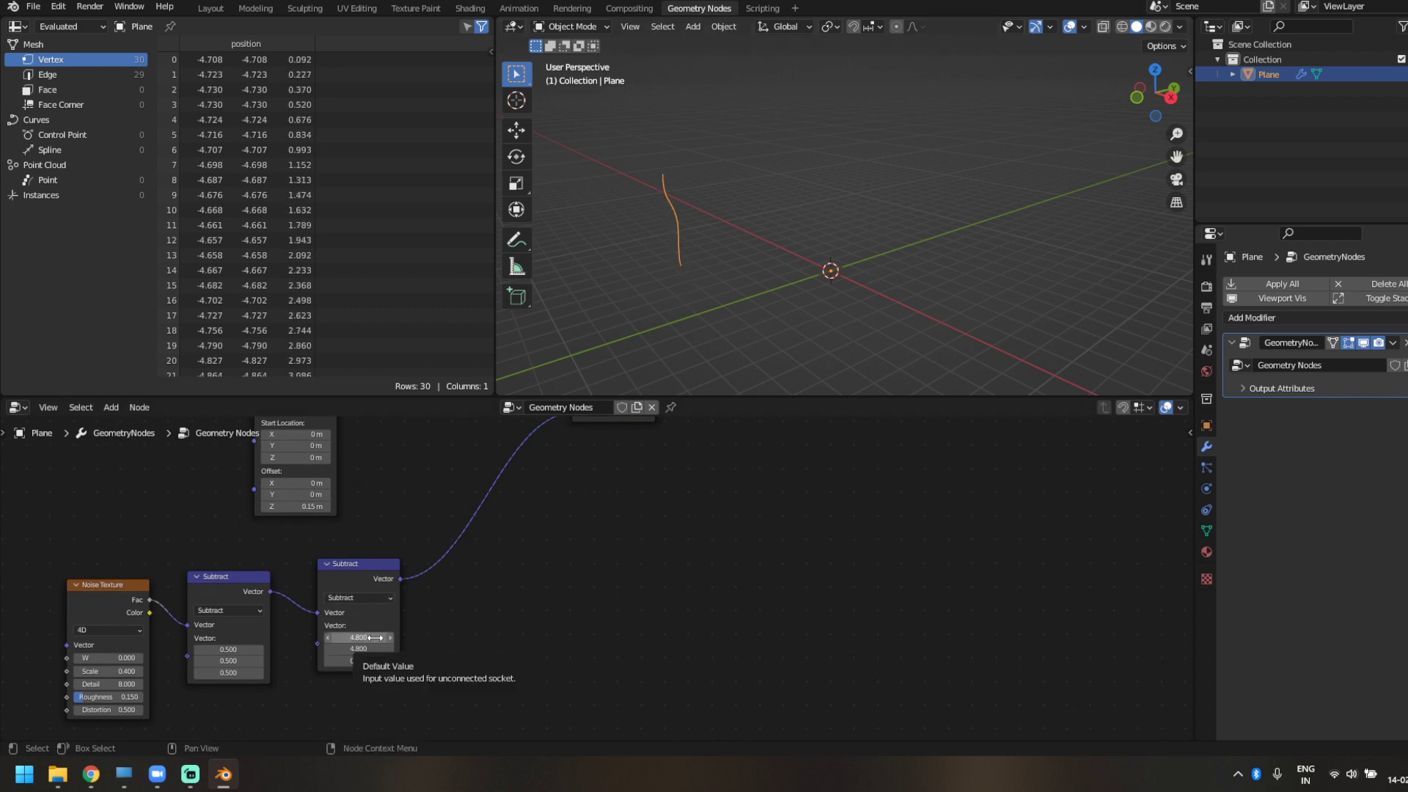
- Move the Mesh Line node away from Mesh to Curve and add a Curve Parameter node above the second Subtract
scroll(434, 548, "down", 3)
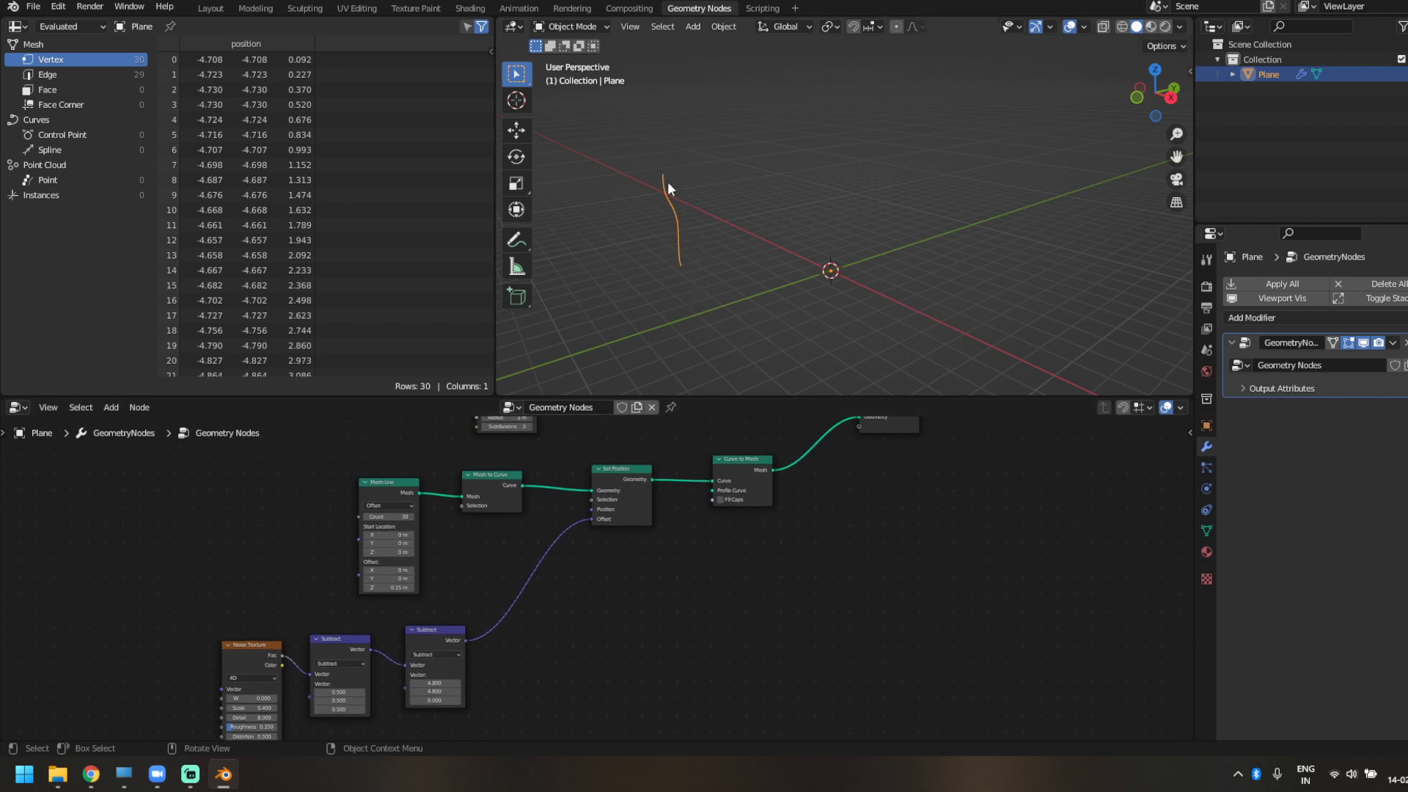
mouse_move(689, 302)
middle_mouse_down()
mouse_move(760, 280)
mouse_move(674, 283)
middle_mouse_up()
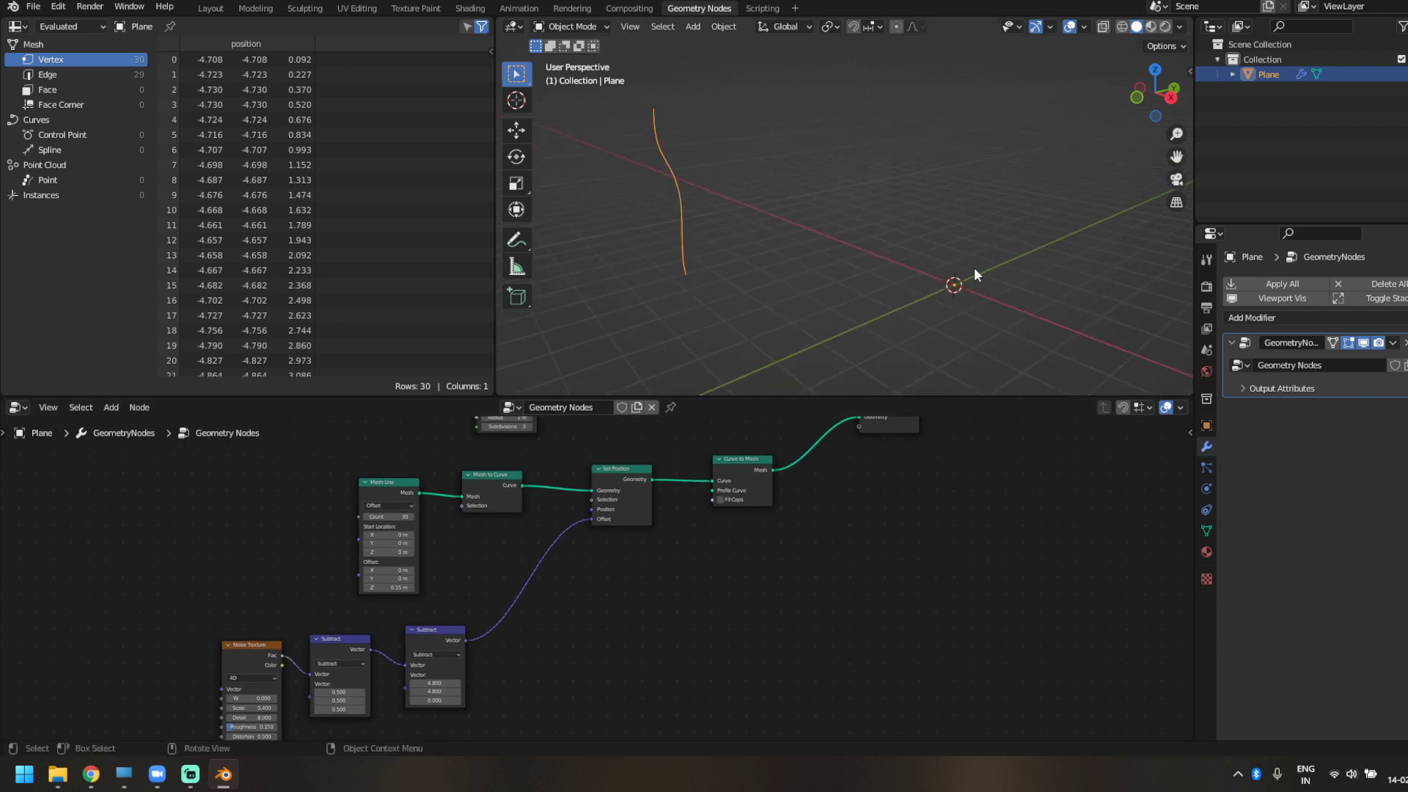
left_click_drag(631, 103, 715, 157)
scroll(403, 649, "down", 2)
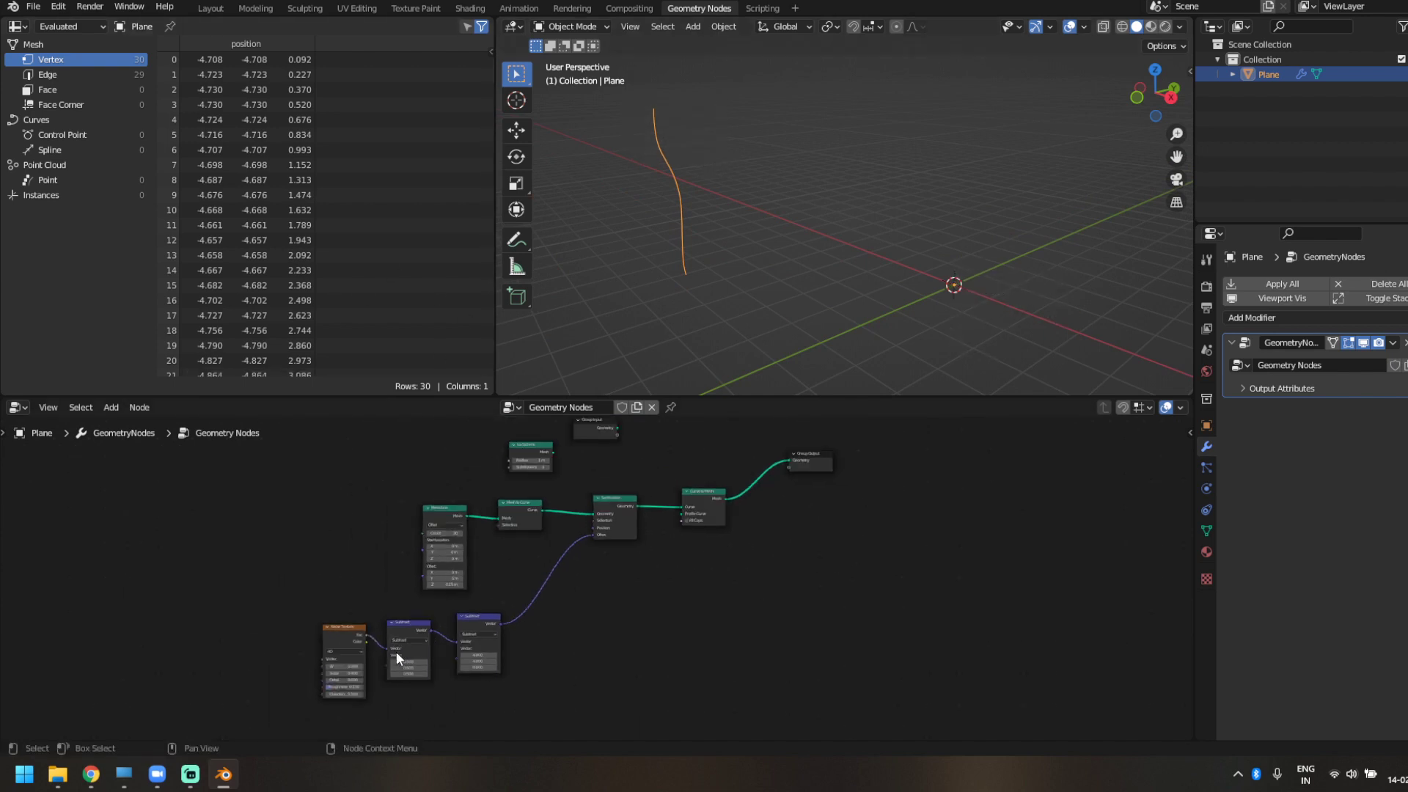
left_click_drag(451, 509, 365, 494)
key("shift+a")
left_click(450, 444)
type("curv")
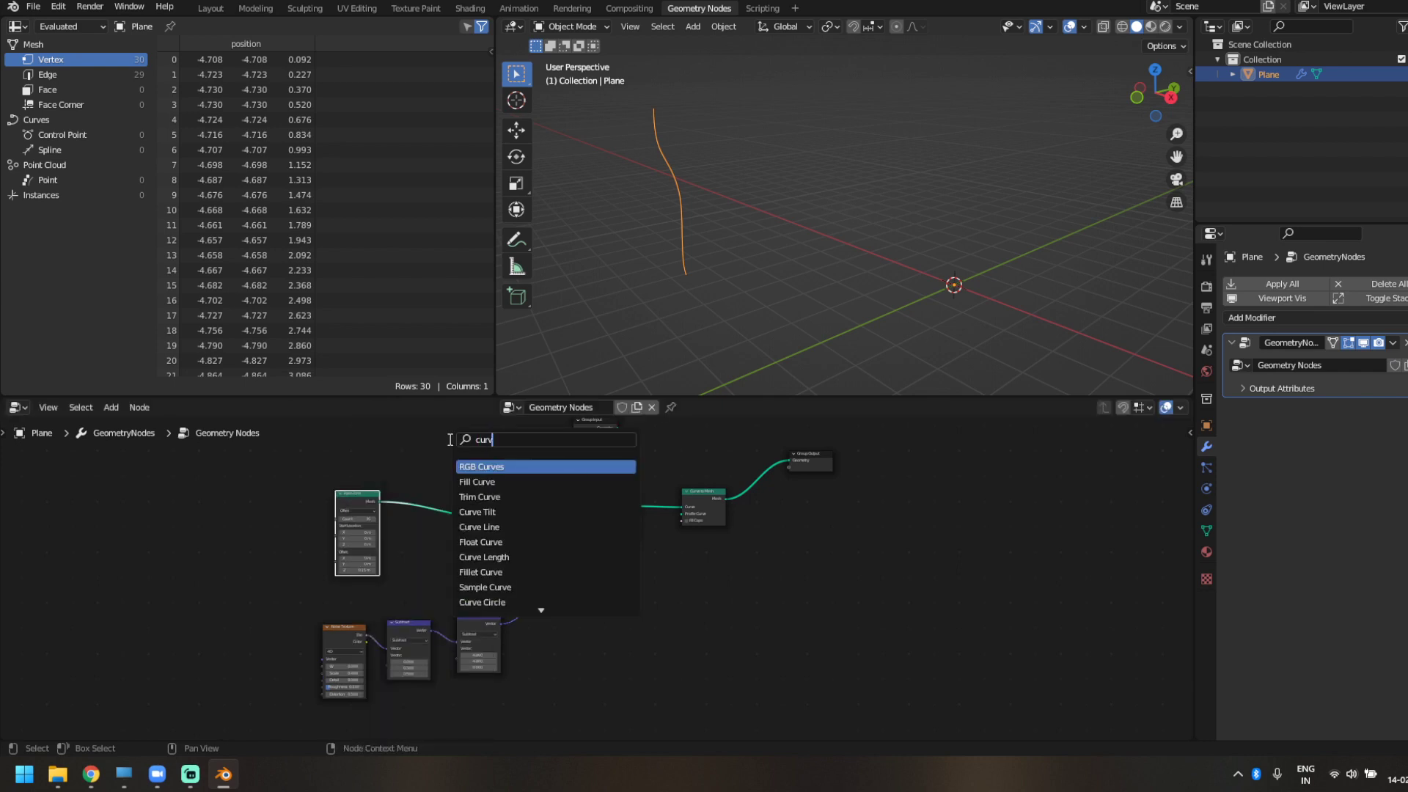
type("e par")
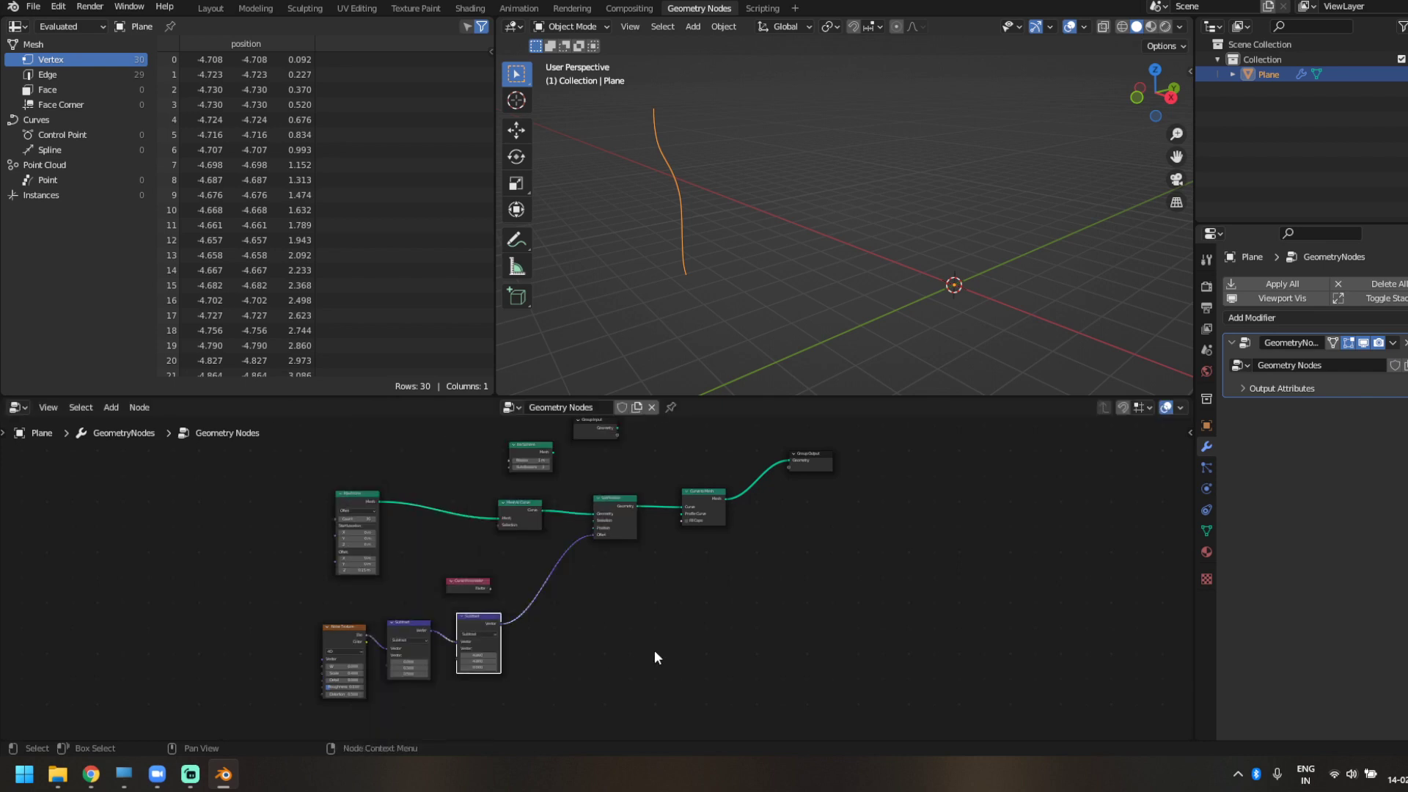
- Change the second Subtract node's operation to Multiply and place the node close beside the remaining Subtract
scroll(653, 259, "up", 3)
middle_click_drag(640, 335, 670, 313, "shift")
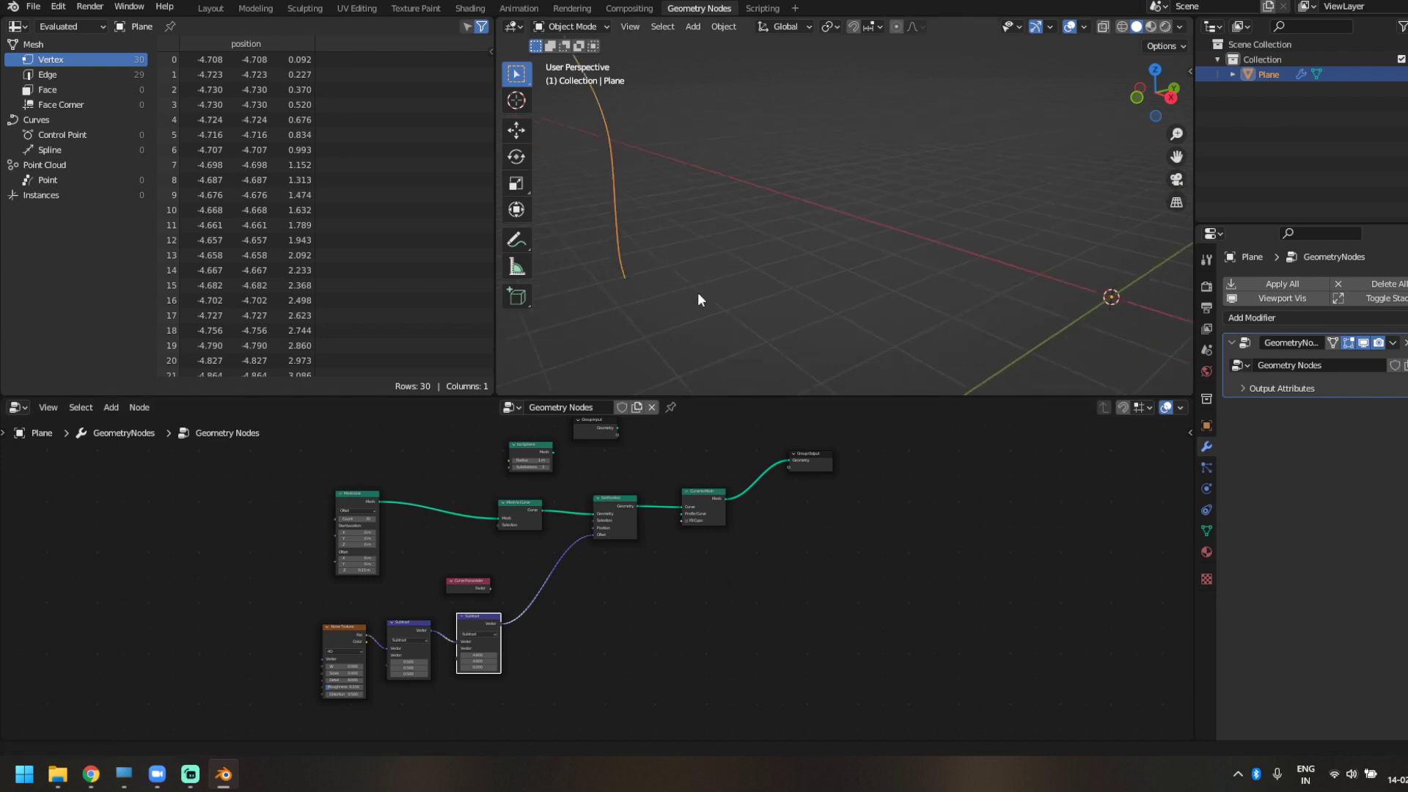
scroll(528, 689, "up", 2)
left_click(397, 667)
left_click(393, 633)
middle_click_drag(486, 616, 498, 574)
middle_click_drag(997, 355, 853, 327, "shift")
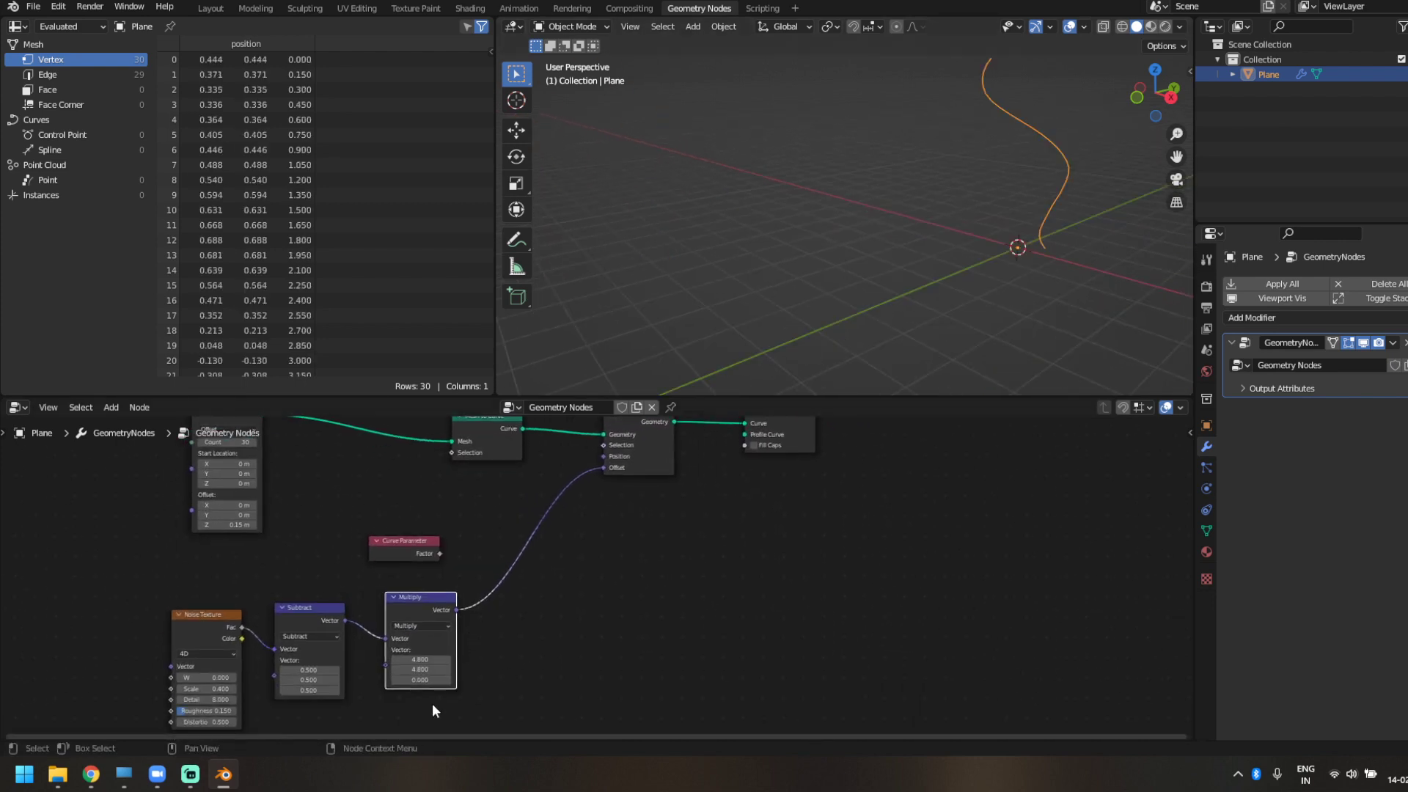
left_click_drag(408, 604, 389, 613)
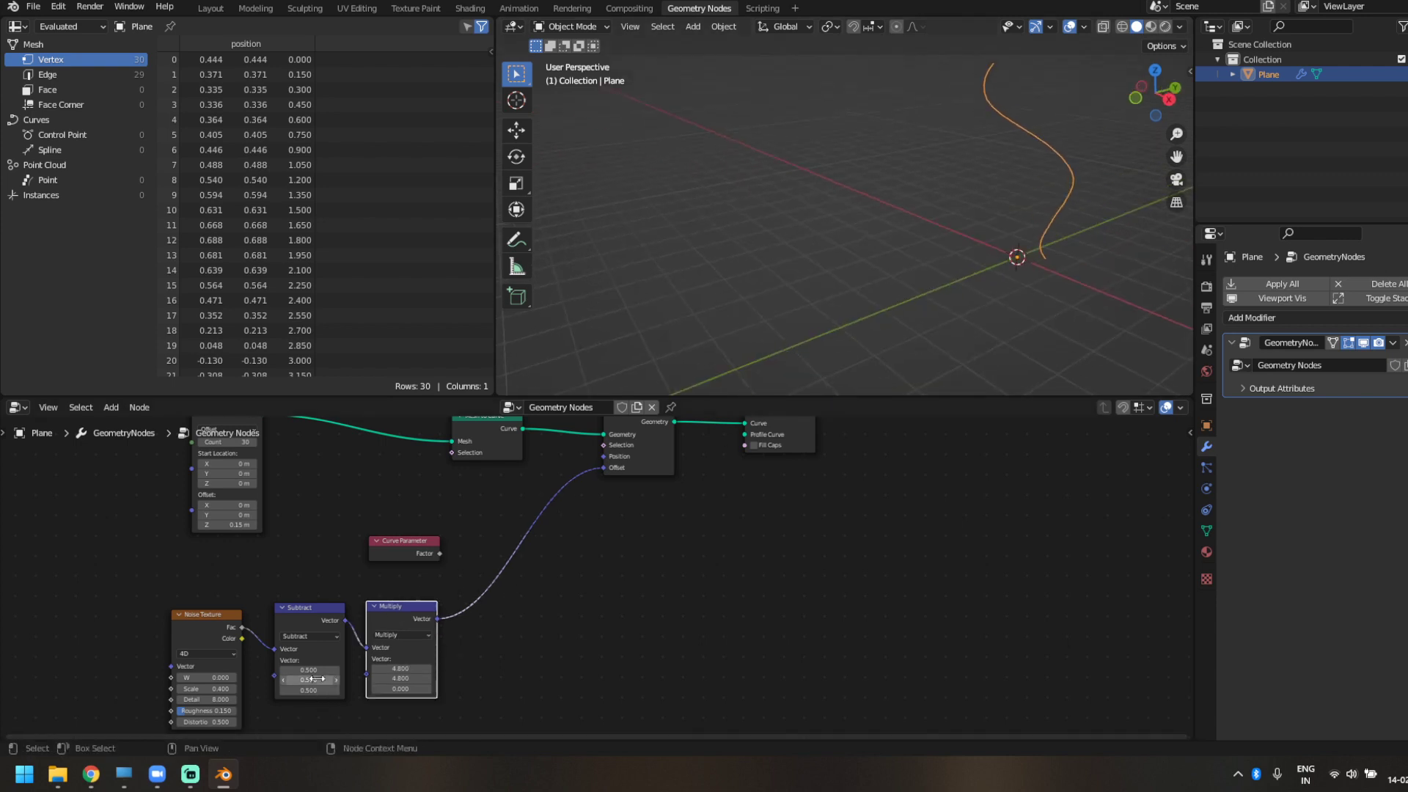
- Try out different W values on the Noise Texture and undo the change
middle_click_drag(1072, 179, 1036, 168)
scroll(1035, 168, "down", 4)
left_click_drag(208, 677, 410, 678)
key("ctrl+z")
key("ctrl+z")
key("Escape")
- Duplicate the Multiply node into the link to Set Position's Offset and connect Curve Parameter's Factor to the copy's second vector input
left_click_drag(397, 606, 387, 609)
key("shift+d")
left_click(519, 549)
scroll(522, 652, "up", 2)
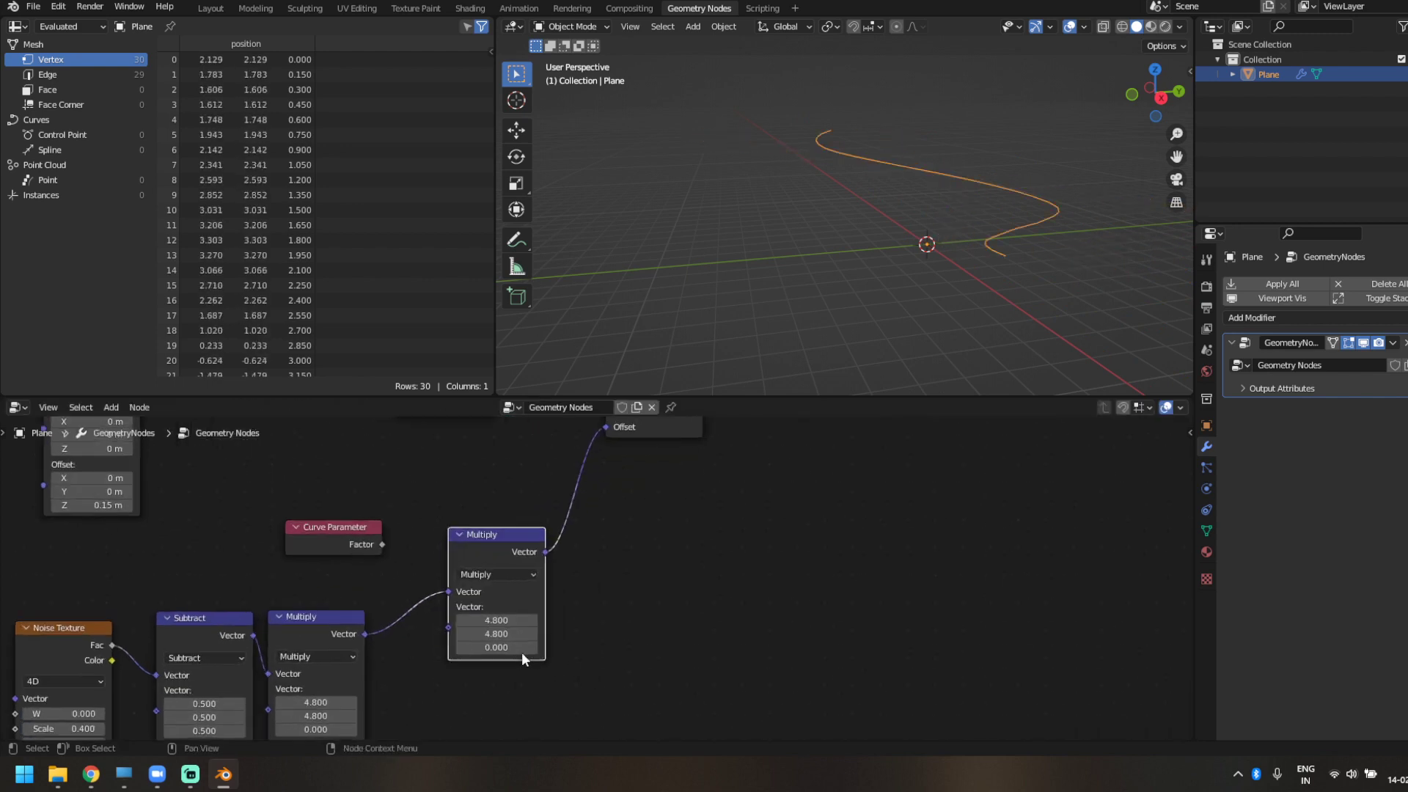
left_click_drag(376, 551, 463, 630)
- Test how the curve moves from its fixed base with different noise W values, such as 25.2
middle_click_drag(436, 672, 584, 613)
left_click_drag(192, 655, 372, 654)
scroll(1018, 180, "up", 4)
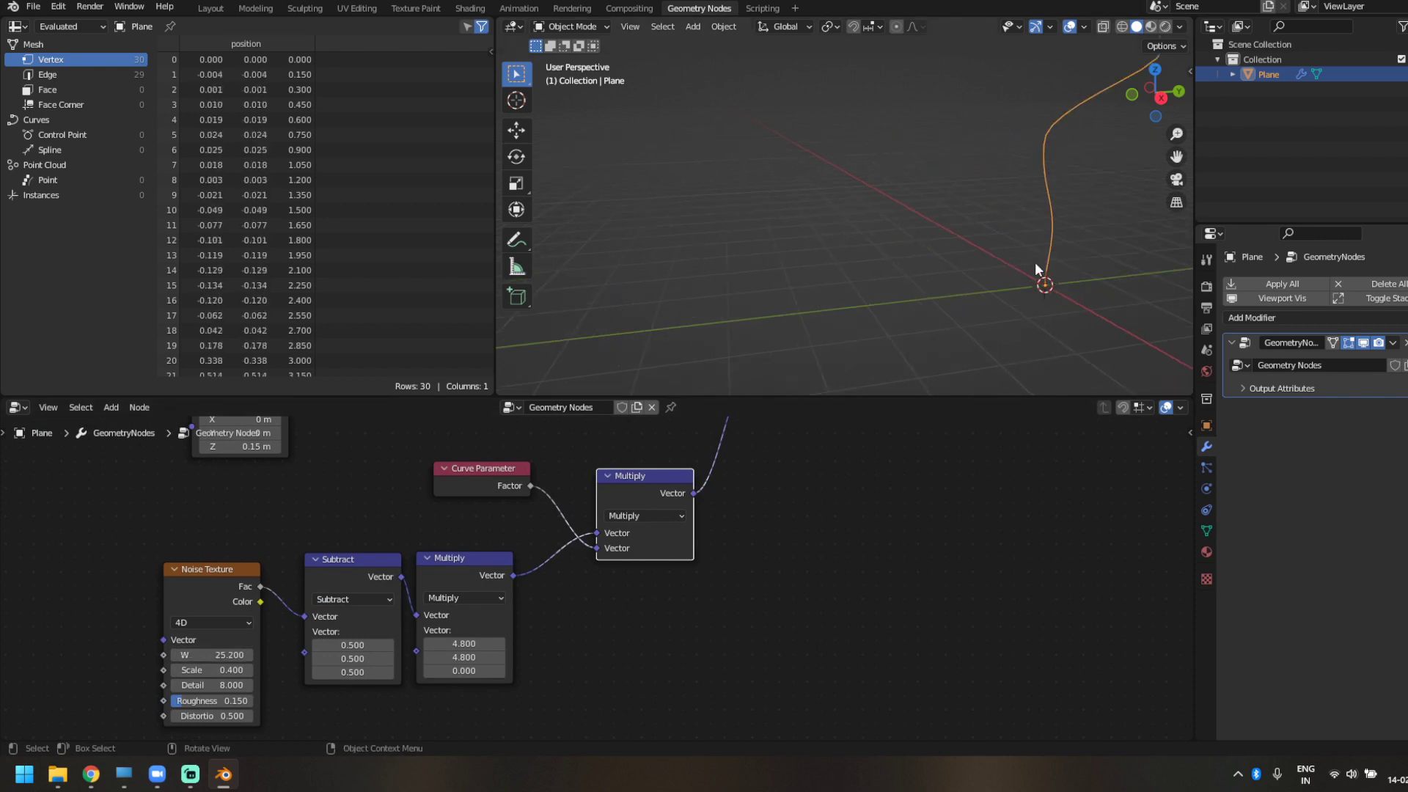
scroll(895, 257, "down", 3)
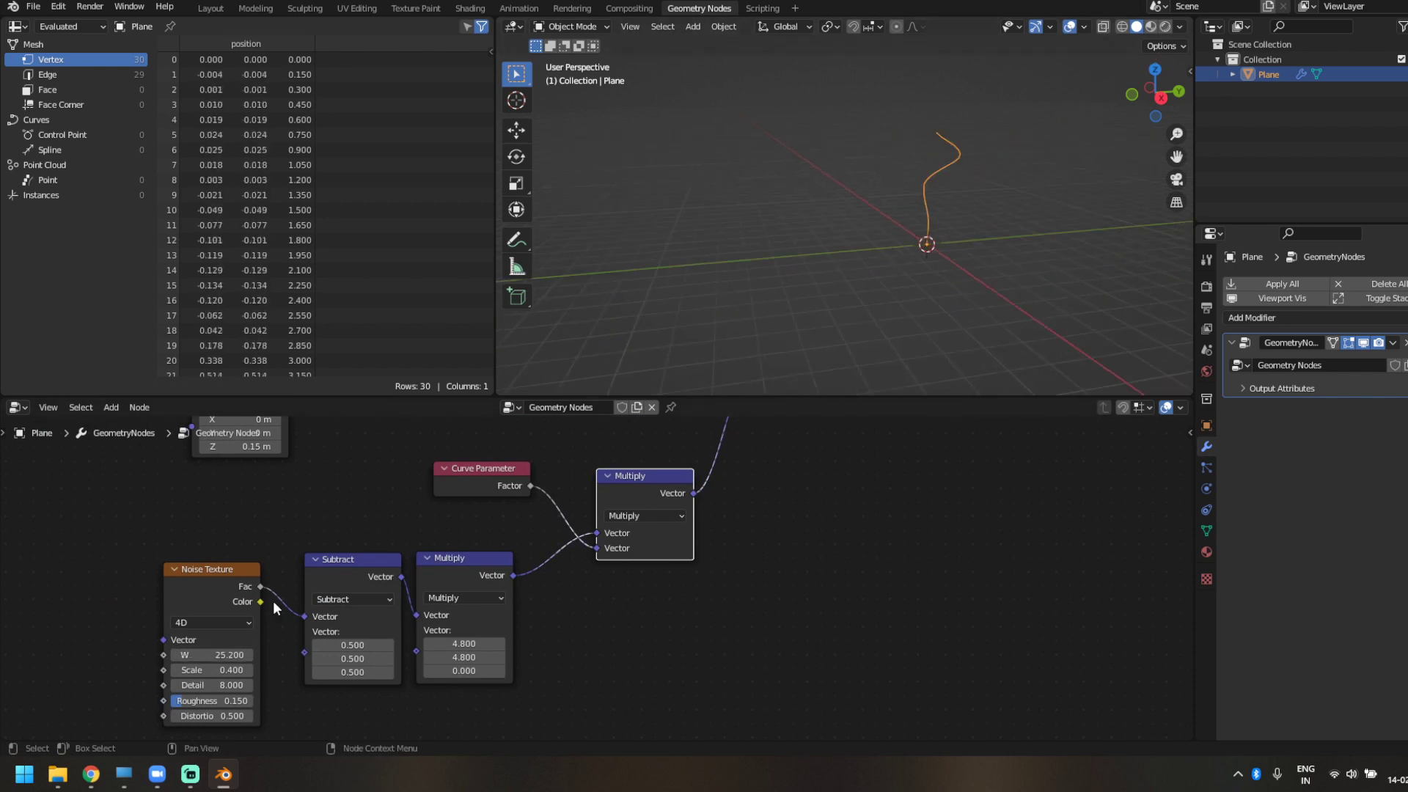
left_click_drag(220, 655, 291, 655)
mouse_move(891, 105)
left_mouse_down()
mouse_move(930, 131)
mouse_move(931, 151)
left_mouse_up()
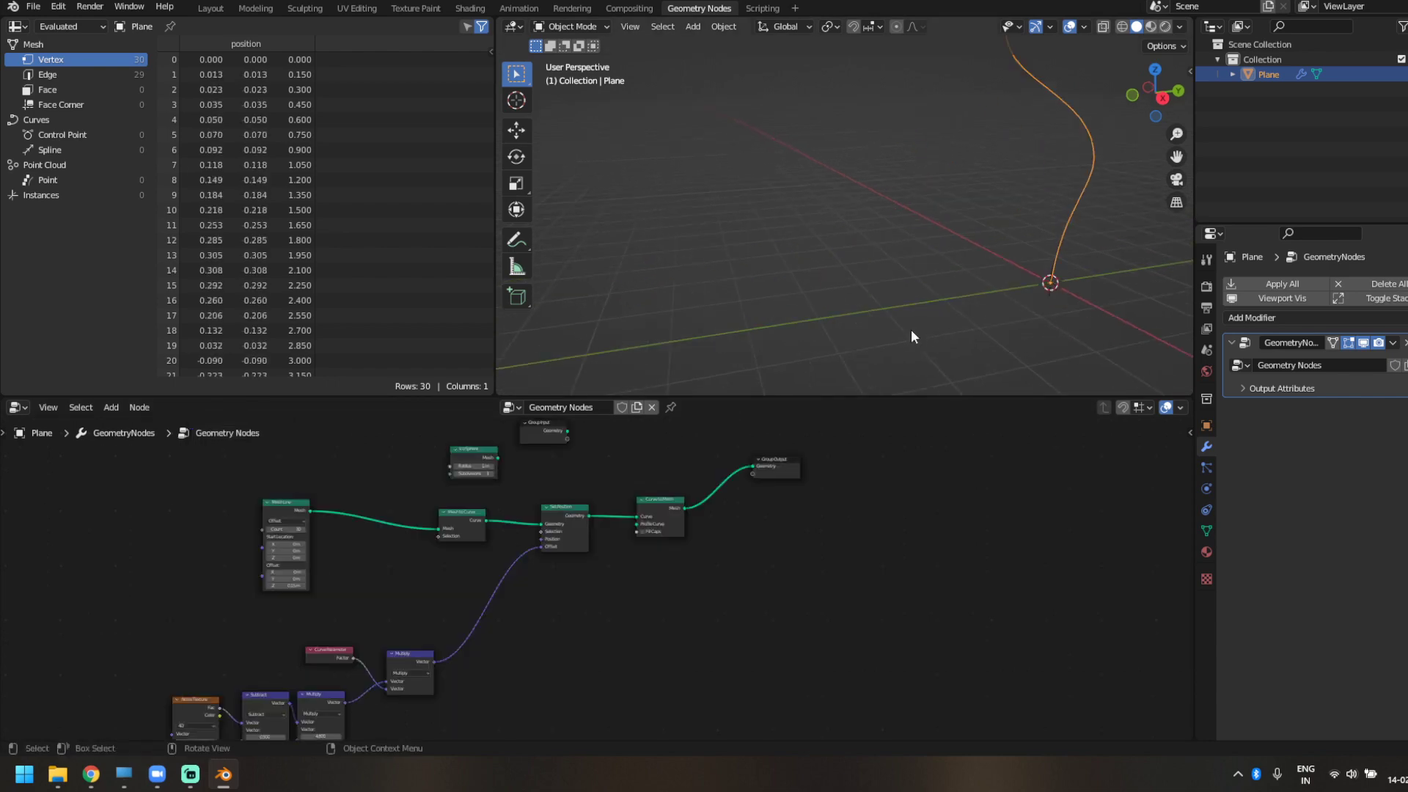
- Insert a Combine XYZ node between the last Multiply and Set Position's Offset, feeding the Multiply vector into both X and Y
middle_click_drag(911, 337, 984, 297)
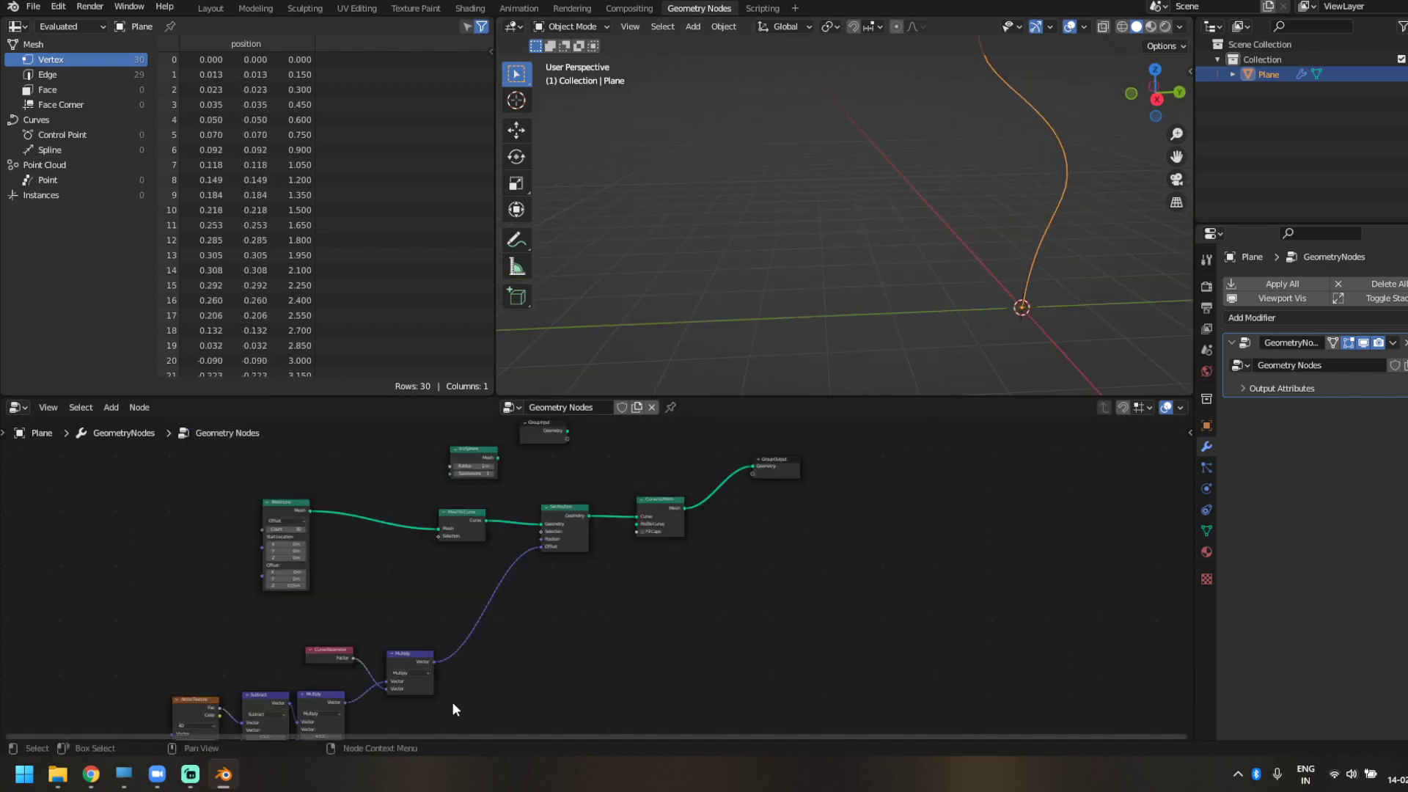
scroll(487, 636, "up", 3)
middle_click_drag(1081, 287, 1056, 321)
middle_click_drag(533, 568, 544, 584)
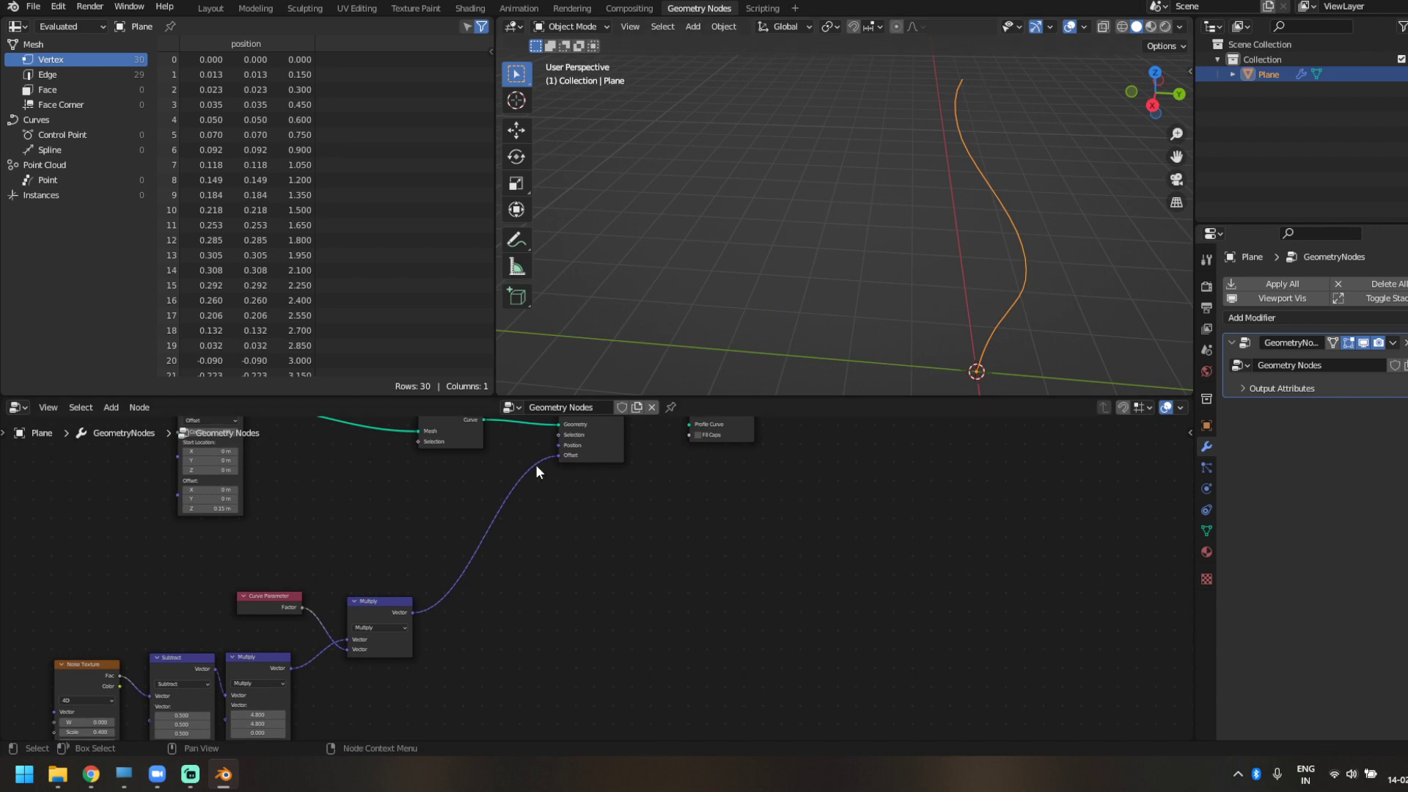
middle_click_drag(678, 612, 724, 659)
key("shift+a")
type("com")
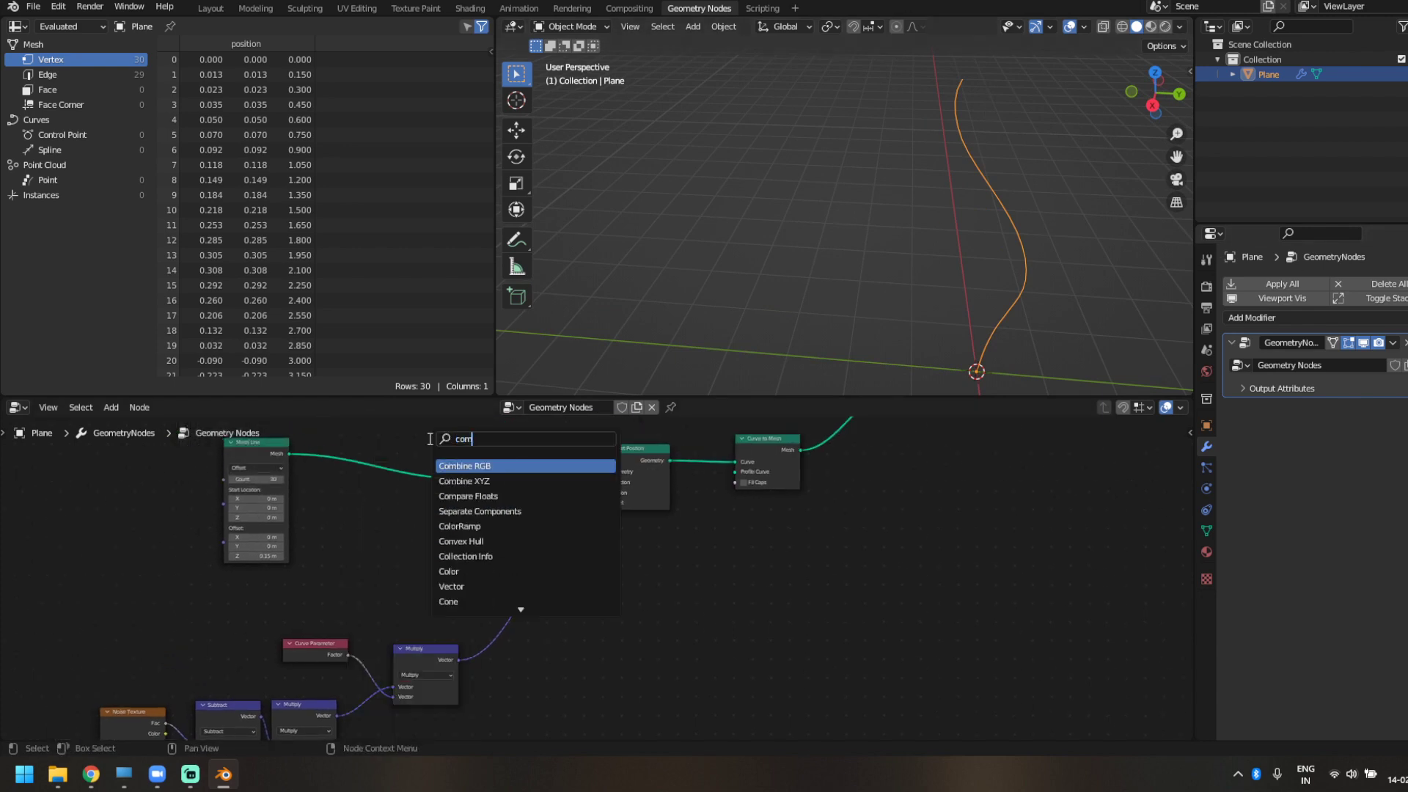
key("Down")
key("Return")
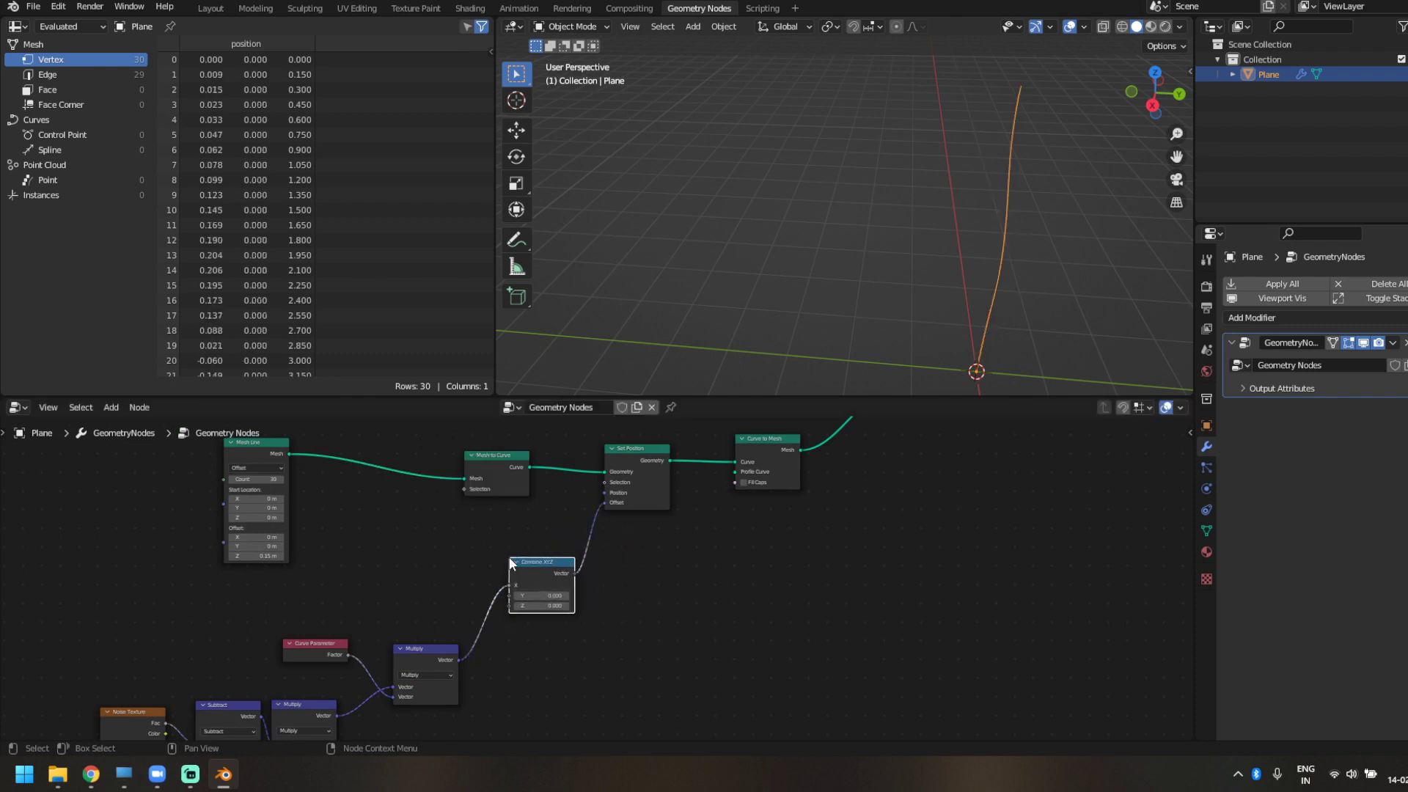
left_click(502, 556)
scroll(502, 556, "up", 2)
left_click_drag(411, 689, 533, 616)
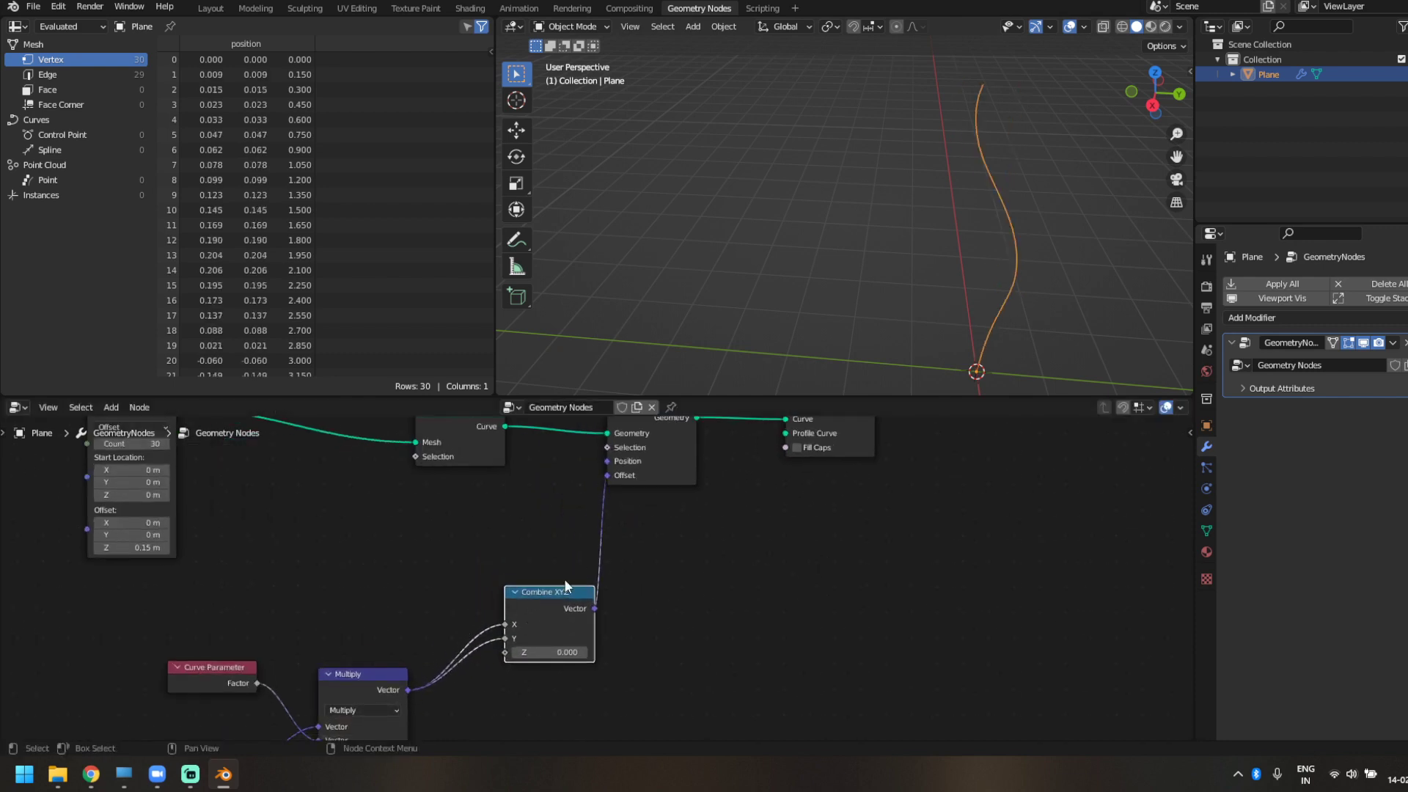
- Try out different Noise Texture W values with the Combine XYZ node in place
scroll(578, 553, "down", 2)
middle_click_drag(892, 297, 902, 371)
middle_click_drag(110, 737, 358, 663)
mouse_move(360, 655)
left_mouse_down()
mouse_move(638, 654)
mouse_move(386, 655)
left_mouse_up()
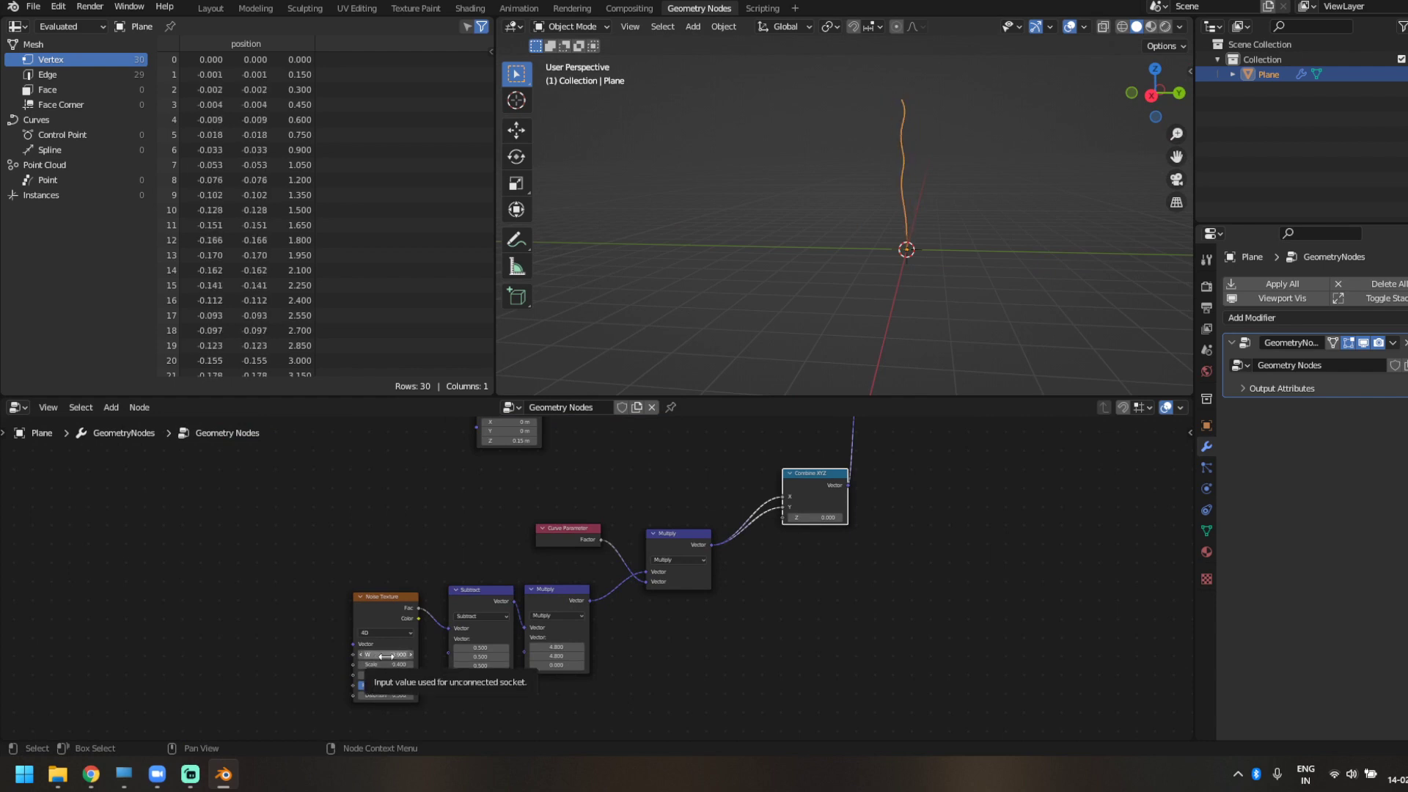
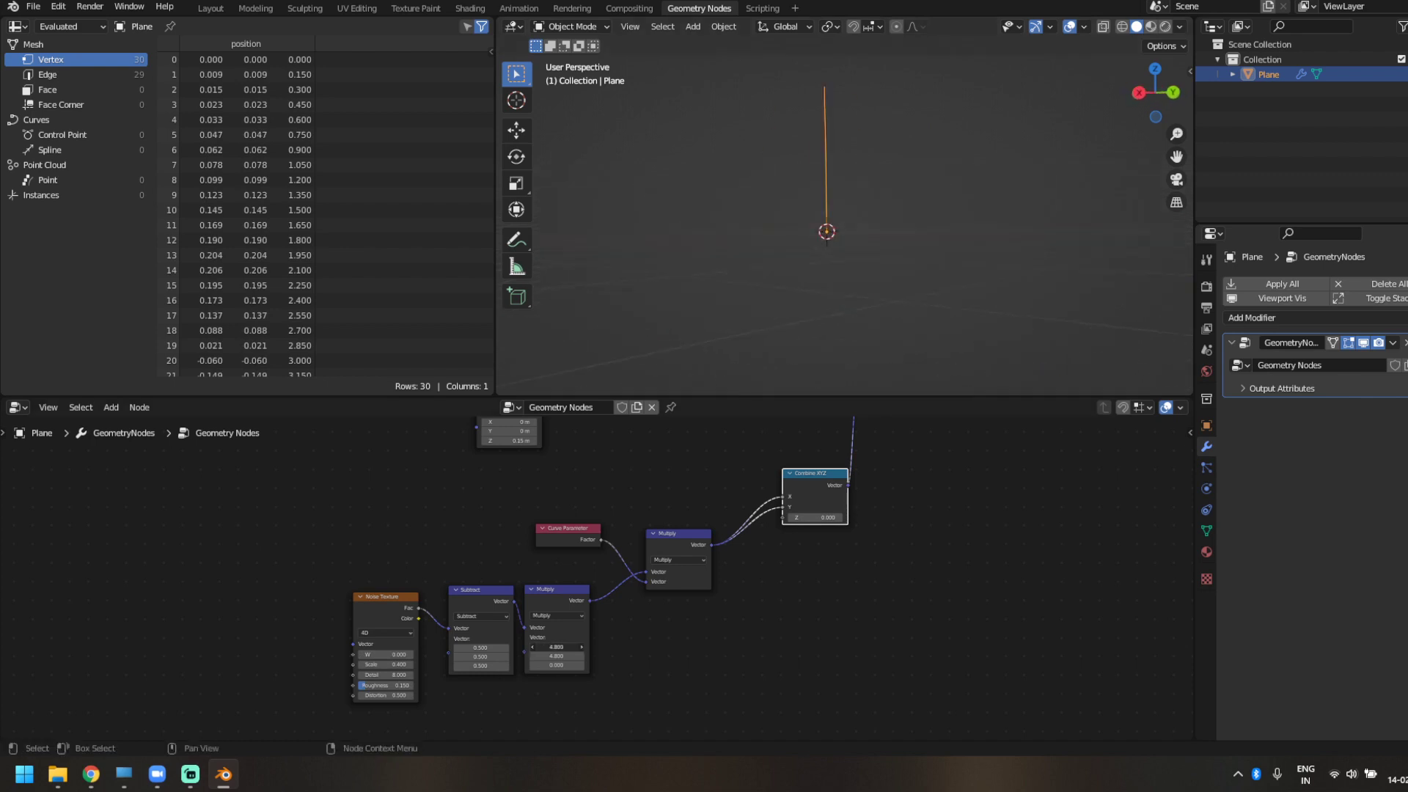
- Set X and Y of the first Multiply node's vector to 7.3
middle_click_drag(880, 308, 714, 300)
scroll(744, 304, "up", 4)
left_click_drag(661, 301, 560, 325)
- Mark the curve's base and upper end with annotation strokes, undo the strokes and return to the selection tool
left_click(516, 240)
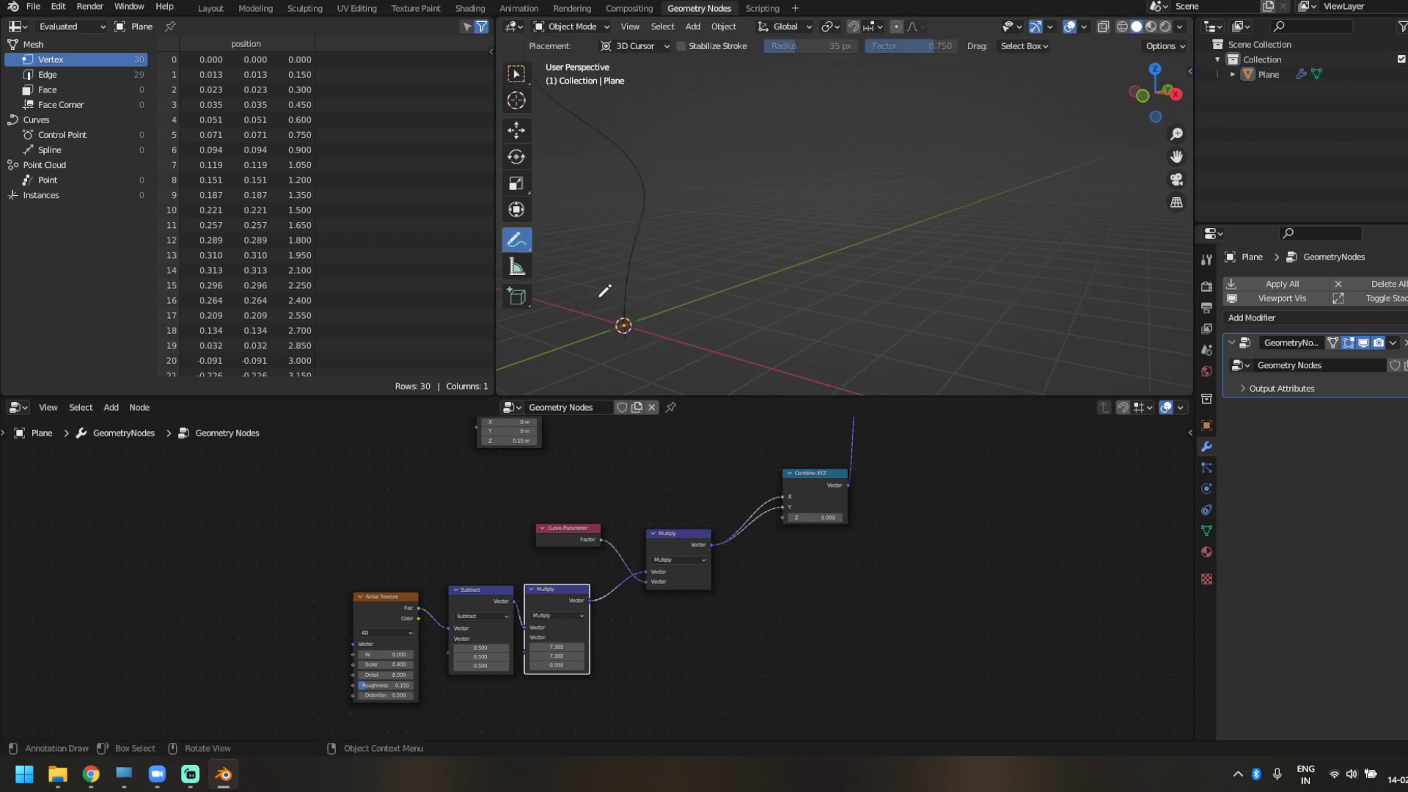
left_click_drag(628, 248, 663, 266)
scroll(704, 249, "down", 5)
left_click_drag(727, 136, 739, 122)
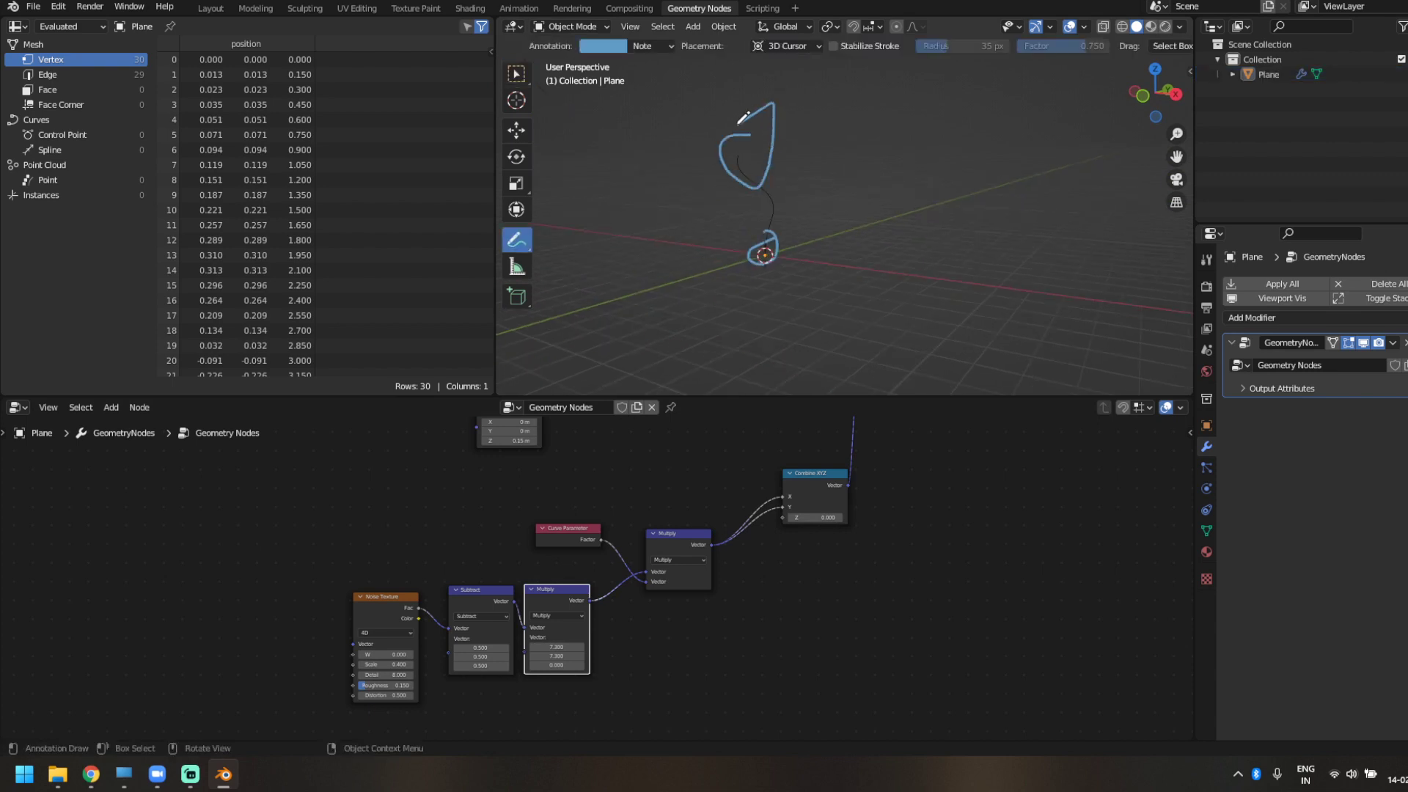
scroll(770, 262, "up", 4)
key("ctrl+z")
key("ctrl+z")
scroll(852, 587, "down", 4)
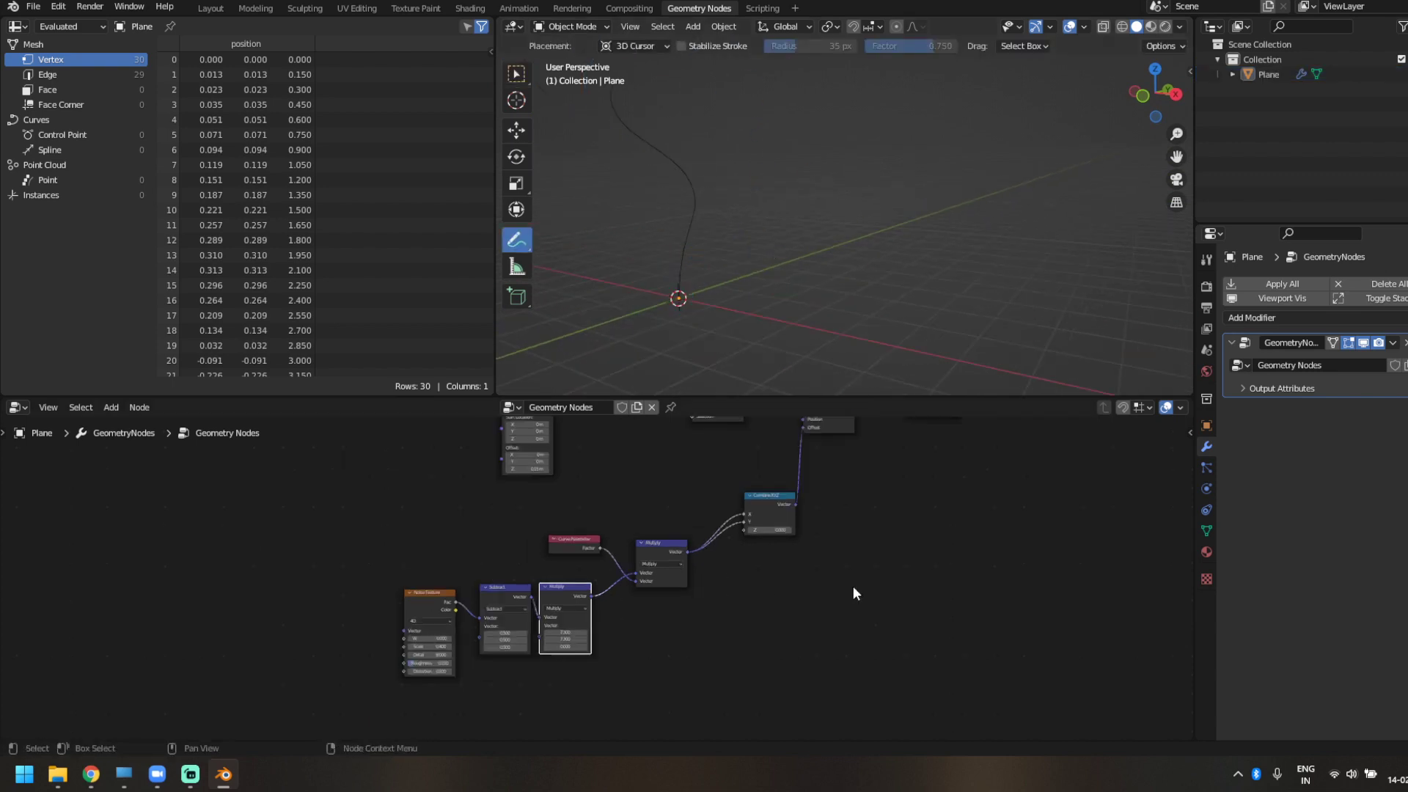
left_click(516, 76)
- Move the Curve to Mesh and Group Output nodes together further right to make room after Set Position
middle_click_drag(767, 587, 614, 695)
middle_click_drag(742, 620, 634, 653)
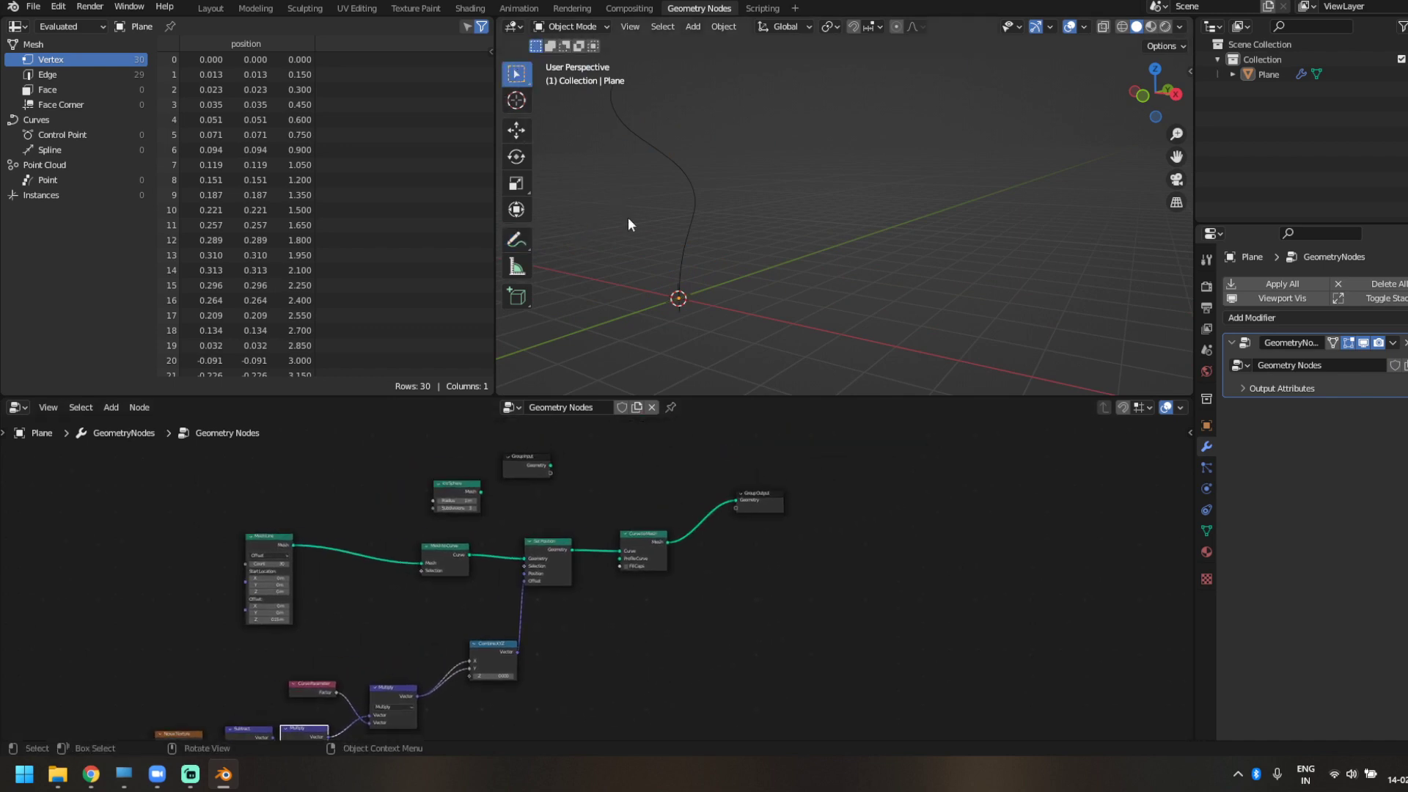
left_click_drag(594, 485, 829, 640)
scroll(751, 299, "up", 3)
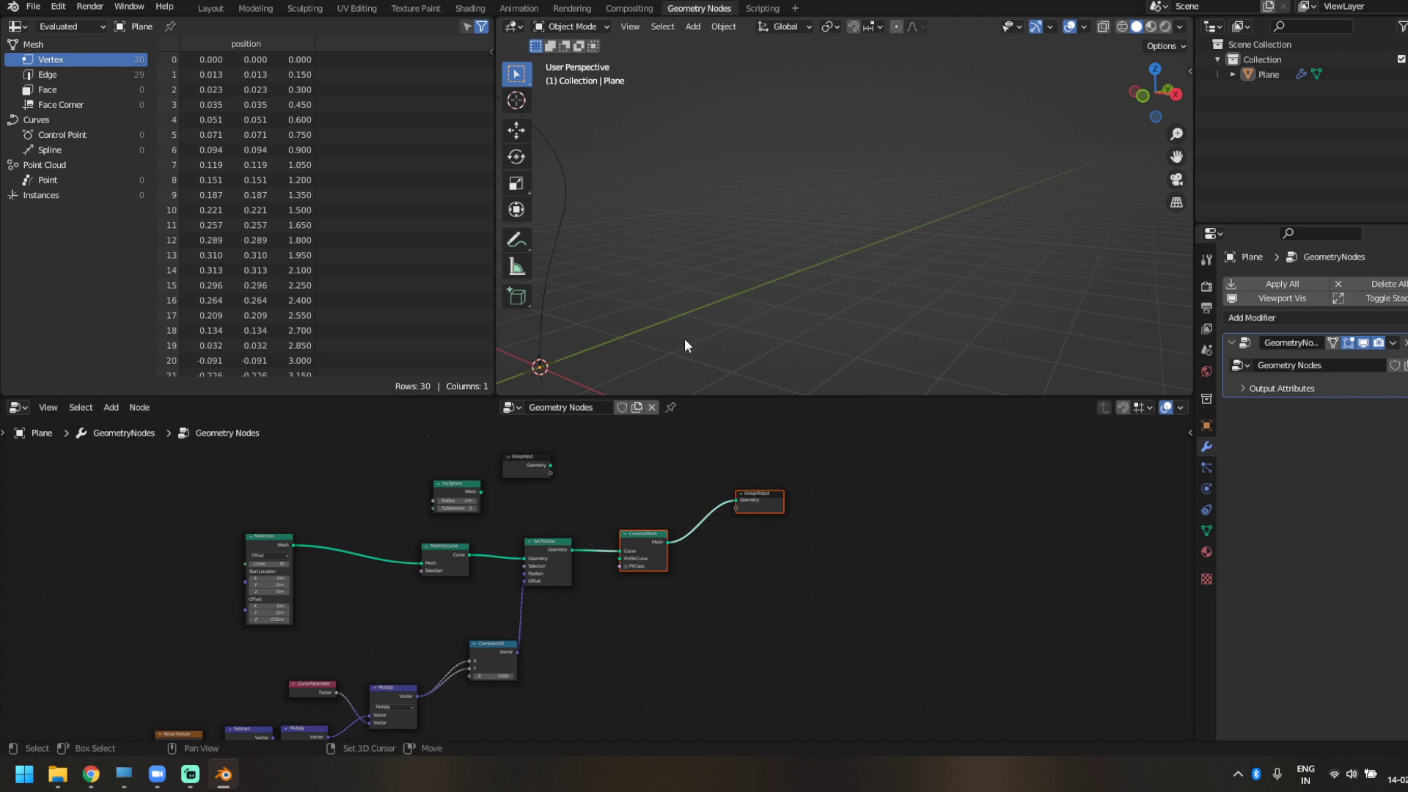
middle_click_drag(684, 339, 768, 302, "shift")
left_click_drag(635, 543, 783, 544)
left_click(701, 675)
middle_click_drag(605, 650, 594, 633)
- Add a Curve Circle node and connect its Curve output to Curve to Mesh's Profile Curve
key("shift+a")
left_click(590, 444)
type("cir")
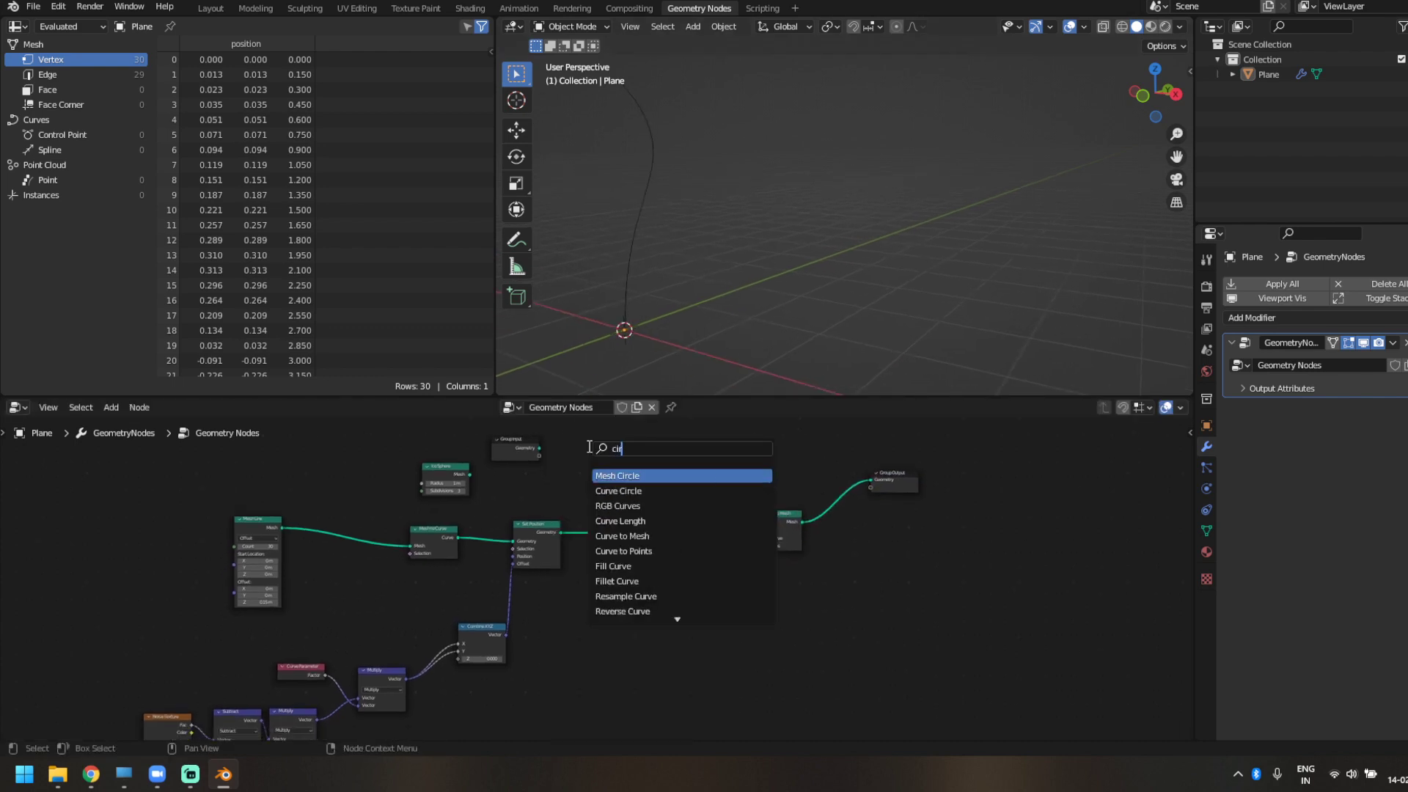
key("BackSpace")
key("BackSpace")
key("BackSpace")
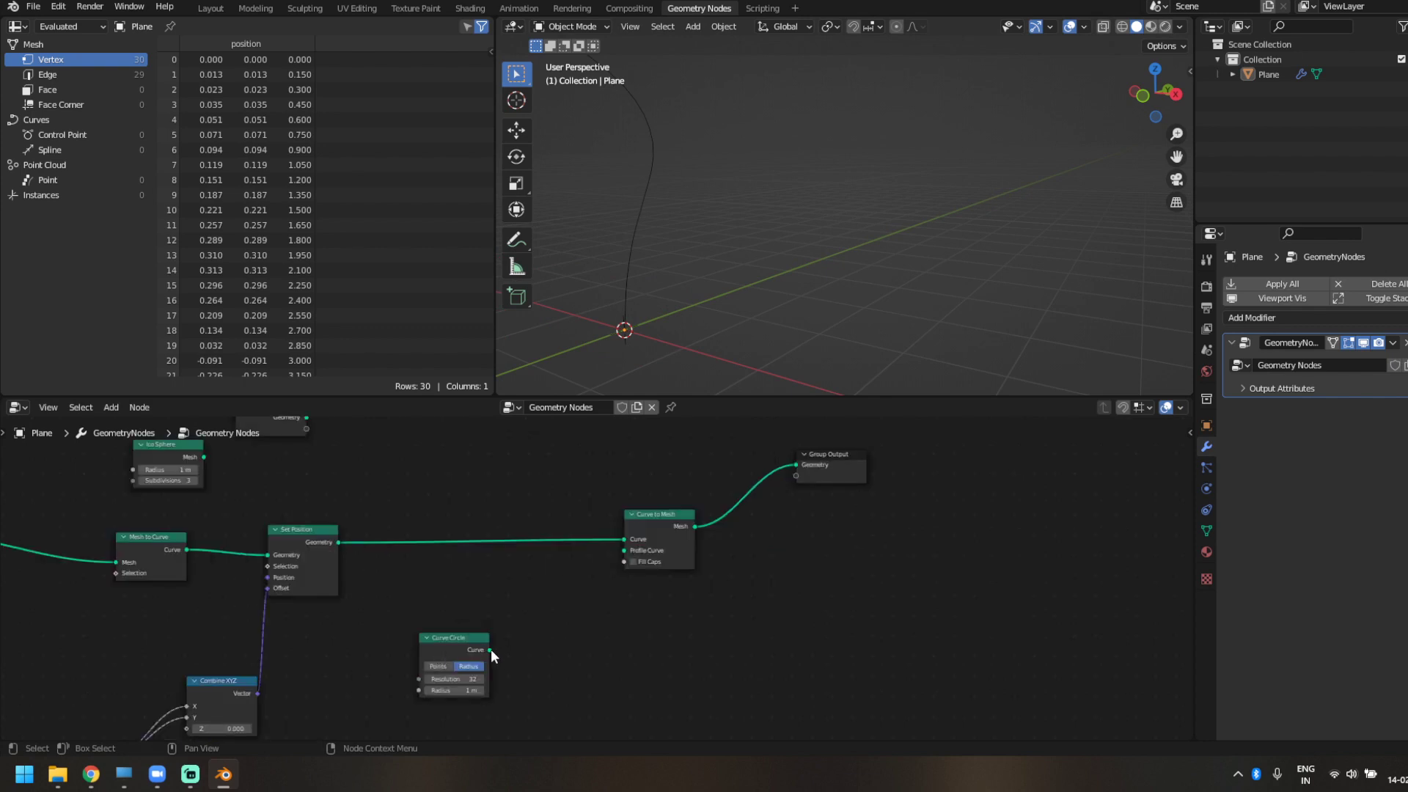
left_click_drag(489, 650, 622, 552)
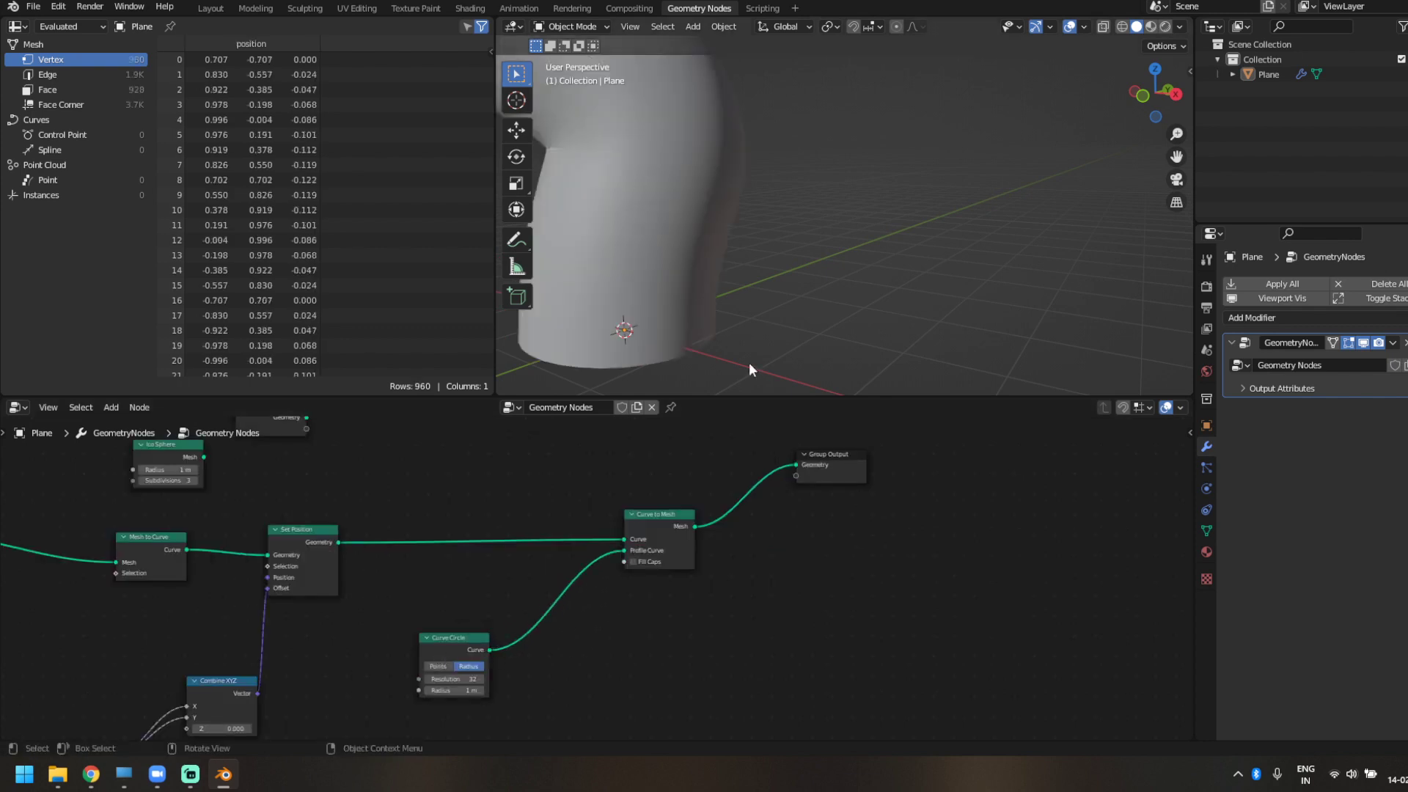
- Place the Curve Circle node just below Curve to Mesh and set its resolution to 20
scroll(750, 362, "down", 5)
middle_click_drag(440, 643, 493, 595)
left_click_drag(493, 596, 630, 573)
scroll(595, 584, "up", 3)
left_click(744, 665)
type("20")
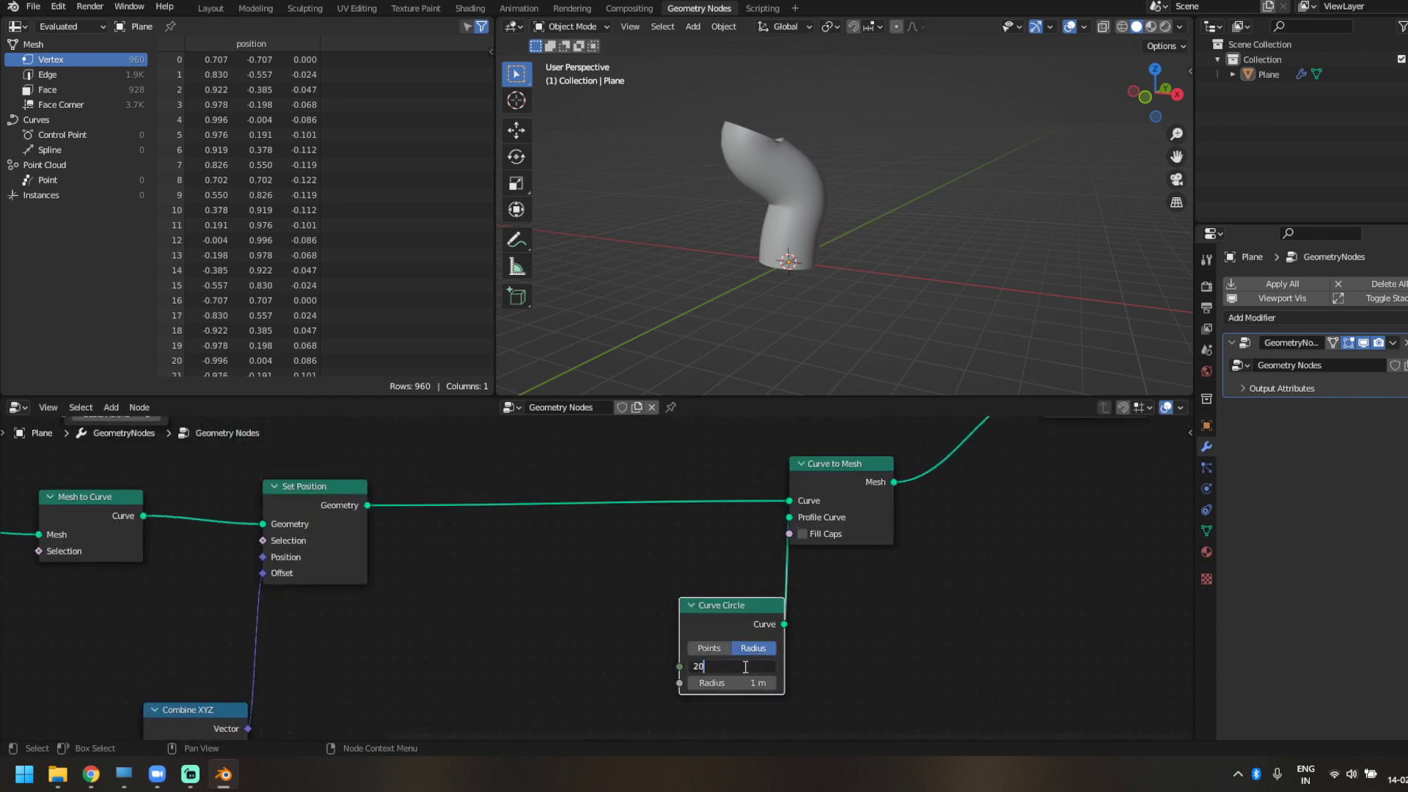
key("Return")
left_click_drag(728, 606, 719, 607)
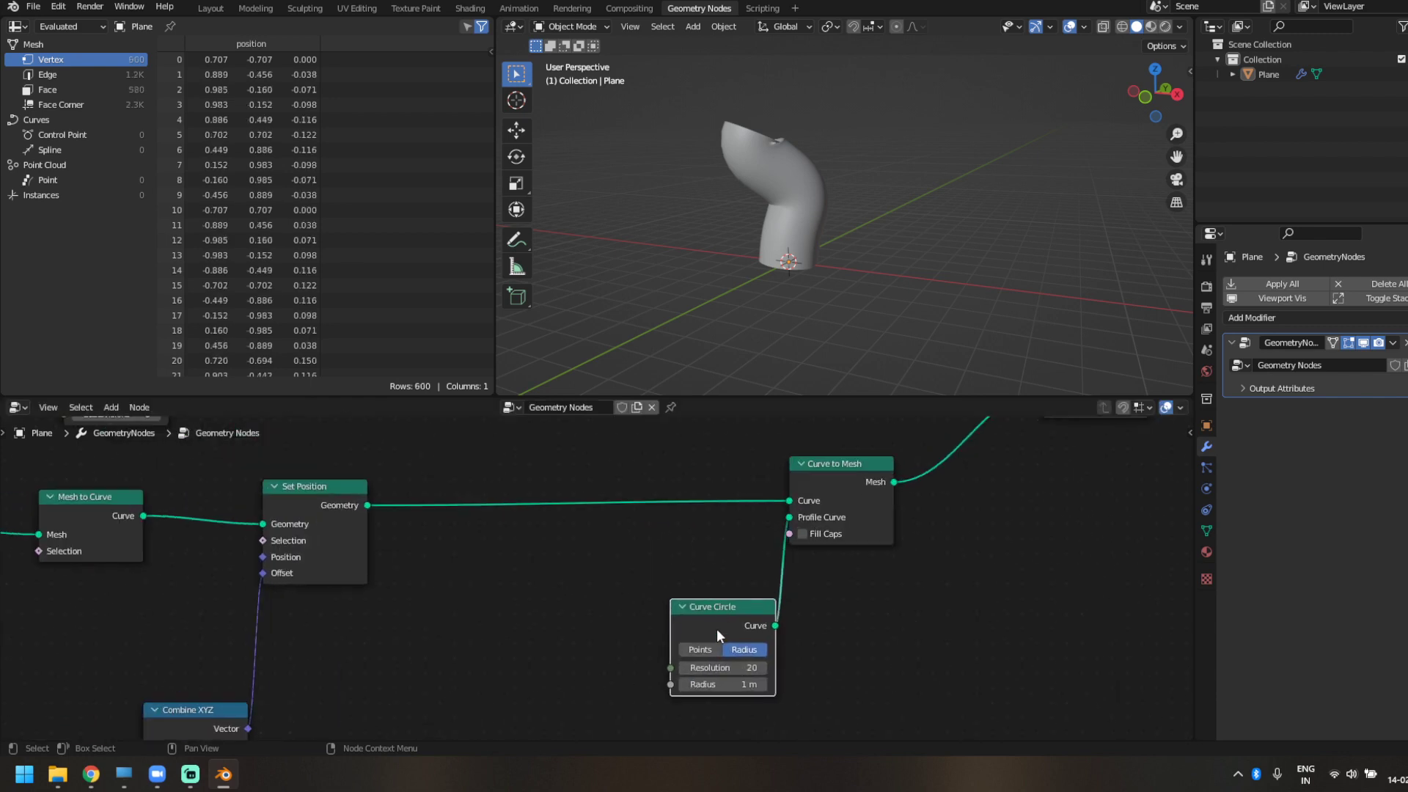
- Add a Set Curve Radius node on the link between Set Position and Curve to Mesh
middle_click_drag(488, 598, 532, 626)
key("shift+a")
type("set cur")
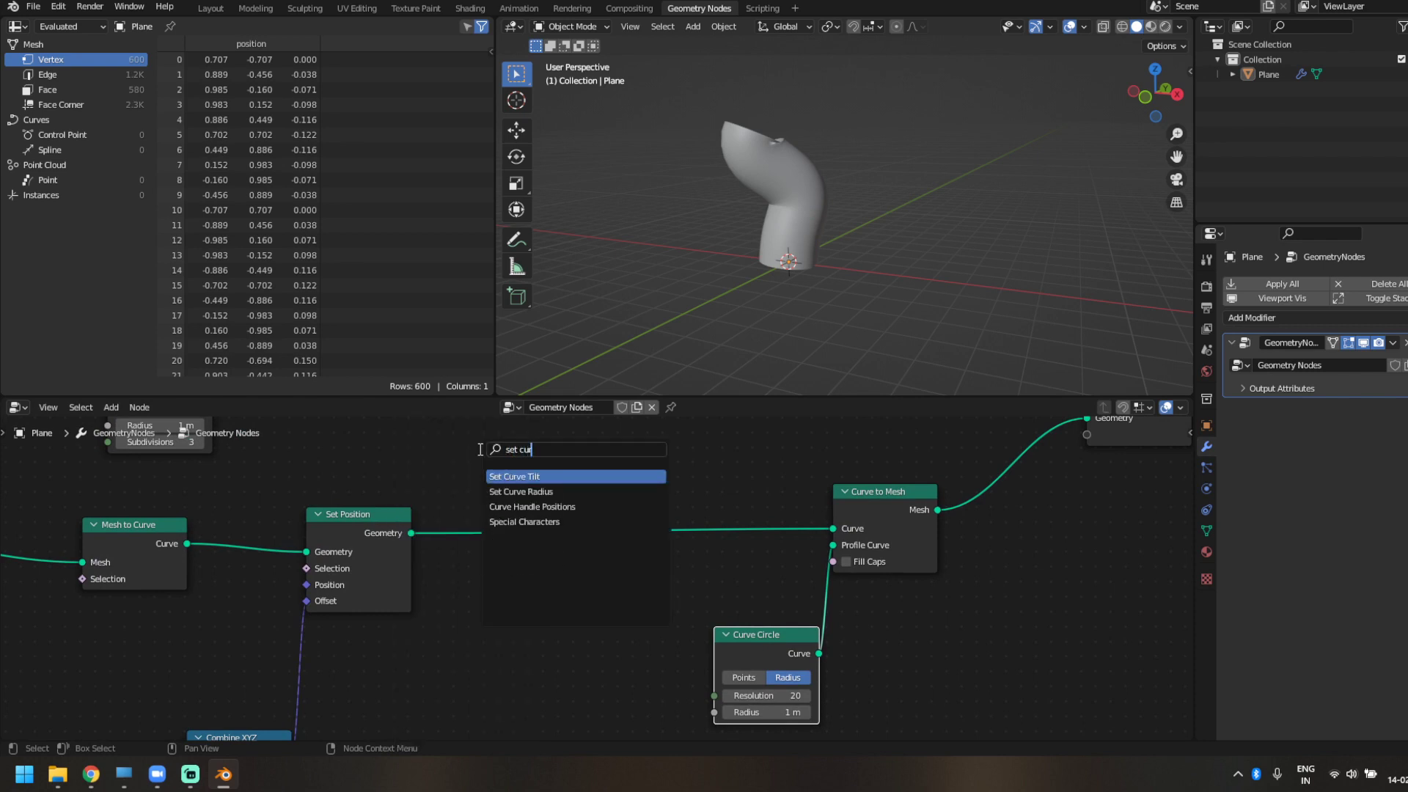
key("Down")
key("Return")
left_click(530, 477)
scroll(697, 146, "up", 3)
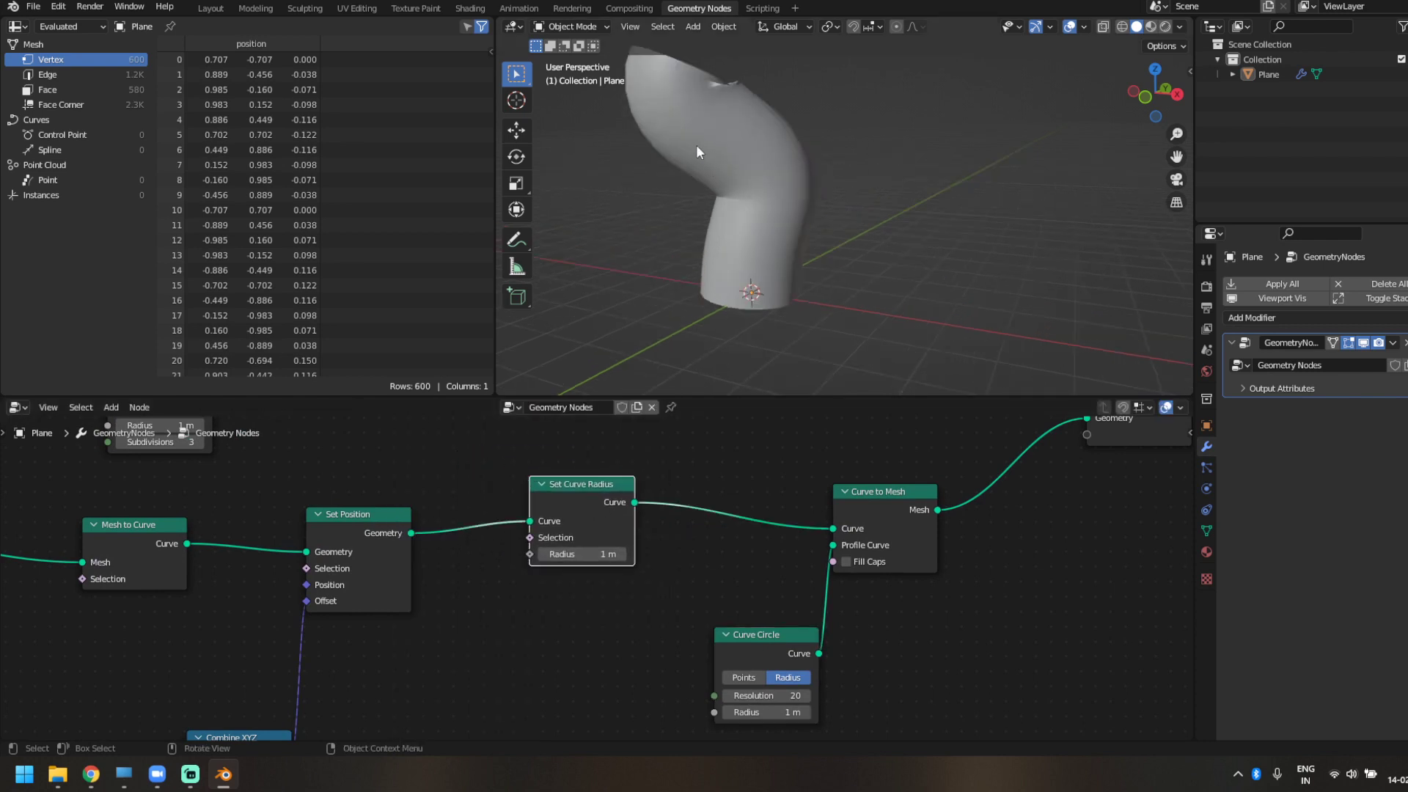
middle_click_drag(697, 147, 688, 178)
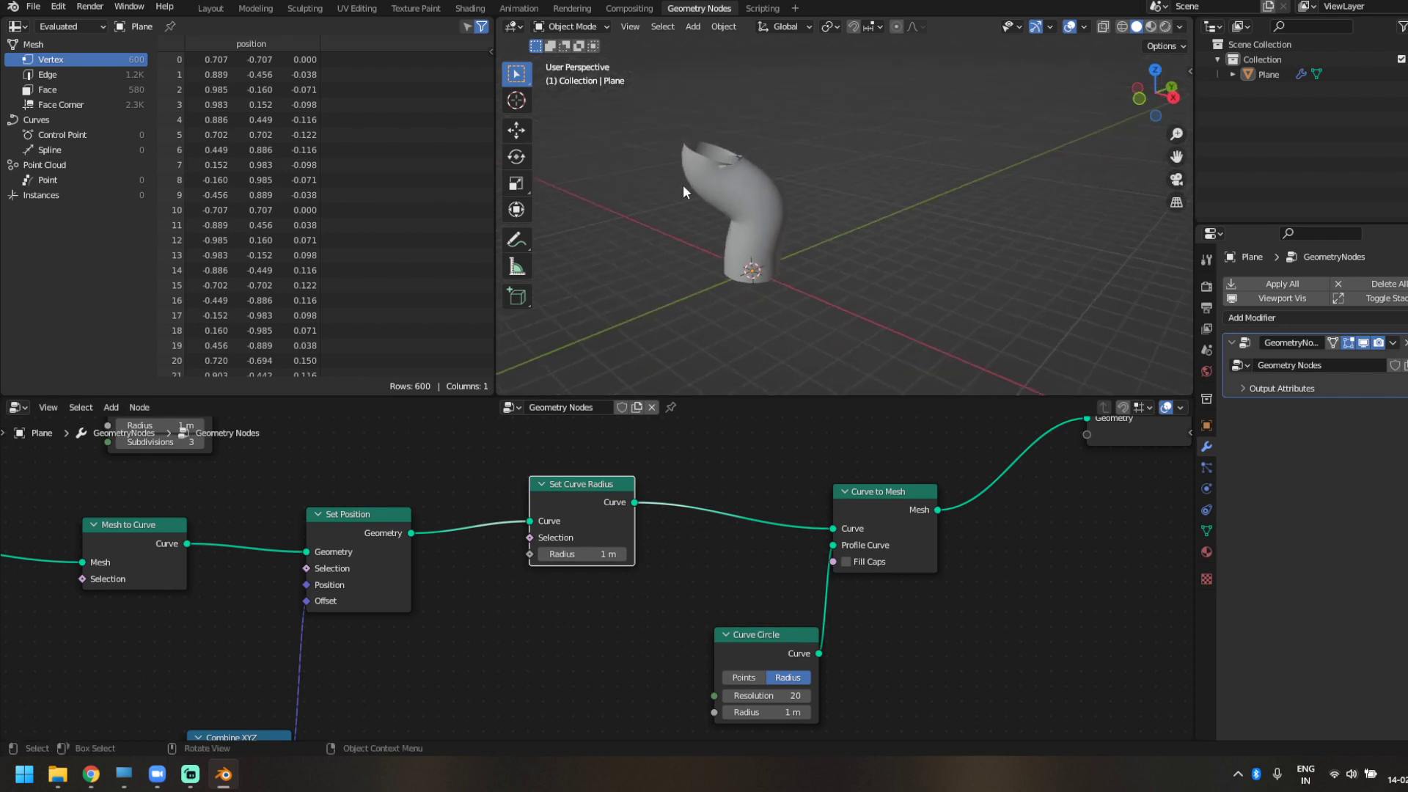
- Connect the Curve Parameter node's Factor output to Set Curve Radius's Radius input
scroll(459, 635, "down", 6)
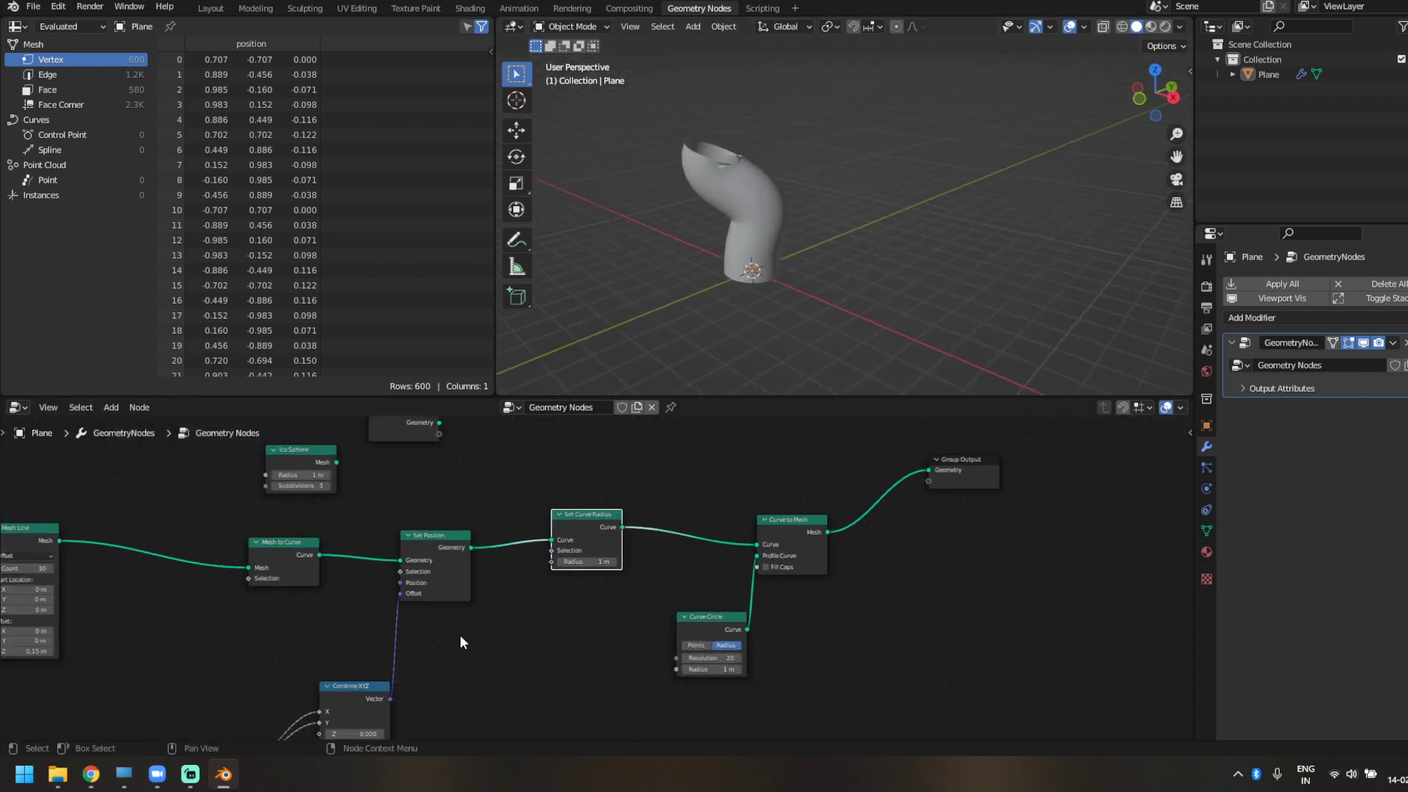
left_click_drag(278, 650, 595, 506)
middle_click_drag(757, 329, 727, 138)
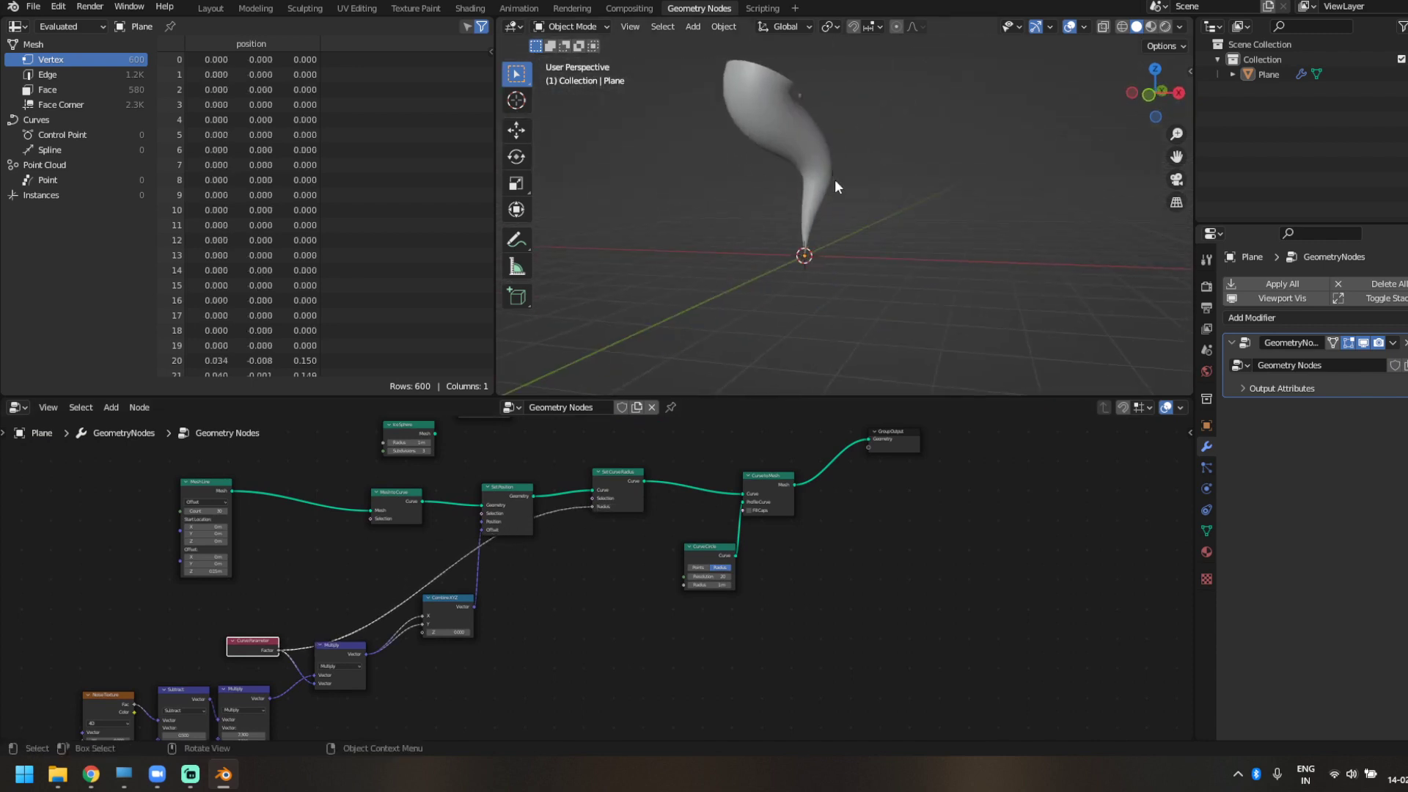
- Add a ColorRamp node and insert it on the link between Curve Parameter and Set Curve Radius
scroll(628, 602, "down", 1, "shift")
key("shift+a")
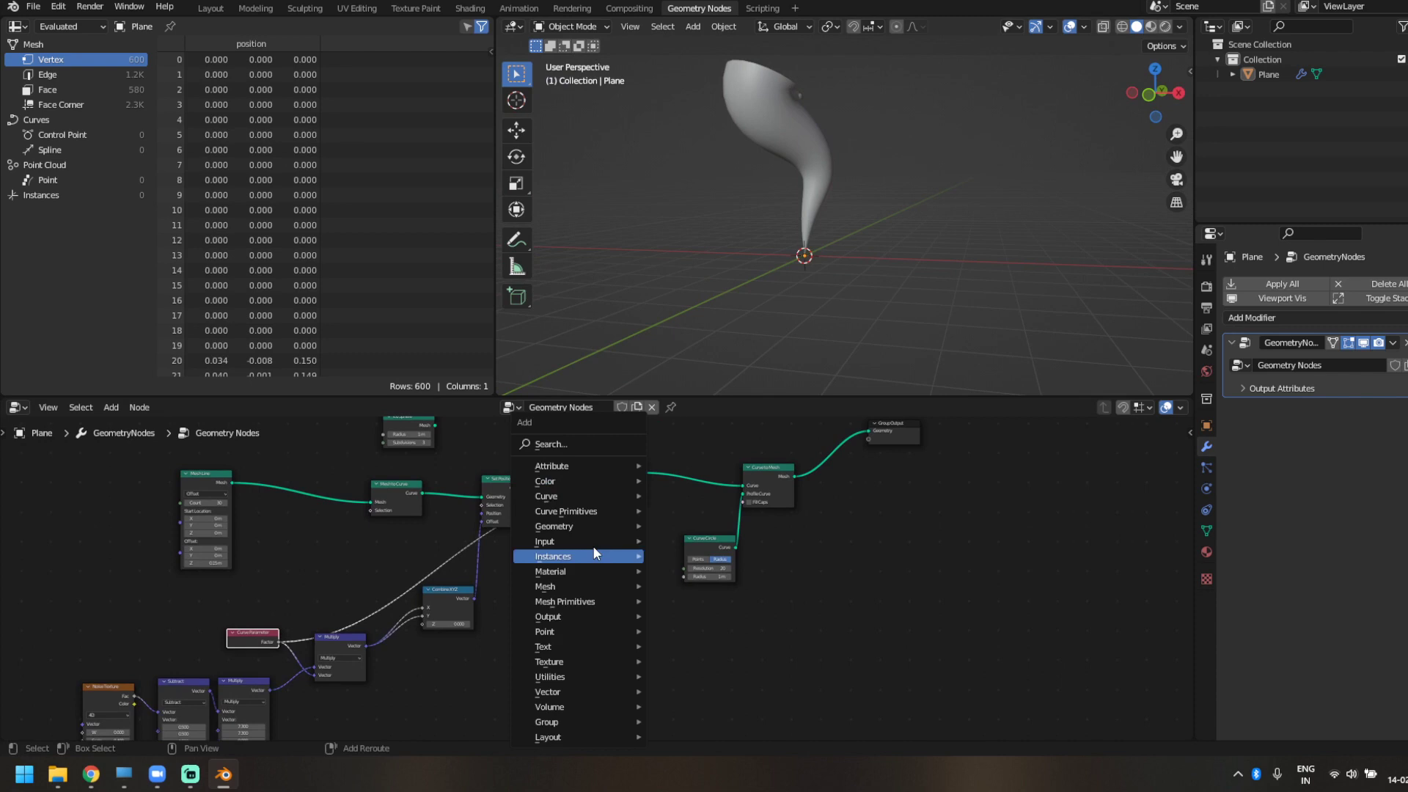
left_click(557, 439)
type("cor")
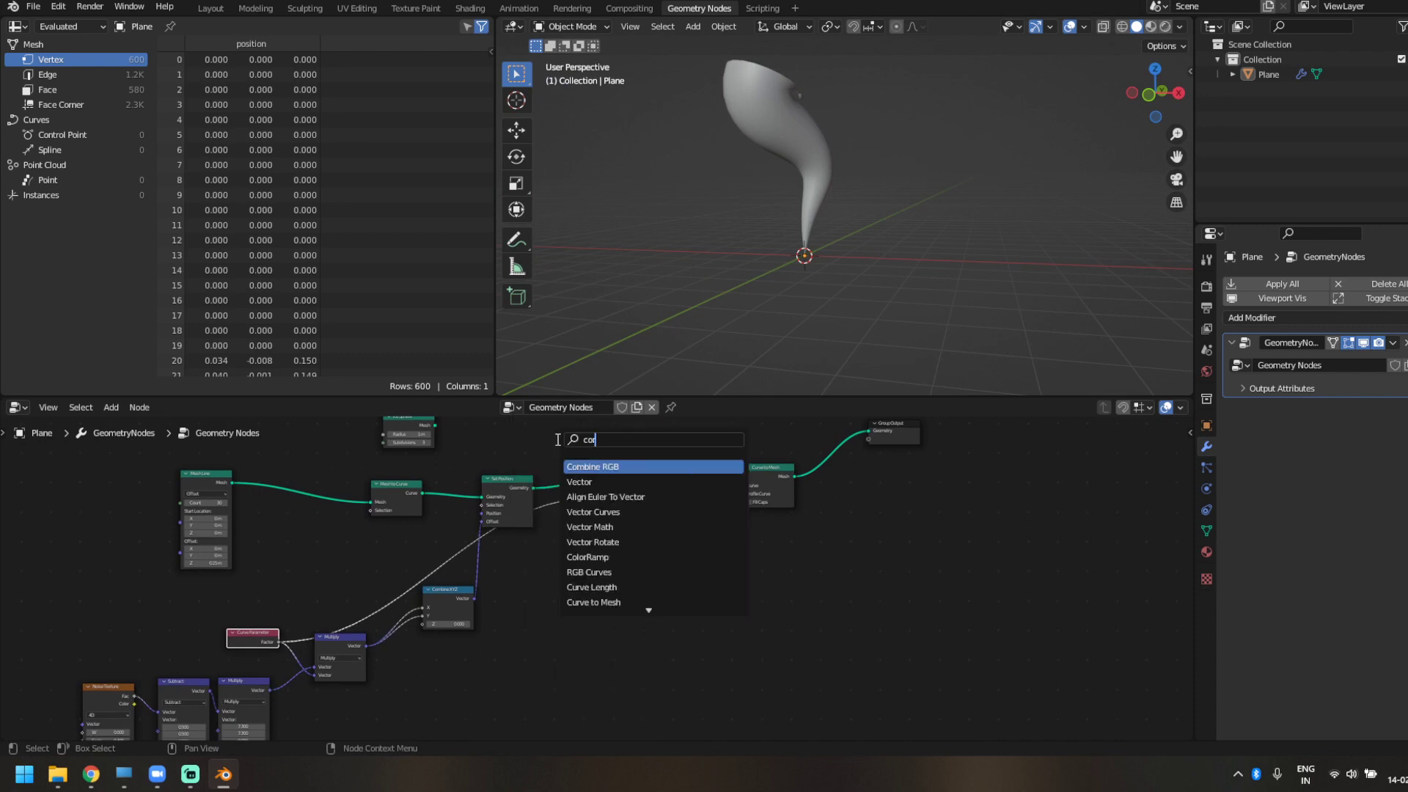
key("BackSpace")
type("lo")
key("Down")
key("Return")
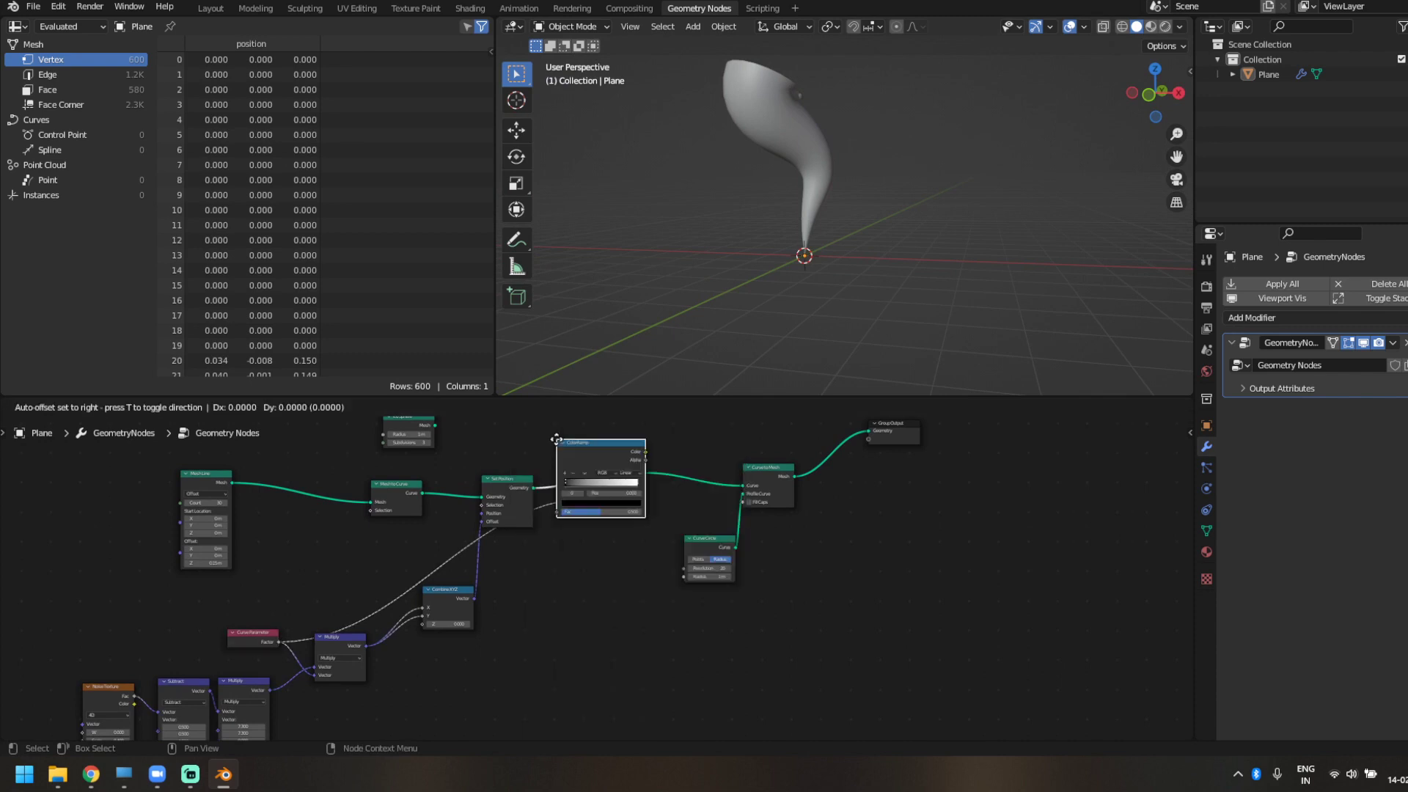
left_click(507, 581)
- Set the ColorRamp interpolation to B-Spline and flip the ramp so the curve tapers toward its upper end
scroll(581, 685, "up", 2)
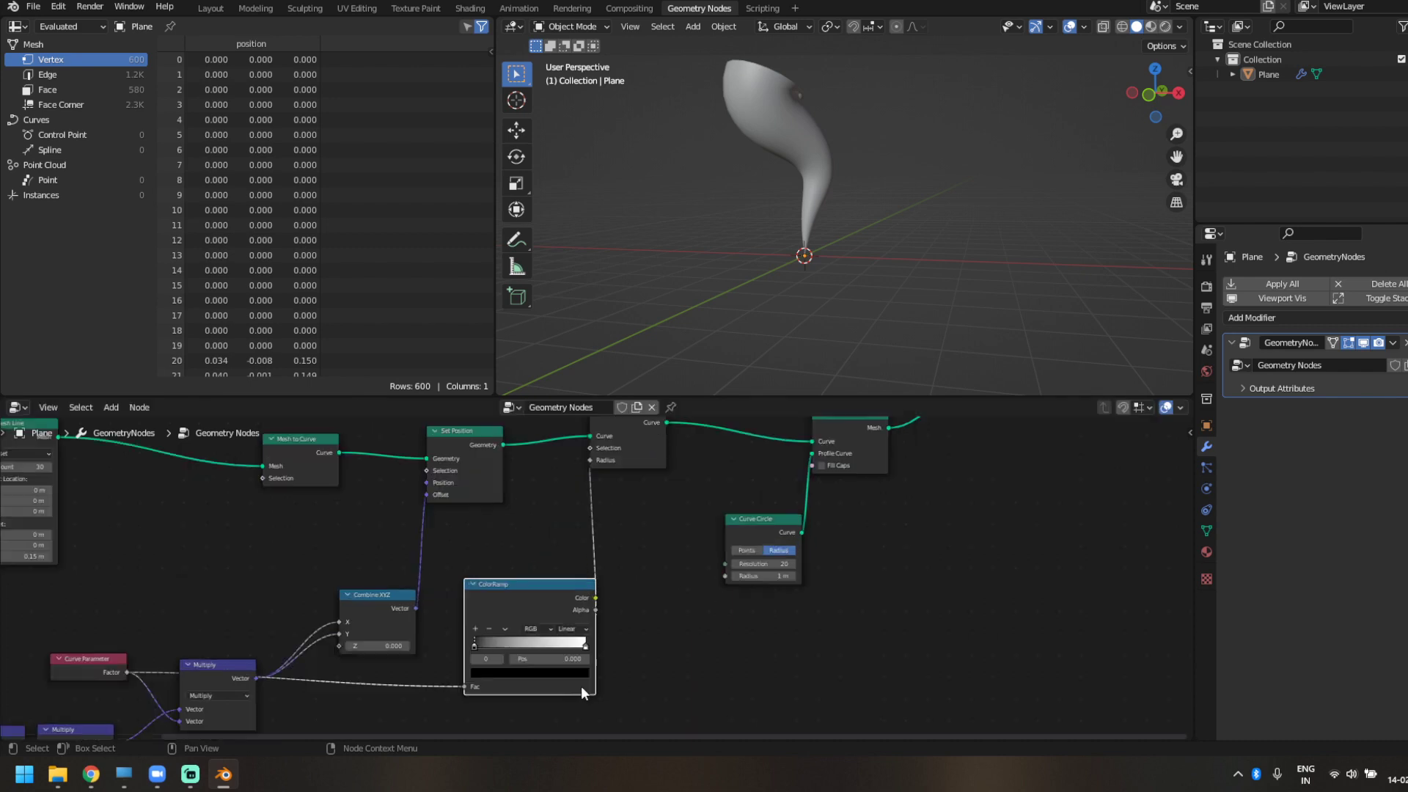
scroll(581, 692, "up", 1)
left_click(566, 642)
left_click(574, 706)
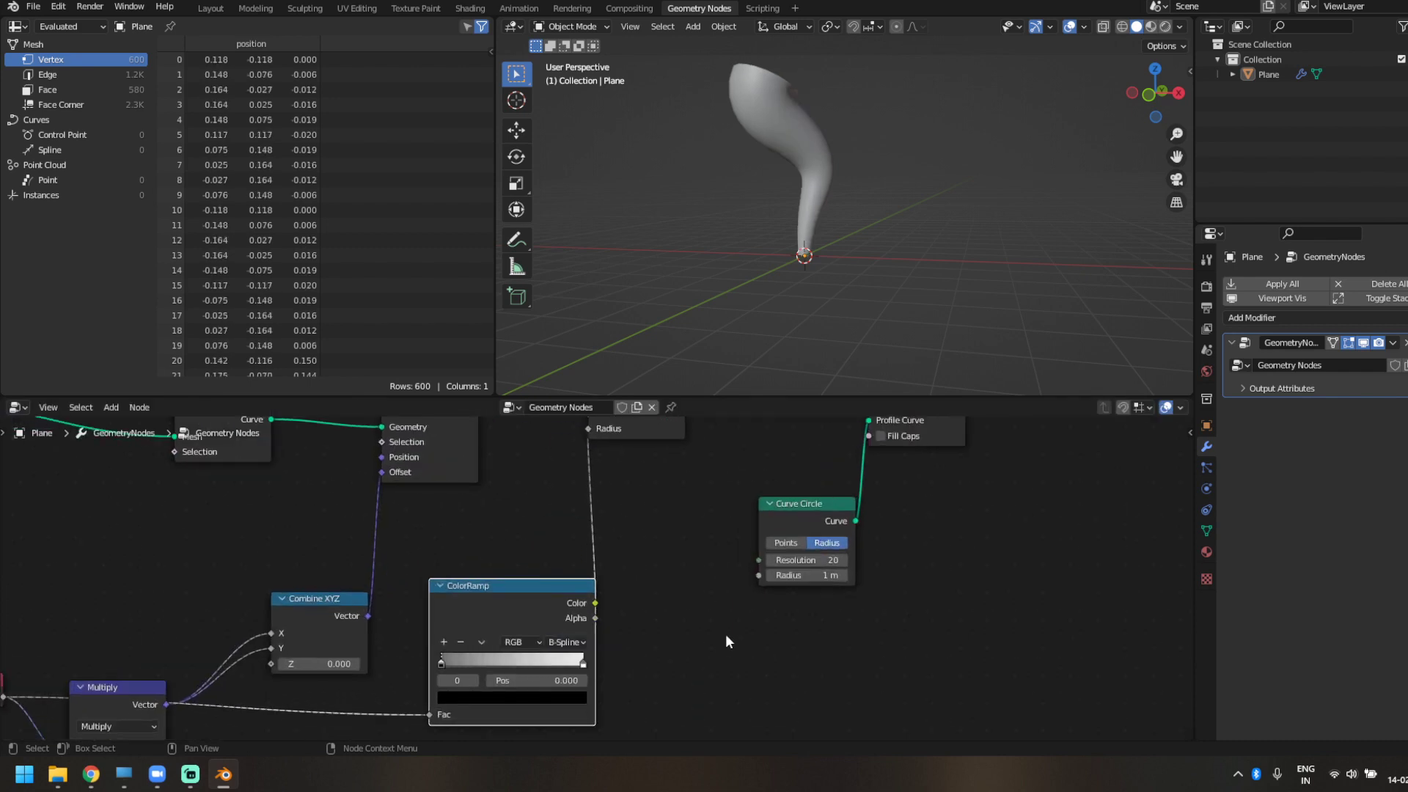
scroll(485, 618, "up", 1)
left_click(535, 575)
left_click(559, 593)
- Move the ColorRamp's black stop inward to position 0.955
middle_click_drag(795, 157, 831, 223)
middle_click_drag(872, 393, 754, 286)
scroll(685, 583, "up", 1)
scroll(685, 583, "up", 1)
left_click_drag(675, 602, 666, 603)
scroll(773, 352, "down", 4)
middle_click_drag(773, 352, 667, 147)
scroll(475, 586, "up", 1)
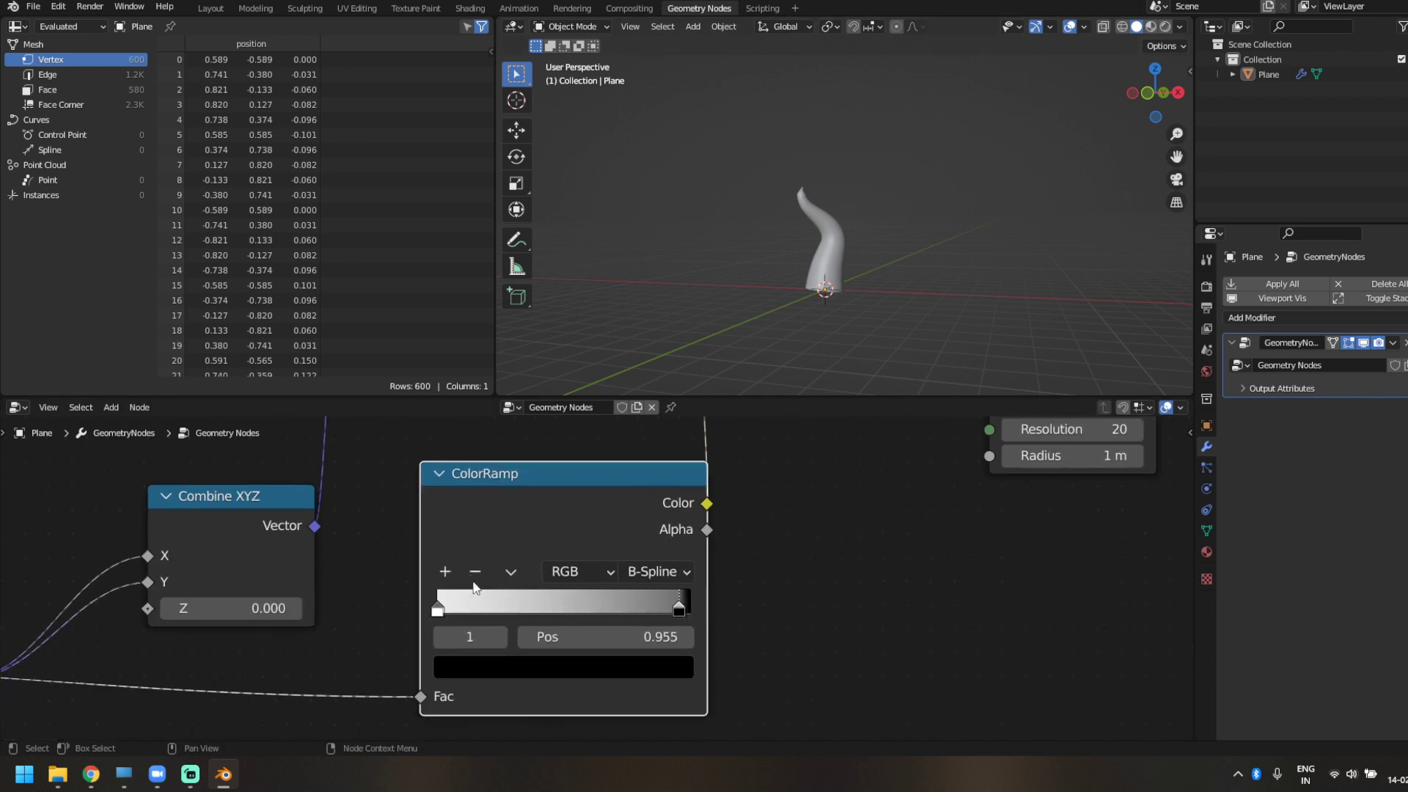
- Darken the ColorRamp's white stop to a grey value to thin the curve at its base
left_click(439, 608)
left_click(561, 669)
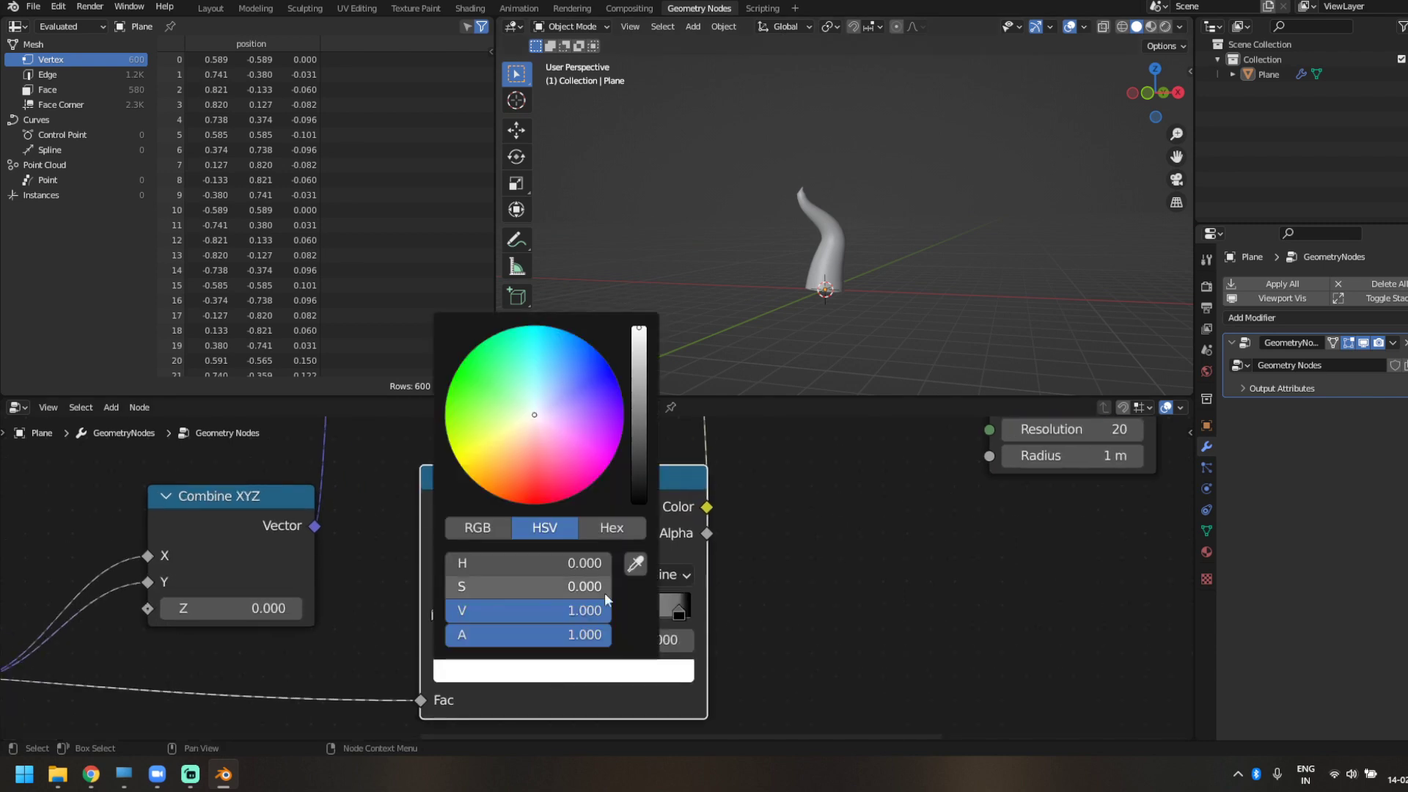
mouse_move(642, 386)
left_mouse_down()
mouse_move(640, 411)
mouse_move(639, 390)
left_mouse_up()
left_click(528, 610)
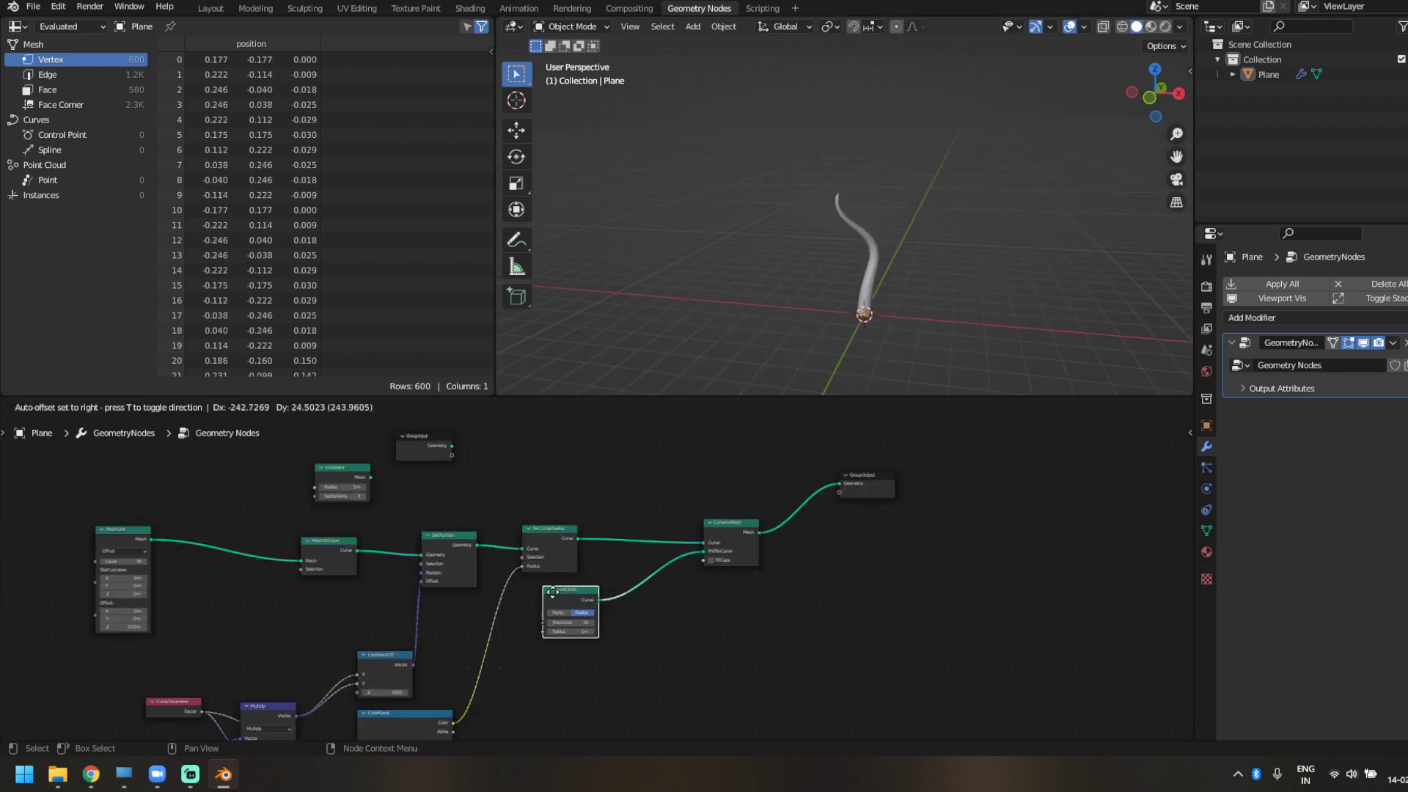
- Tidy the node layout, bringing Curve Circle, Curve to Mesh, Mesh Line and Combine XYZ closer together
left_click_drag(553, 592, 540, 594)
left_click_drag(746, 531, 641, 533)
scroll(791, 586, "down", 6)
left_click_drag(301, 580, 382, 588)
middle_click_drag(491, 561, 531, 516)
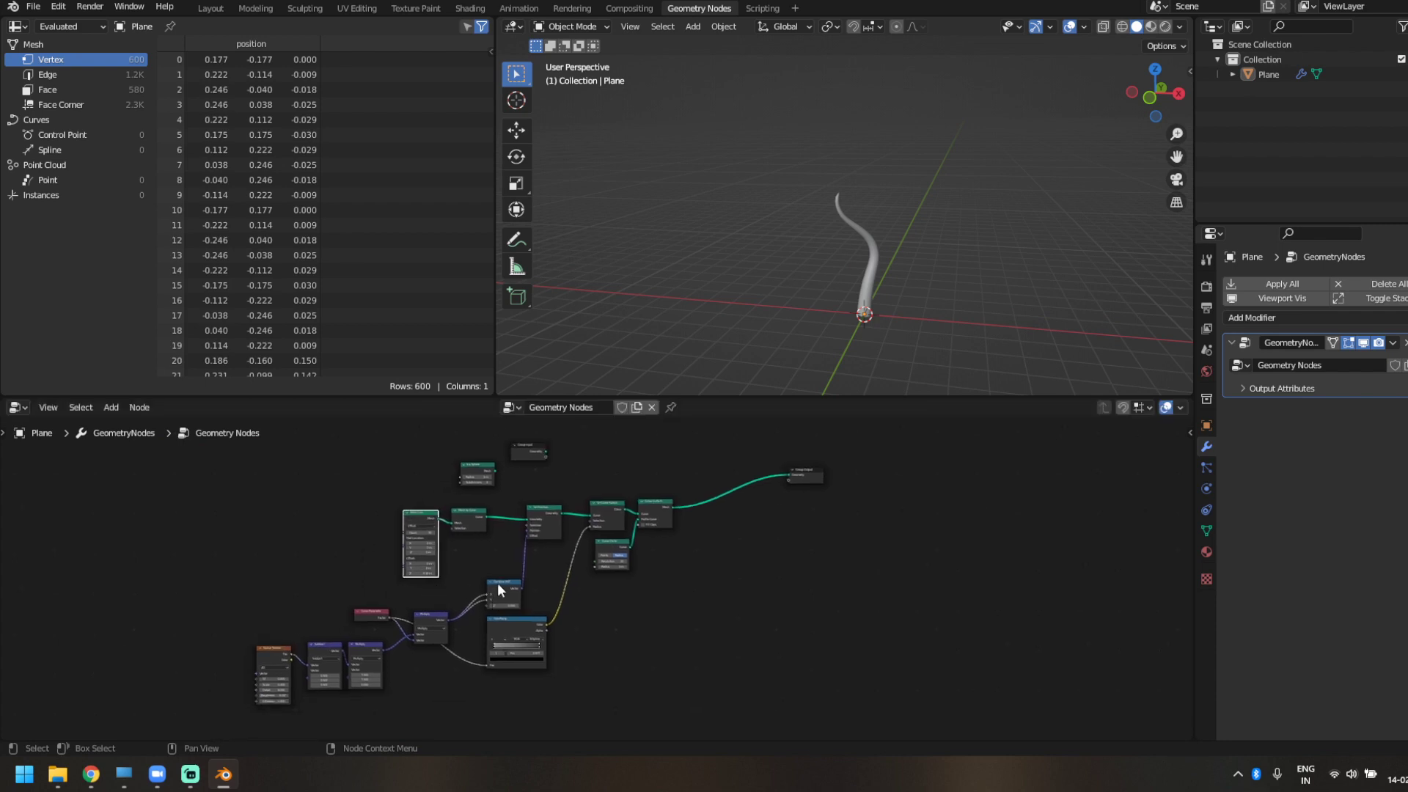
left_click_drag(498, 582, 534, 549)
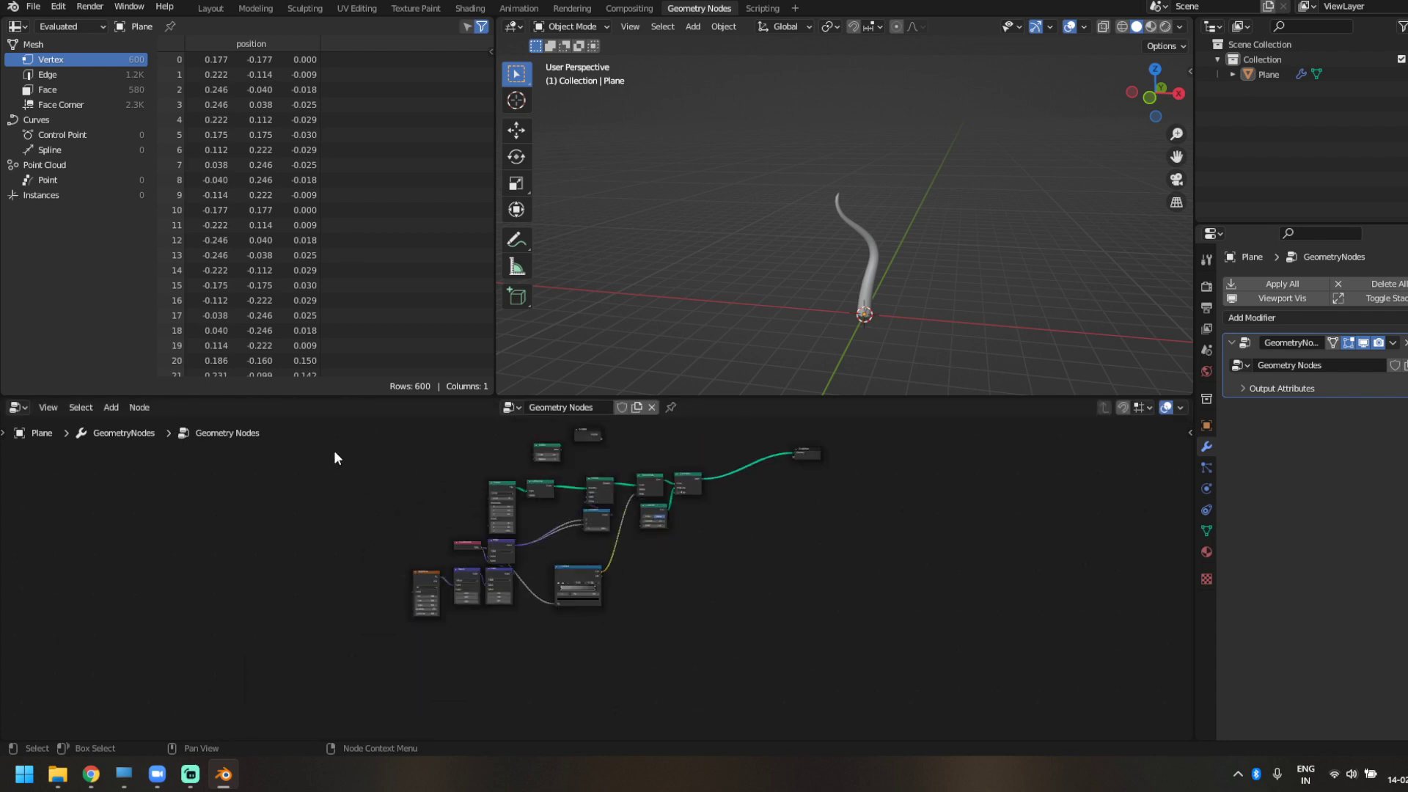
mouse_move(332, 452)
left_mouse_down()
mouse_move(522, 578)
mouse_move(373, 464)
left_mouse_up()
middle_click_drag(705, 441, 726, 520)
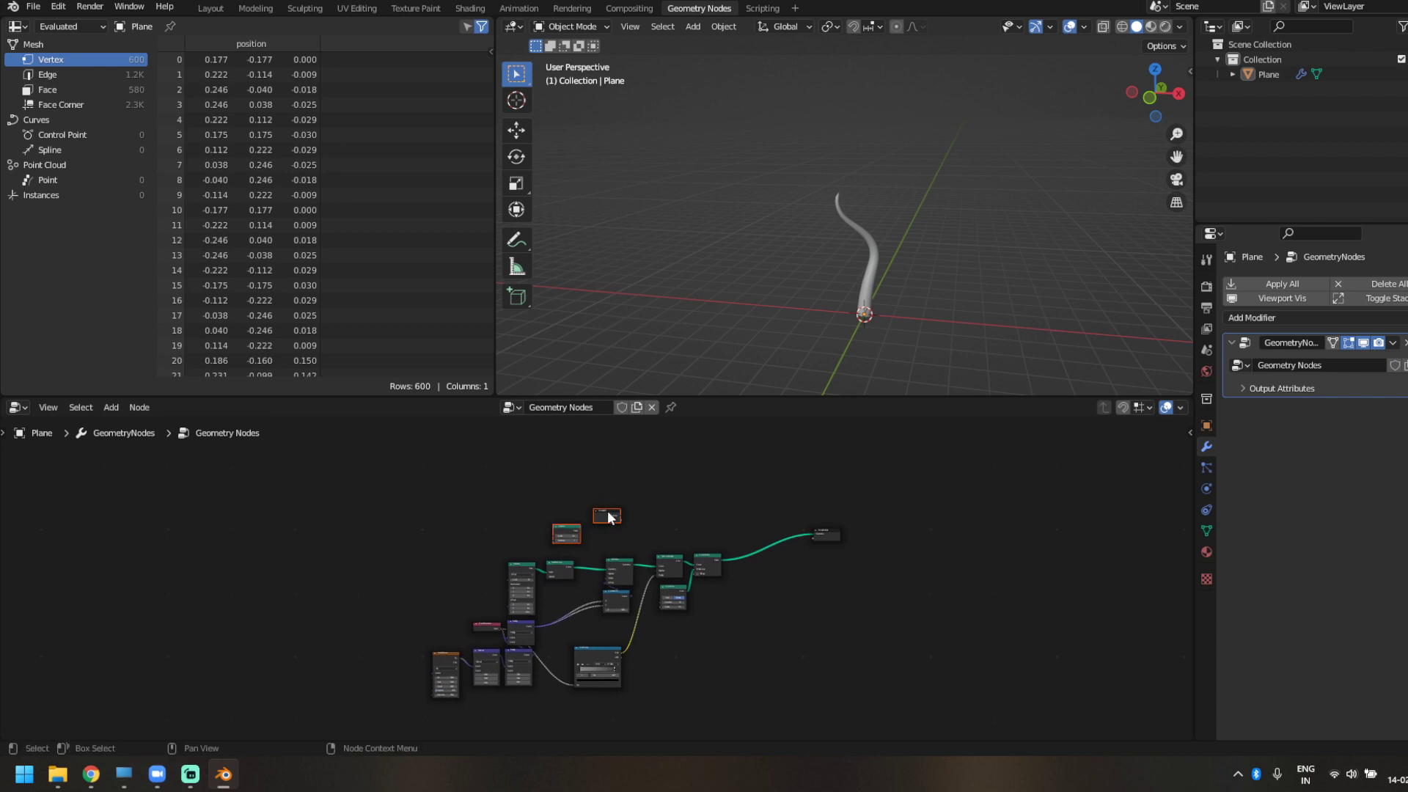
- Group all the curve-building nodes in a frame and move the frame well away from Group Output
left_click_drag(299, 523, 759, 704)
key("ctrl+j")
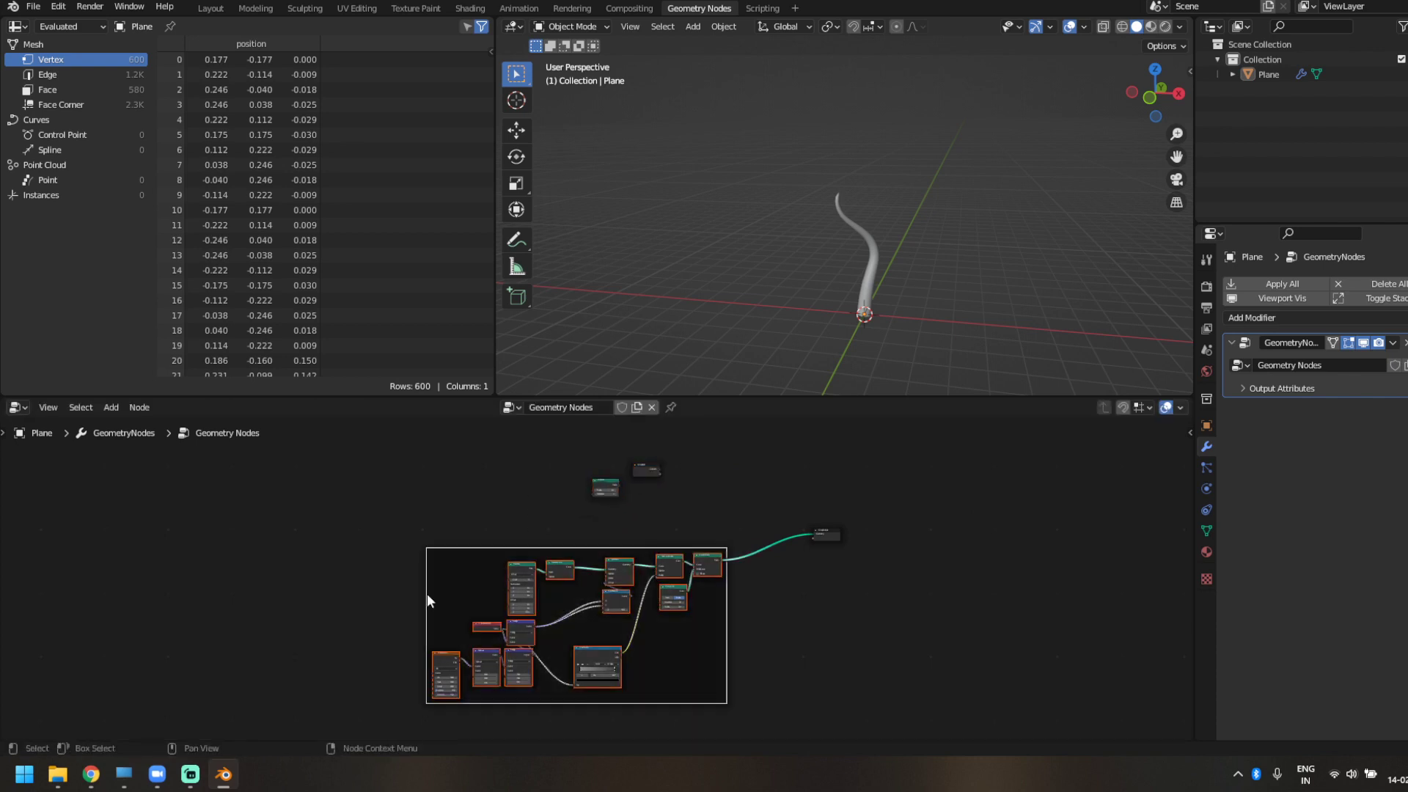
left_click_drag(459, 566, 117, 553)
left_click(759, 632)
scroll(362, 606, "up", 4)
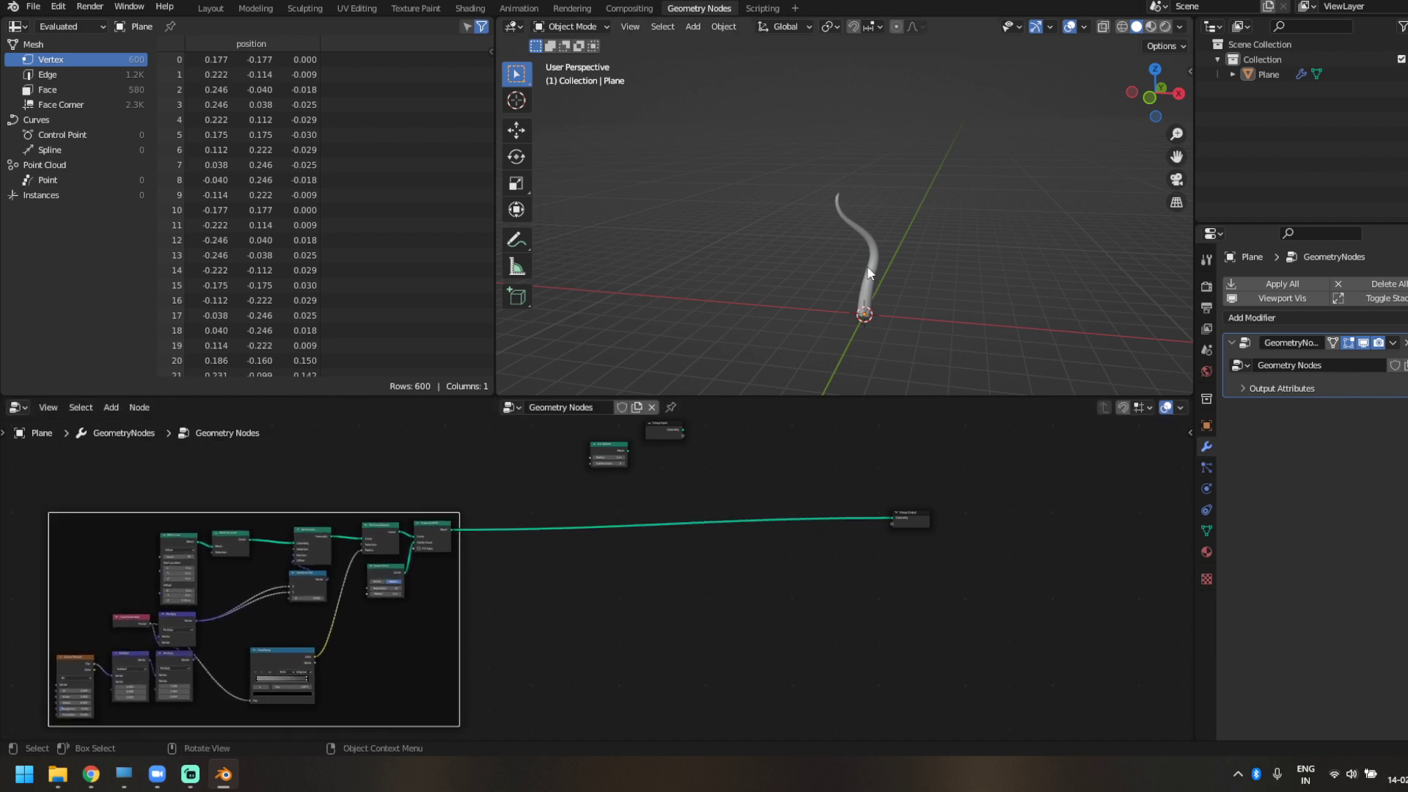
middle_click_drag(675, 495, 679, 444)
key("shift+a")
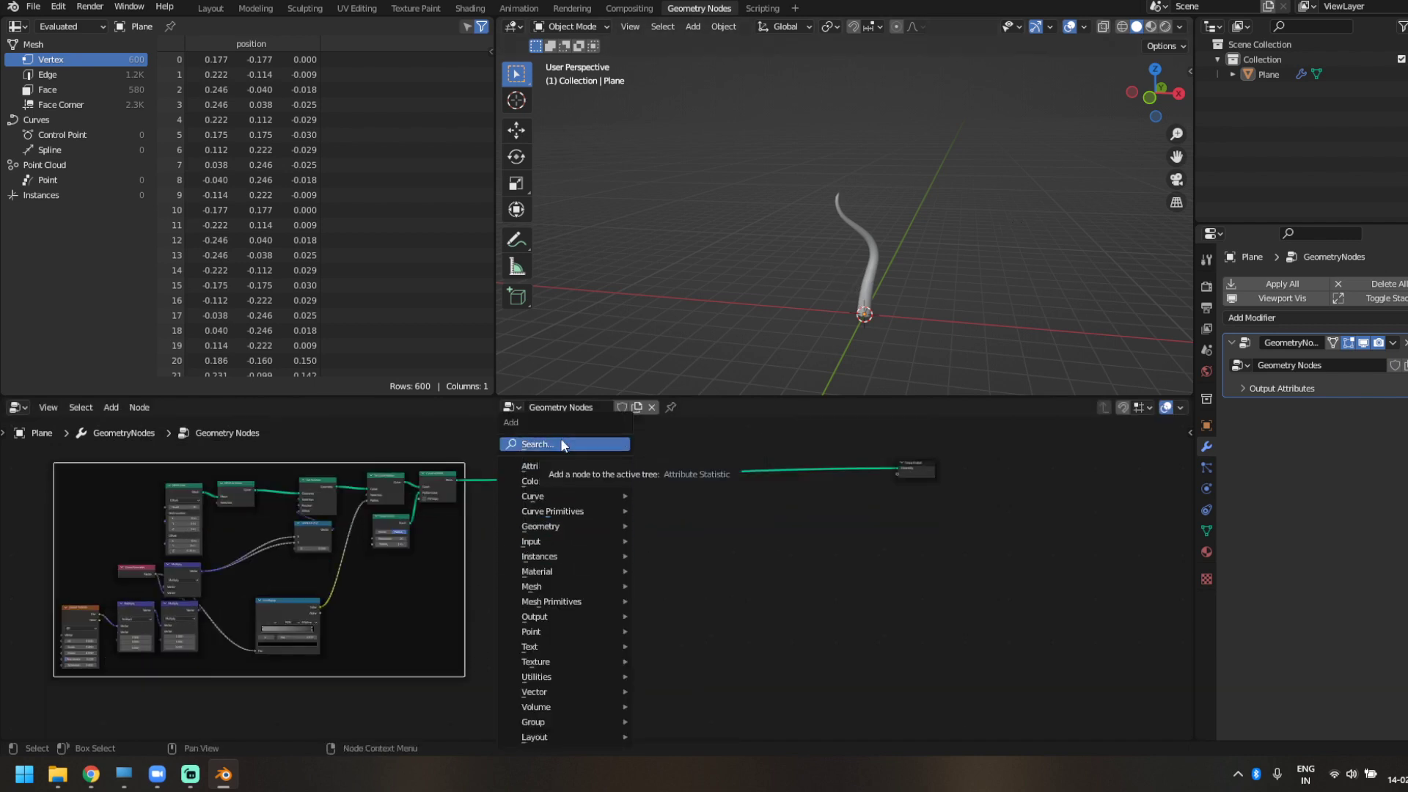
left_click(561, 443)
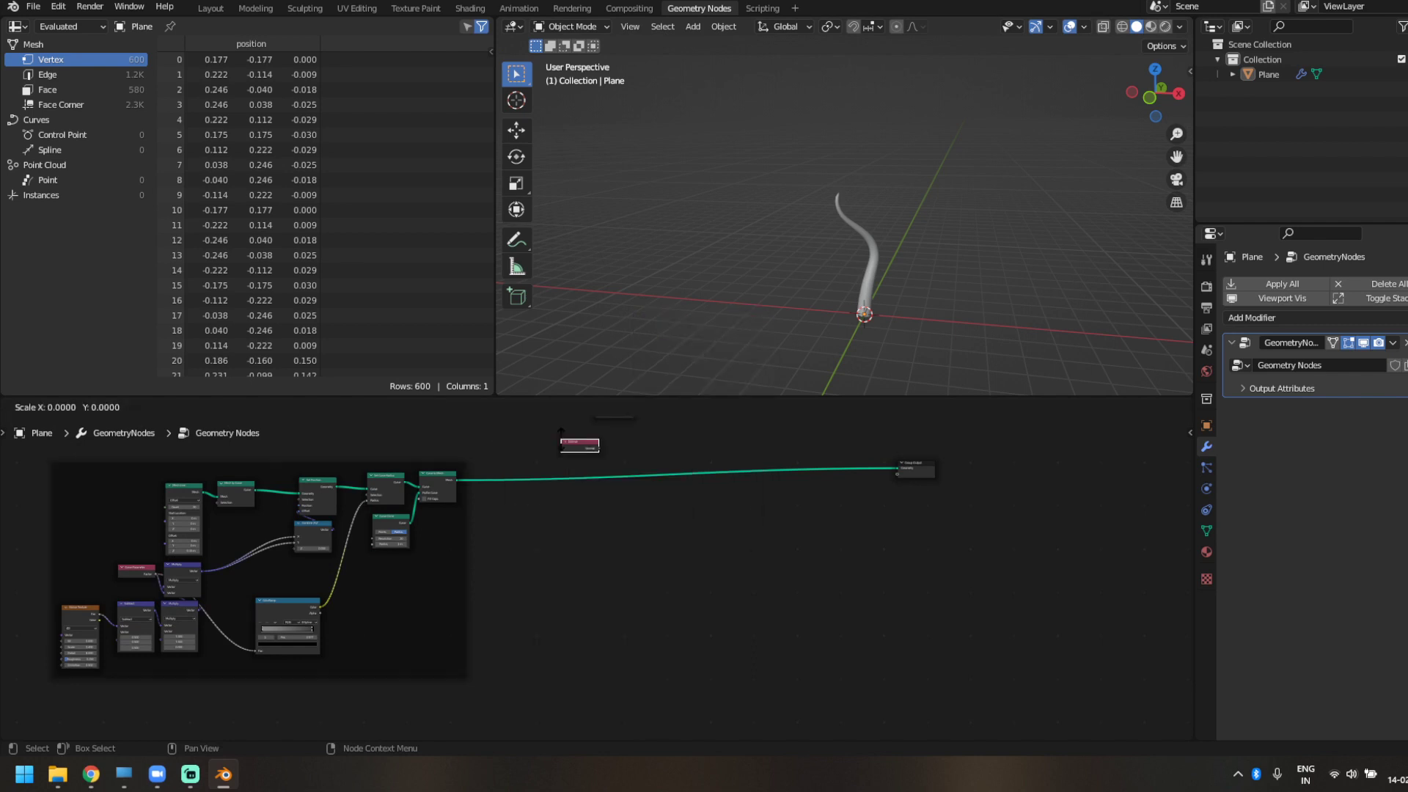
key("Escape")
key("x")
- Add an Instance on Points node below the link between the frame and Group Output
key("shift+a")
left_click(466, 340)
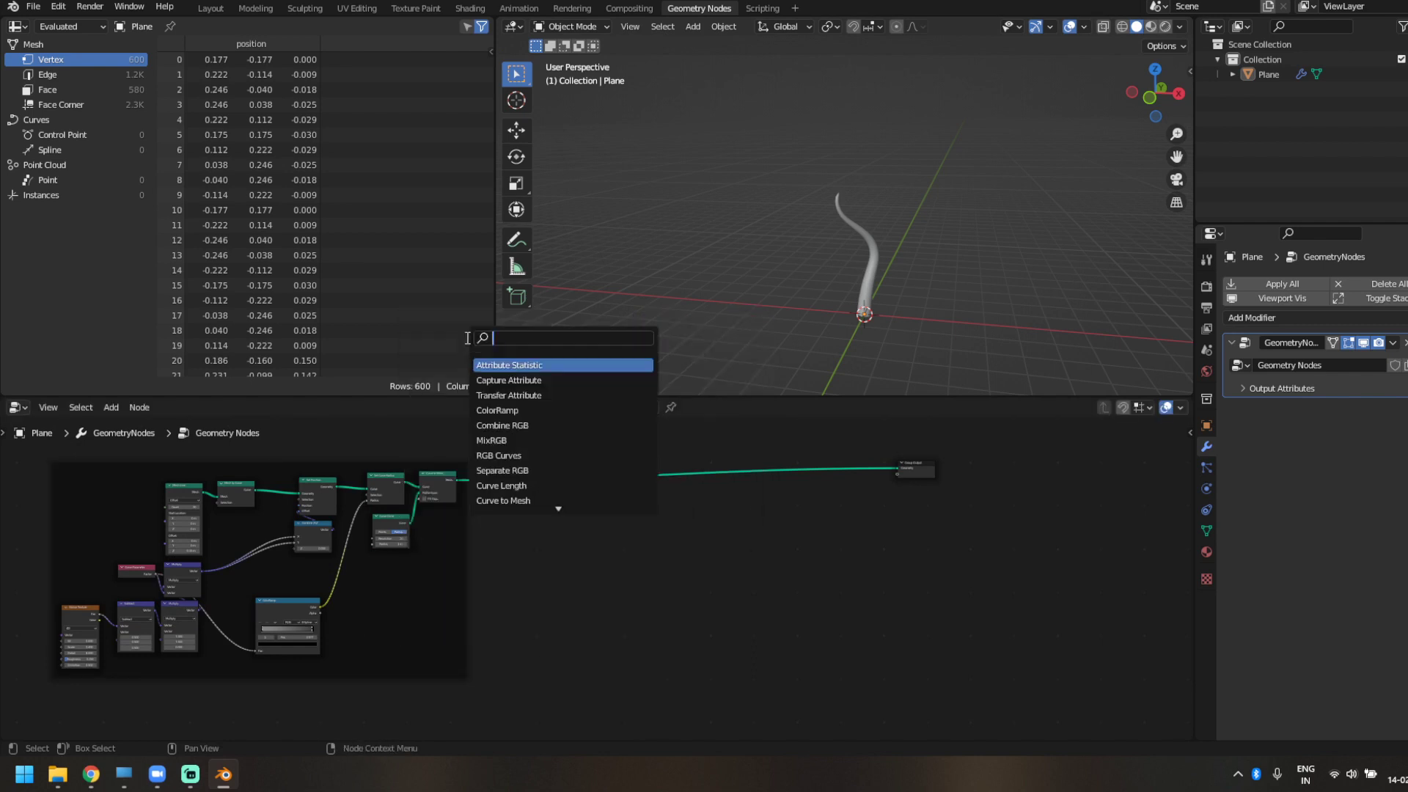
type("inst")
key("Down")
key("Down")
key("Down")
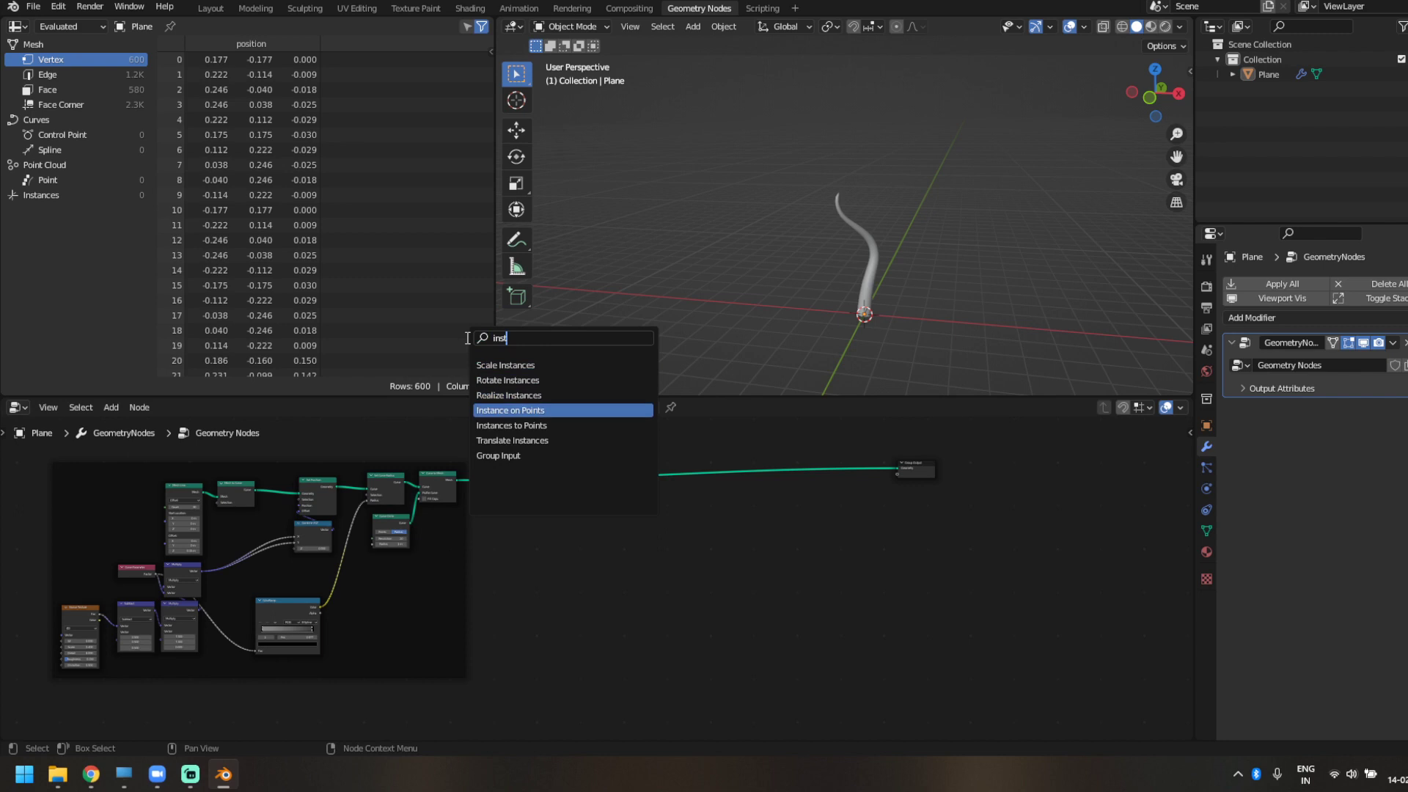
key("Return")
left_click(462, 561)
- Combine the Instance on Points and Curve to Mesh outputs with a Join Geometry node placed before Group Output
scroll(460, 557, "up", 3)
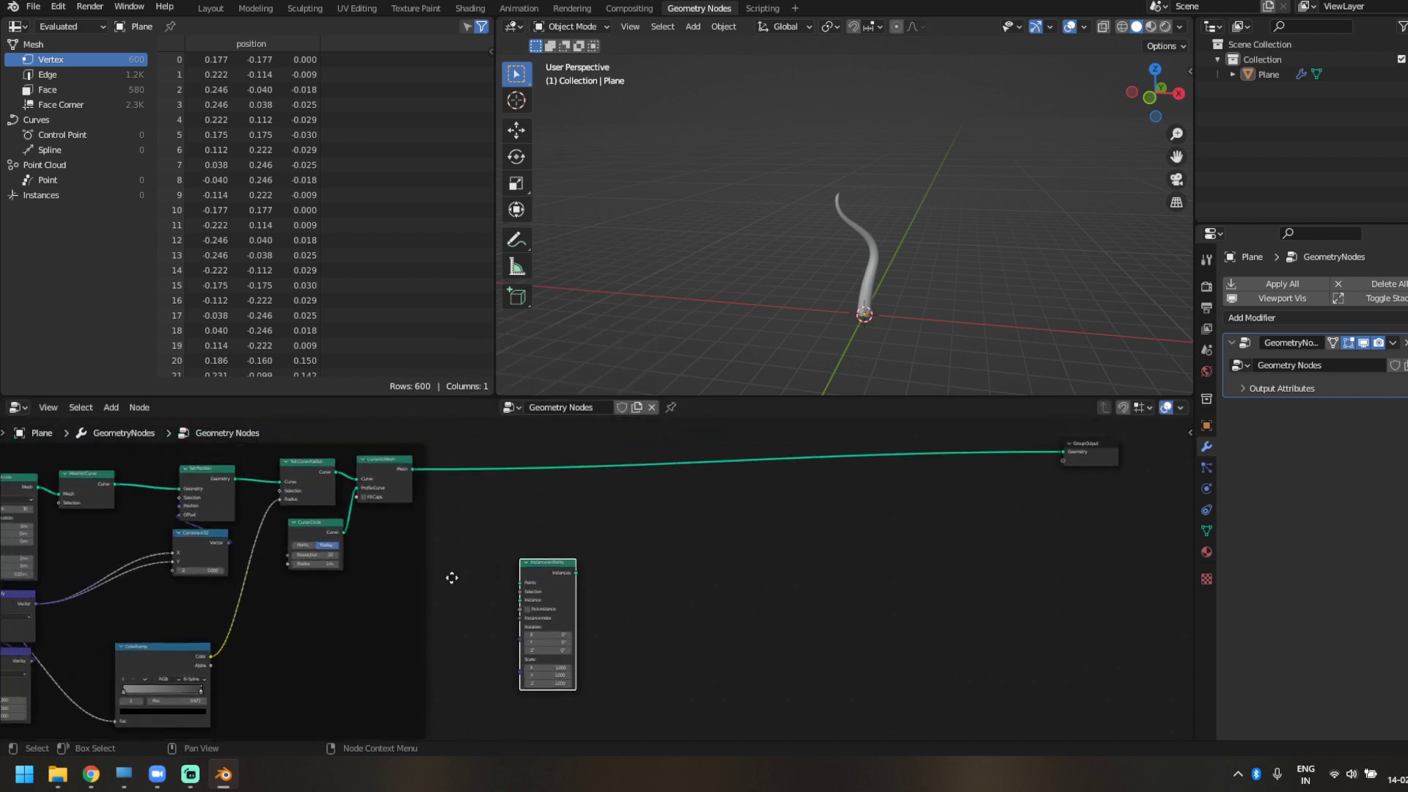
right_click_drag(561, 578, 399, 495, "ctrl+shift")
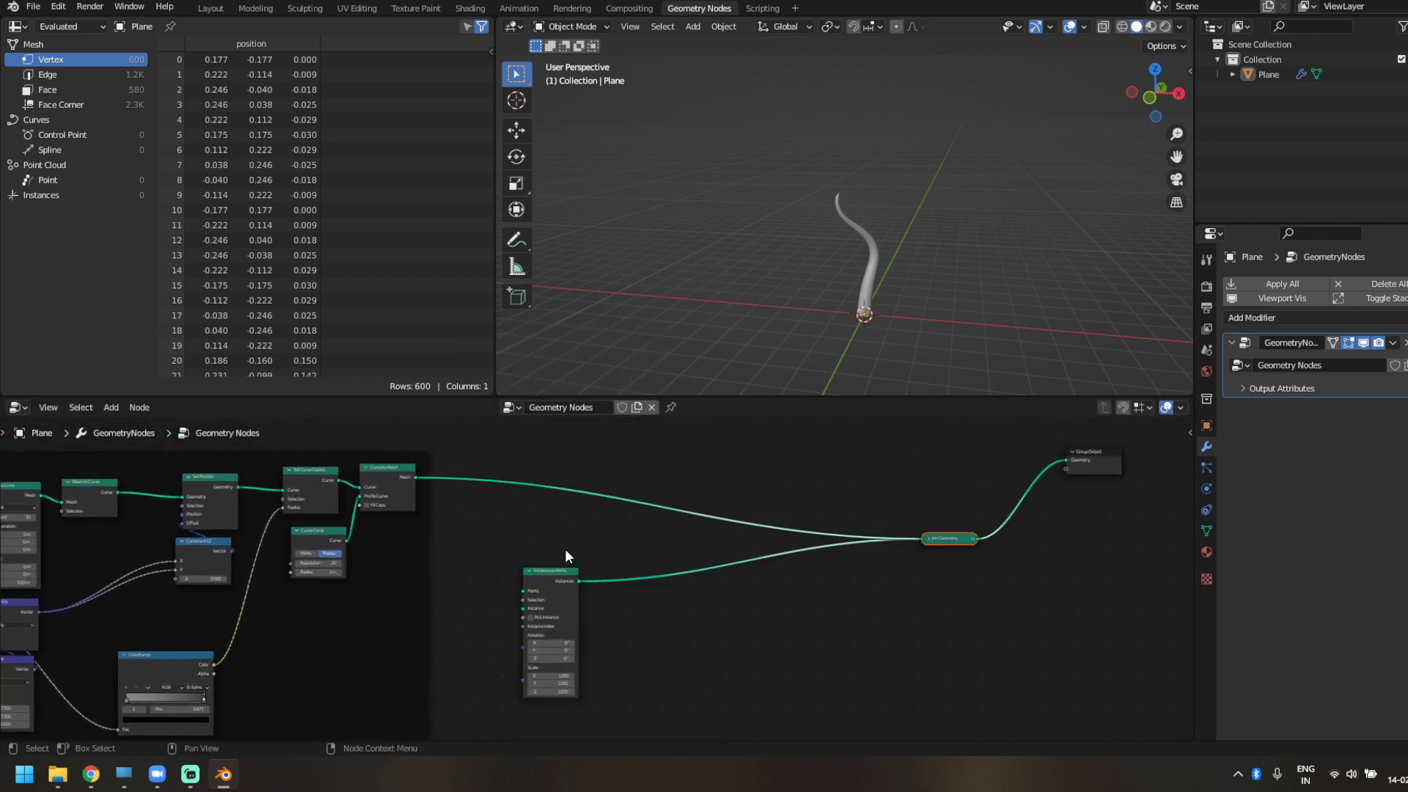
left_click(928, 538)
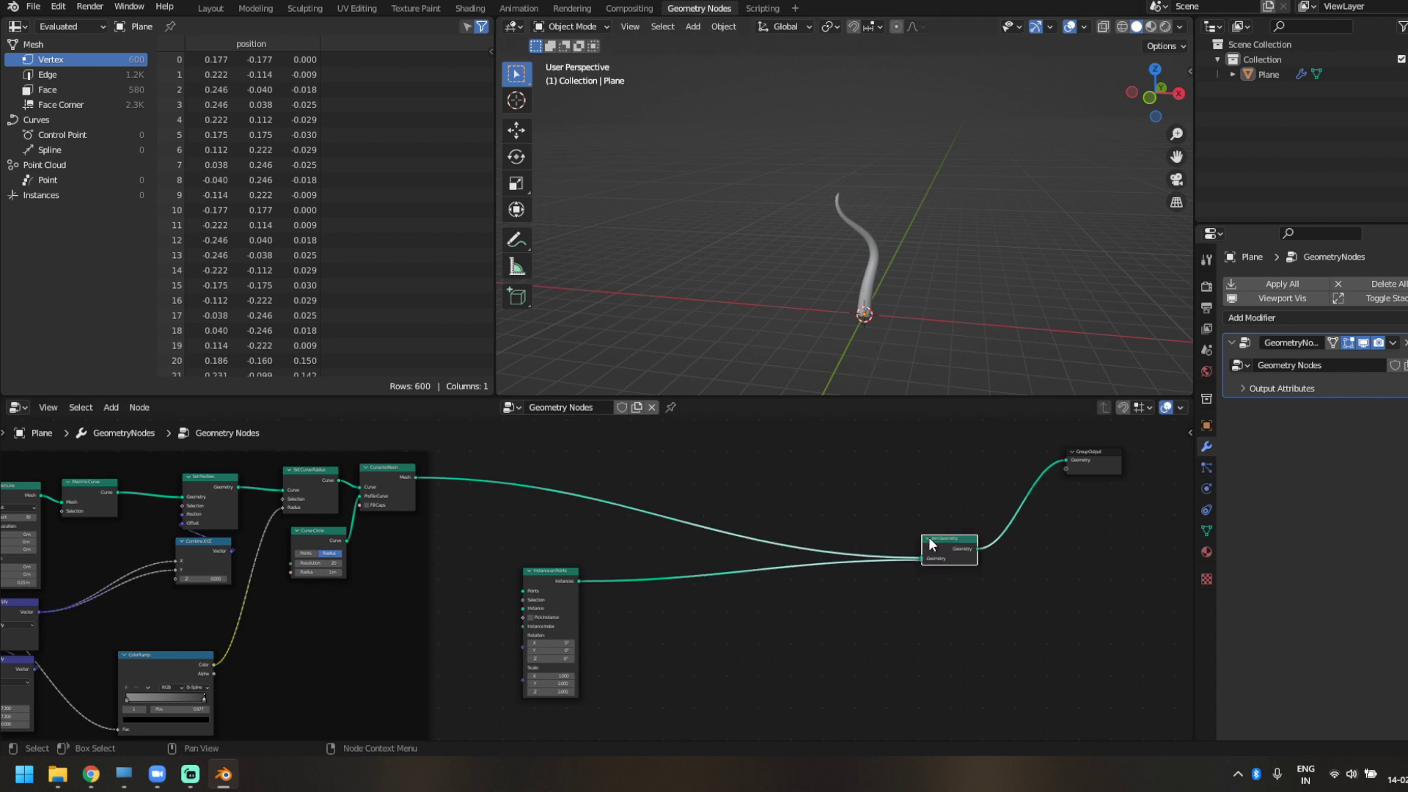
left_click_drag(929, 537, 812, 470)
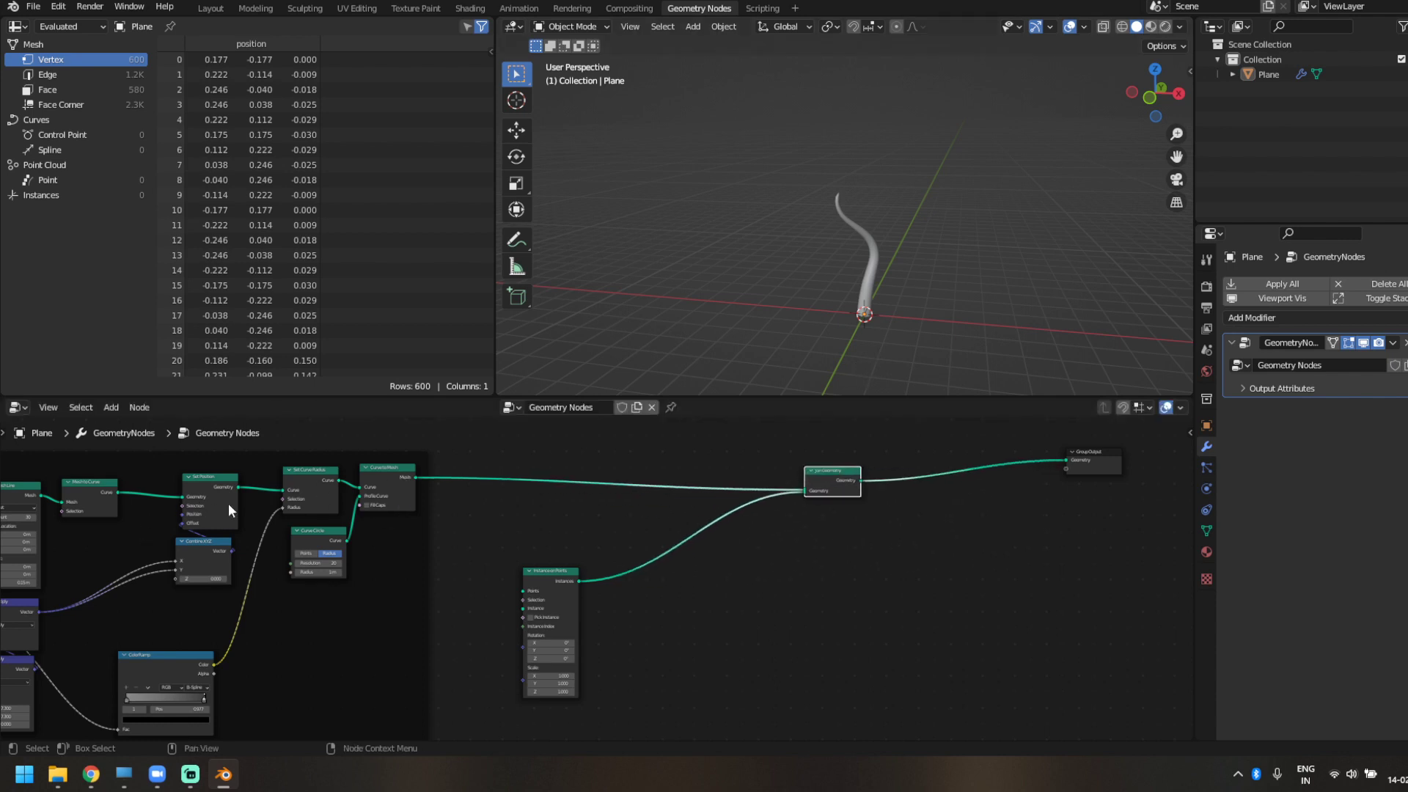
- Connect Set Position's Geometry to Instance on Points' Points, and add an Ico Sphere node feeding its Instance input
left_click_drag(237, 487, 523, 592)
middle_click_drag(421, 625, 478, 571)
key("shift+a")
type("Ico")
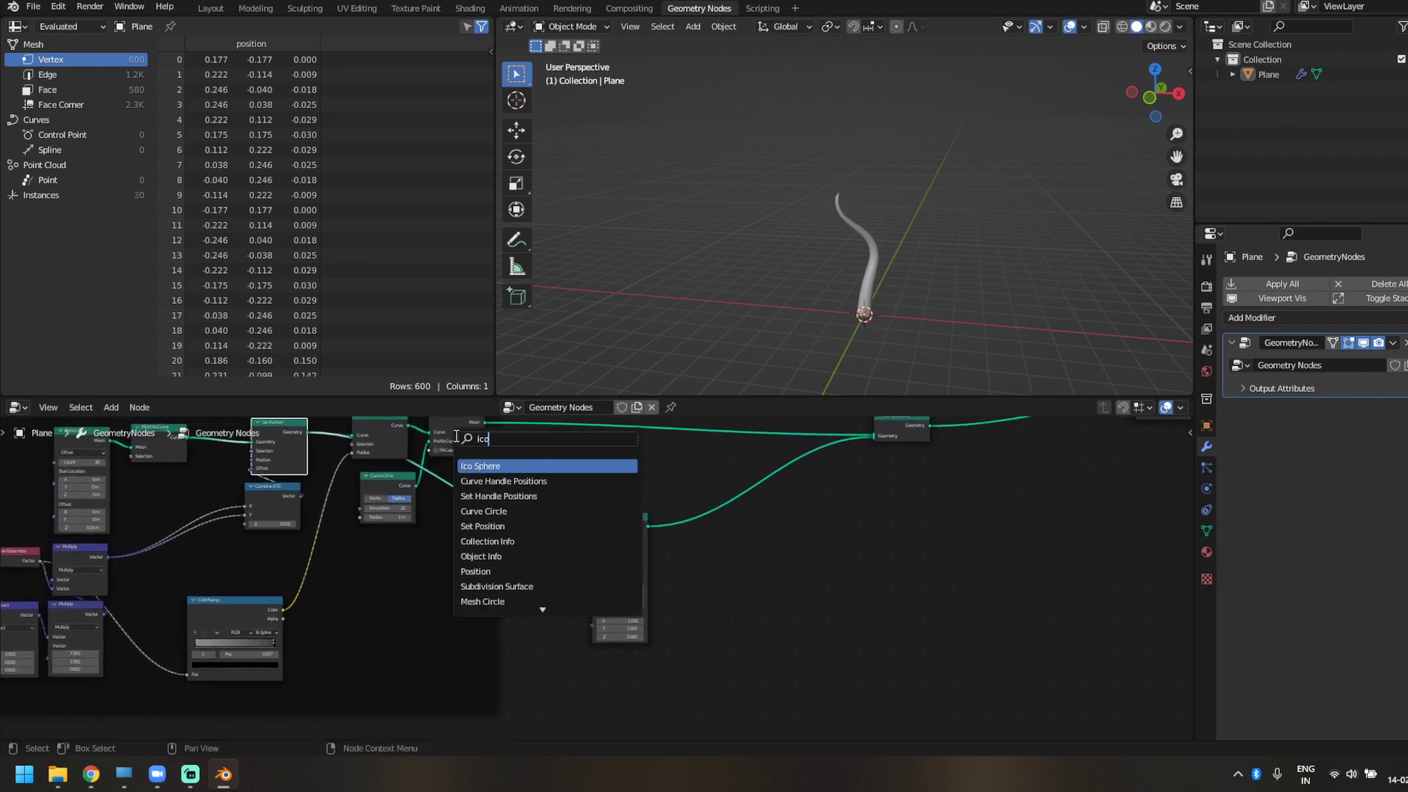
key("Return")
left_click(563, 591)
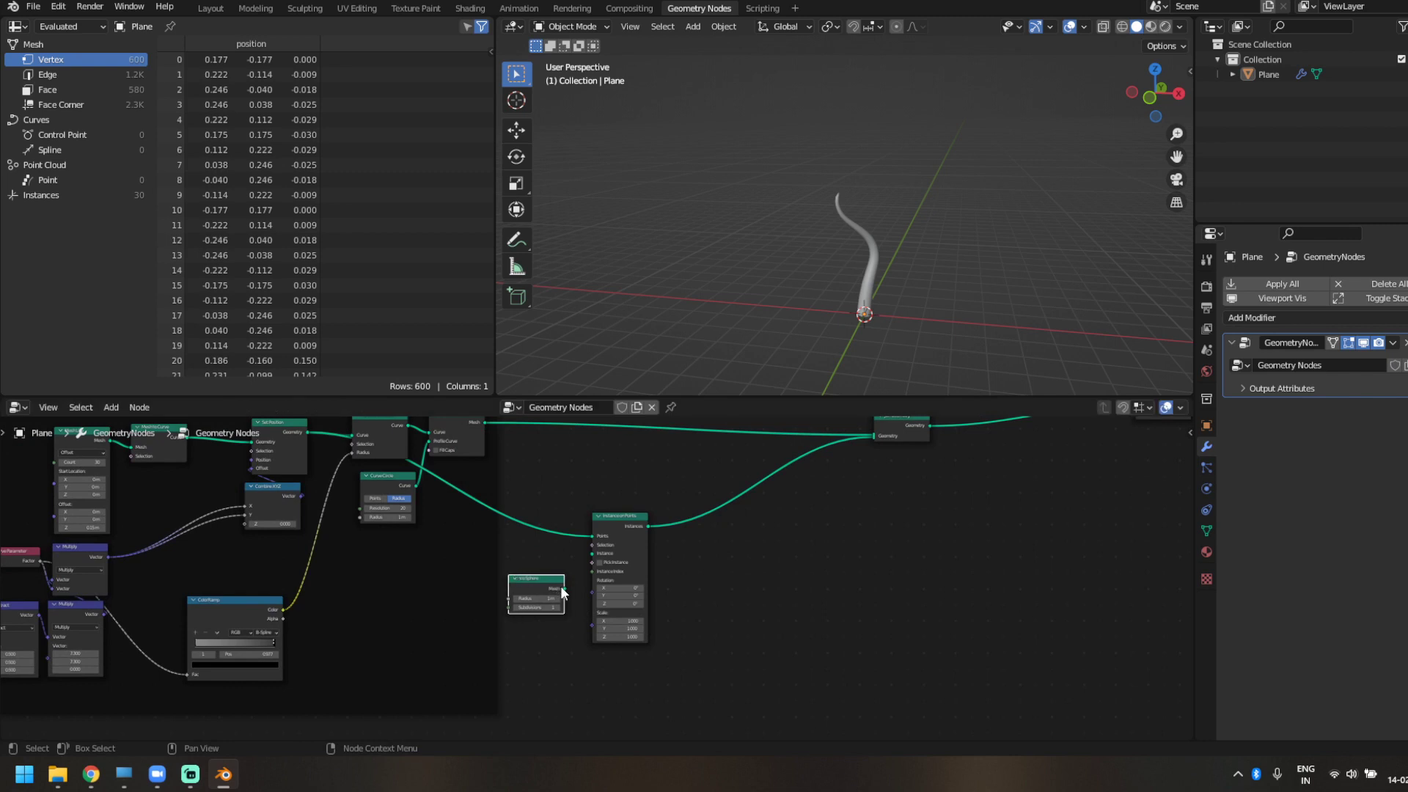
left_click_drag(565, 589, 729, 511)
middle_click_drag(863, 330, 817, 302)
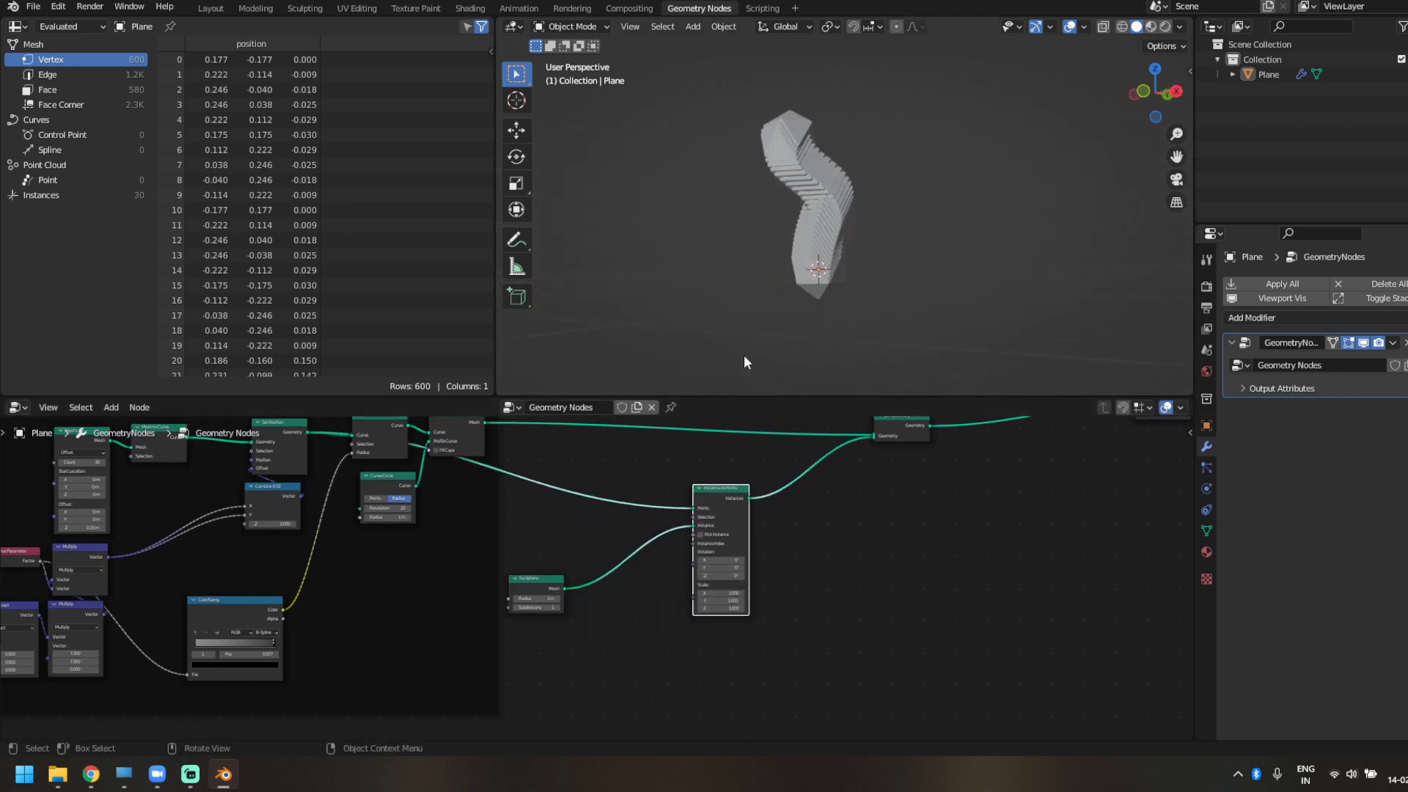
- Drive the Noise Texture's W value with the expression #frame/20 to animate the curve
key("space")
key("space")
middle_click_drag(368, 634, 619, 610)
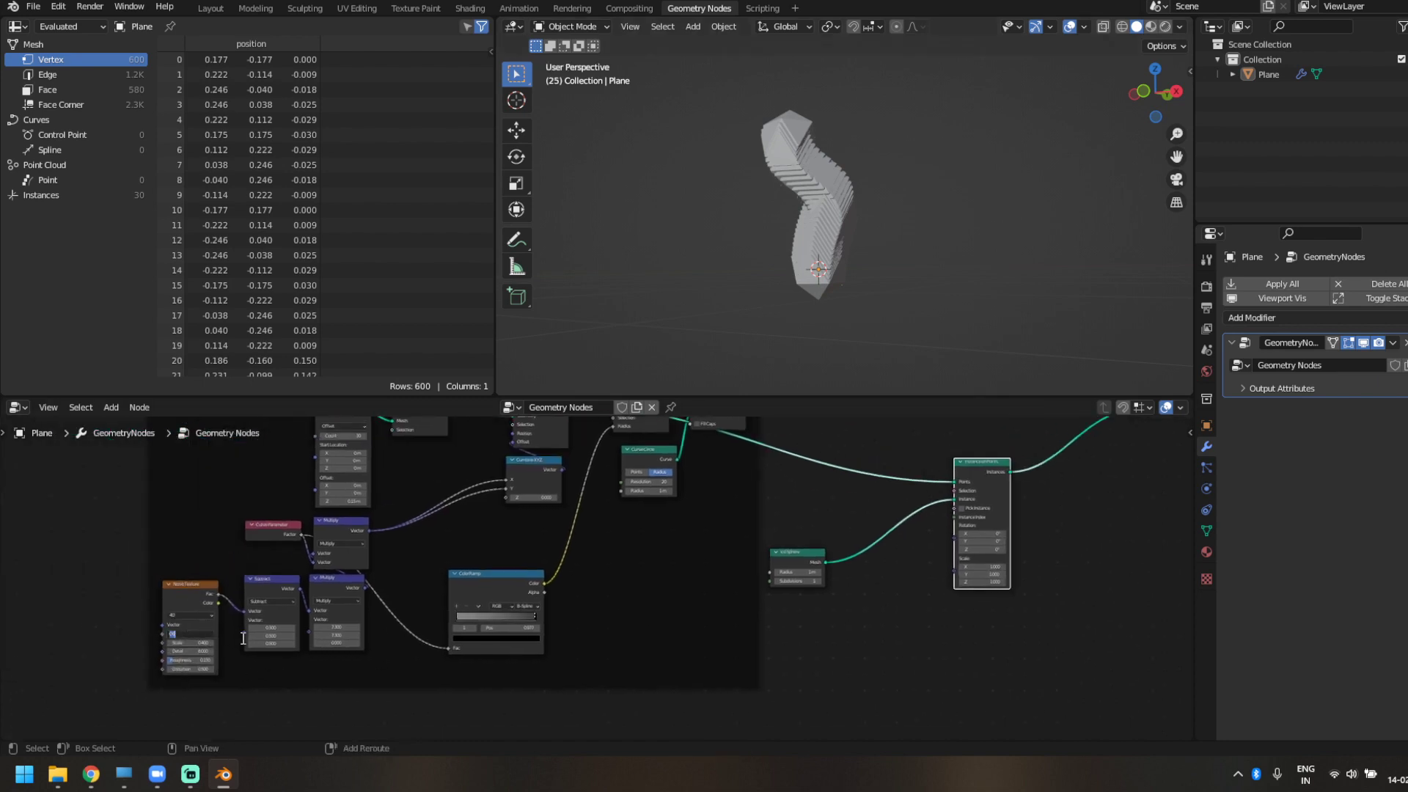
type("4")
scroll(236, 647, "up", 4)
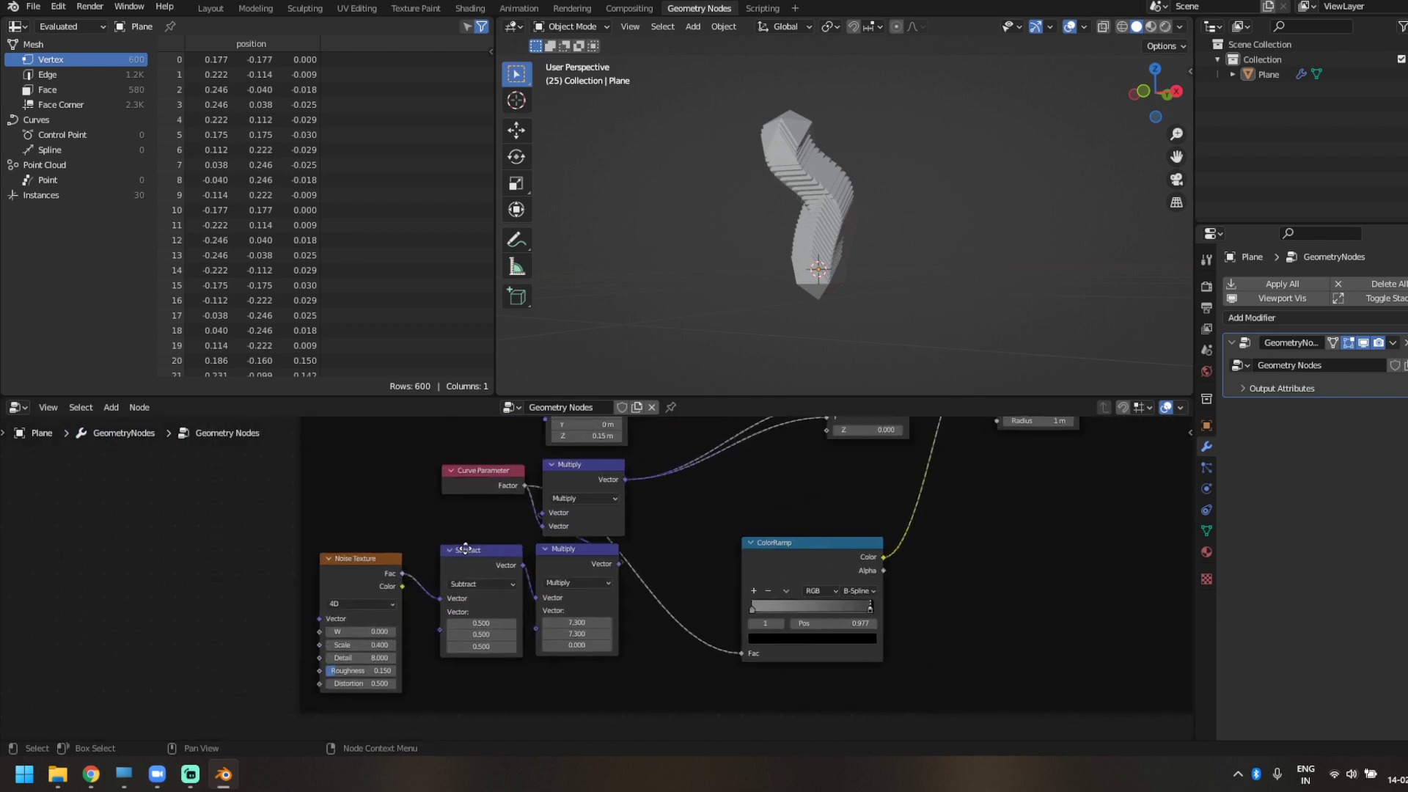
left_click(264, 658)
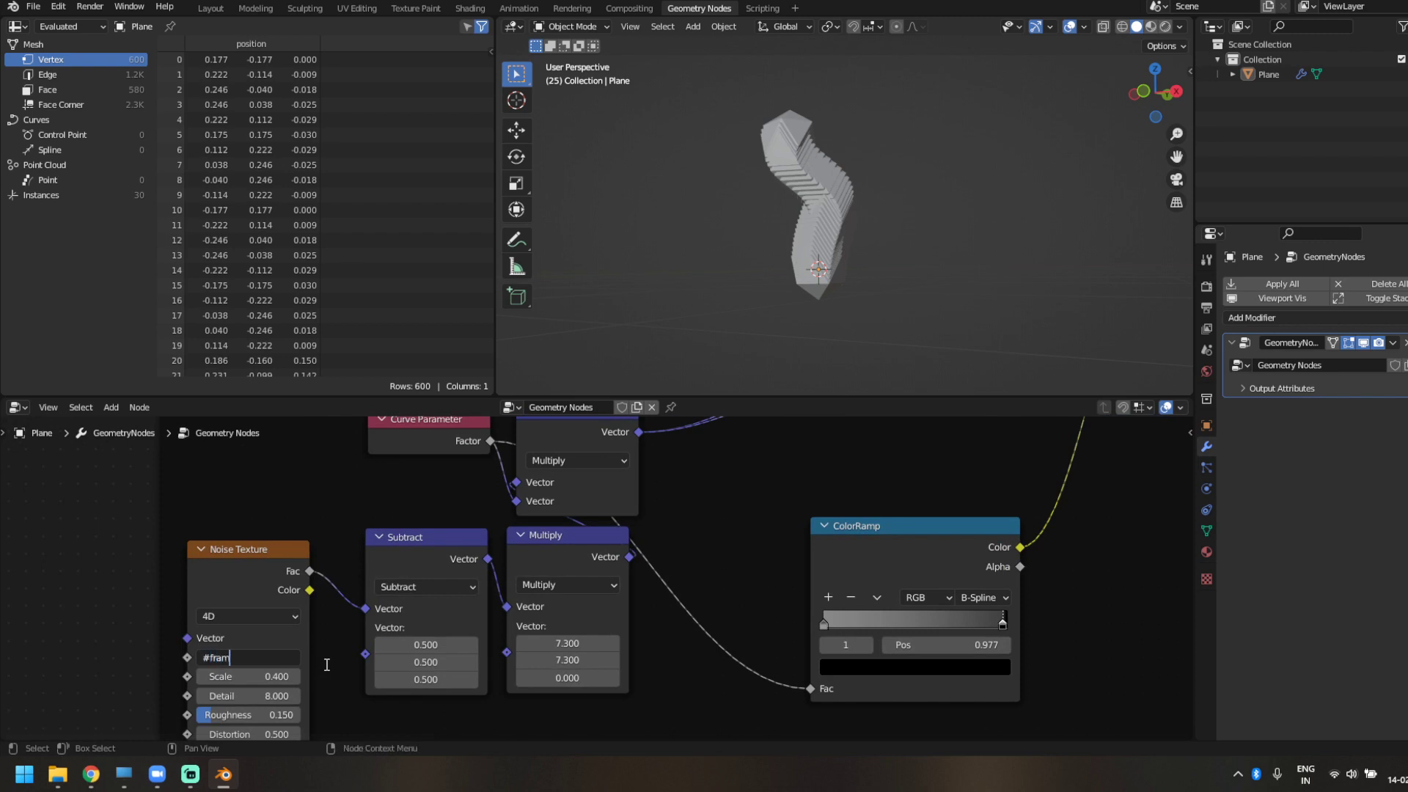
type("#frame/20")
key("Return")
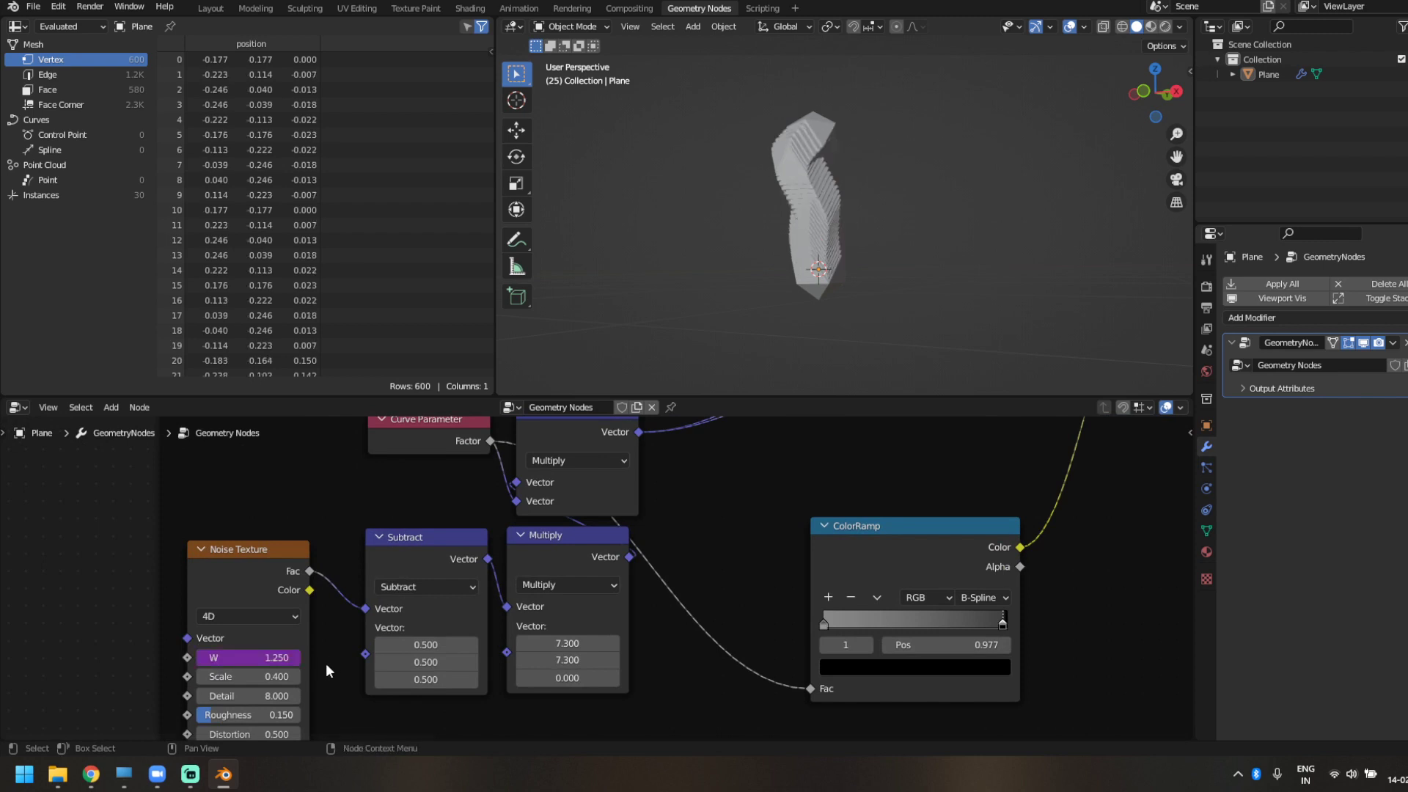
- Play the animation and examine the moving sphere instances along the curve from several angles
key("space")
middle_click_drag(855, 305, 847, 341)
scroll(790, 327, "up", 2)
scroll(791, 327, "down", 1)
scroll(757, 350, "up", 6)
mouse_move(757, 349)
middle_mouse_down()
mouse_move(816, 344)
mouse_move(769, 354)
middle_mouse_up()
scroll(817, 343, "down", 4)
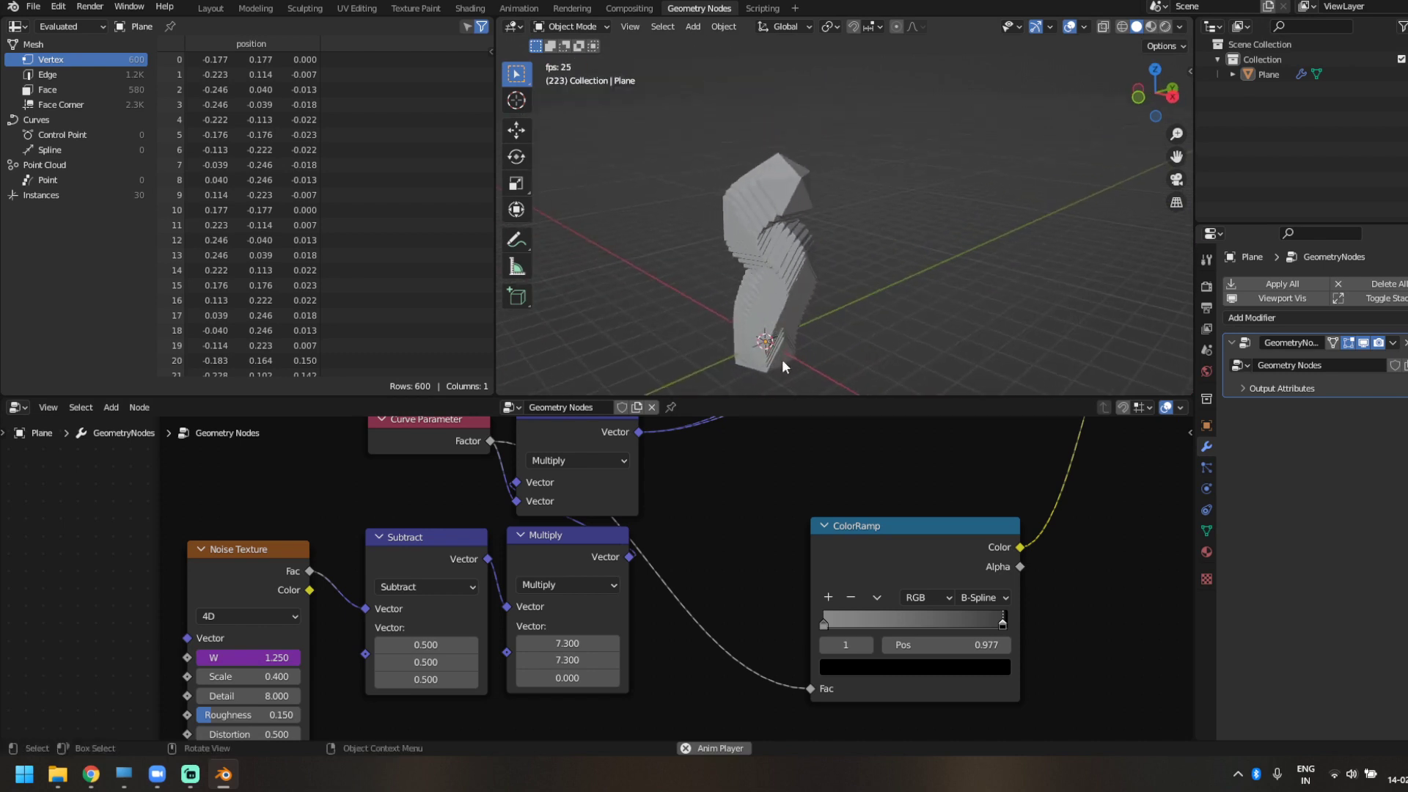
key("space")
middle_click_drag(733, 645, 602, 655)
scroll(904, 616, "down", 5)
middle_click_drag(903, 612, 632, 720)
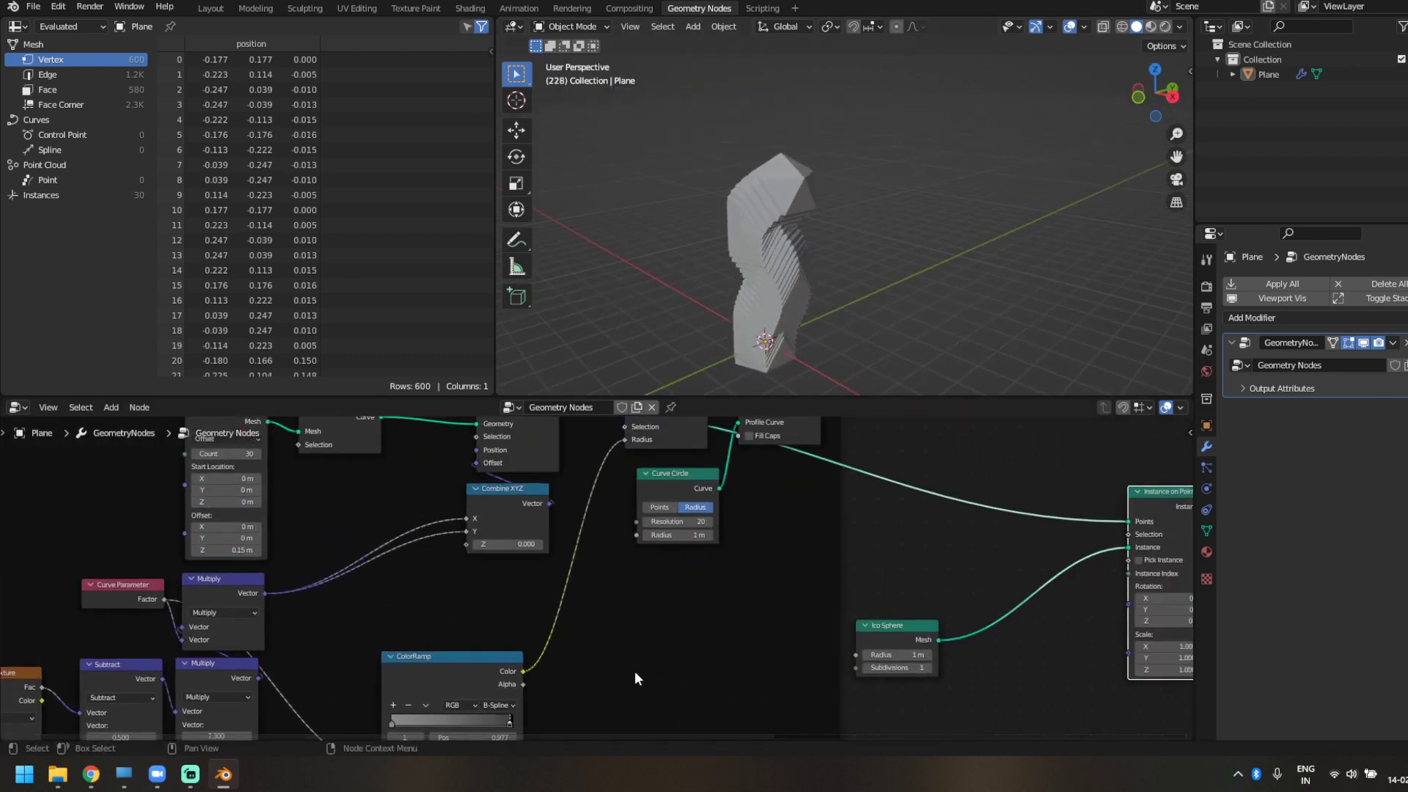
- Add an Endpoint Selection node and place it just above the Ico Sphere node that feeds Instance on Points
middle_click_drag(870, 632, 584, 558)
left_click_drag(585, 557, 715, 572)
middle_click_drag(659, 510, 680, 612)
key("shift+a")
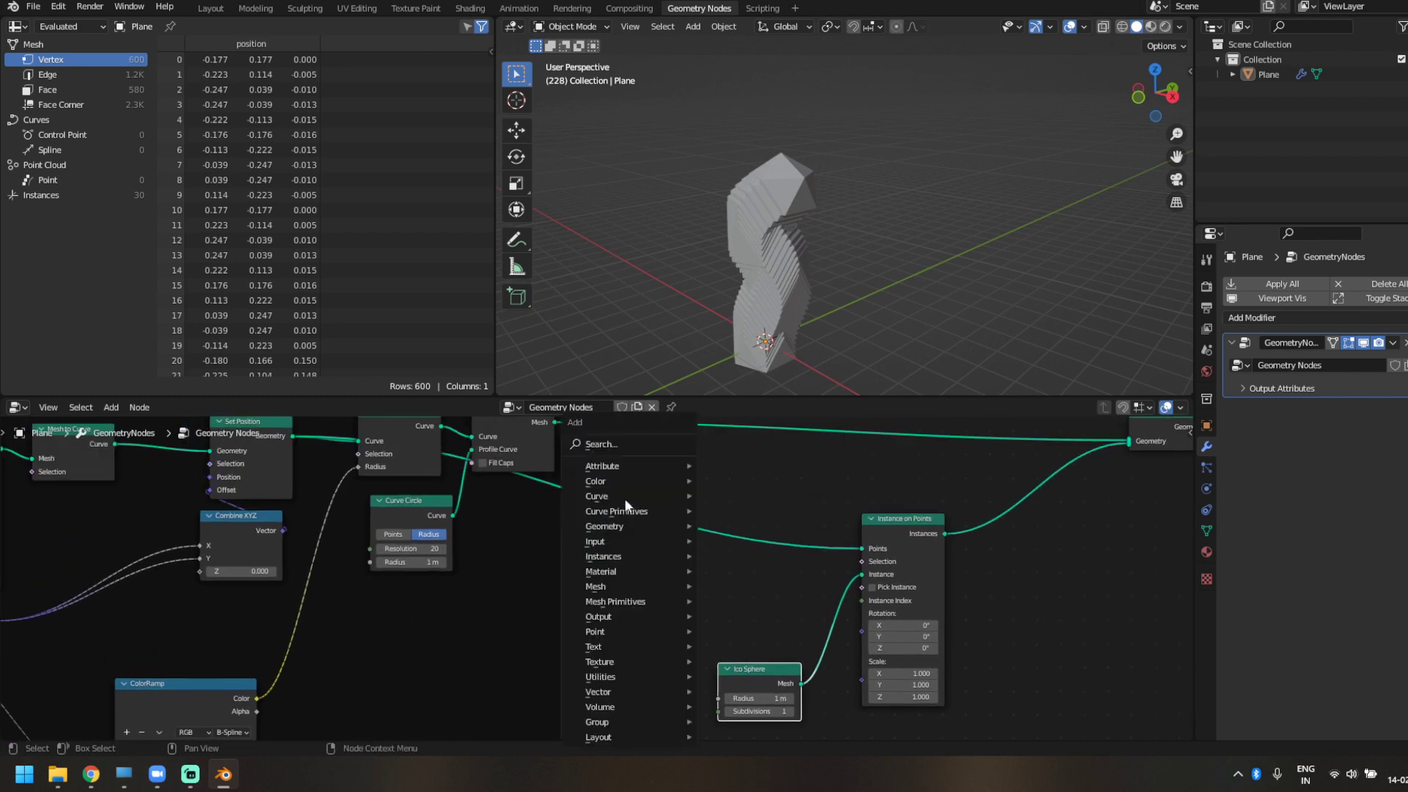
left_click(635, 445)
middle_click_drag(719, 303, 725, 279)
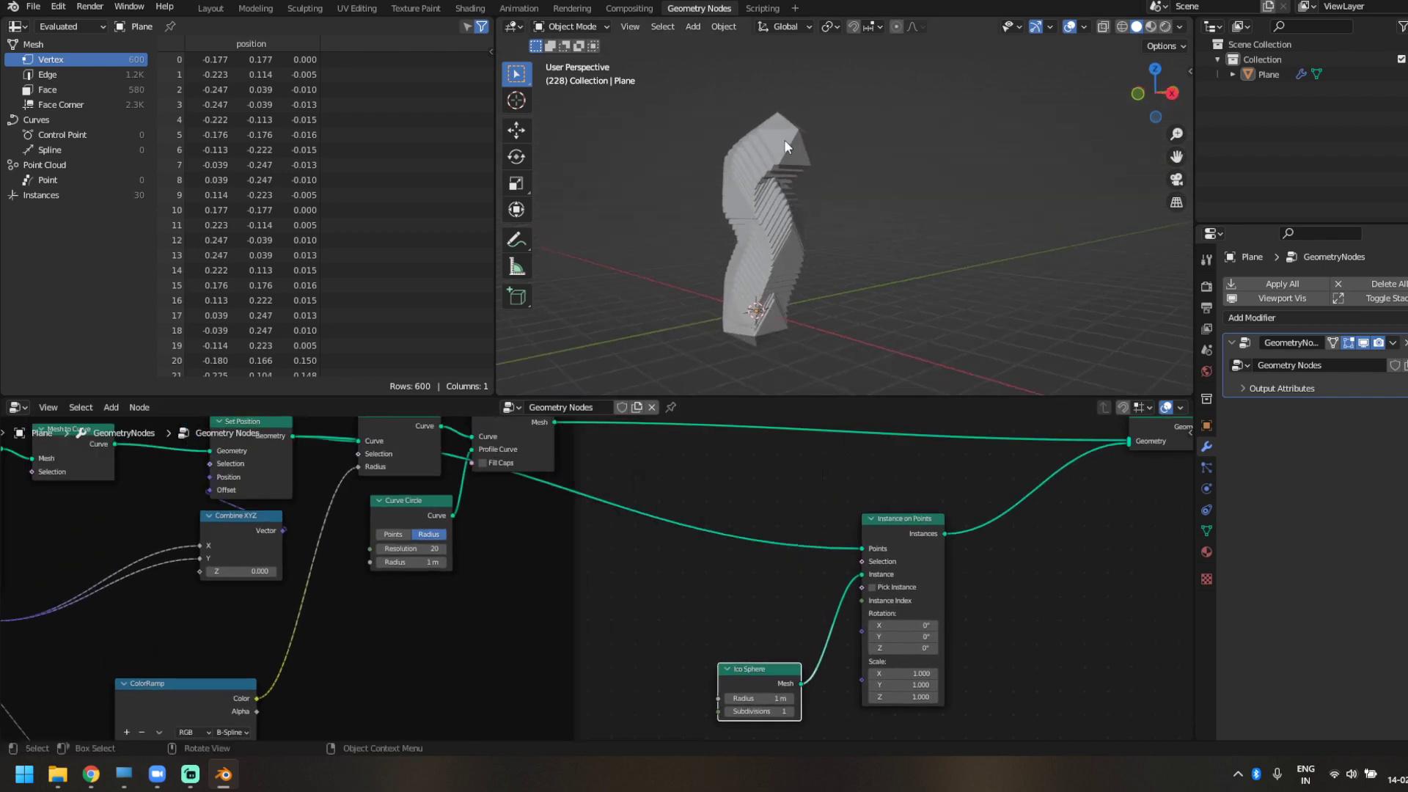
key("shift+a")
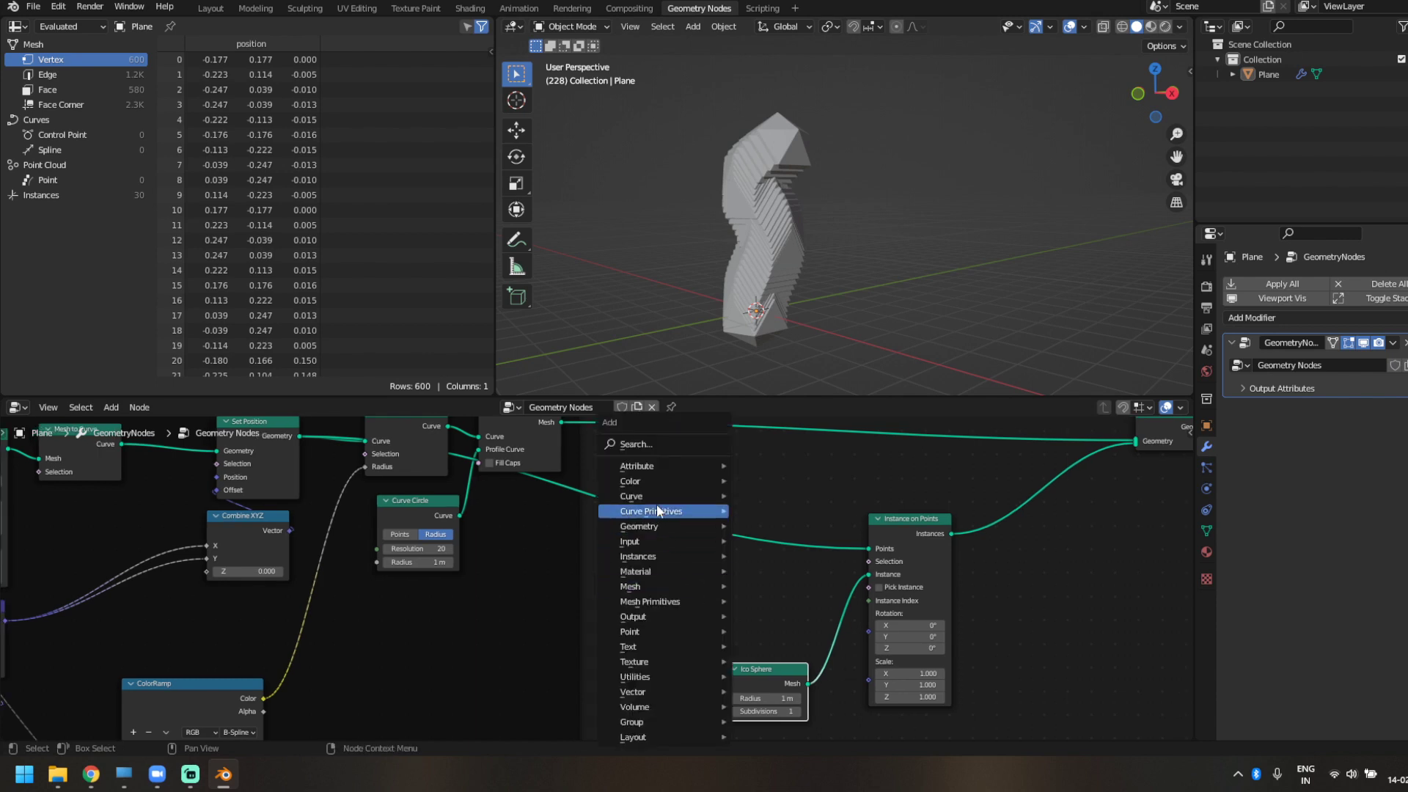
left_click(658, 448)
type("end")
key("Return")
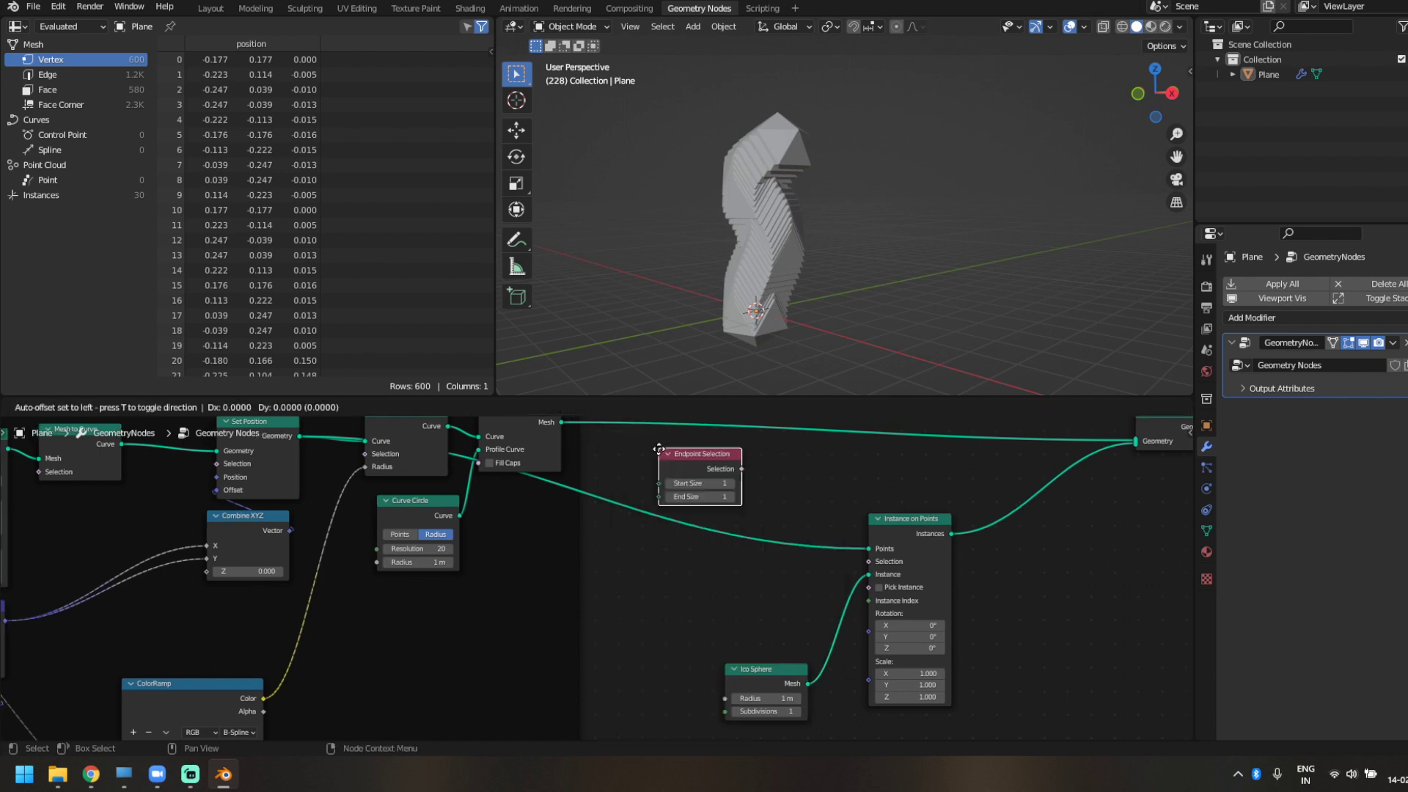
left_click(724, 581)
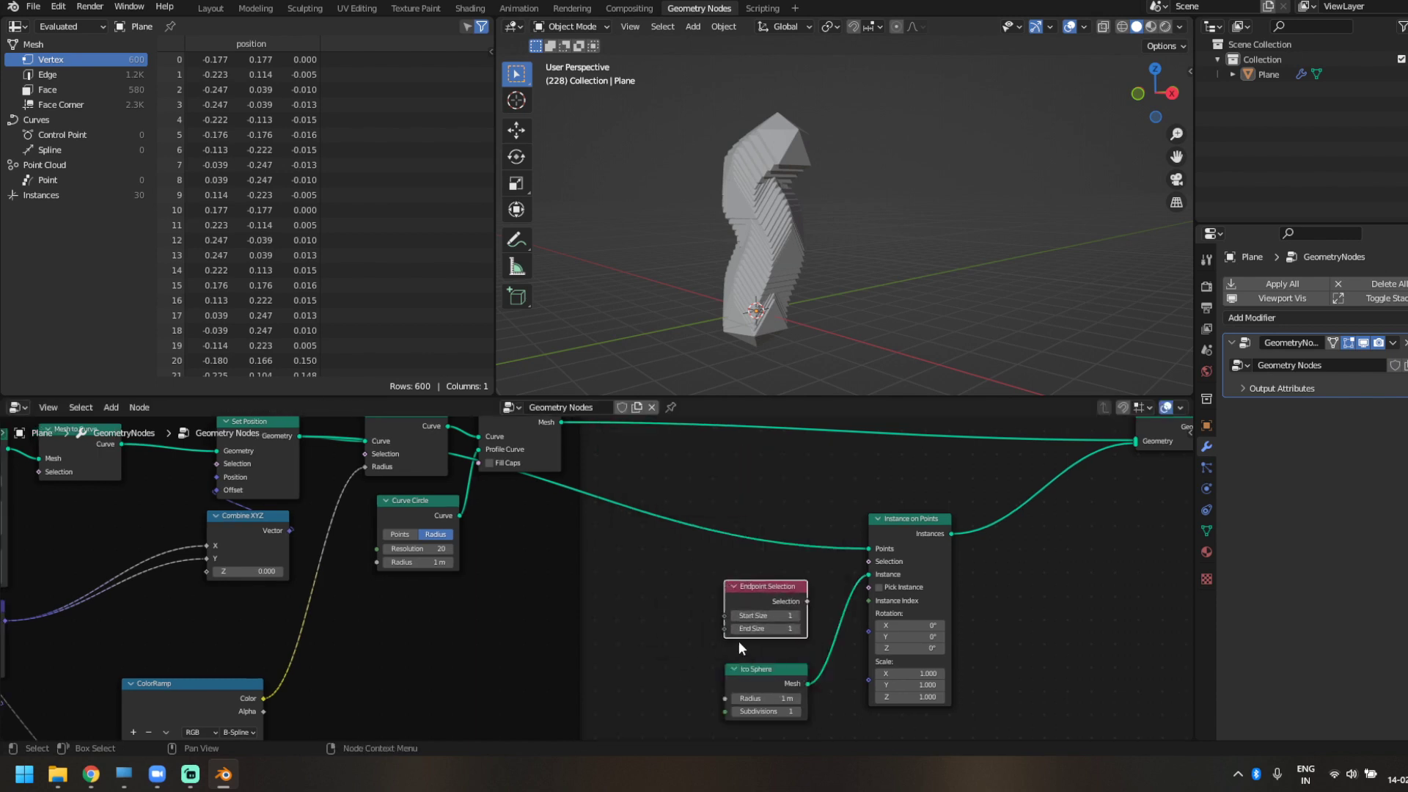
- Connect Endpoint Selection to Instance on Points' Selection input and preview the animation with spheres on the curve ends
scroll(738, 641, "up", 2)
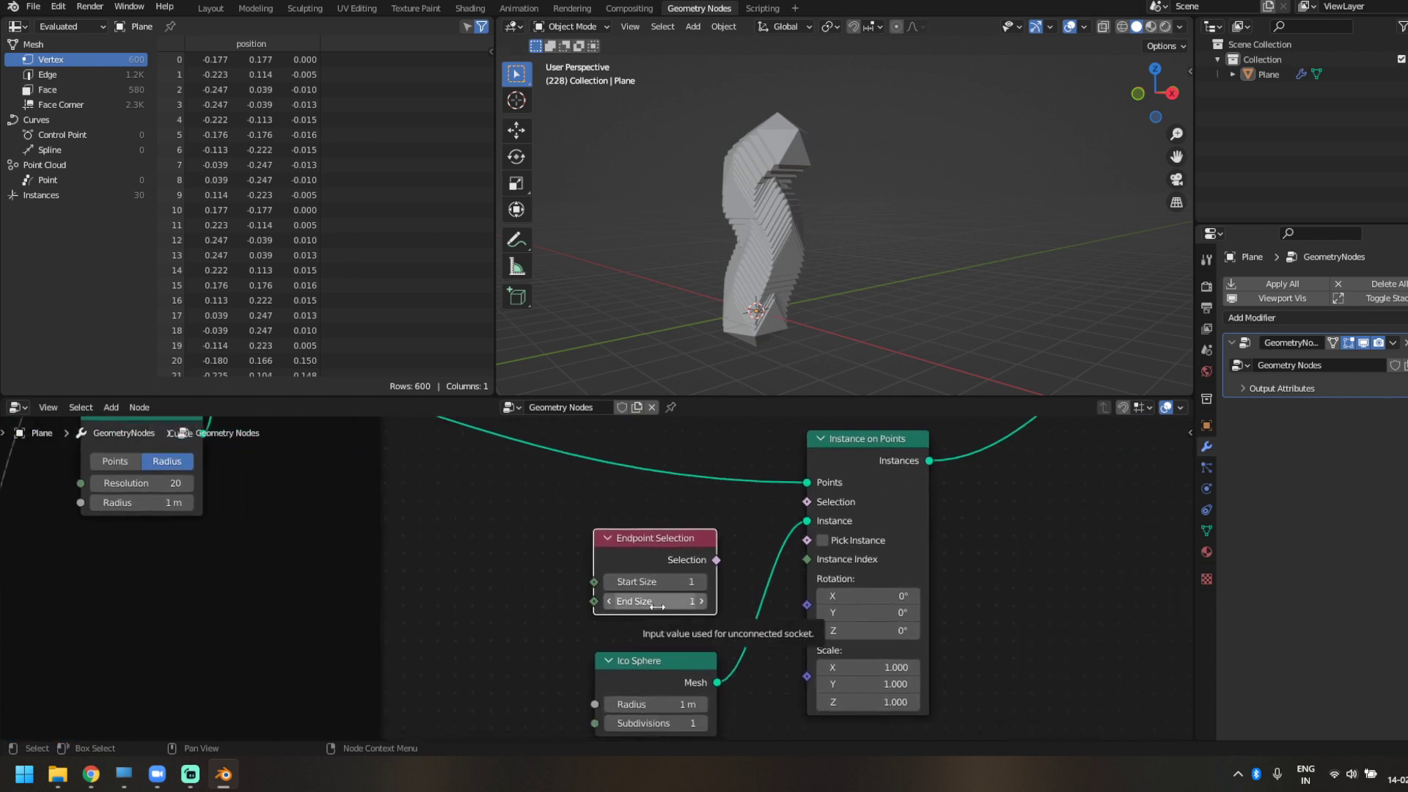
left_click_drag(716, 559, 739, 546)
left_click_drag(820, 503, 819, 502)
middle_click_drag(771, 289, 833, 250)
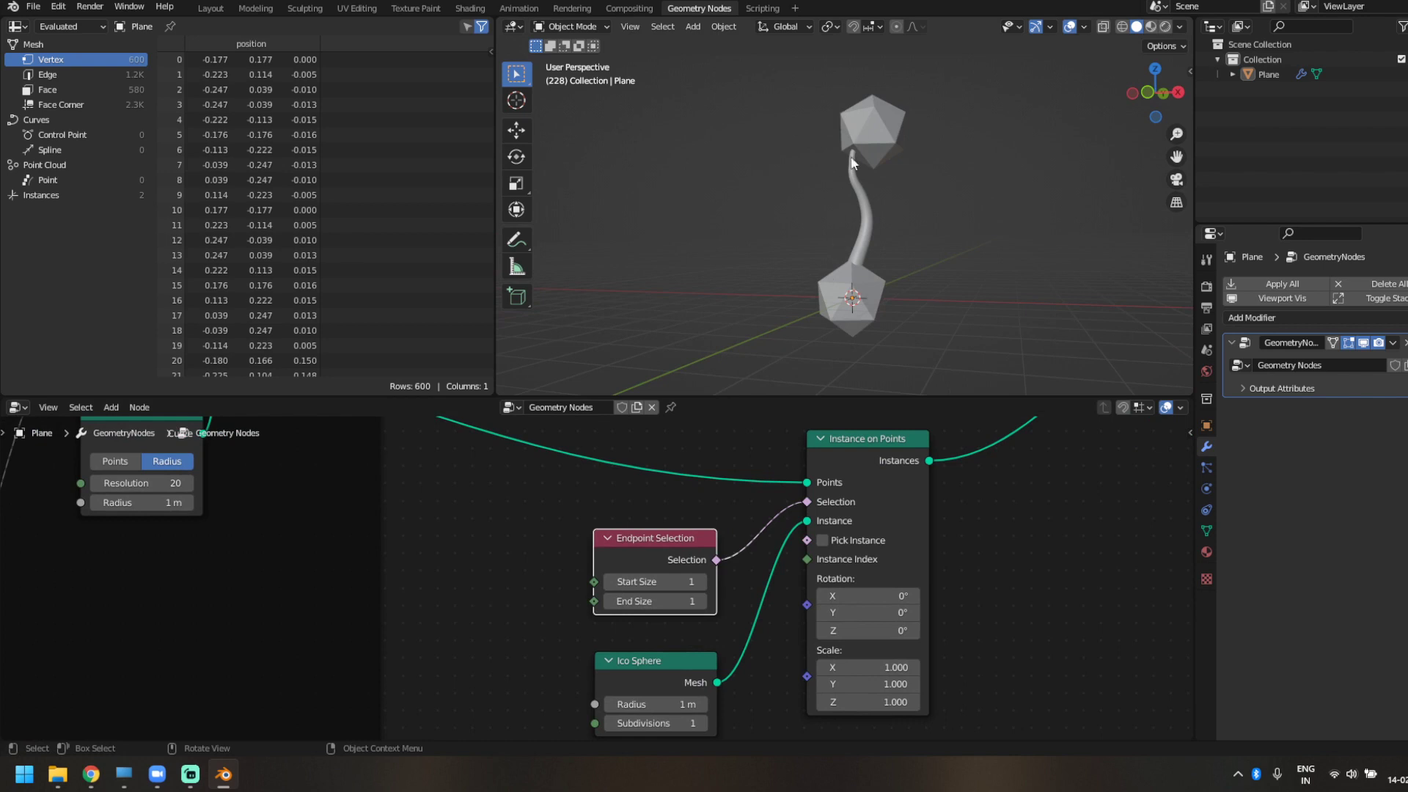
key("space")
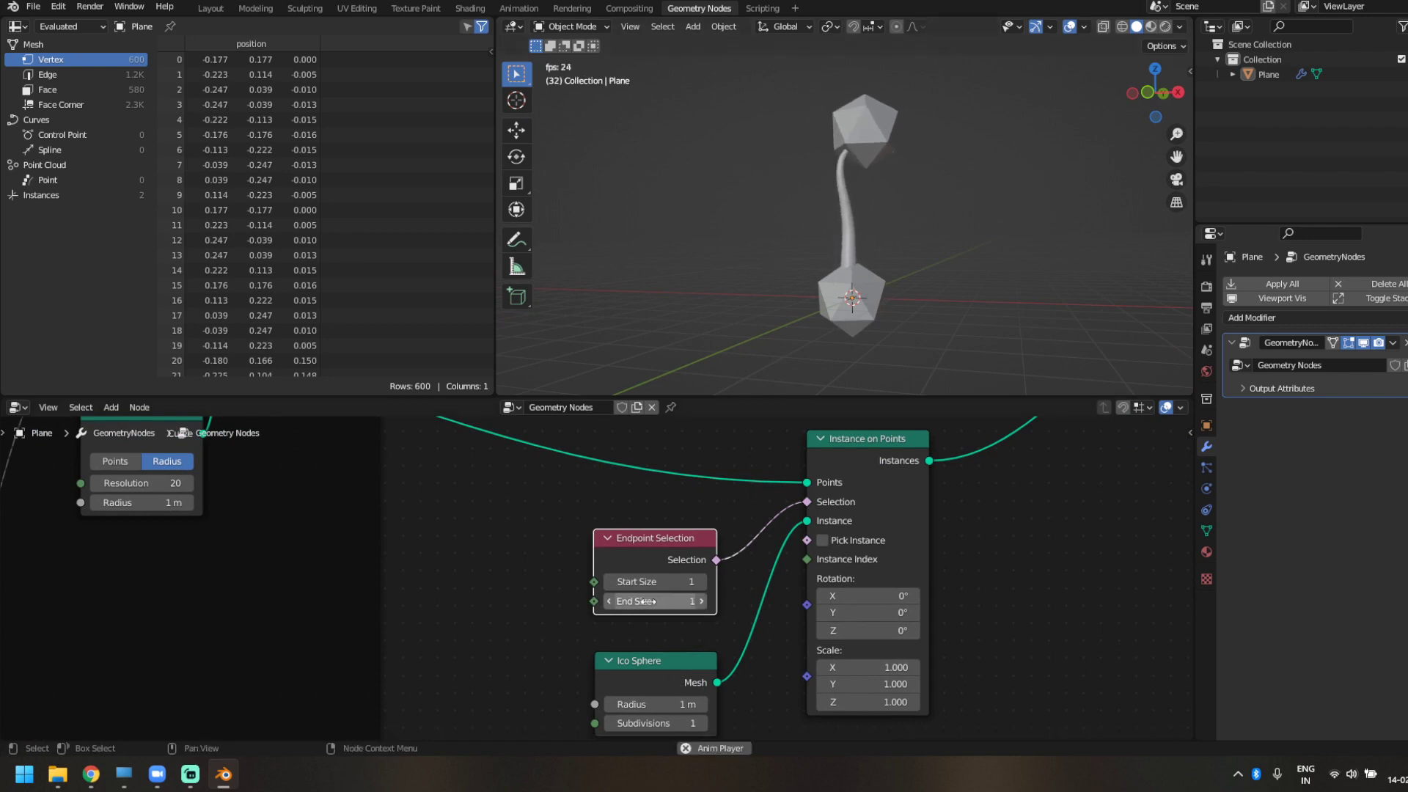
key("space")
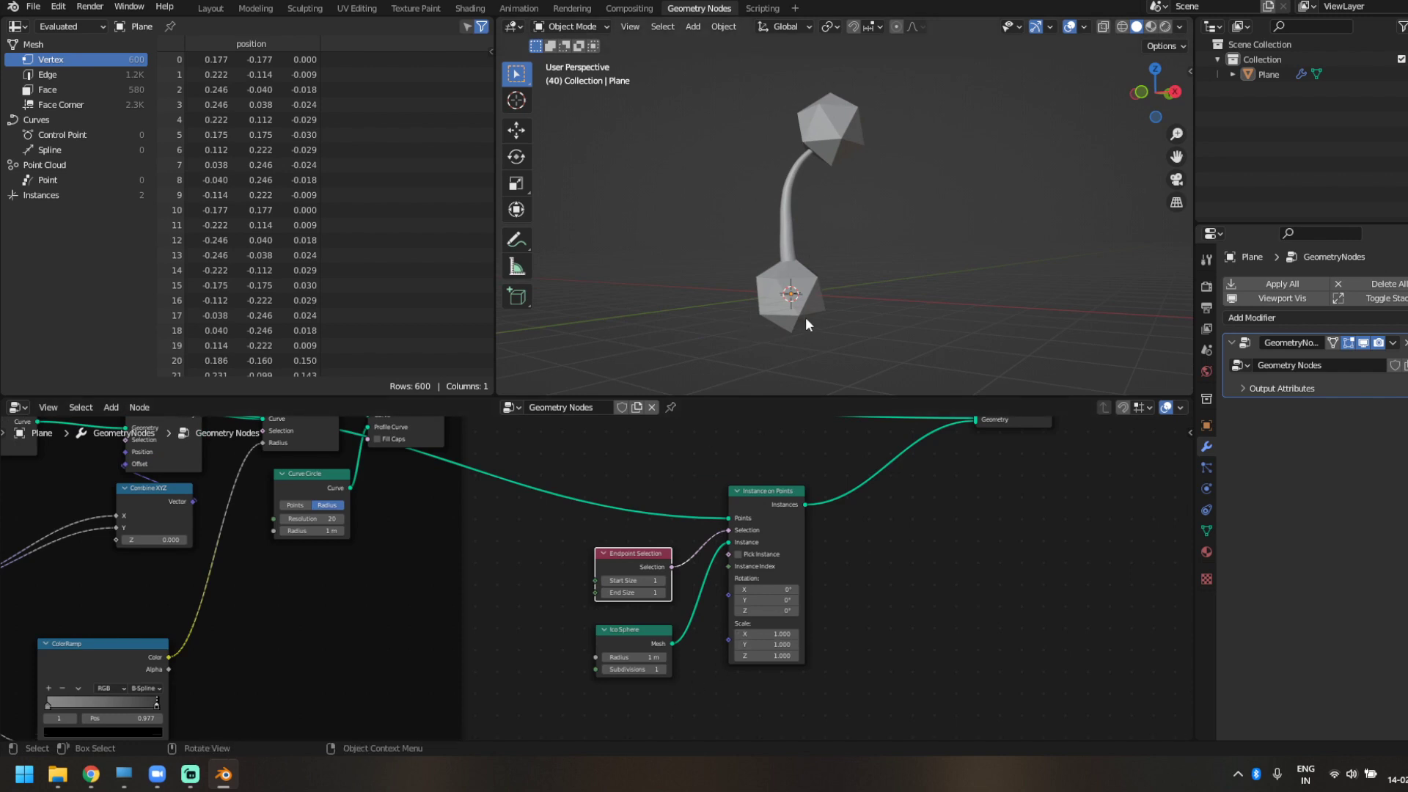
- Shift the sphere-instancing nodes closer to the tentacle frame and duplicate the Instance on Points node beside the original
middle_click_drag(868, 567, 798, 580)
left_click_drag(417, 501, 719, 678)
left_click_drag(734, 517, 599, 517)
left_click(789, 598)
left_click(601, 539)
key("shift+d")
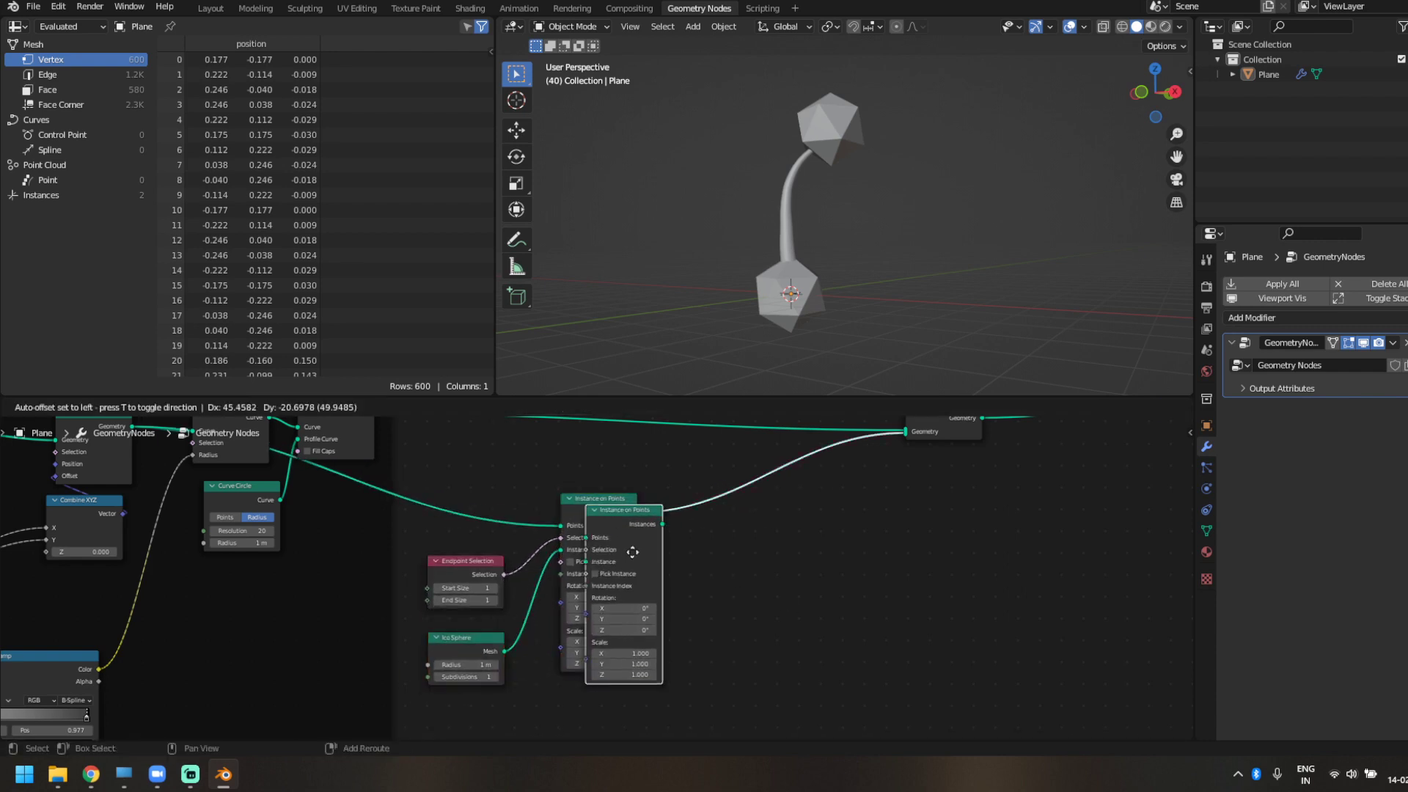
left_click(751, 571)
- Feed Set Position's Geometry into the duplicate Instance on Points' Points input and link its Instances output to Join Geometry
scroll(597, 565, "down", 2)
left_click_drag(256, 466, 683, 565)
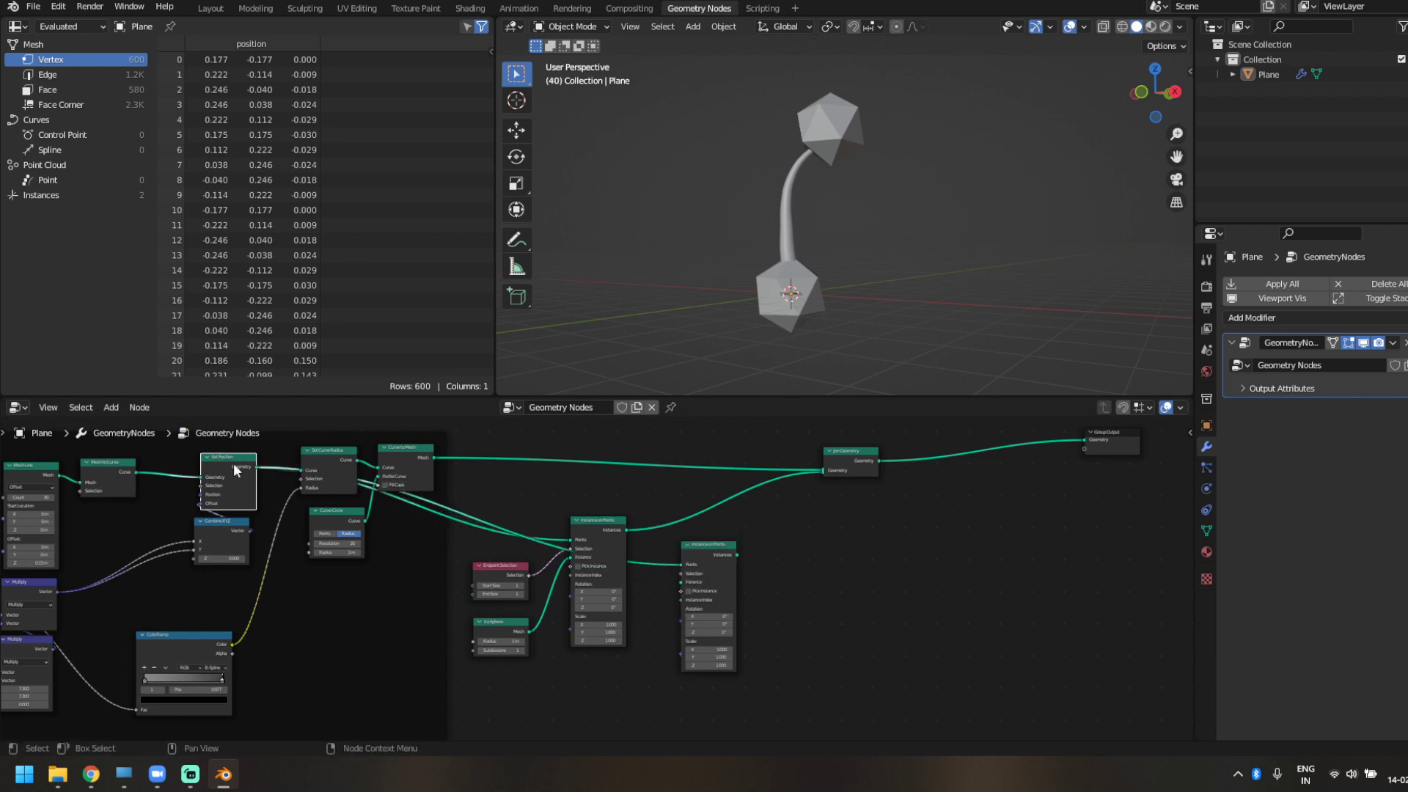
mouse_move(236, 470)
left_mouse_down()
mouse_move(230, 490)
mouse_move(228, 467)
left_mouse_up()
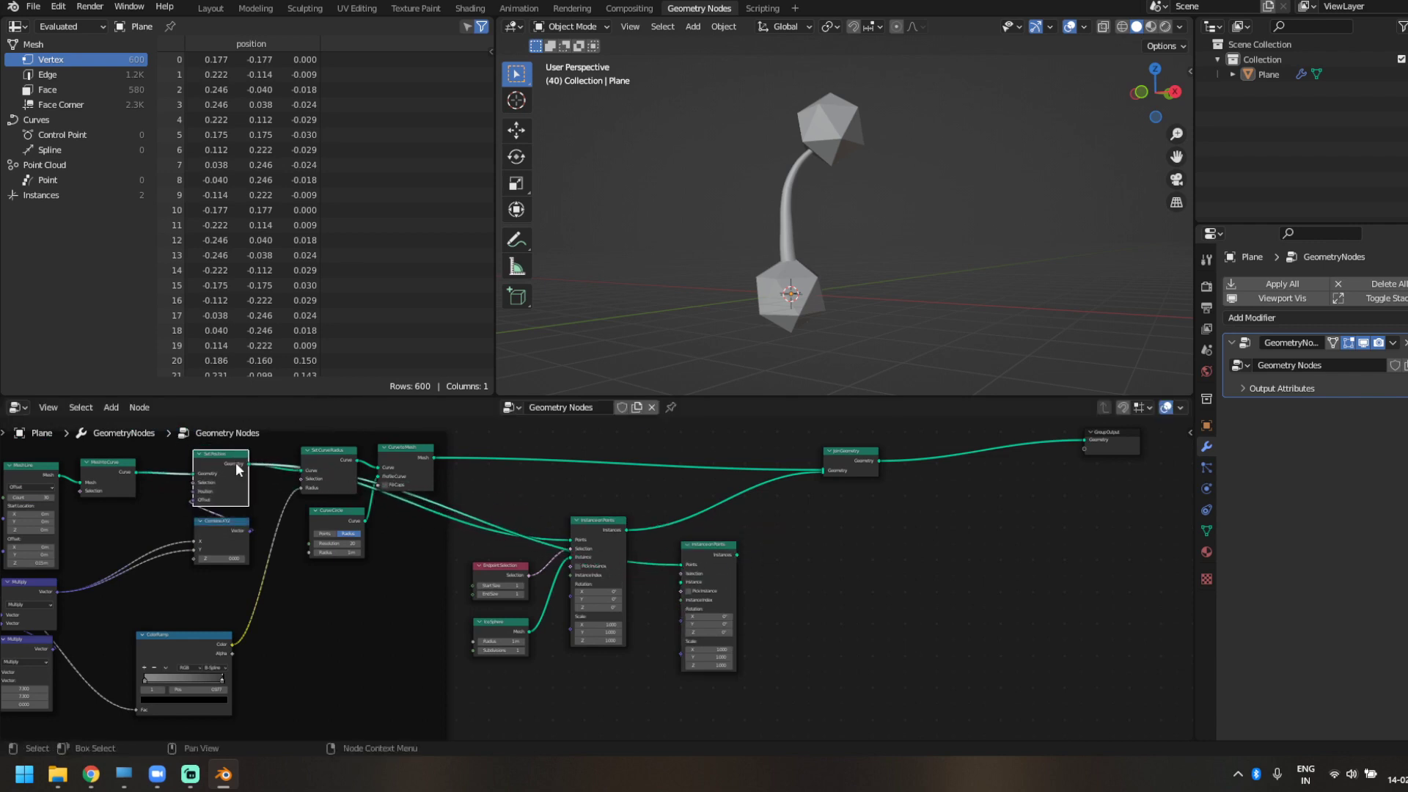
left_click_drag(736, 554, 824, 471)
scroll(627, 649, "up", 2)
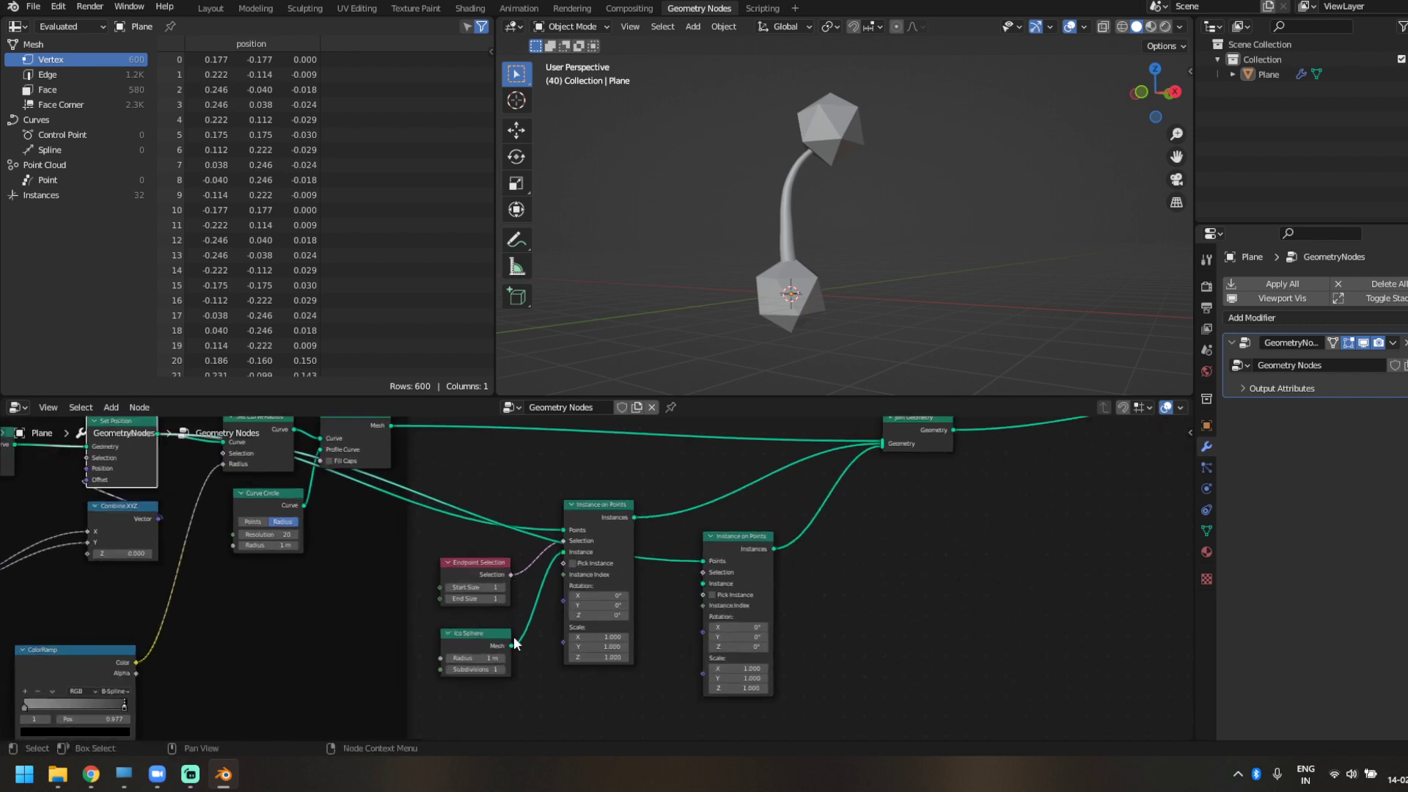
- Connect the Ico Sphere's Mesh to the duplicate Instance on Points' Instance input and nudge that node aside
left_click(473, 636)
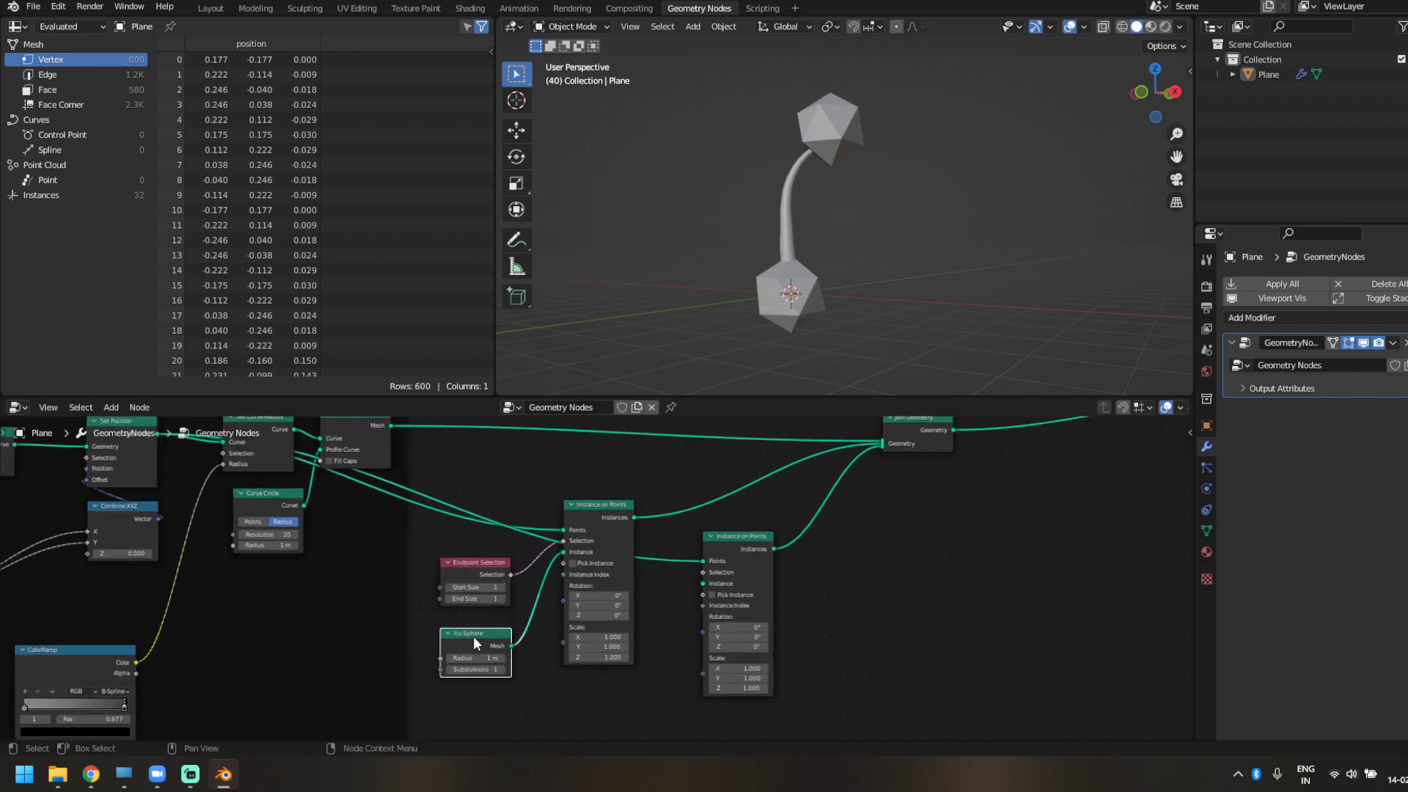
left_click_drag(512, 646, 713, 579)
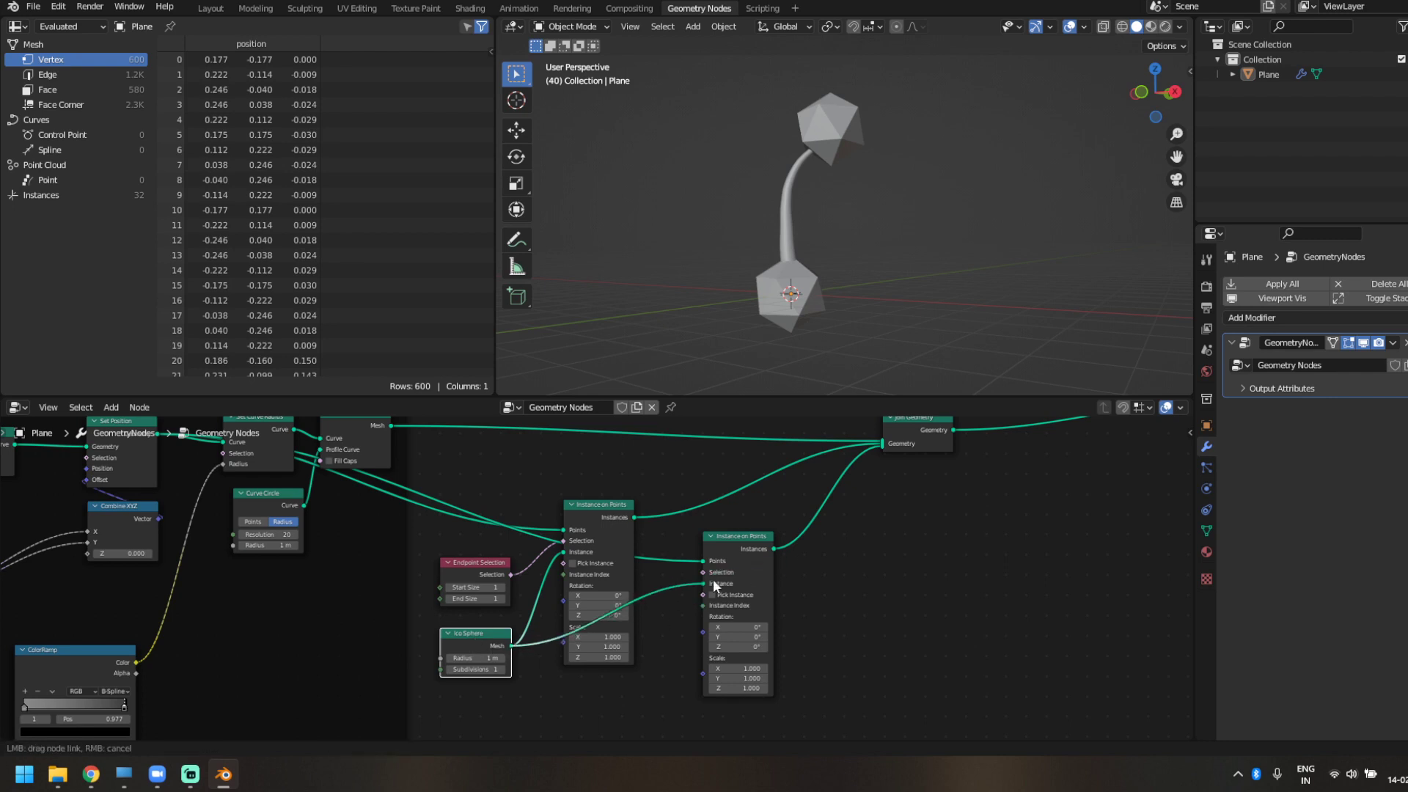
left_click_drag(715, 578, 747, 539)
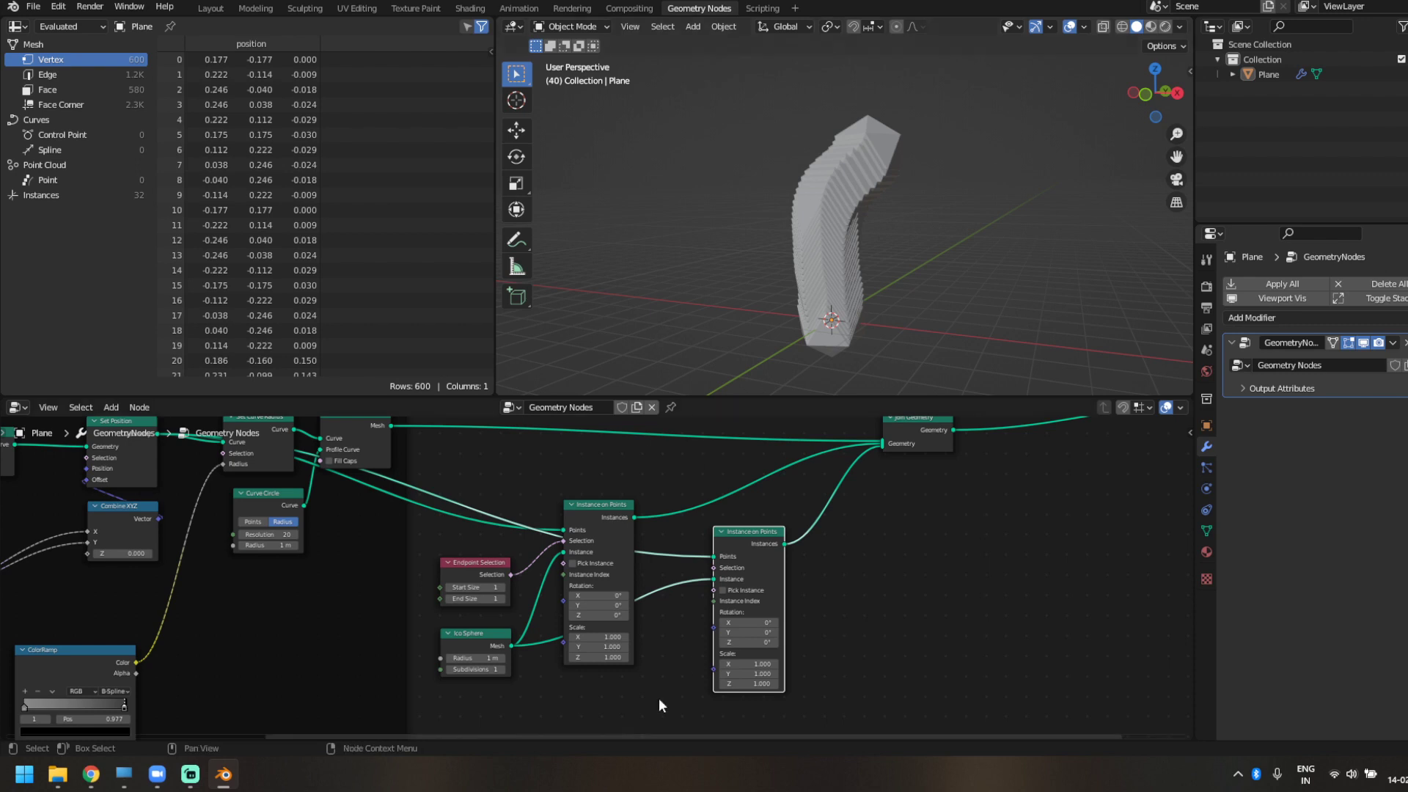
- Duplicate the Endpoint Selection node below the Ico Sphere and connect it to the second Instance on Points' Selection input
middle_click_drag(658, 698, 640, 603)
left_click(460, 481)
key("shift+d")
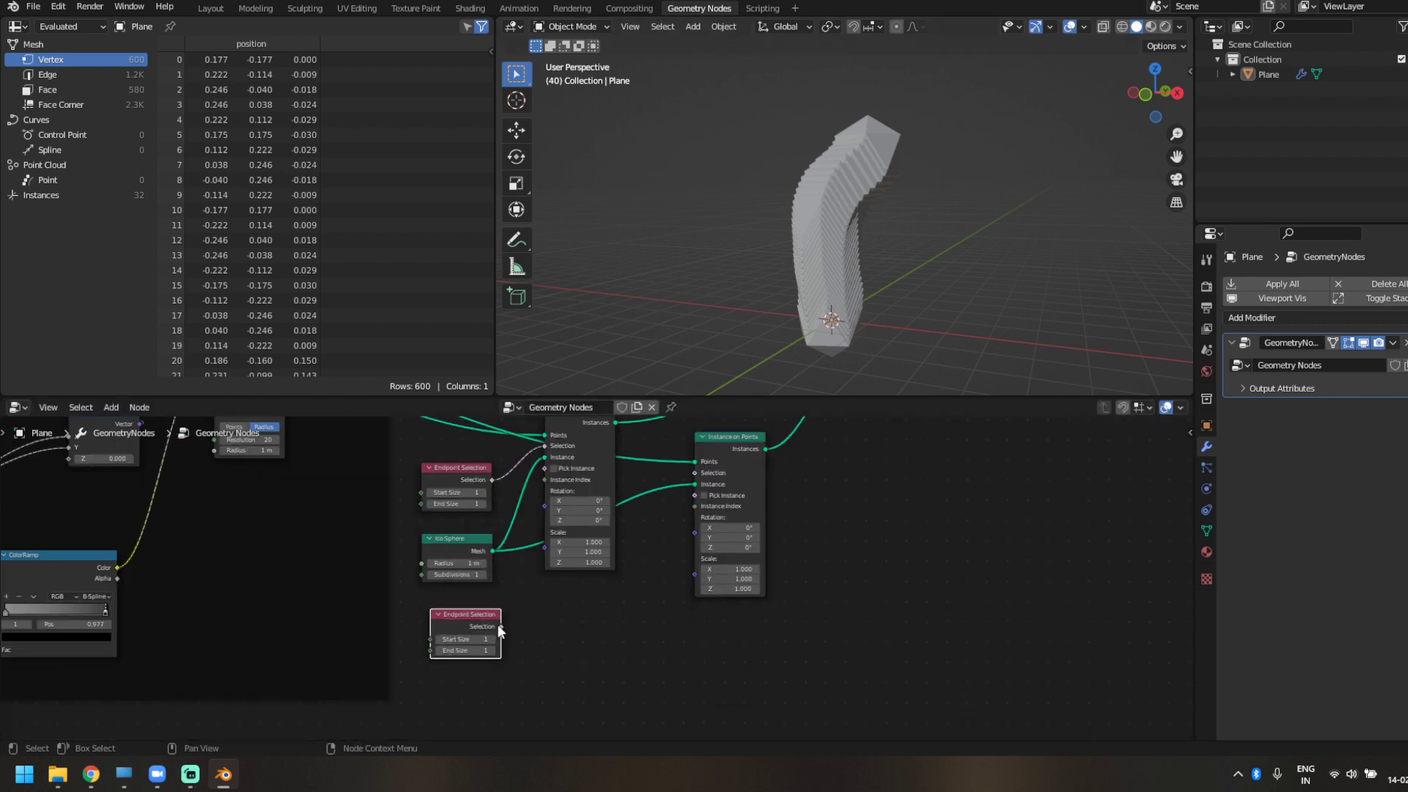
left_click_drag(500, 627, 695, 473)
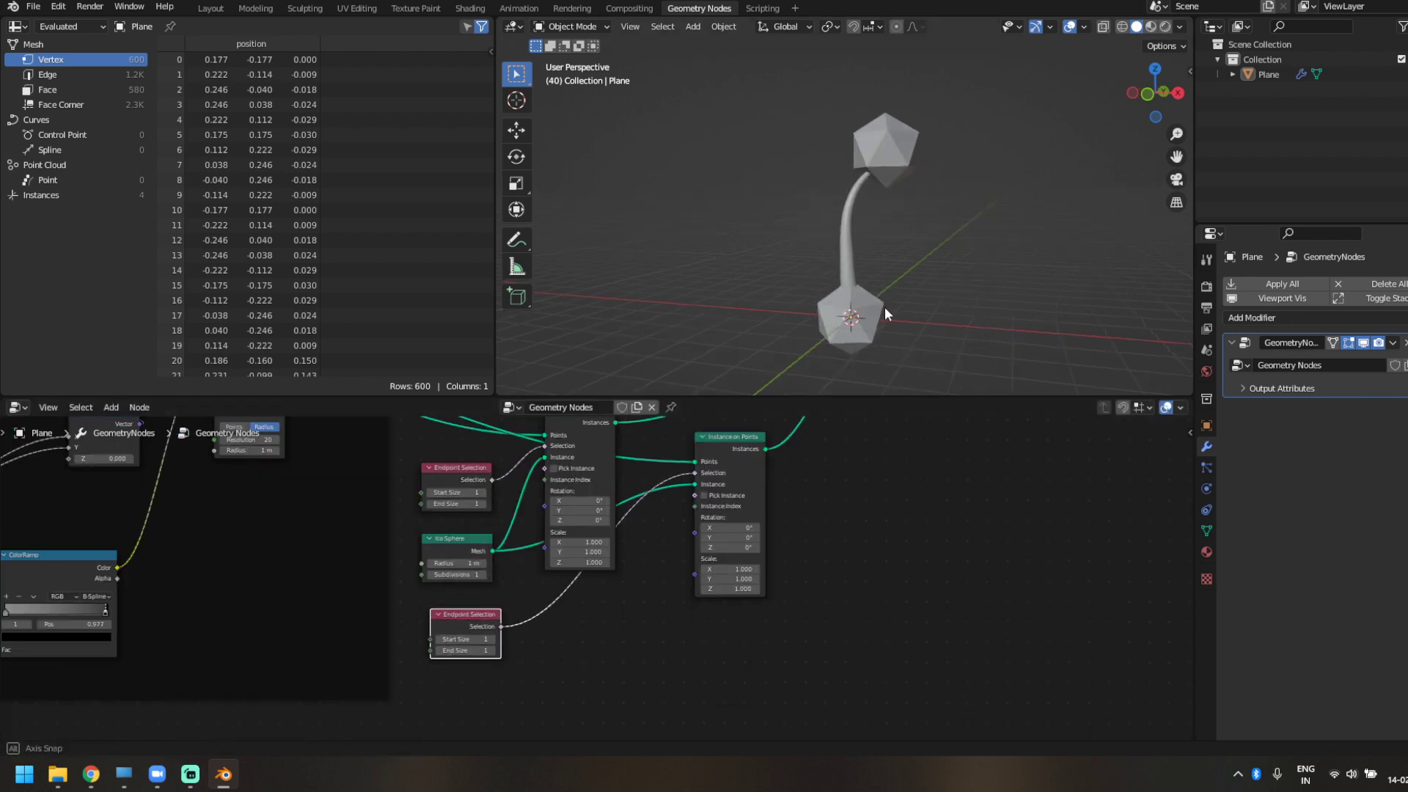
- Set End Size to 0 on the first Endpoint Selection node so it selects only the curve's start
scroll(457, 526, "up", 2)
middle_click_drag(457, 526, 532, 574)
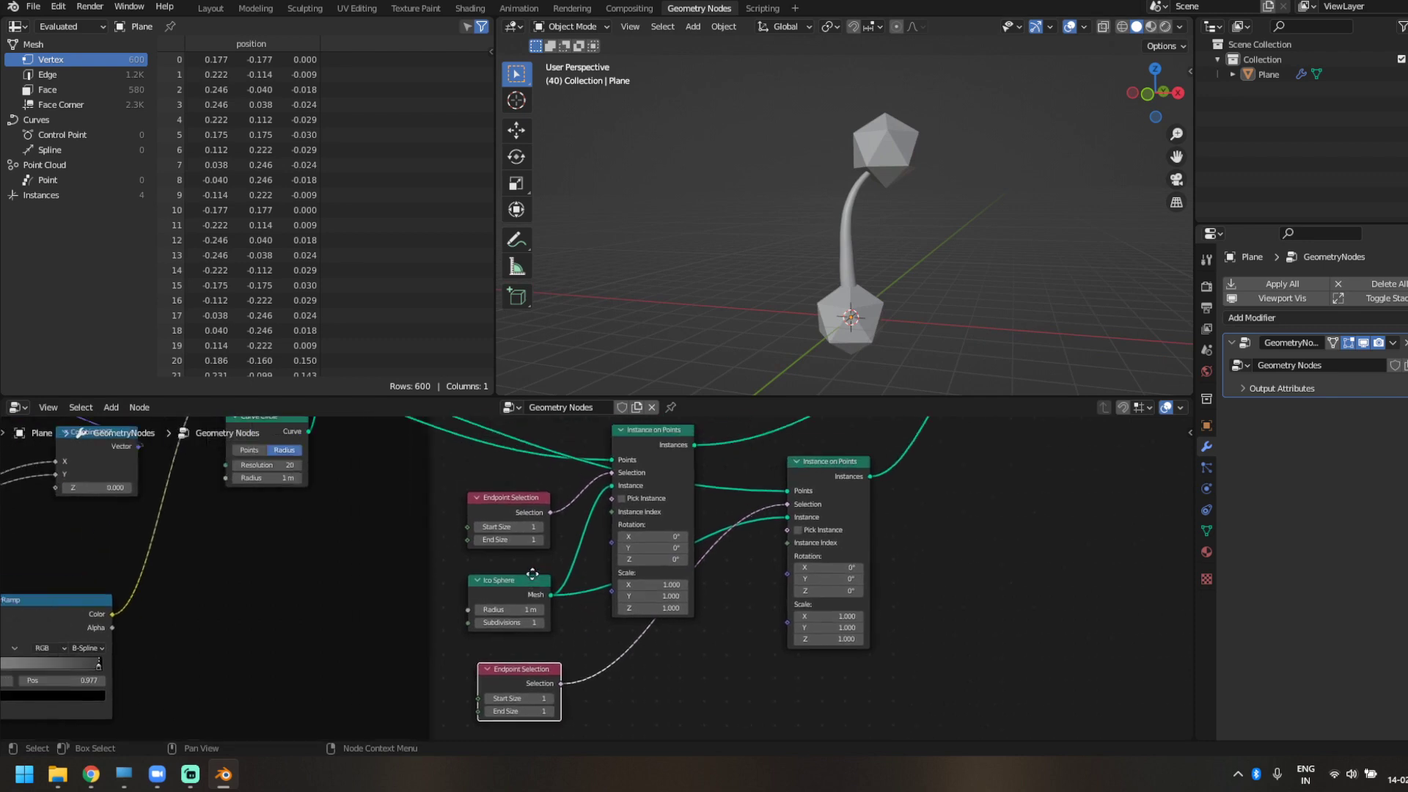
left_click(473, 540)
scroll(500, 551, "down", 1)
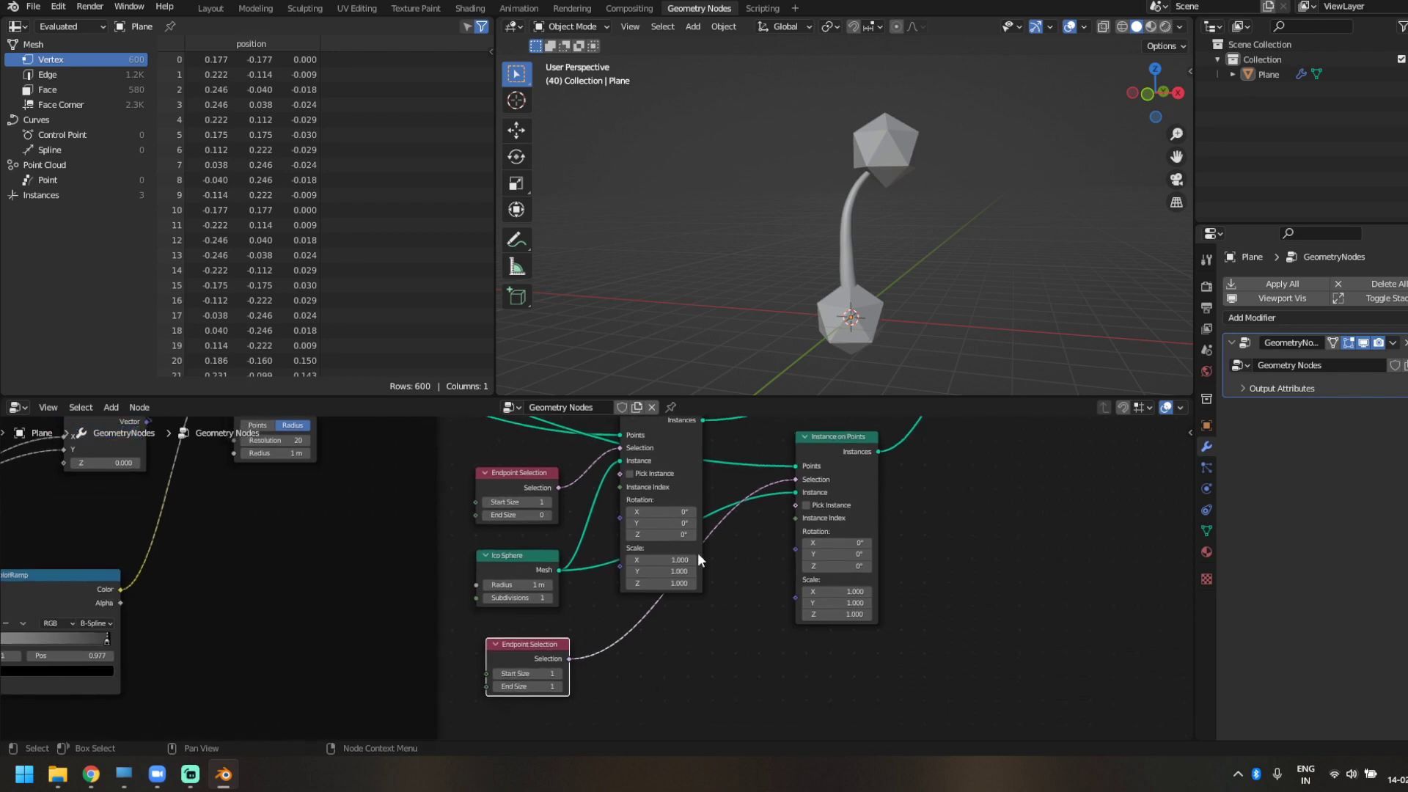
- Move the second Endpoint Selection node between the two Instance on Points nodes and set its Start Size to 0
left_click_drag(554, 652, 775, 544)
middle_click_drag(772, 641, 666, 675)
scroll(659, 671, "up", 7)
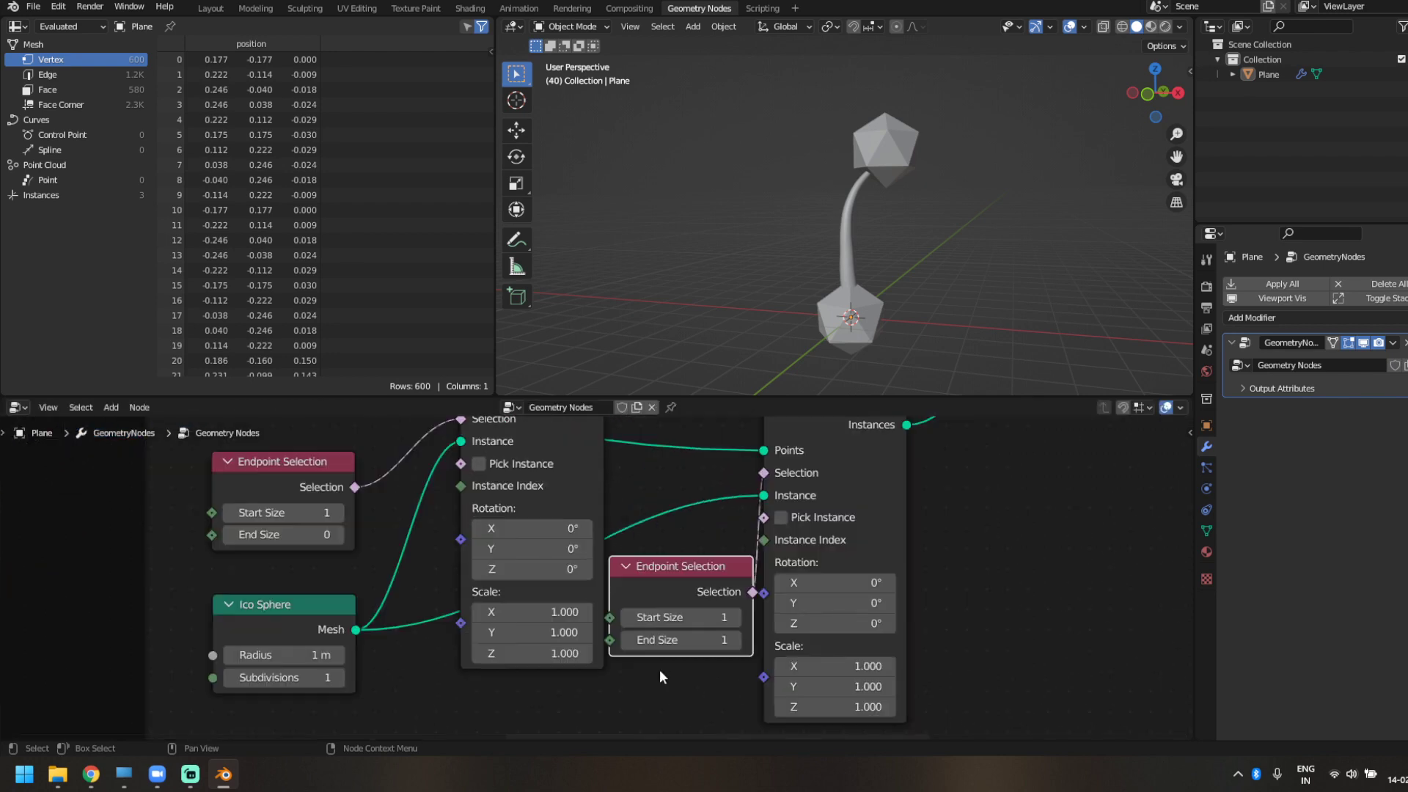
scroll(659, 670, "up", 1)
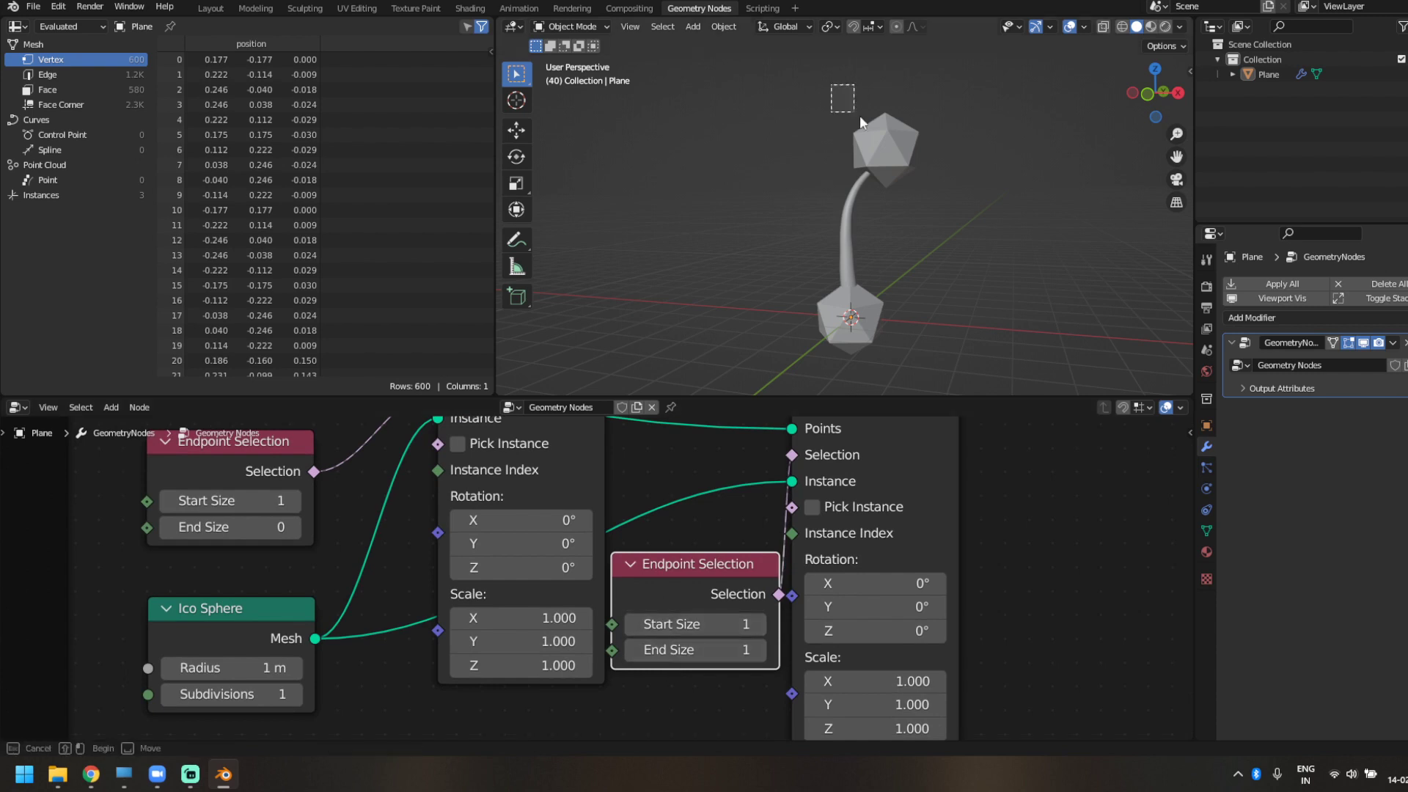
left_click_drag(860, 116, 950, 136)
left_click(631, 624)
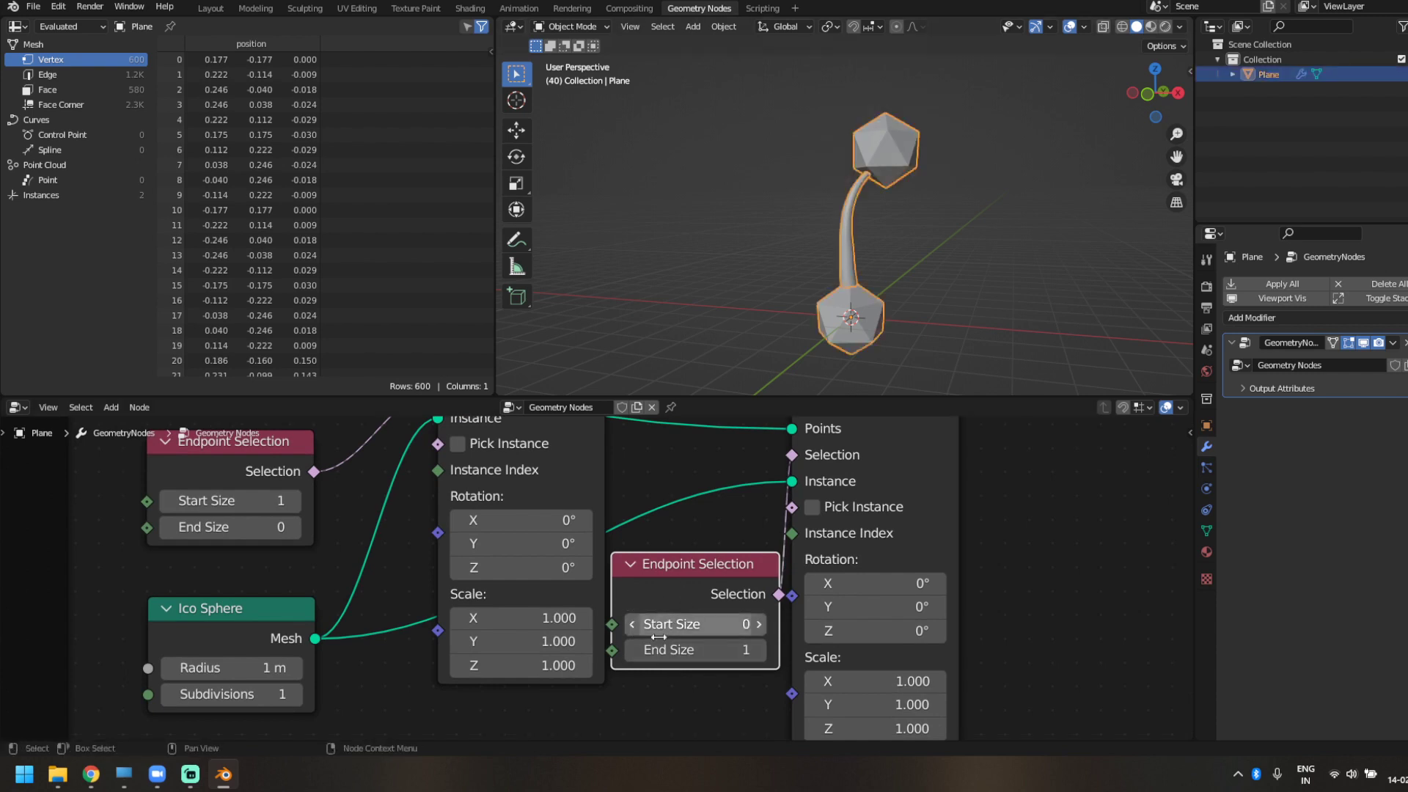
mouse_move(770, 337)
middle_mouse_down()
mouse_move(811, 343)
mouse_move(779, 341)
middle_mouse_up()
left_click(778, 342)
- Set the Subdivisions of the instanced Ico Sphere to 3
middle_click_drag(454, 685, 534, 625)
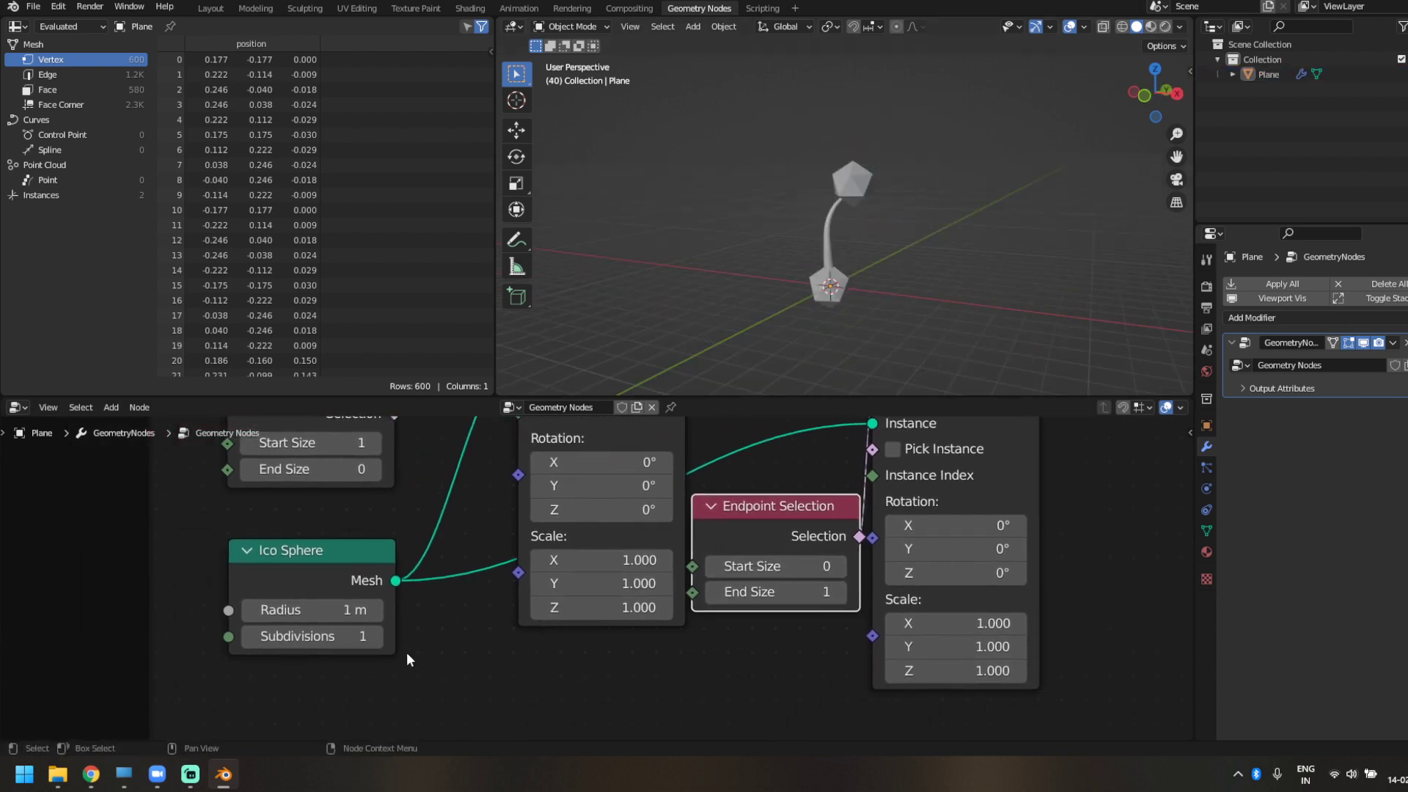
left_click(376, 636)
scroll(691, 323, "up", 4)
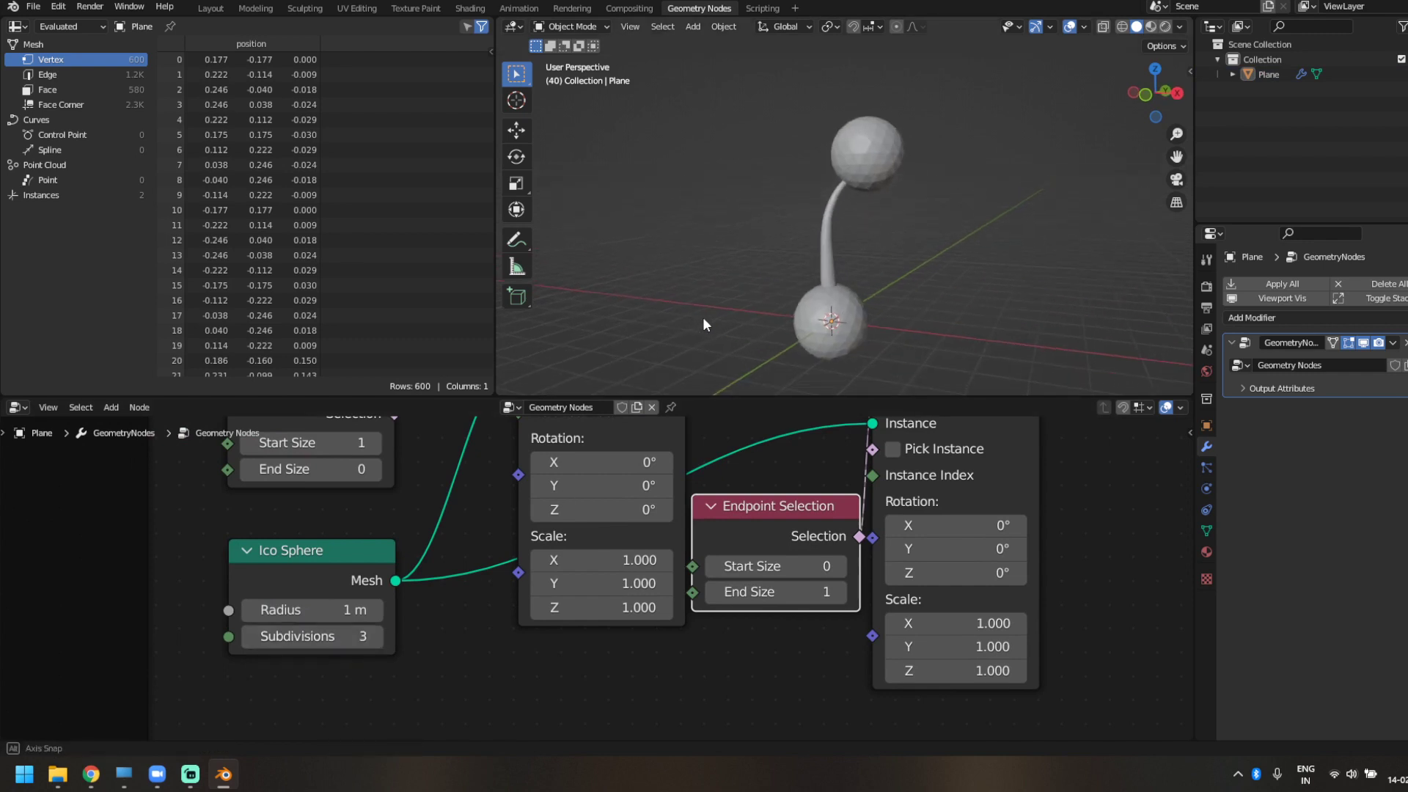
scroll(1068, 525, "down", 3)
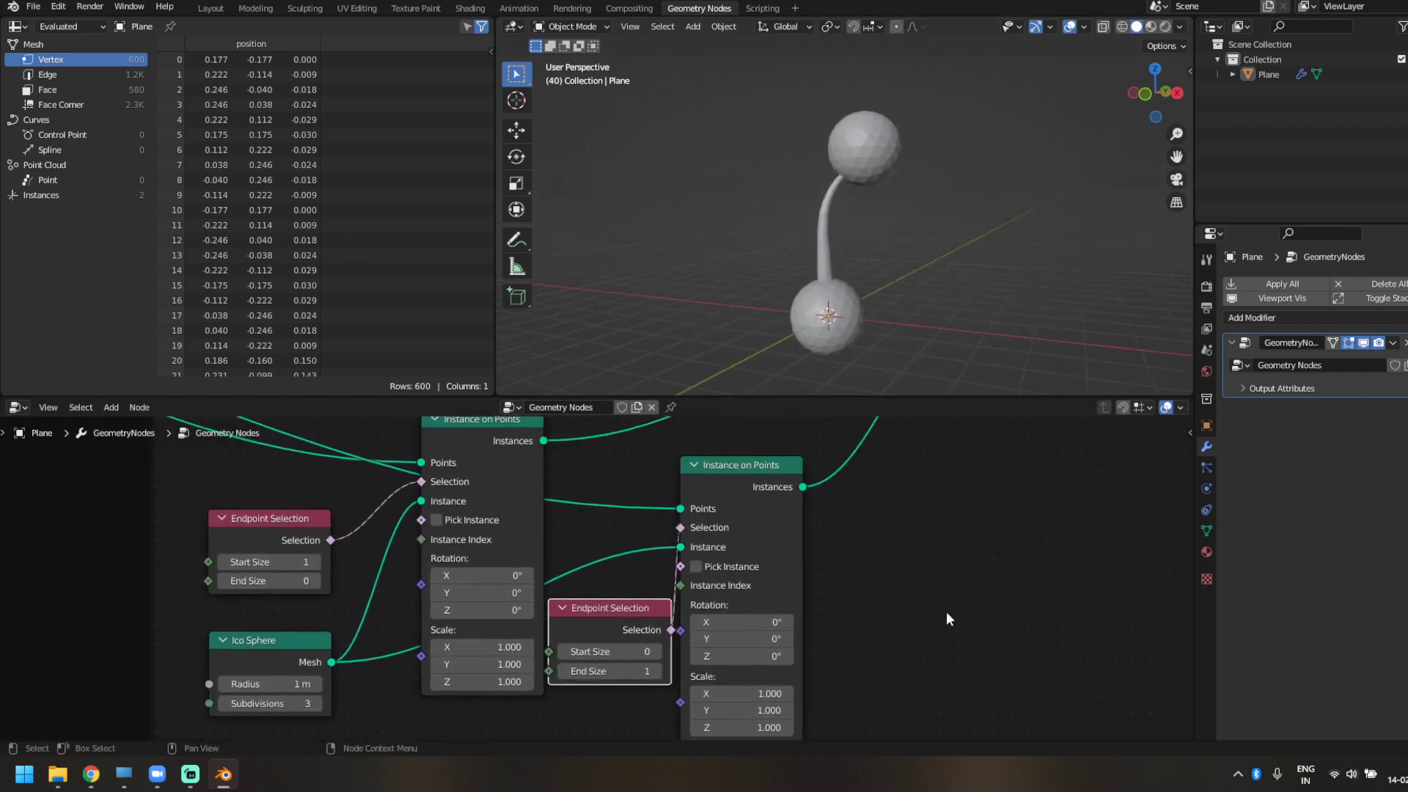
- Enclose both Instance on Points nodes, both Endpoint Selection nodes and their Ico Sphere in a new frame
scroll(947, 618, "down", 2)
middle_click_drag(921, 579, 739, 669)
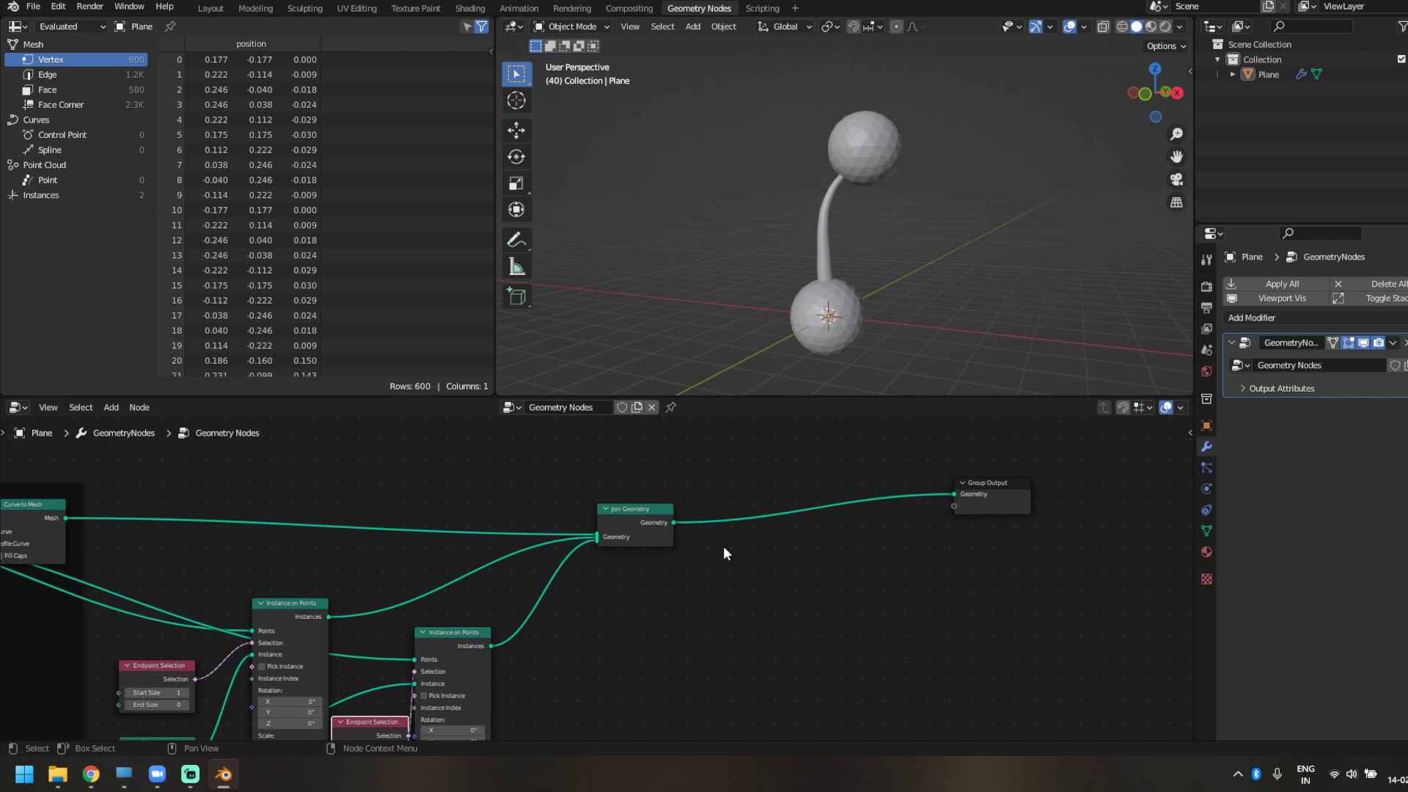
scroll(724, 548, "down", 5)
middle_click_drag(622, 488, 693, 549)
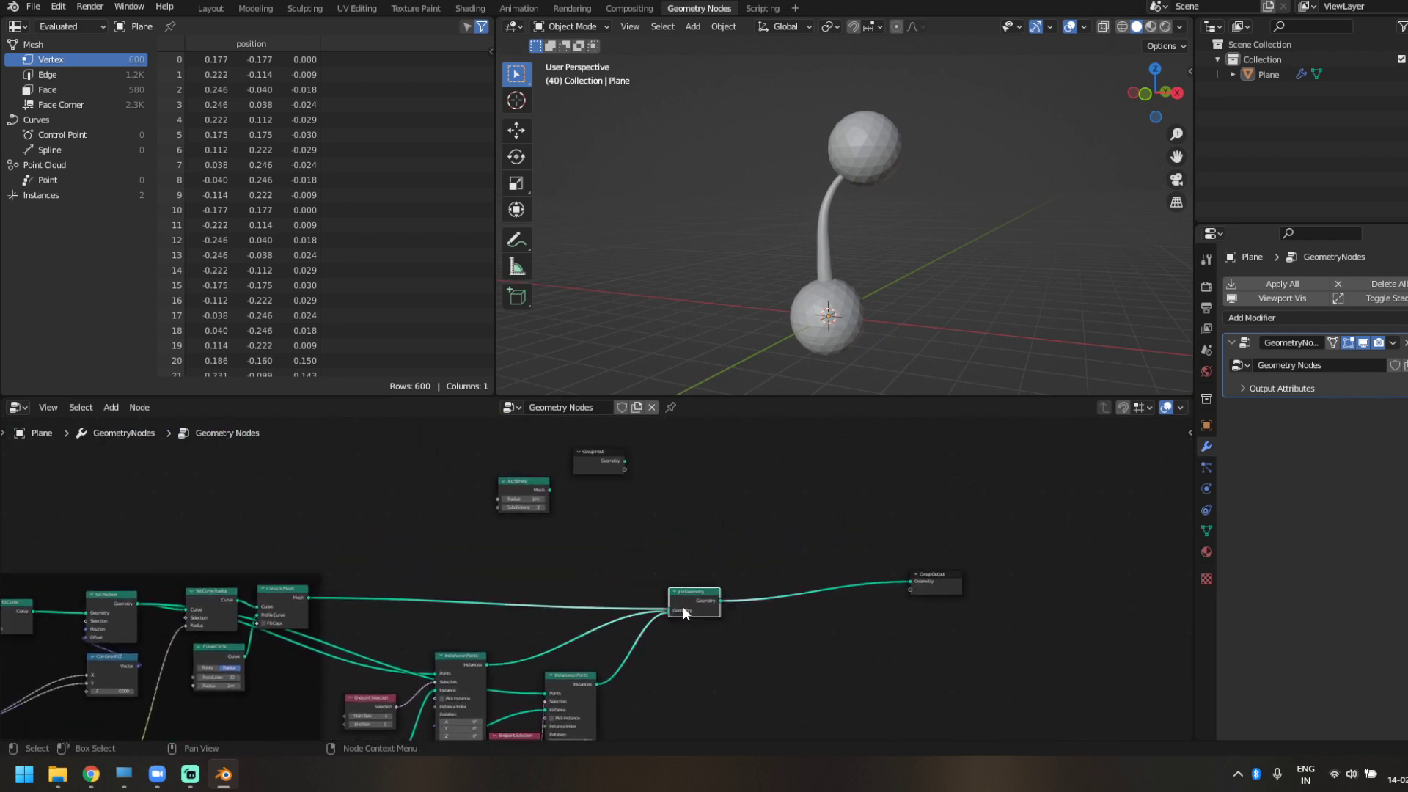
left_click_drag(684, 608, 693, 587)
scroll(664, 666, "down", 3)
middle_click_drag(664, 665, 653, 580)
left_click_drag(367, 549, 327, 517)
left_click_drag(343, 553, 631, 713)
key("ctrl+j")
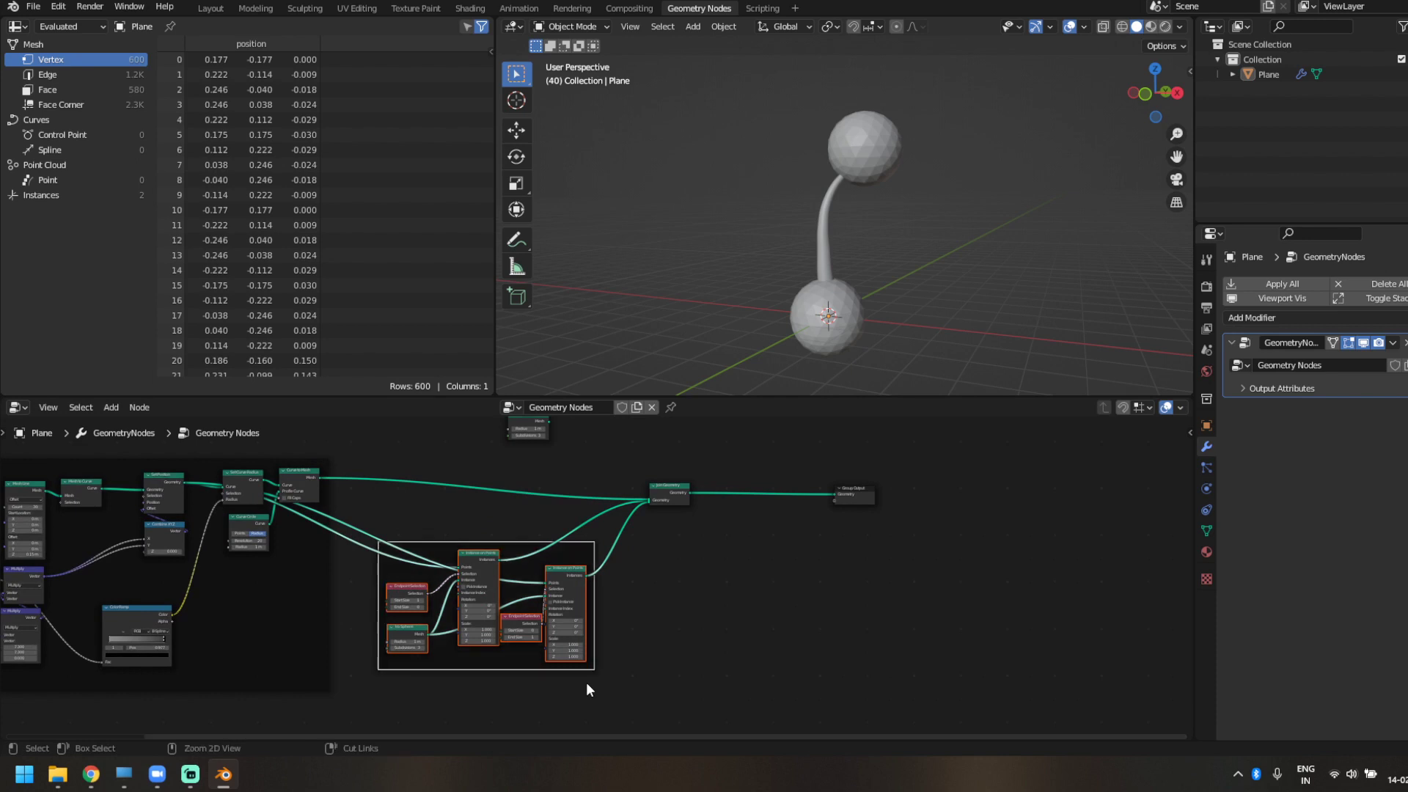
- Move the sphere-instancing frame below the tentacle frame and bring Join Geometry close to the Curve to Mesh node
left_click_drag(452, 544, 178, 693)
scroll(609, 569, "down", 2)
left_click_drag(660, 487, 446, 477)
scroll(564, 528, "up", 1)
middle_click_drag(564, 529, 585, 672)
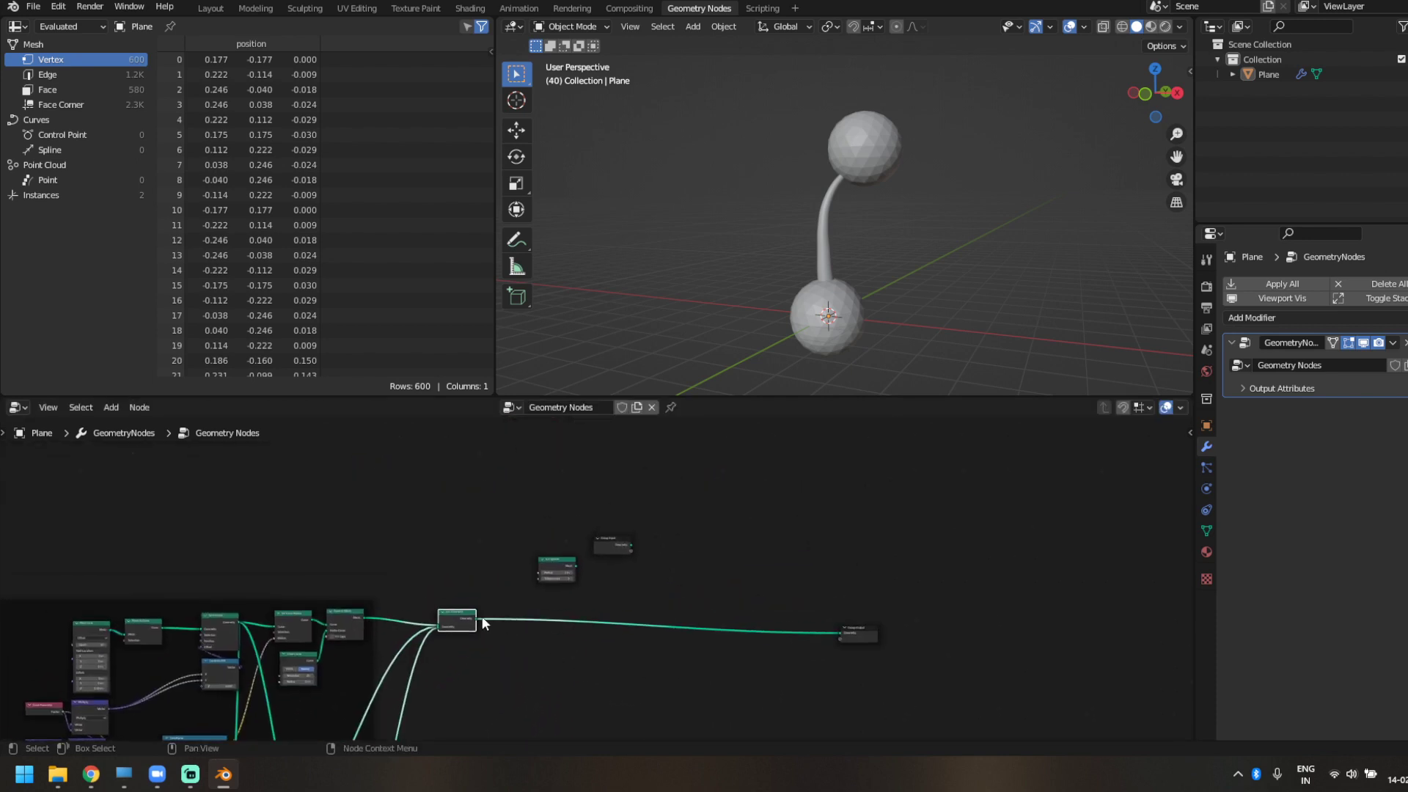
mouse_move(470, 614)
left_mouse_down()
mouse_move(574, 510)
mouse_move(486, 617)
mouse_move(472, 615)
left_mouse_up()
- Place the spare Ico Sphere node above Join Geometry and connect it to Group Output to preview the sphere
scroll(598, 575, "up", 2)
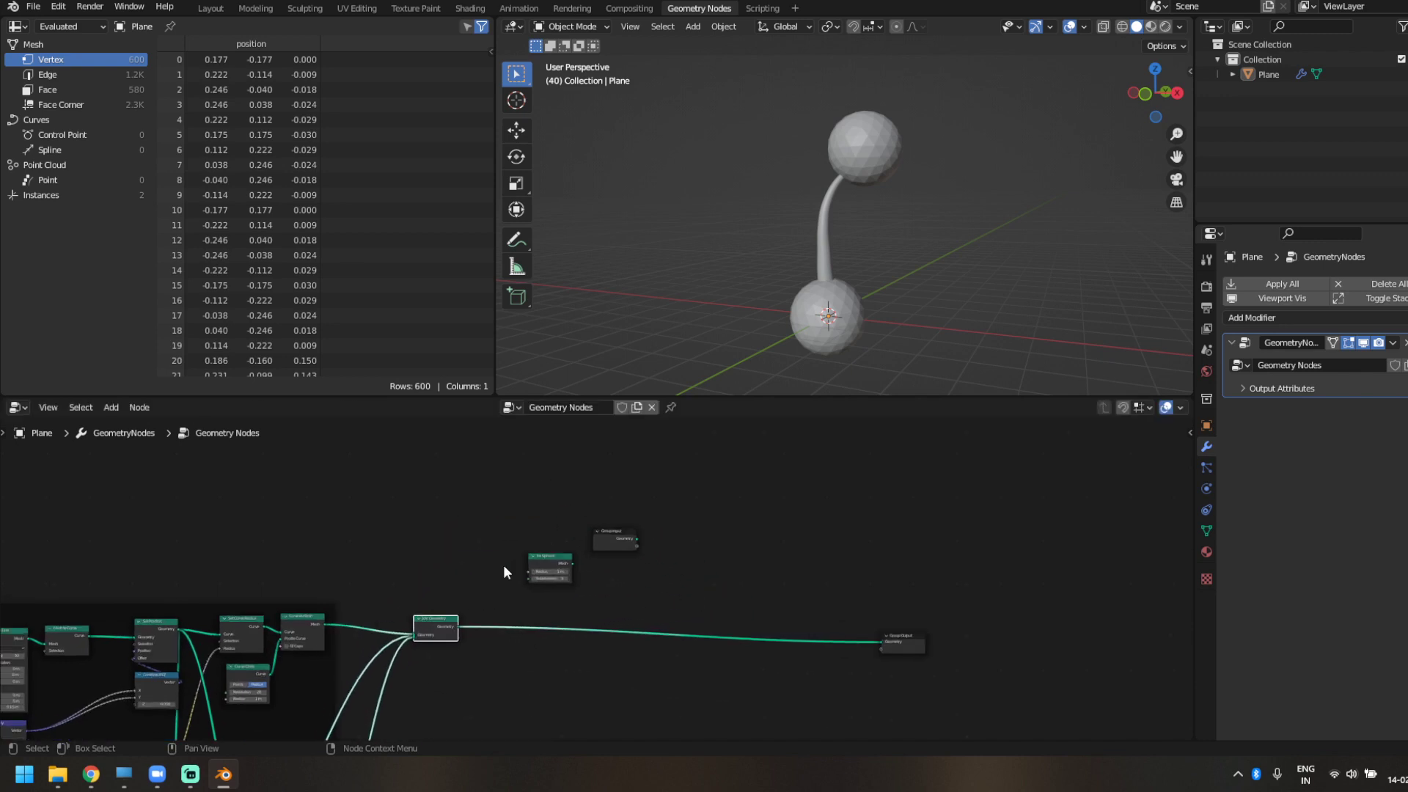
left_click_drag(544, 559, 528, 551)
left_click_drag(422, 539, 425, 541)
left_click(430, 545, "ctrl+shift")
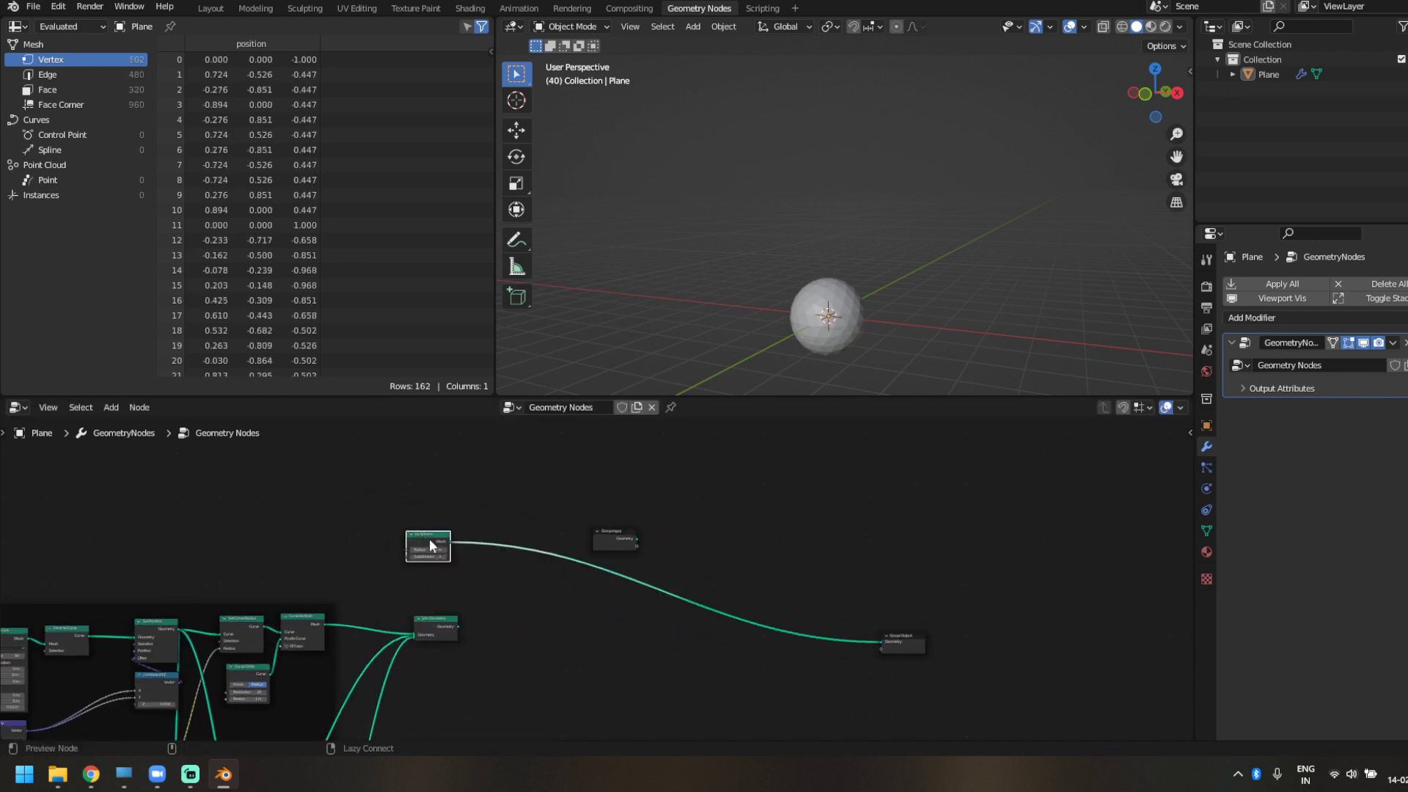
scroll(815, 347, "up", 3)
middle_click_drag(815, 347, 748, 216, "shift")
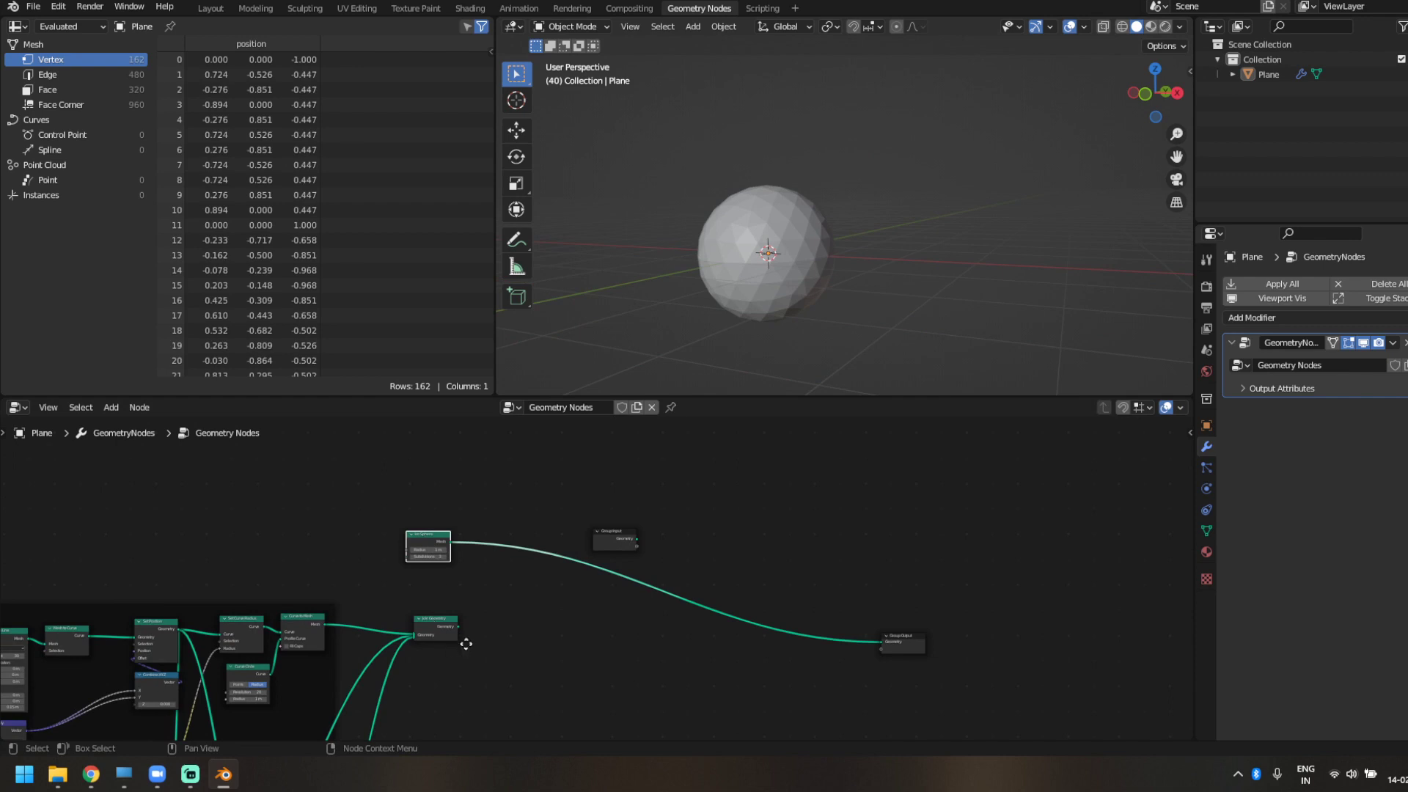
- Move Group Input out of the way and insert an Instance on Points node between the Ico Sphere and Group Output
middle_click_drag(465, 644, 475, 680)
left_click_drag(610, 566, 443, 473)
key("shift+a")
left_click(600, 451)
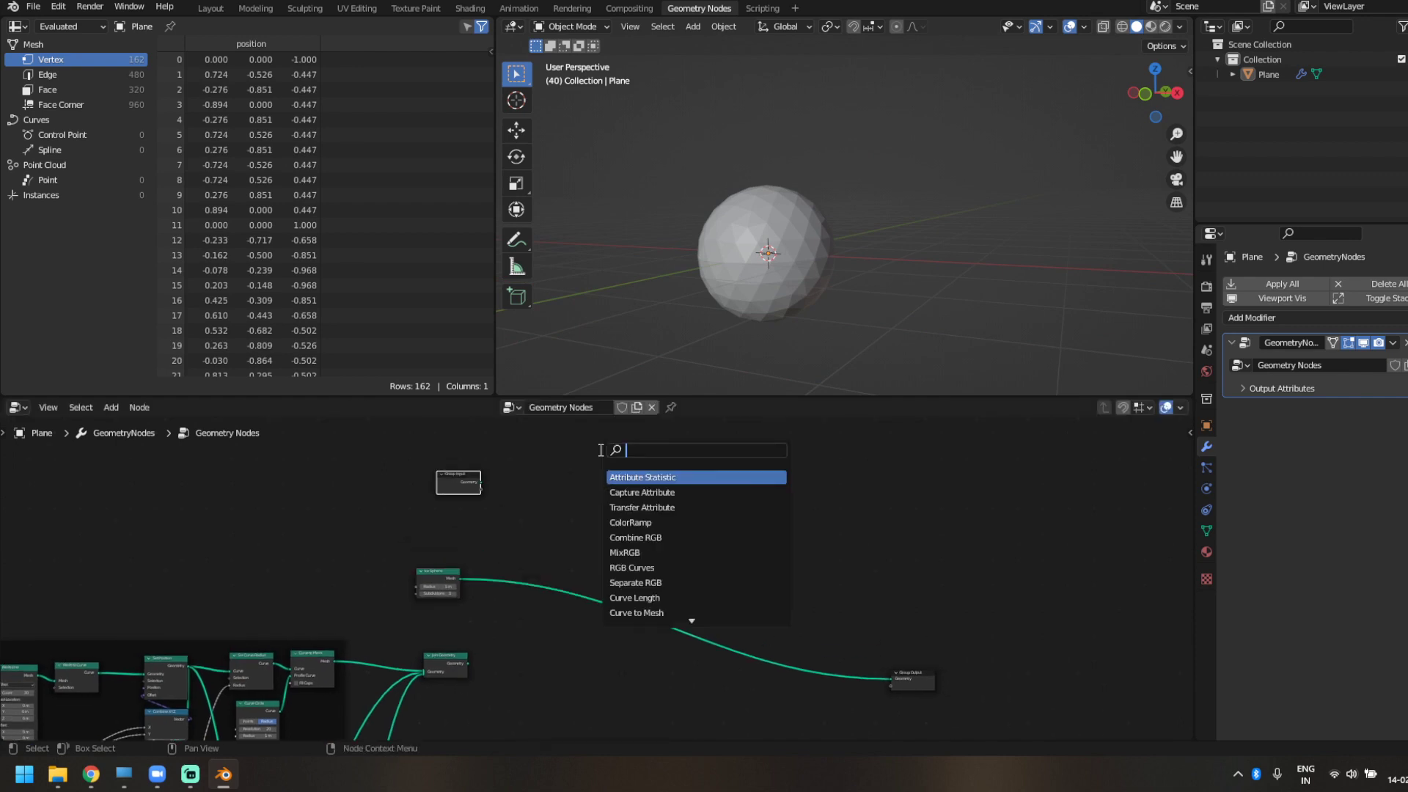
key("Down")
key("Down")
key("Down")
key("Return")
left_click(665, 574)
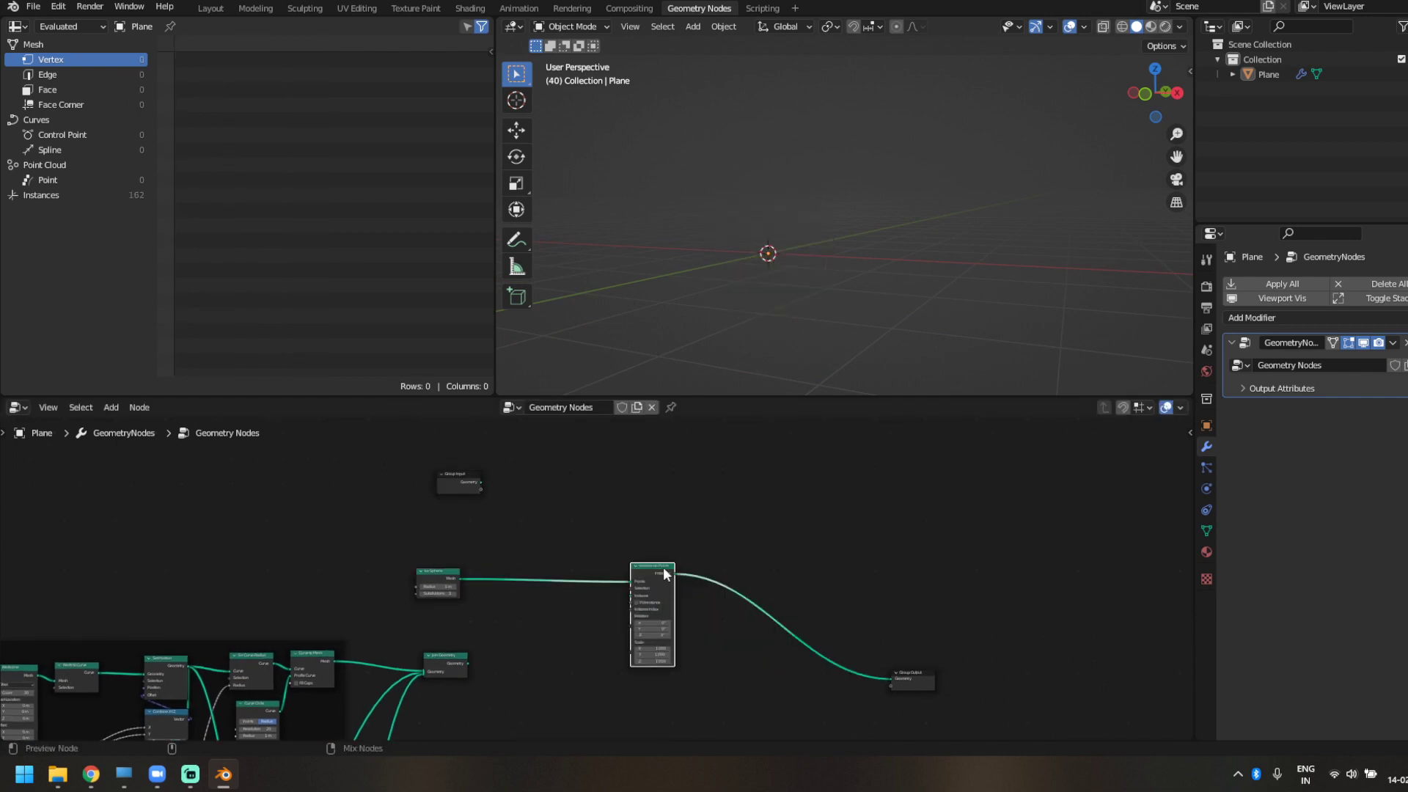
- Merge the Ico Sphere mesh with the Instance on Points output through a Join Geometry node feeding Group Output, and space out the nodes
right_click_drag(455, 580, 447, 572, "ctrl+shift")
left_click_drag(447, 572, 482, 541)
left_click(704, 570)
left_click_drag(716, 576, 728, 536)
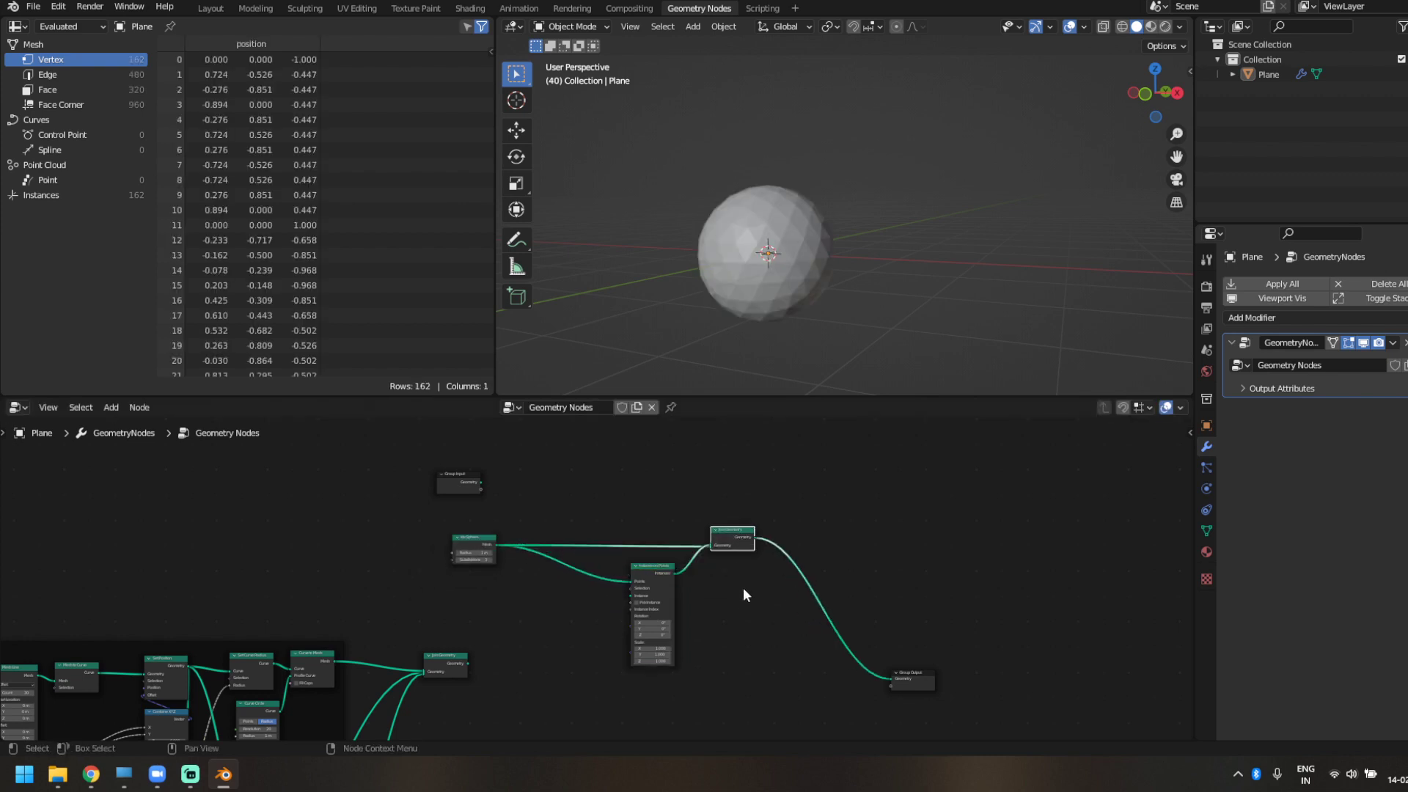
- Connect the tentacle's Join Geometry output to the Instance input of the Instance on Points node
scroll(742, 588, "up", 5)
middle_click_drag(804, 590, 659, 613)
left_click_drag(264, 547, 266, 541)
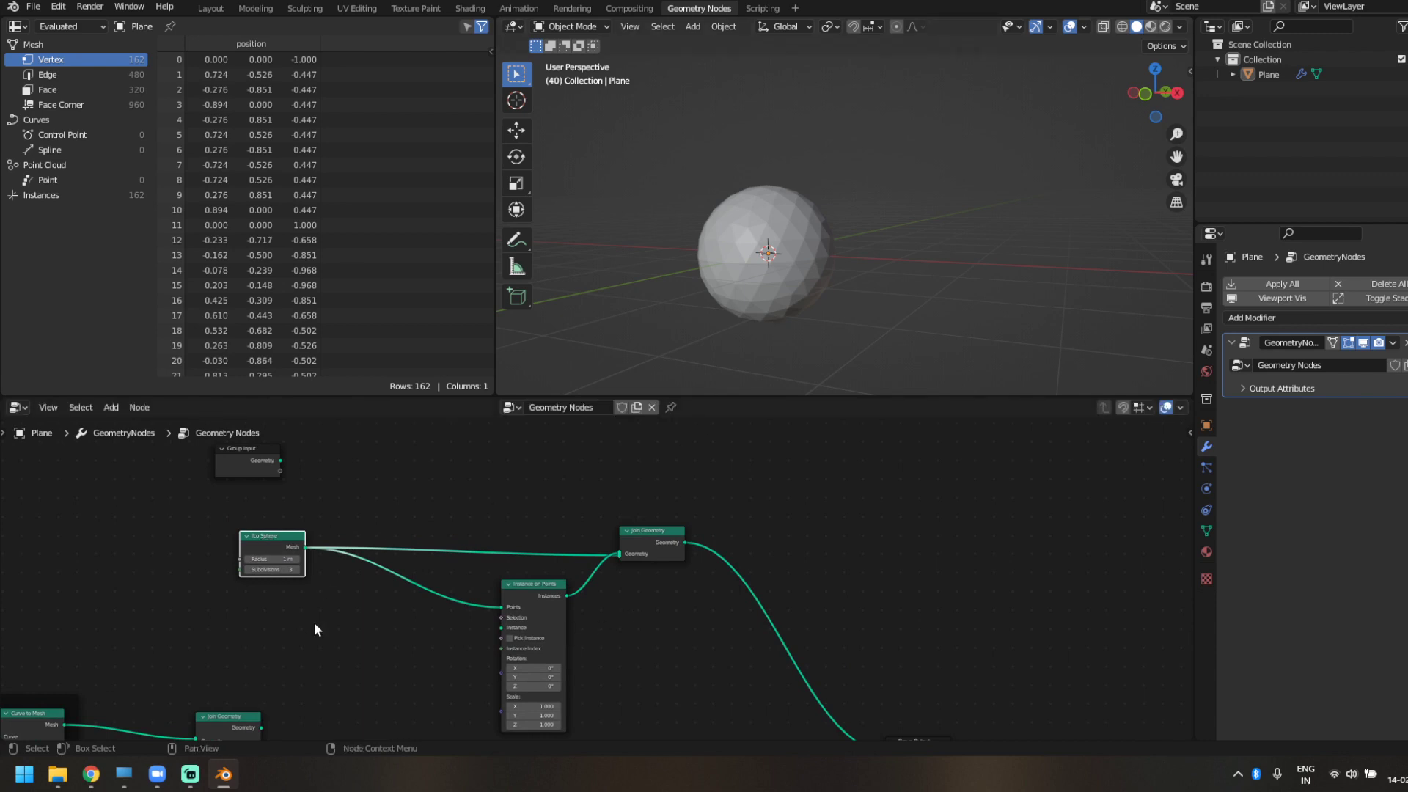
middle_click_drag(314, 624, 368, 550)
left_click_drag(298, 663, 536, 563)
scroll(789, 311, "down", 3)
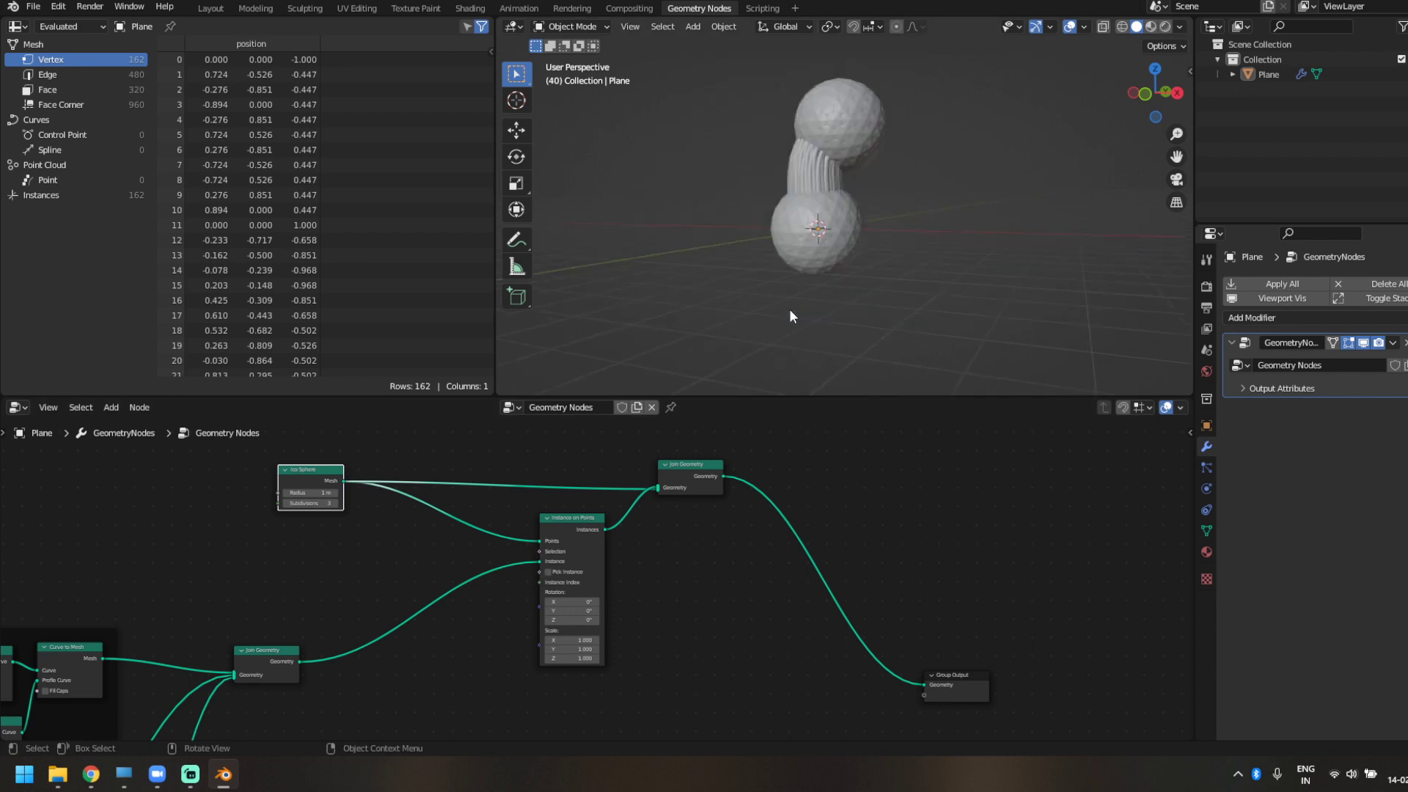
middle_click_drag(789, 311, 900, 317)
- Move the Ico Sphere away and insert a Distribute Points on Faces node between it and the Points input of Instance on Points
middle_click_drag(271, 561, 327, 574)
left_click_drag(390, 489, 299, 494)
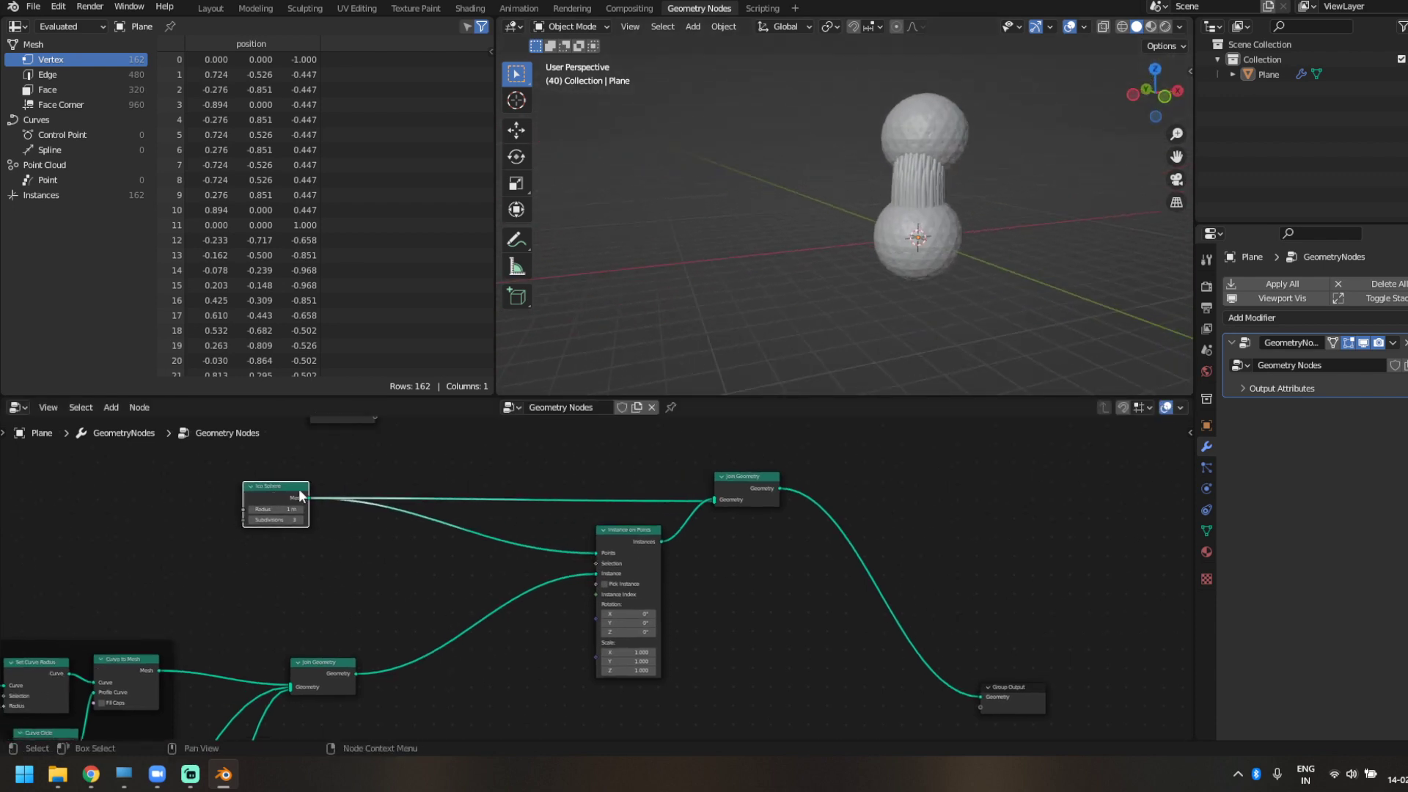
key("shift+a")
left_click(394, 439)
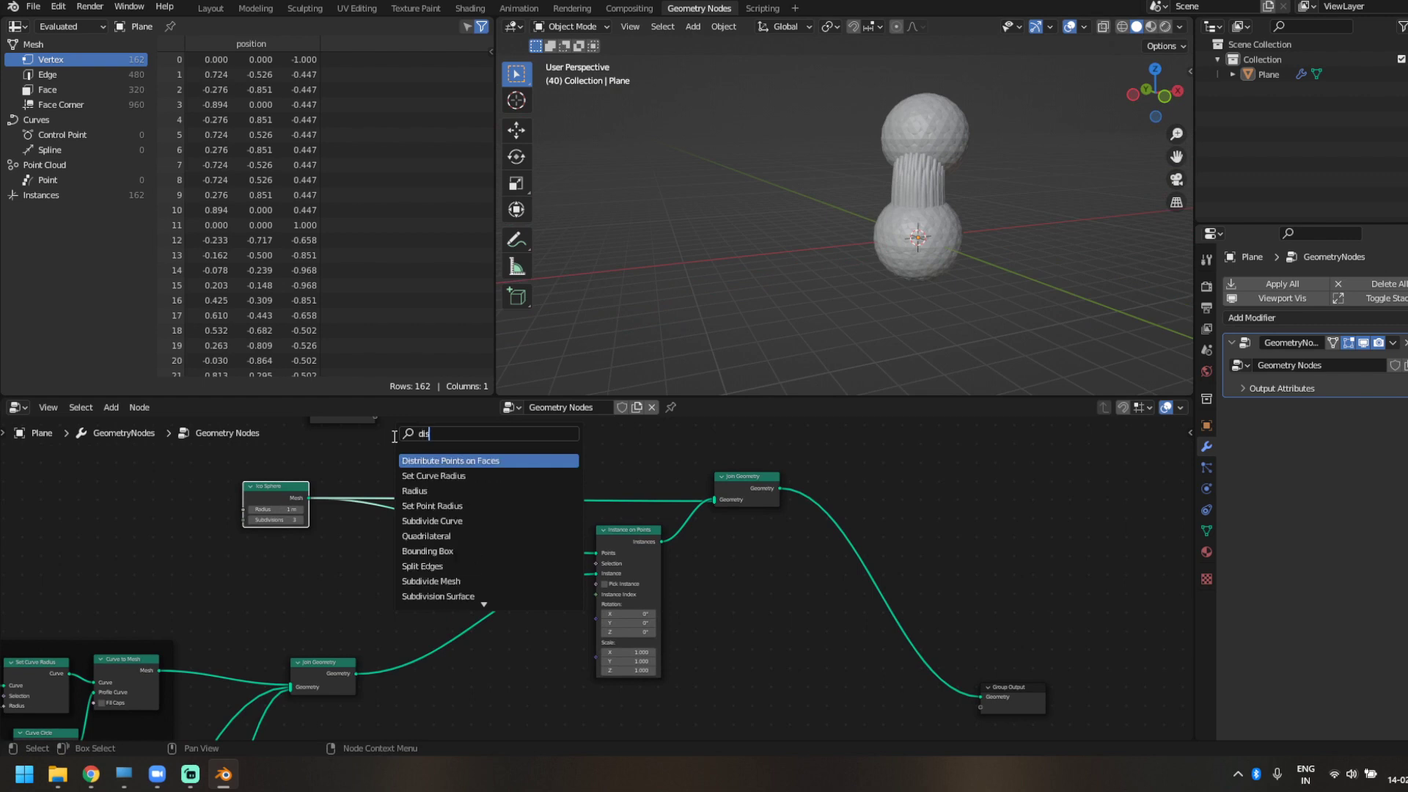
type("dis")
key("Return")
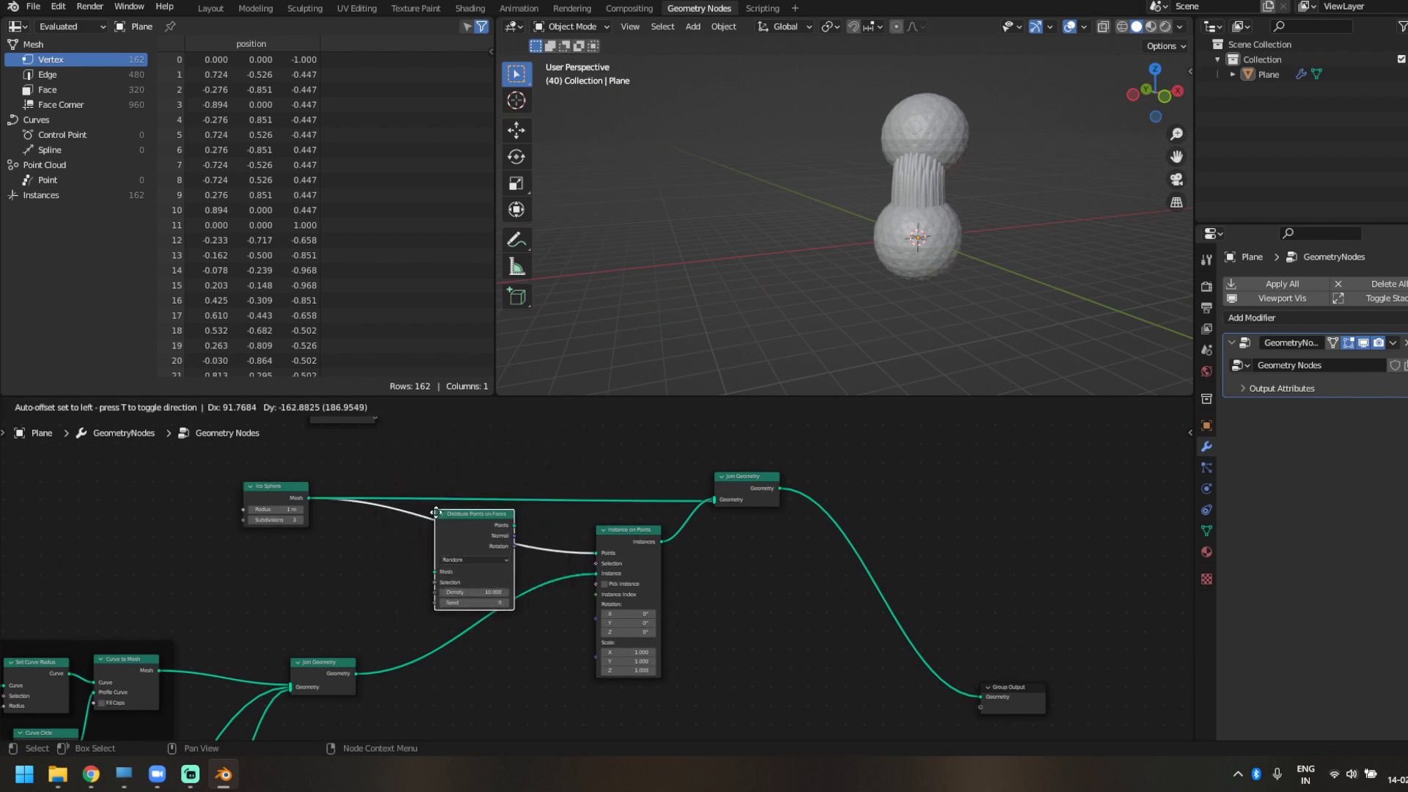
left_click(435, 512)
- Set the Distribute Points on Faces density first to 2 and finally to 3, and move Instance on Points further from it
scroll(544, 669, "up", 1)
type("2")
key("Return")
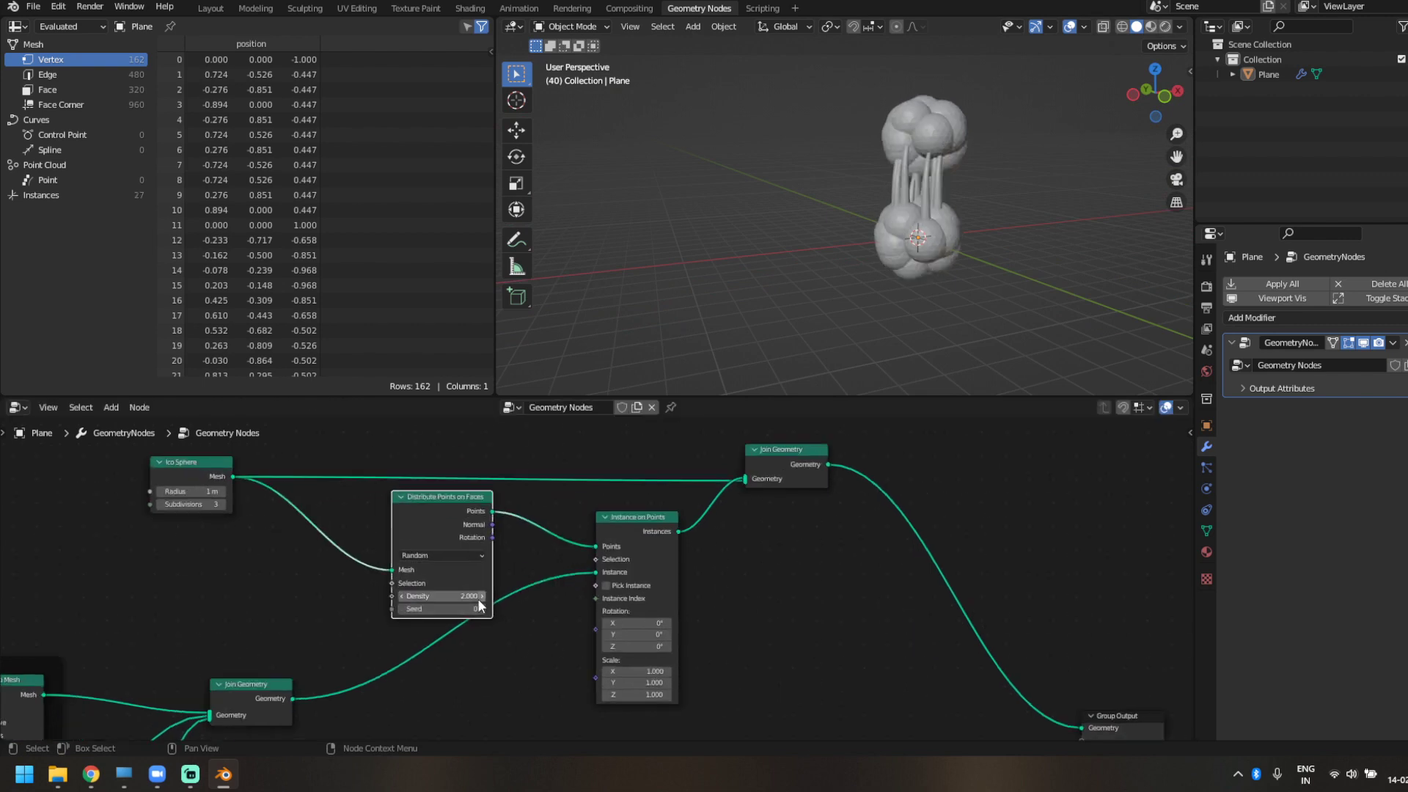
middle_click_drag(907, 273, 821, 277)
scroll(822, 278, "up", 3)
middle_click_drag(733, 653, 780, 601)
left_click_drag(693, 500, 736, 502)
scroll(850, 227, "down", 1)
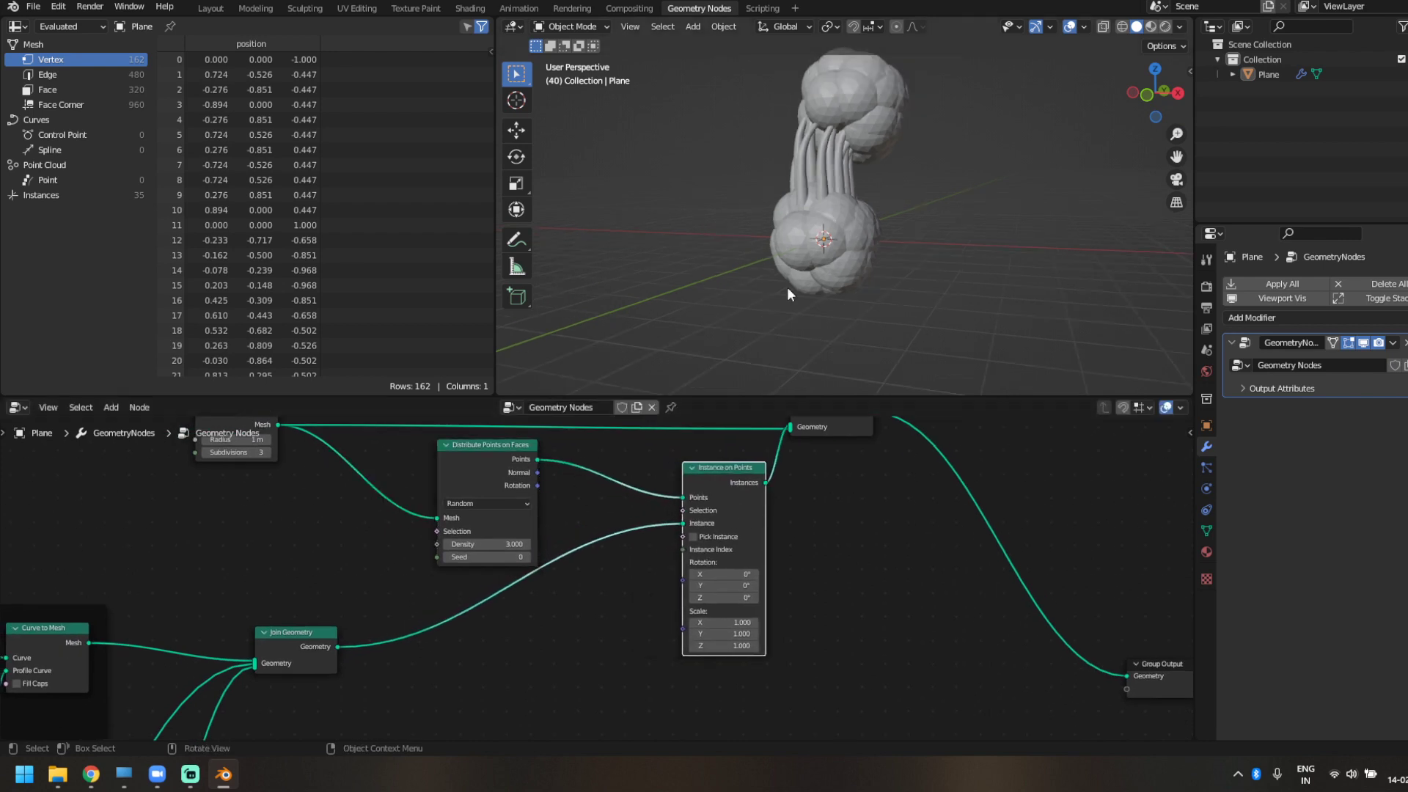
- Draw an annotation stroke outward from the sphere and undo it
left_click(520, 250)
left_click_drag(812, 246, 742, 274)
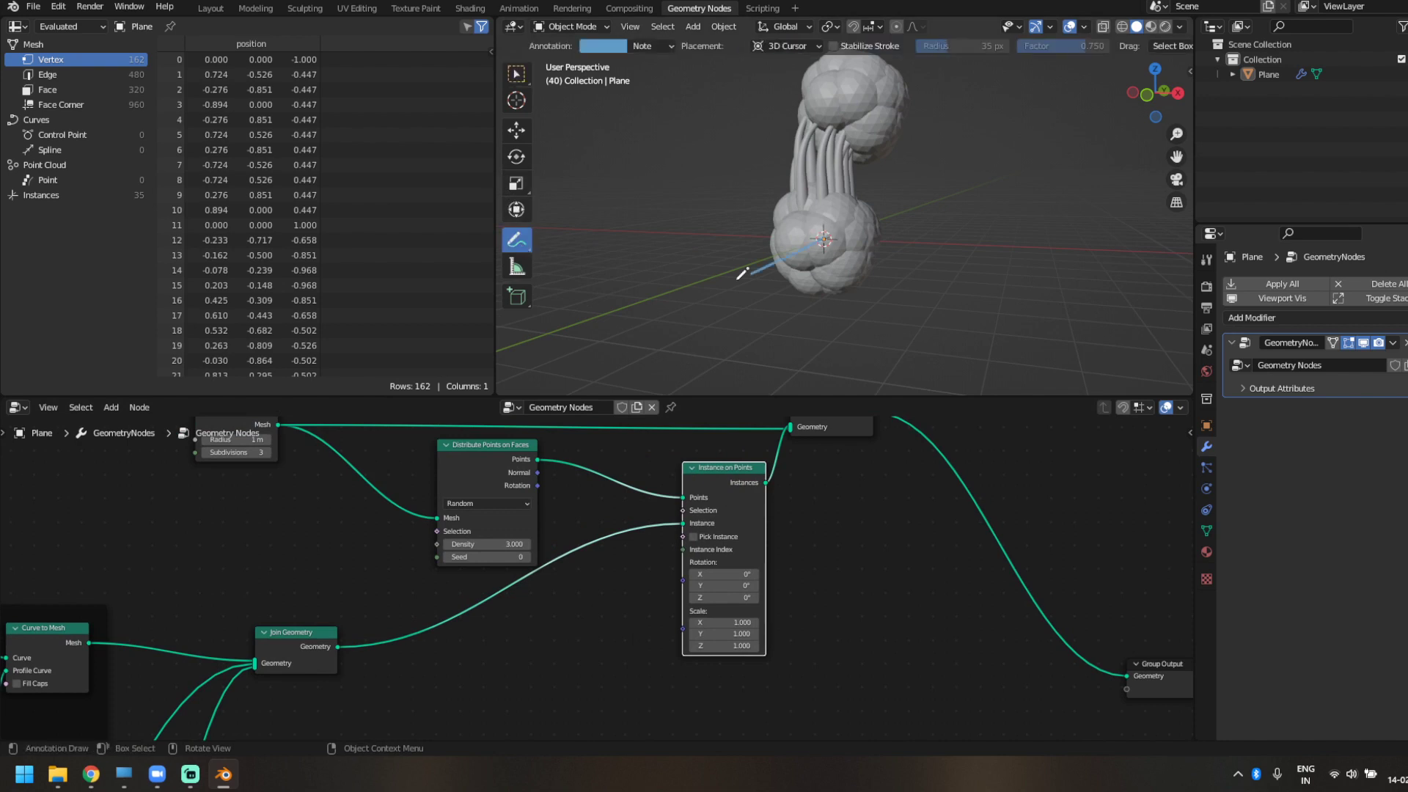
key("ctrl+z")
key("ctrl+z")
- Connect the Rotation output of Distribute Points on Faces to the Rotation input of Instance on Points, and shift the Instance on Points node slightly
middle_click_drag(881, 191, 836, 194)
left_click_drag(538, 485, 689, 672)
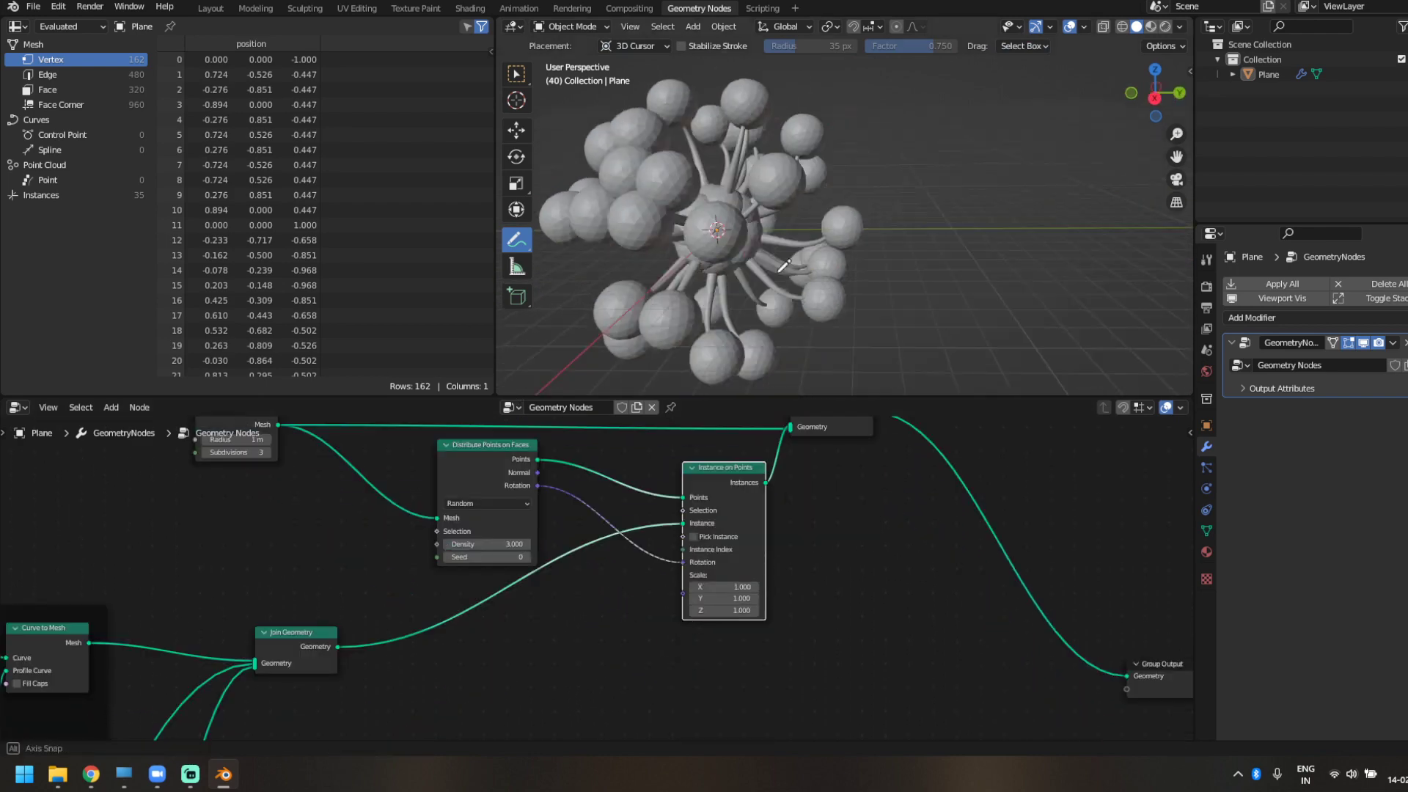
middle_click_drag(779, 271, 917, 287)
scroll(925, 215, "down", 4)
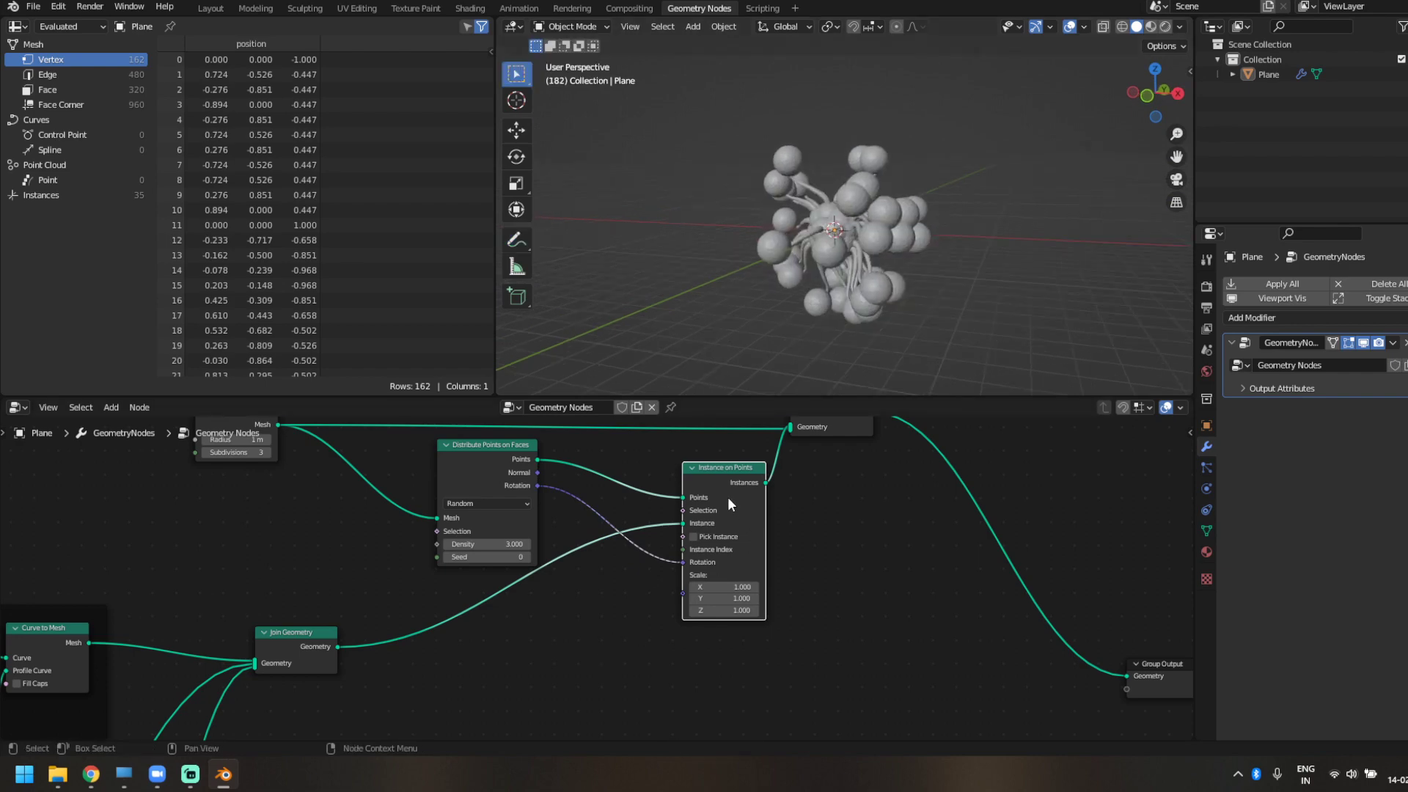
left_click_drag(729, 498, 750, 505)
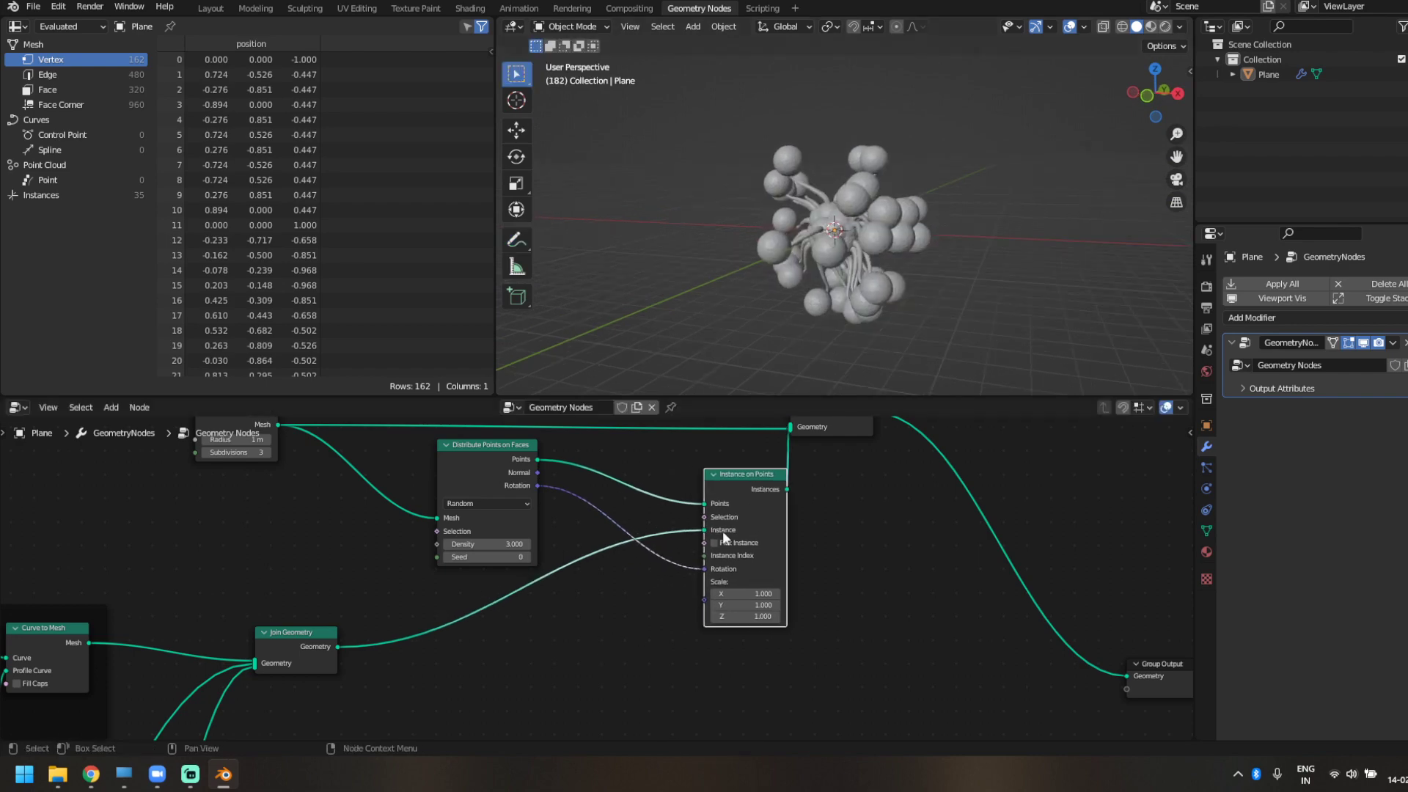
- Reduce the radius of the Ico Sphere in the tentacle-tip frame to about 0.4 m
middle_click_drag(498, 665, 503, 659)
scroll(542, 585, "down", 4)
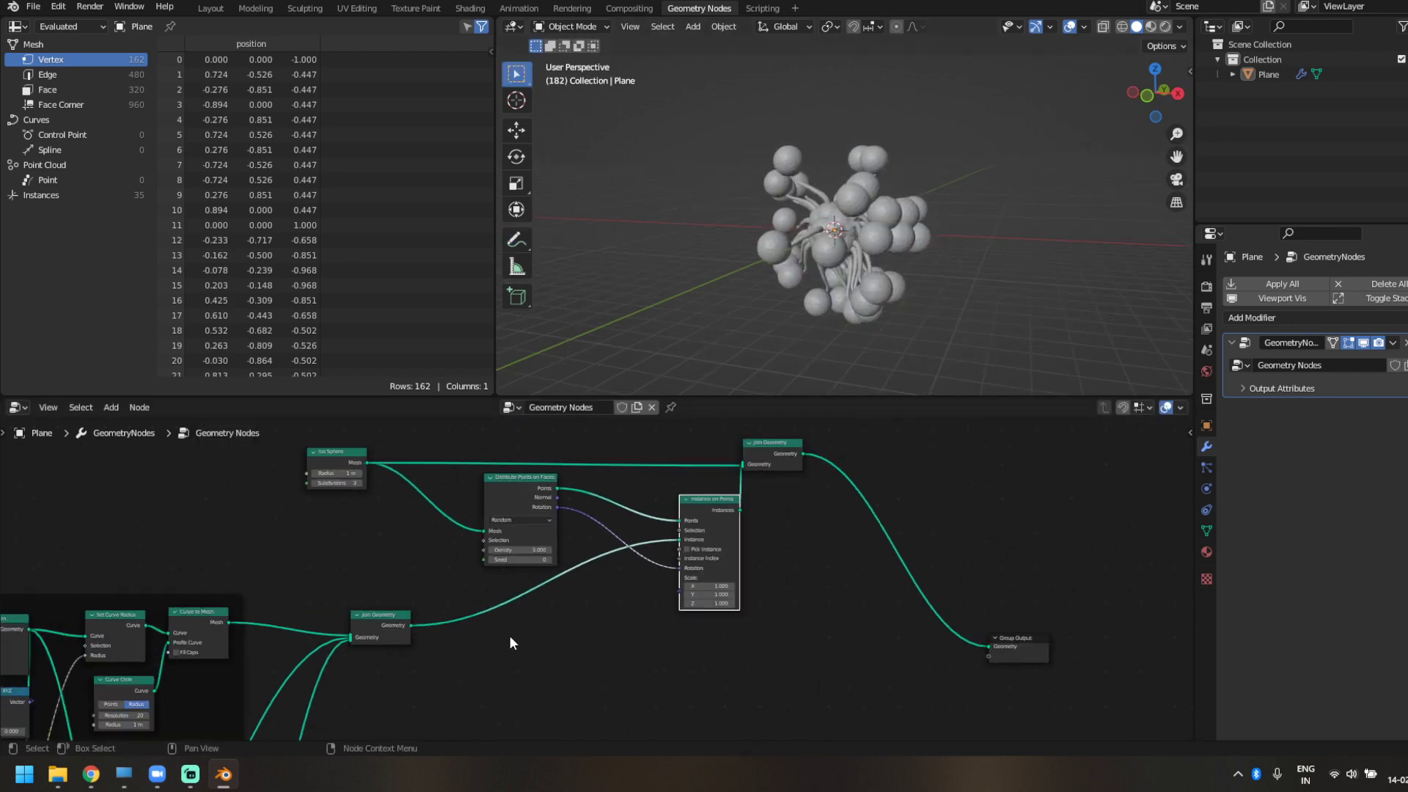
middle_click_drag(165, 733, 499, 543)
scroll(499, 543, "up", 14)
scroll(789, 151, "up", 3)
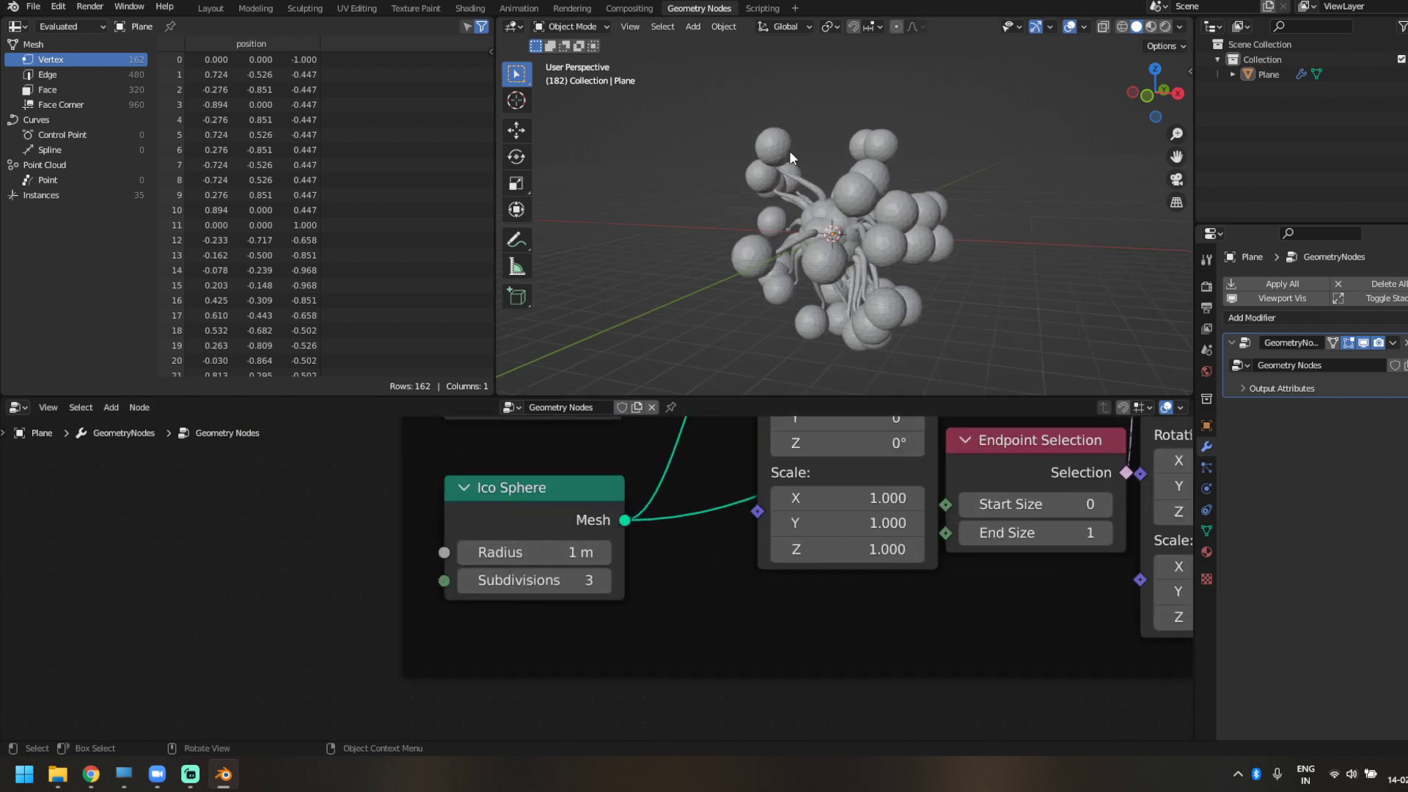
left_click_drag(543, 552, 434, 551)
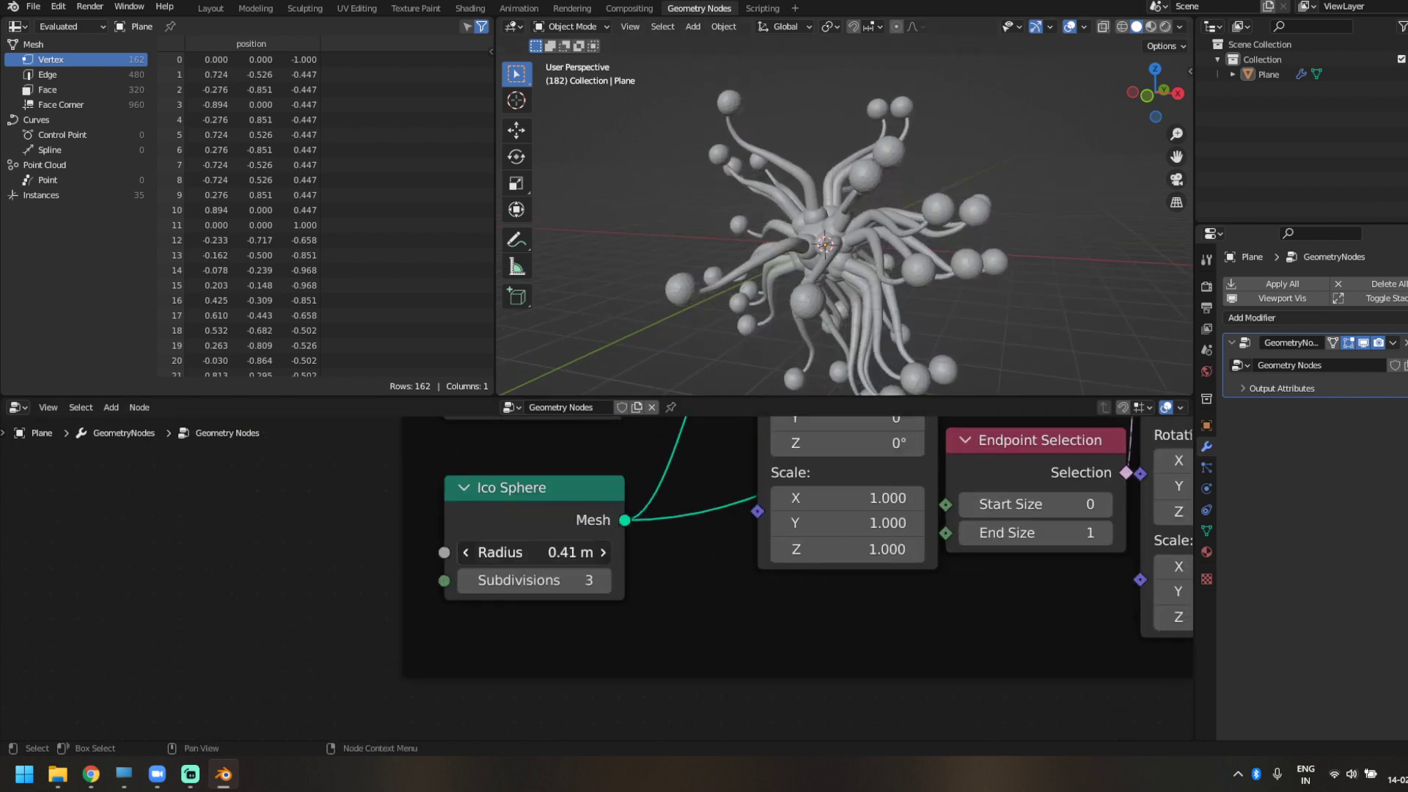
- Examine the tentacles, their tip spheres and their bases around the central sphere
middle_click_drag(859, 201, 838, 223)
scroll(933, 557, "down", 4)
middle_click_drag(932, 556, 435, 739)
scroll(790, 301, "down", 8)
scroll(809, 525, "down", 5)
middle_click_drag(809, 418, 796, 450)
scroll(843, 279, "up", 8)
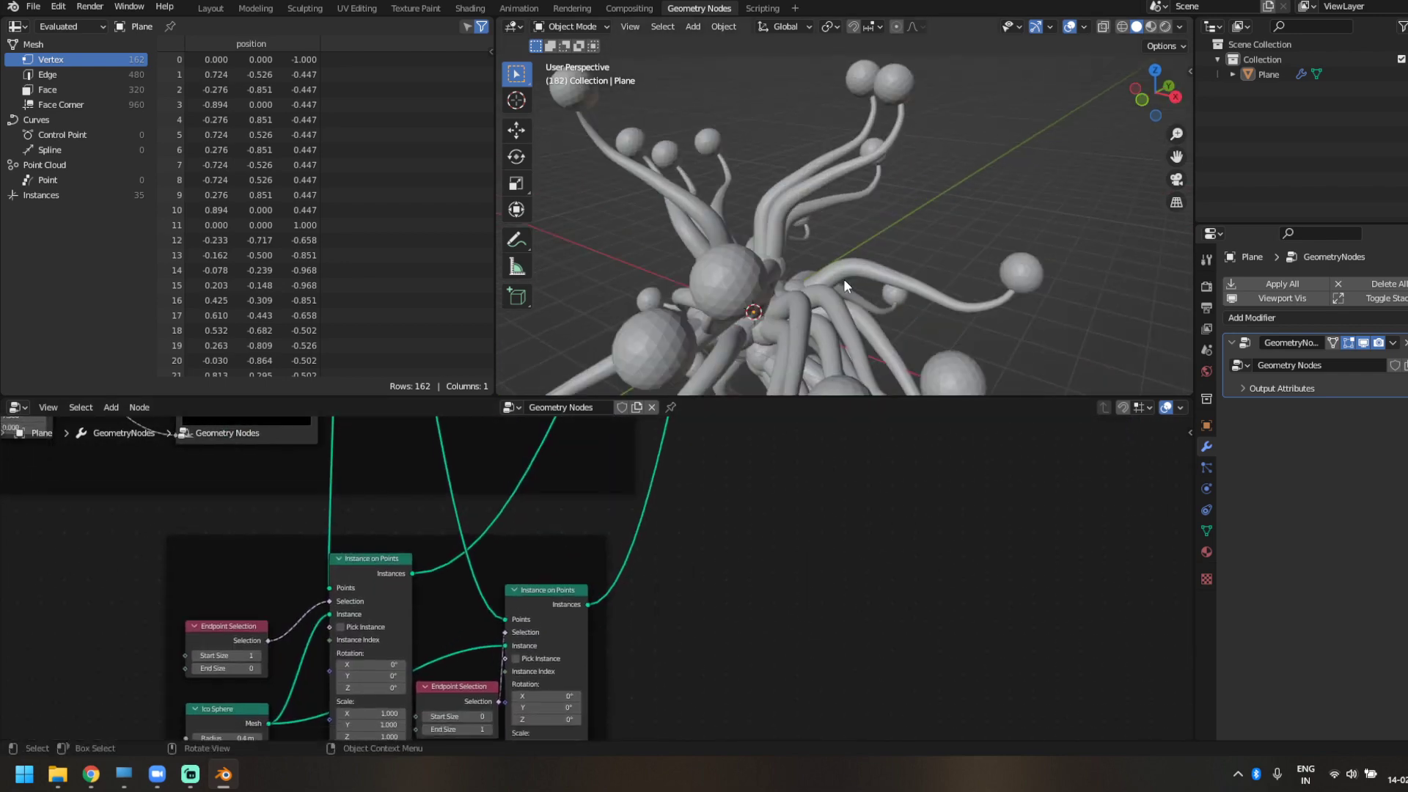
middle_click_drag(843, 279, 892, 261)
scroll(720, 666, "down", 5)
- Add a Random Value node below Distribute Points on Faces and connect it to the Scale input of Instance on Points
middle_click_drag(720, 666, 667, 602)
middle_click_drag(752, 613, 708, 747)
middle_click_drag(689, 538, 598, 517)
key("shift+a")
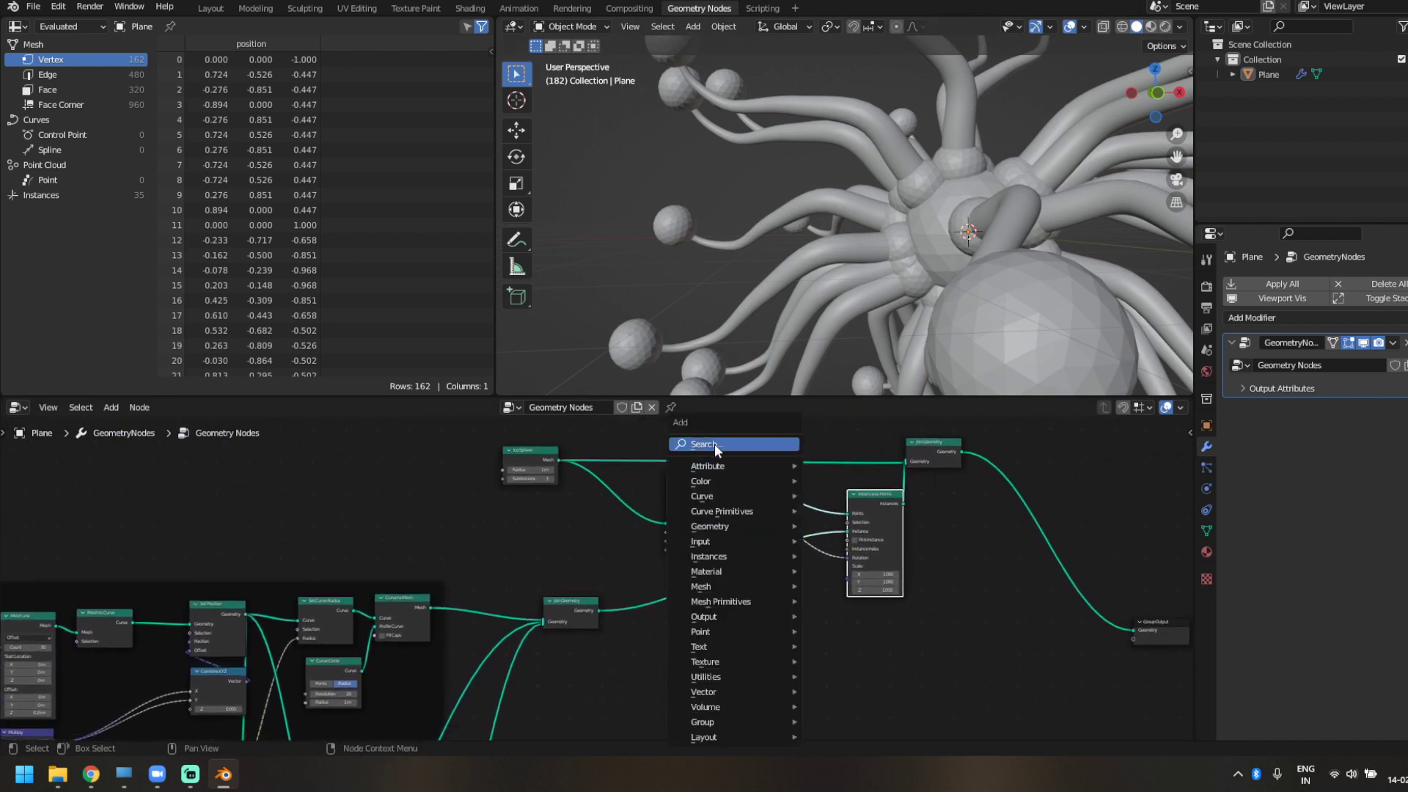
type("rand")
key("Return")
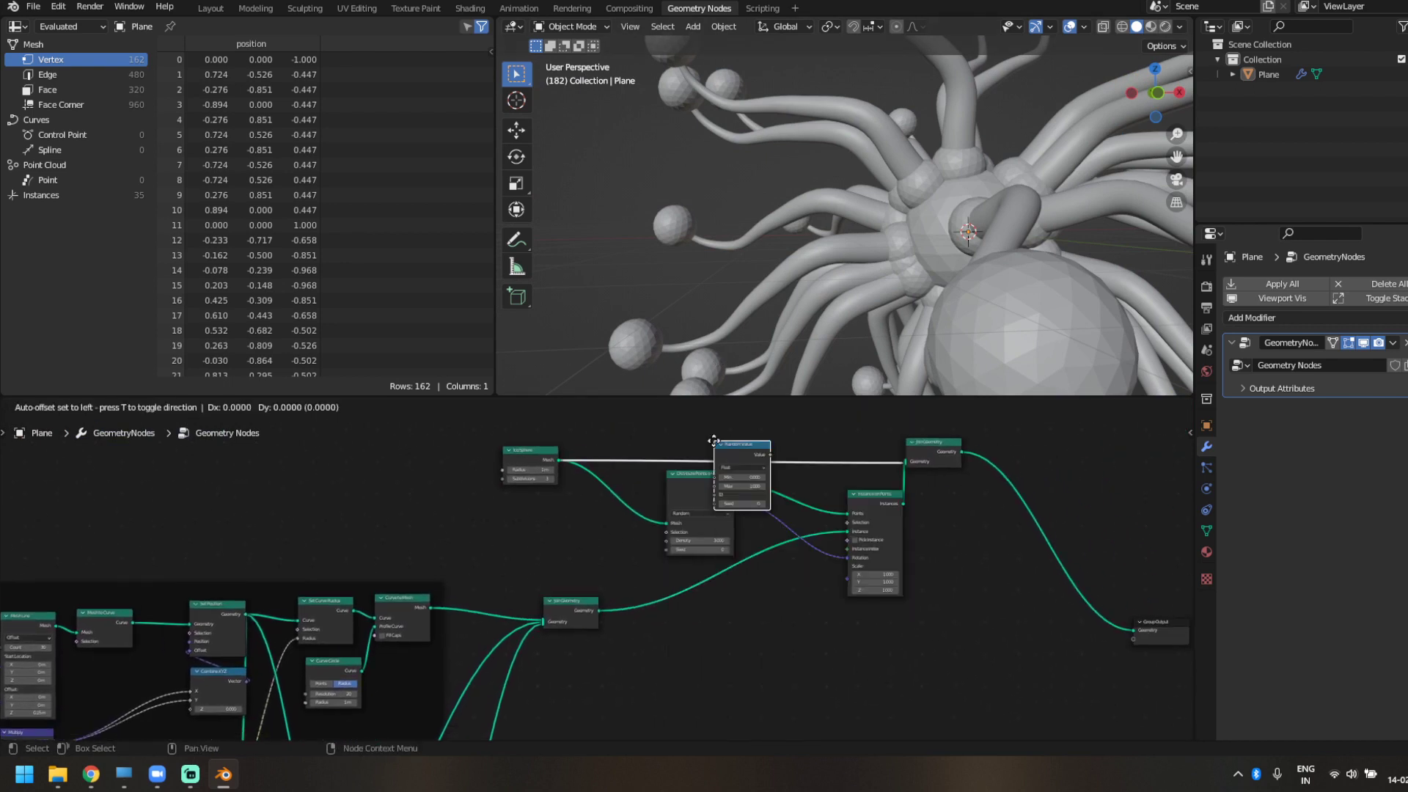
left_click(695, 645)
scroll(639, 632, "up", 3)
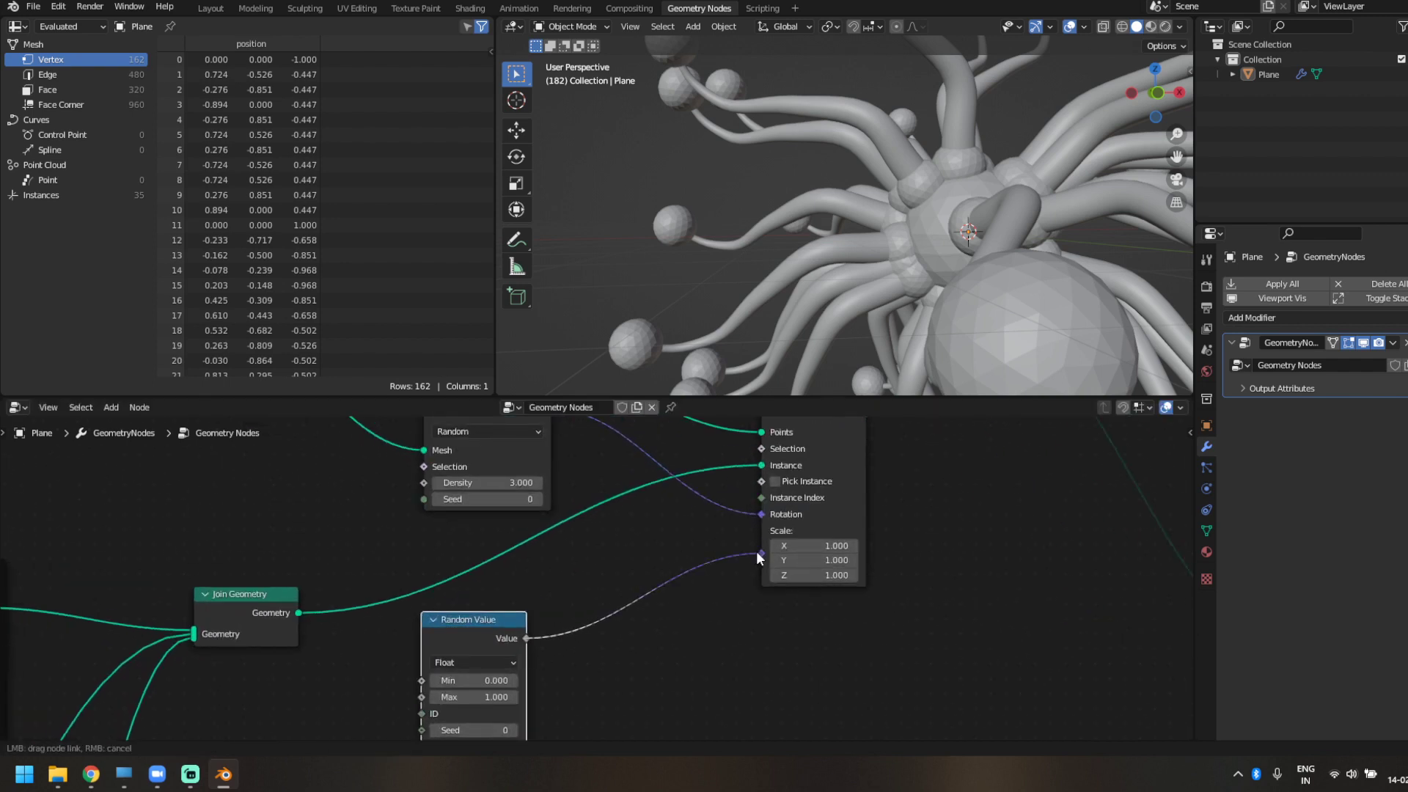
left_click_drag(757, 553, 761, 554)
scroll(895, 257, "down", 6)
middle_click_drag(895, 257, 953, 239)
- Try a different Max value on the Random Value node that drives the instance scale
scroll(953, 239, "up", 3)
middle_click_drag(514, 726, 573, 644)
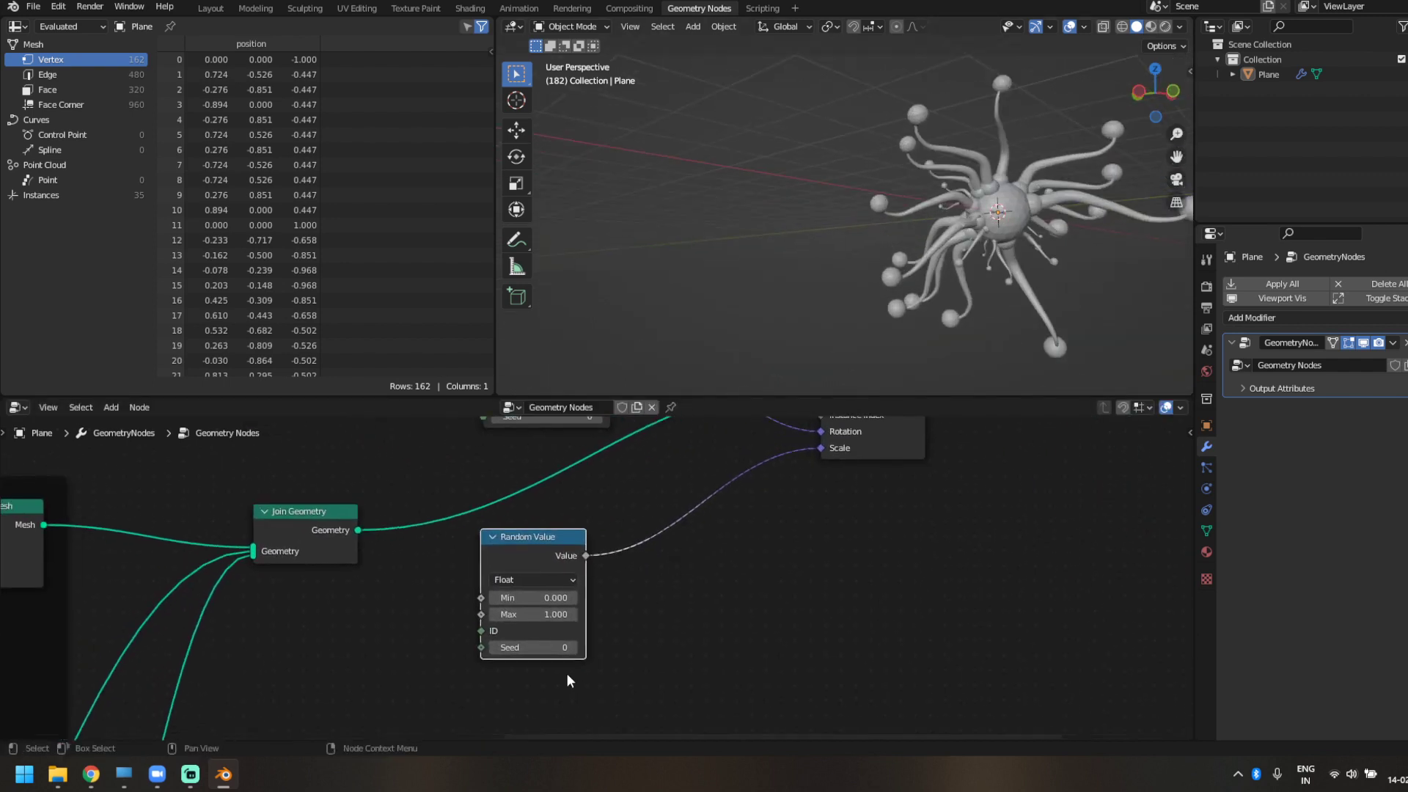
scroll(567, 674, "up", 3)
mouse_move(559, 618)
left_mouse_down()
mouse_move(575, 618)
mouse_move(441, 618)
mouse_move(583, 620)
left_mouse_up()
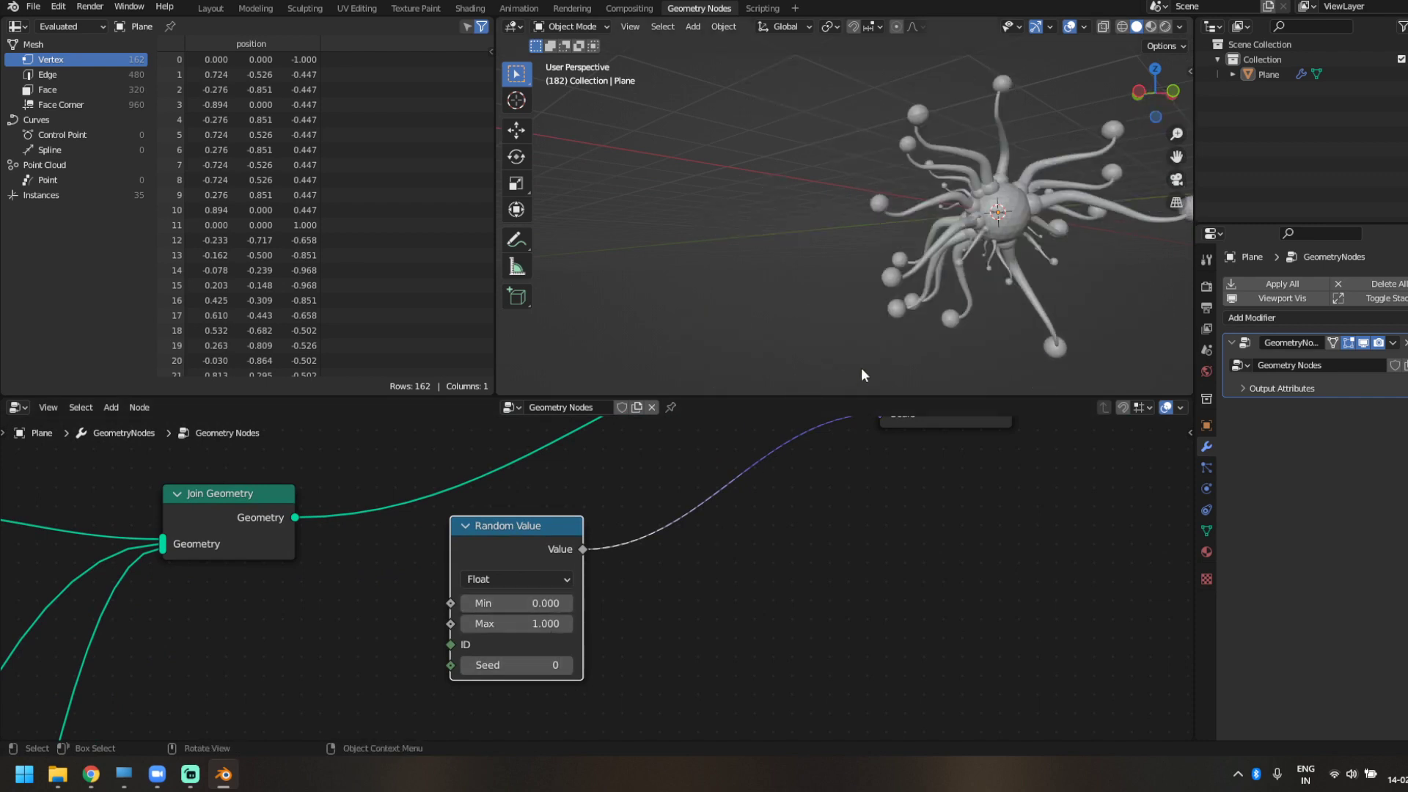
- Set the seed of the Distribute Points on Faces node to -7
middle_click_drag(861, 367, 829, 396)
scroll(697, 611, "down", 2)
middle_click_drag(994, 330, 1015, 350)
middle_click_drag(668, 554, 694, 651)
left_click_drag(577, 526, 550, 526)
scroll(977, 579, "down", 3)
scroll(976, 578, "up", 1)
middle_click_drag(864, 549, 726, 595)
- Play the animation and examine the moving tentacles from different sides, then stop playback
middle_click_drag(1007, 235, 816, 250)
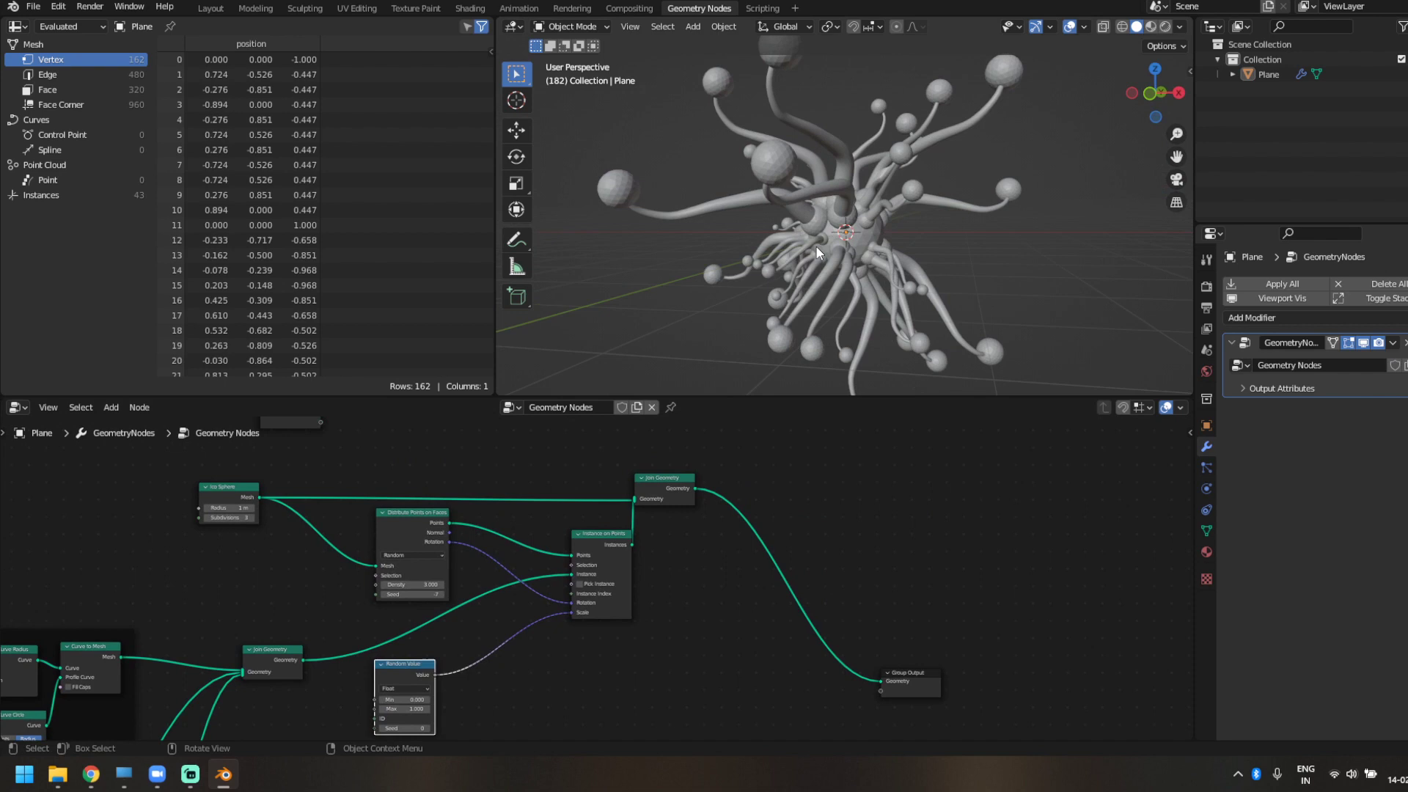
key("space")
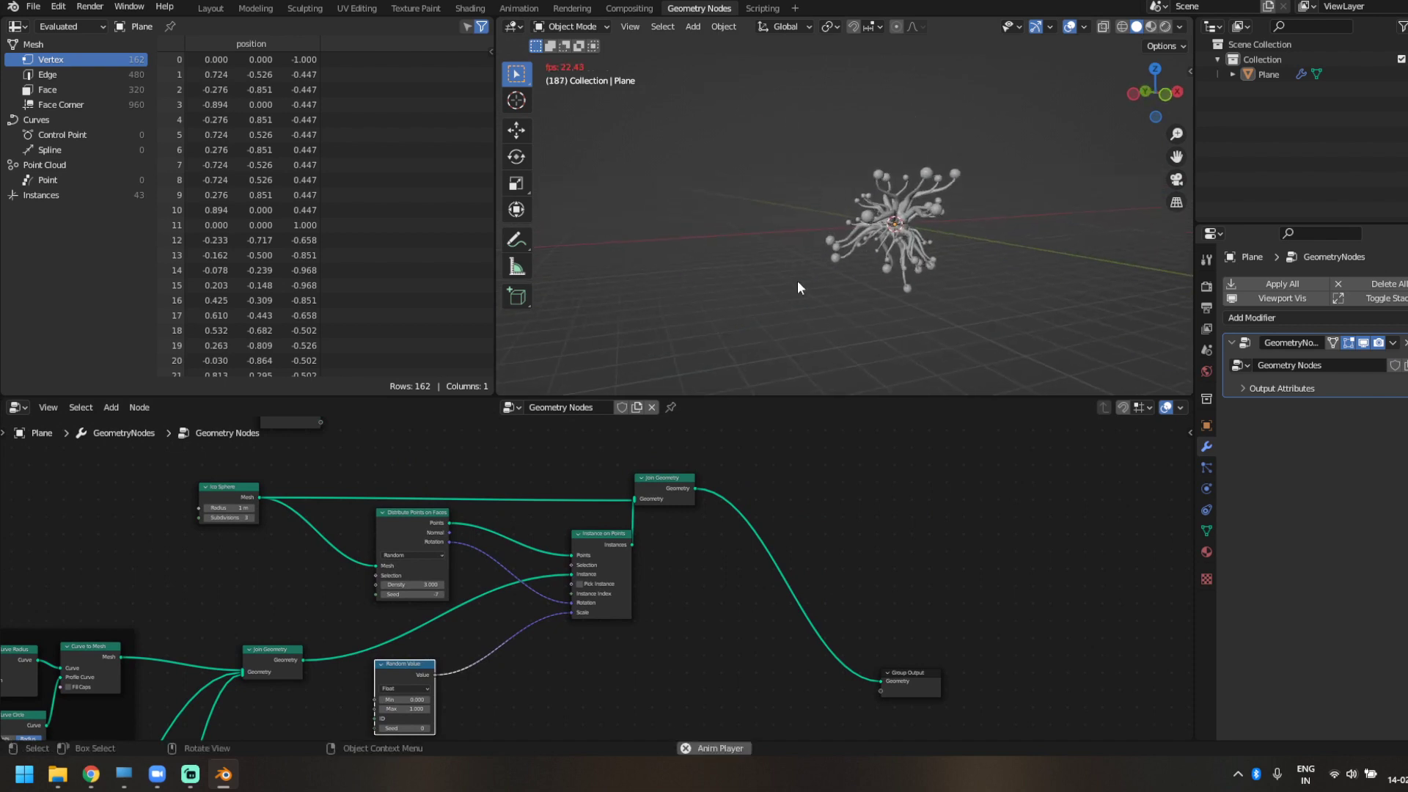
middle_click_drag(794, 281, 690, 282)
scroll(690, 281, "down", 4)
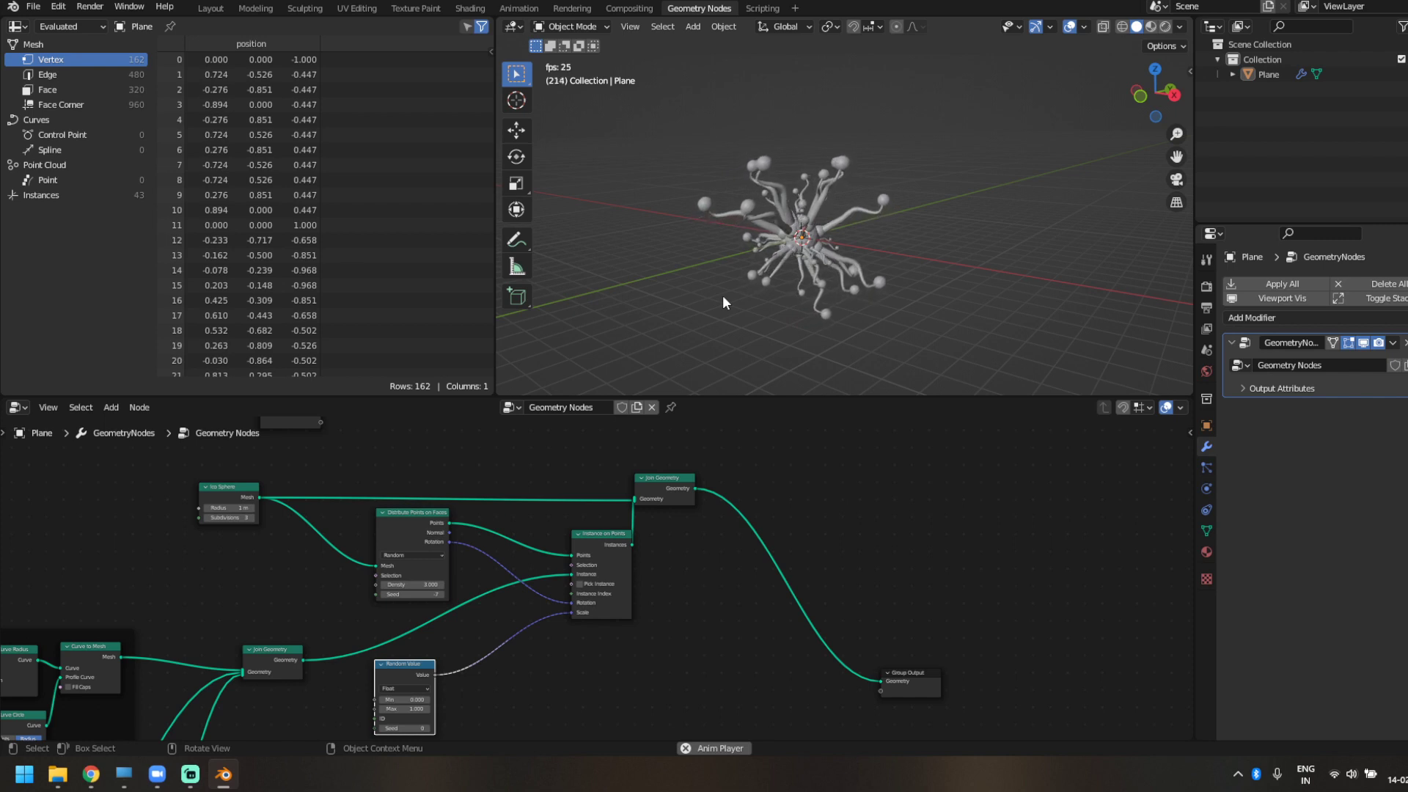
key("space")
- Move Instance on Points back and insert a Rotate Instances node between it and Join Geometry
scroll(598, 583, "up", 2)
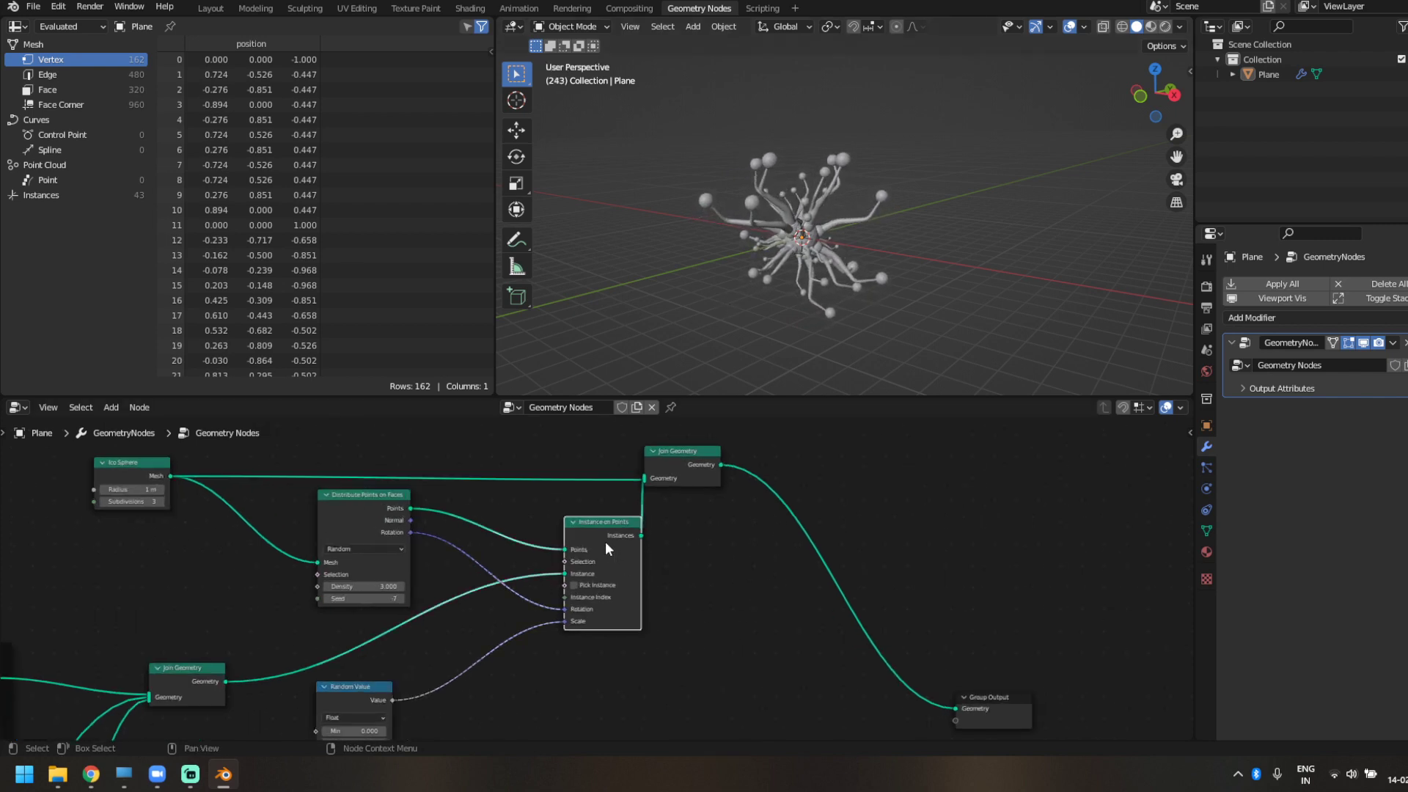
left_click_drag(605, 541, 521, 536)
key("shift+a")
left_click(550, 427)
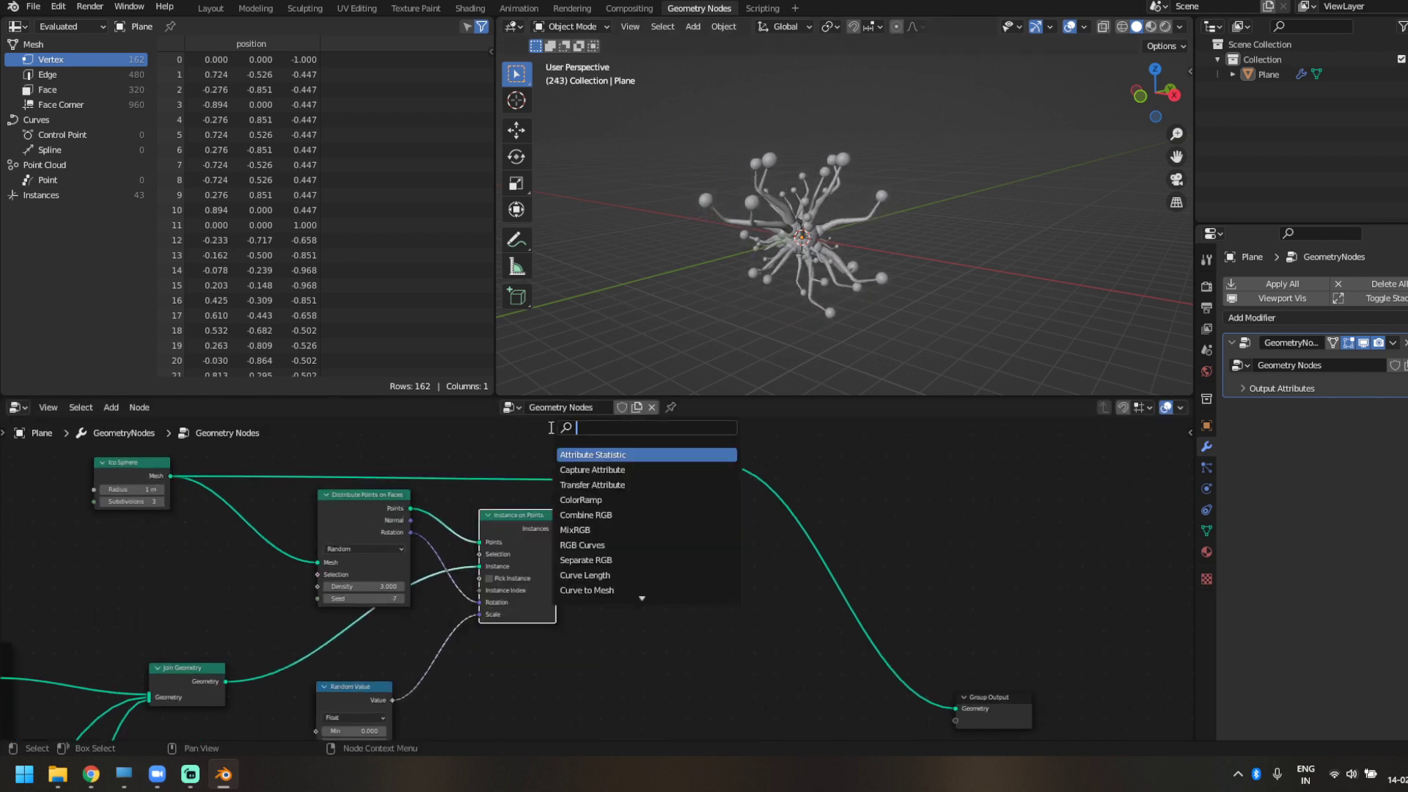
type("roata")
key("Down")
key("Down")
key("Return")
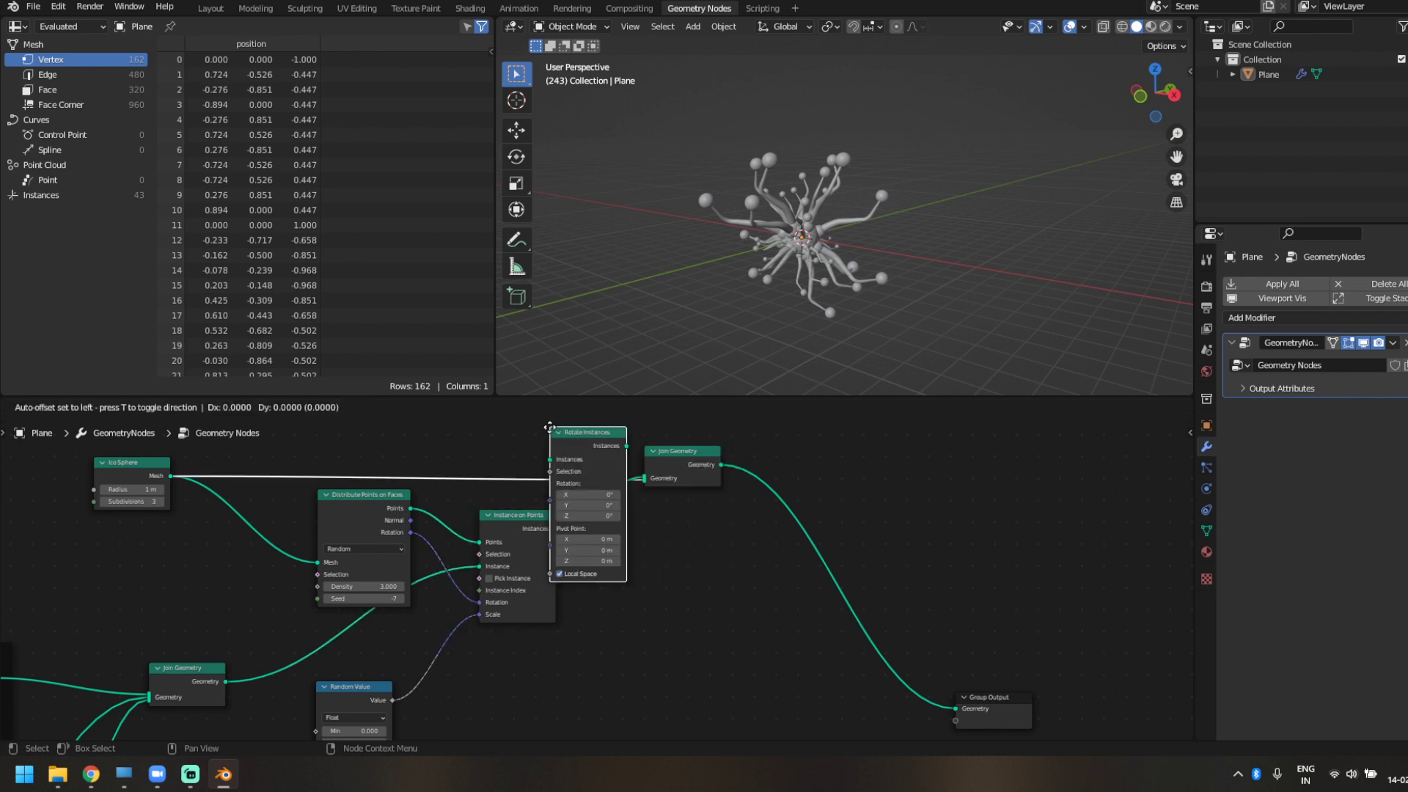
left_click(561, 528)
- Duplicate the Random Value node, switch the copy to Vector, and connect it to the Rotation input of Rotate Instances
middle_click_drag(461, 701, 519, 607)
left_click(351, 607)
key("shift+d")
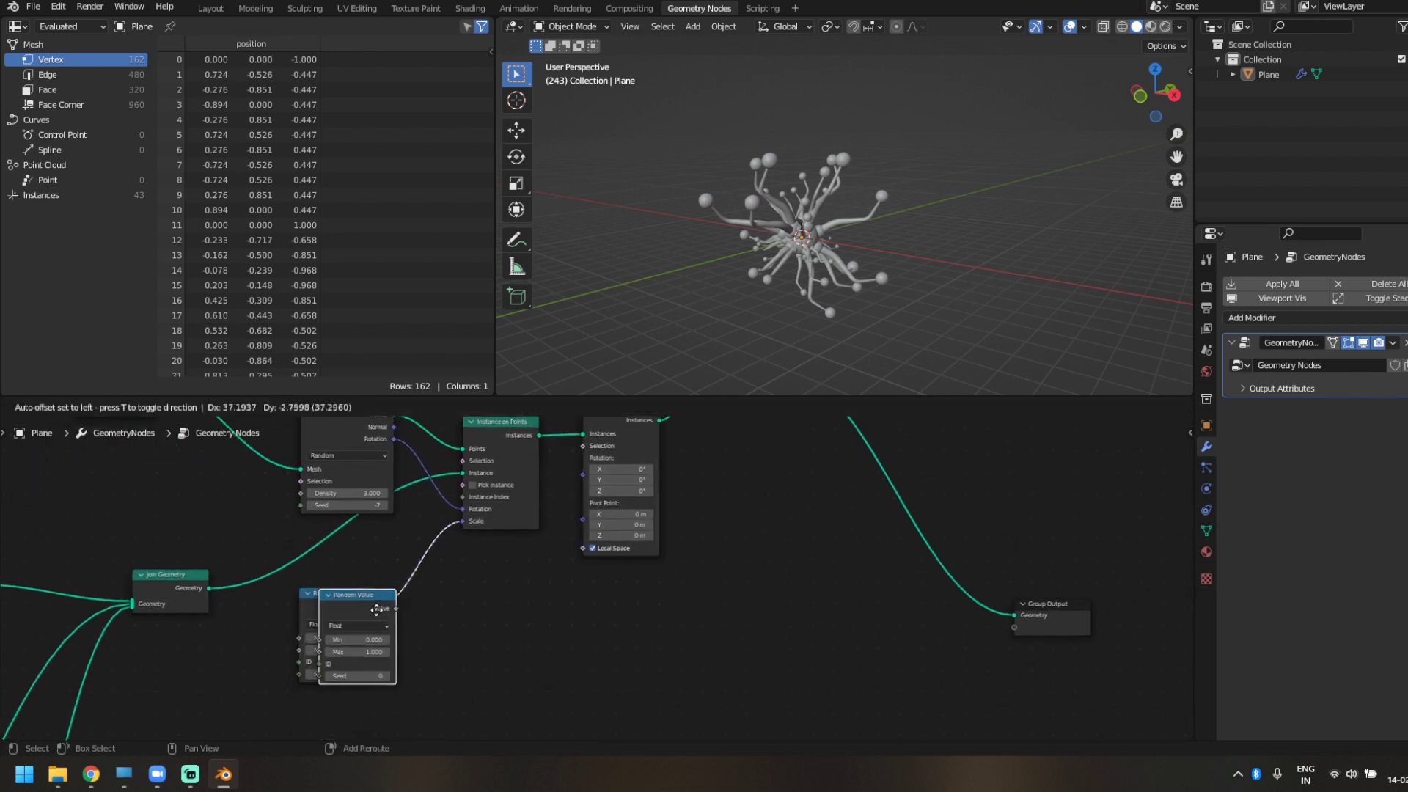
left_click(552, 597)
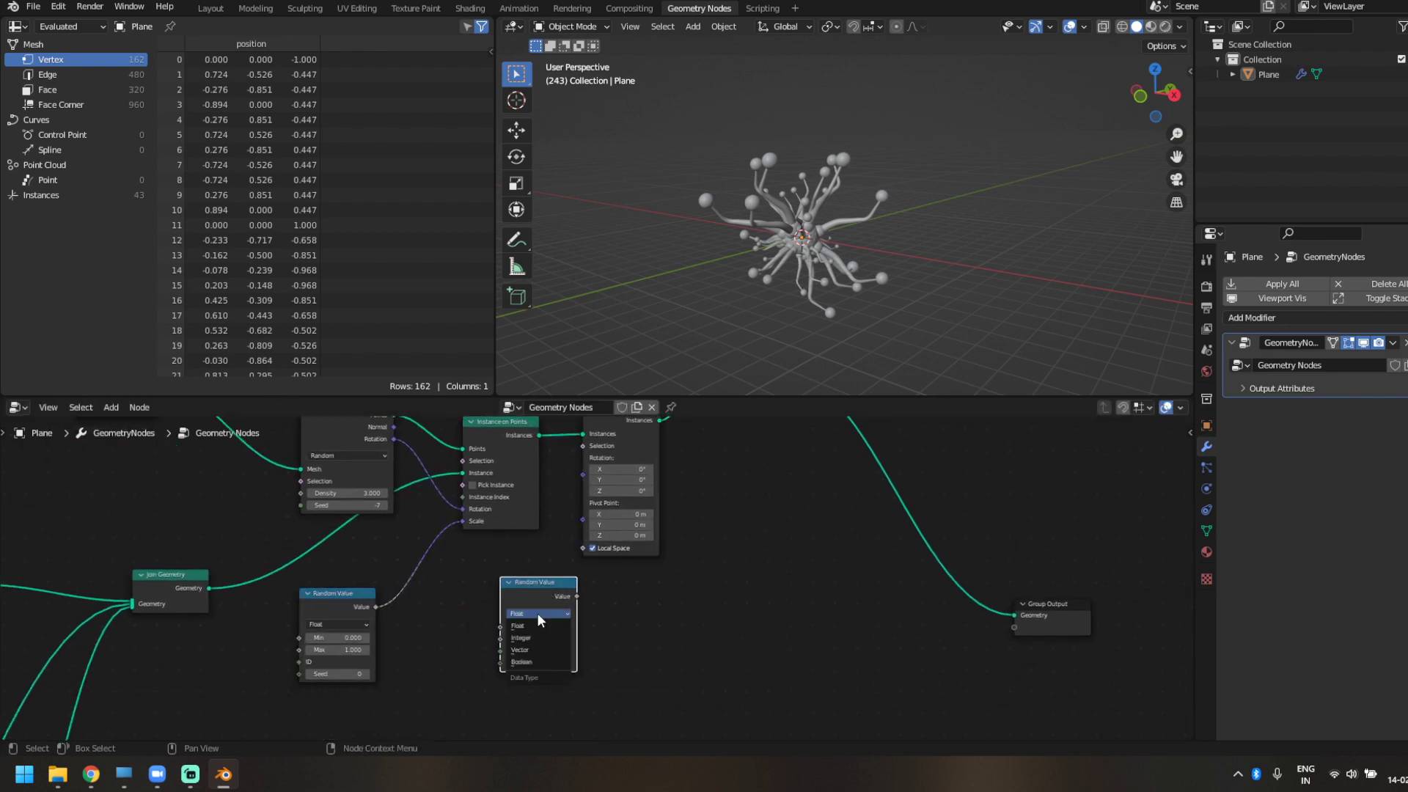
left_click(525, 650)
scroll(562, 602, "up", 1)
middle_click_drag(562, 601, 490, 610)
left_click_drag(443, 603, 391, 608)
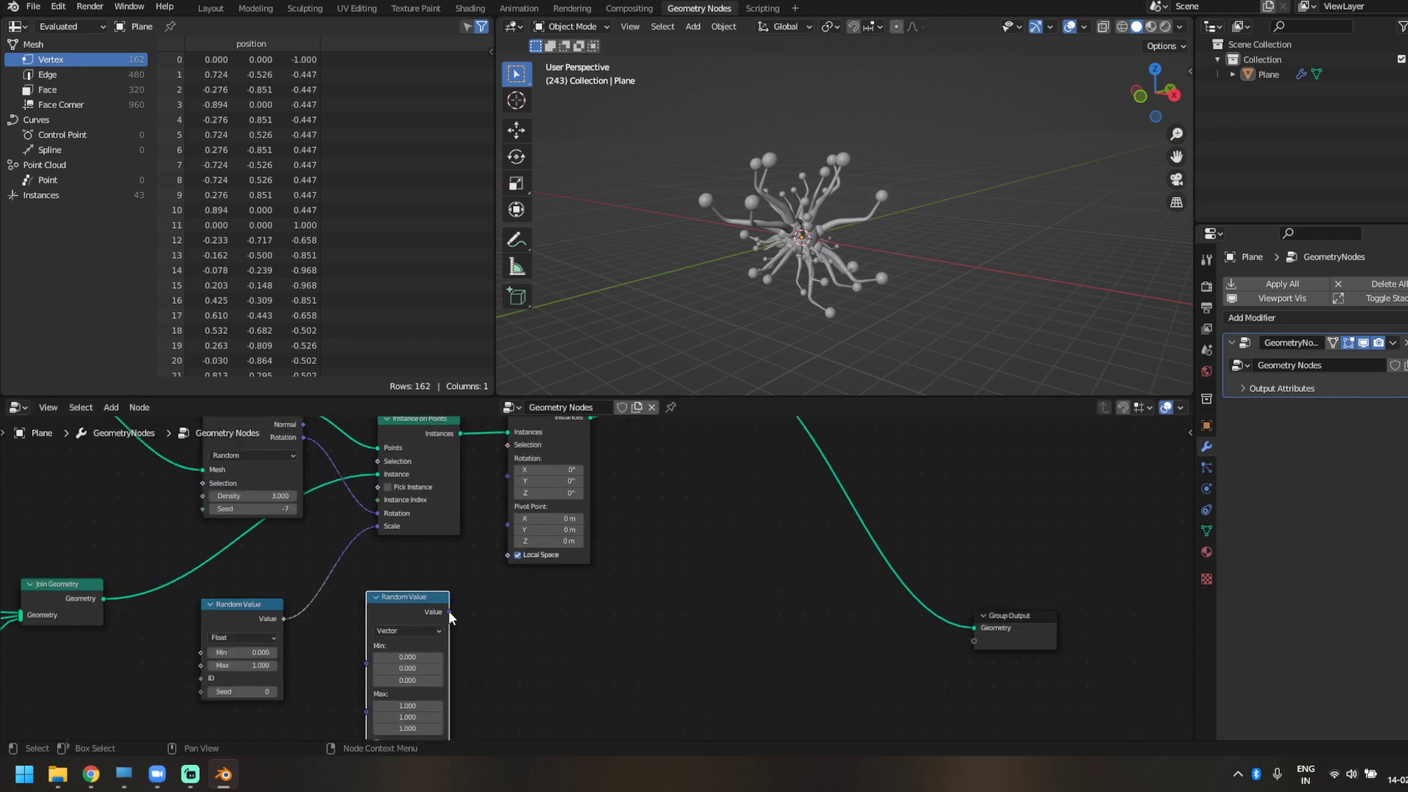
left_click_drag(489, 485, 512, 479)
- Set the X and Y Max values of the vector Random Value node to 0.2
middle_click_drag(806, 369, 827, 336)
middle_click_drag(585, 578, 721, 444)
scroll(722, 444, "up", 2)
scroll(514, 579, "up", 2)
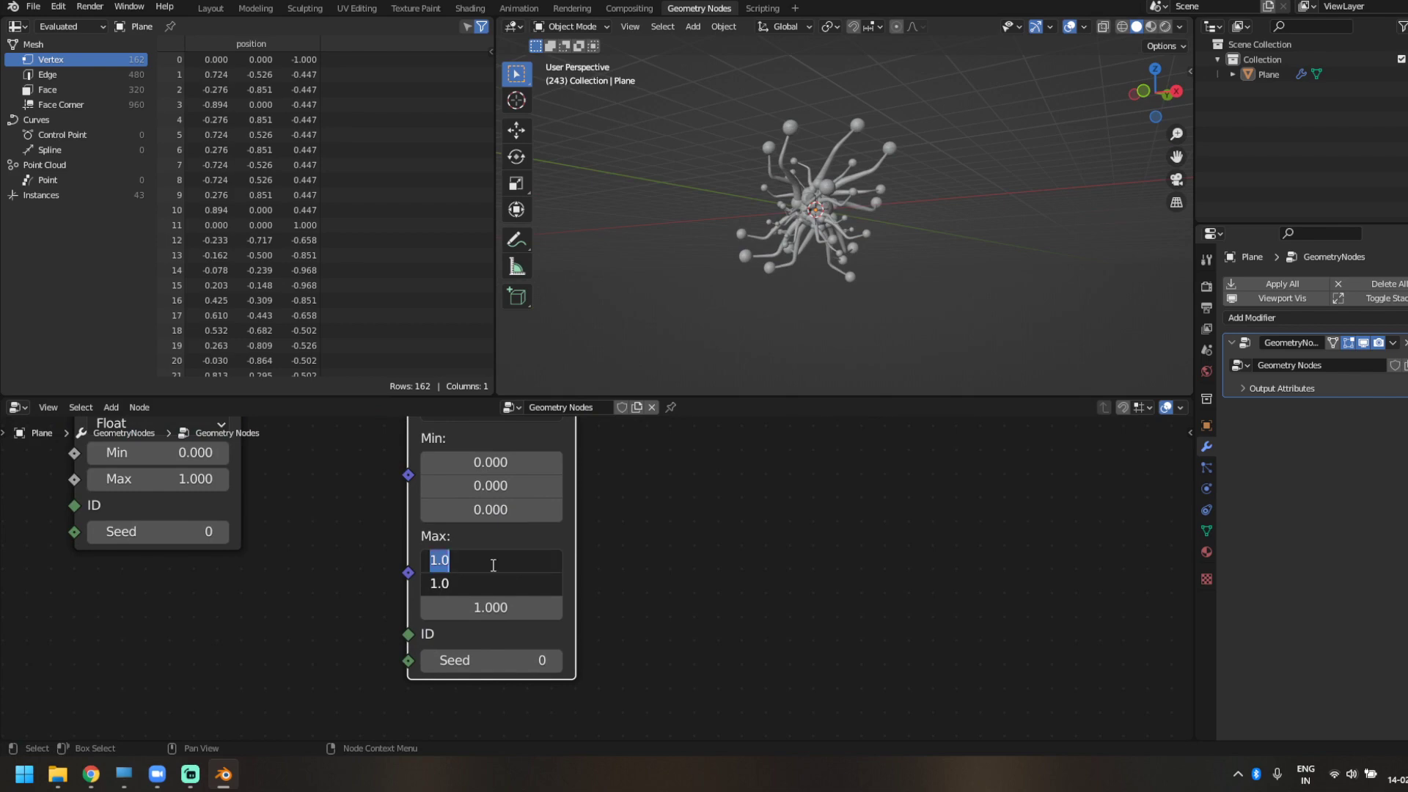
key("Return")
scroll(682, 301, "up", 6)
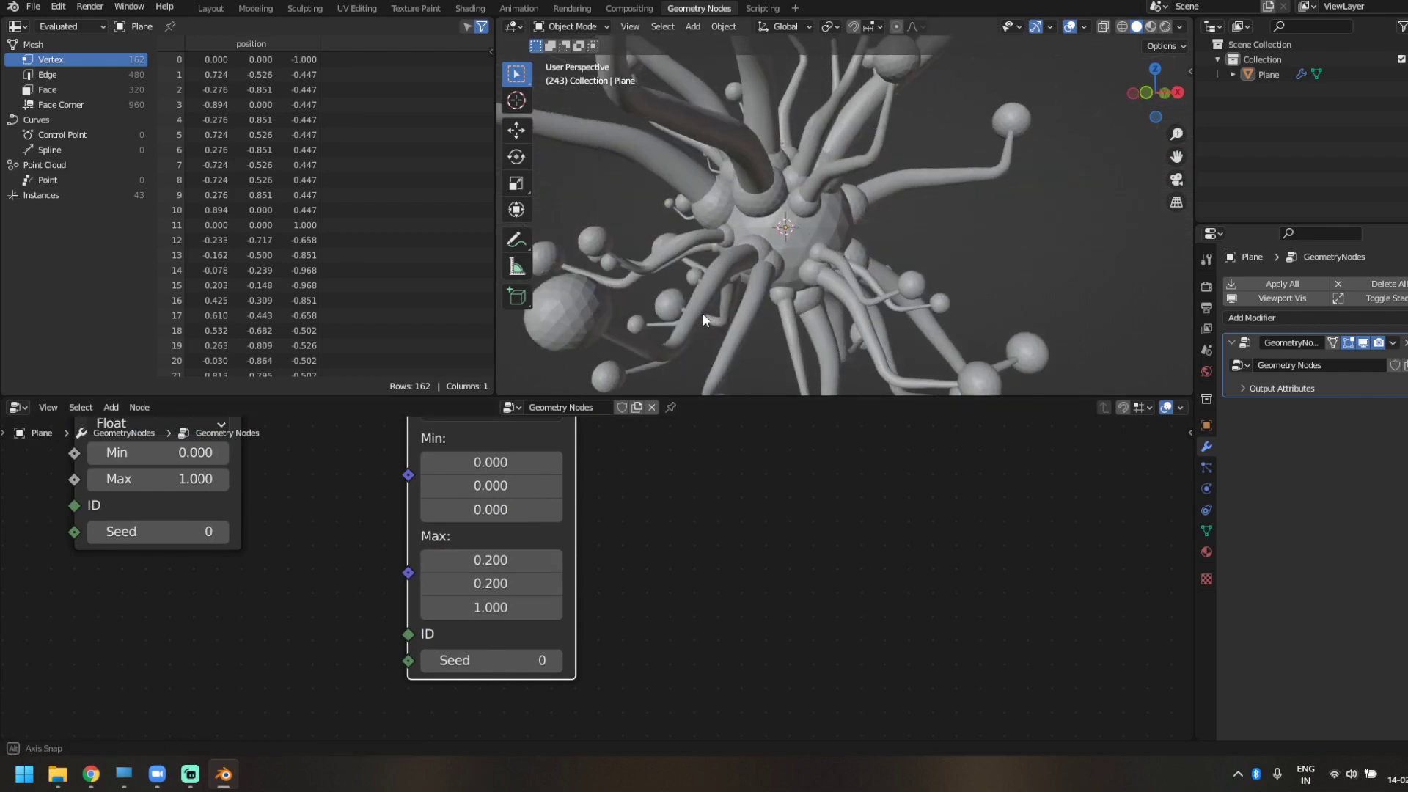
- Try an X Max of -7.6 on the vector Random Value node and set it back to 0.2
left_click_drag(500, 560, 410, 559)
scroll(697, 268, "up", 7)
middle_click_drag(699, 268, 745, 274)
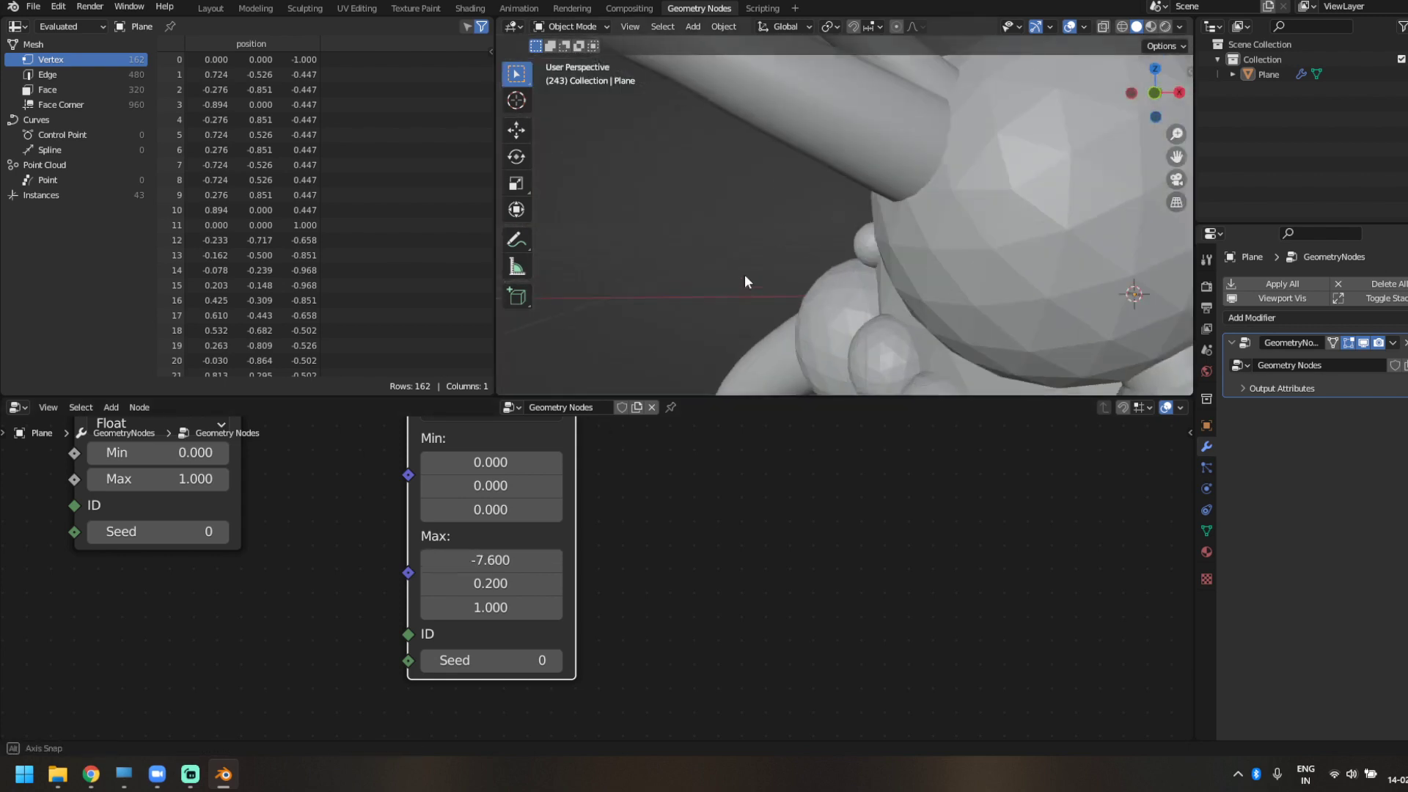
scroll(763, 285, "down", 2)
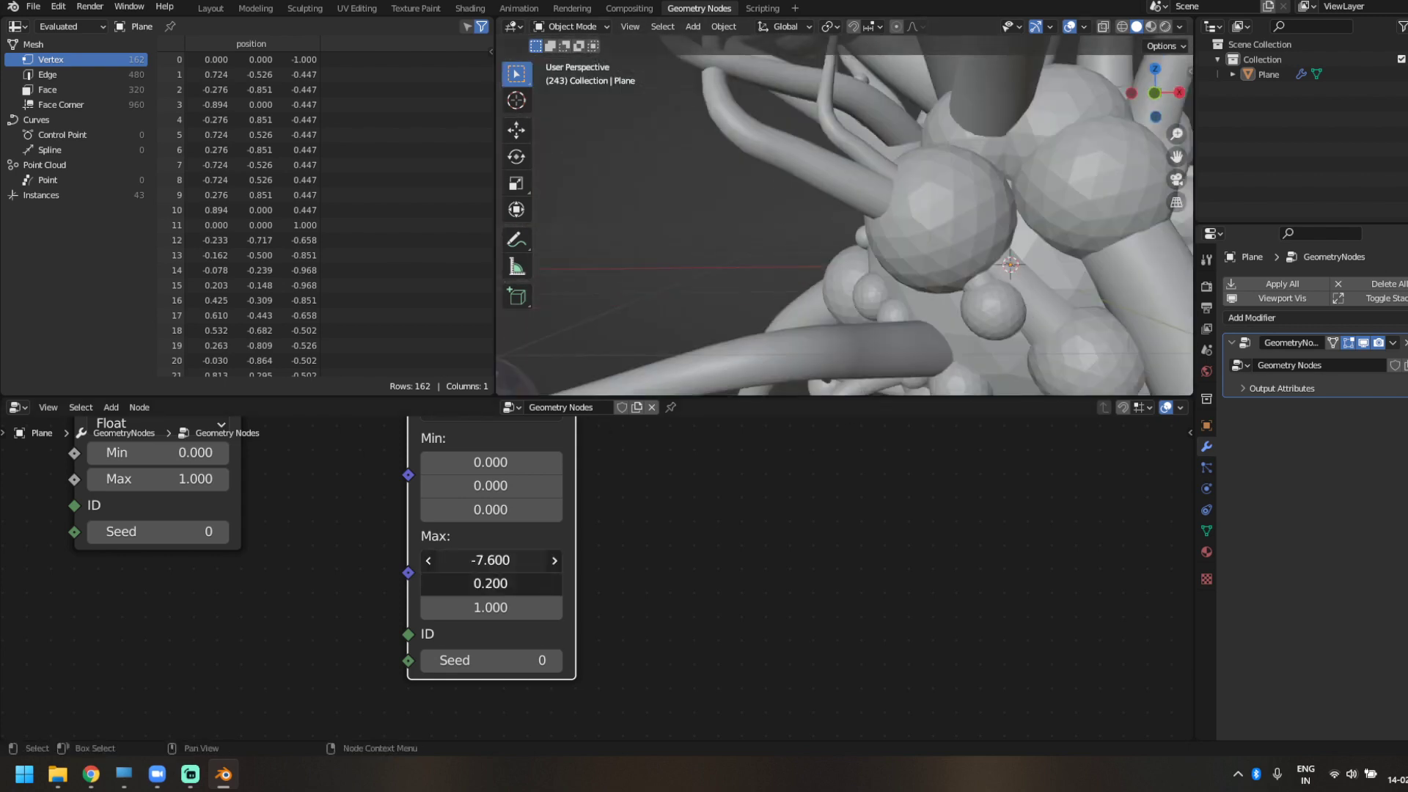
type("0.2")
key("Return")
scroll(852, 298, "down", 5)
middle_click_drag(852, 298, 868, 303)
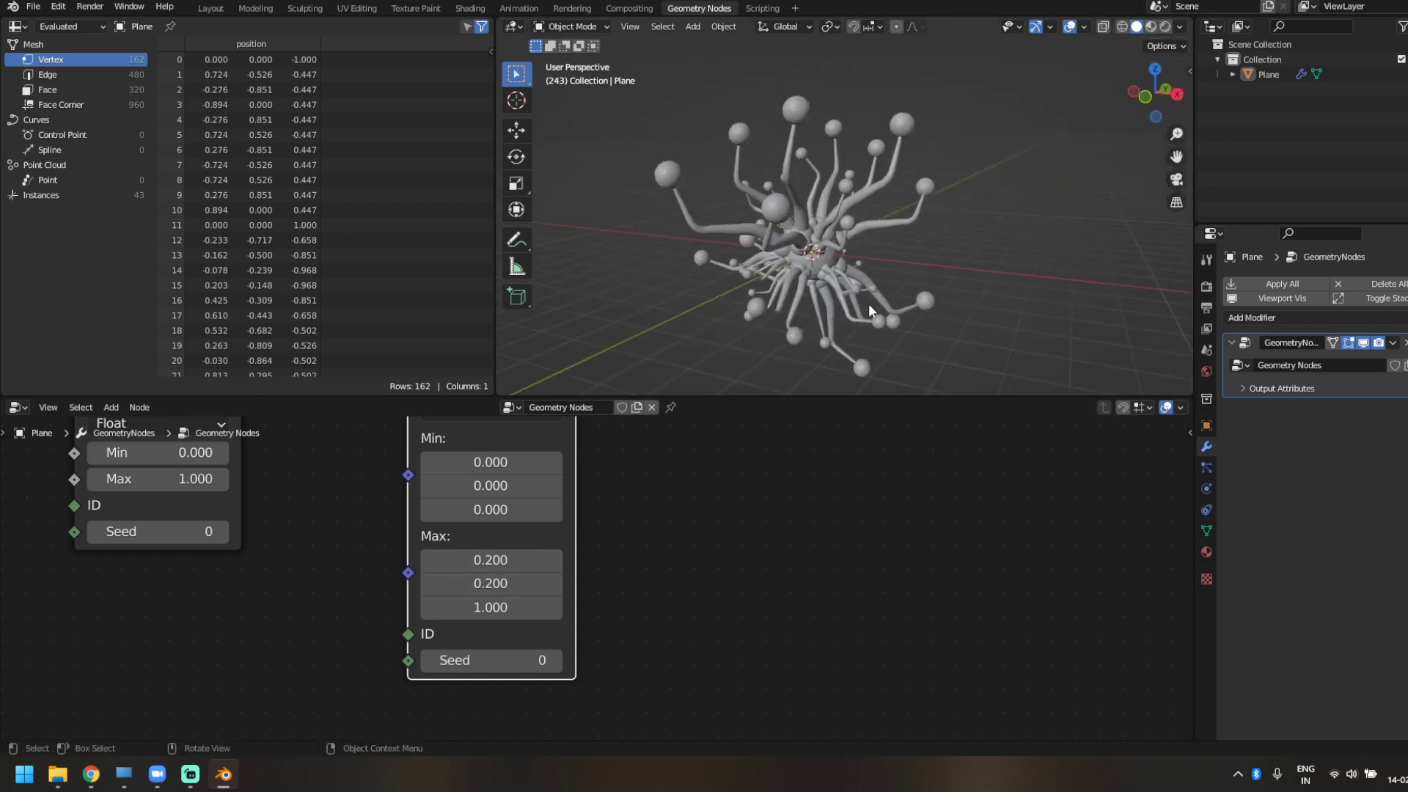
- Set the Z Min of the vector Random Value node to -tau
left_click(506, 514)
type("-tau")
key("Return")
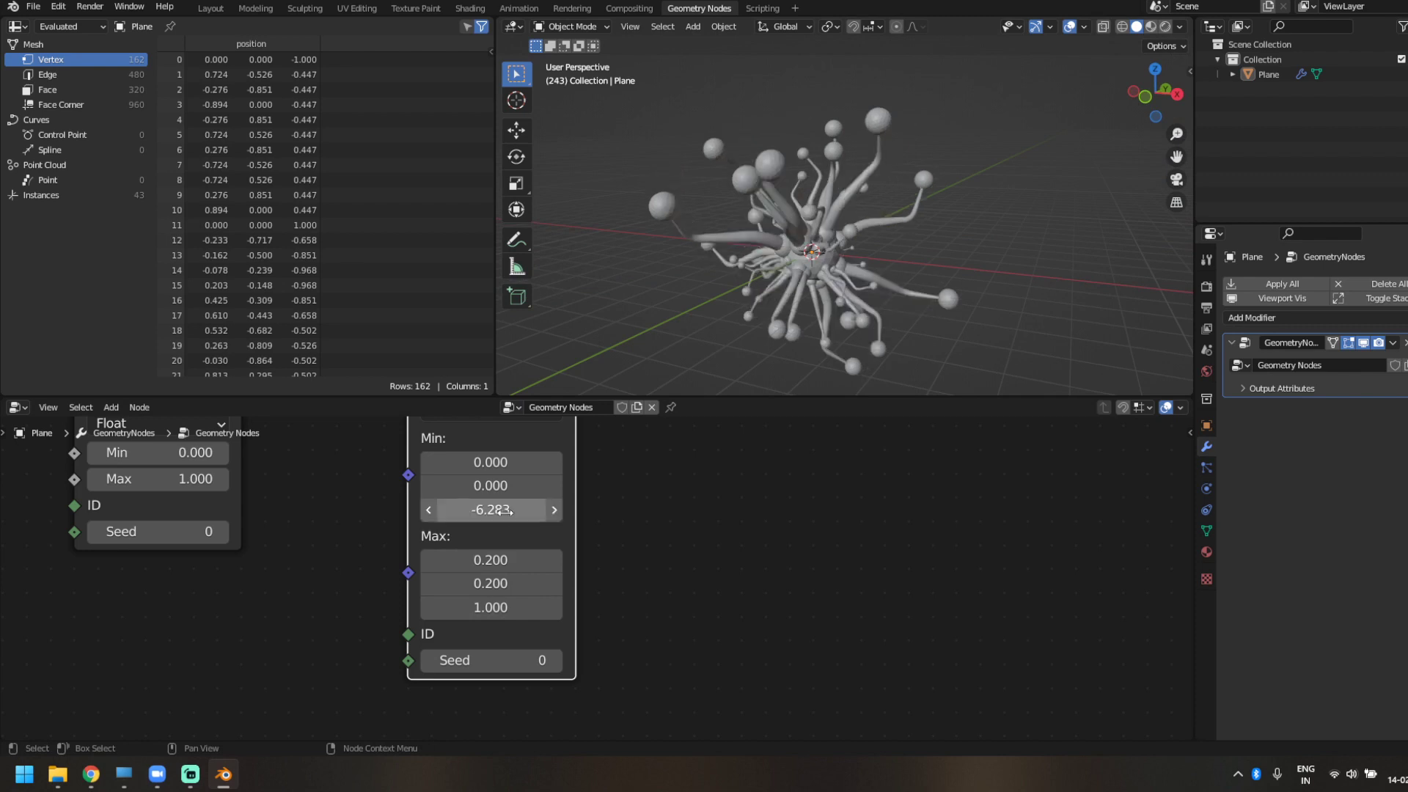
- Drive the Z Max of the vector Random Value node with #frame/10 and play the animation to check the rotation
scroll(650, 570, "down", 4)
mouse_move(652, 566)
middle_mouse_down()
mouse_move(662, 610)
mouse_move(673, 564)
middle_mouse_up()
scroll(531, 597, "up", 2)
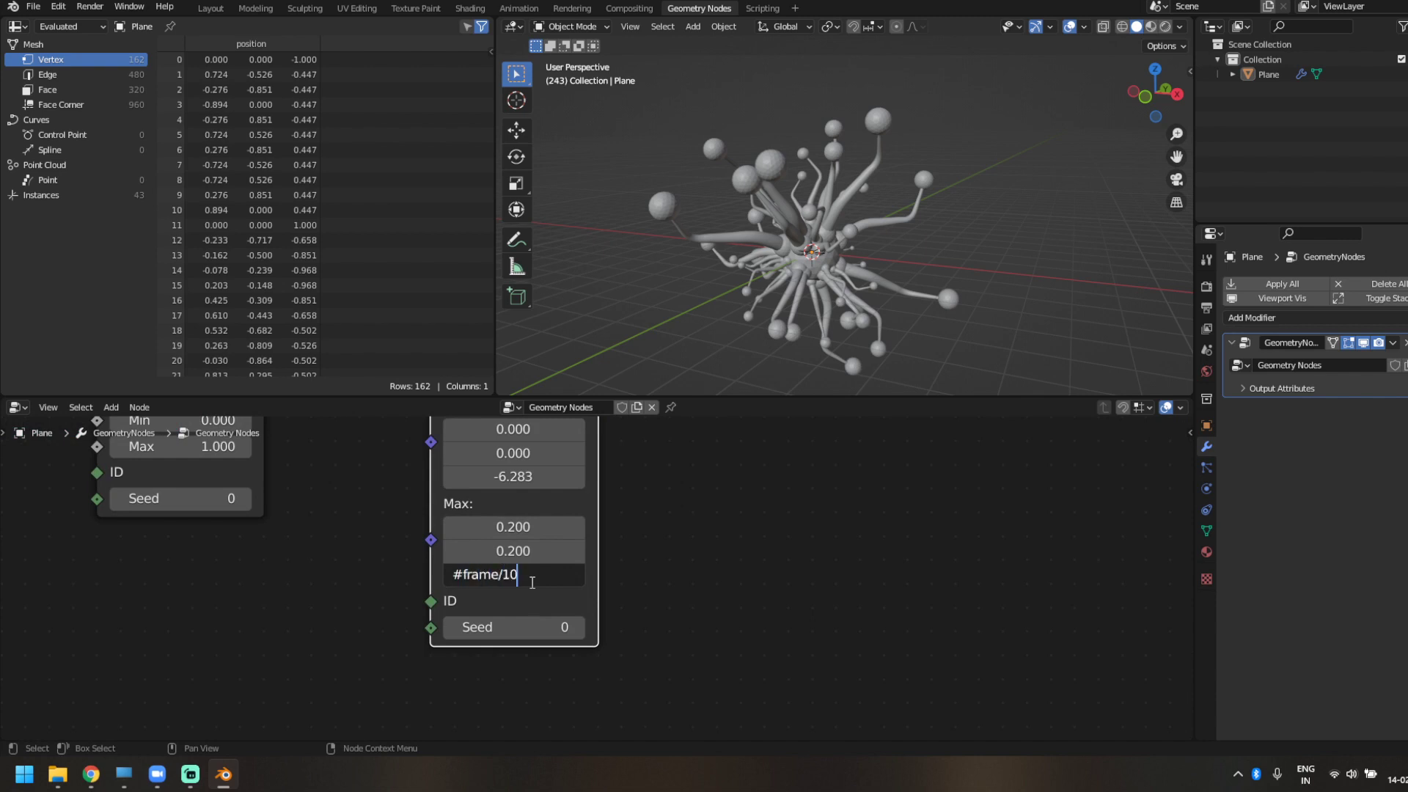
key("Return")
key("space")
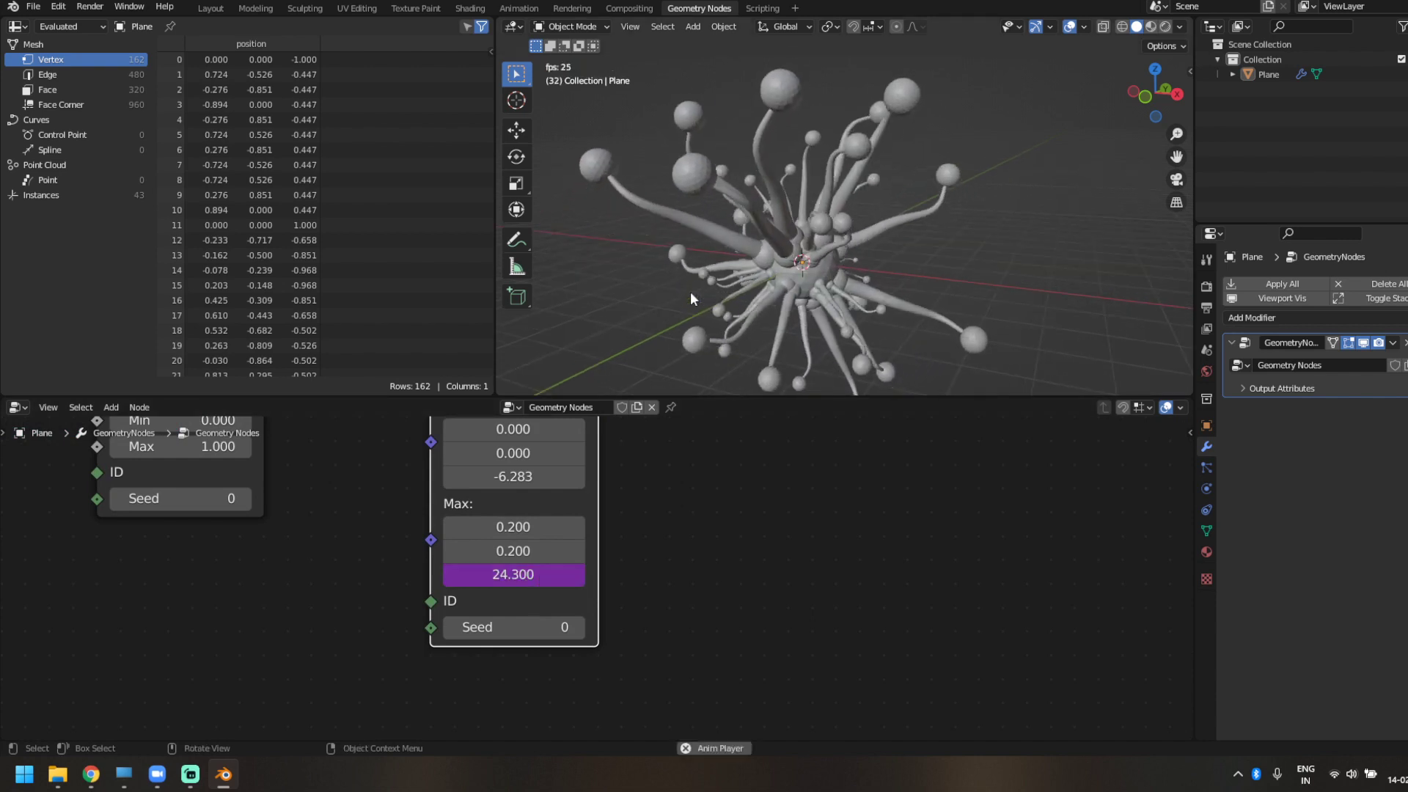
middle_click_drag(690, 292, 727, 257)
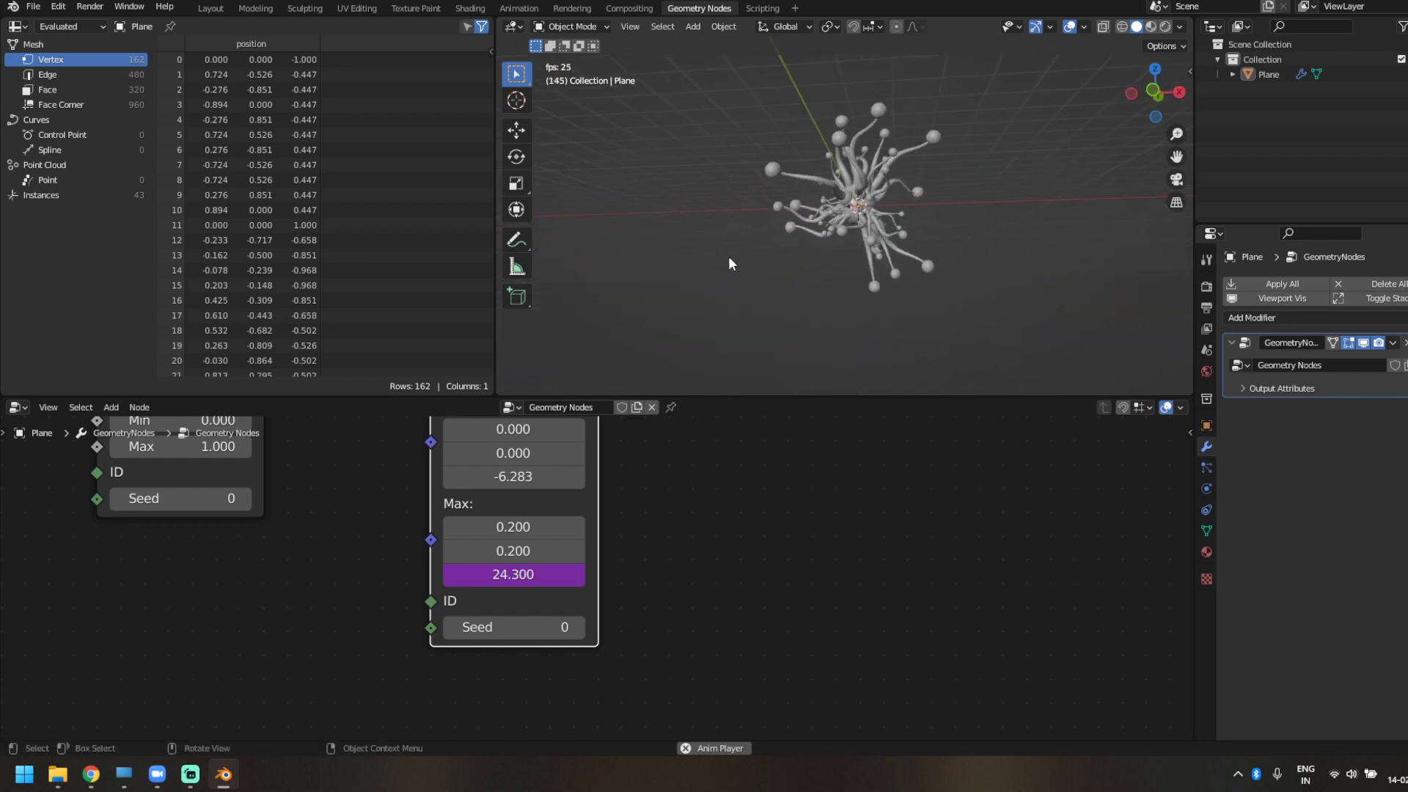
scroll(780, 283, "up", 3)
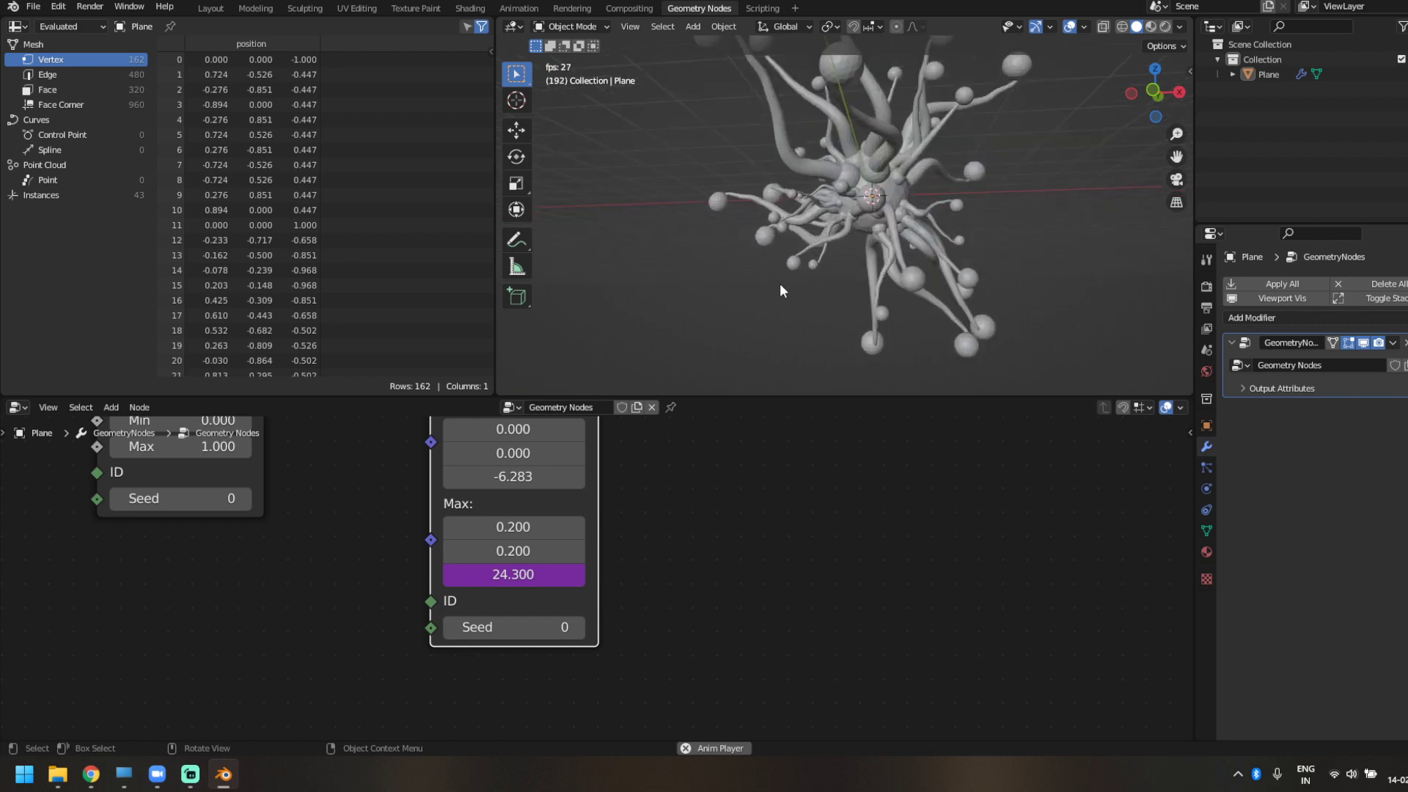
middle_click_drag(777, 291, 866, 315)
scroll(873, 315, "down", 3)
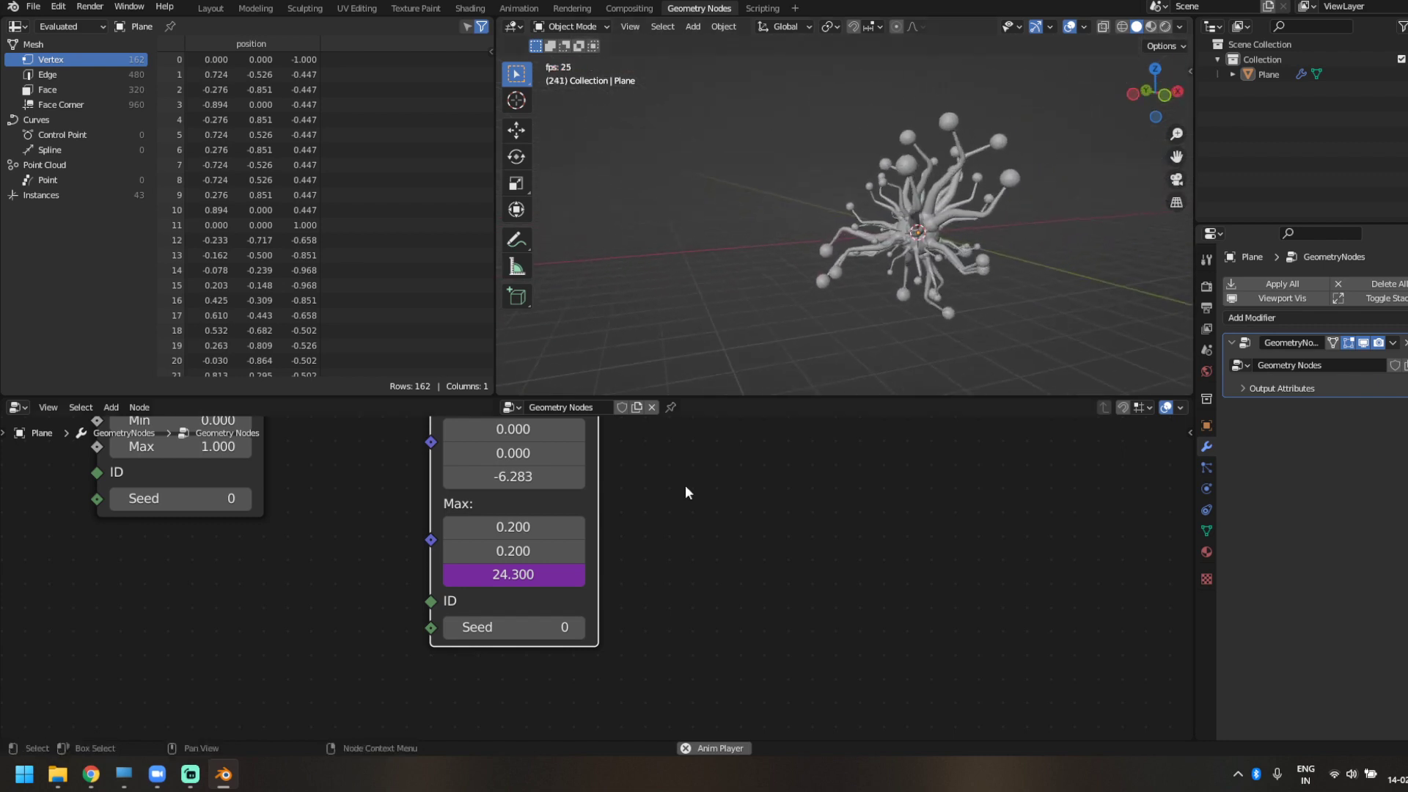
- Edit the divisor in the Z Max frame expression of the vector Random Value node during playback
left_click(519, 578)
left_click(499, 575)
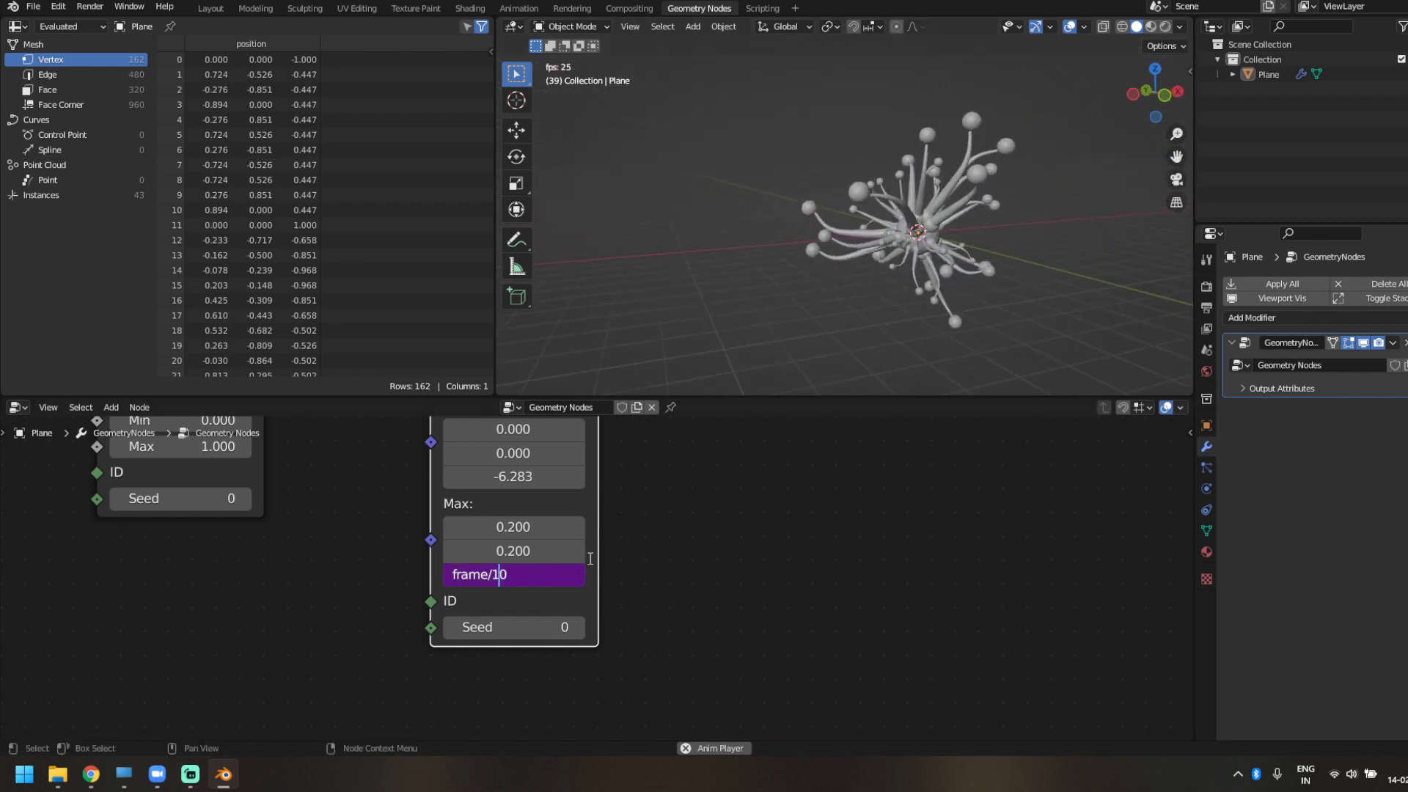
key("Return")
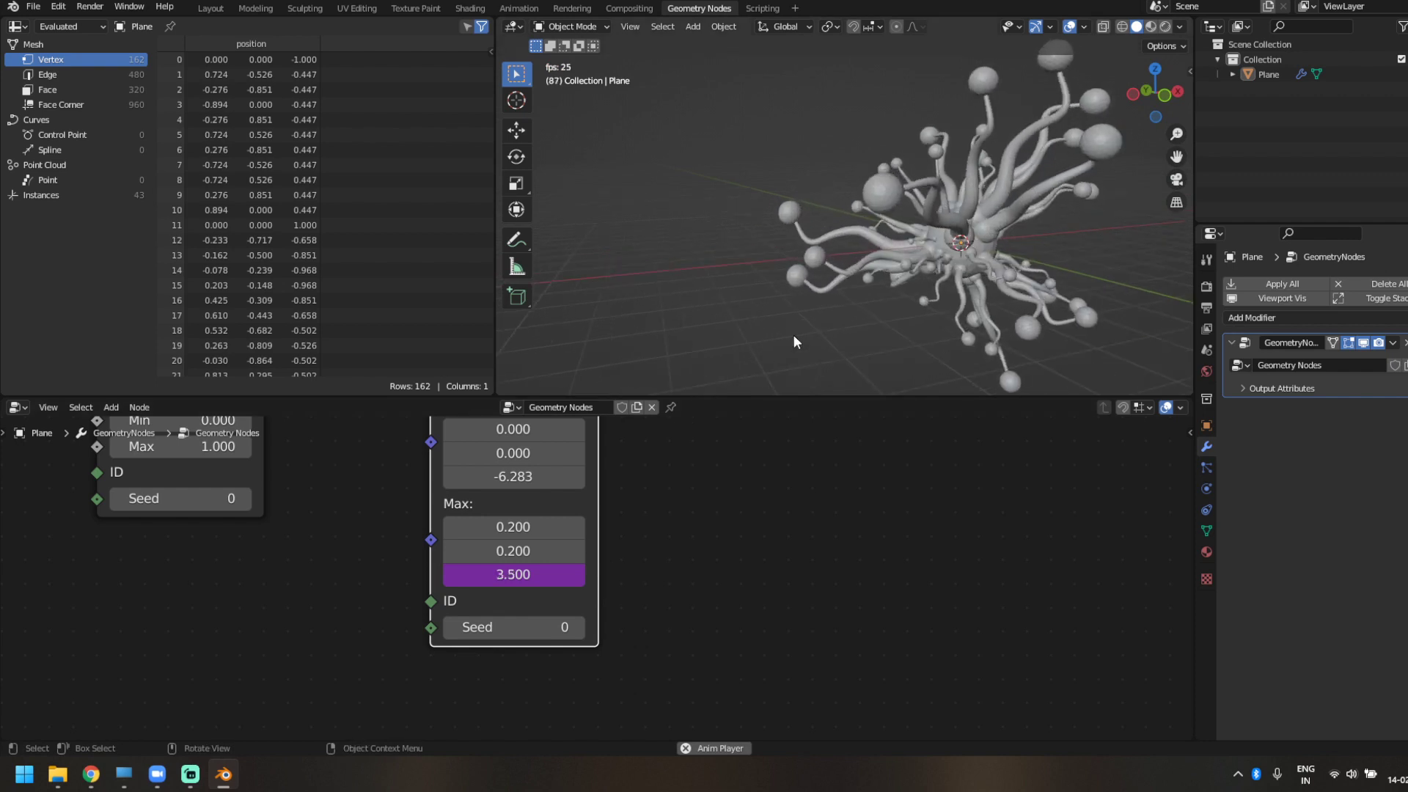
middle_click_drag(794, 334, 740, 336)
- Insert a Set Shade Smooth node after the final Join Geometry, check the tentacles in motion, and stop the playback
scroll(782, 350, "down", 5)
scroll(782, 551, "down", 3)
middle_click_drag(739, 591, 497, 567)
middle_click_drag(723, 518, 538, 552)
key("shift+a")
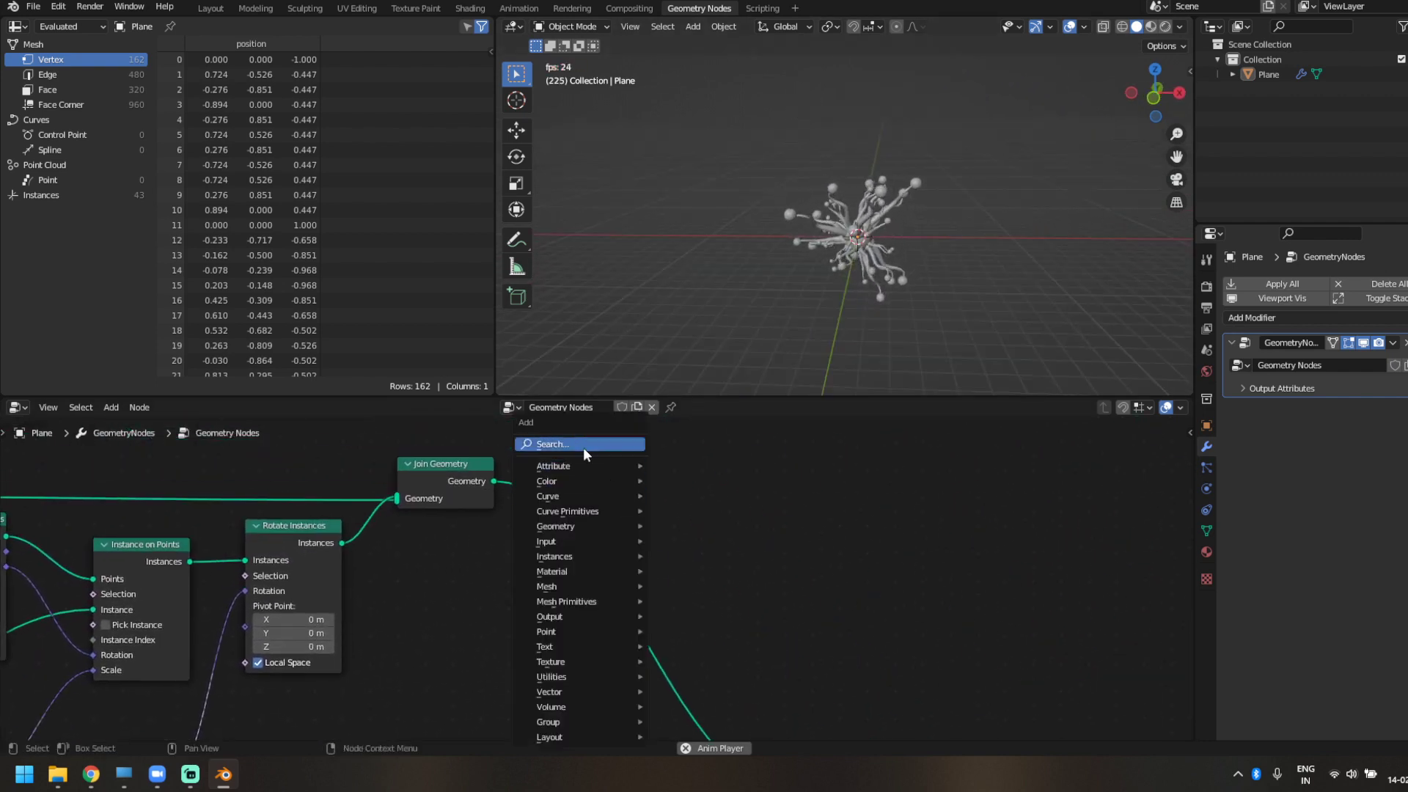
left_click(584, 448)
type("shade")
key("Down")
key("Return")
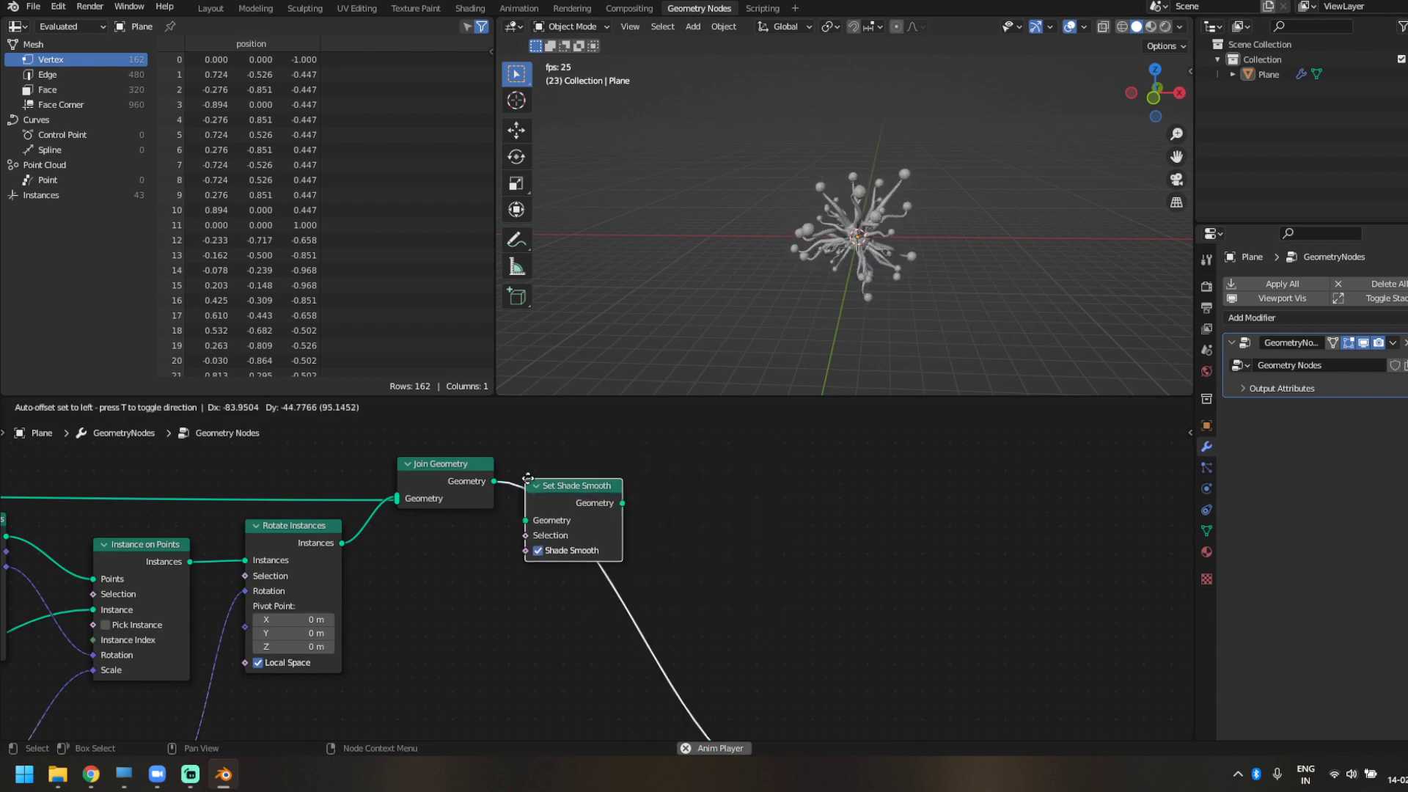
left_click(552, 495)
scroll(845, 253, "up", 6)
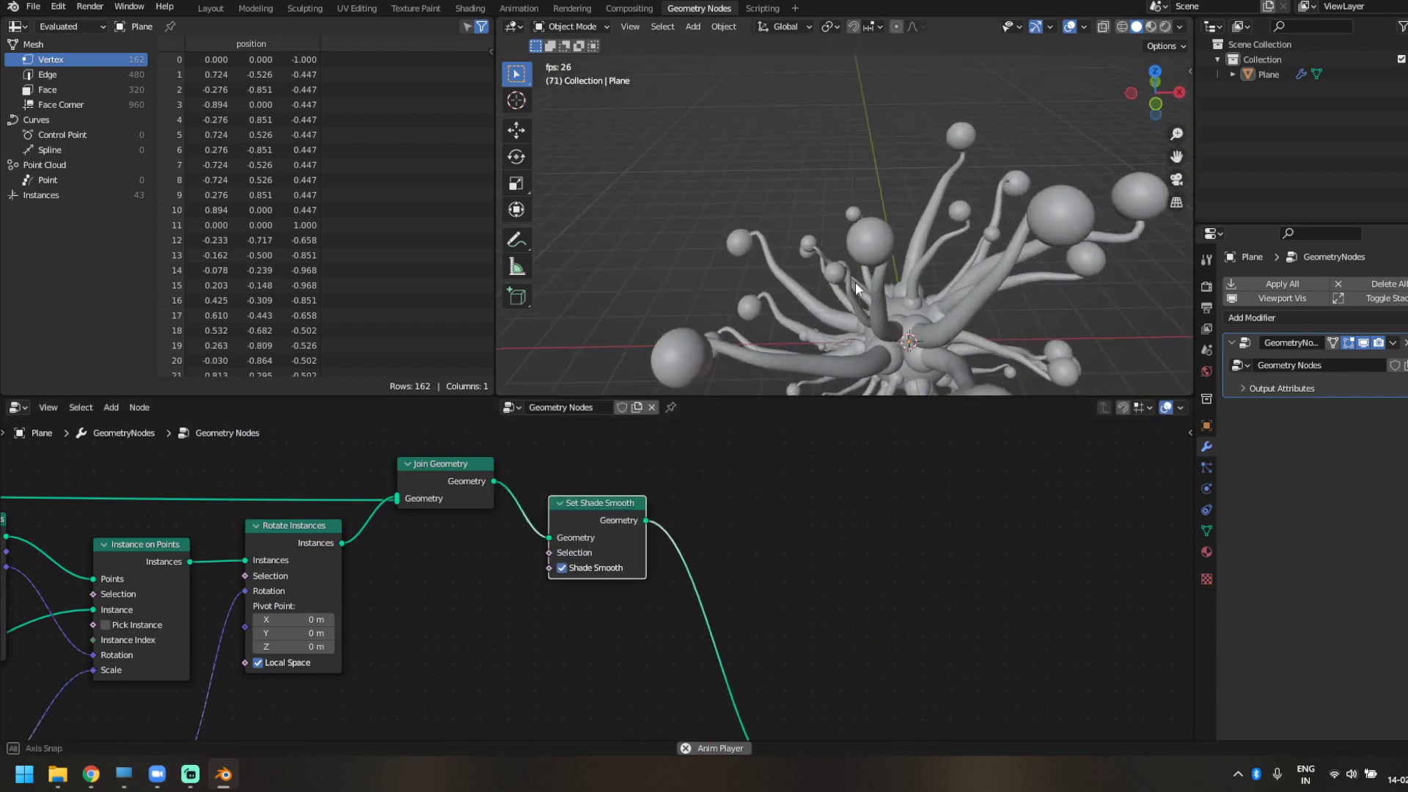
scroll(852, 278, "down", 7)
middle_click_drag(804, 250, 823, 242)
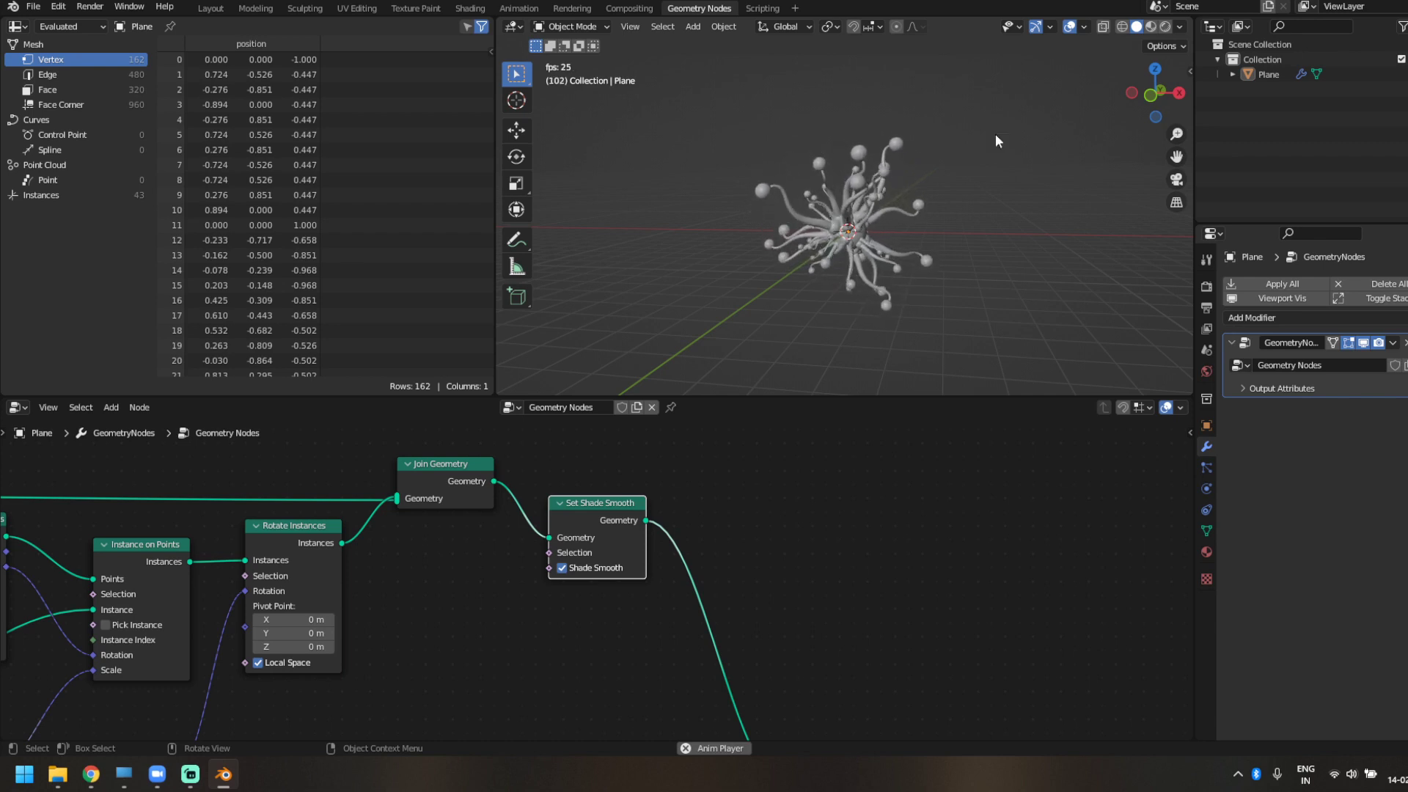
key("space")
- Try adjusting the Radius of the Ico Sphere node that carries the tentacles
scroll(562, 601, "down", 4)
middle_click_drag(562, 601, 913, 579)
scroll(913, 579, "down", 8)
middle_click_drag(313, 556, 578, 480)
scroll(179, 673, "up", 4)
middle_click_drag(152, 633, 98, 739)
scroll(614, 633, "up", 1)
scroll(615, 640, "up", 3)
middle_click_drag(715, 536, 609, 635)
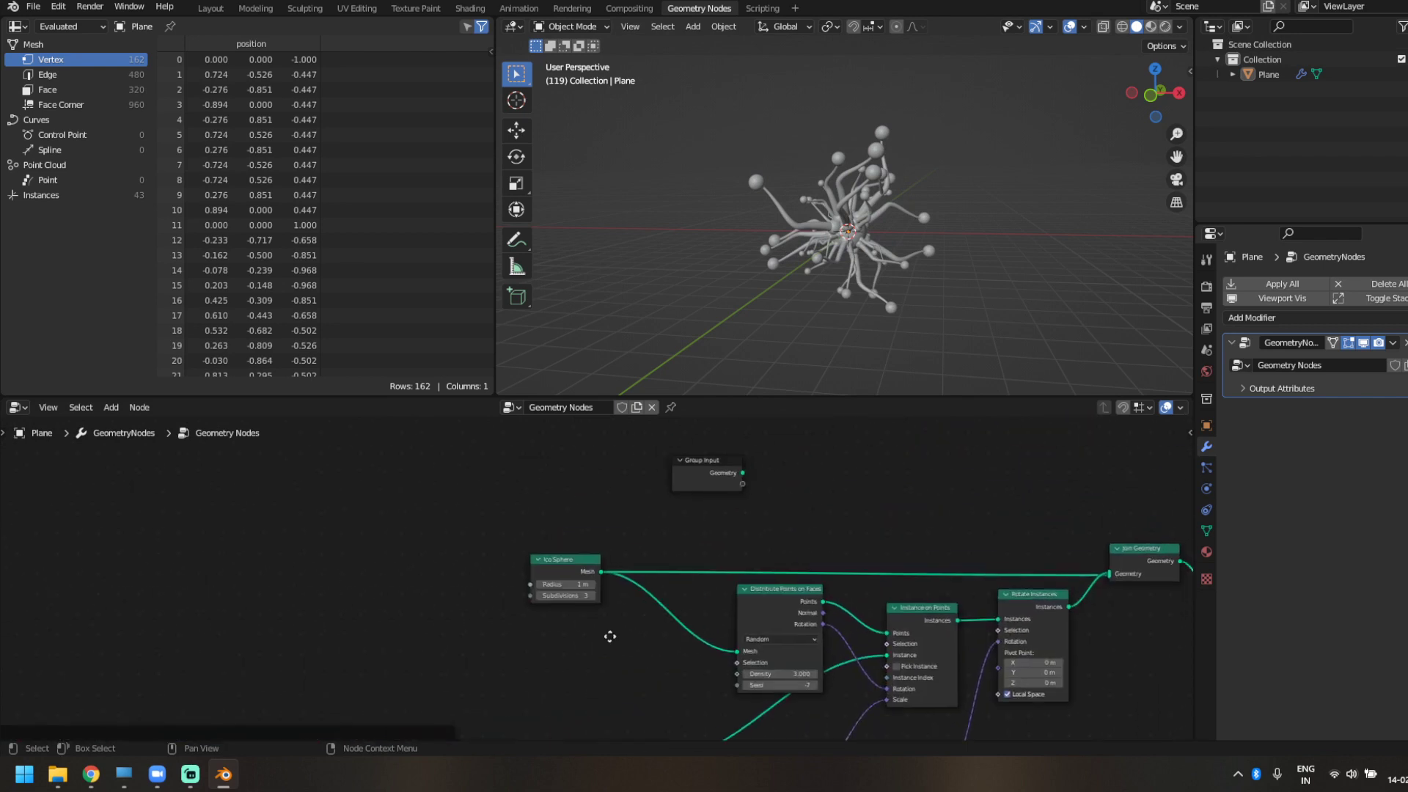
scroll(609, 635, "up", 3)
mouse_move(559, 585)
left_mouse_down()
mouse_move(635, 585)
mouse_move(559, 585)
left_mouse_up()
- Try adjusting the Mesh Line node's Count and lowering its Z Offset to 0 m
scroll(504, 663, "down", 5)
middle_click_drag(373, 653, 628, 472)
scroll(603, 576, "up", 3)
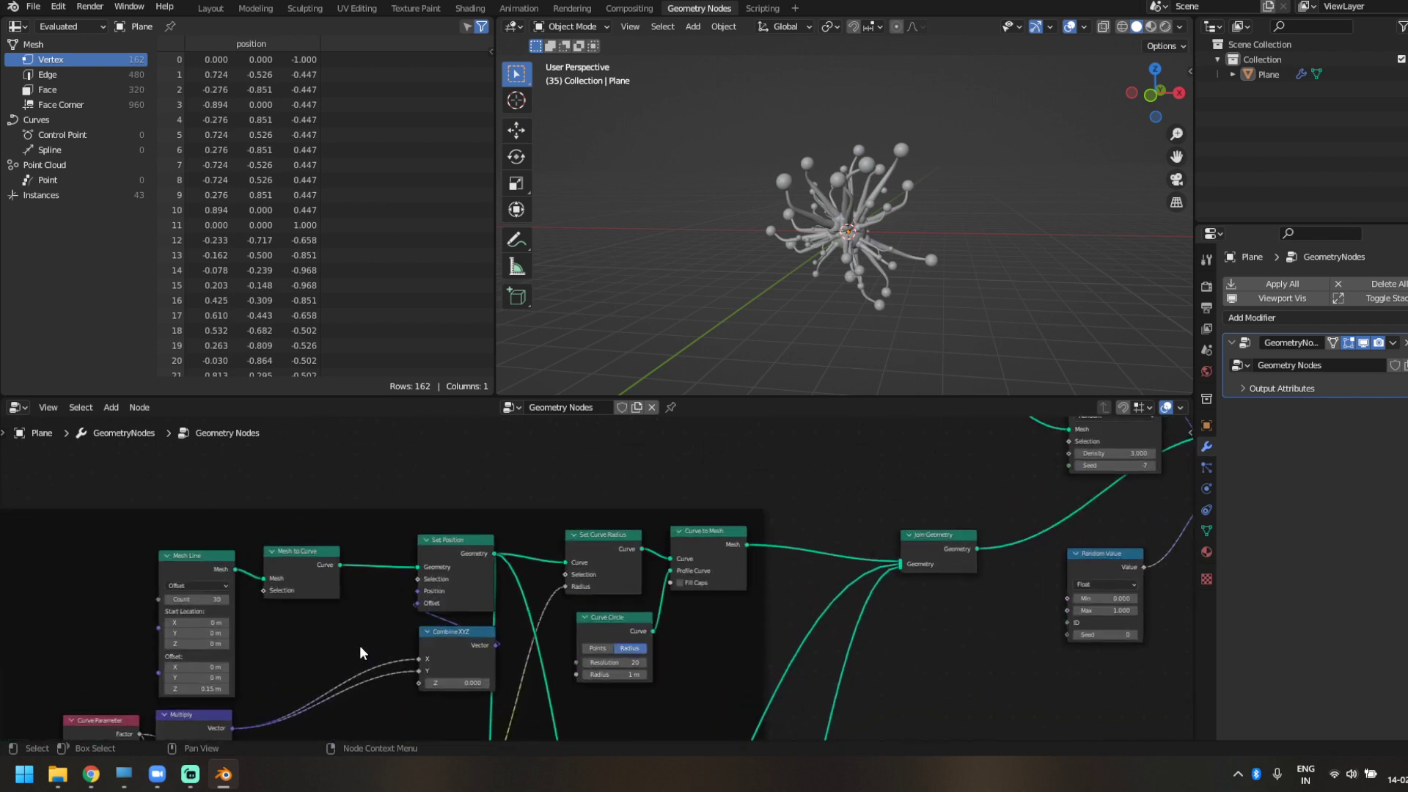
middle_click_drag(359, 645, 623, 639)
scroll(622, 639, "up", 4)
scroll(405, 591, "up", 1)
left_click_drag(396, 572, 457, 589)
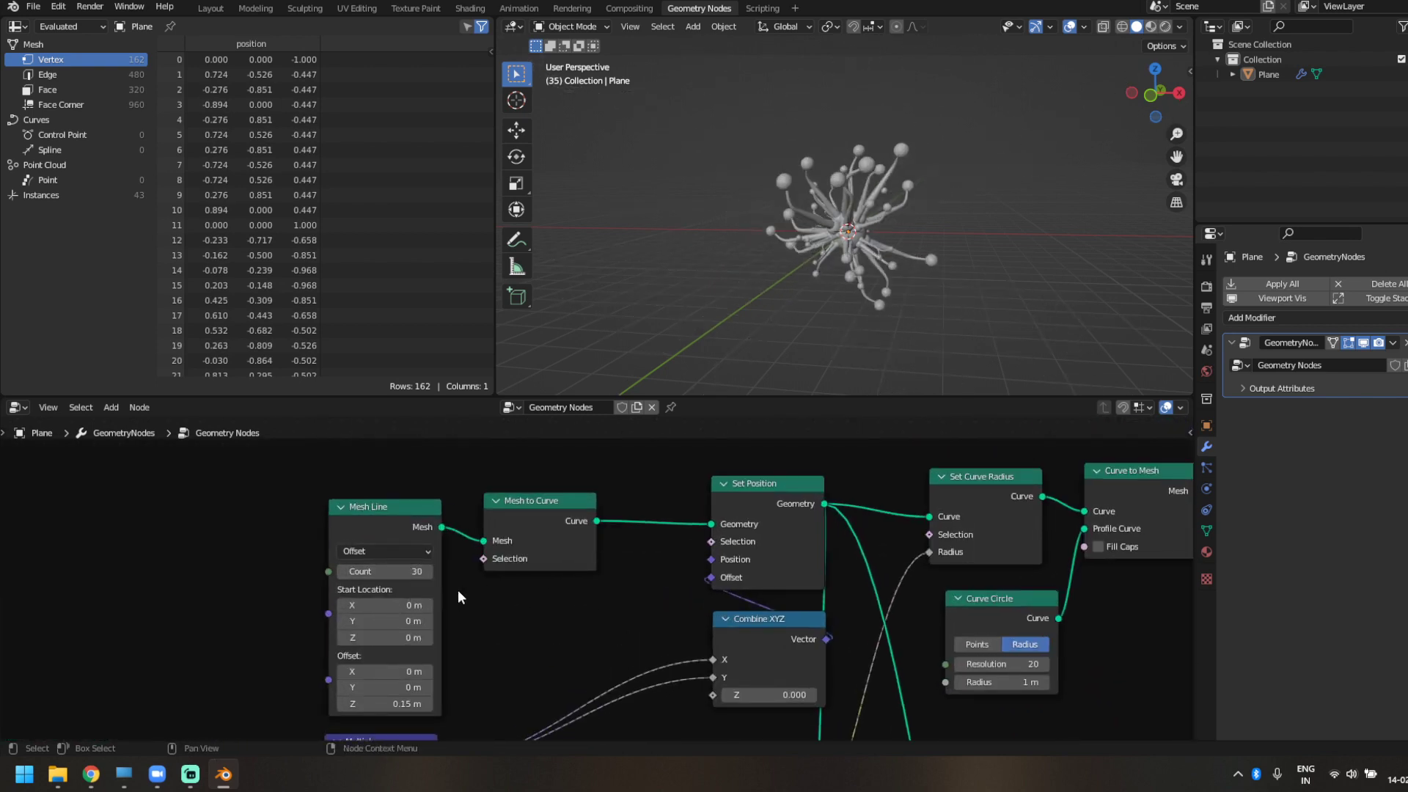
middle_click_drag(438, 672, 458, 640)
left_click_drag(420, 652, 462, 654)
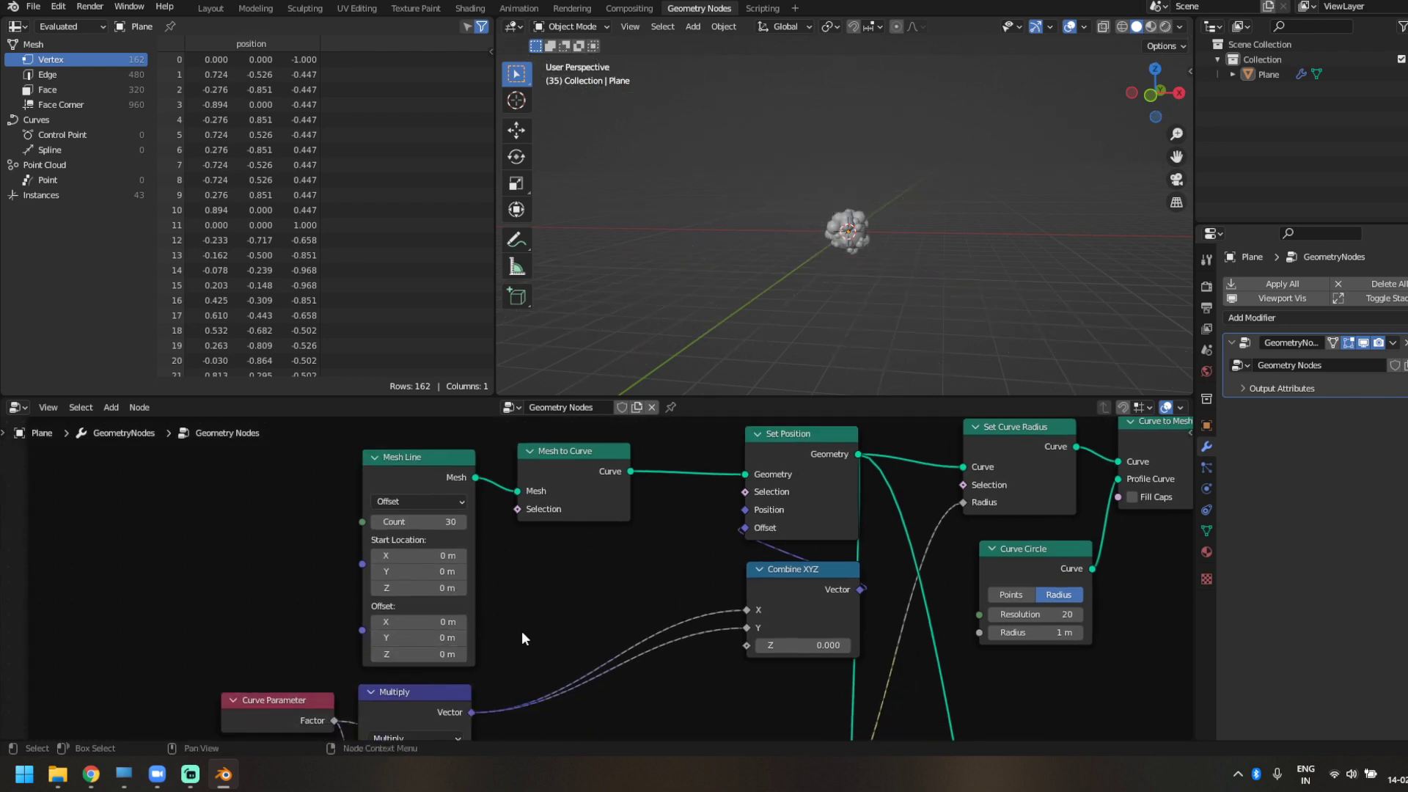
- Try adjusting the Scale and Distortion of the Noise Texture node
scroll(513, 629, "down", 3)
middle_click_drag(359, 638, 672, 469)
scroll(625, 601, "up", 2)
middle_click_drag(625, 608, 601, 453)
scroll(600, 456, "up", 3)
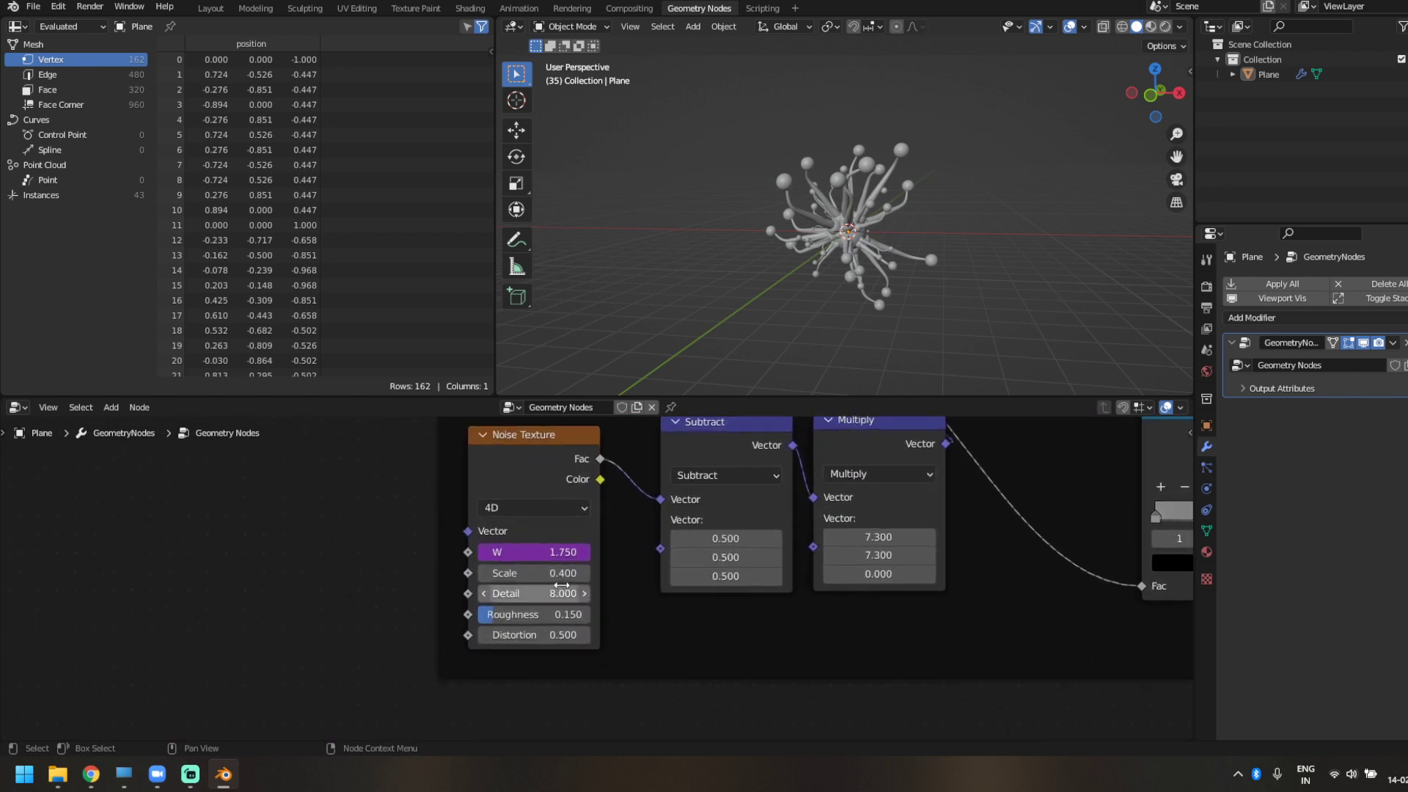
mouse_move(541, 572)
left_mouse_down()
mouse_move(624, 572)
mouse_move(541, 573)
left_mouse_up()
scroll(595, 579, "up", 3)
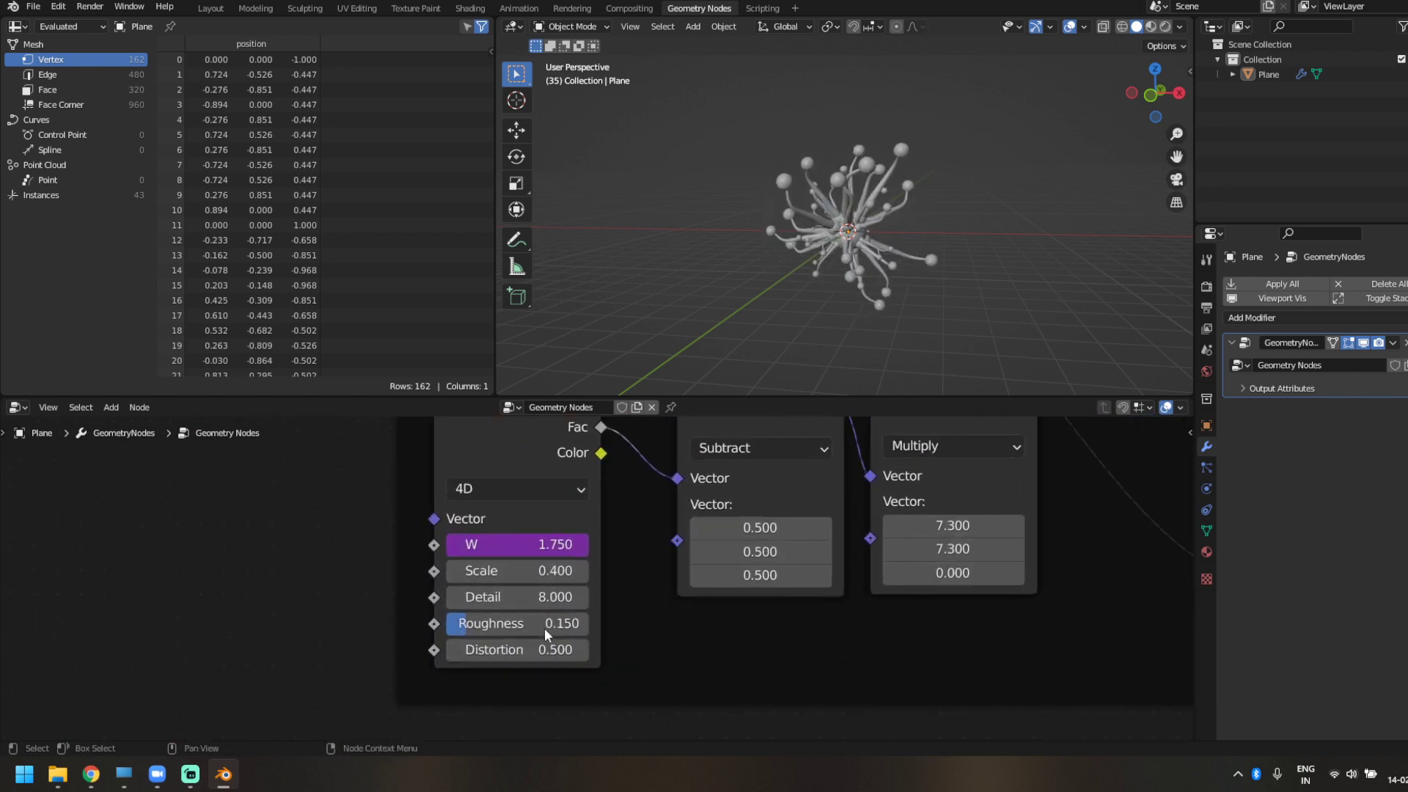
left_click_drag(517, 650, 468, 623)
scroll(864, 451, "down", 5)
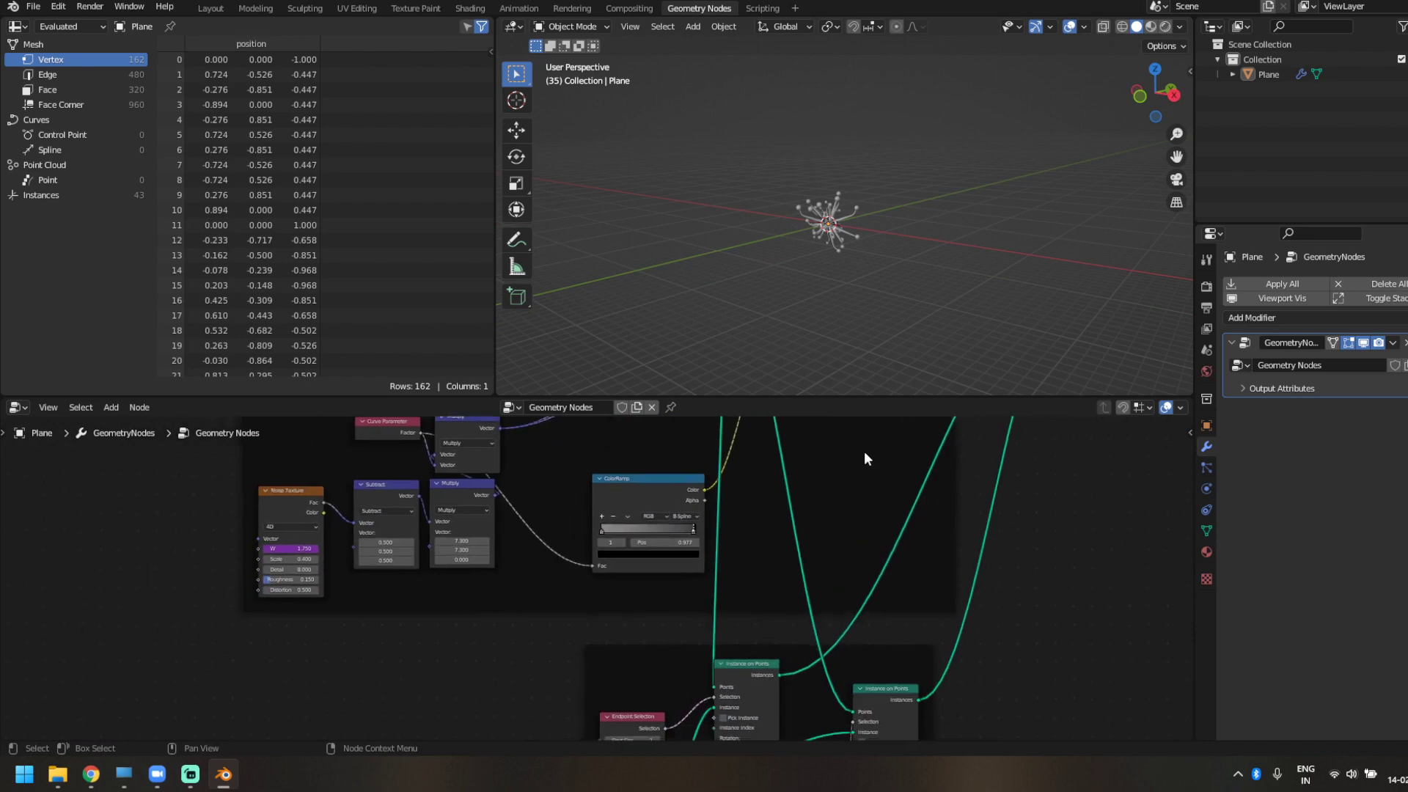
- Switch the Spreadsheet area to the Shader Editor and hide its sidebar
scroll(530, 473, "up", 5)
scroll(799, 275, "up", 8)
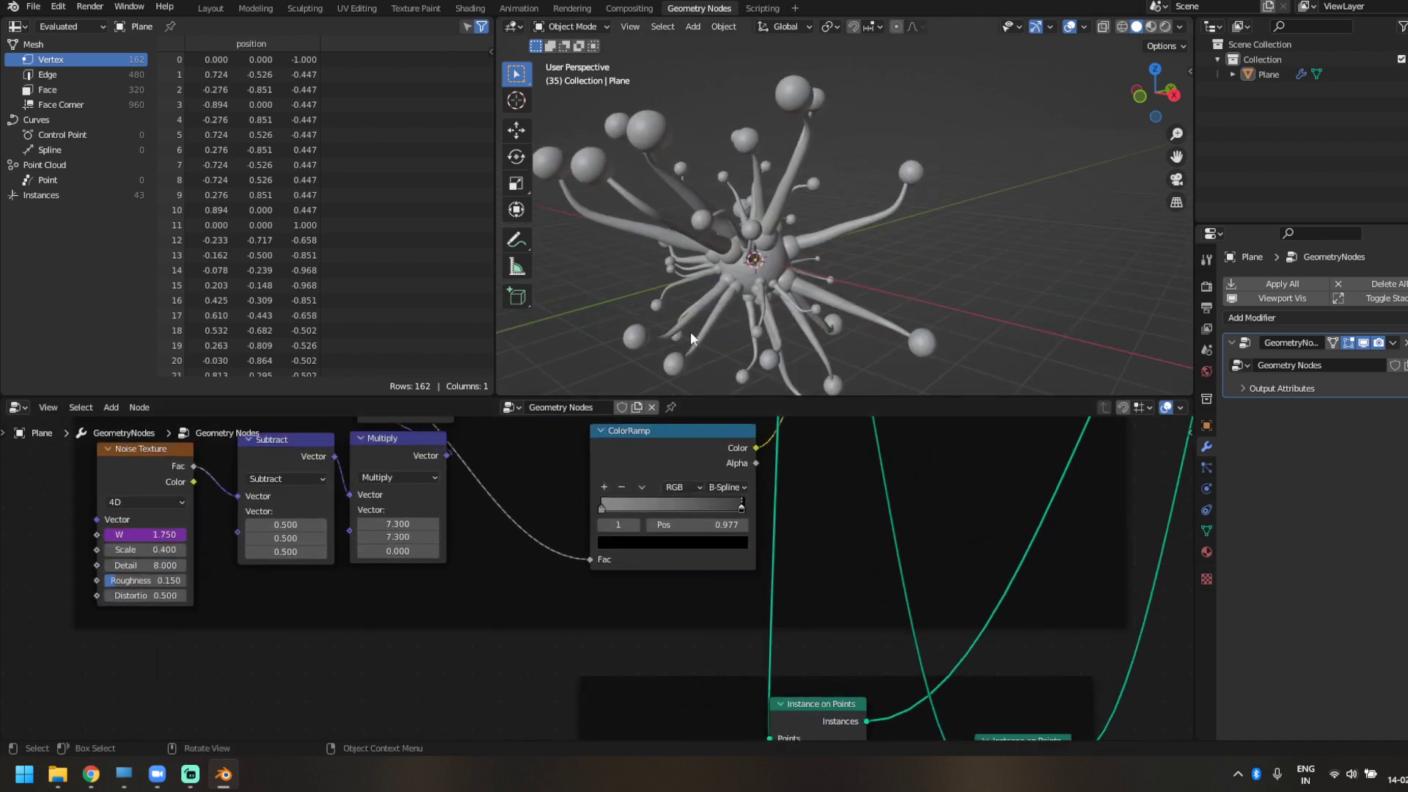
scroll(763, 293, "down", 2)
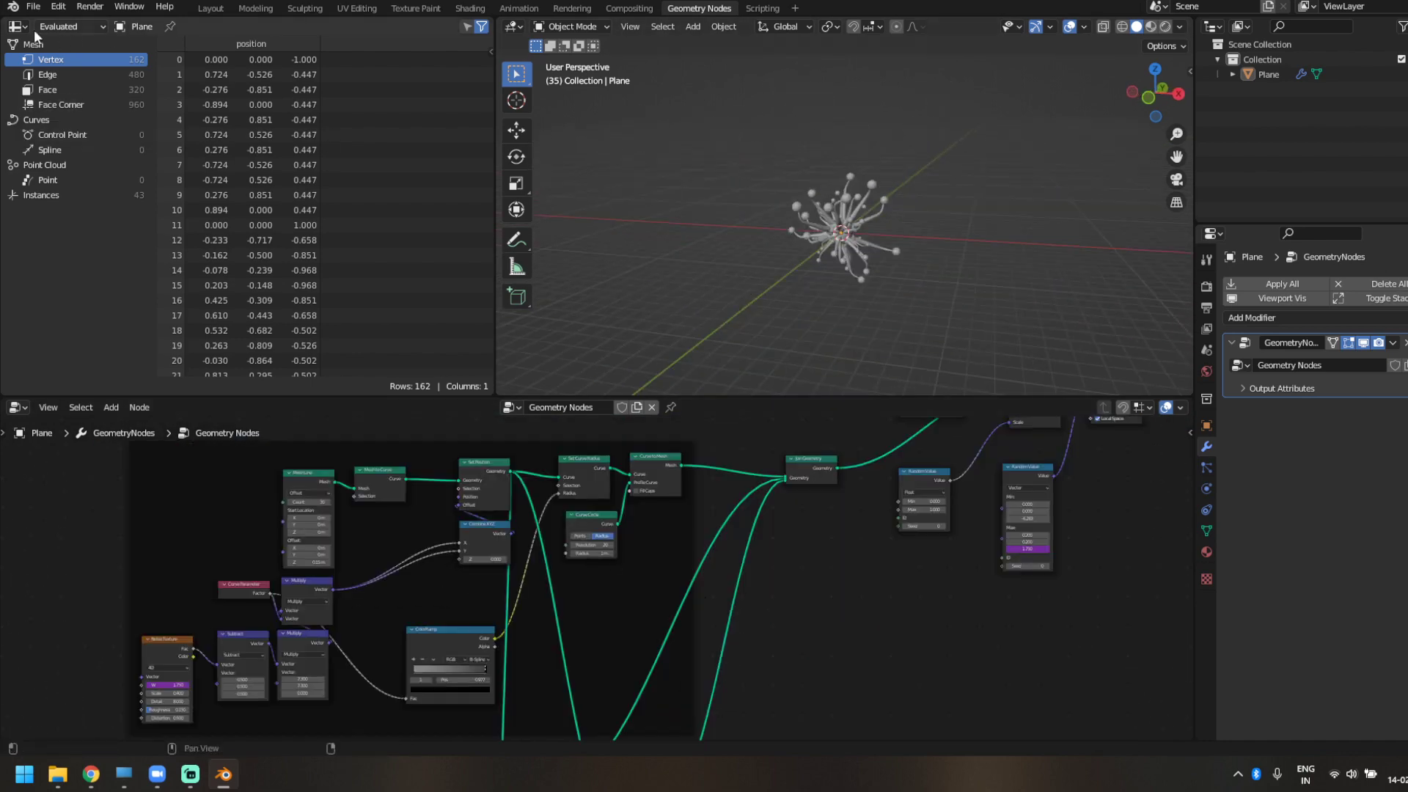
left_click(24, 27)
left_click(74, 170)
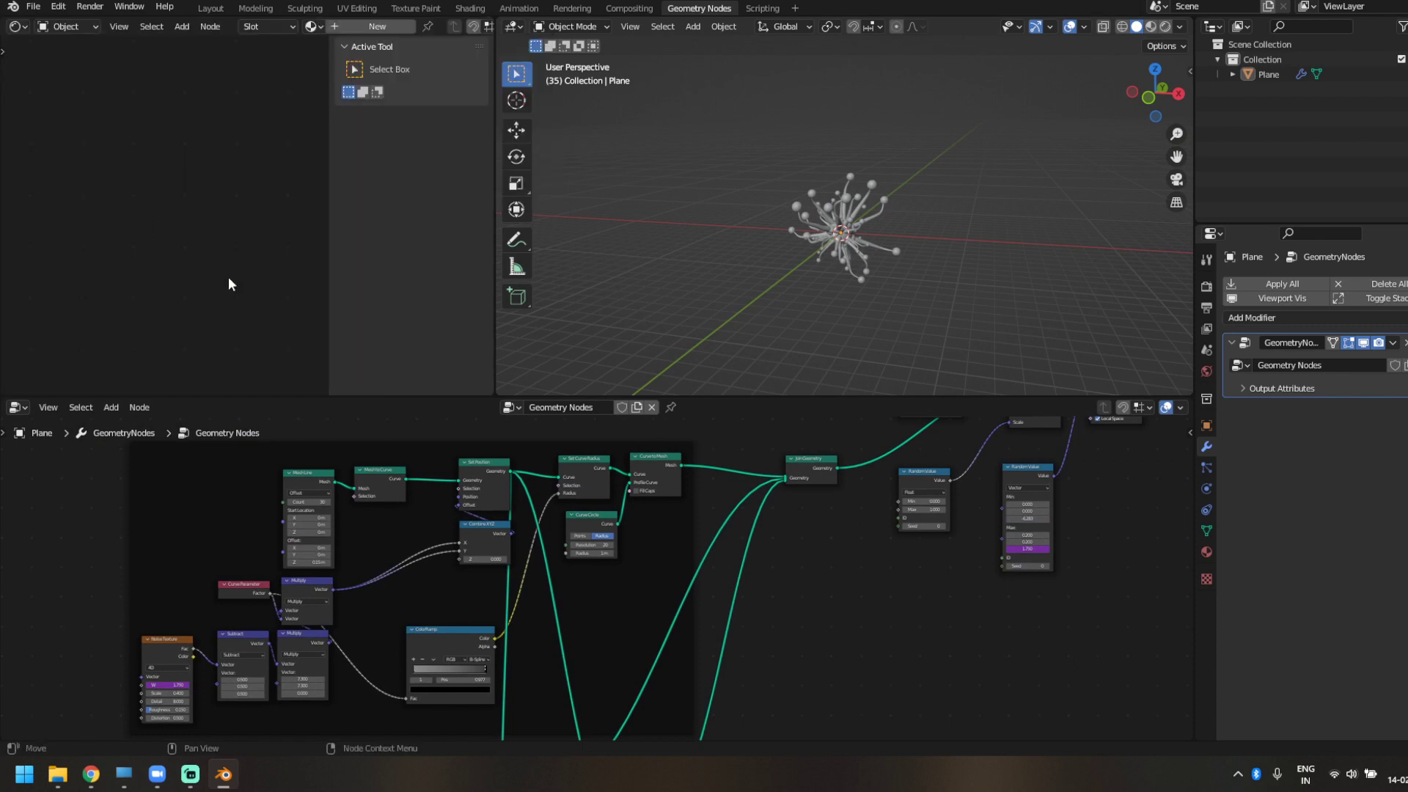
key("n")
- Set the render engine to Cycles and its device to GPU Compute
middle_click_drag(855, 301, 894, 297)
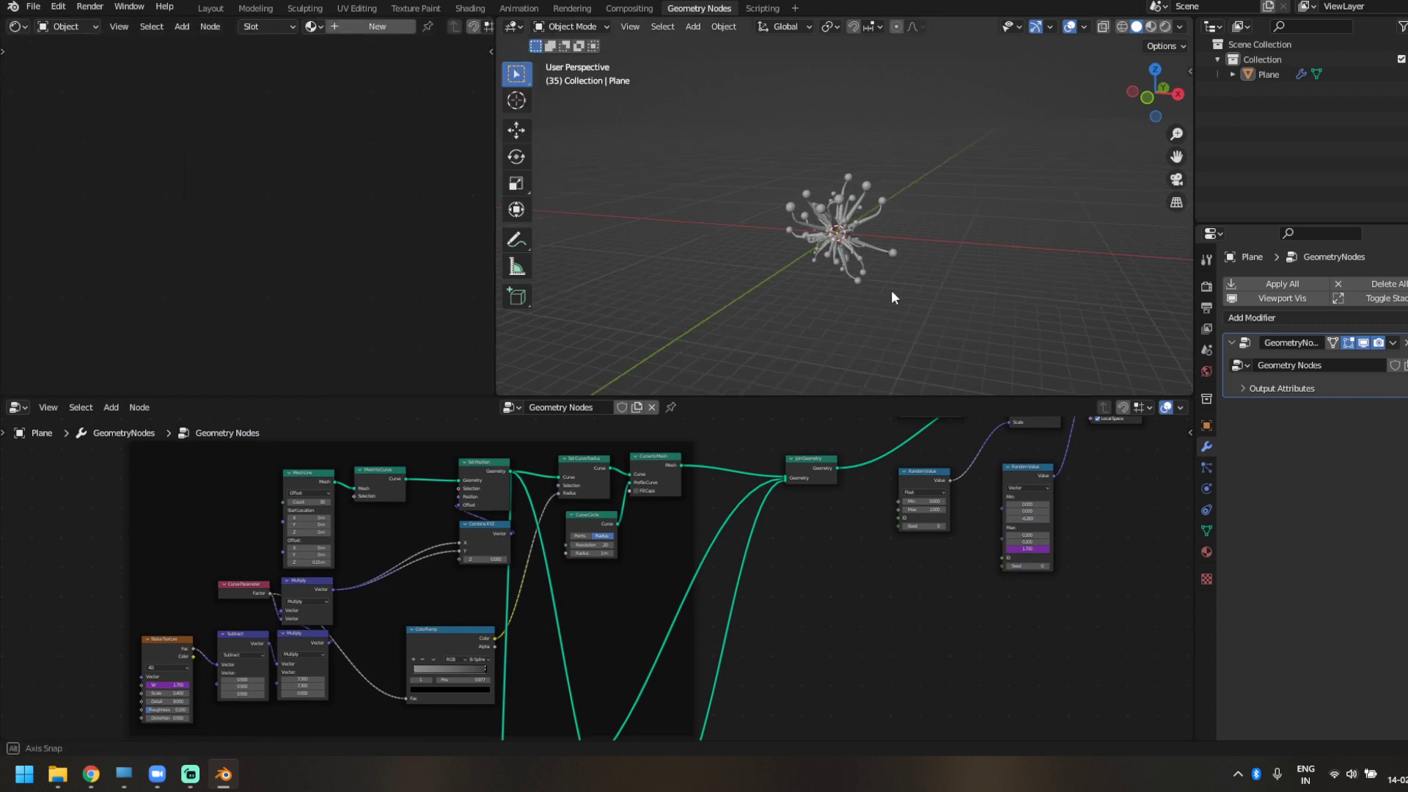
left_click(1206, 286)
left_click(1351, 334)
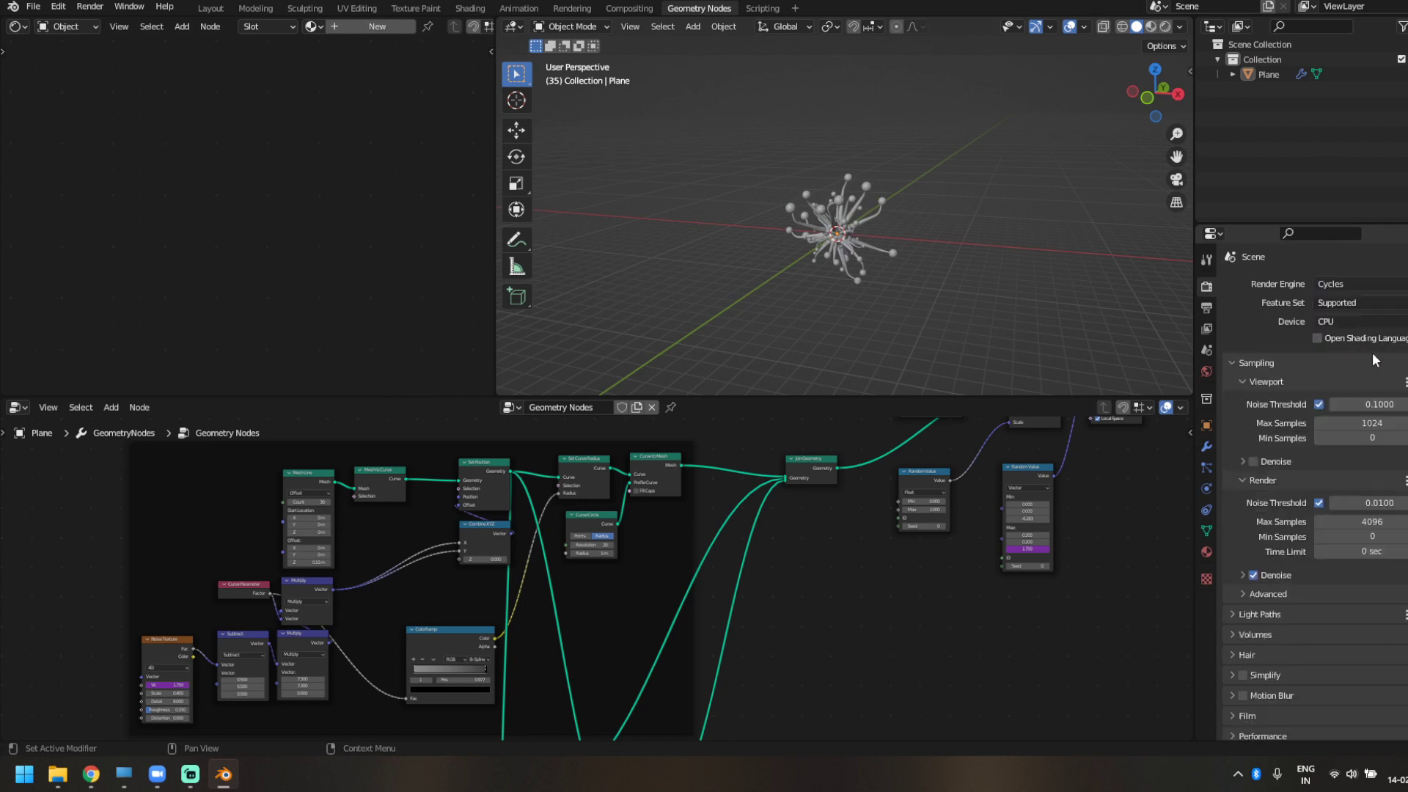
left_click(1355, 355)
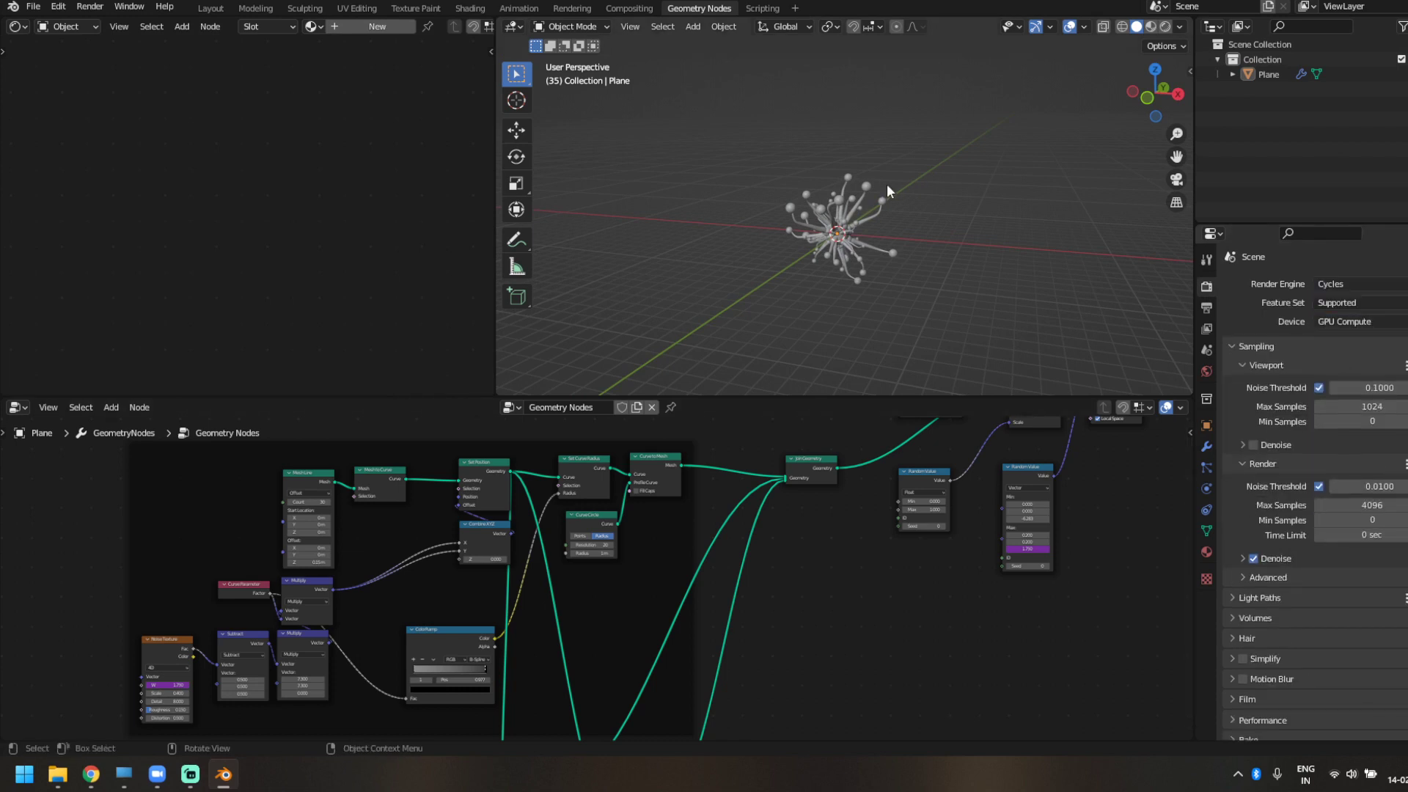
- Switch the 3D viewport to Rendered shading and frame the tentacle object up close
middle_click_drag(888, 186, 949, 156)
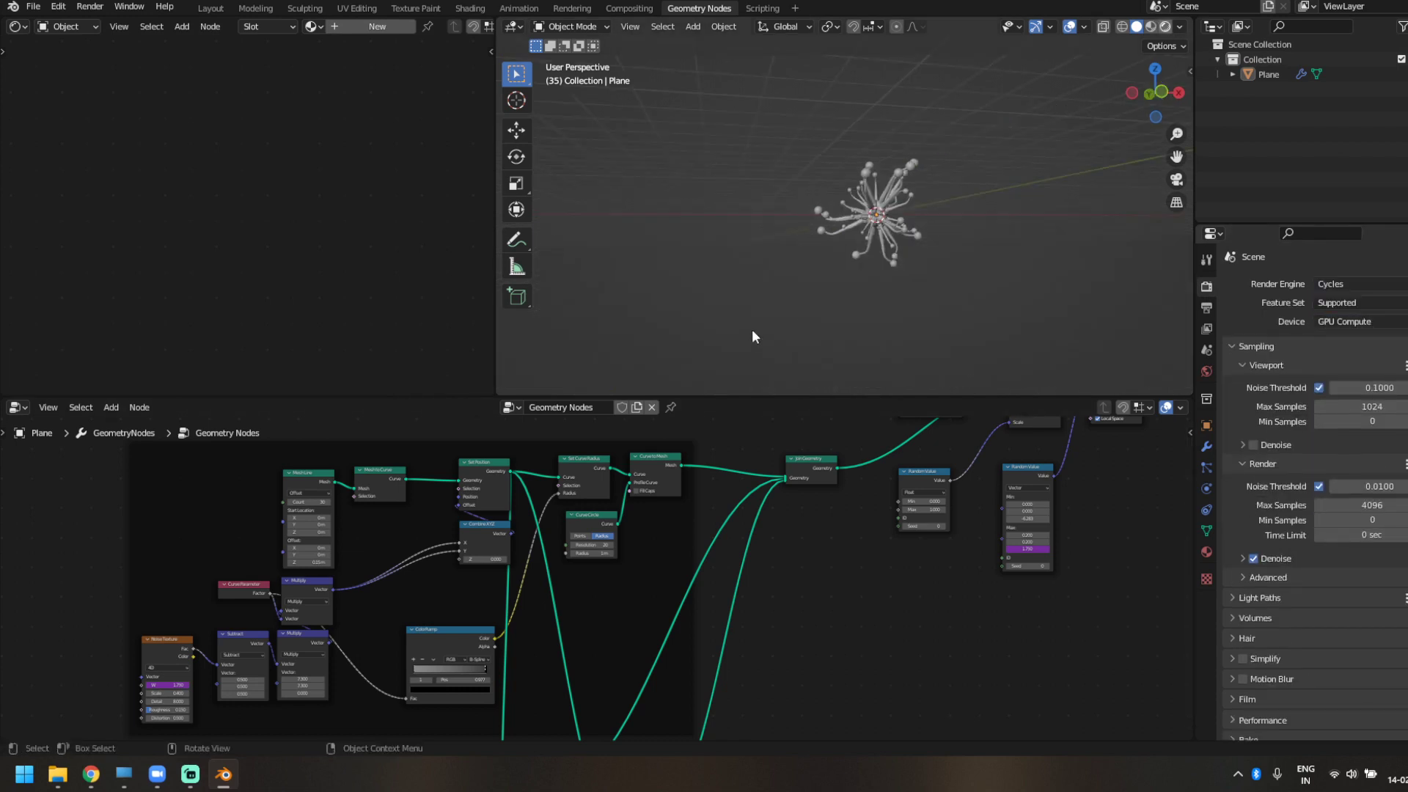
key("z")
scroll(847, 253, "up", 5)
mouse_move(848, 253)
middle_mouse_down()
mouse_move(856, 292)
mouse_move(938, 284)
mouse_move(776, 289)
middle_mouse_up()
scroll(802, 304, "up", 1)
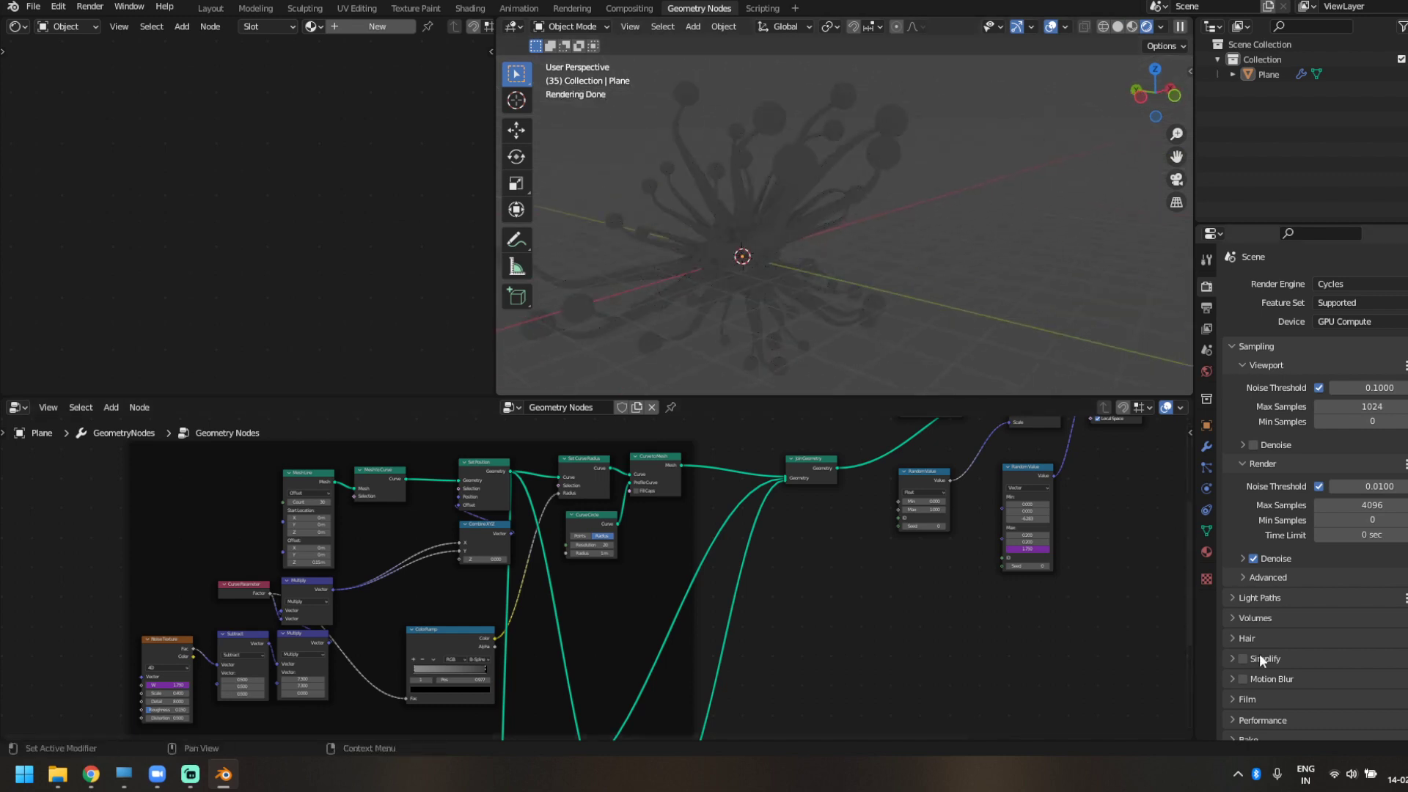
- Set the Color Management Look to Very High Contrast
scroll(1276, 653, "down", 3)
scroll(1291, 664, "down", 6)
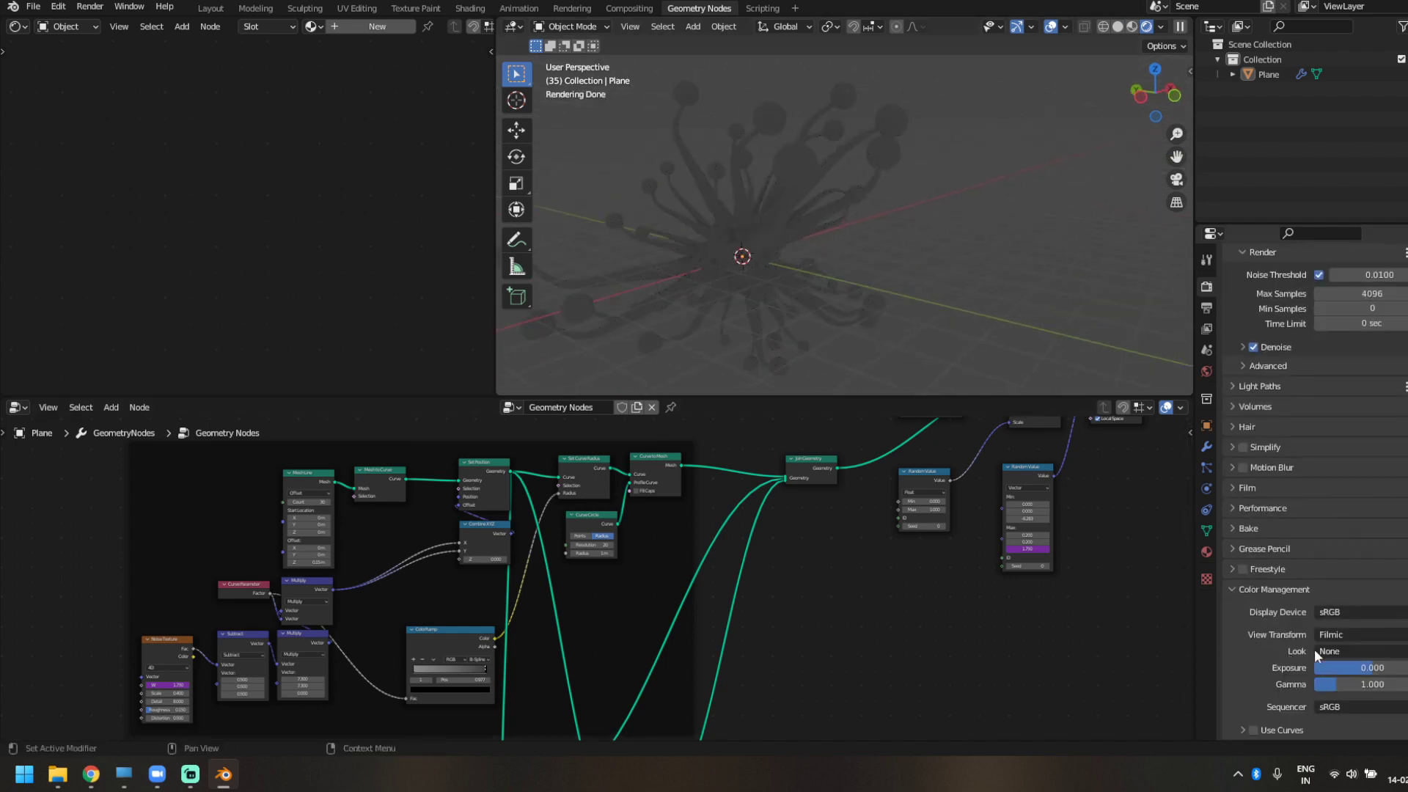
left_click(1340, 650)
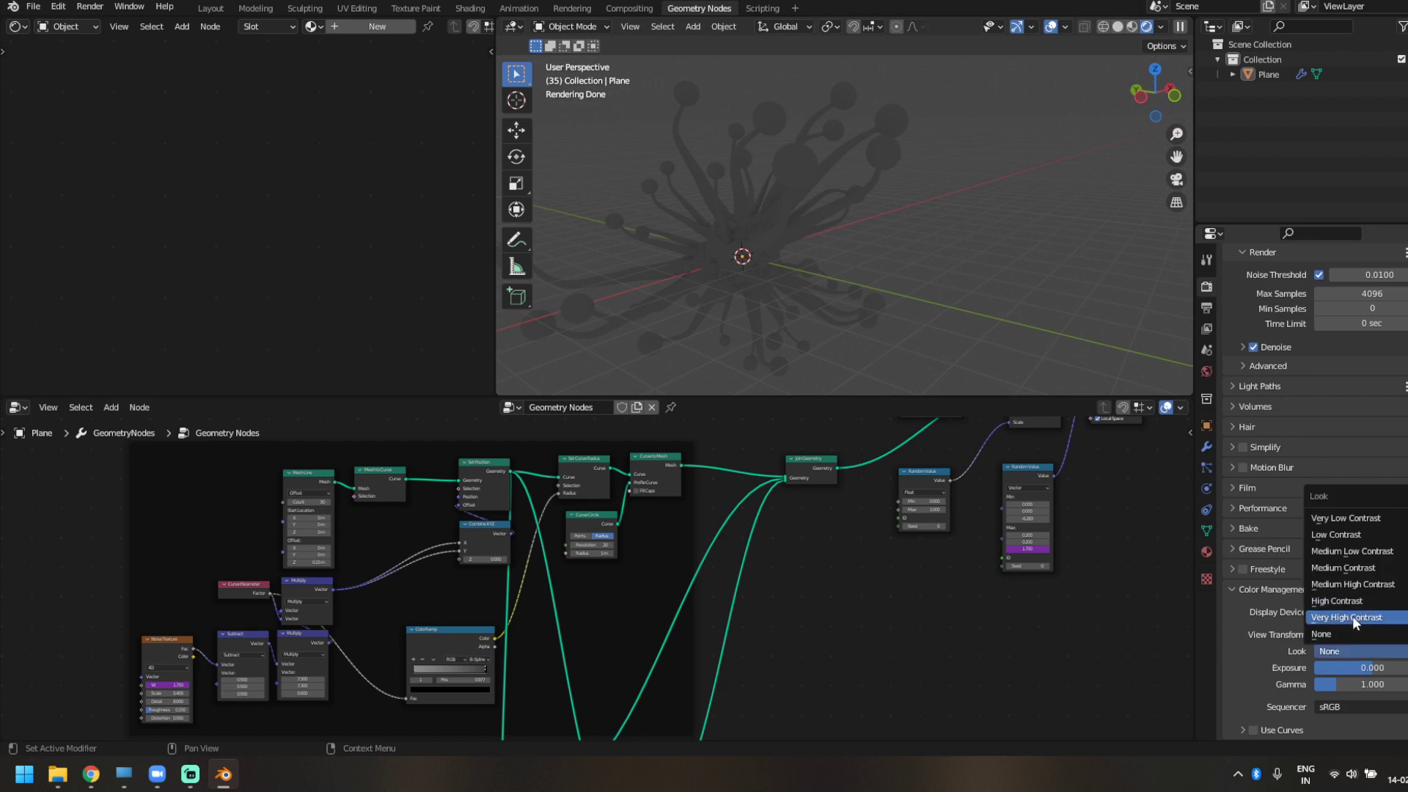
left_click(1347, 617)
middle_click_drag(933, 314, 949, 276)
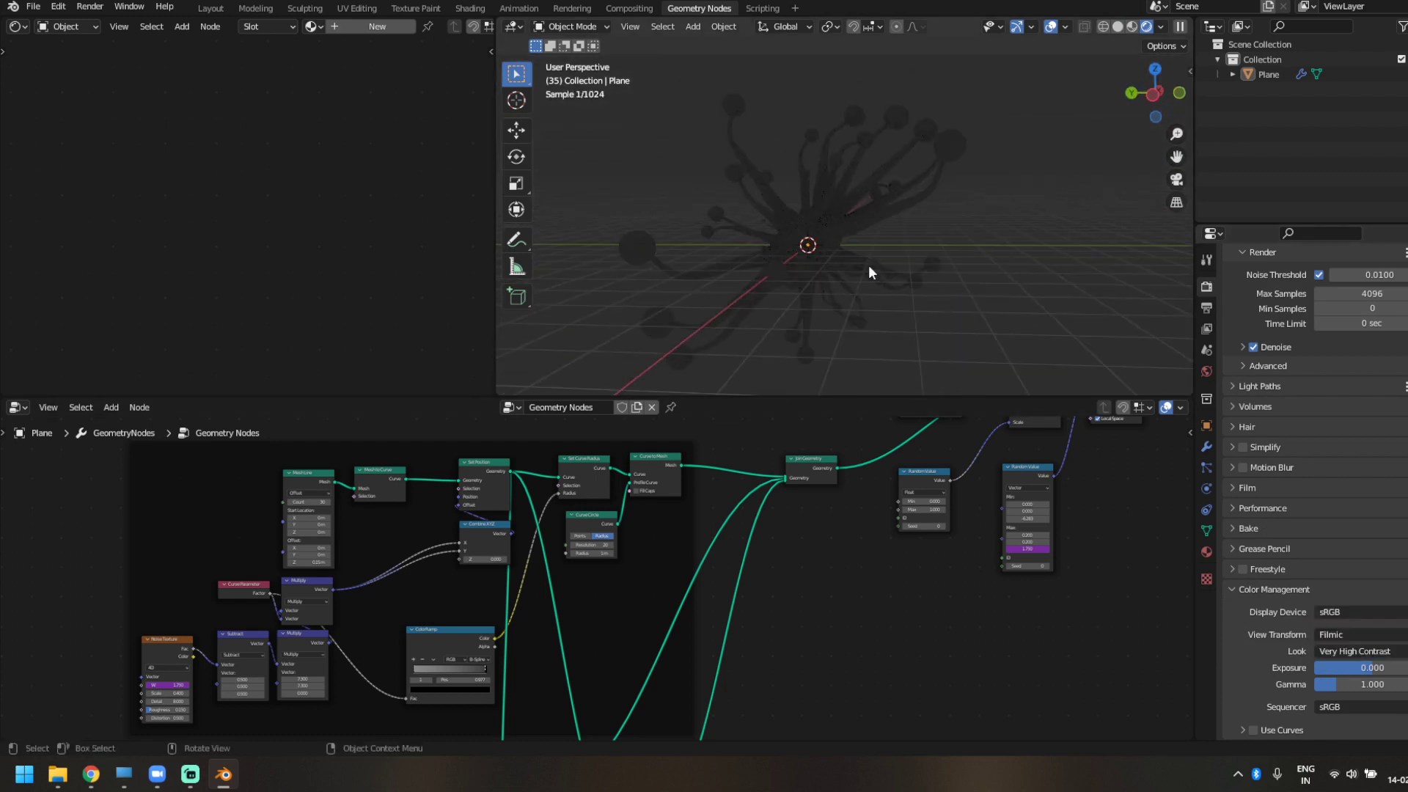
- Set the world background color to an Environment Texture and load the abandoned_greenhouse image
left_click(1206, 372)
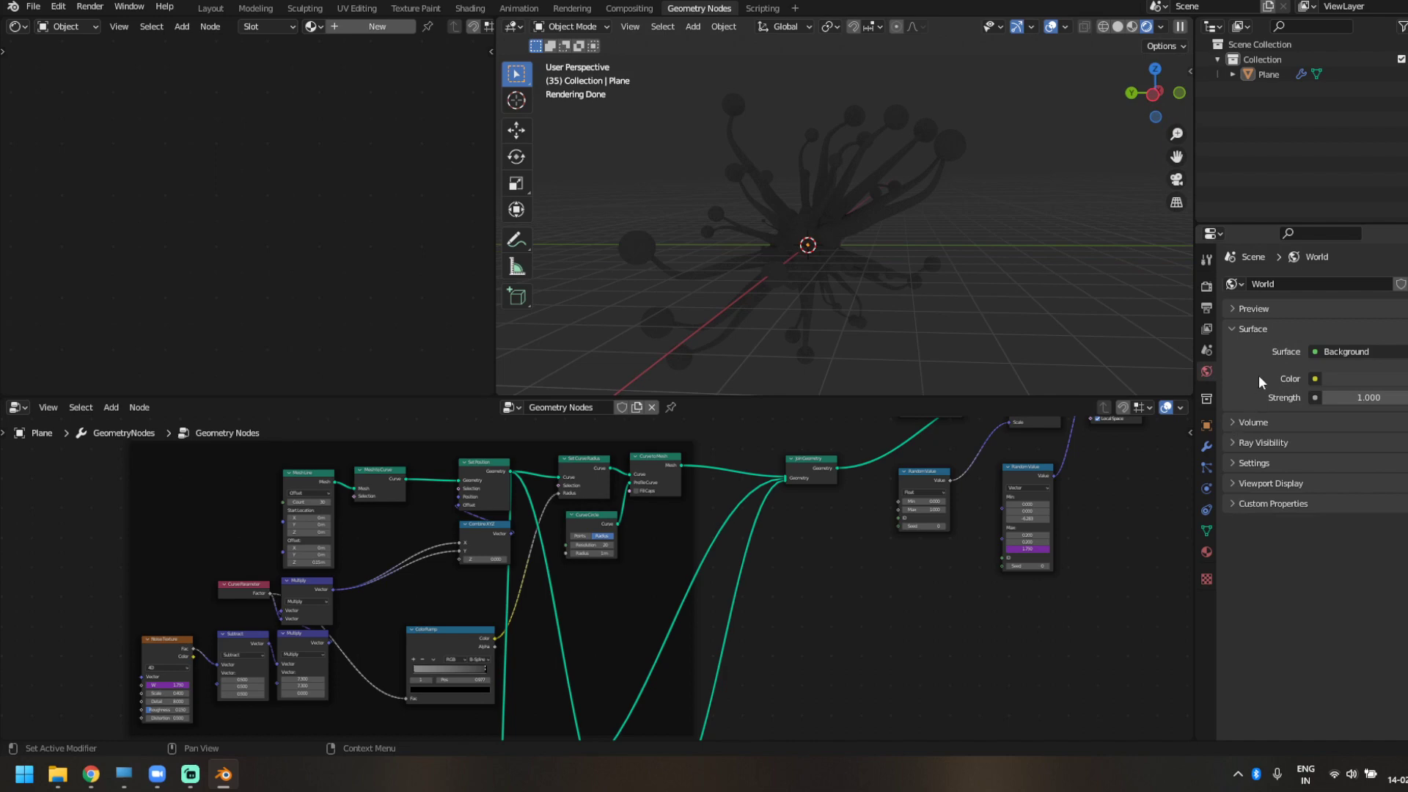
left_click(1315, 380)
left_click(1036, 445)
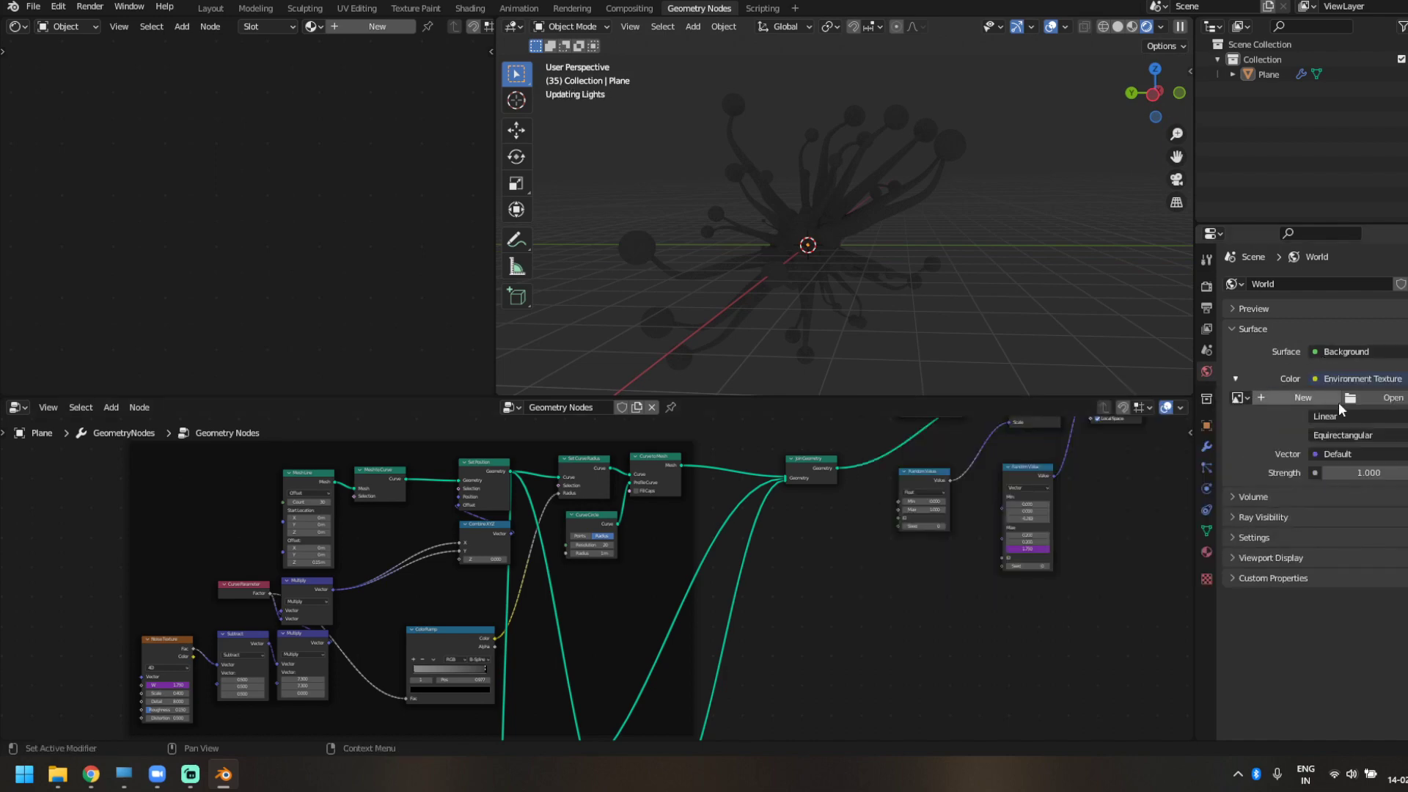
middle_click_drag(1005, 316, 1195, 320)
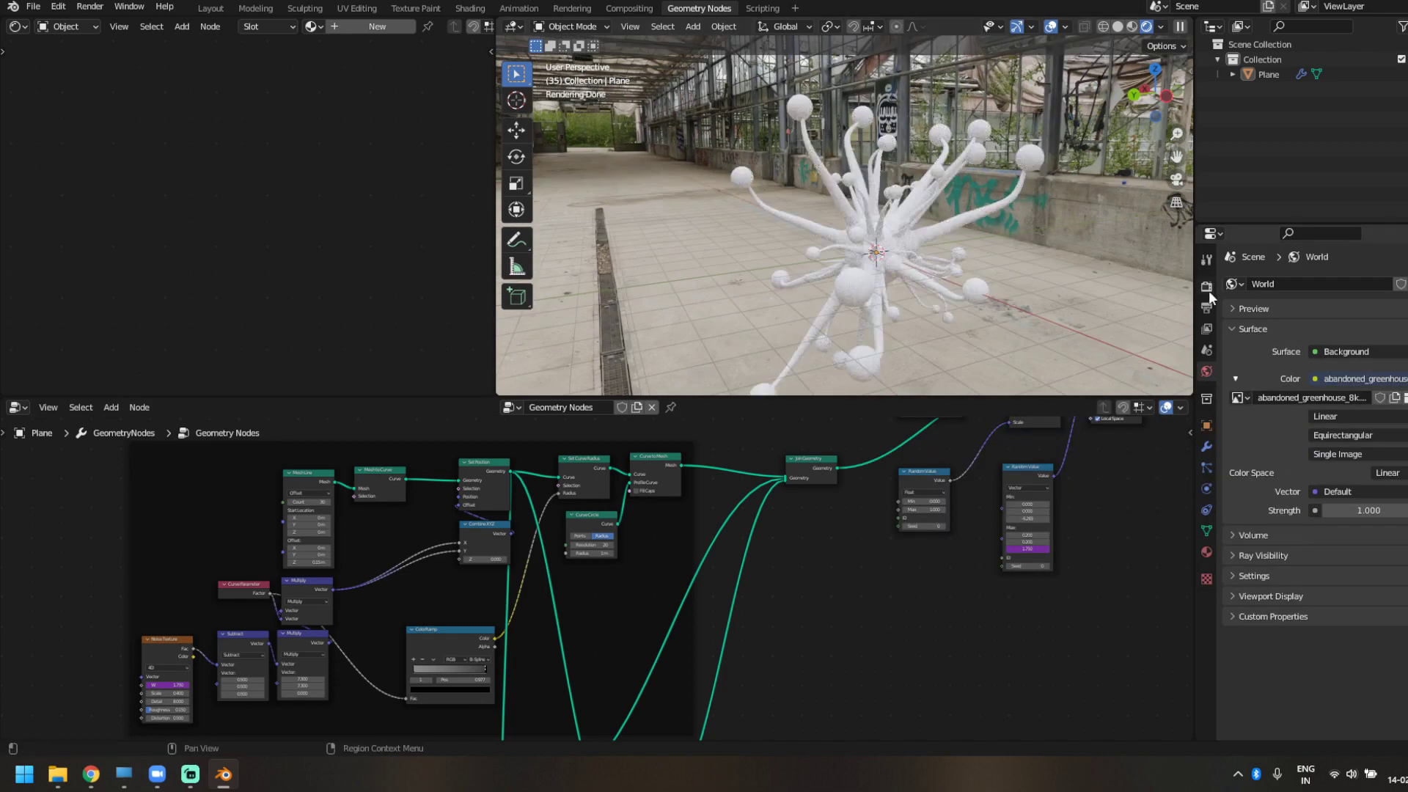
- Enable the Transparent film option in the render settings
left_click(1207, 287)
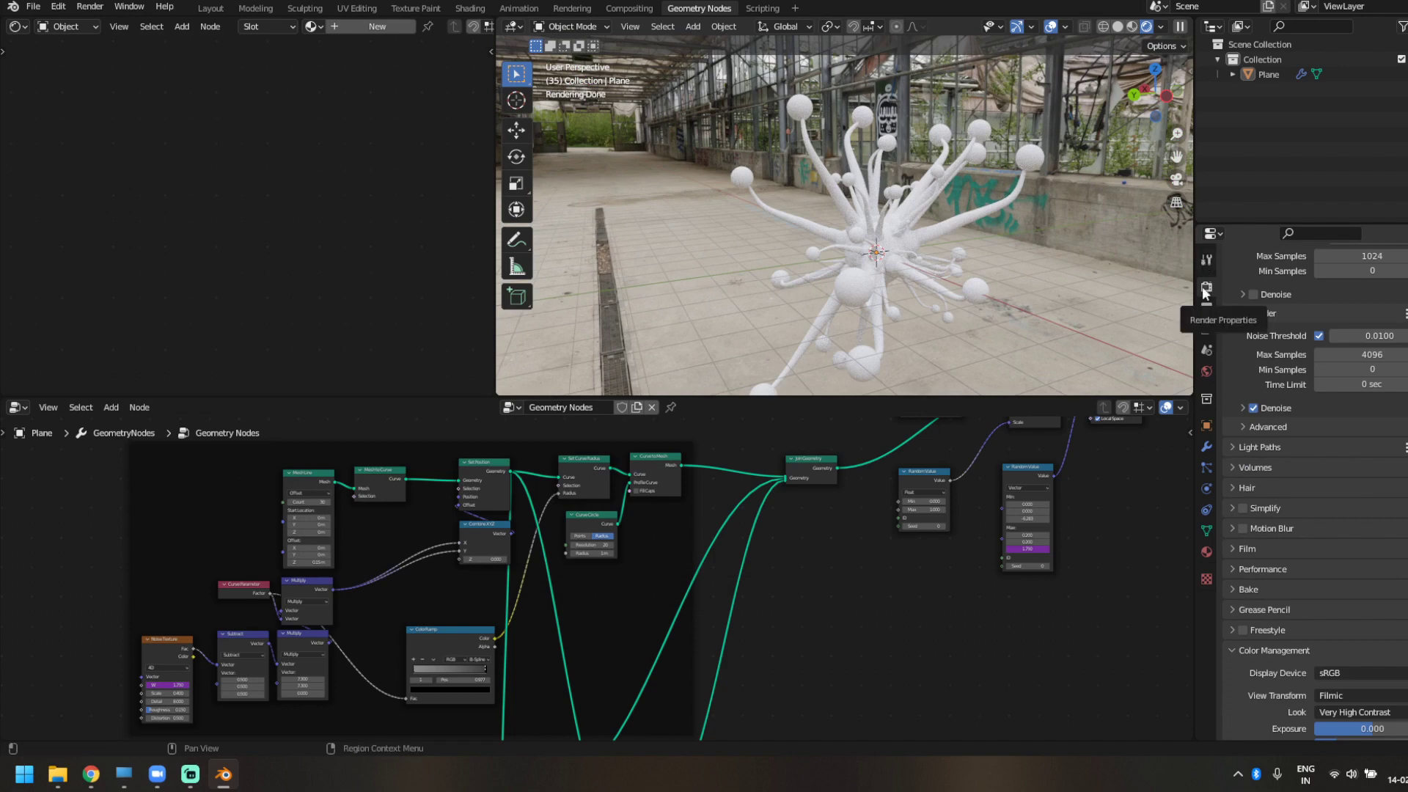
left_click(1245, 549)
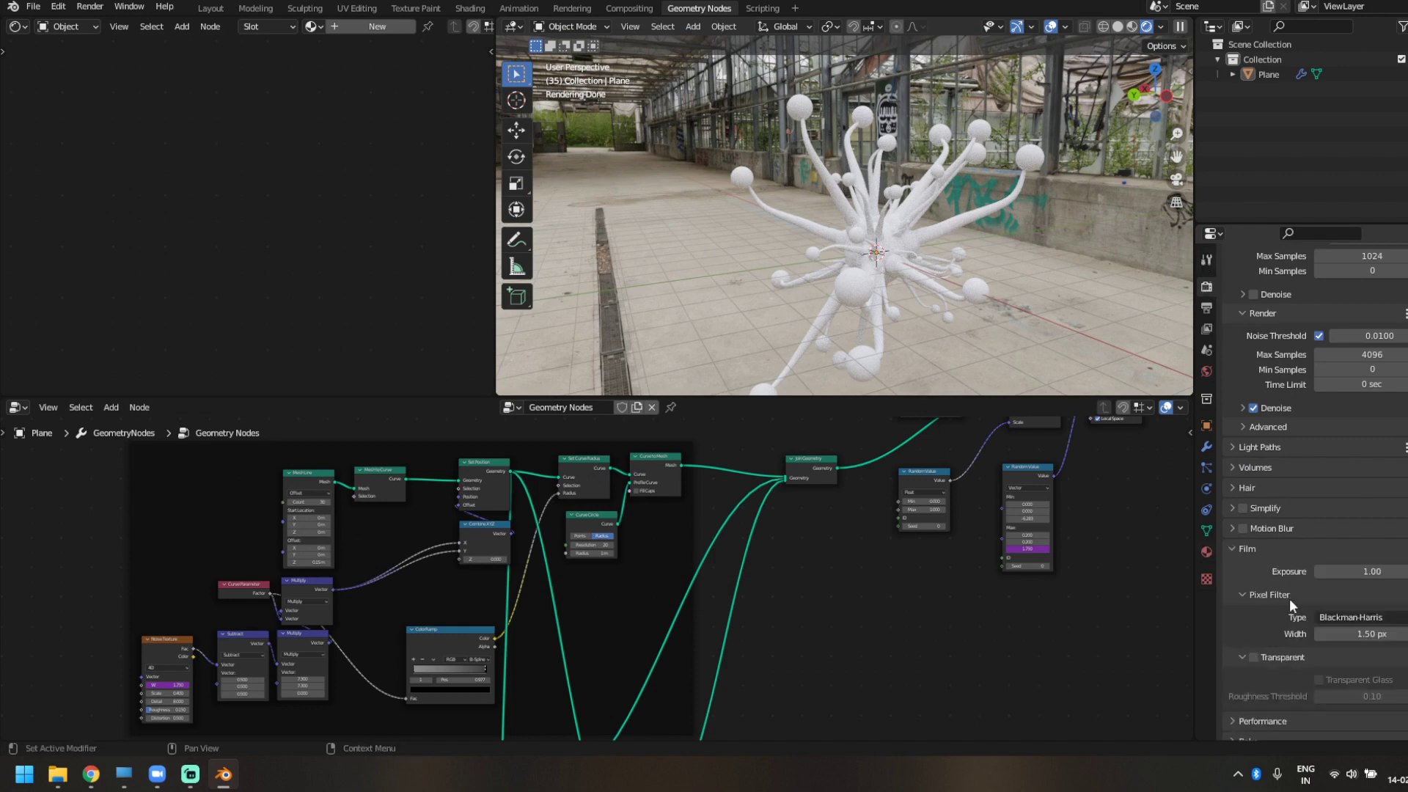
left_click(1254, 658)
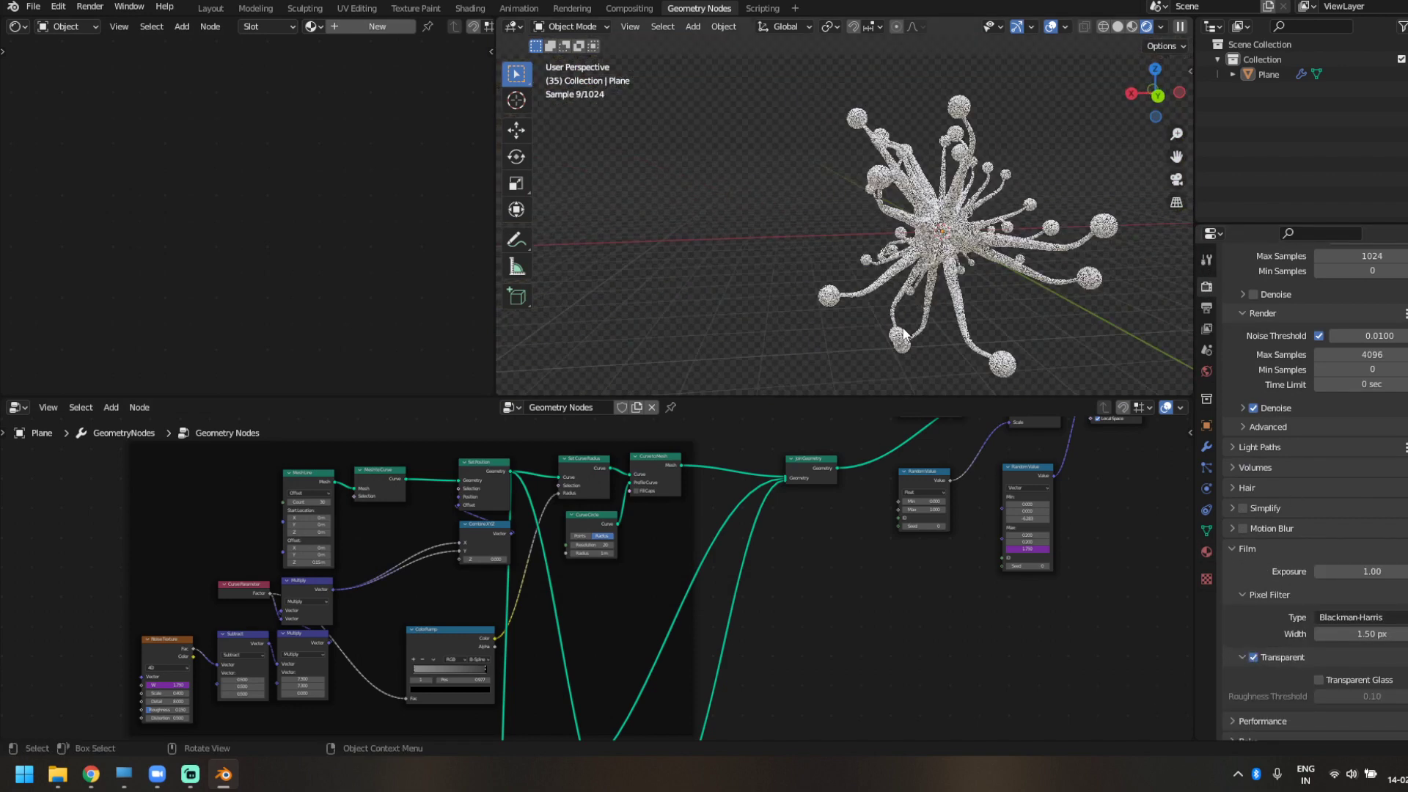
- Add a mesh plane, move it down along Z below the tentacle object, and scale it up as a floor
key("shift+a")
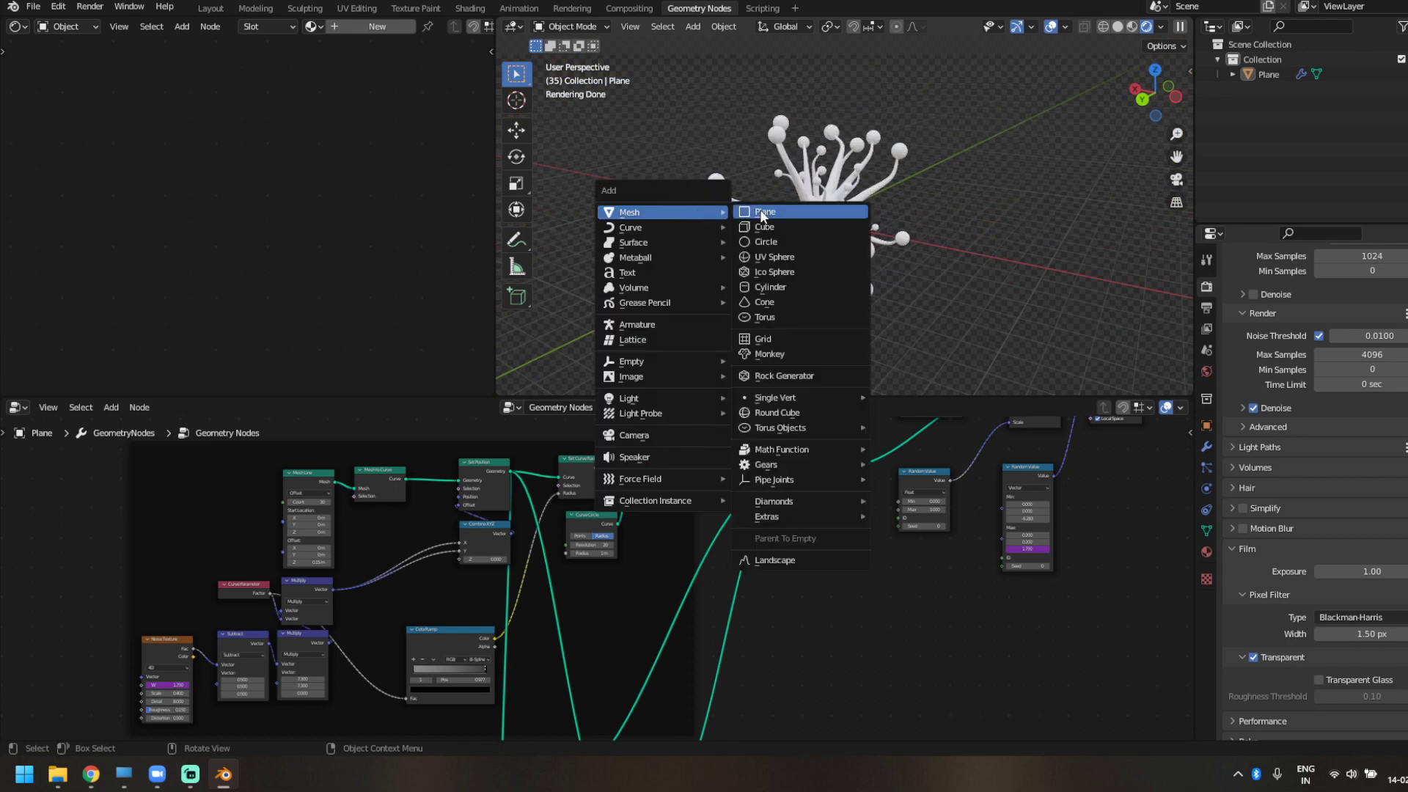
left_click(763, 212)
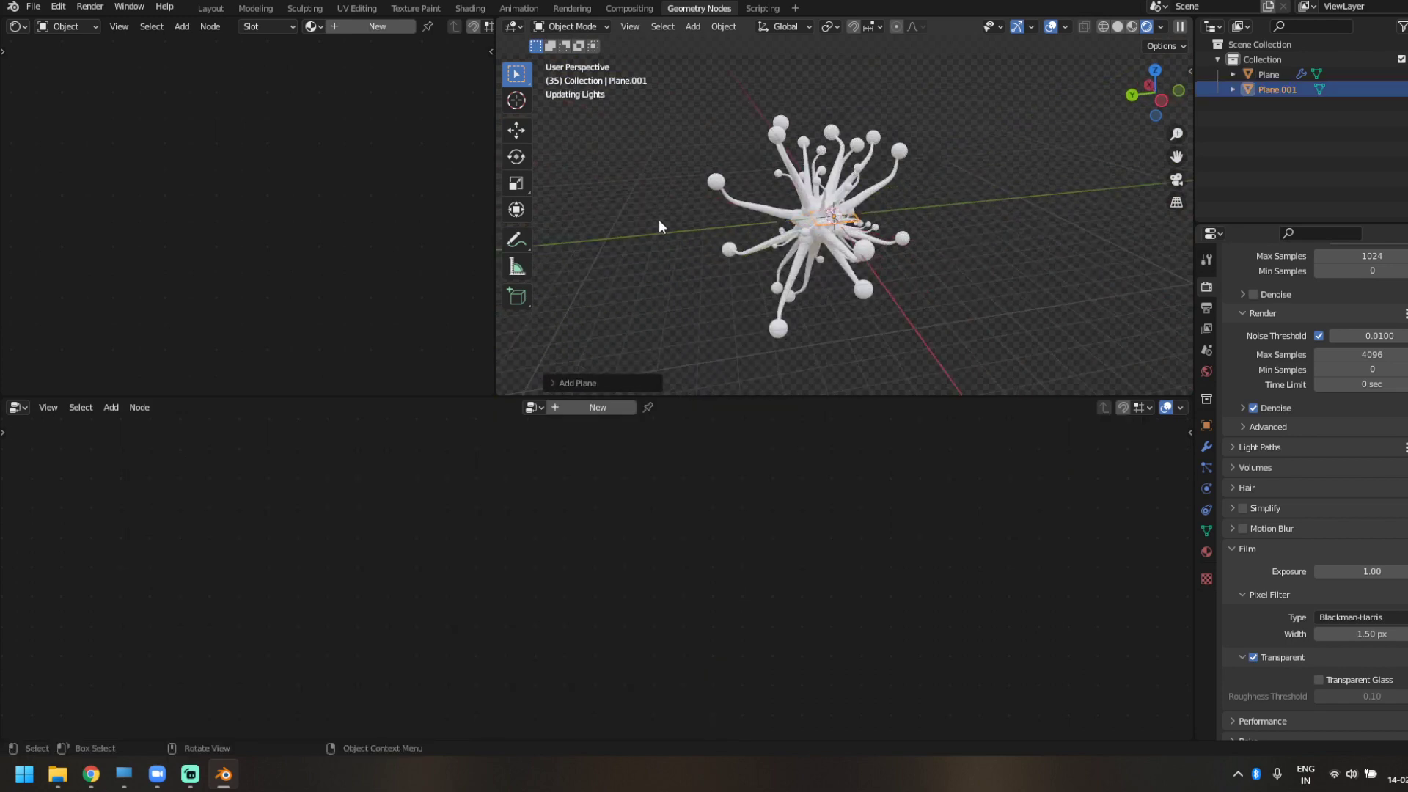
key("g")
key("z")
left_click(691, 301)
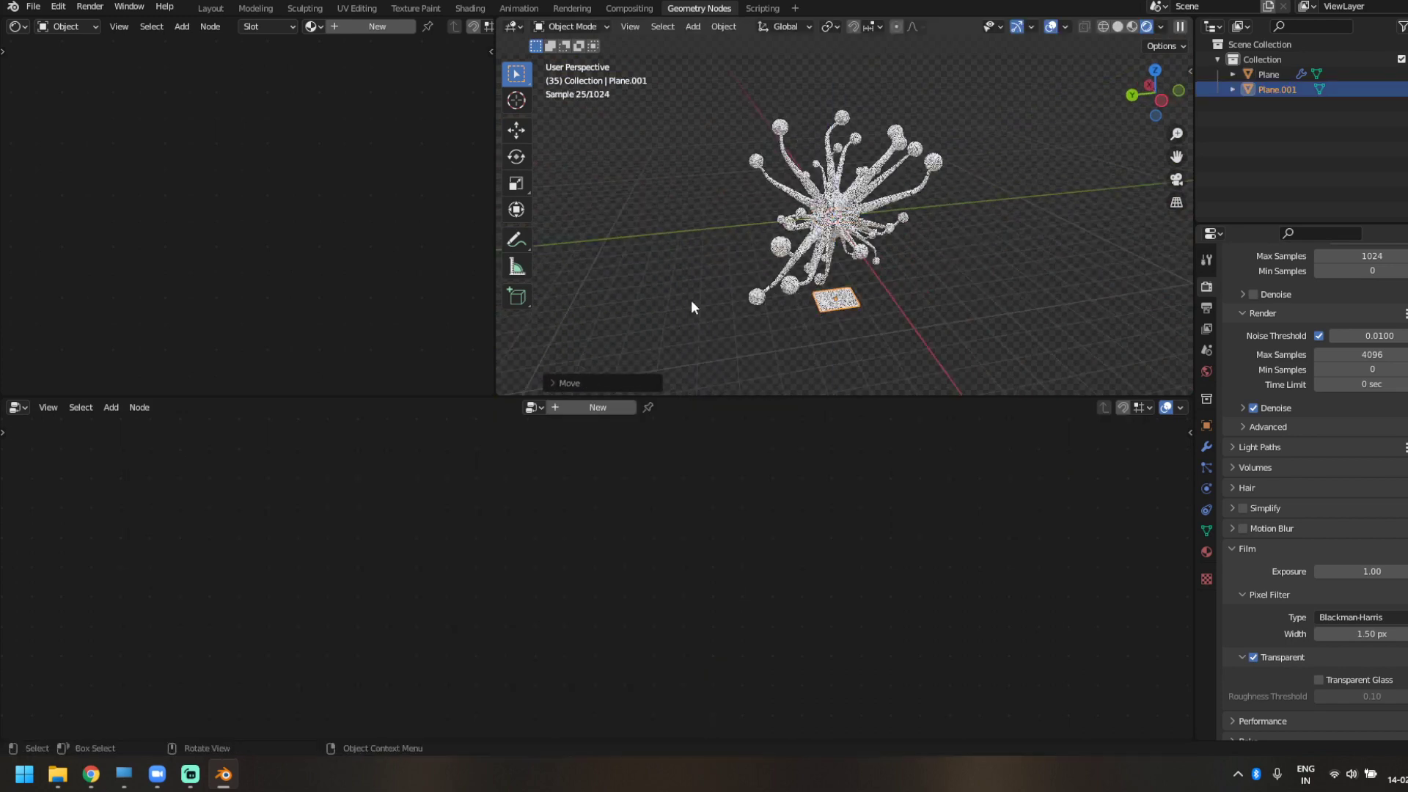
key("s")
left_click(1032, 261)
- Extrude one edge of the floor plane straight up to form a tall backdrop wall
middle_click_drag(1032, 261, 958, 305)
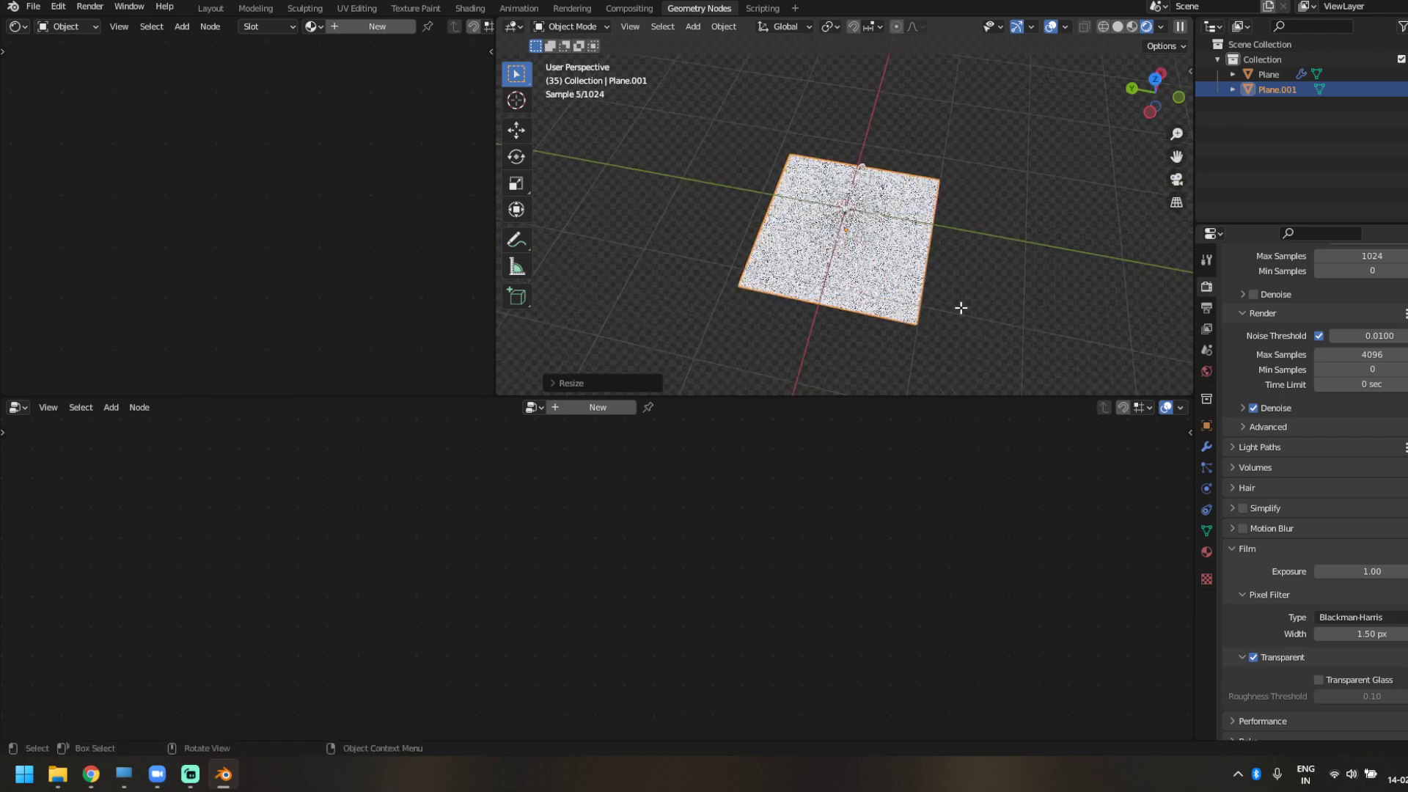
key("Tab")
key("2")
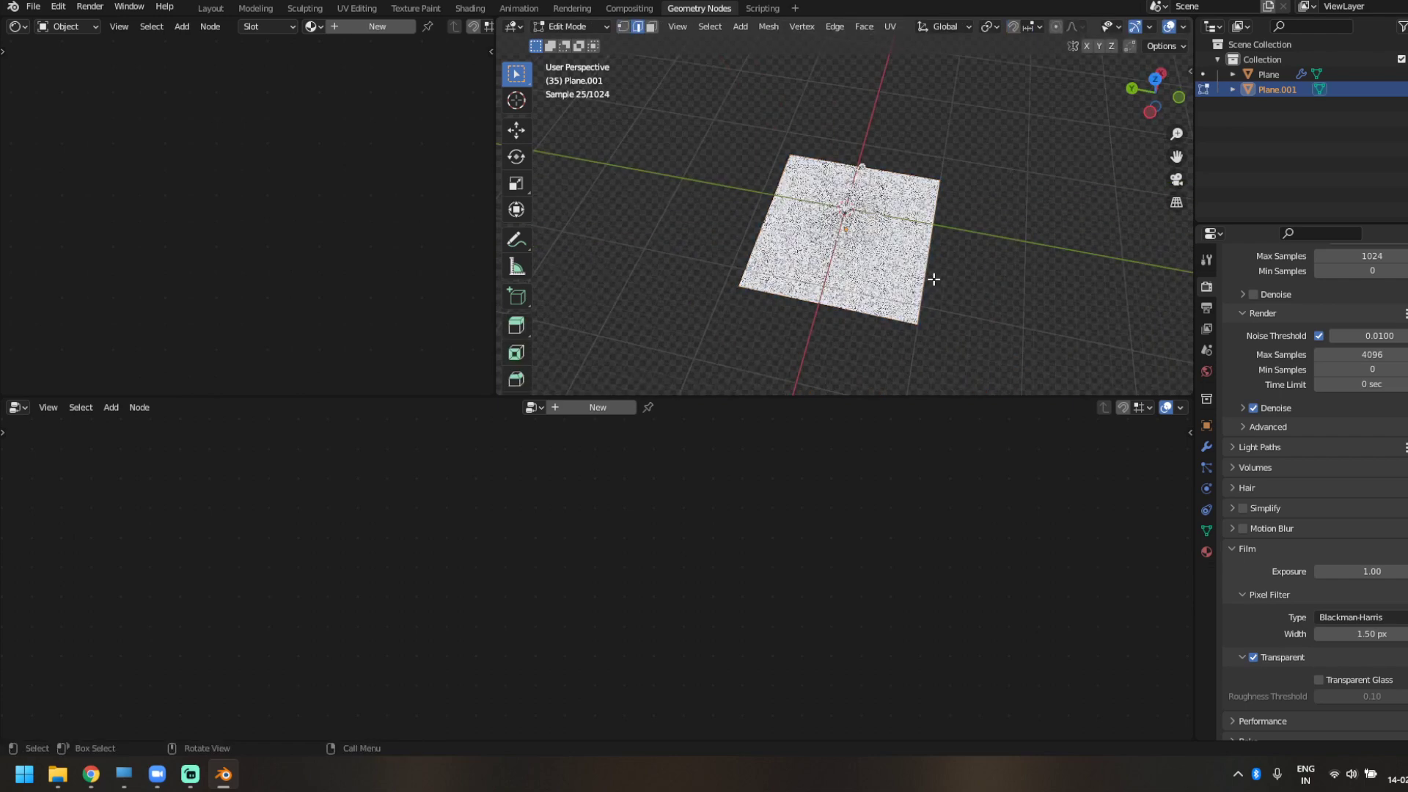
middle_click_drag(928, 274, 990, 235)
key("e")
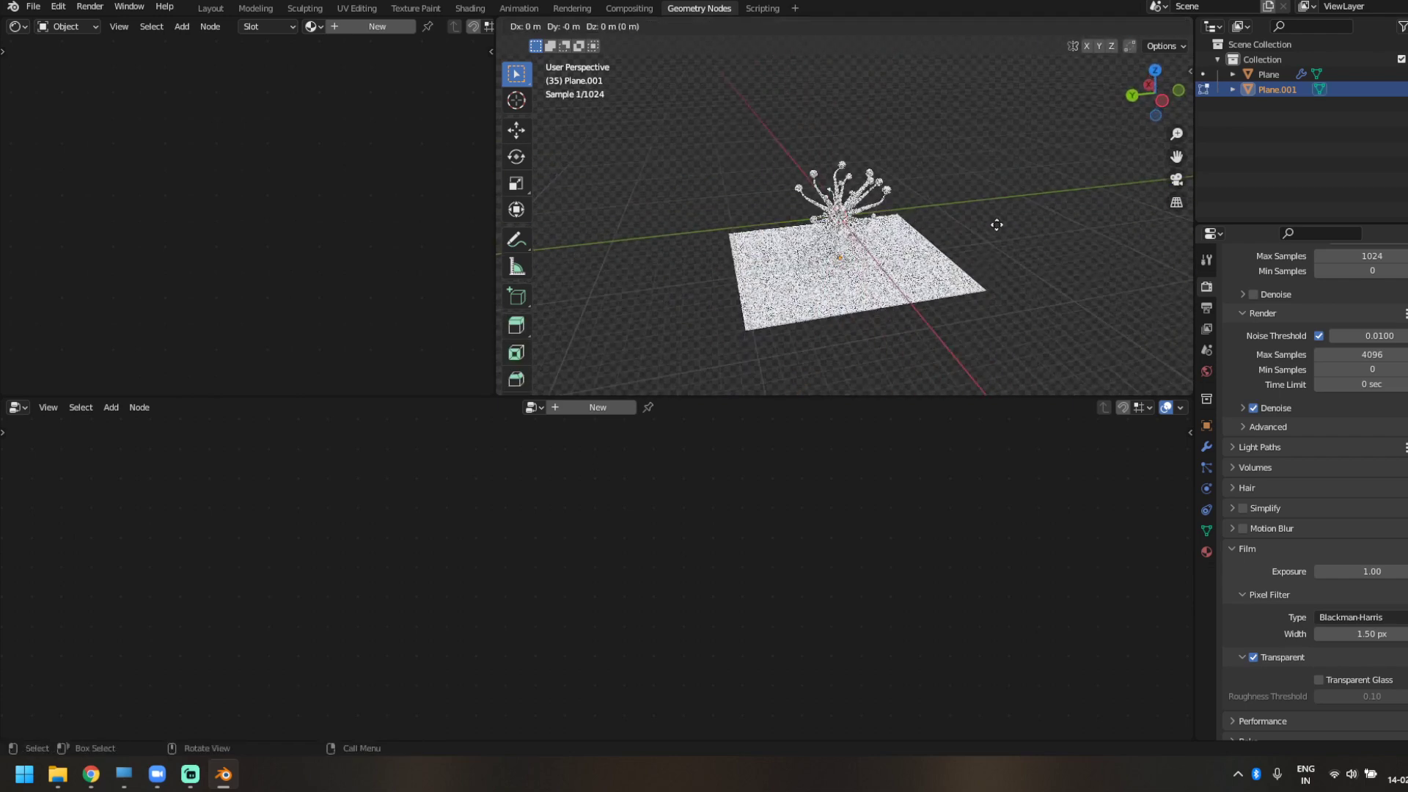
left_click(990, 63)
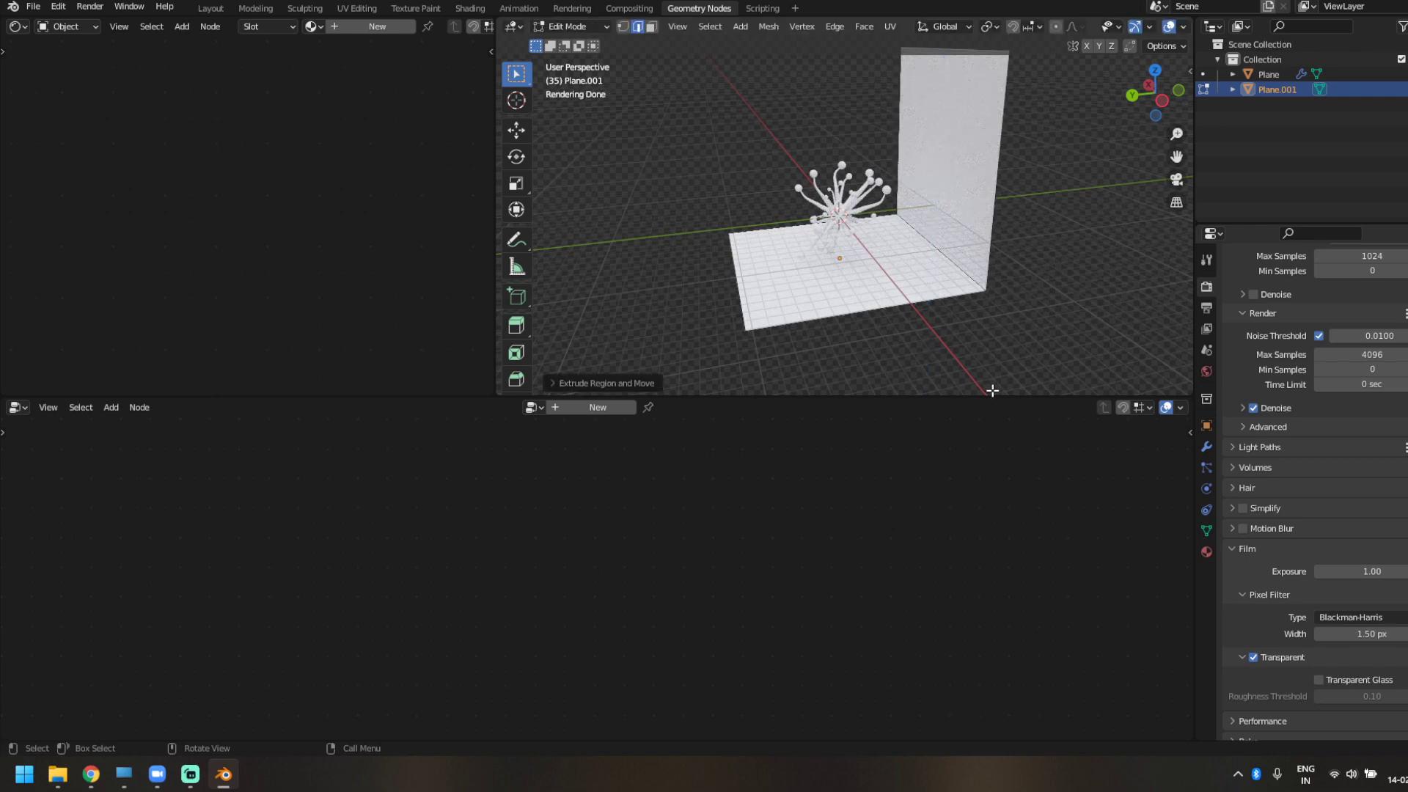
- Bevel the edge between floor and wall about 0.92 m wide with 10 segments, and shade the backdrop smooth
middle_click_drag(993, 391, 963, 297)
left_click(938, 244)
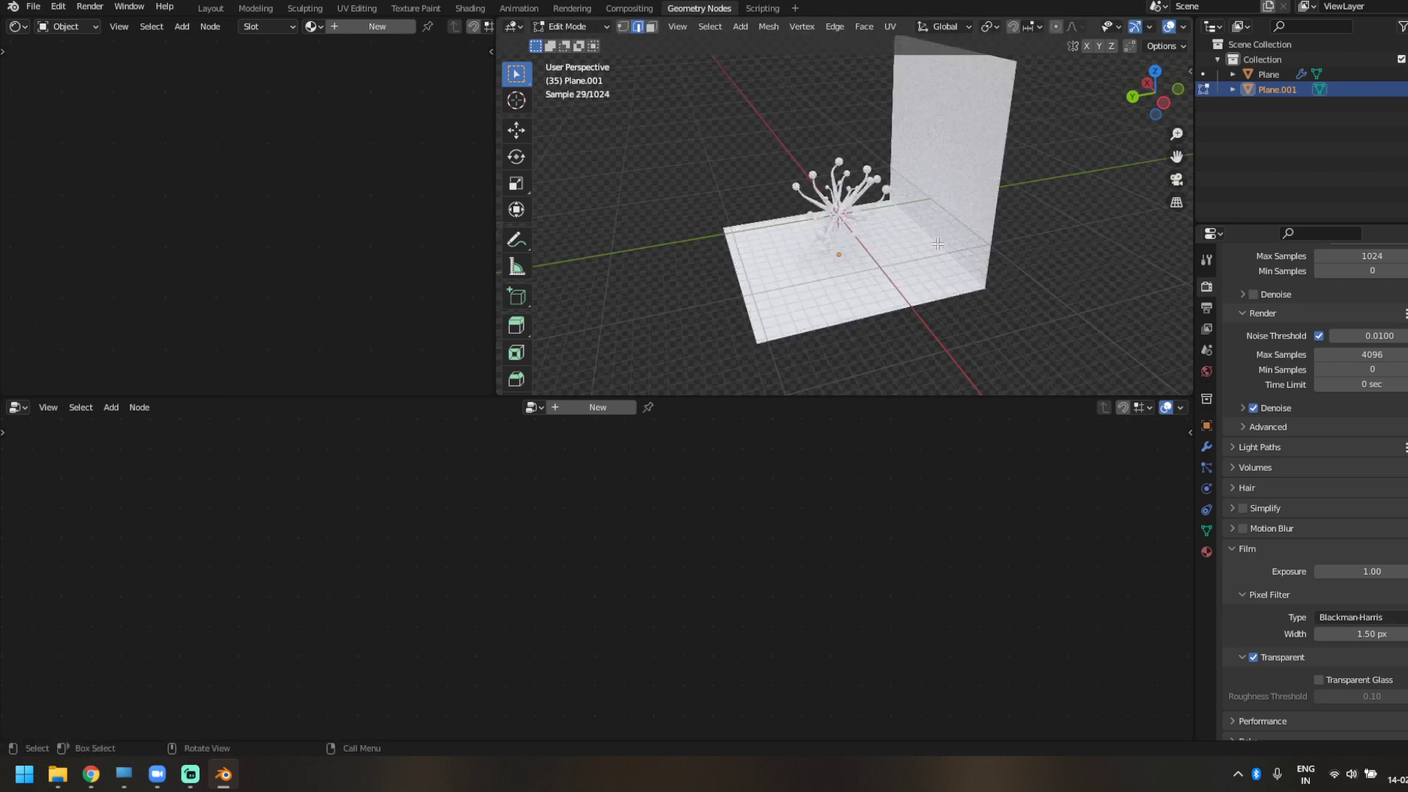
key("ctrl+b")
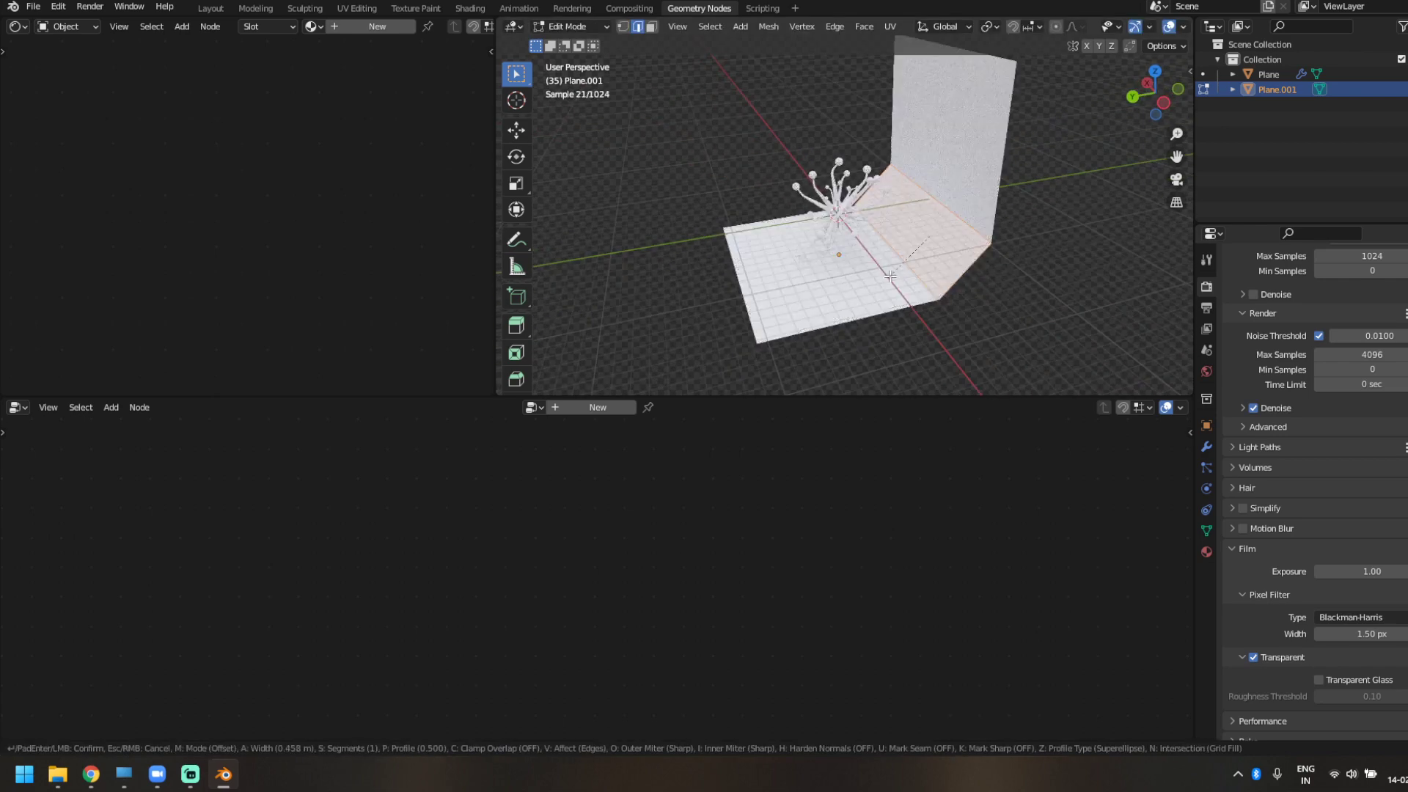
scroll(873, 279, "up", 9)
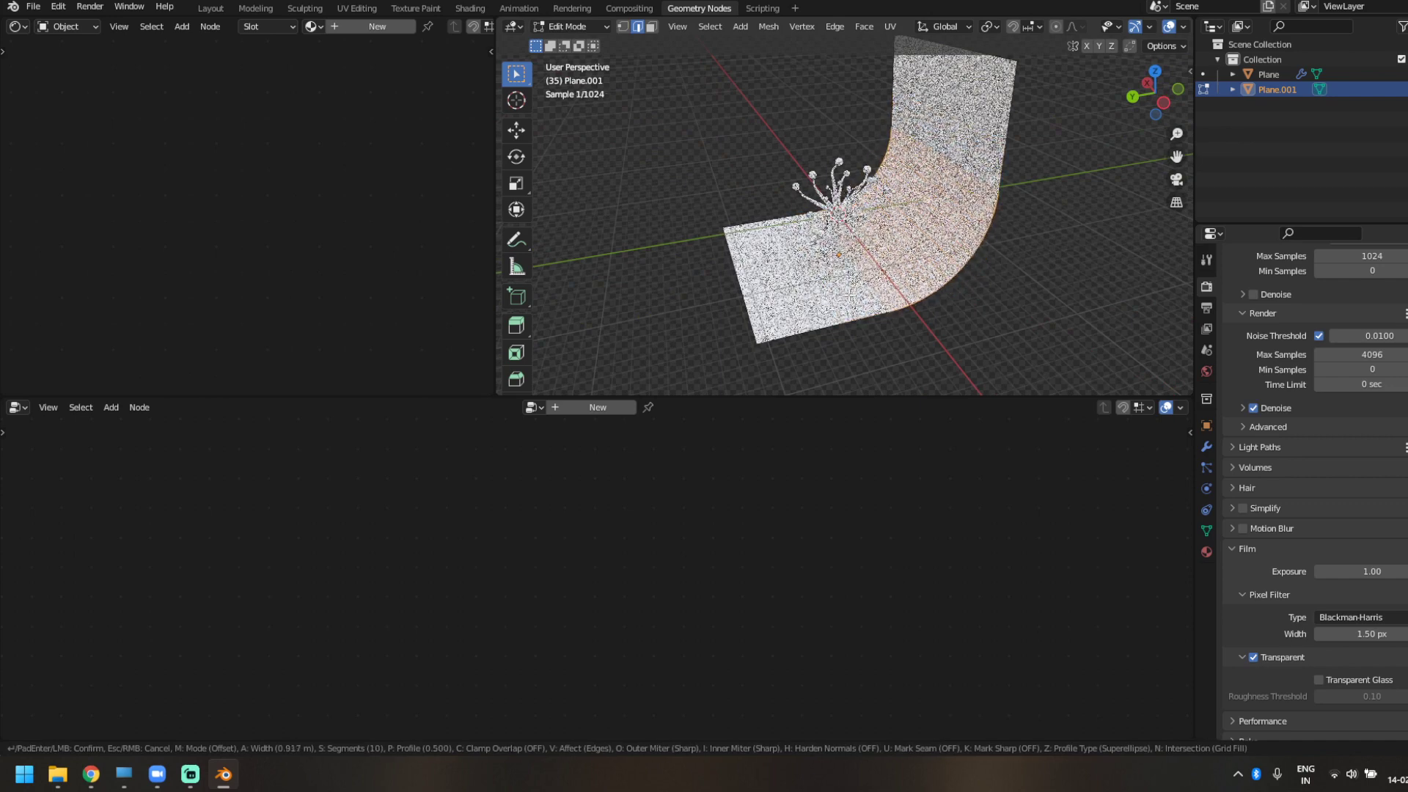
right_click(1016, 323)
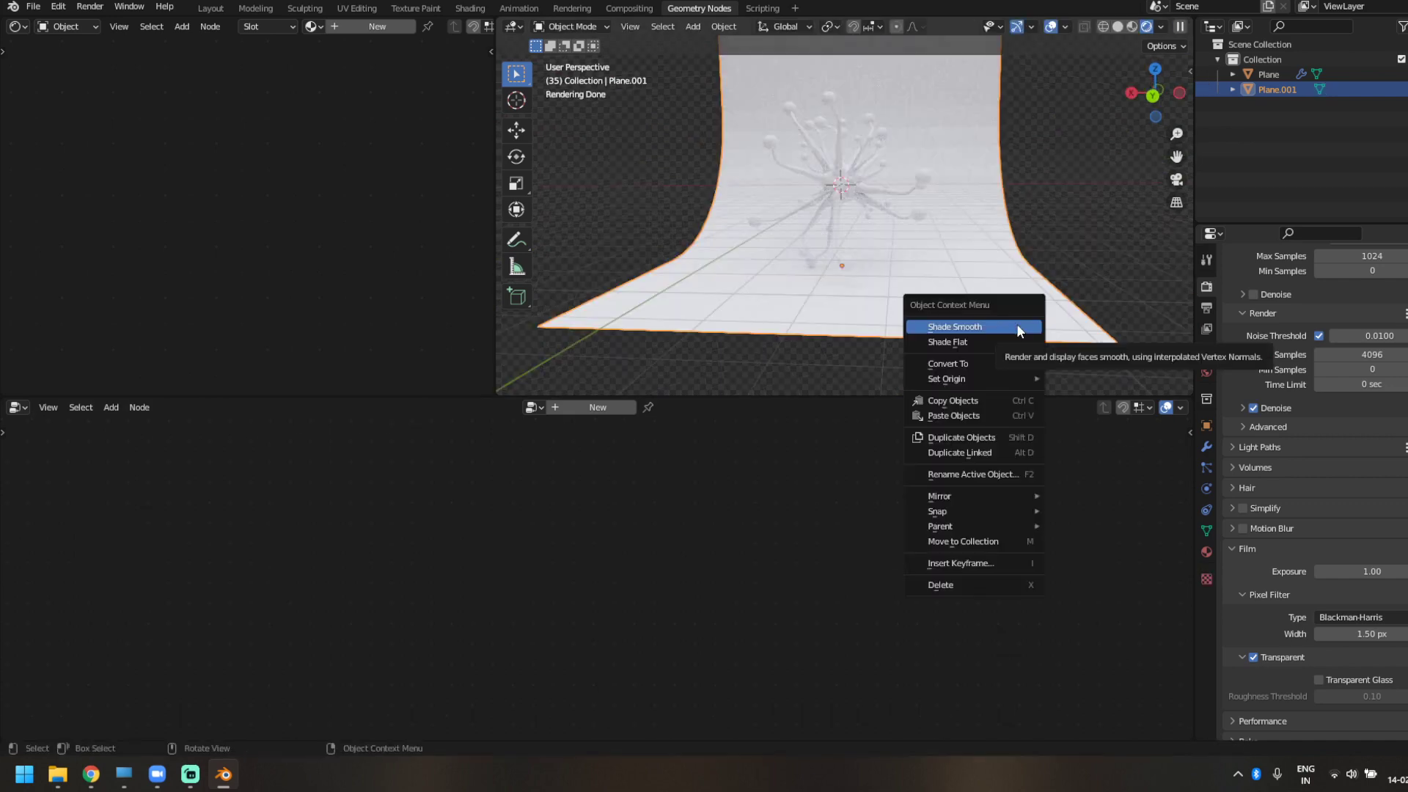
left_click(1017, 323)
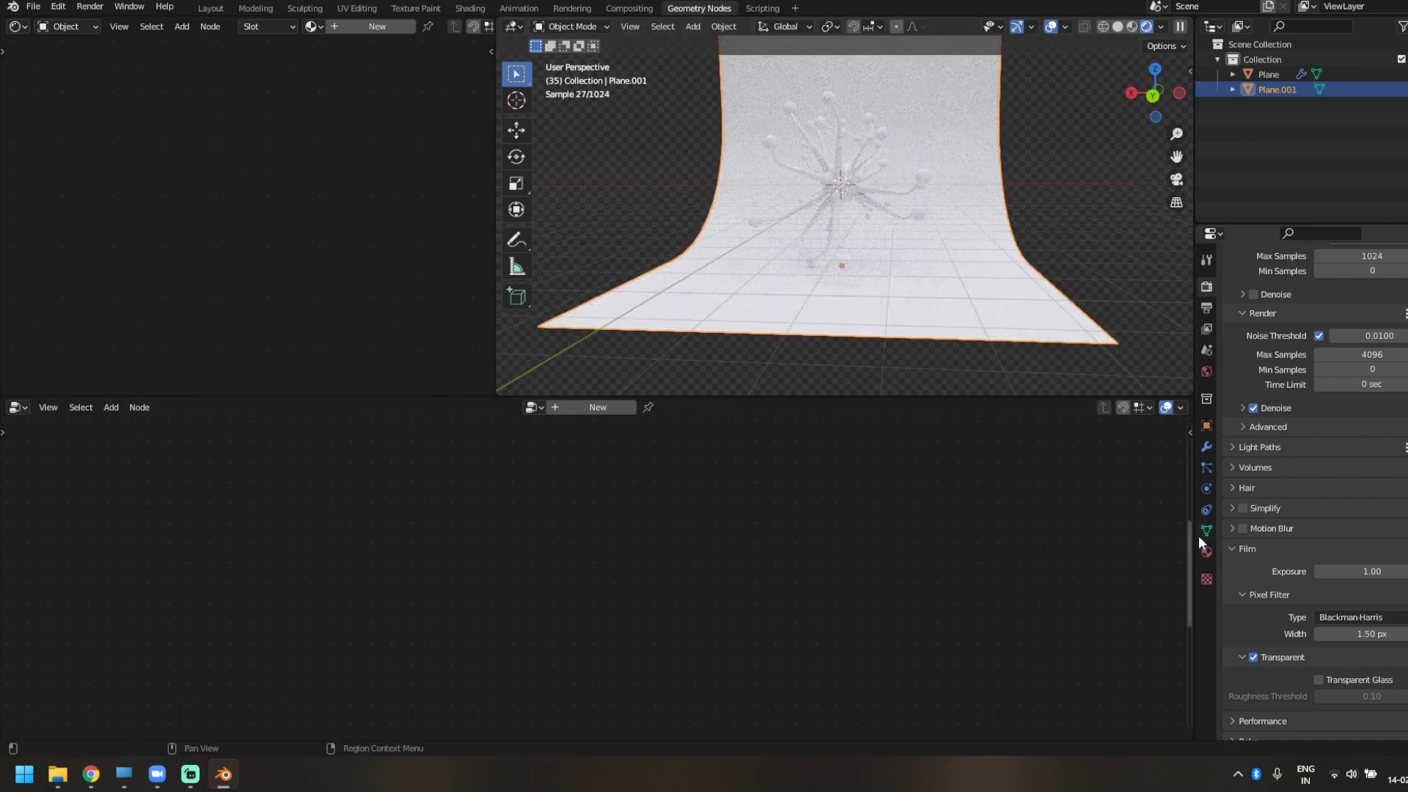
- Create a new material on the backdrop and name it Plane
left_click(1206, 552)
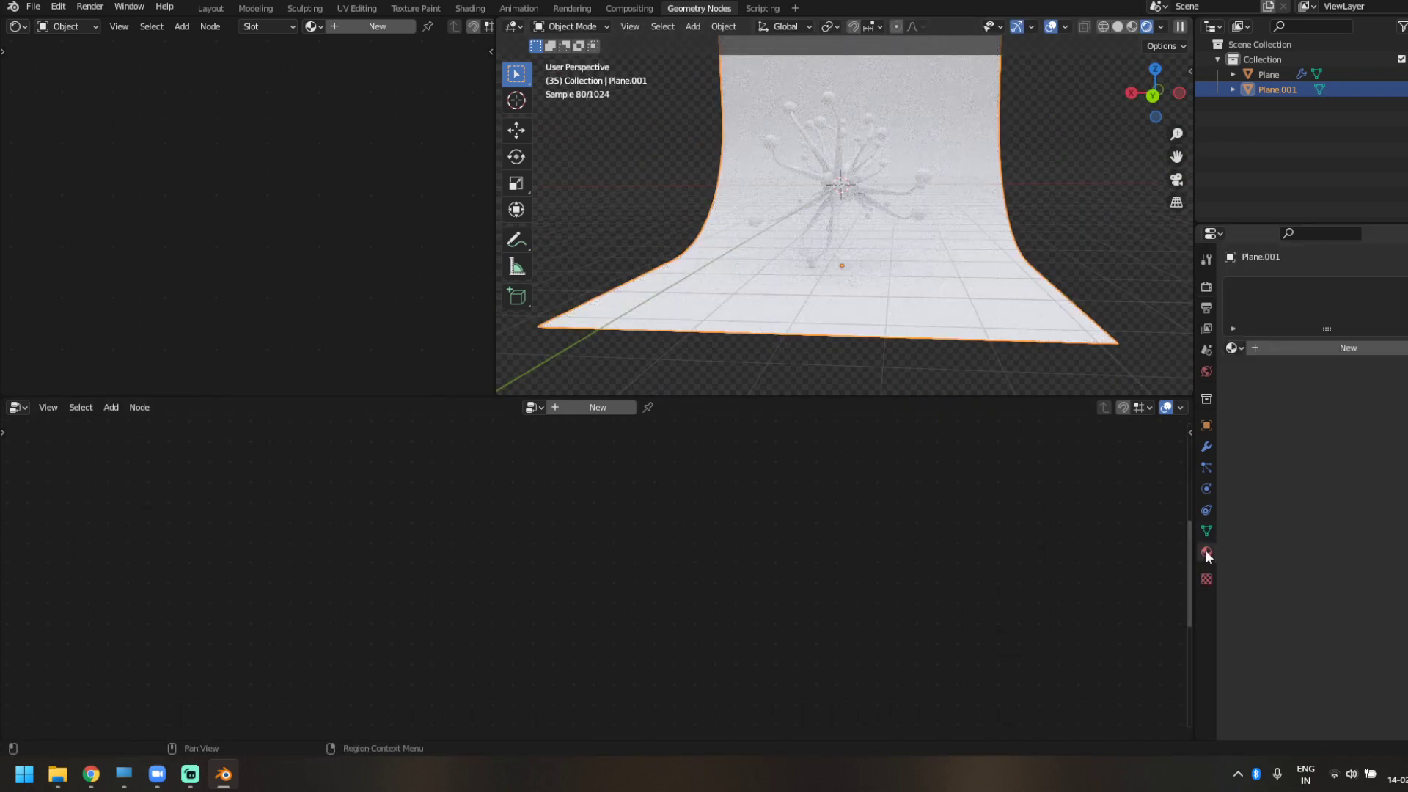
left_click(1313, 348)
left_click(1313, 348)
type("Plane")
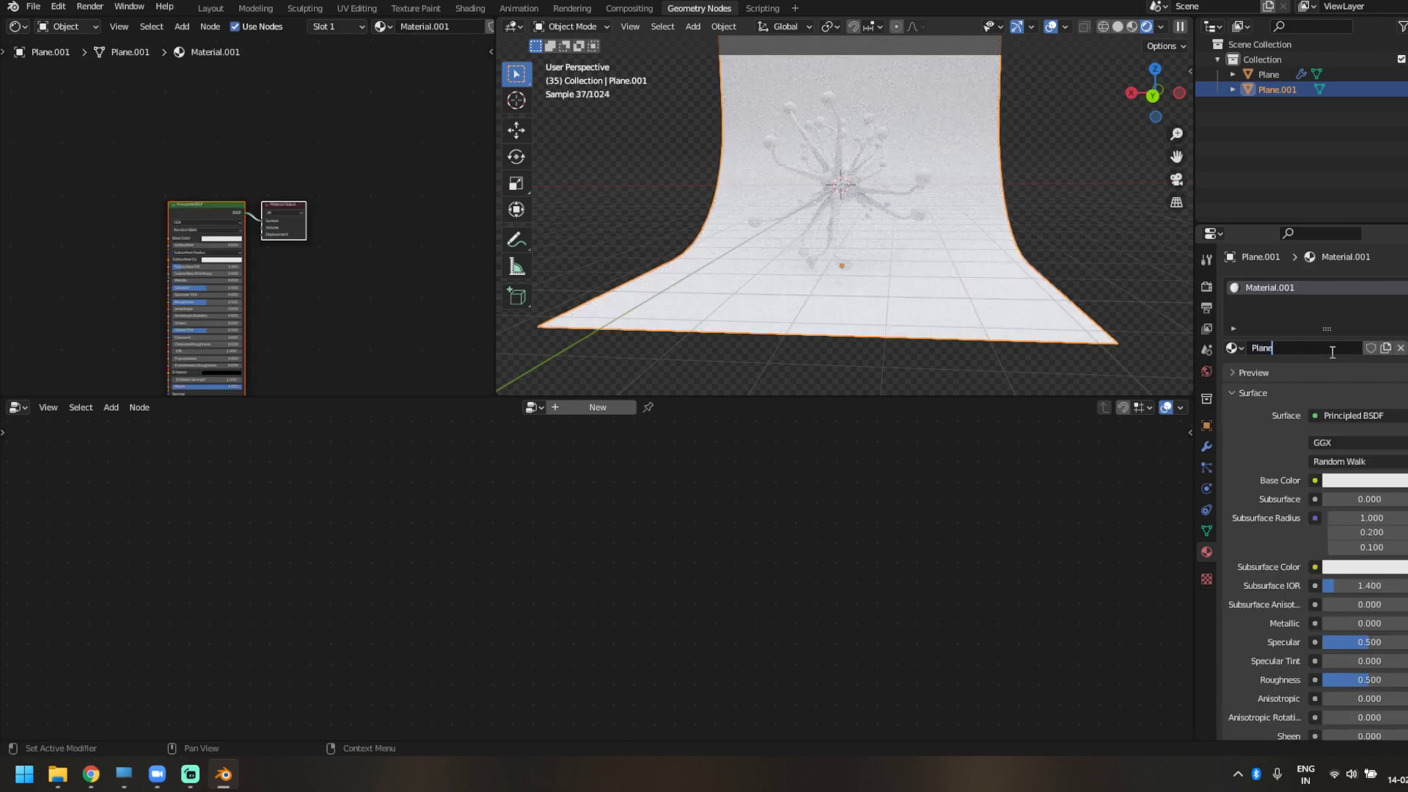
key("Return")
- Set the Plane material's Metallic and Specular to 1.000, Roughness to about 0.421, and darken its Base Color to grey
left_click_drag(1330, 623, 1405, 642)
left_click_drag(1355, 687, 1344, 688)
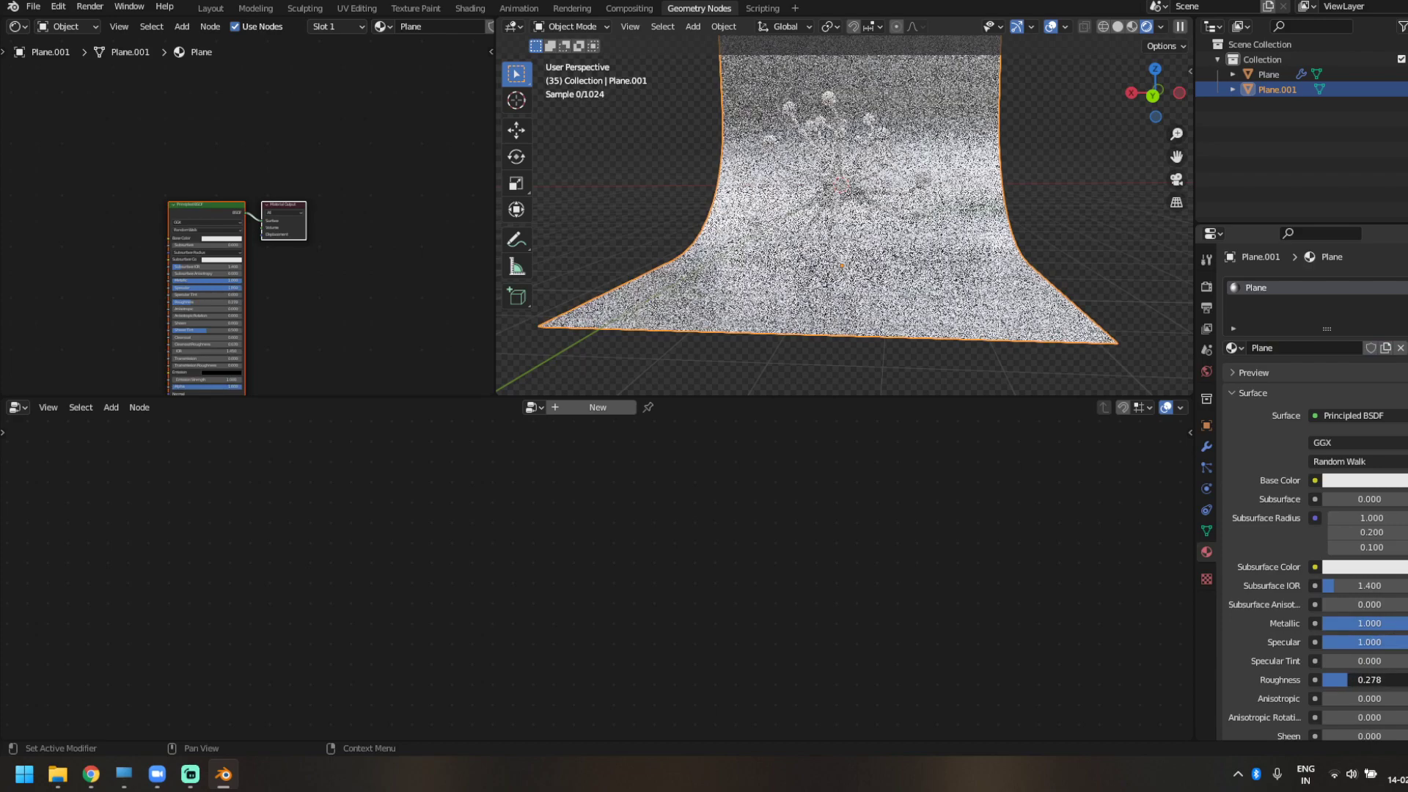
left_click(1375, 480)
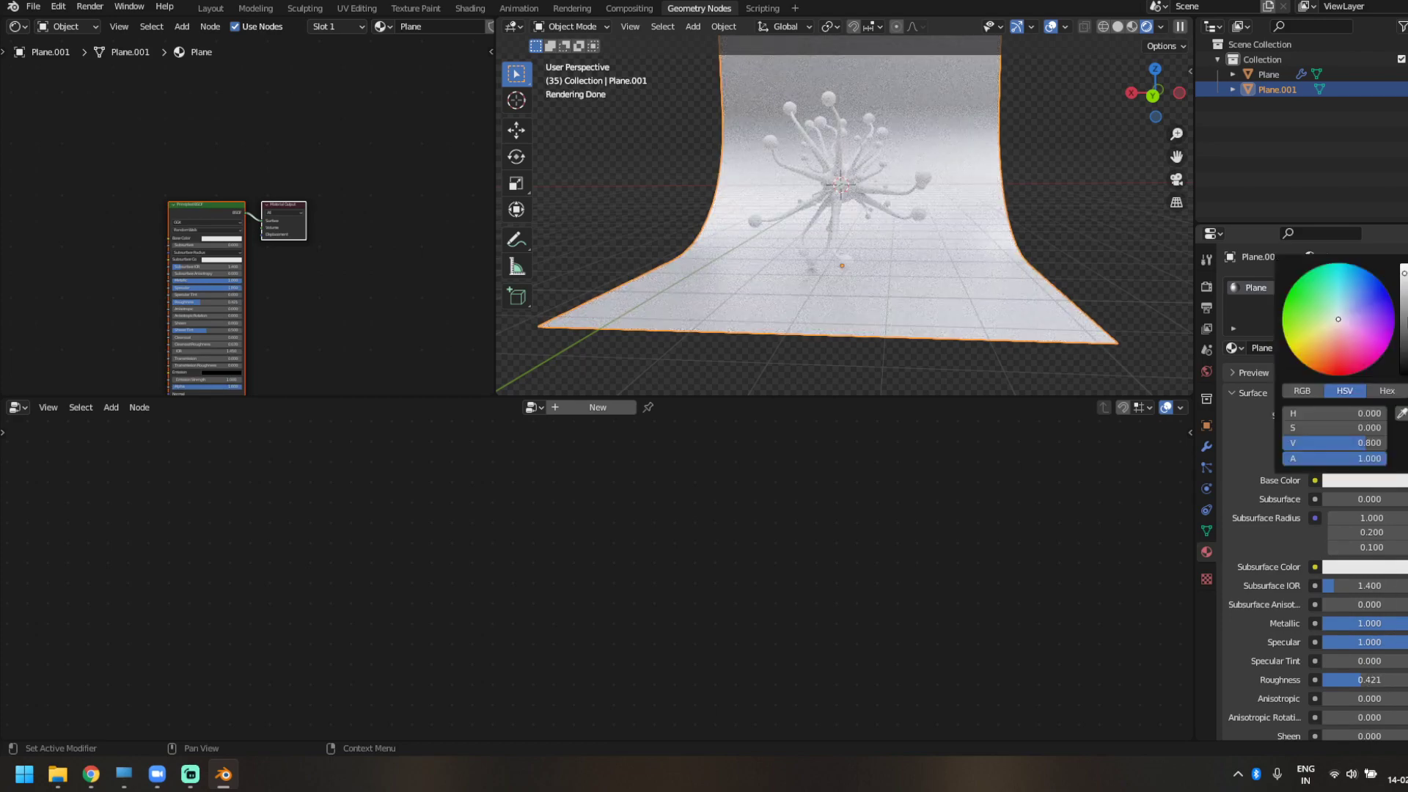
left_click_drag(1402, 276, 1402, 330)
middle_click_drag(845, 379, 868, 336)
scroll(874, 374, "up", 3)
scroll(869, 324, "down", 3)
scroll(923, 350, "up", 1)
scroll(868, 336, "up", 3)
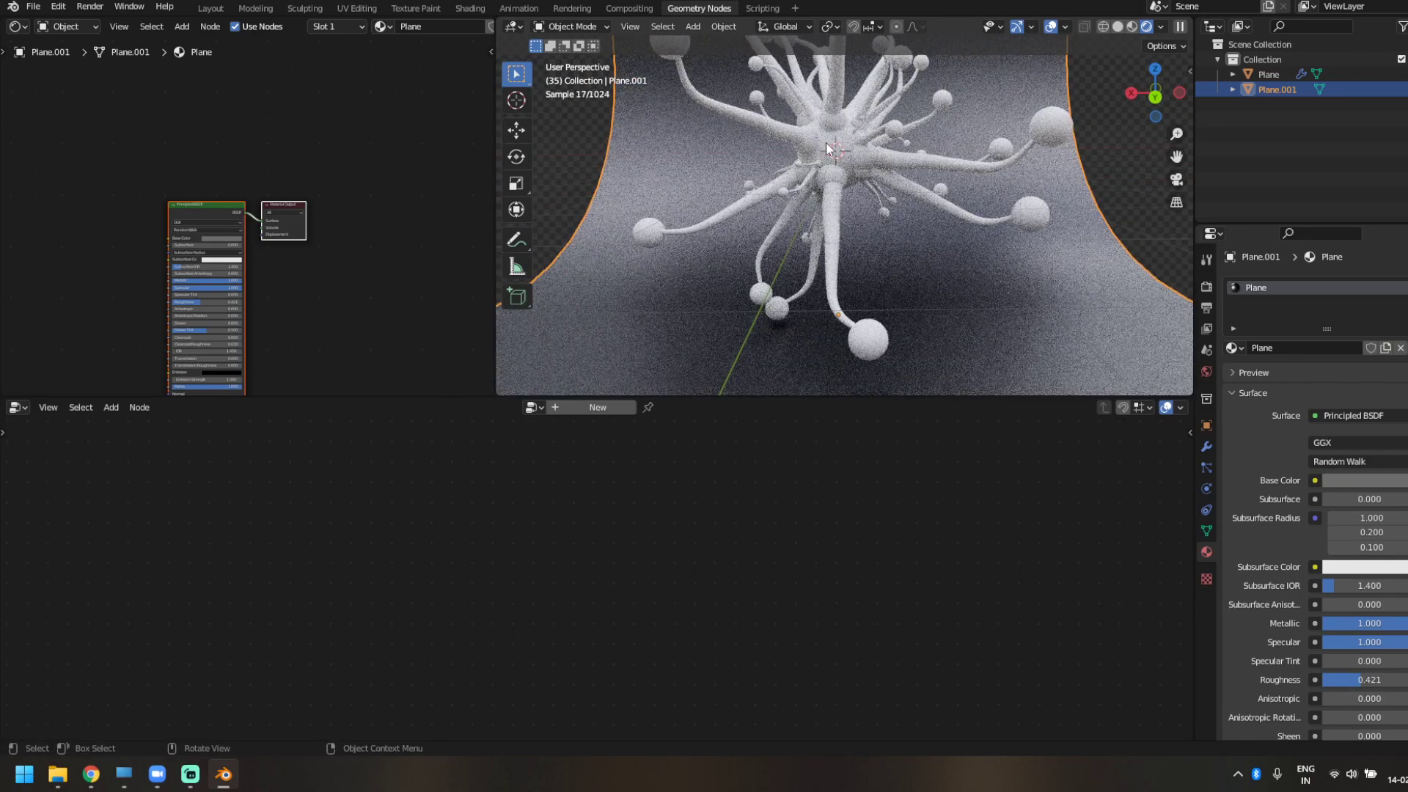
scroll(365, 300, "up", 1)
middle_click_drag(364, 300, 416, 307)
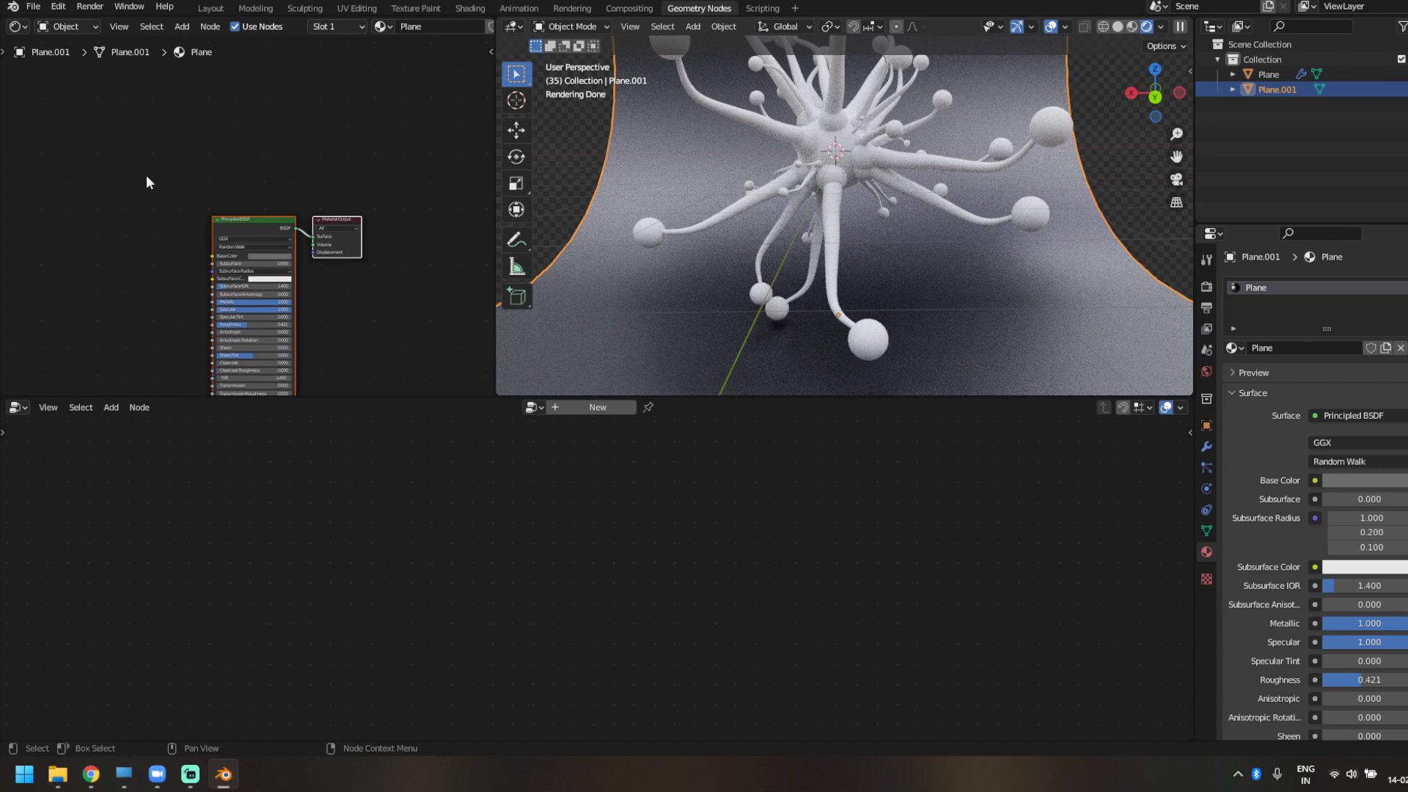
- Create a new material on the tentacle object and name it Body
left_click(841, 231)
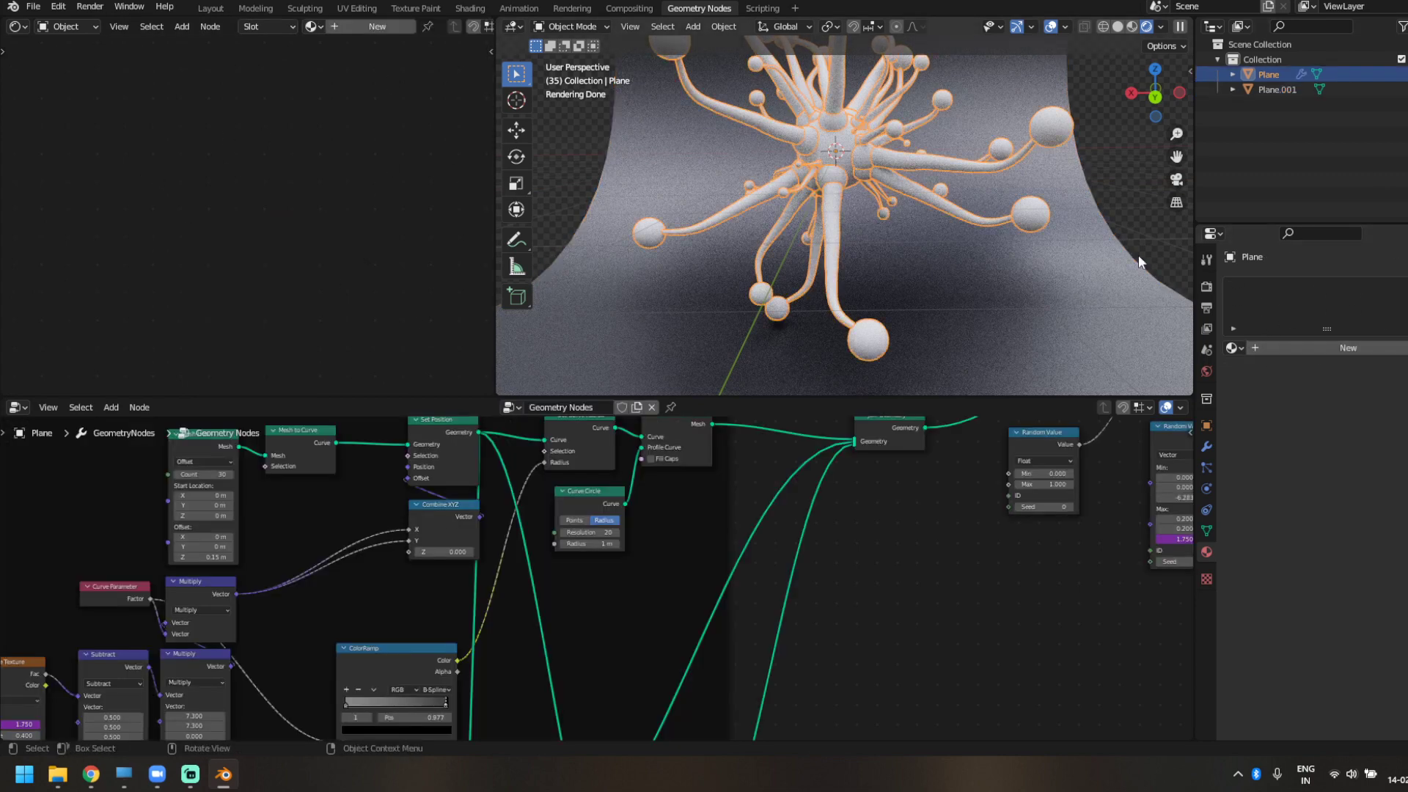
left_click(1305, 348)
double_click(1334, 350)
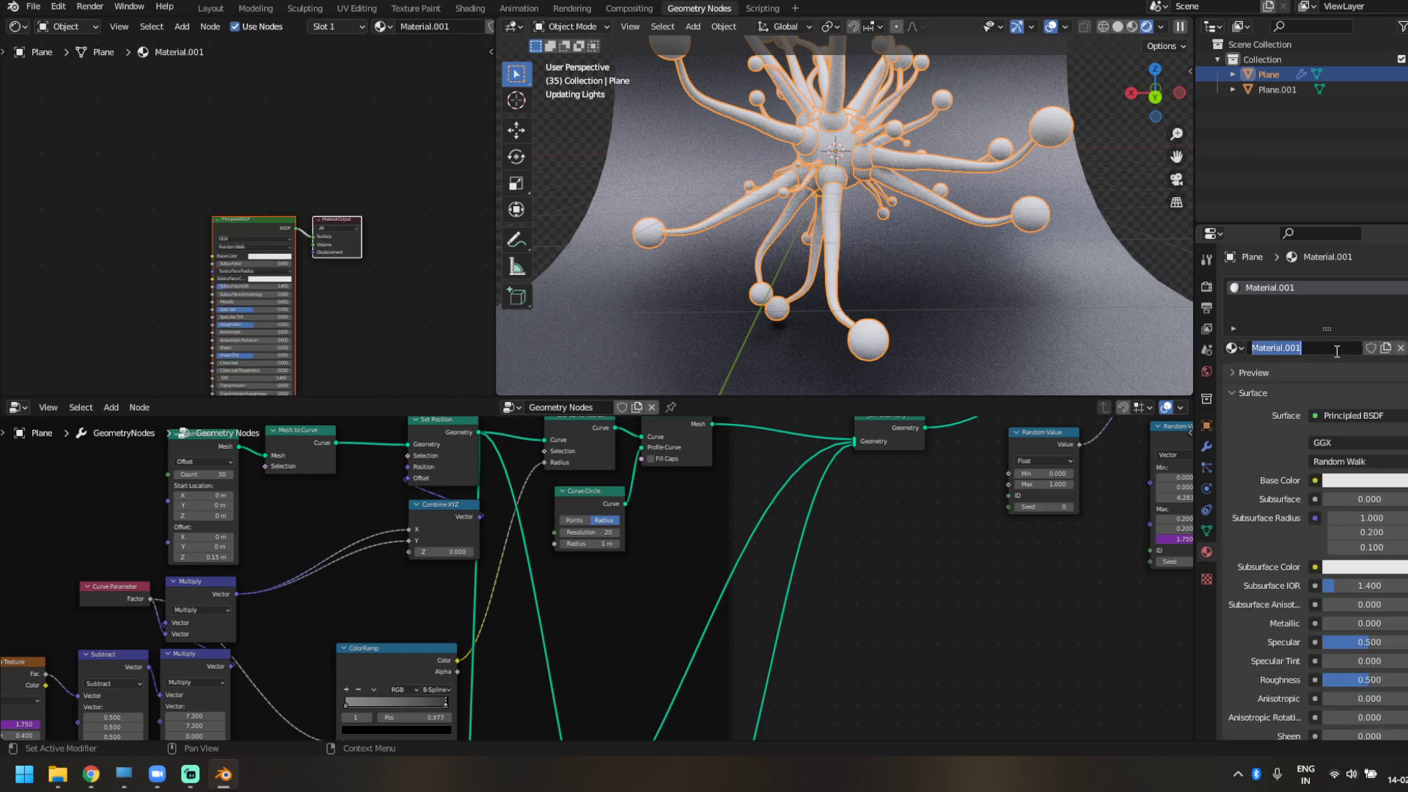
type("Body")
key("Return")
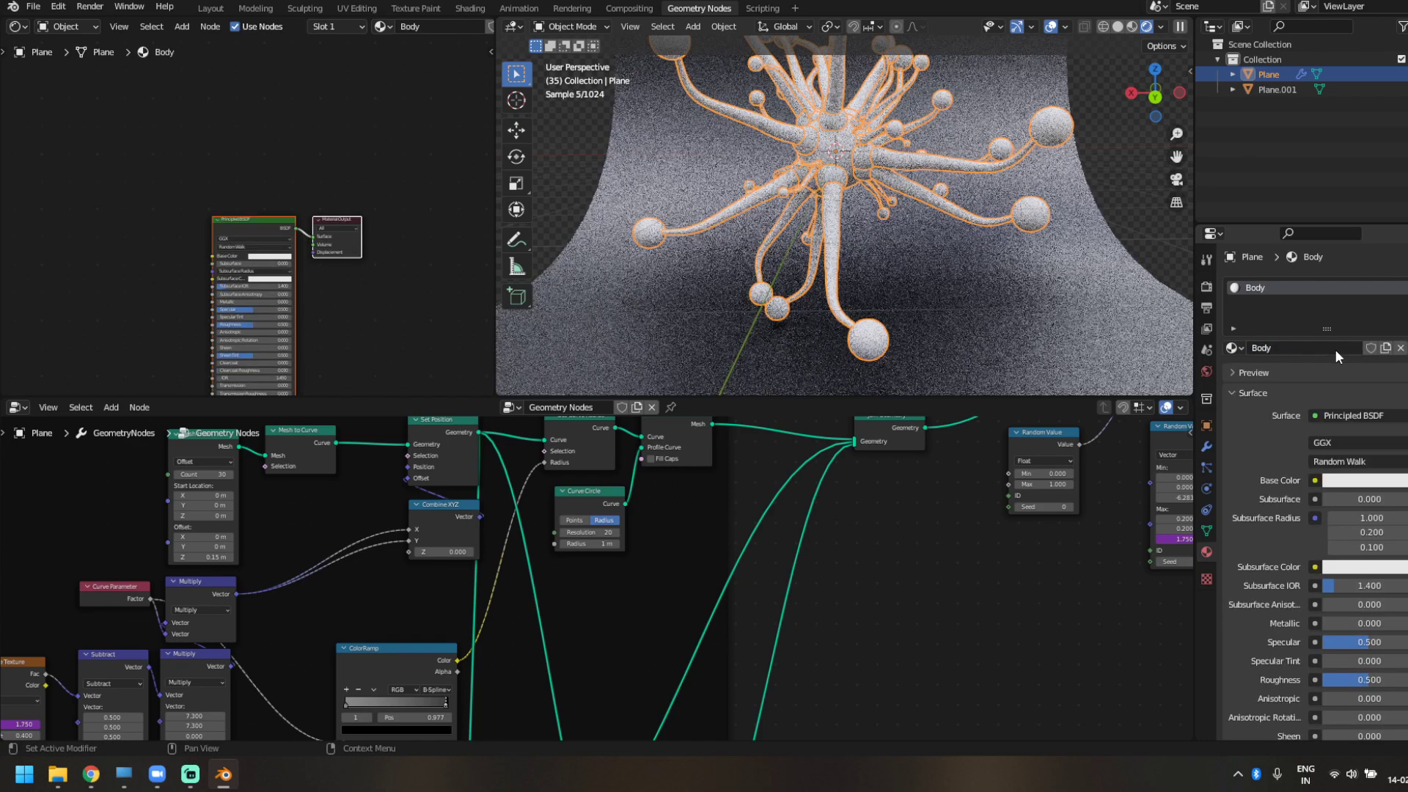
- Insert a Set Material node between the Ico Sphere and Join Geometry nodes and assign it the Body material
left_click(421, 299)
middle_click_drag(847, 566, 613, 682)
scroll(653, 525, "down", 1)
middle_click_drag(652, 525, 405, 417)
key("shift+a")
type("set")
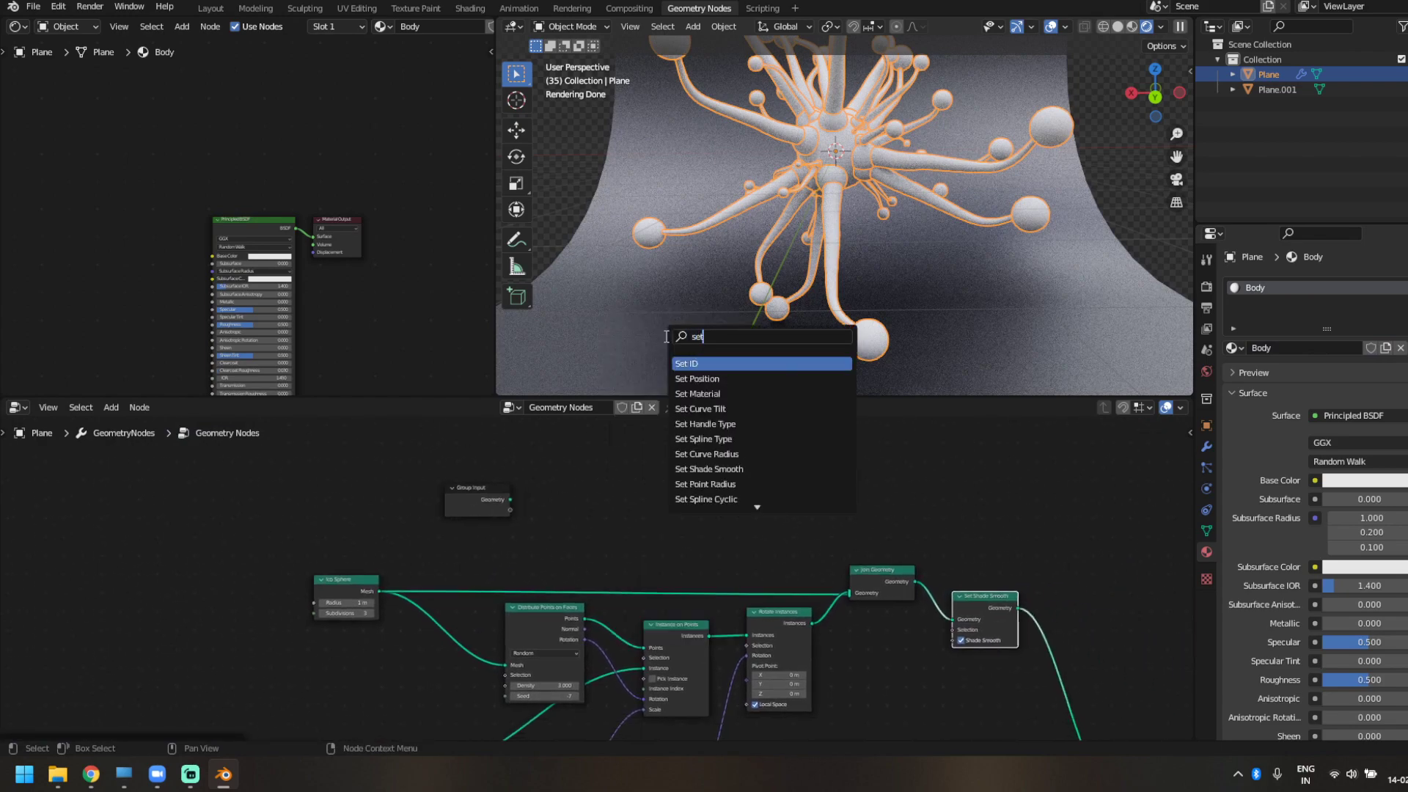
key("Down")
key("Down")
key("Return")
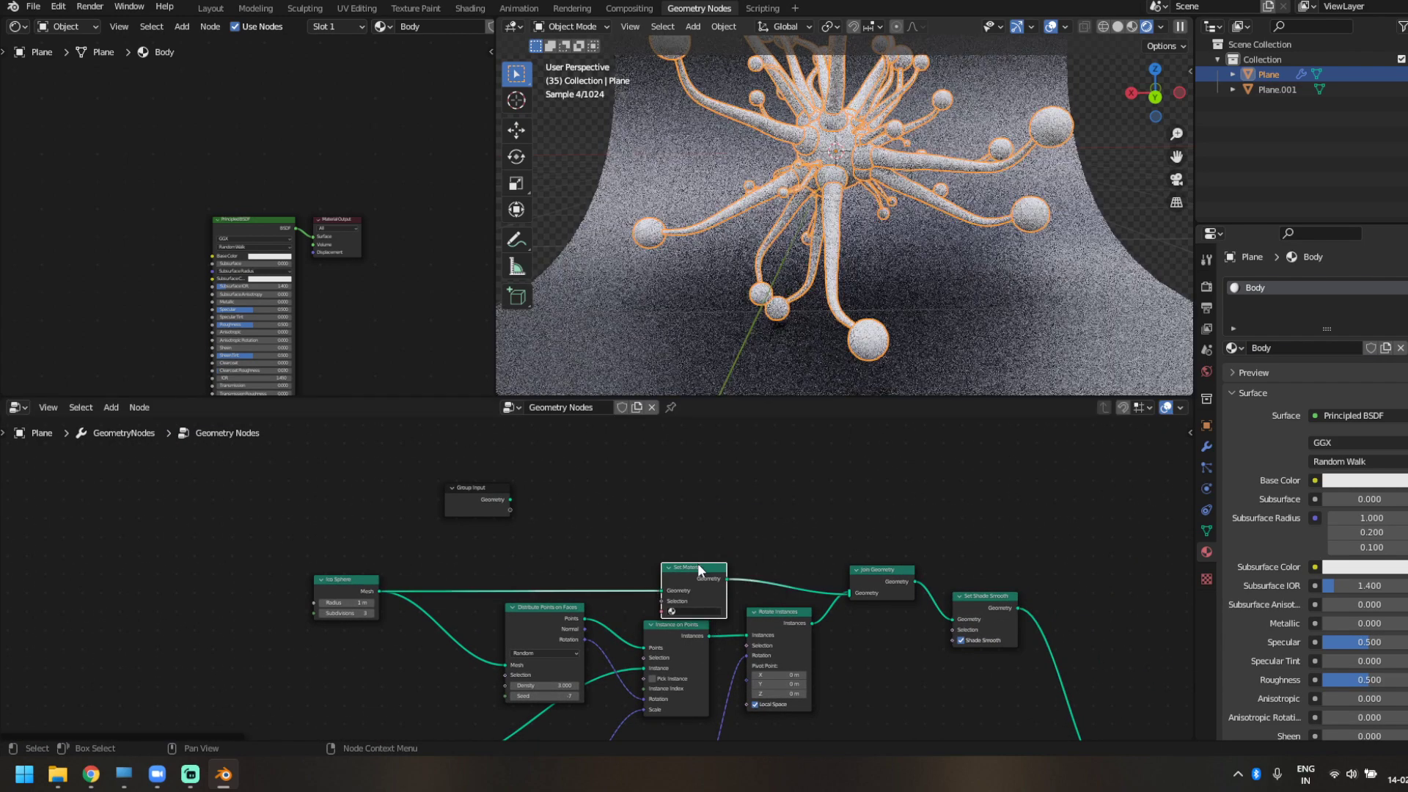
left_click(697, 551)
left_click_drag(704, 587, 695, 541)
left_click(703, 568)
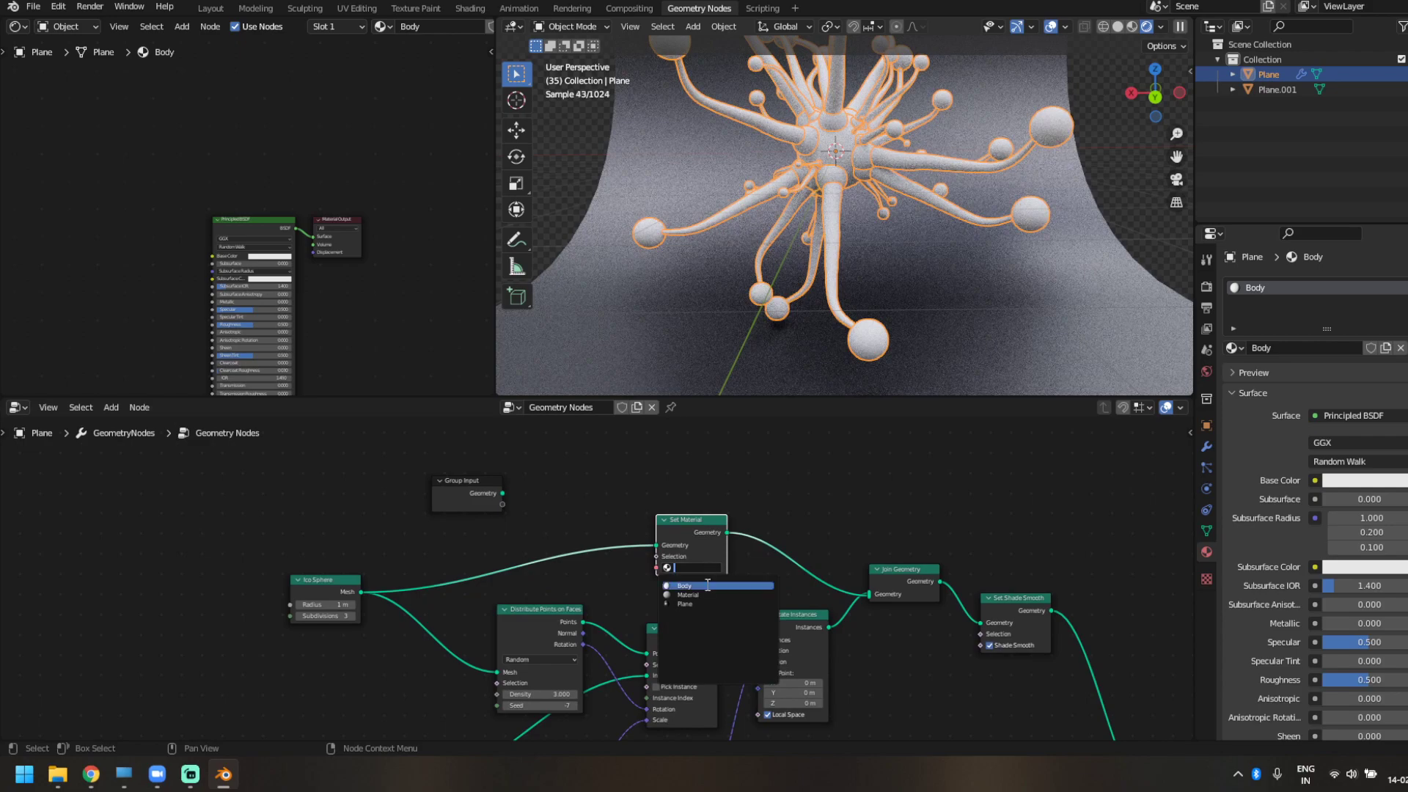
left_click(707, 585)
- Set the Body material's Base Color to black in its Principled BSDF node
scroll(393, 316, "up", 3)
middle_click_drag(370, 323, 408, 201)
left_click(324, 157)
left_click_drag(391, 202, 390, 256)
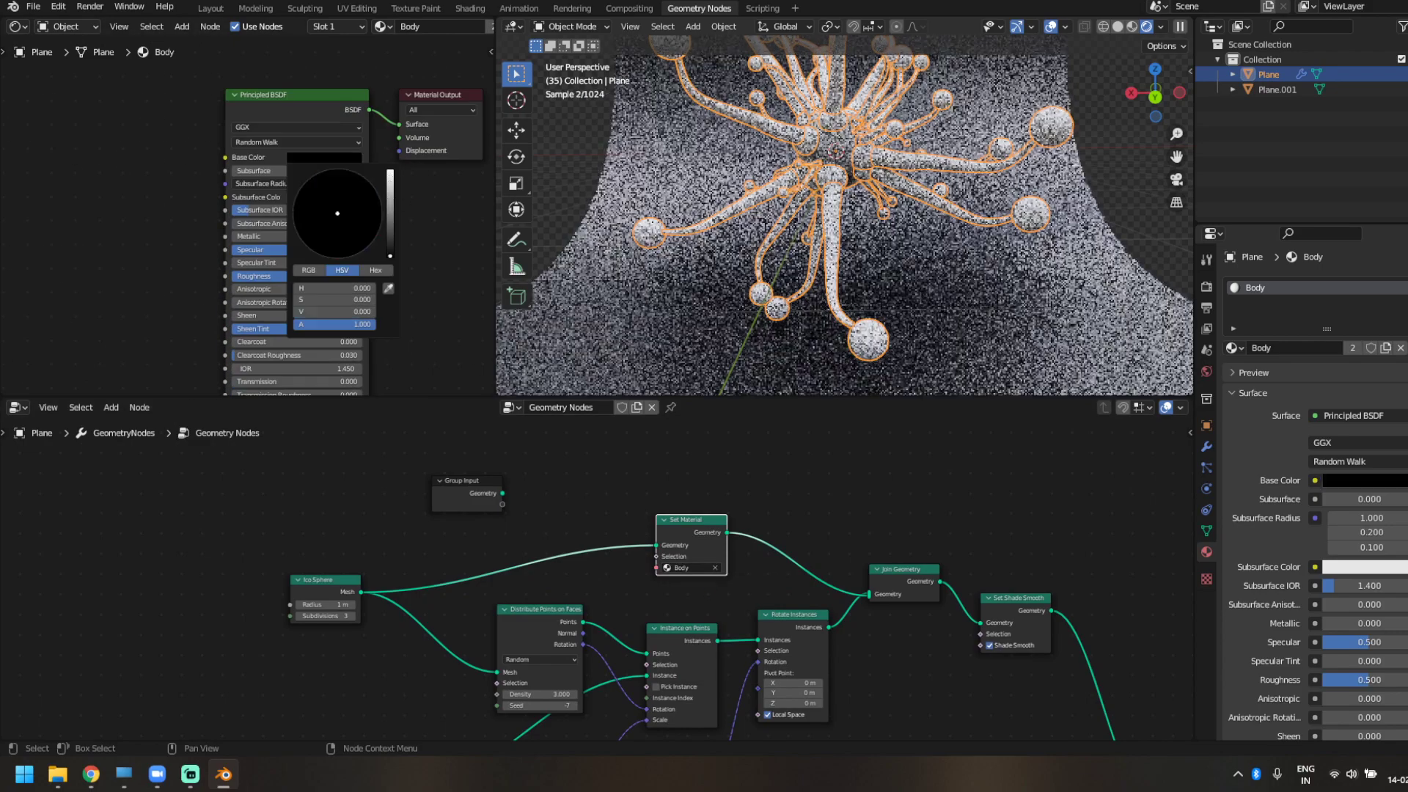
- Add a Voronoi Texture node to the Body material and connect its Distance output to the Principled BSDF's Emission
middle_click_drag(149, 312, 202, 271)
key("shift+a")
left_click(149, 276)
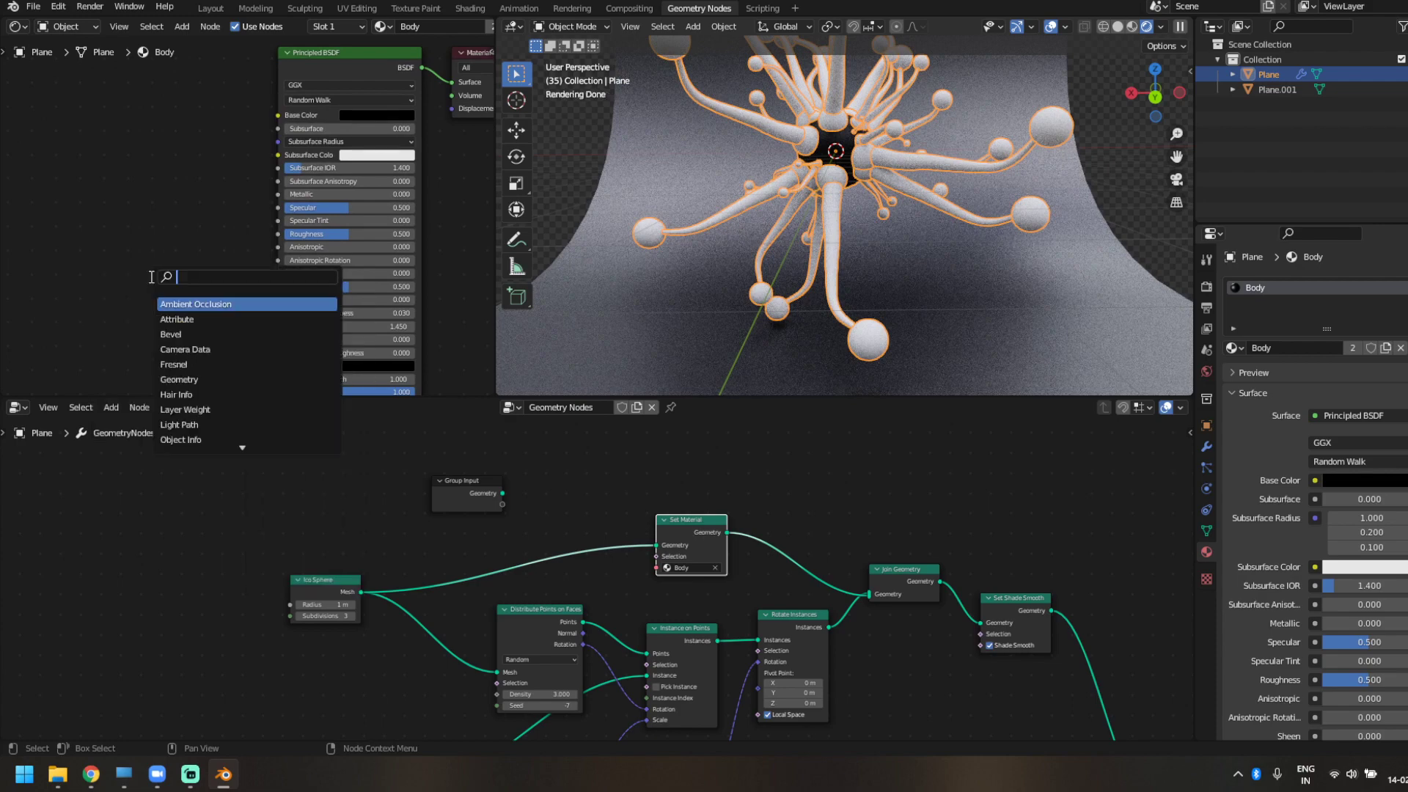
key("Return")
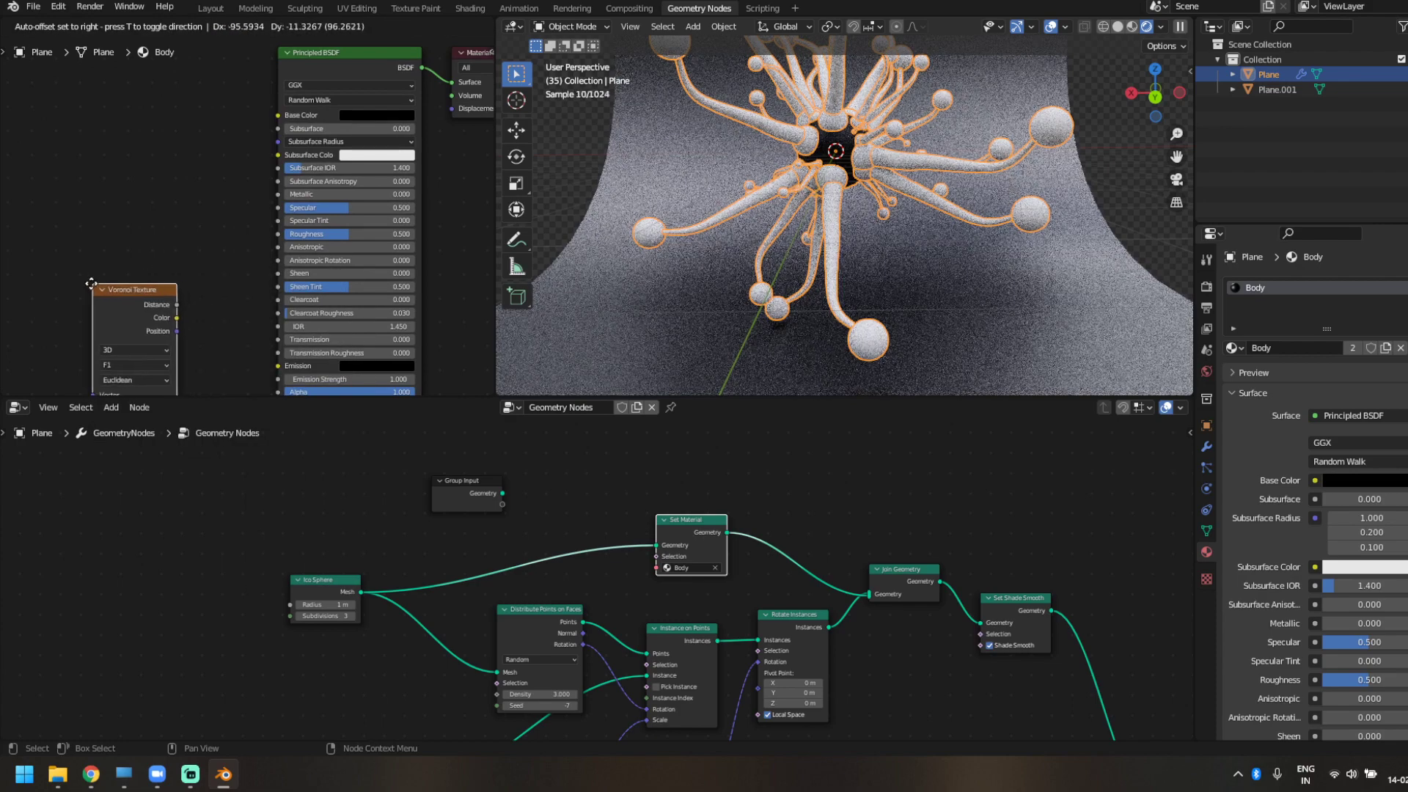
left_click(31, 276)
scroll(193, 280, "down", 3)
left_click_drag(292, 325, 292, 327)
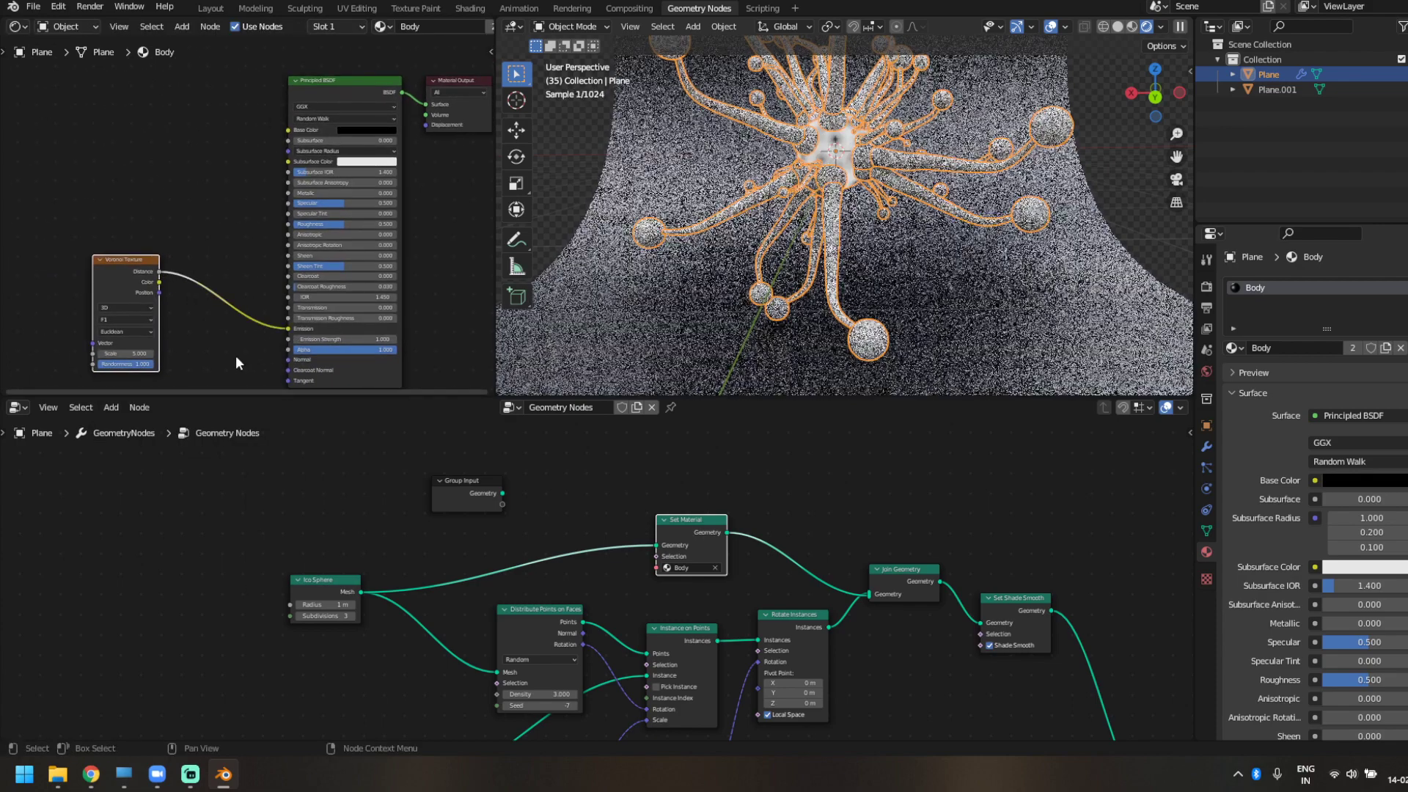
- Insert a ColorRamp node between the Voronoi Texture's Distance output and the Emission input
scroll(220, 249, "up", 3)
key("shift+a")
left_click(231, 231)
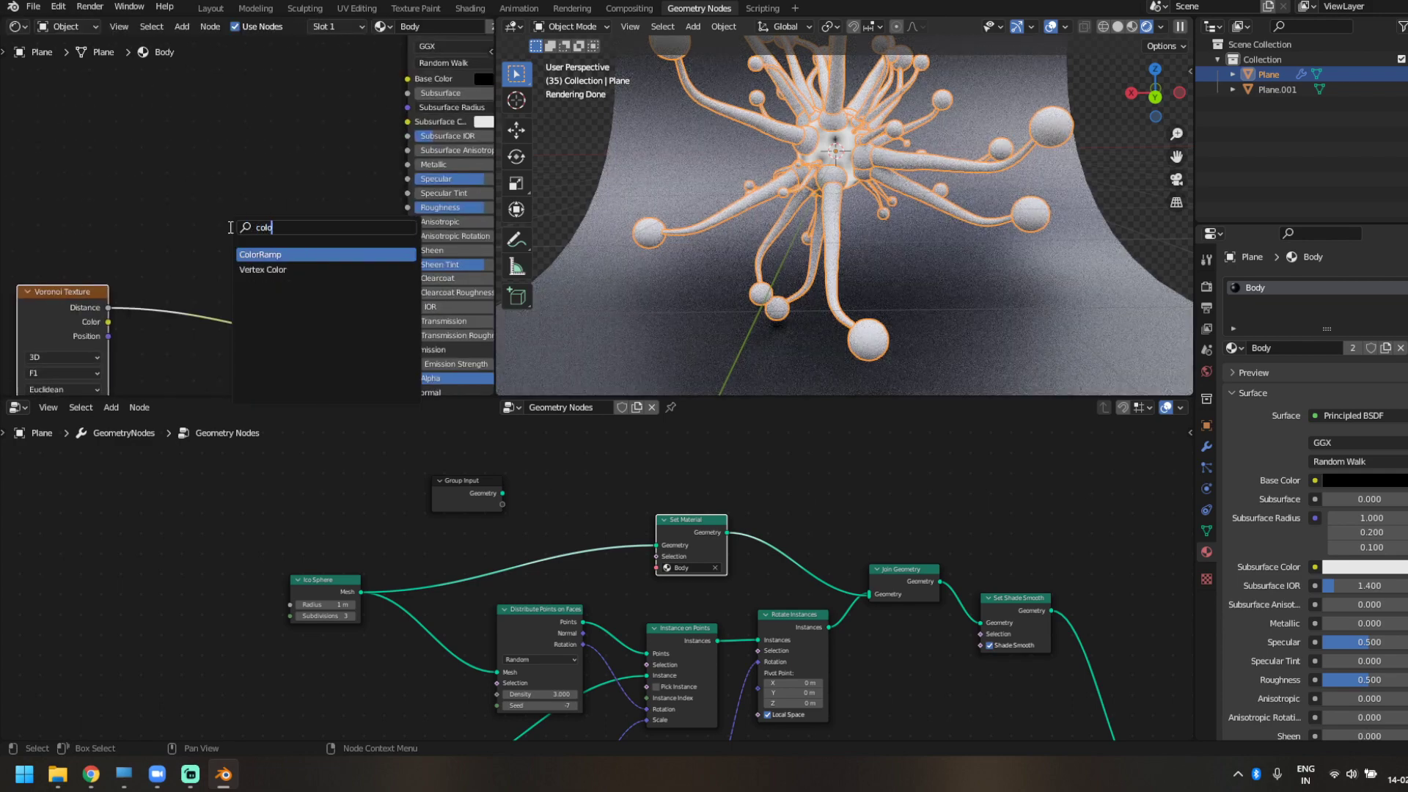
type("colo")
key("Return")
left_click(193, 242)
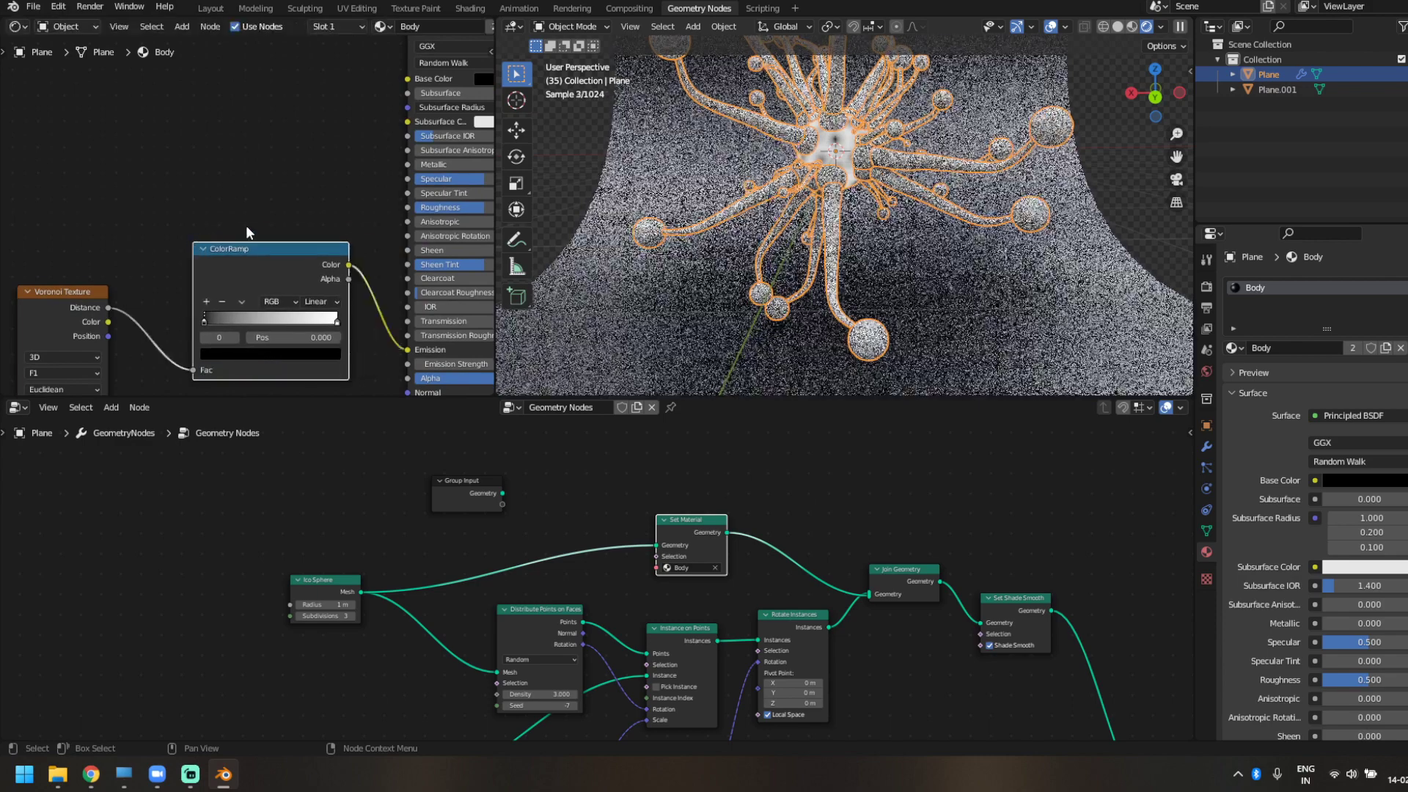
- Set the Body material's Emission Strength to 10 and move the ColorRamp's black stop to about 0.455
middle_click_drag(265, 242, 172, 176)
scroll(285, 332, "up", 1)
left_click(427, 309)
type("10")
key("Return")
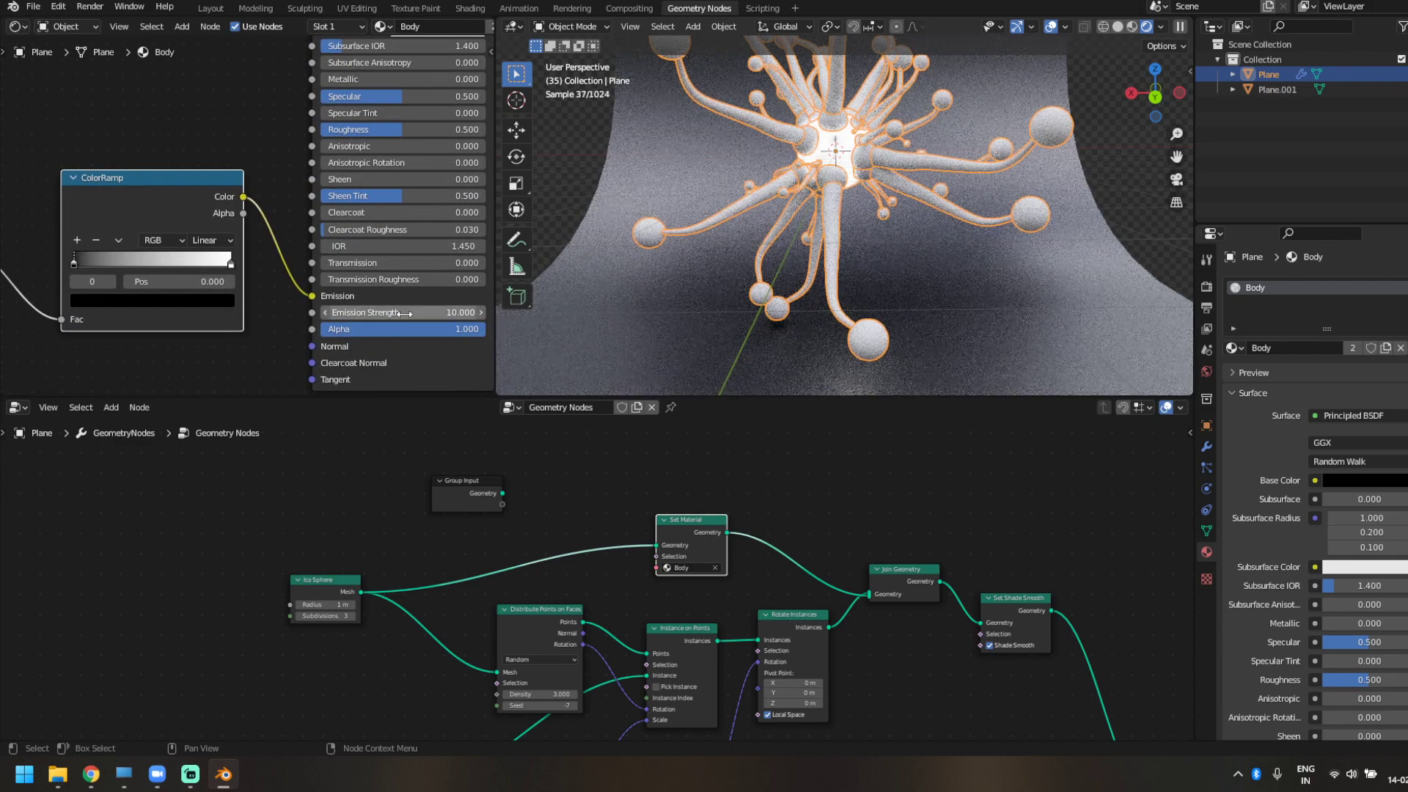
left_click_drag(73, 262, 146, 266)
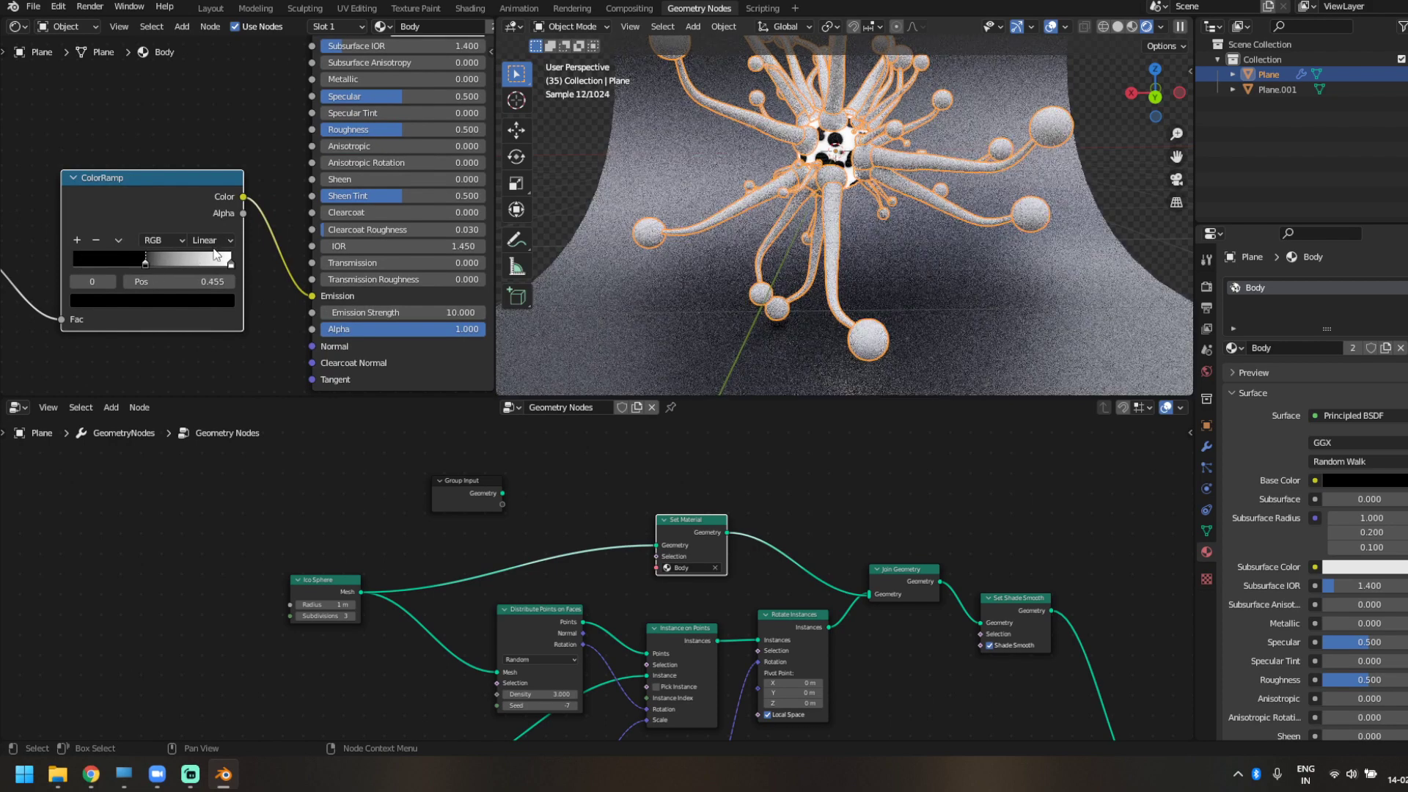
- Set the interpolation of the Body material's ColorRamp to B-Spline
left_click(211, 240)
left_click(209, 258)
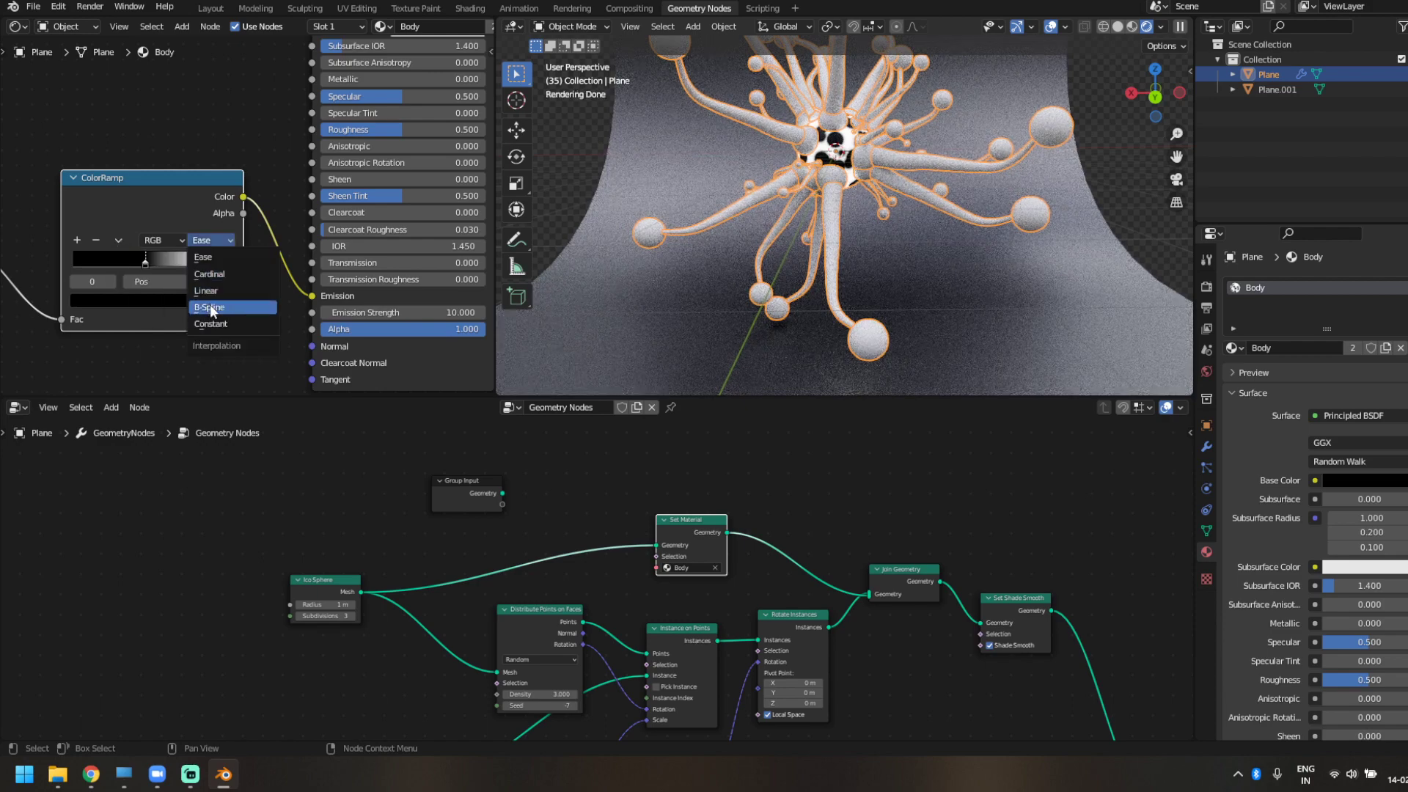
left_click(212, 310)
- Flip the Body material's ColorRamp and move its black stop to position 0.295
left_click(119, 235)
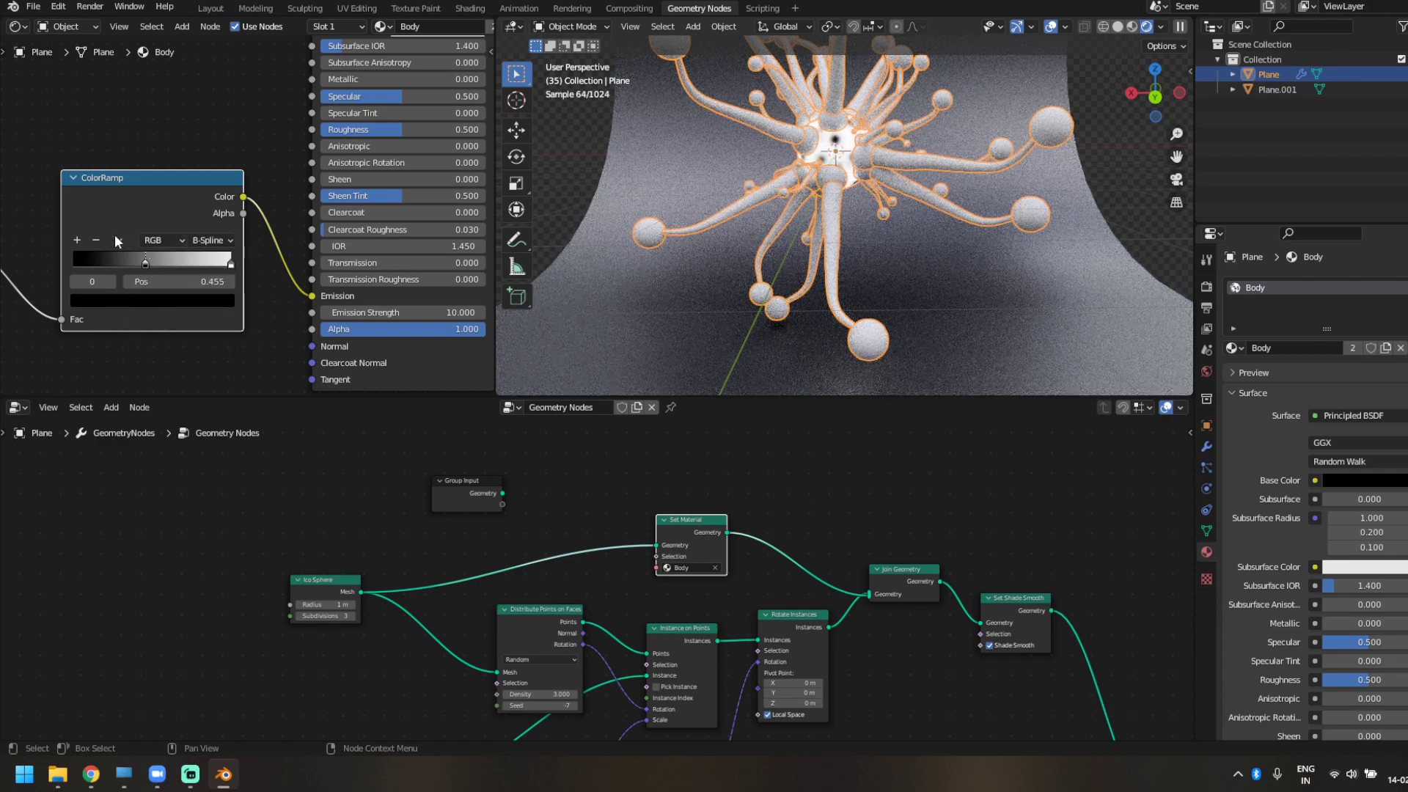
left_click(115, 241)
left_click(149, 256)
scroll(148, 267, "up", 1)
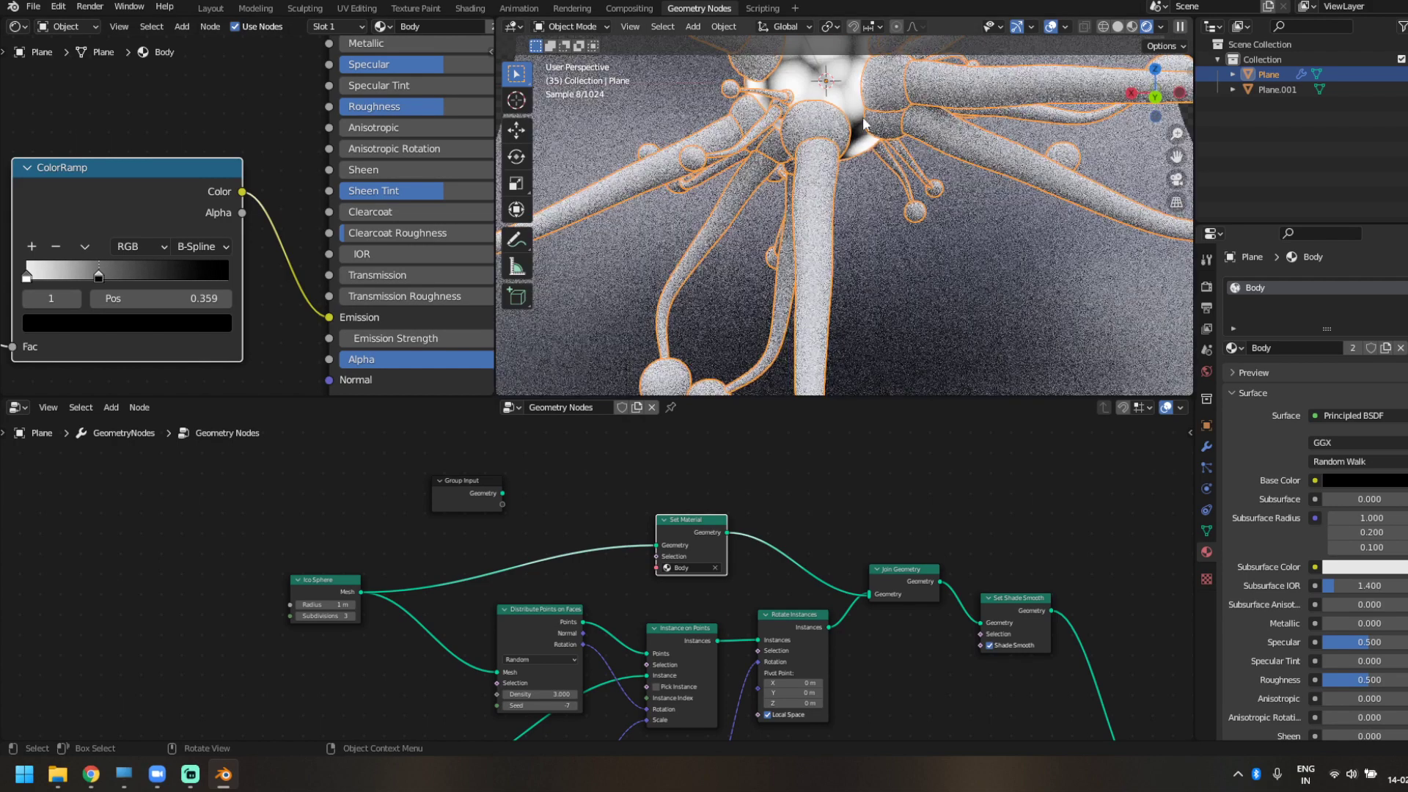
left_click_drag(100, 277, 86, 278)
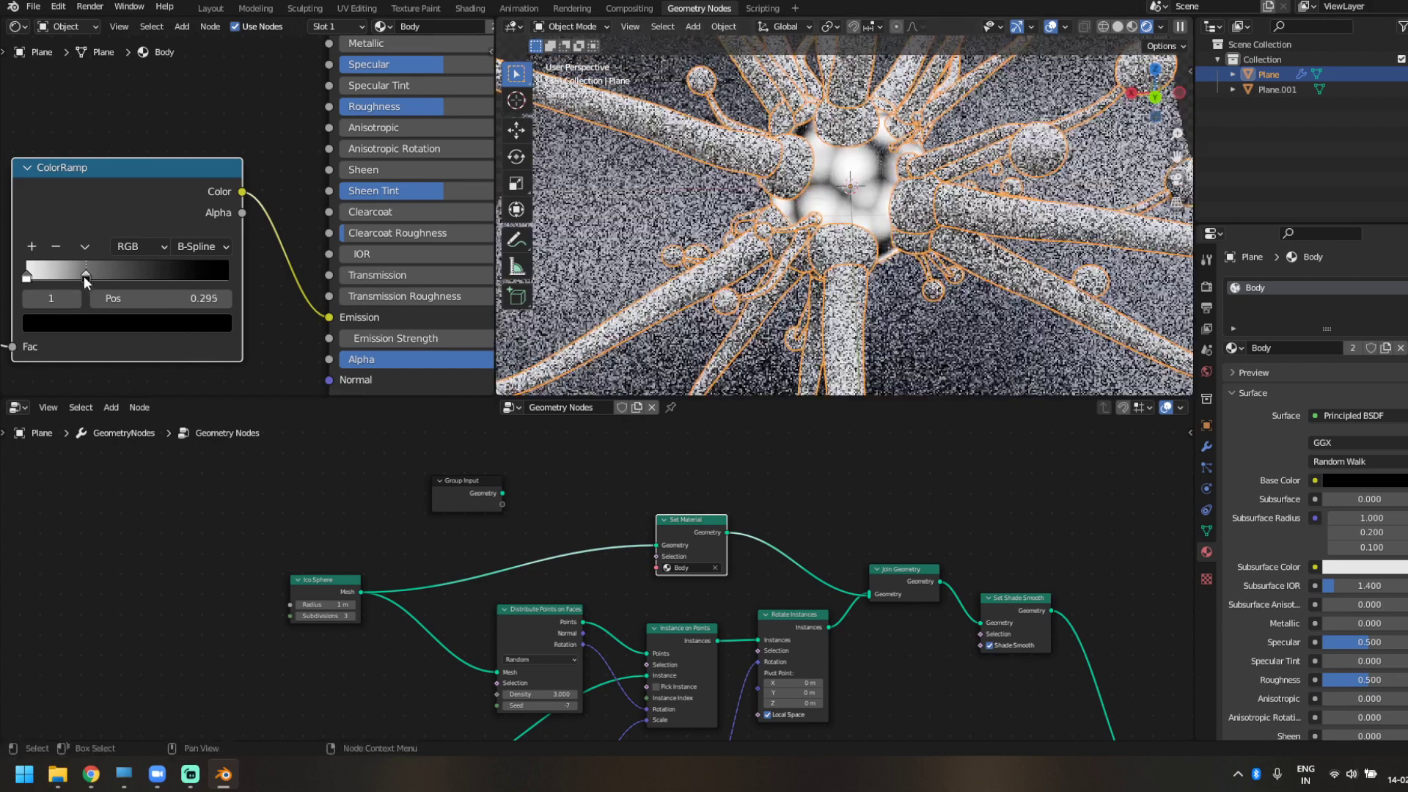
scroll(114, 314, "down", 1)
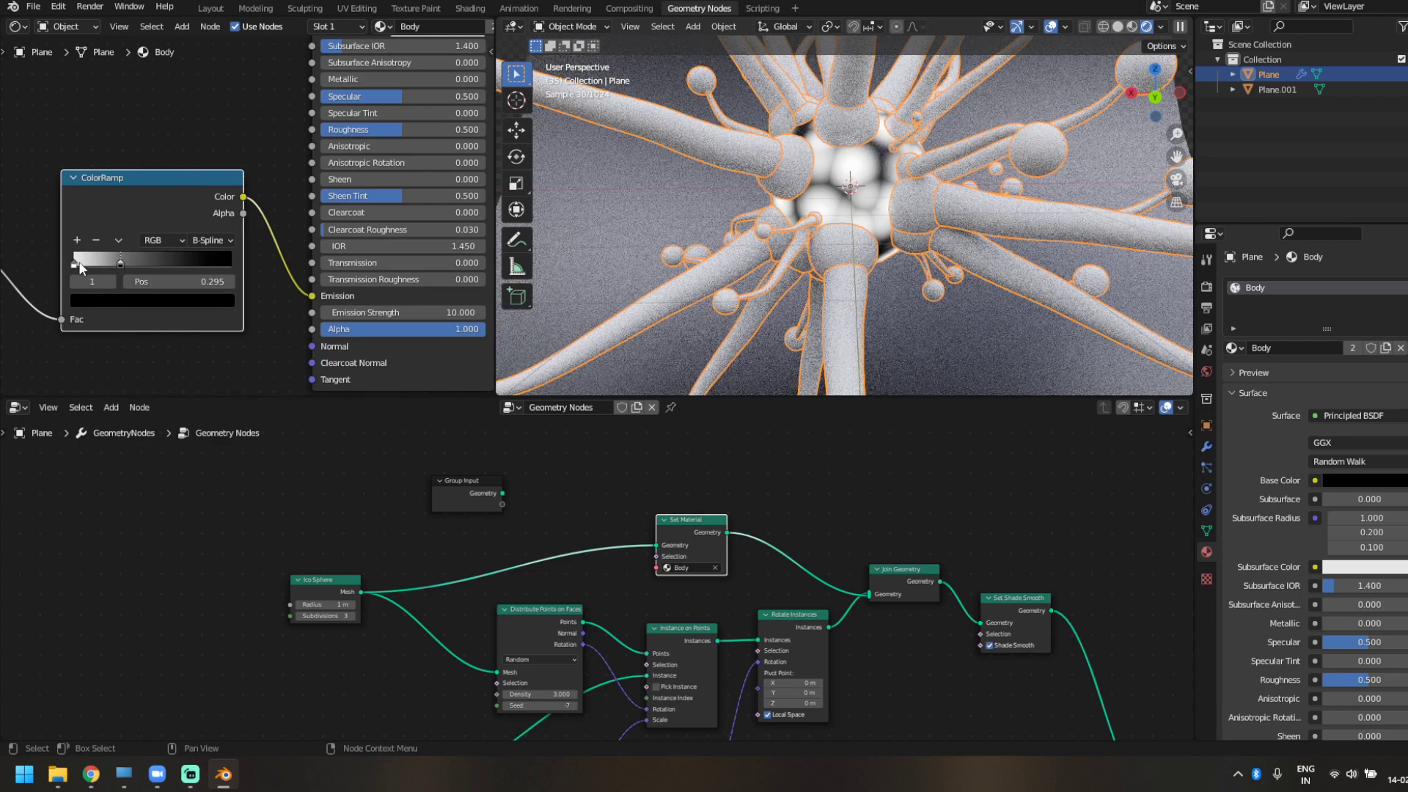
- Change the ColorRamp's white stop to orange
left_click(75, 264)
left_click(138, 299)
mouse_move(111, 167)
left_mouse_down()
mouse_move(132, 191)
mouse_move(132, 170)
mouse_move(119, 178)
left_mouse_up()
scroll(206, 374, "down", 5)
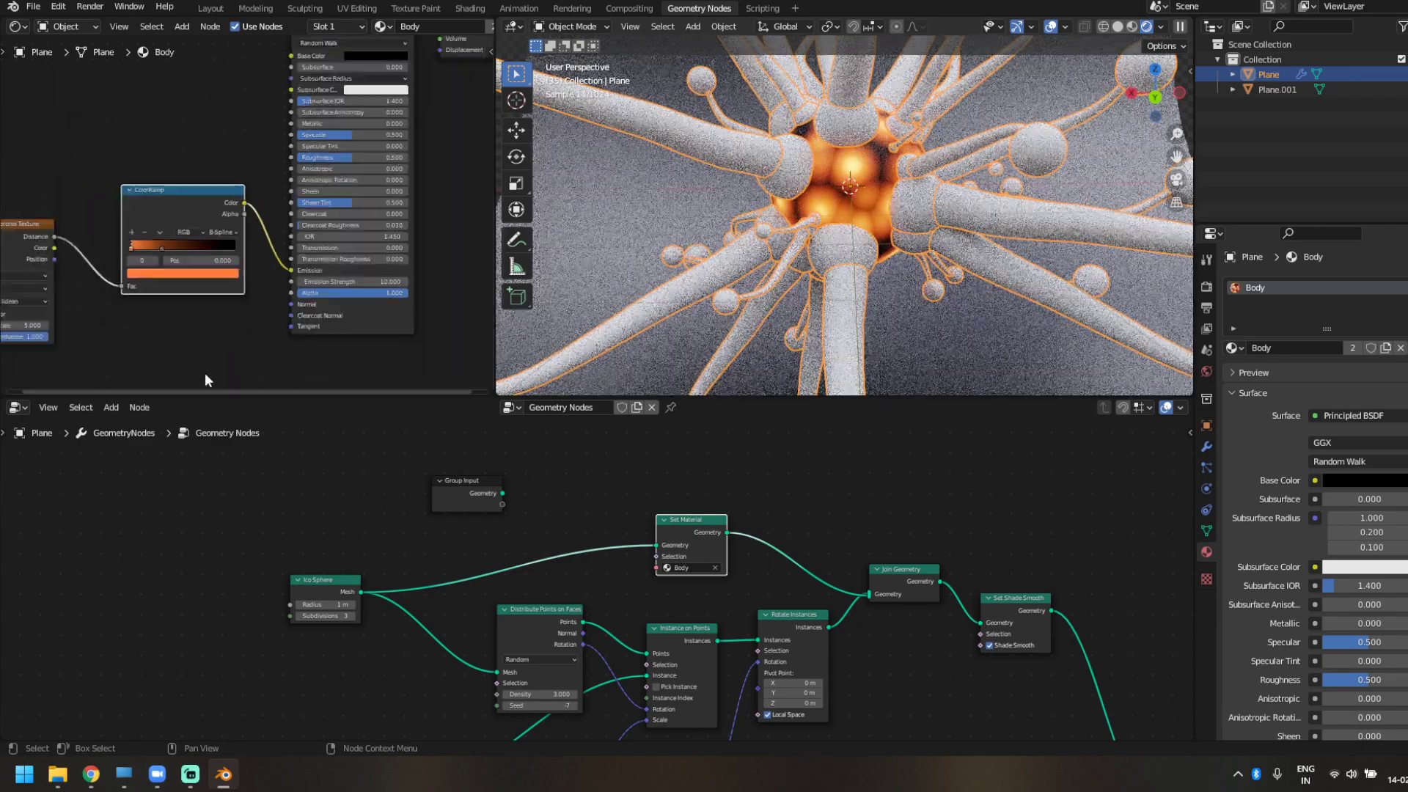
- Add Texture Coordinate and Mapping nodes to the Voronoi Texture and feed the Mapping node from the Object coordinates
scroll(204, 373, "up", 1)
middle_click_drag(205, 373, 403, 342)
left_click(174, 210)
key("ctrl+t")
middle_click_drag(174, 209, 360, 158)
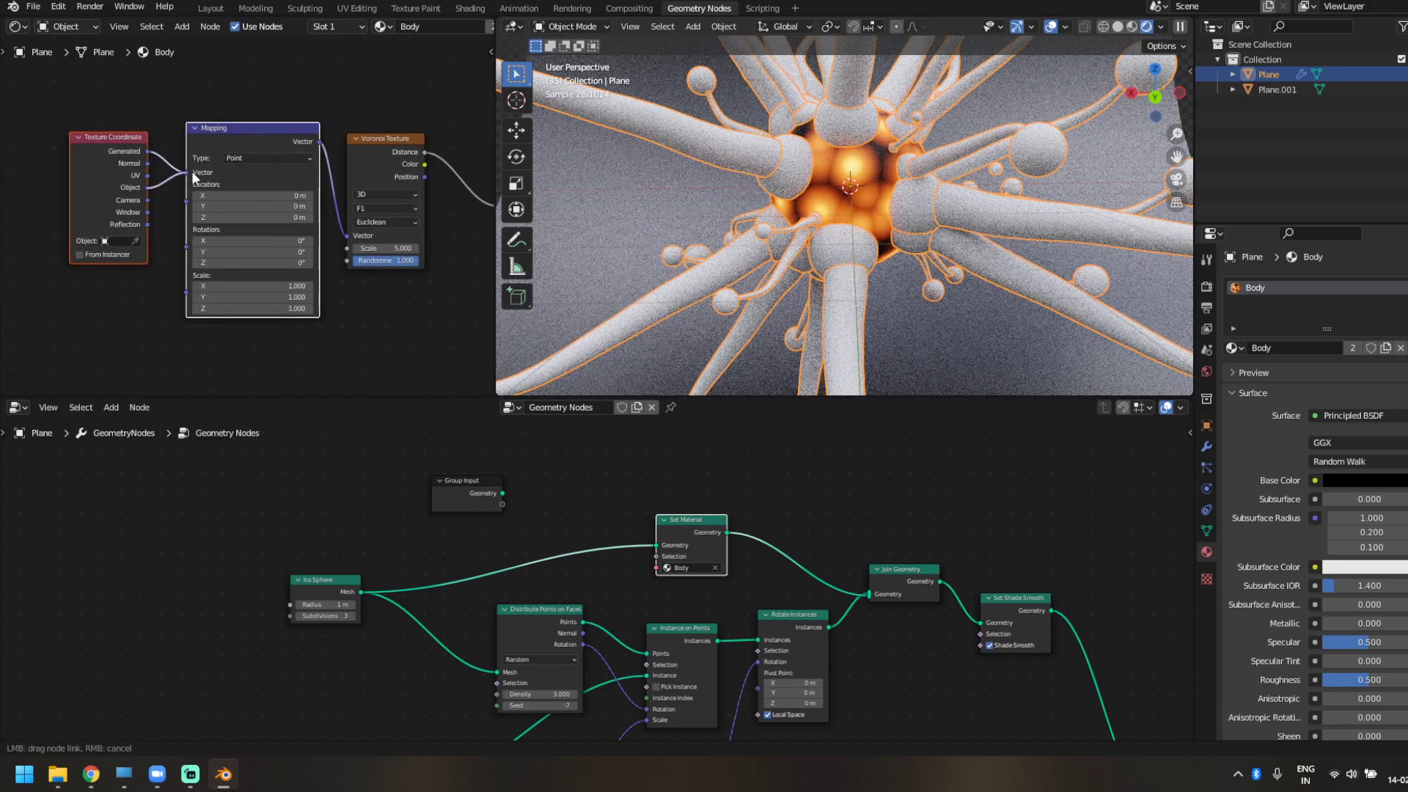
left_click_drag(193, 174, 189, 174)
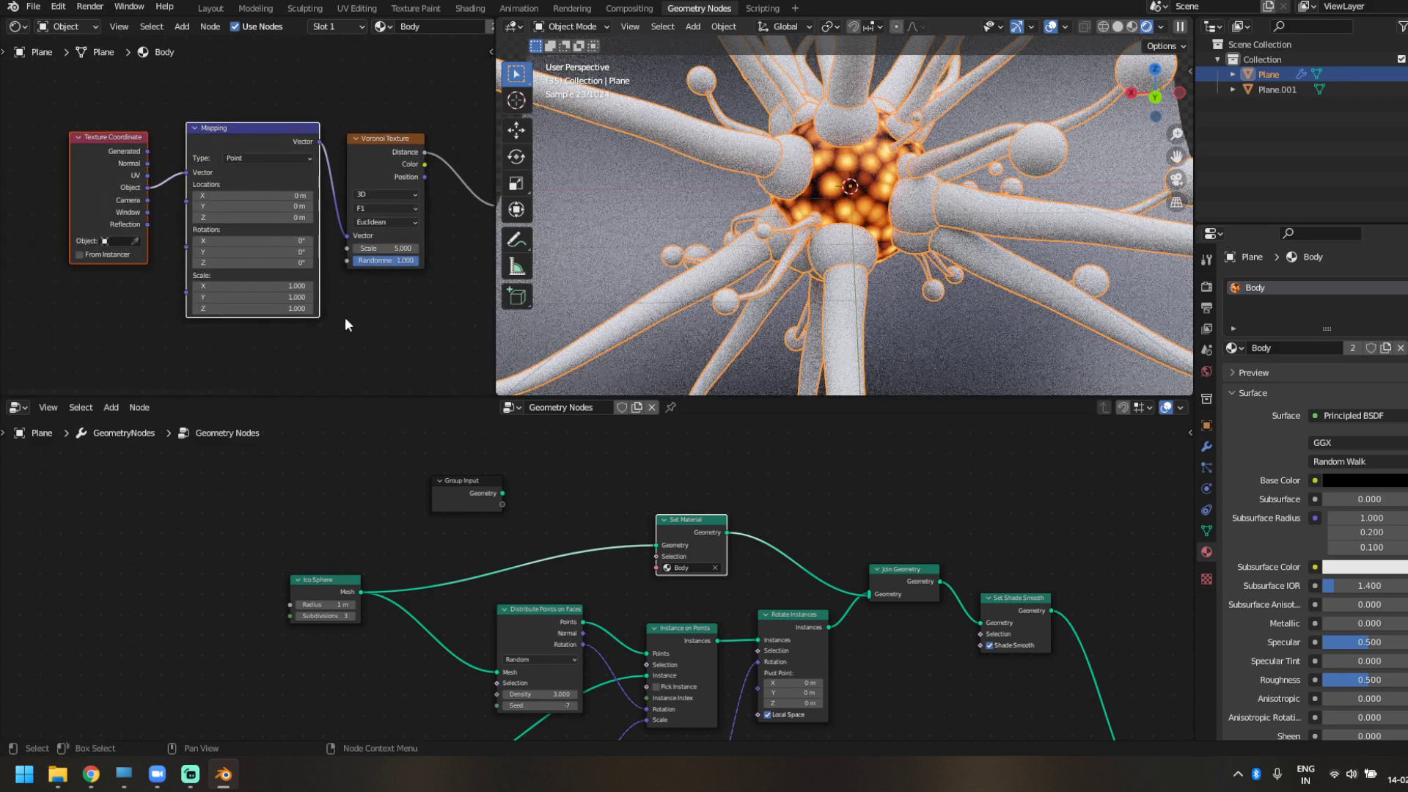
- Set the Voronoi Texture's Scale to 3 and its dimensions to 4D
scroll(345, 317, "up", 2)
left_click_drag(391, 300, 363, 300)
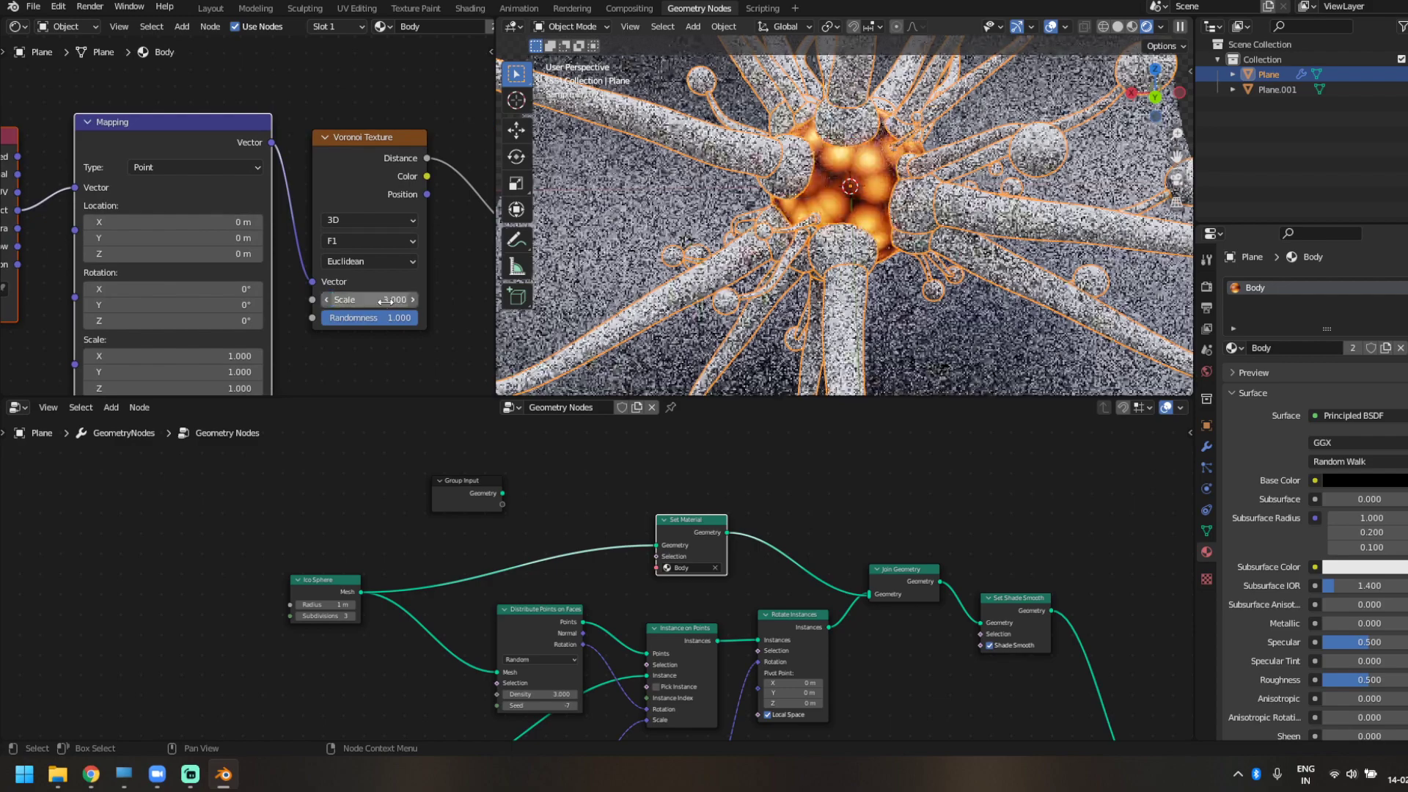
middle_click_drag(376, 237, 358, 250)
left_click(359, 231)
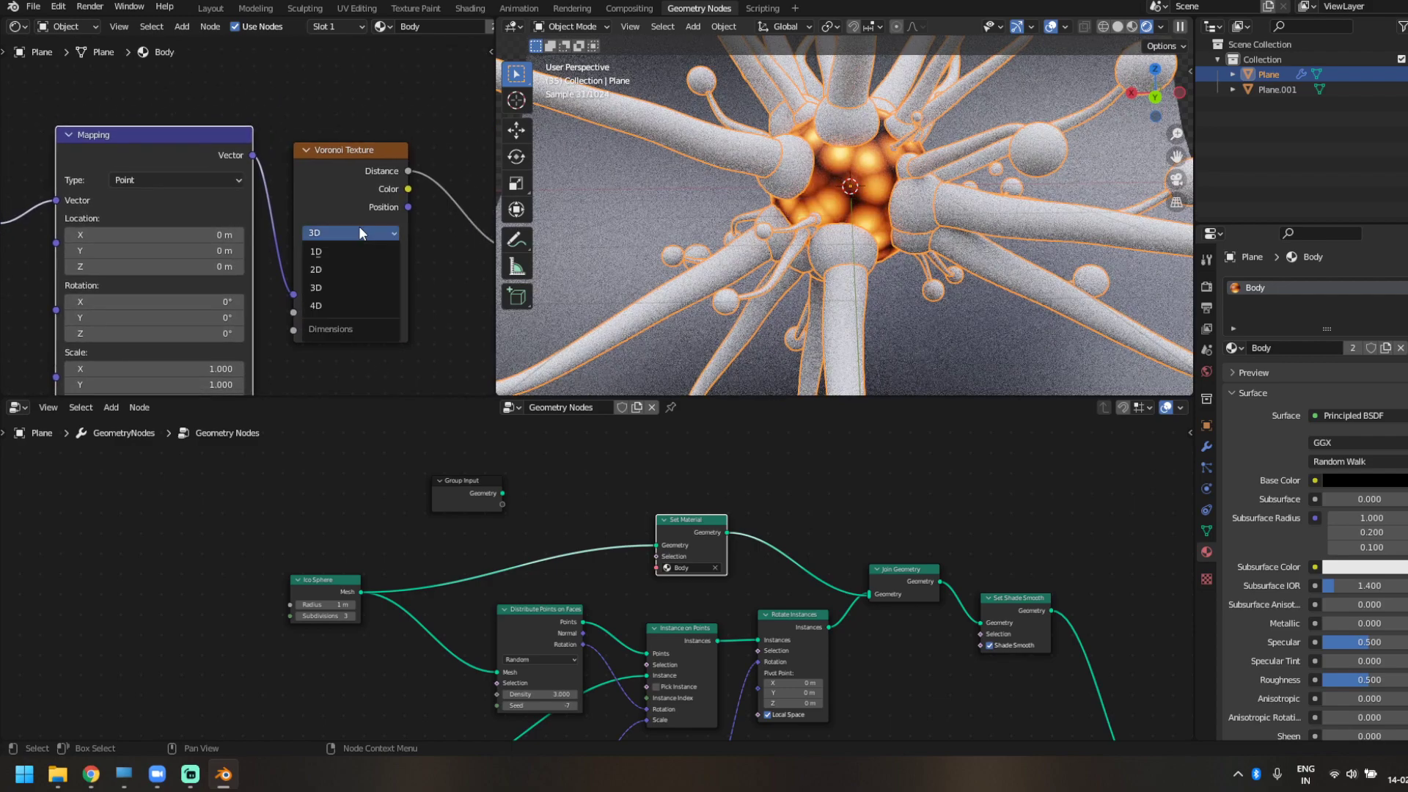
left_click(328, 306)
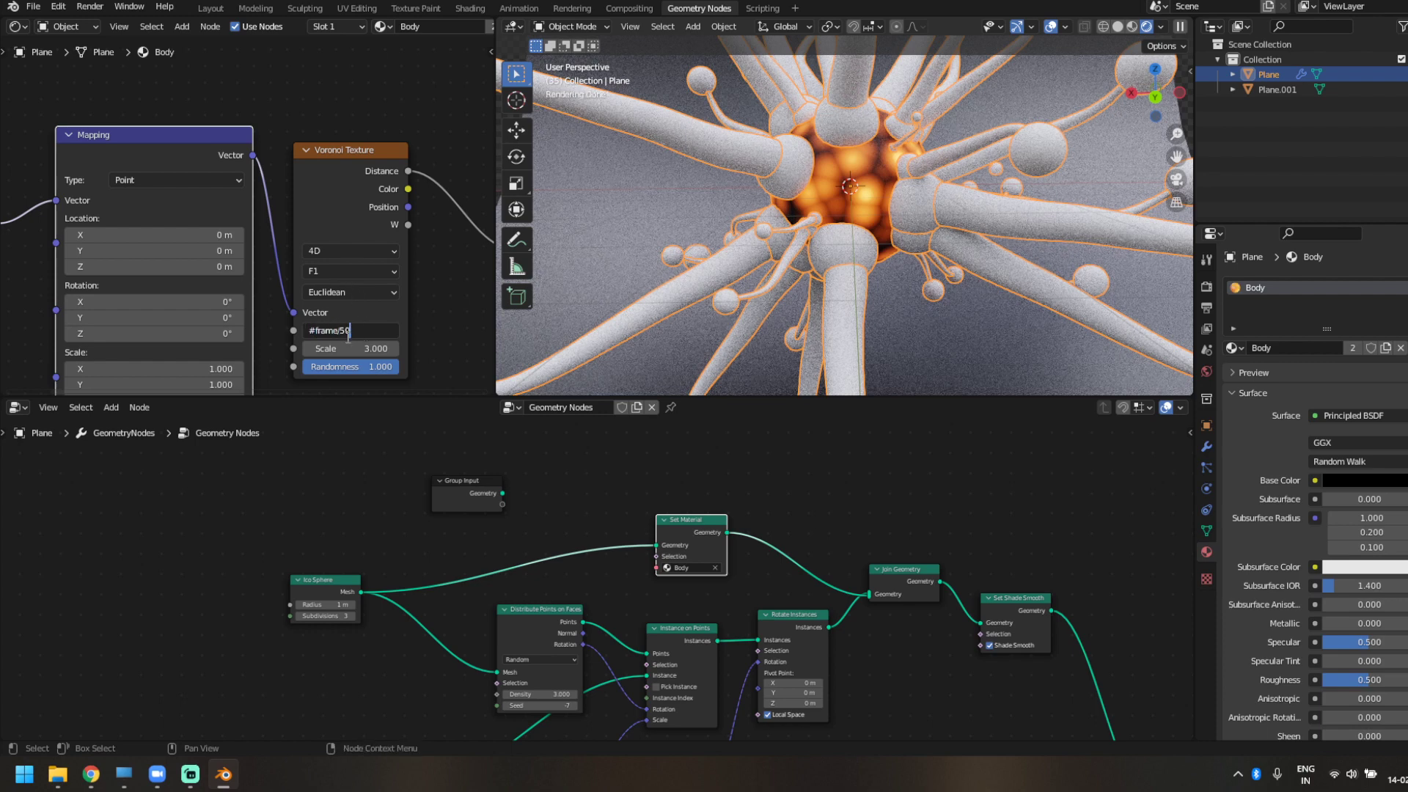
- Drive the Voronoi Texture's W value with #frame/50 and play the animation to preview it
left_click(349, 336)
type("#frame/50")
key("Return")
key("space")
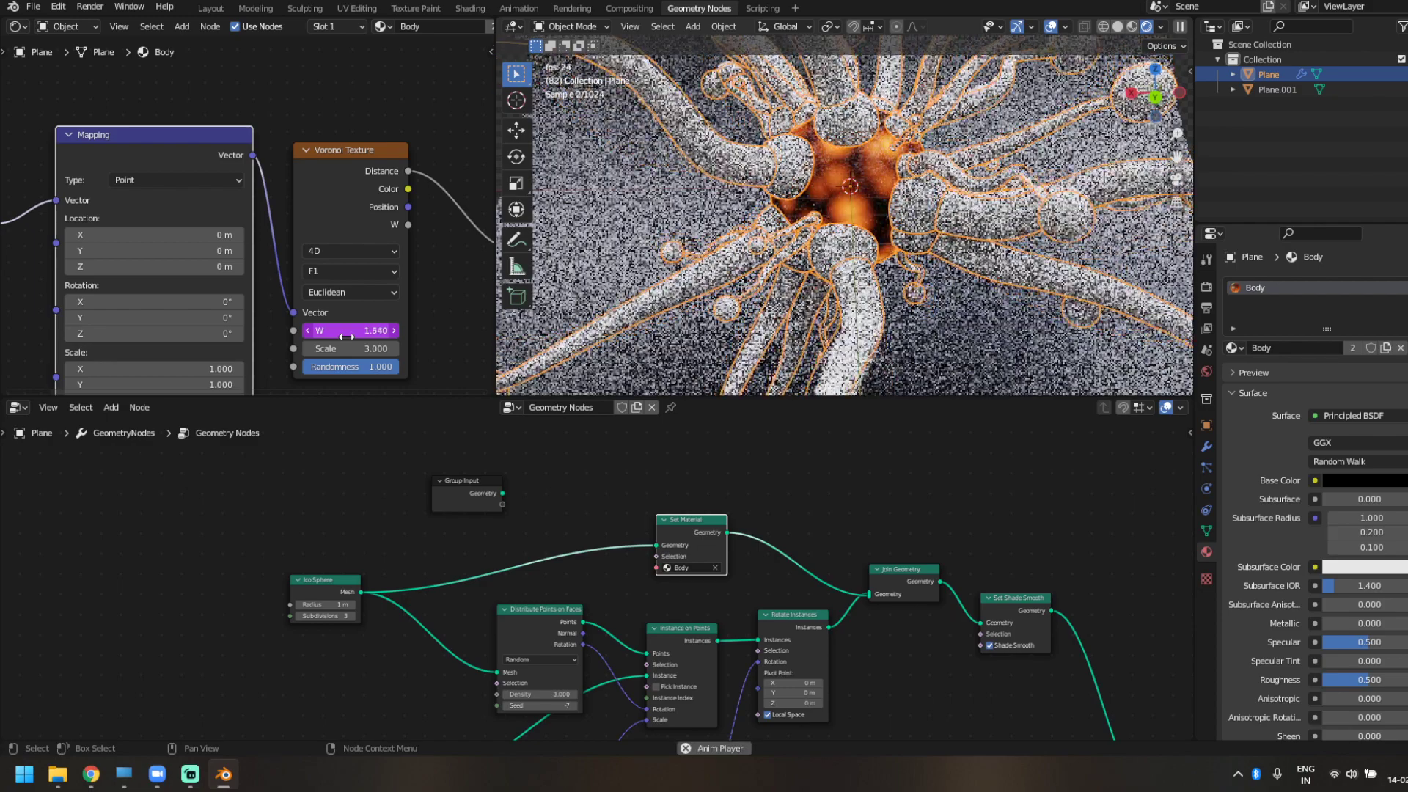
key("space")
- Add an orange stop between the ColorRamp's two existing stops, at position 0.175
scroll(376, 324, "down", 5)
middle_click_drag(376, 324, 155, 365)
scroll(156, 365, "up", 5)
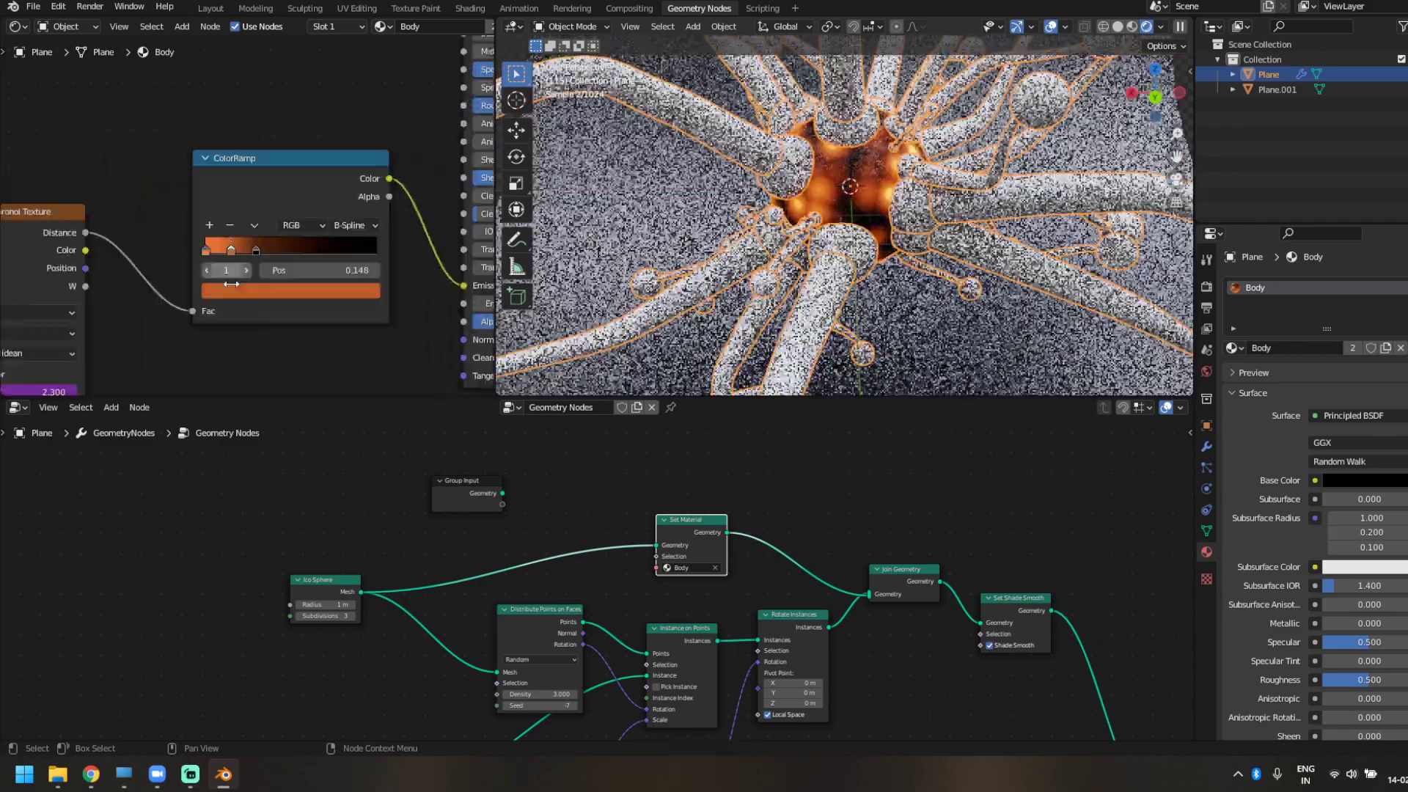
scroll(231, 284, "up", 5)
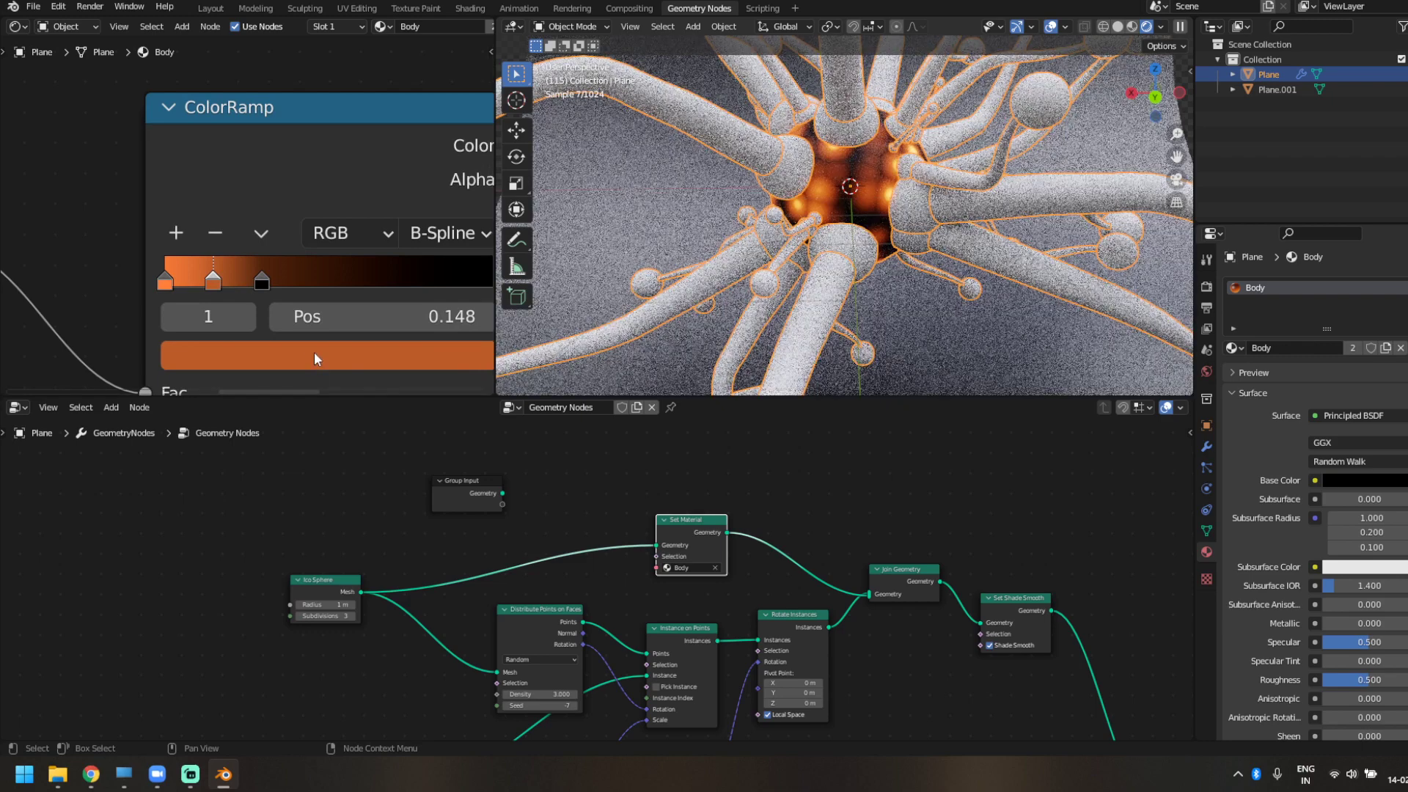
left_click(337, 357)
scroll(327, 325, "down", 6)
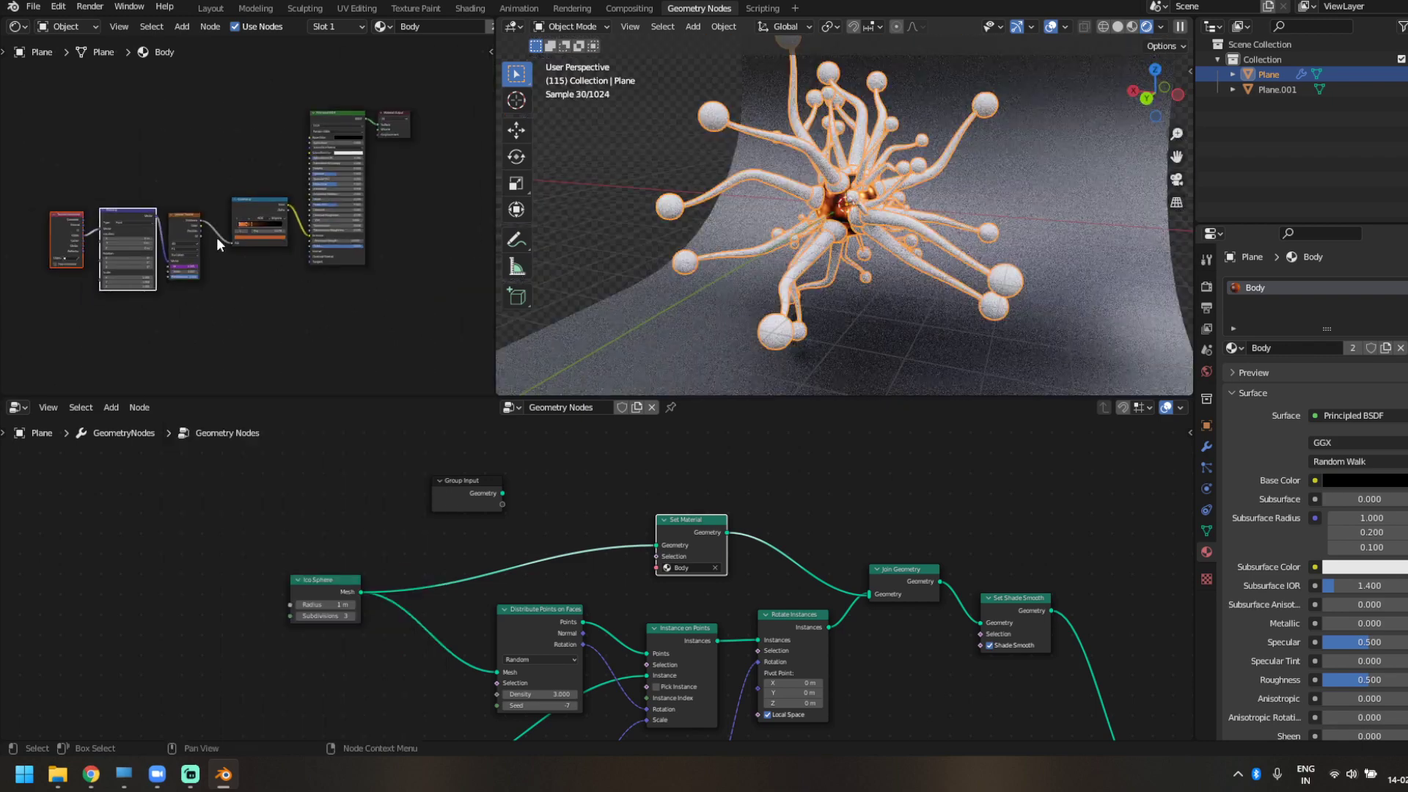
- Make a separate copy of the Body material and rename it Spheres
scroll(235, 220, "up", 2)
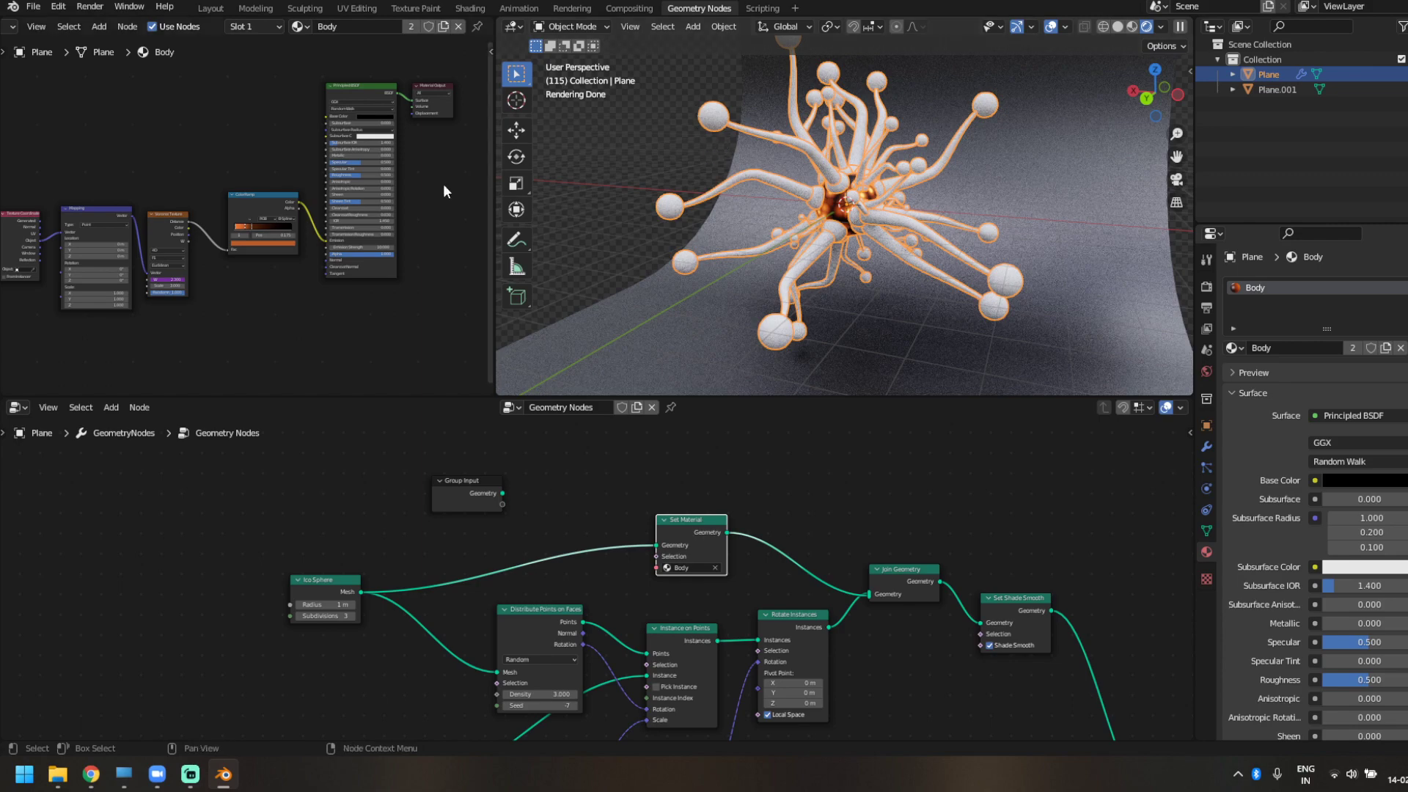
scroll(433, 192, "up", 2)
scroll(223, 125, "up", 1)
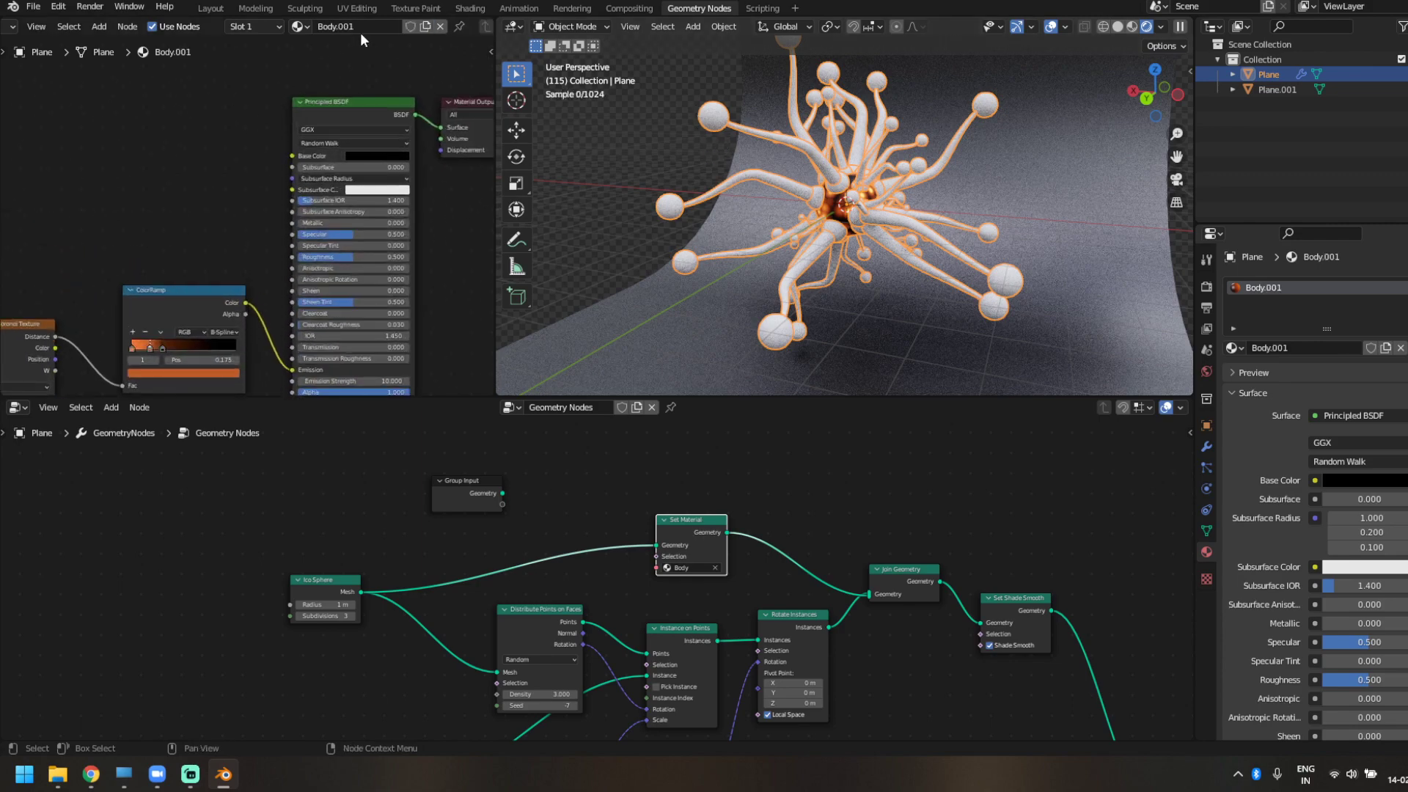
left_click(357, 27)
type("Spheres")
key("Return")
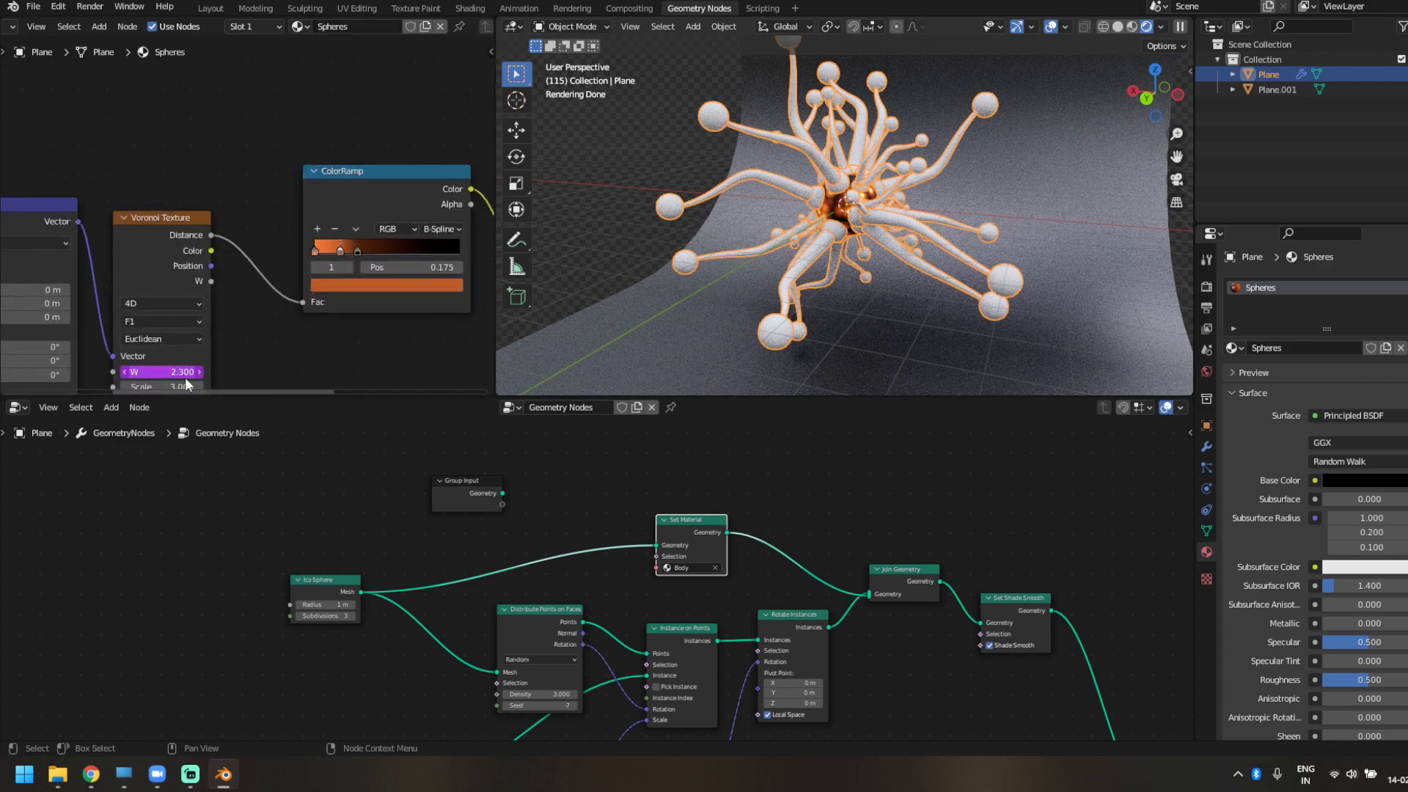
- Set the Scale of the Spheres material's Voronoi Texture to 1
scroll(234, 366, "up", 1)
middle_click_drag(234, 366, 254, 325)
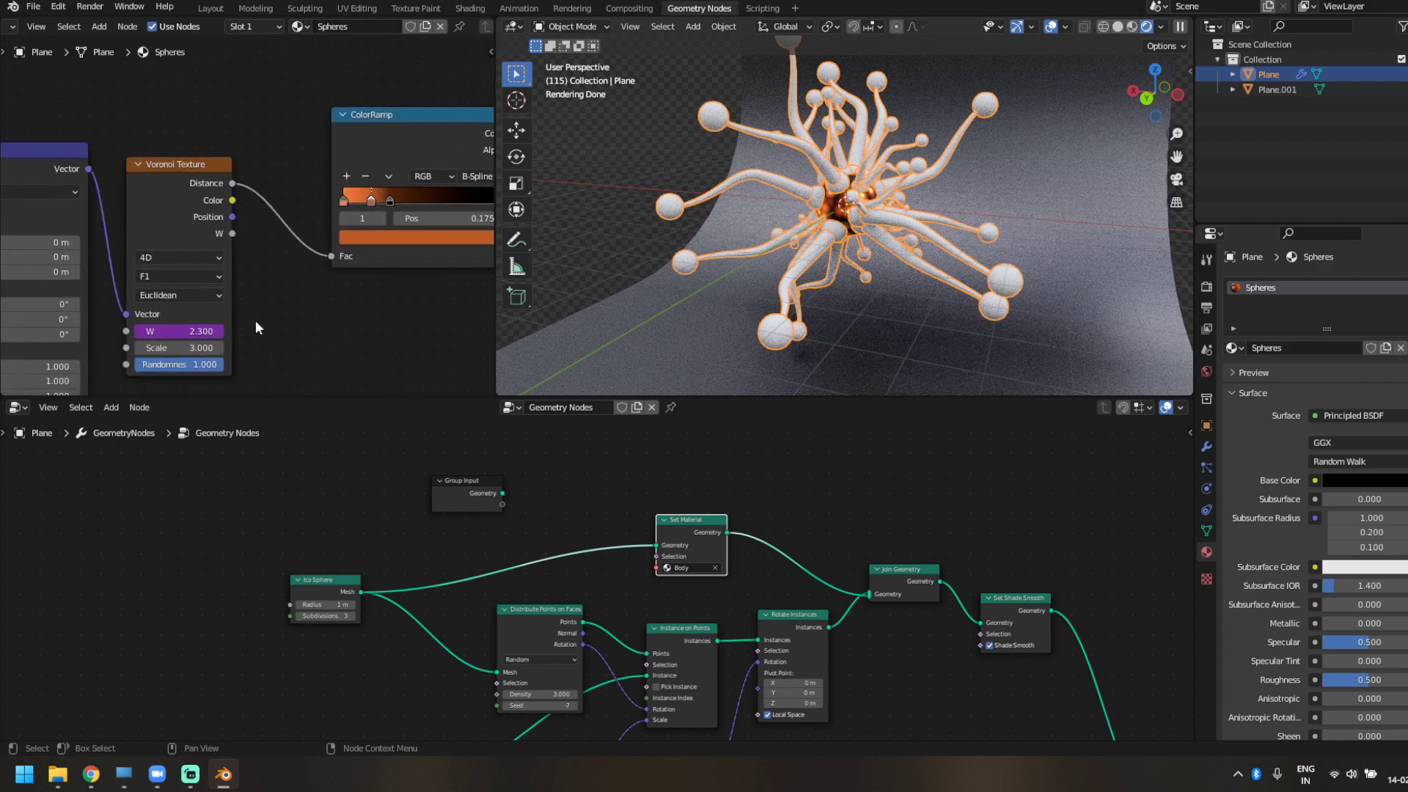
left_click(193, 350)
type("1")
key("Return")
key("Home")
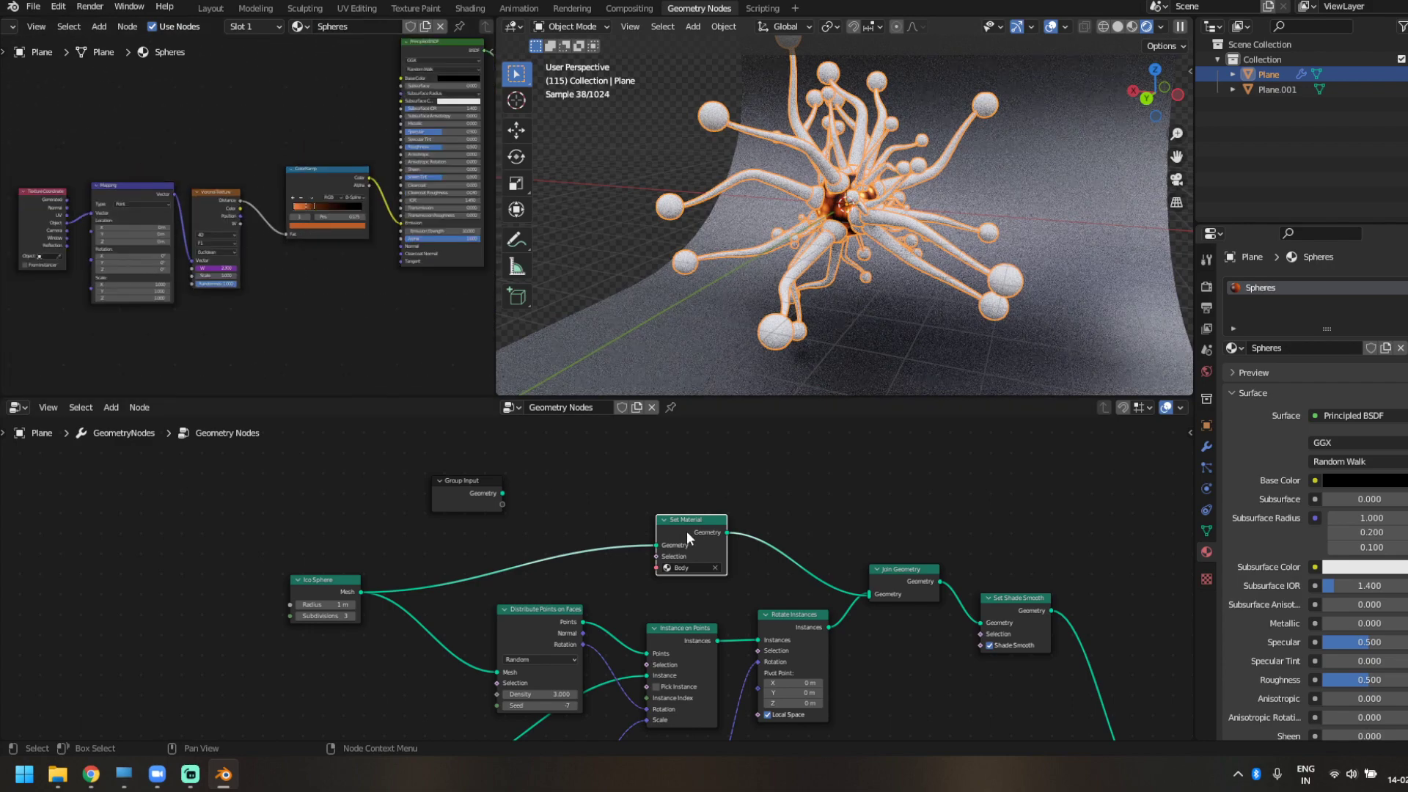
- Duplicate the Body Set Material node and move the copy near the frame that instances the end spheres
key("shift+d")
left_click(909, 662)
scroll(909, 658, "down", 8)
middle_click_drag(835, 616, 809, 489)
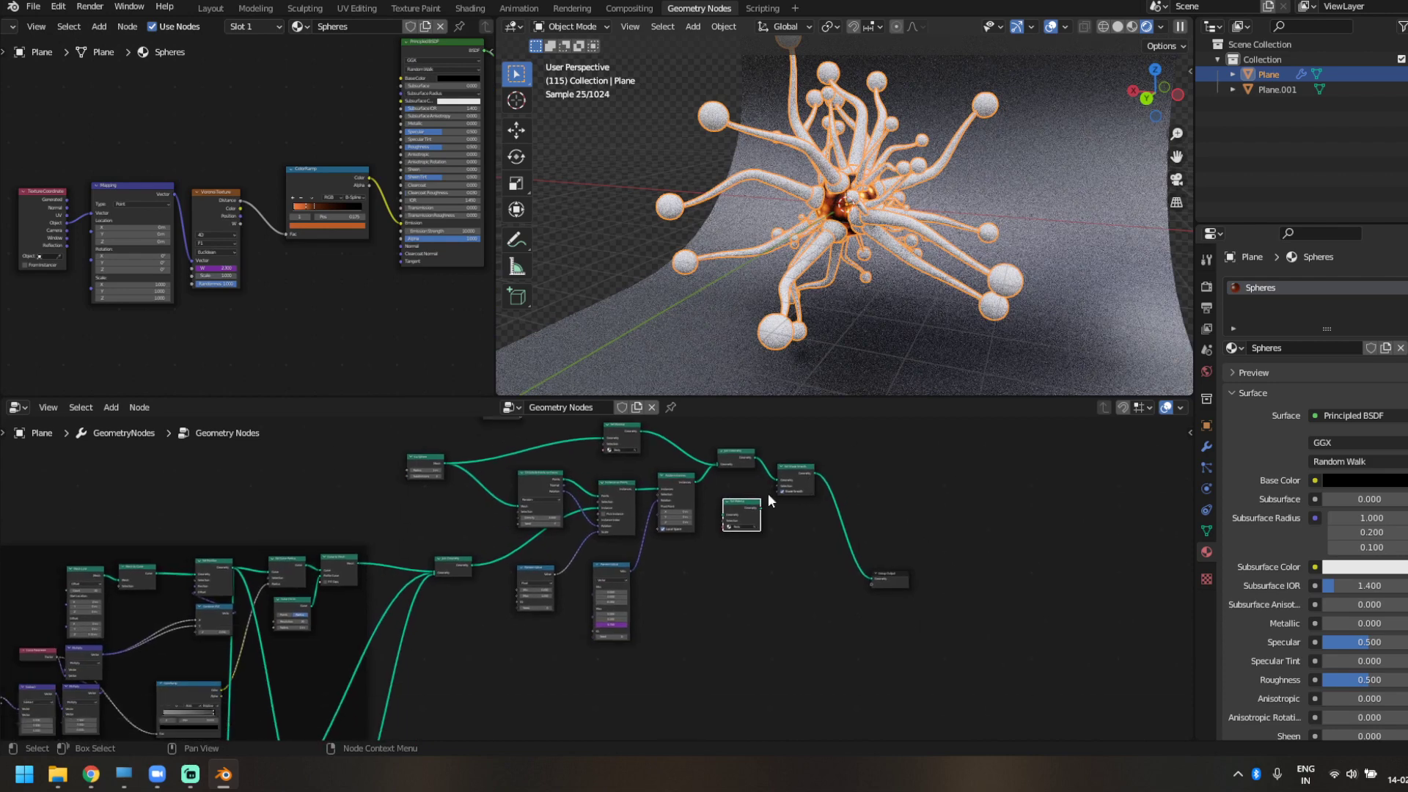
left_click_drag(740, 504, 443, 682)
scroll(492, 696, "up", 1)
middle_click_drag(492, 697, 673, 432)
scroll(641, 460, "up", 4)
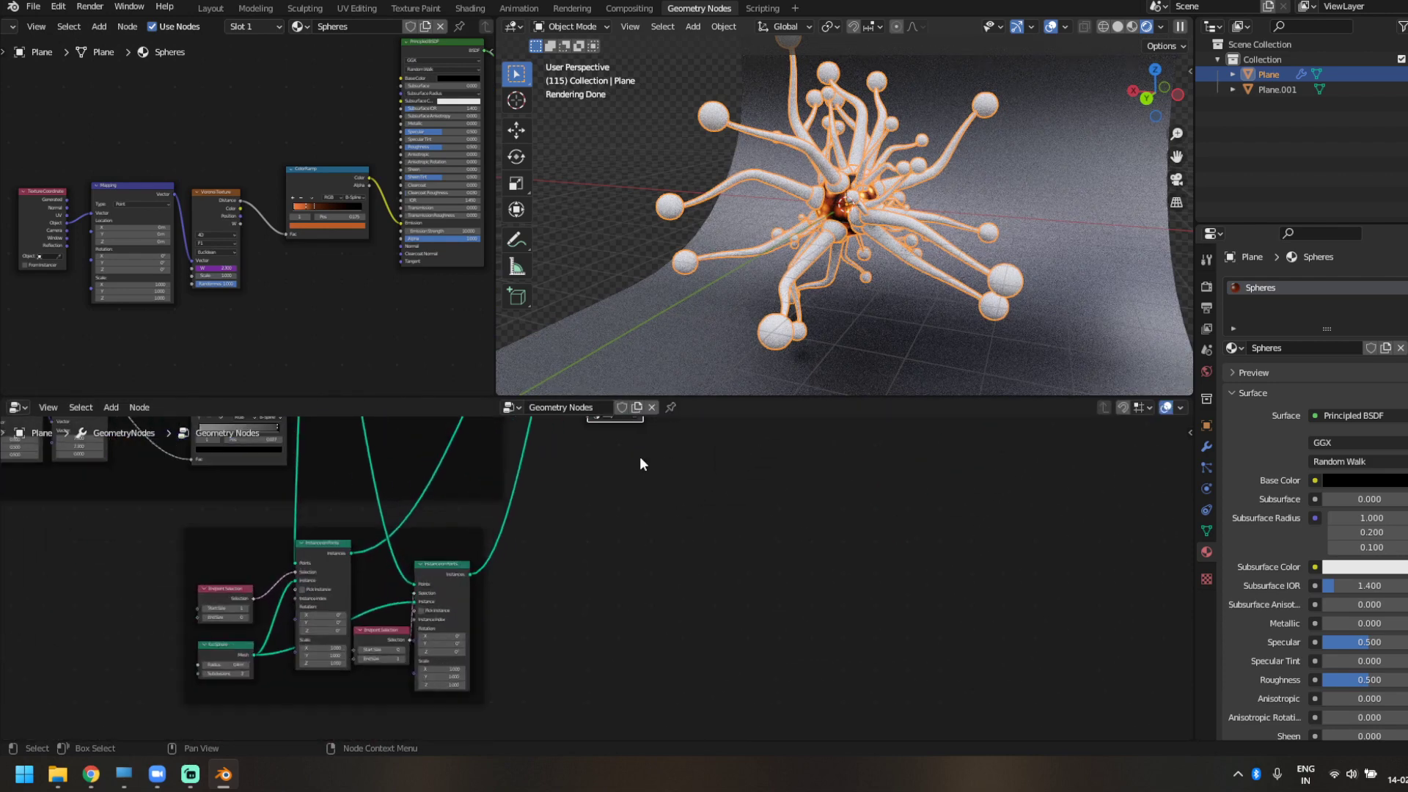
middle_click_drag(609, 562, 604, 644)
- Insert the duplicated Set Material node between the 0.4 m Ico Sphere and the second Instance on Points node
left_click_drag(595, 454, 340, 669)
middle_click_drag(532, 713, 610, 613)
scroll(610, 614, "up", 5)
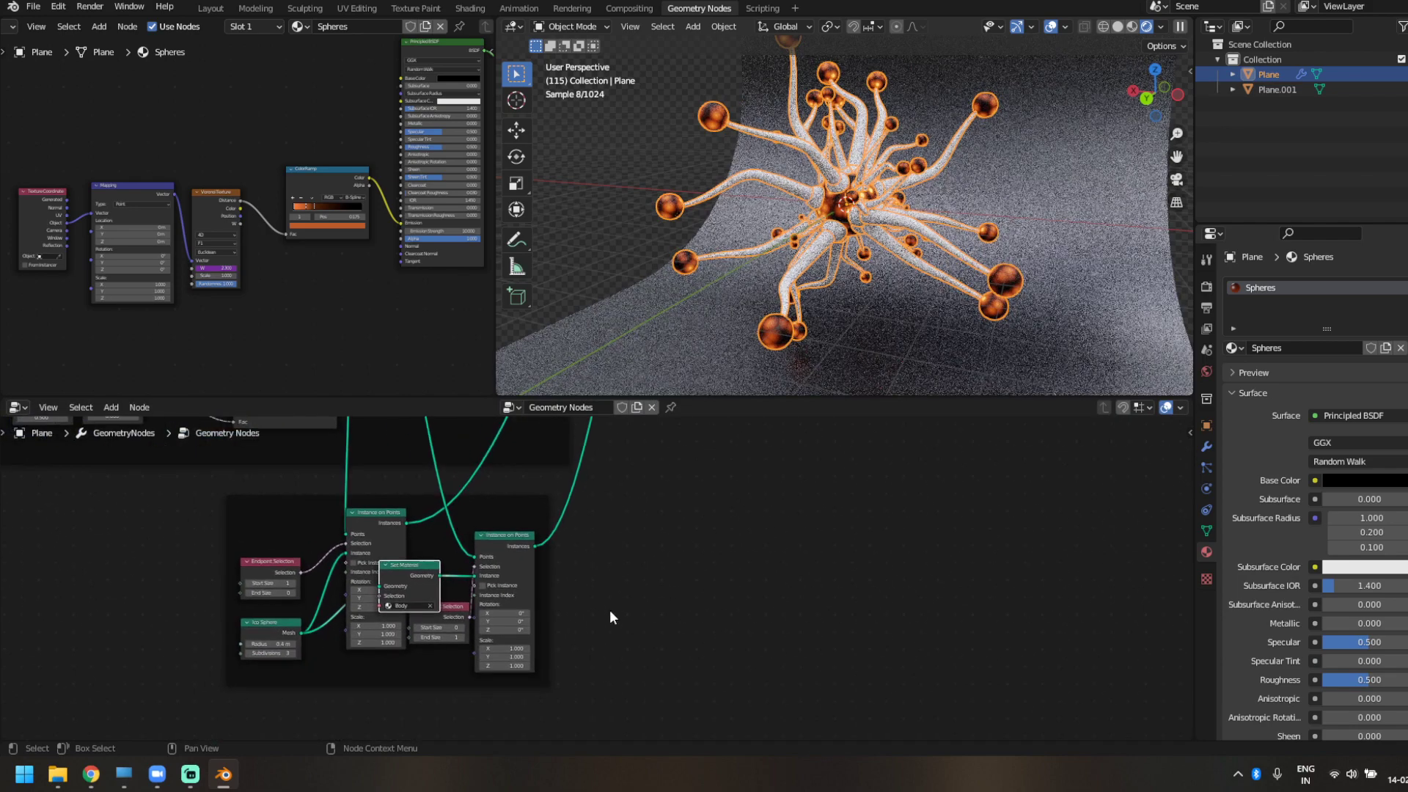
- Place the inserted Set Material node below the Endpoint Selection node and assign it the Spheres material
left_click_drag(347, 594, 384, 692)
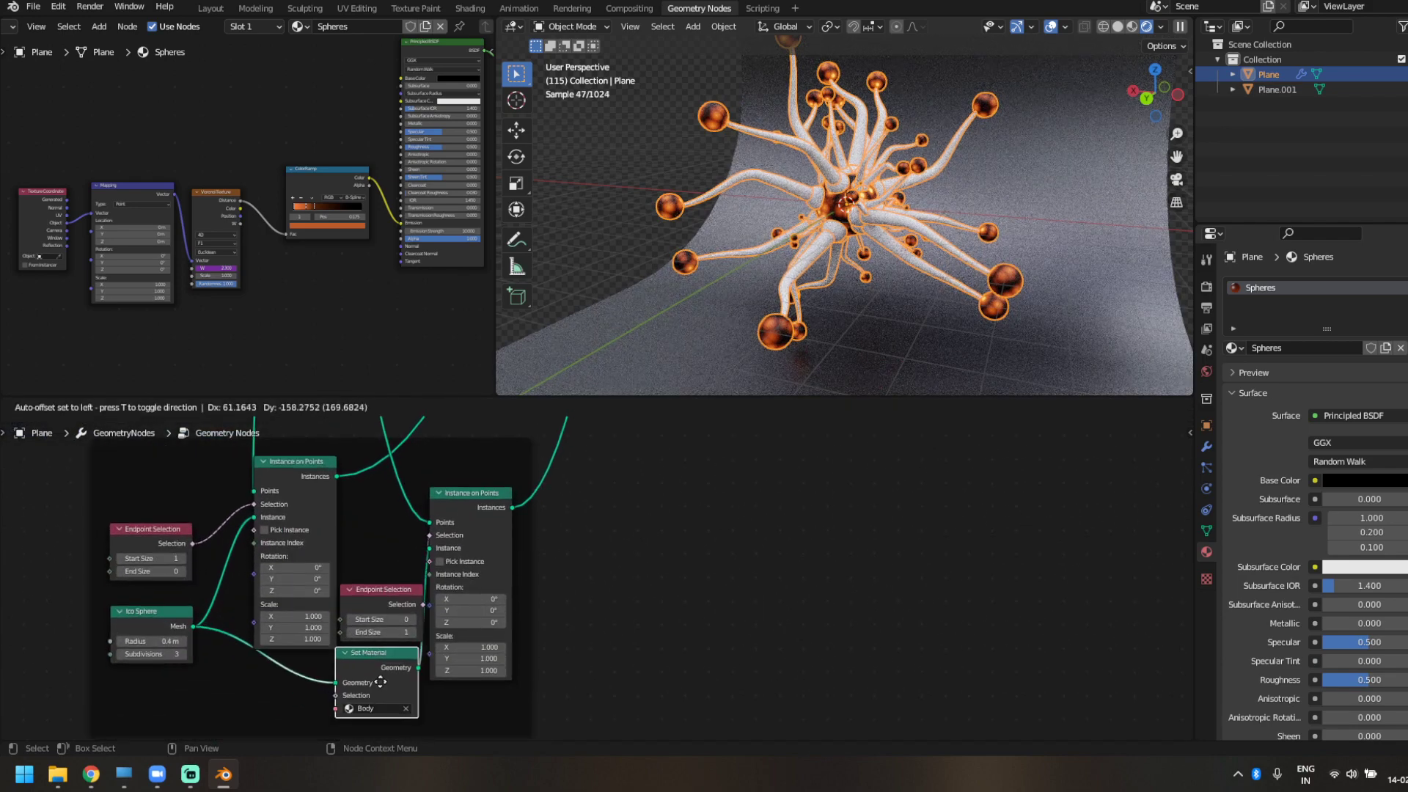
scroll(592, 678, "up", 1)
middle_click_drag(592, 678, 689, 572)
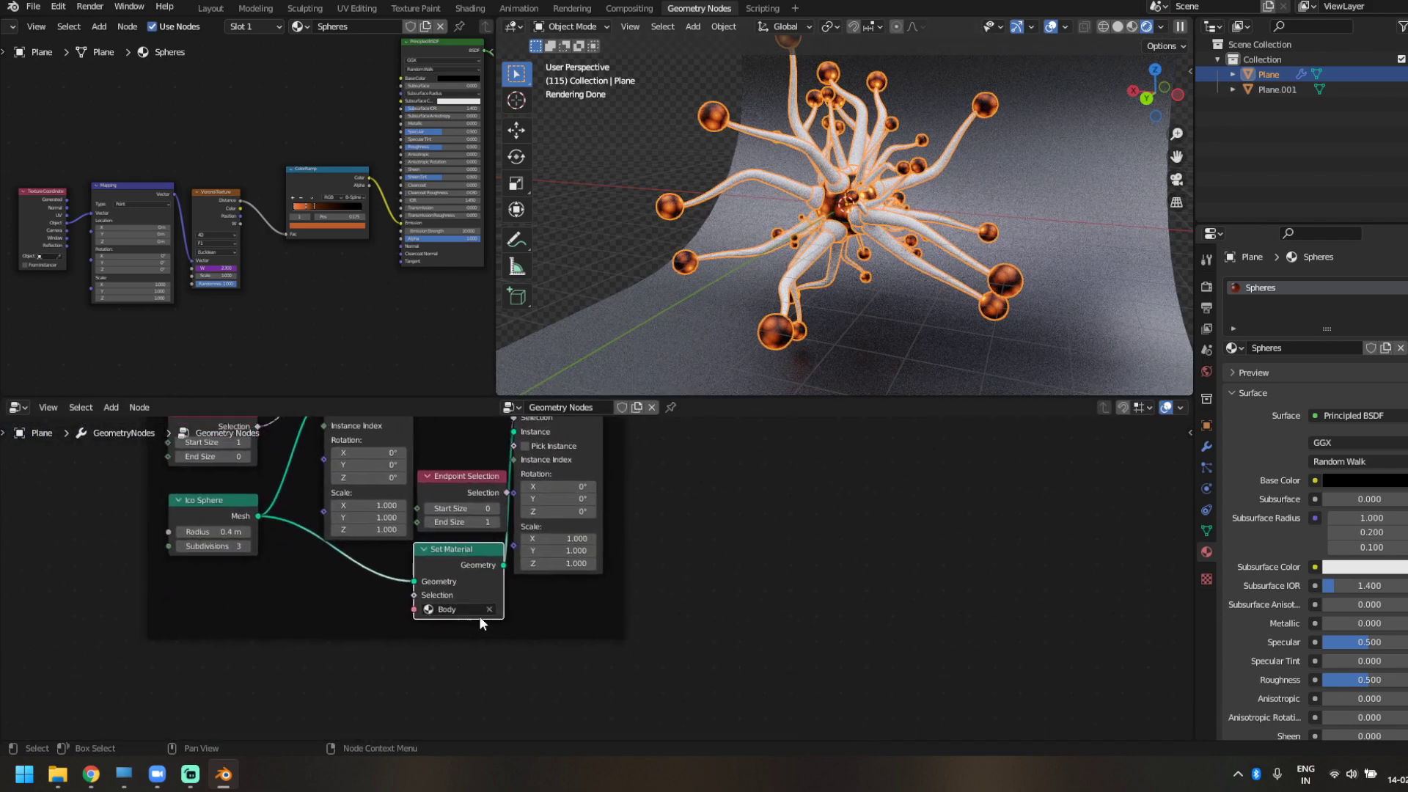
left_click(456, 666)
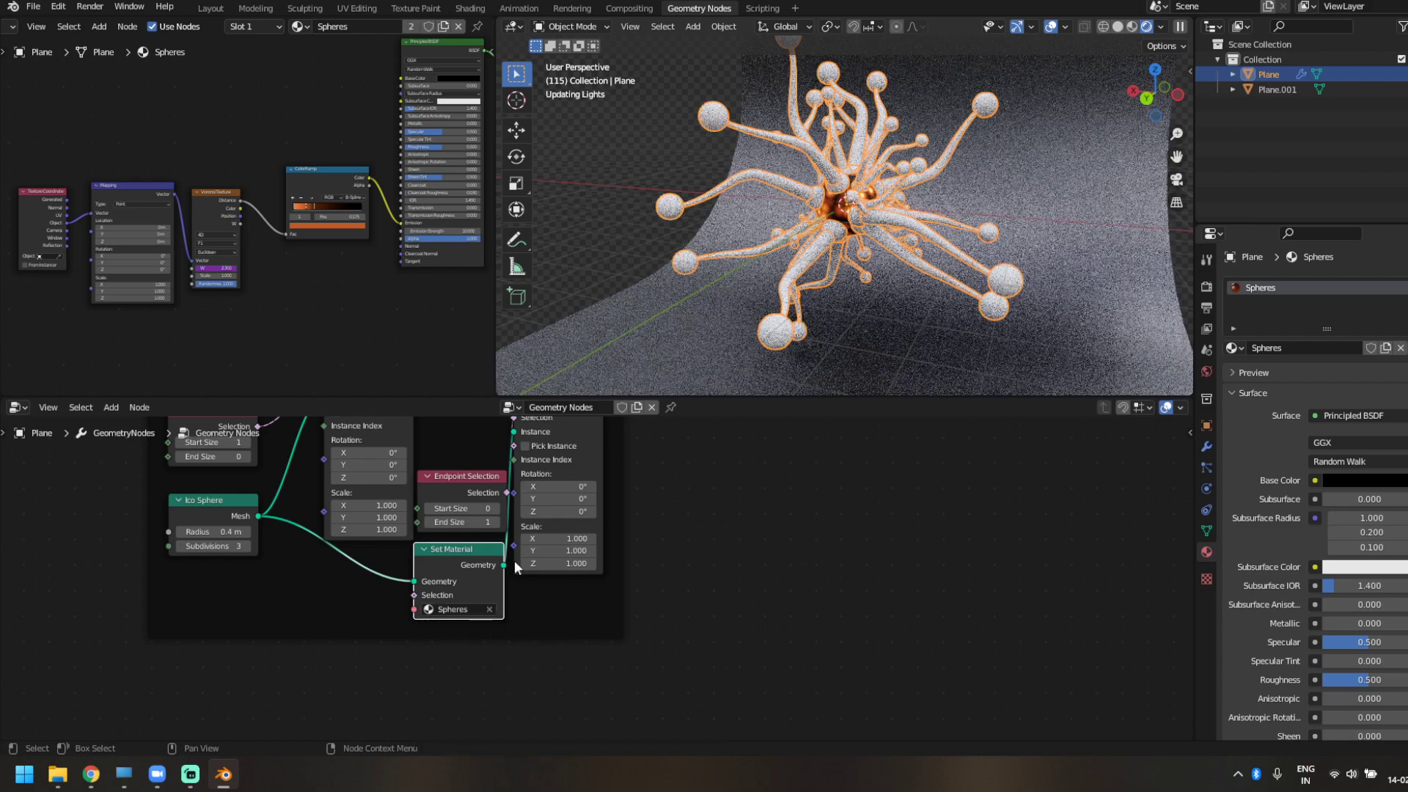
scroll(834, 285, "up", 4)
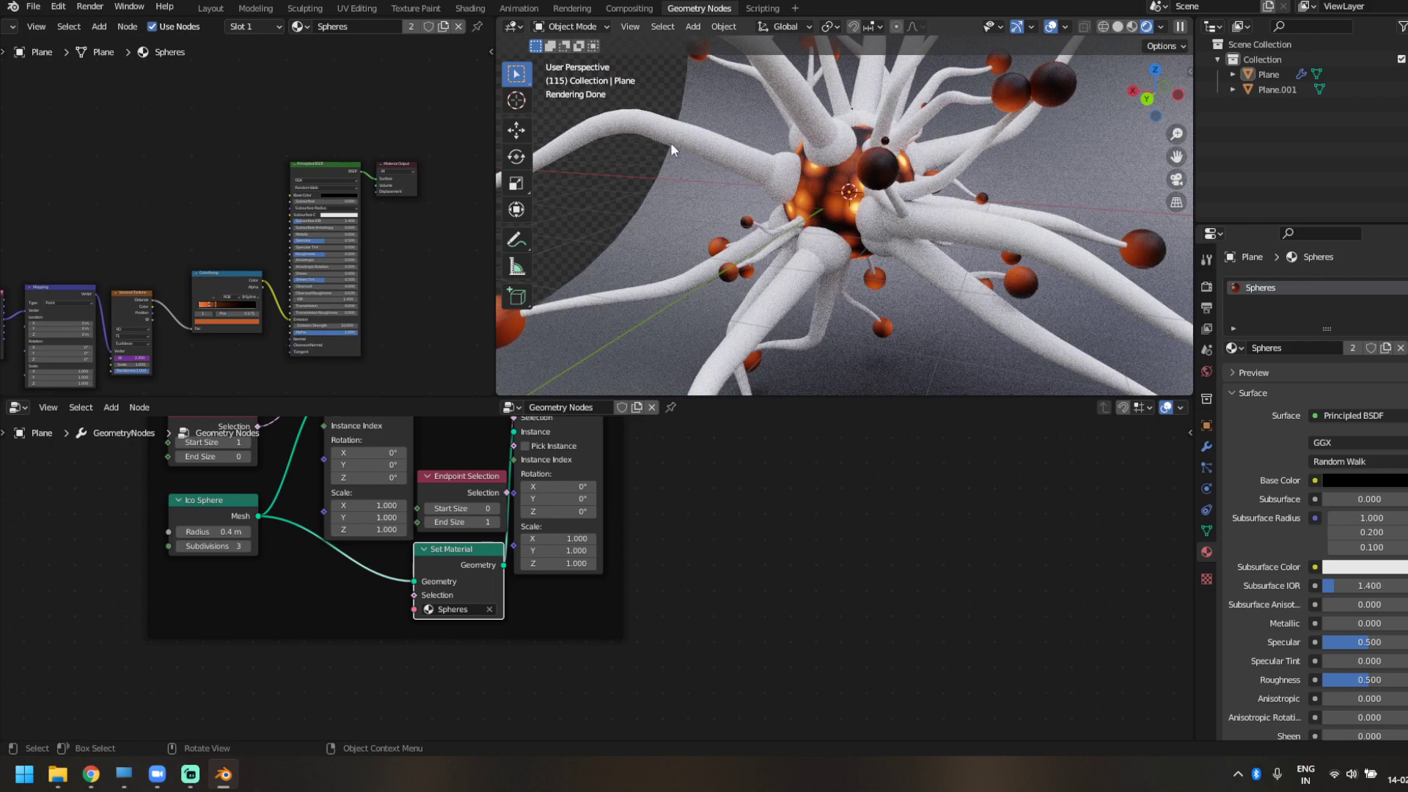
- Add a second material slot to the tentacle object with a new material named Arm
scroll(288, 199, "down", 2)
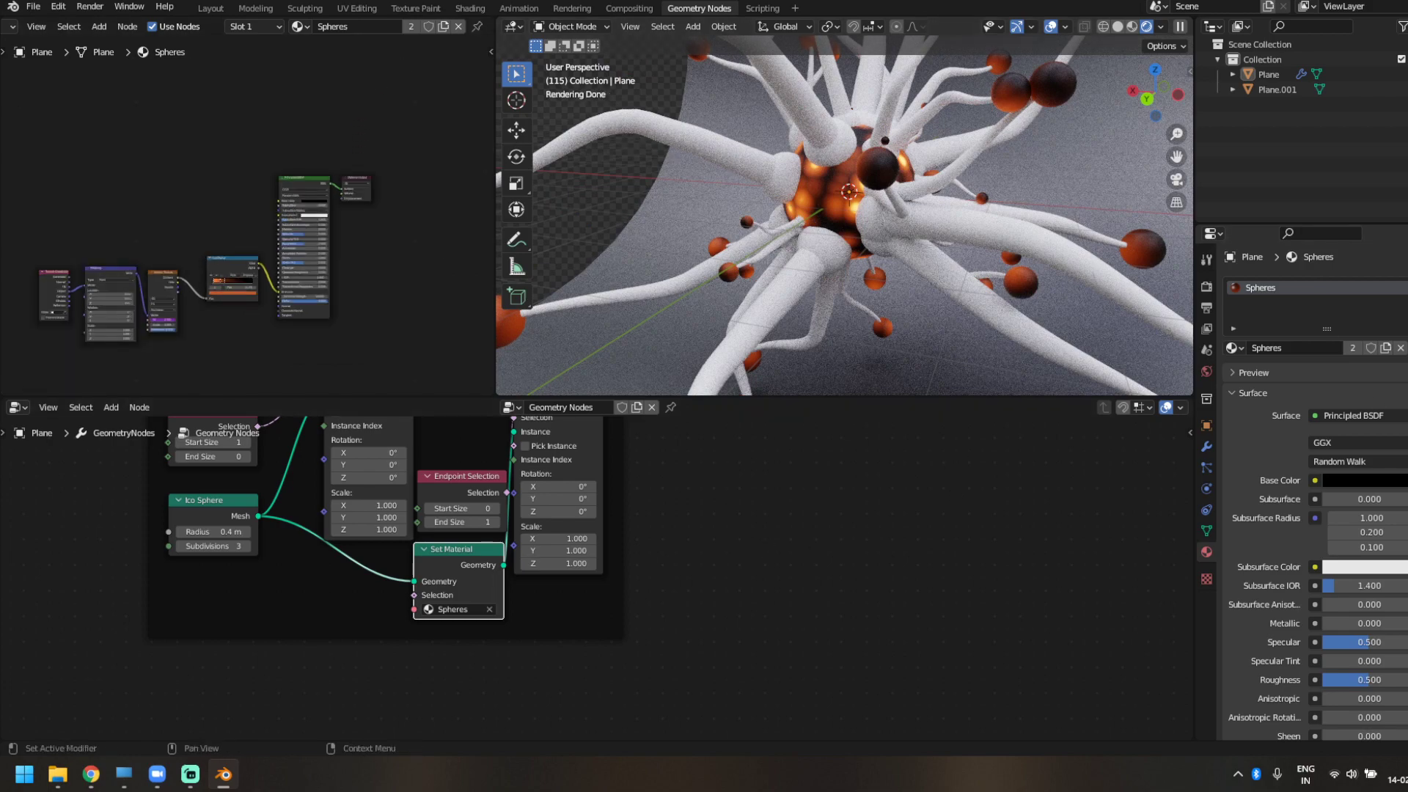
left_click(1406, 287)
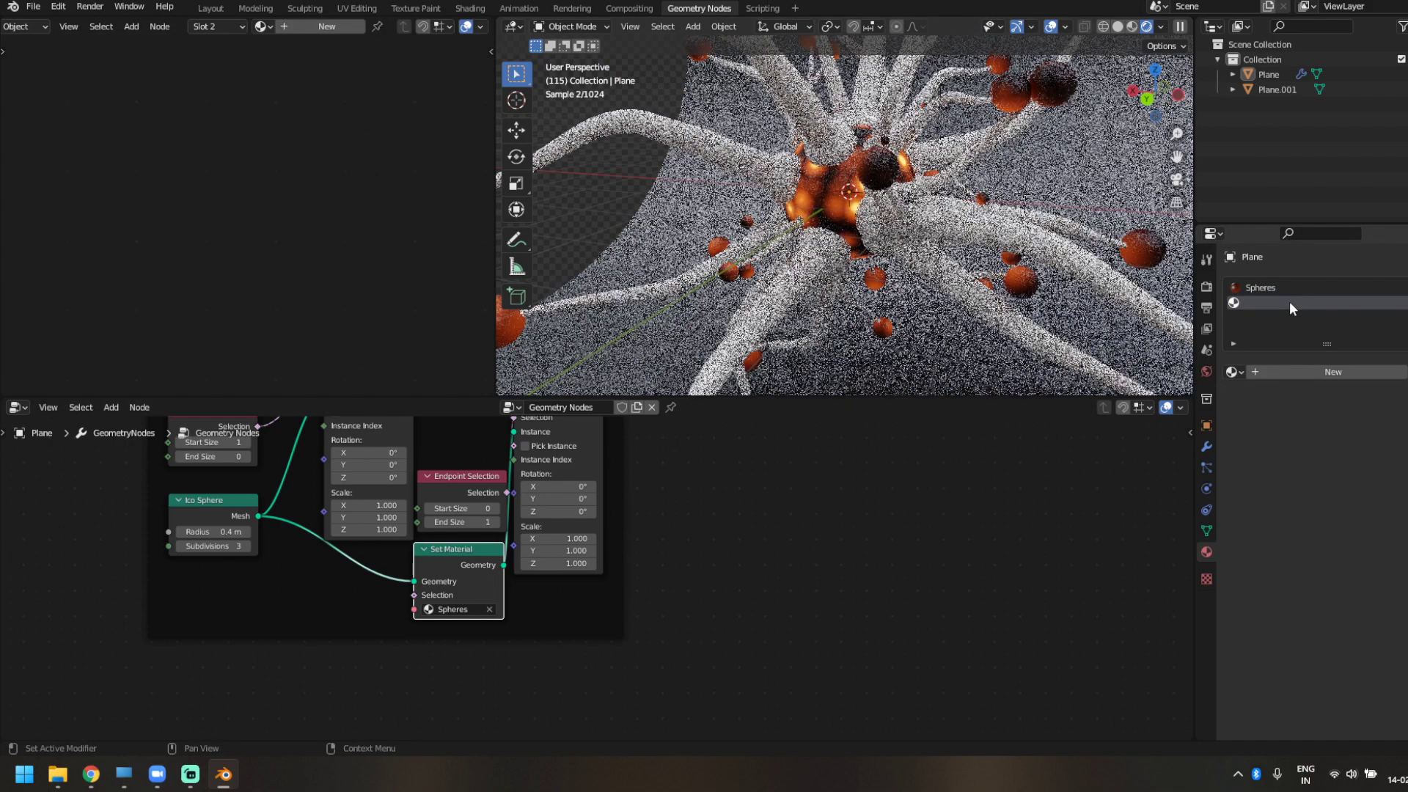
left_click(1322, 371)
type("Arm")
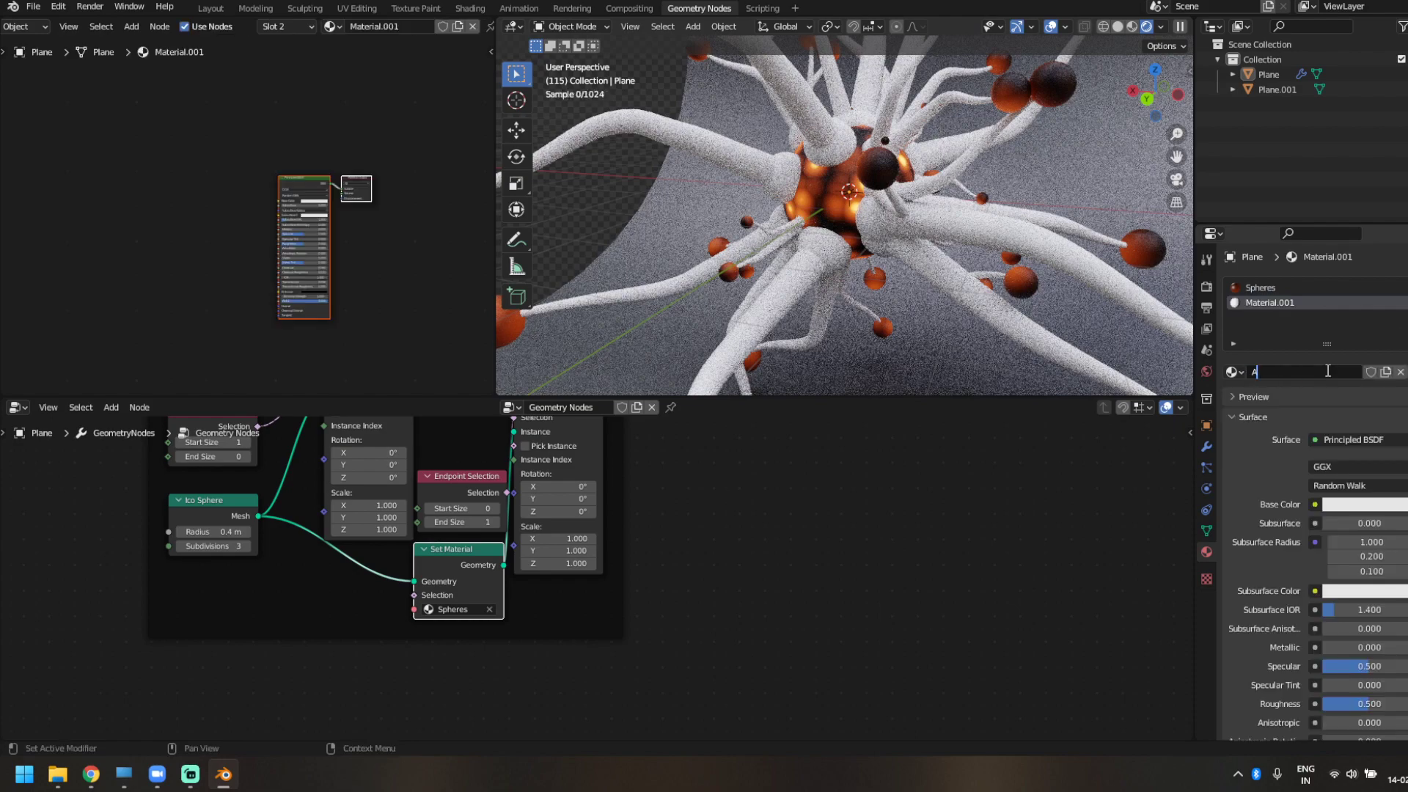
key("Return")
- Replace the Arm material's Principled BSDF with a Glass BSDF connected to the Material Output
scroll(395, 289, "up", 3)
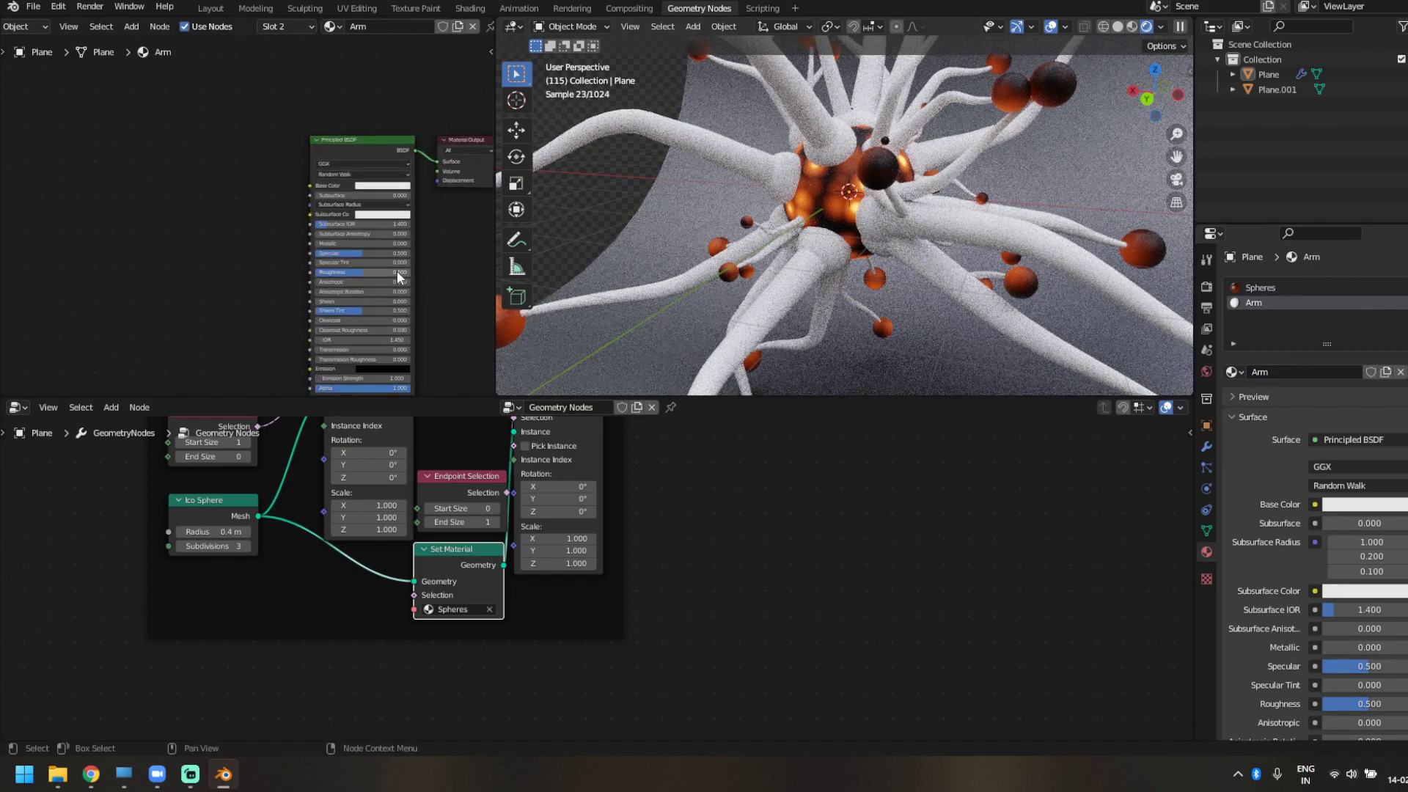
left_click(377, 157)
key("x")
key("shift+a")
left_click(379, 157)
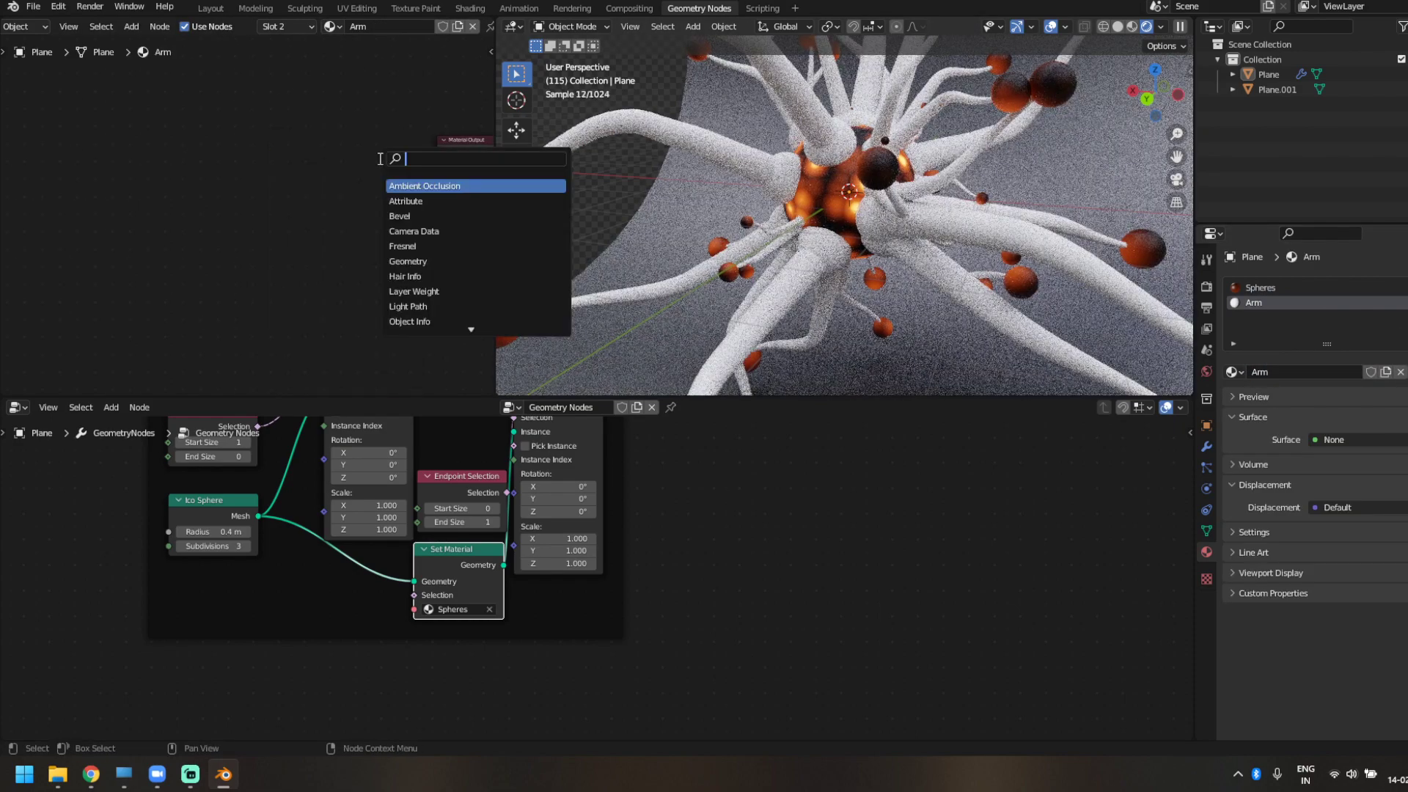
type("g")
key("Return")
left_click(346, 171)
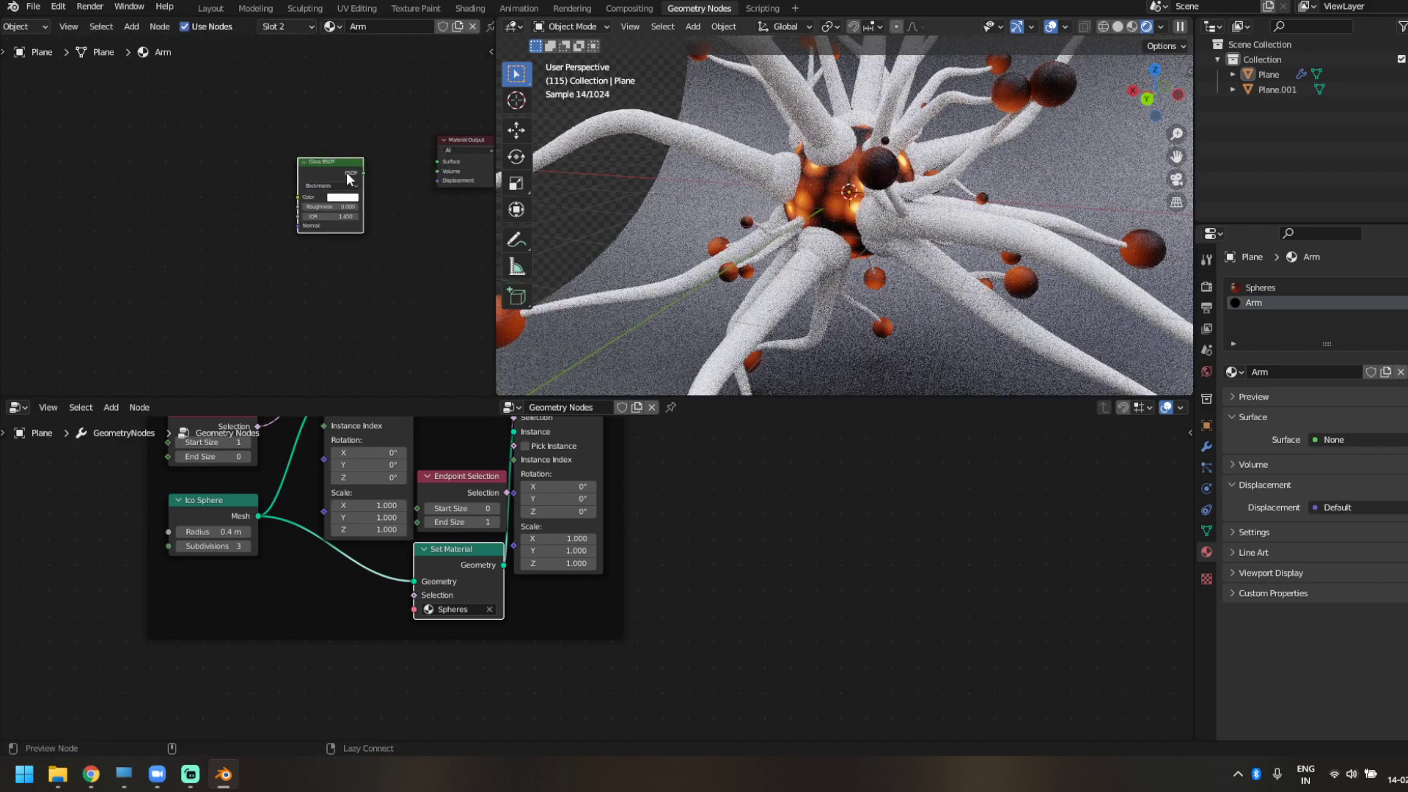
left_click(344, 167, "ctrl+shift")
- Set the Glass BSDF's Roughness to 1
scroll(333, 193, "up", 6)
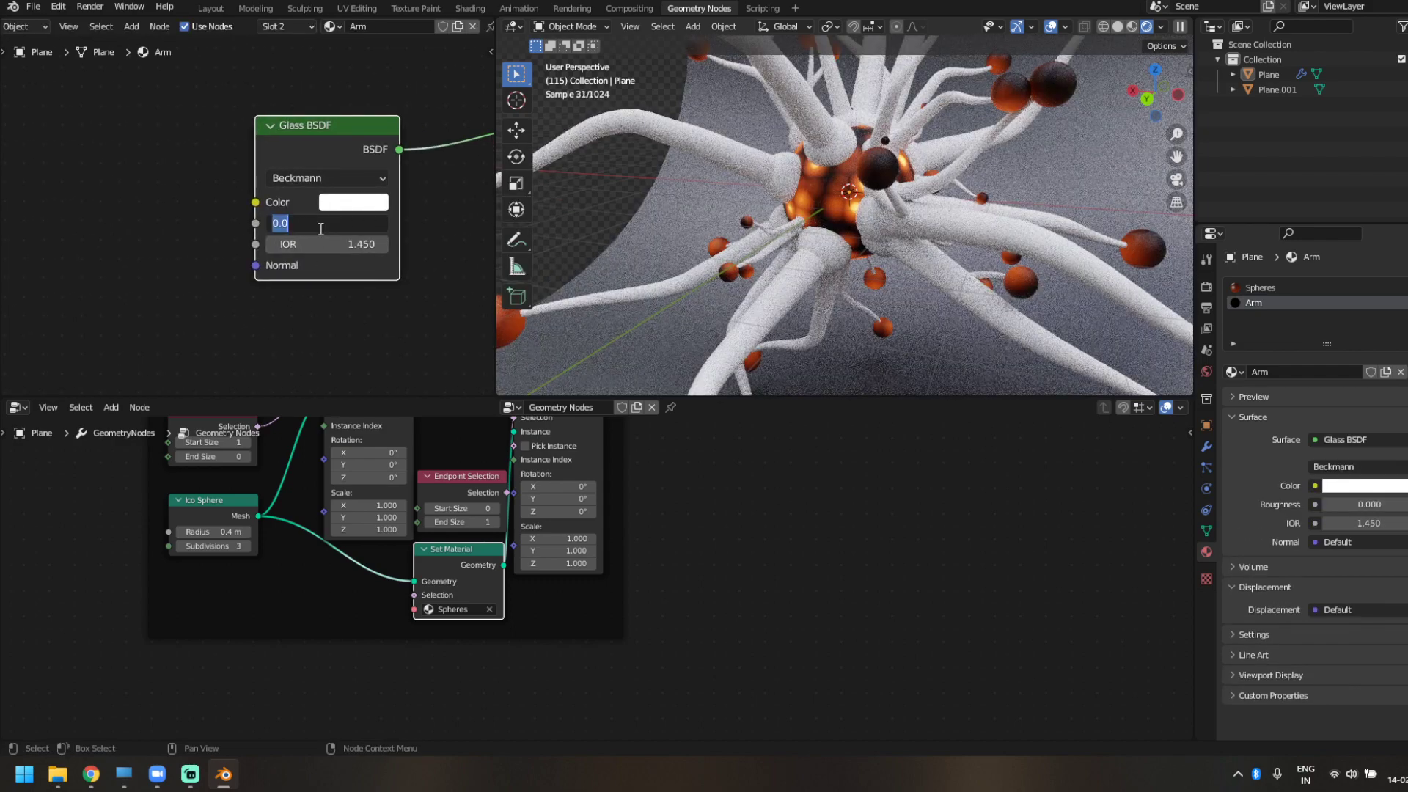
type("1")
key("Return")
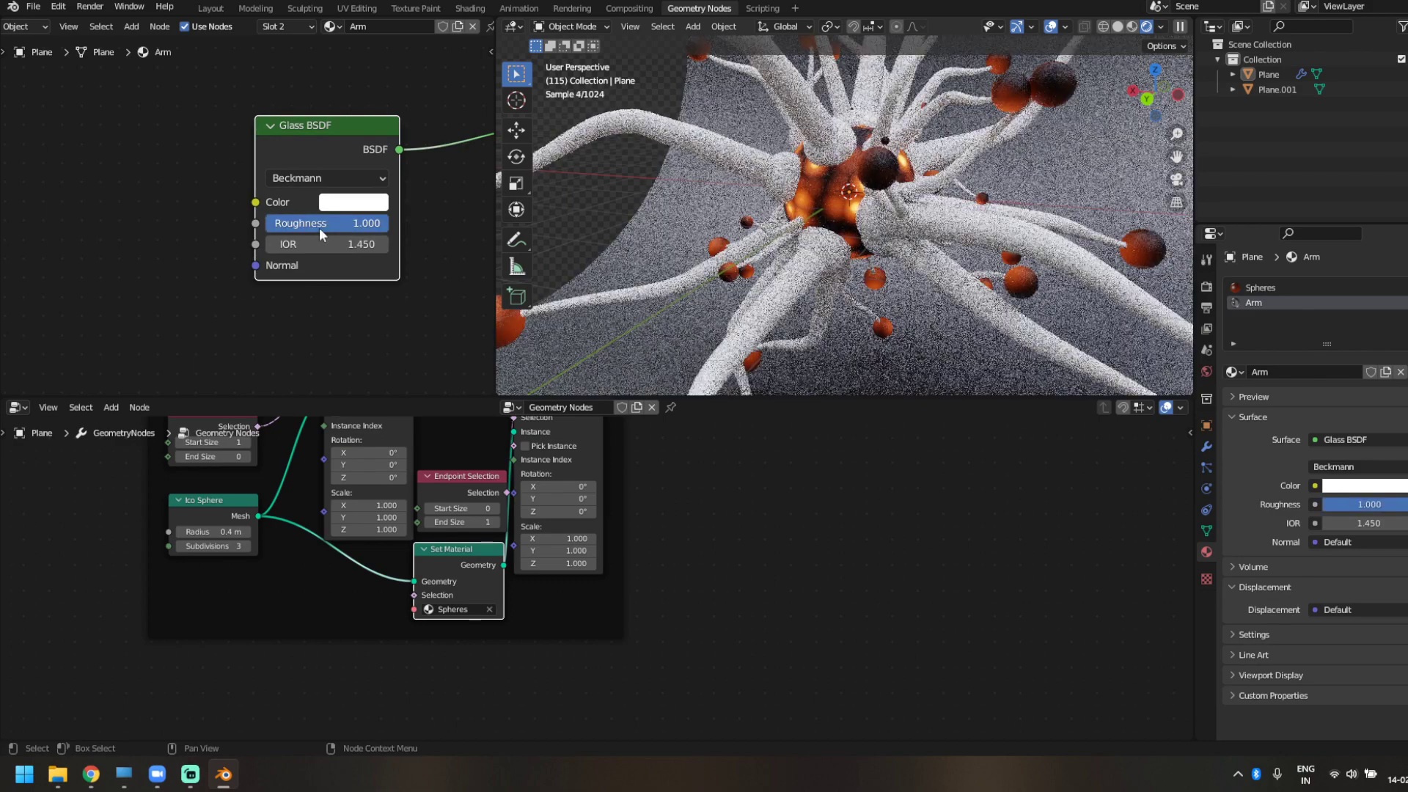
- Set the IOR of the Arm material's Glass BSDF to 1.333
left_click(353, 245)
type("1")
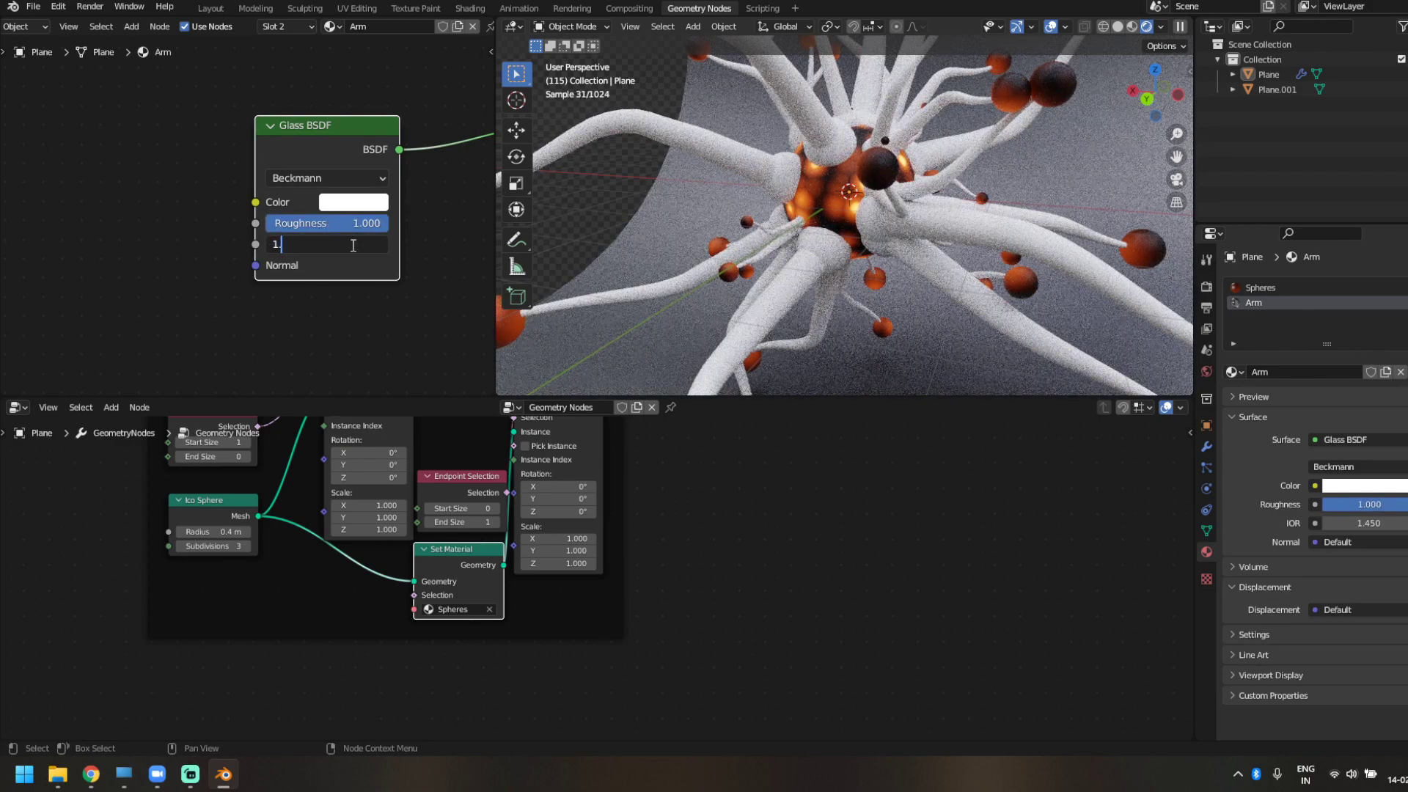
type(".333")
key("Return")
- Insert a Set Material node between the Curve to Mesh and Join Geometry nodes and assign it the Arm material
scroll(596, 679, "down", 2)
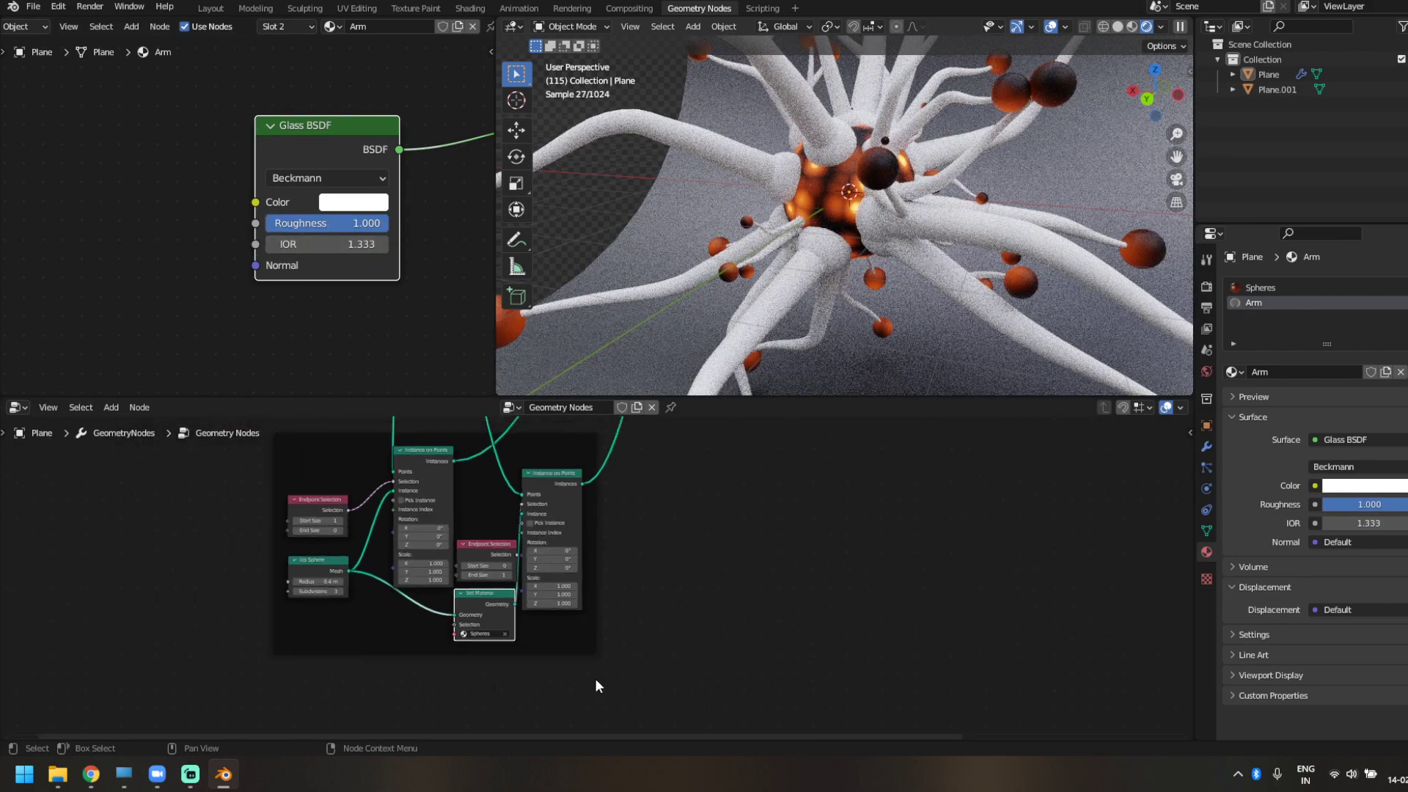
scroll(470, 633, "down", 3)
middle_click_drag(637, 625, 647, 550)
key("shift+a")
left_click(512, 445)
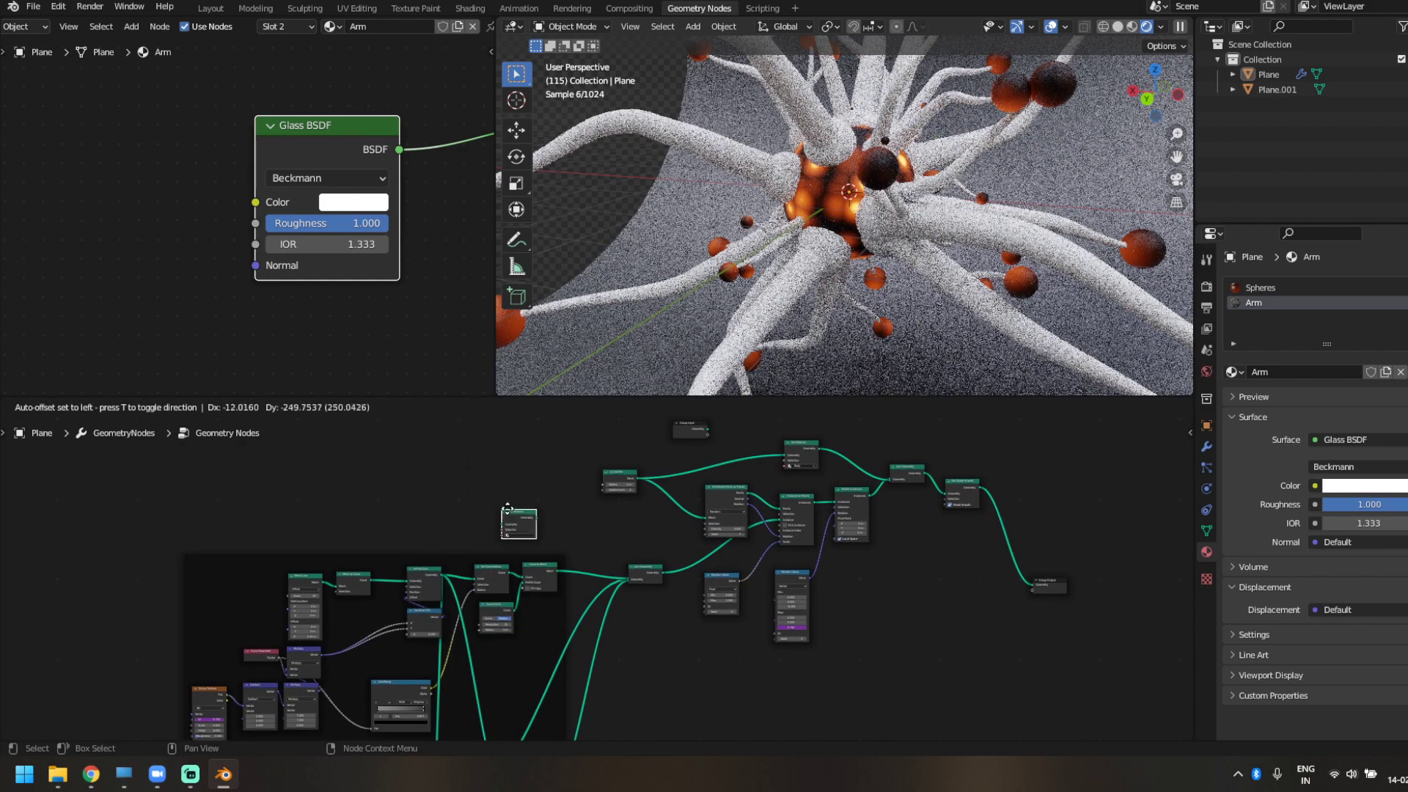
left_click(576, 553)
scroll(587, 543, "up", 3)
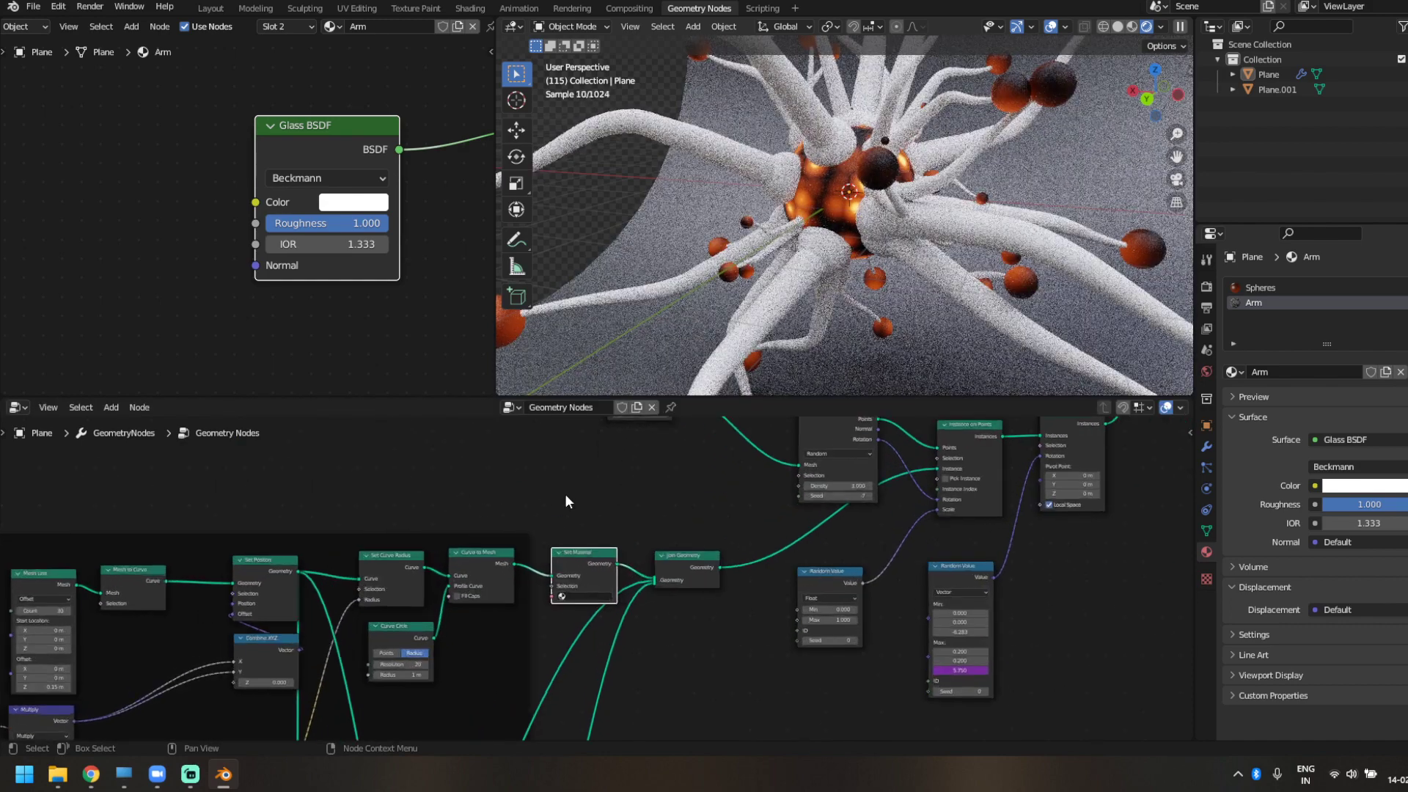
scroll(566, 499, "up", 4)
left_click(579, 621)
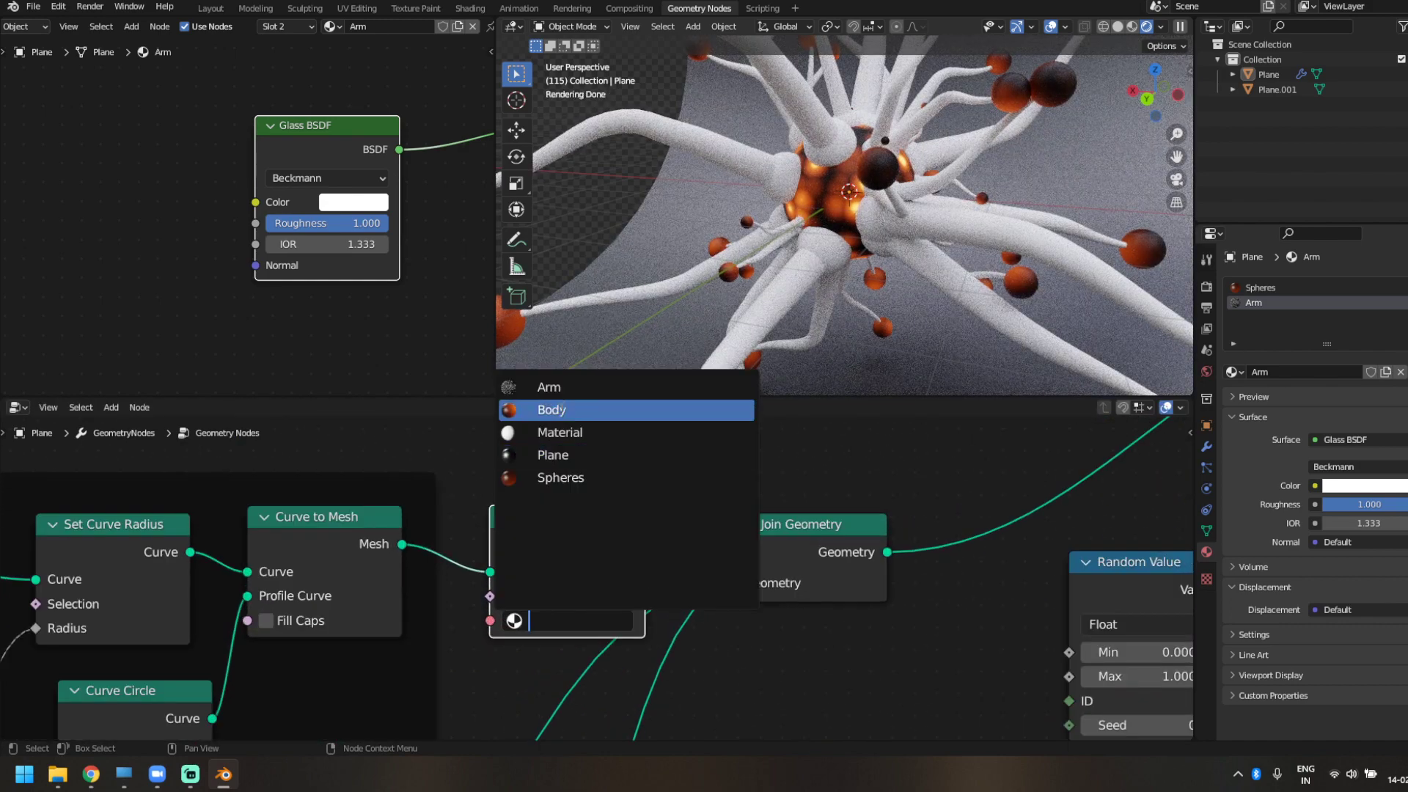
left_click(548, 386)
- Darken the Arm material's Glass BSDF color to a neutral grey with an HSV Value of 0.5
left_click(316, 242)
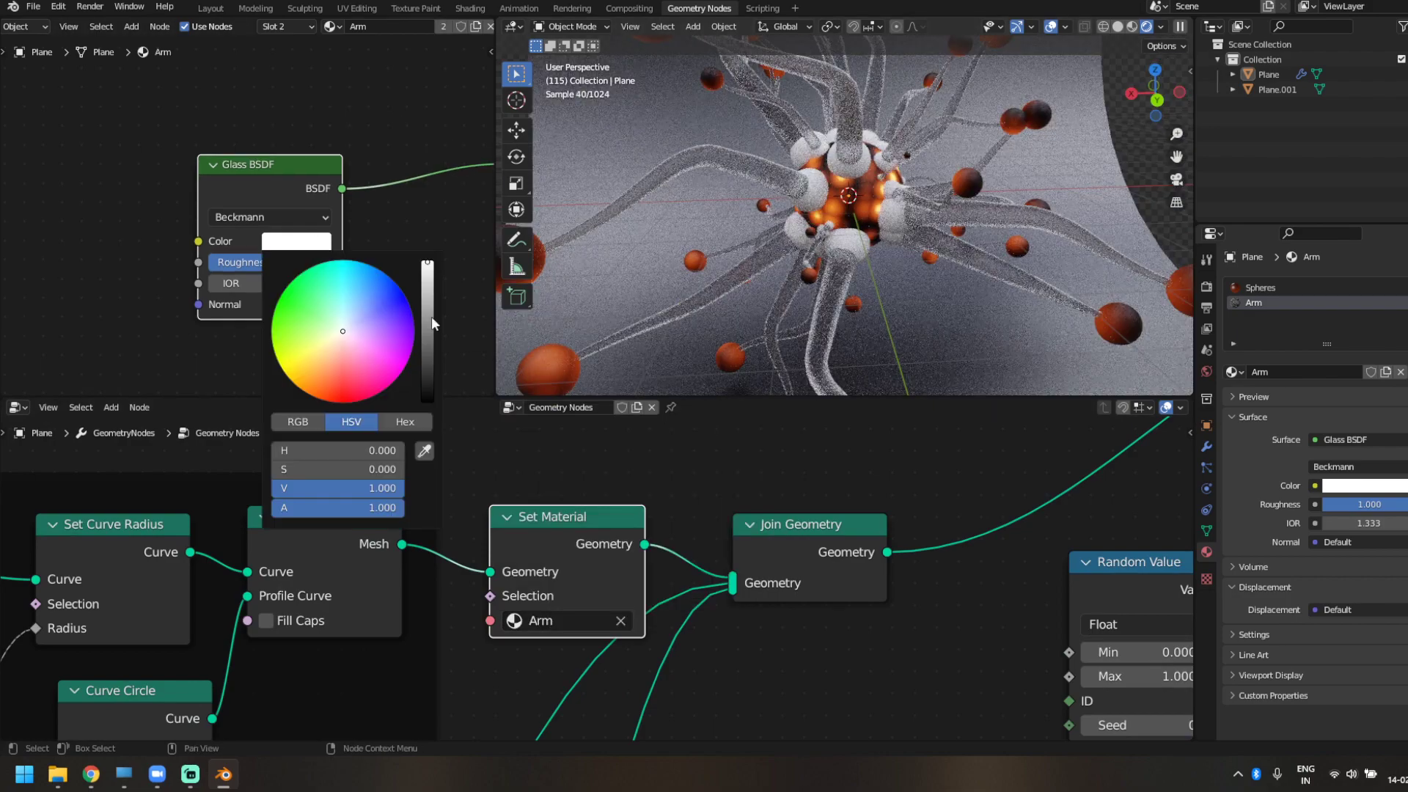
left_click_drag(429, 280, 428, 396)
left_click(352, 486)
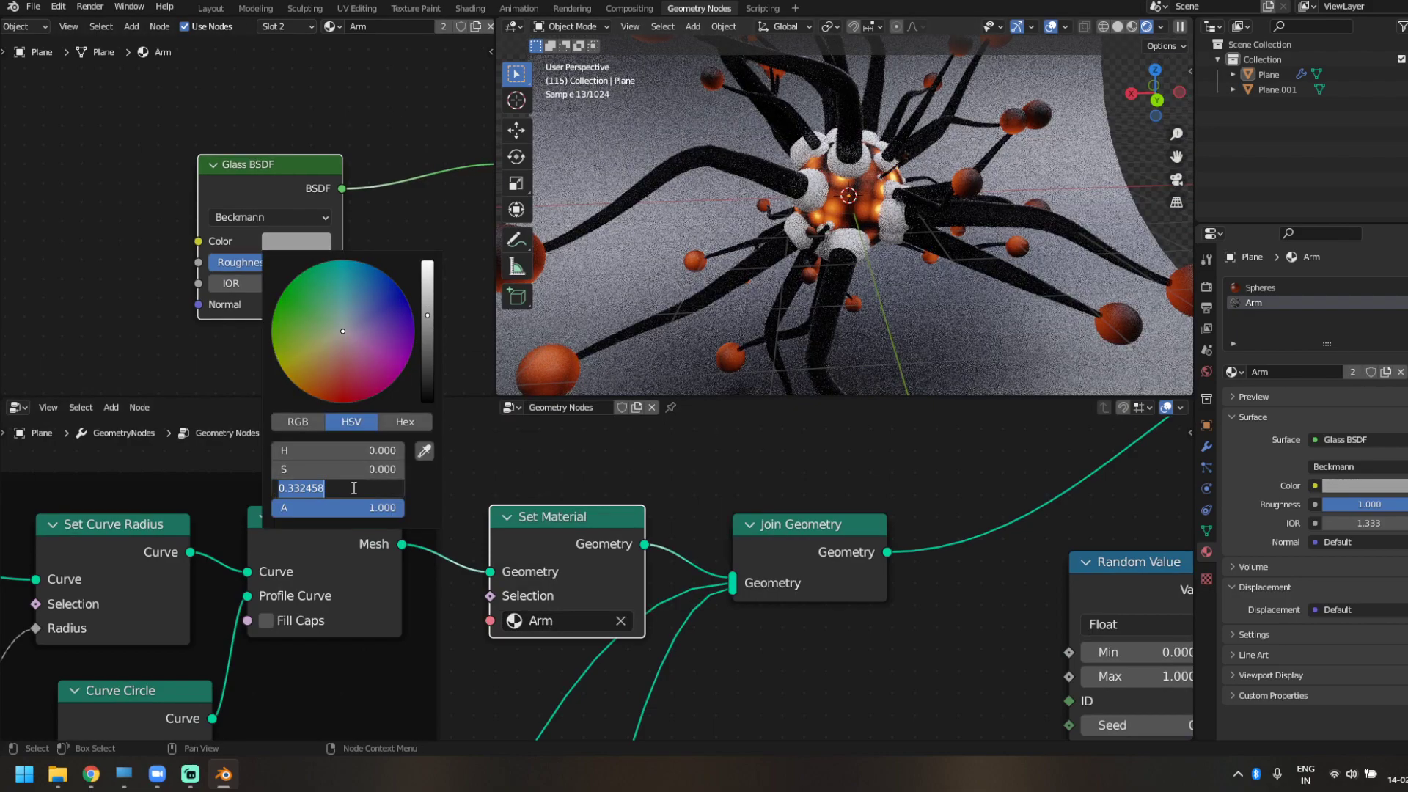
type("0.5")
key("Return")
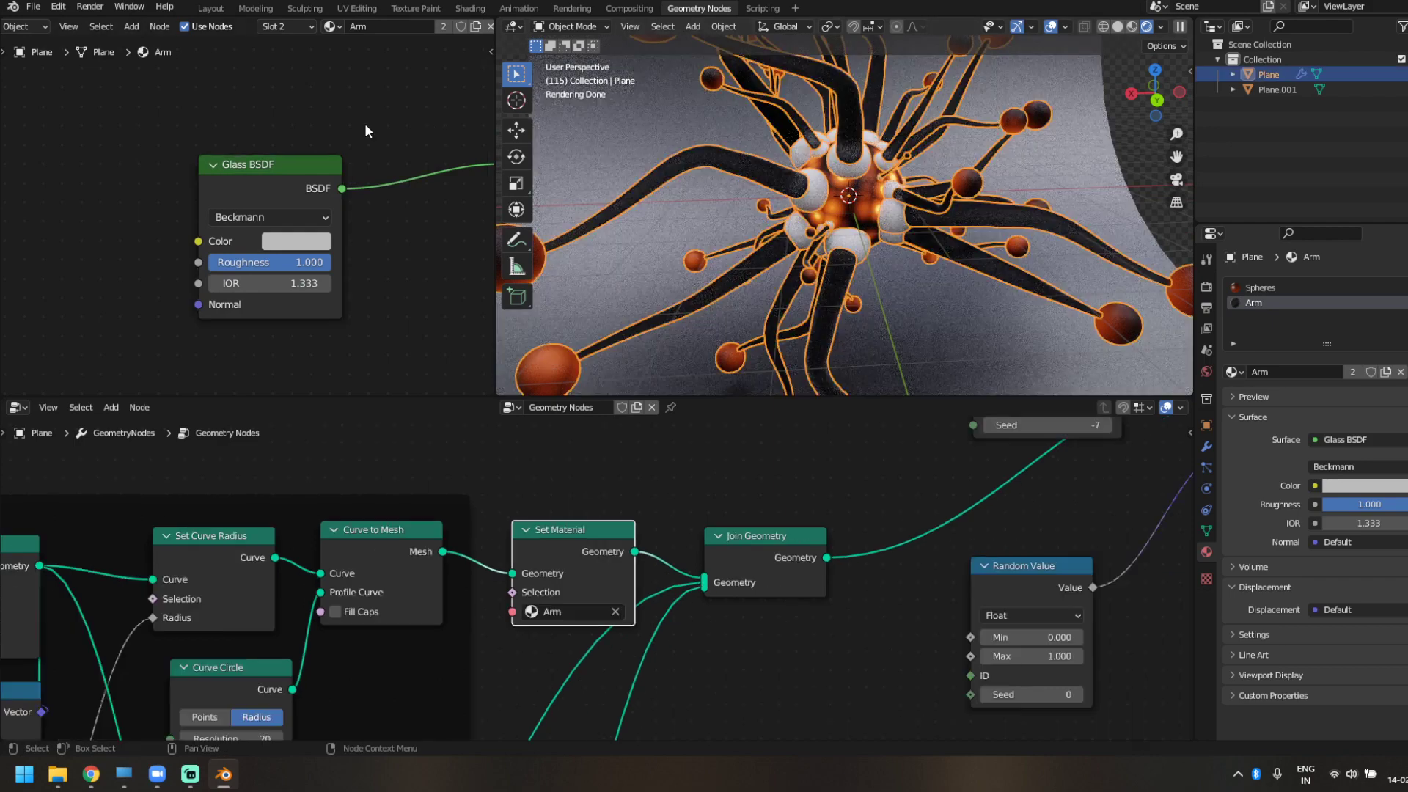
- Make a separate copy of the Arm material named Joints and set its Glass BSDF Roughness to about 0.815
scroll(116, 28, "right", 4)
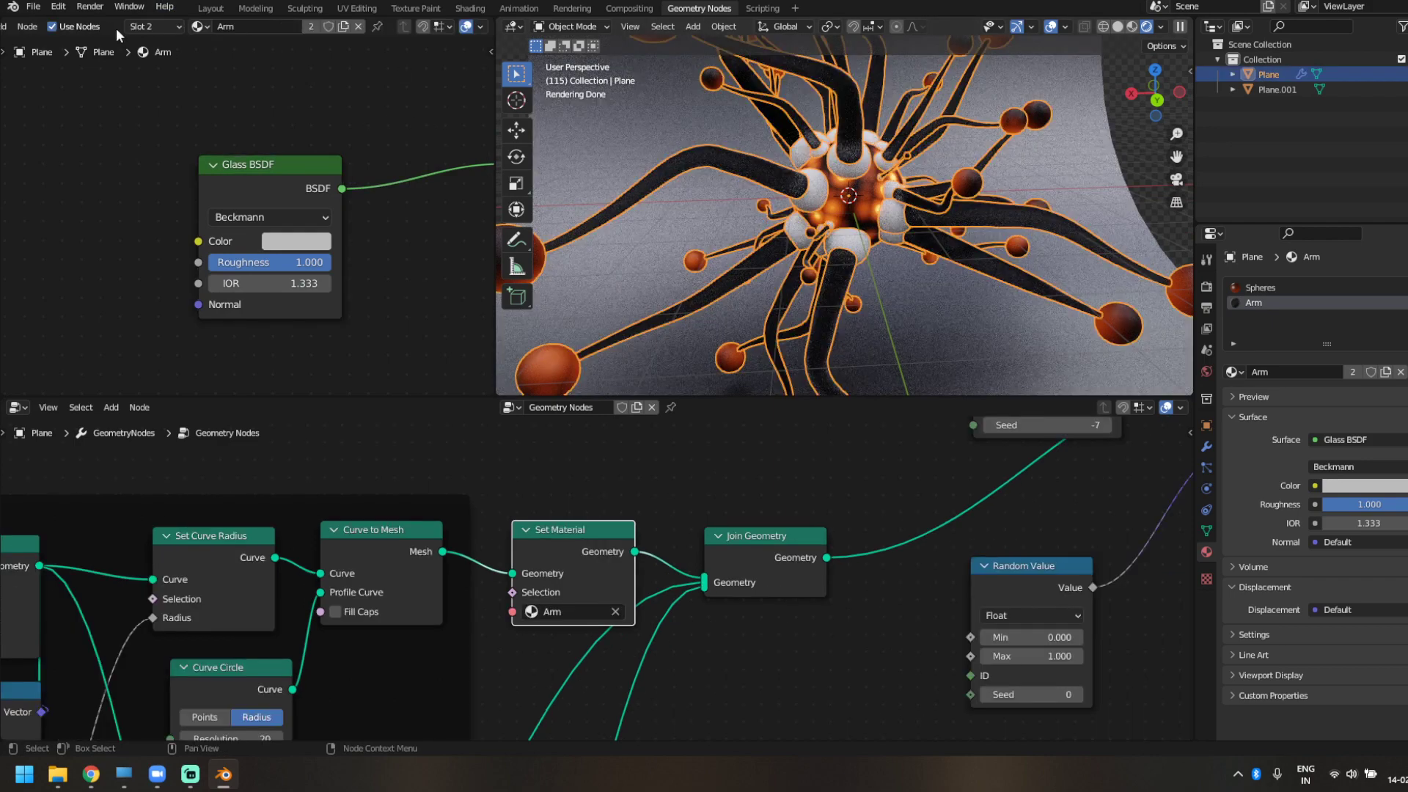
left_click(343, 28)
double_click(267, 26)
key("BackSpace")
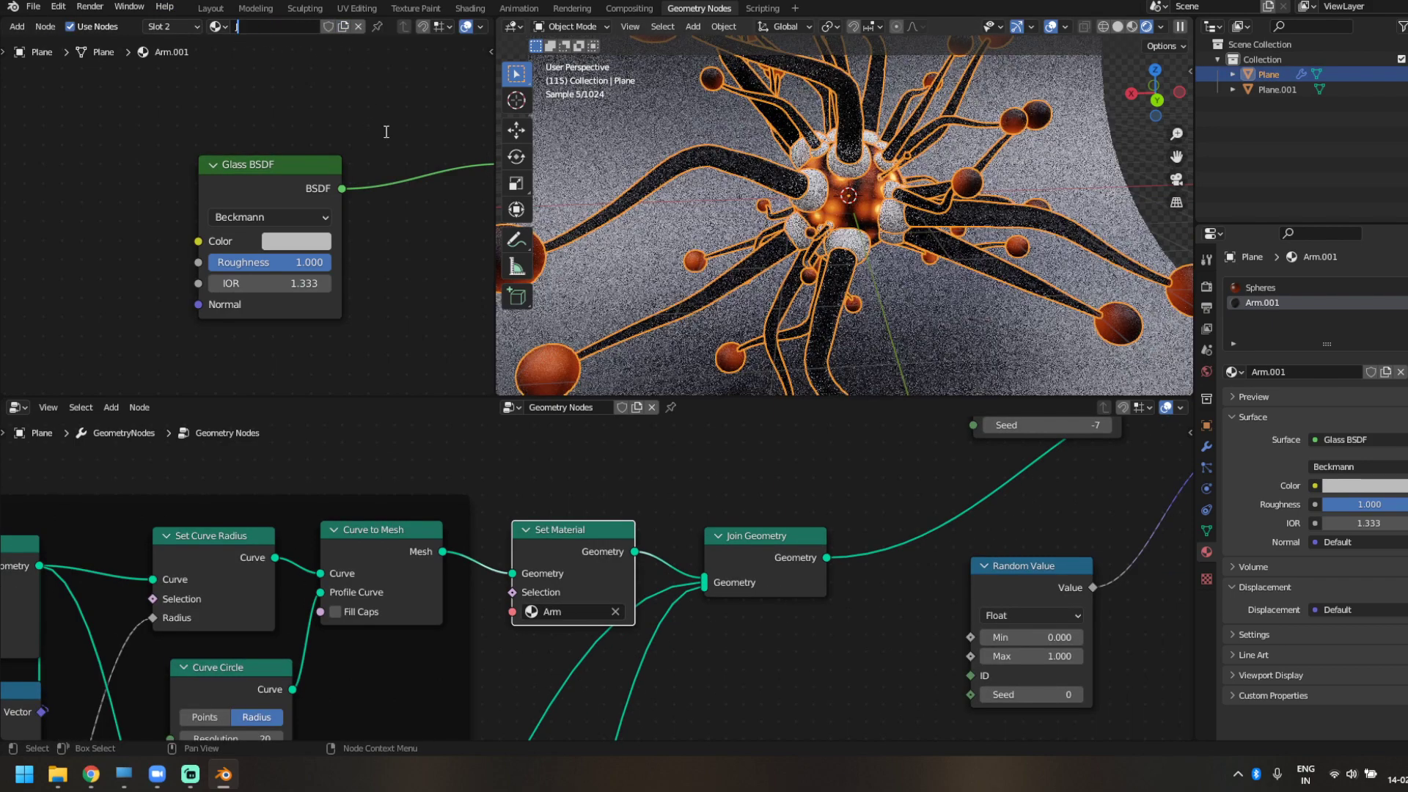
type("Joints")
key("Return")
left_click_drag(328, 262, 308, 261)
- Duplicate the arm's Set Material node and insert it between the Ico Sphere and the first Instance on Points node
scroll(667, 649, "down", 6)
middle_click_drag(673, 657, 669, 588)
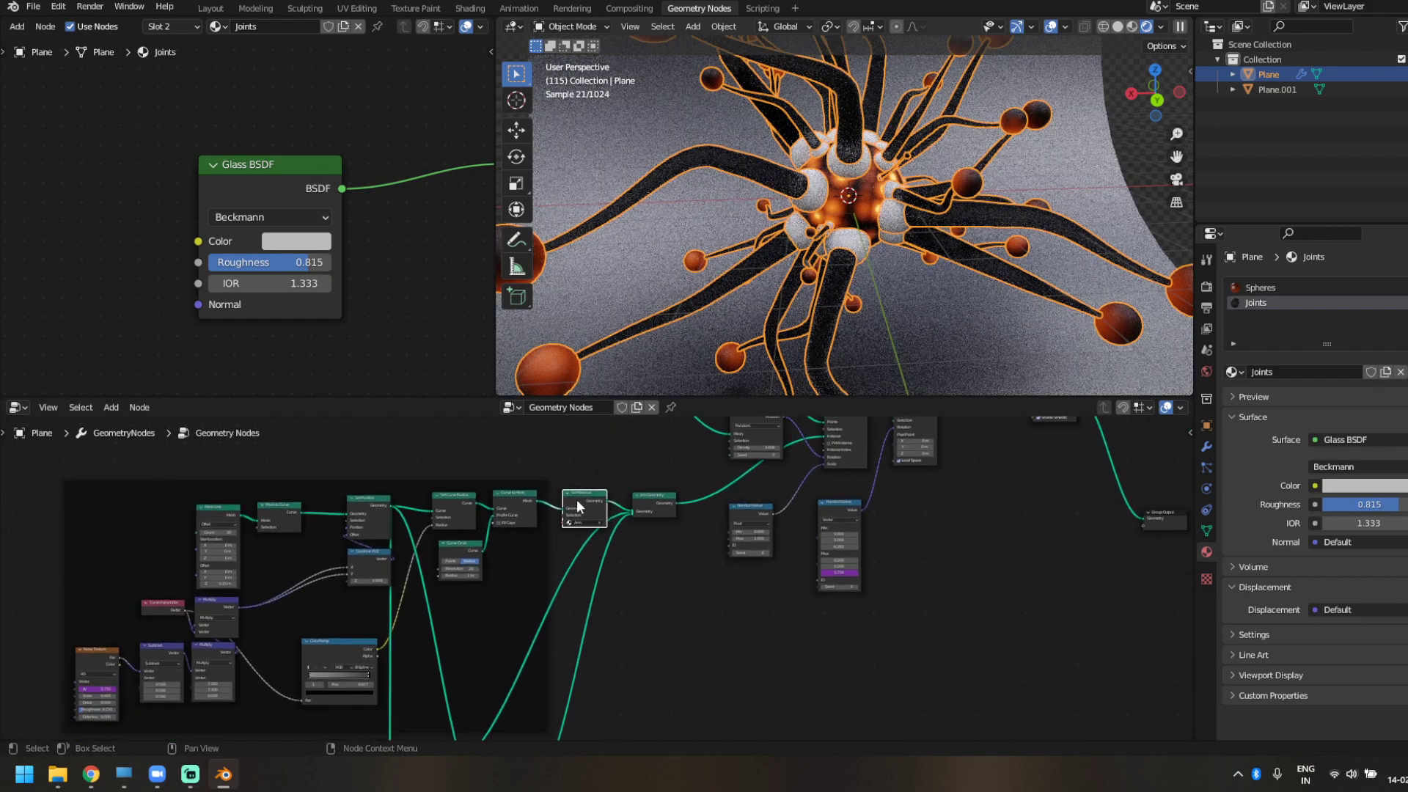
left_click_drag(577, 500, 713, 675, "alt")
middle_click_drag(638, 715, 600, 526)
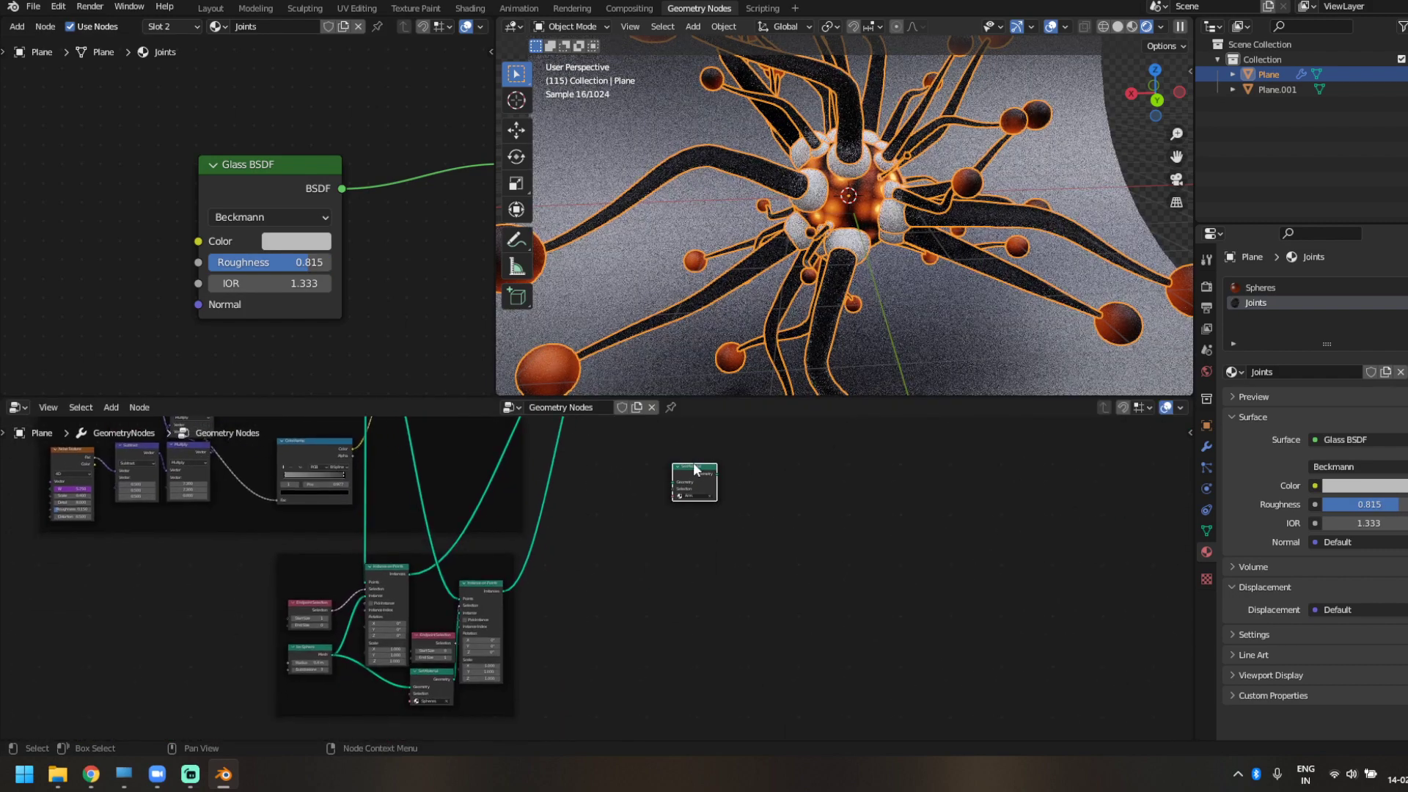
left_click_drag(688, 496, 322, 628)
scroll(279, 623, "up", 4)
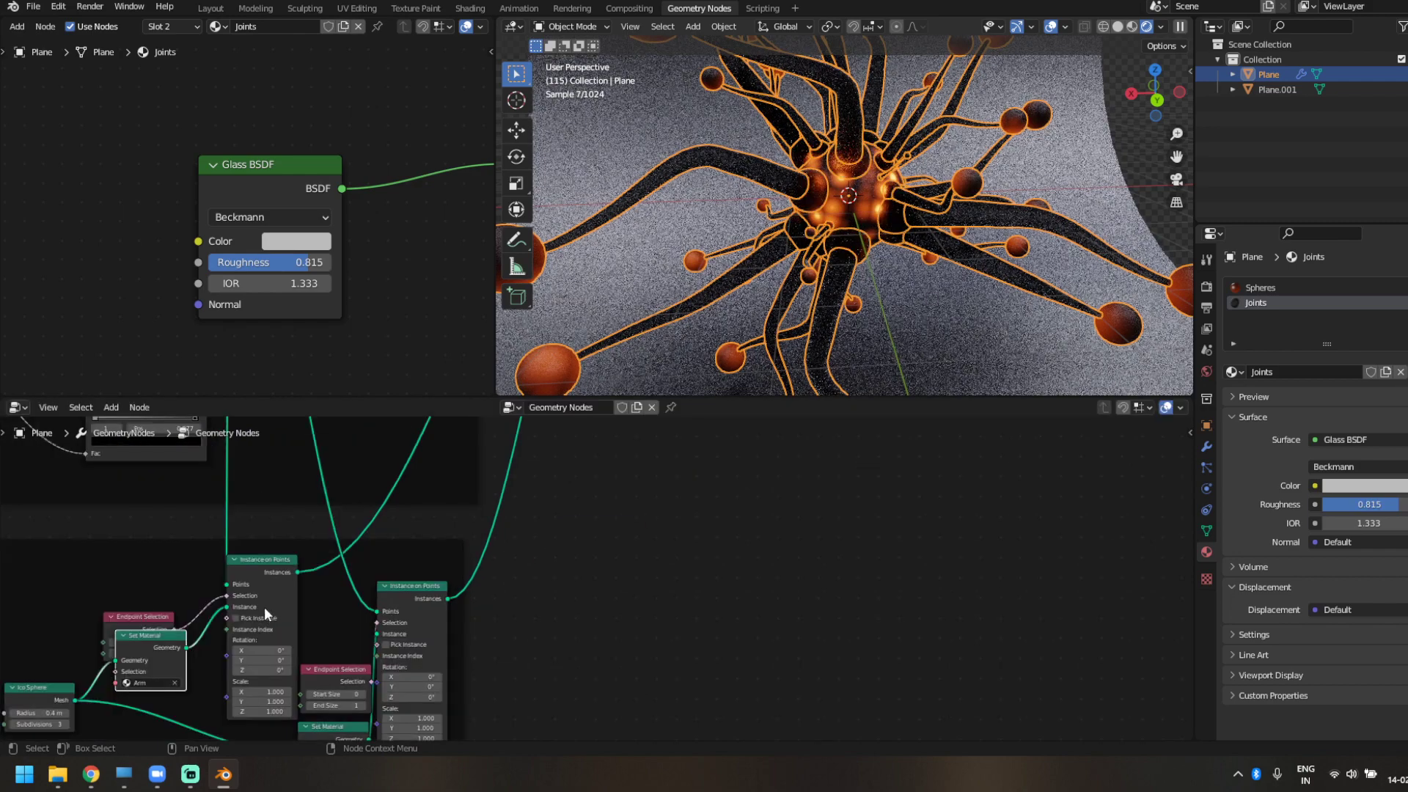
- Move the overlapping Endpoint Selection node clear of the inserted Set Material node and assign that node the Joints material
left_click_drag(327, 575, 226, 507)
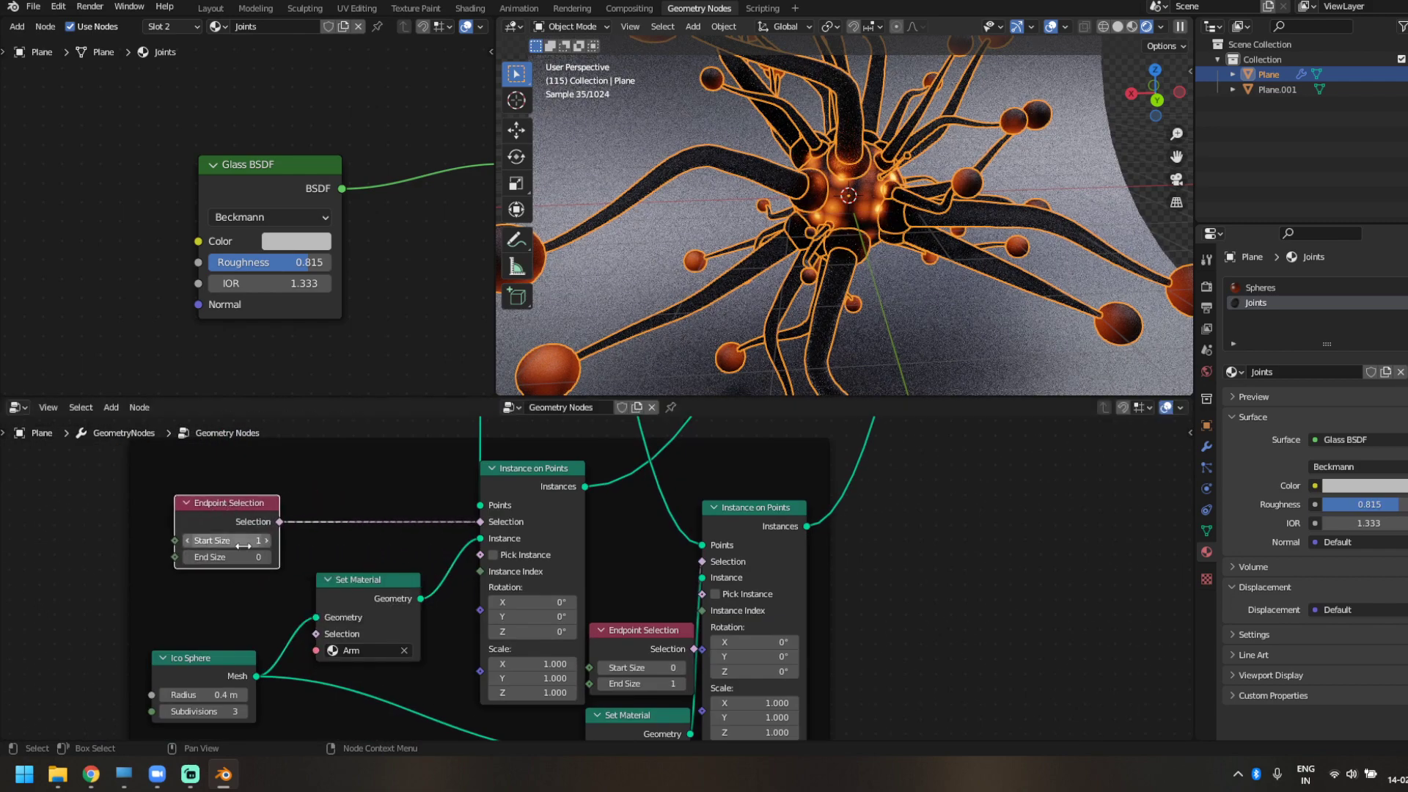
scroll(332, 666, "up", 2)
left_click(288, 685)
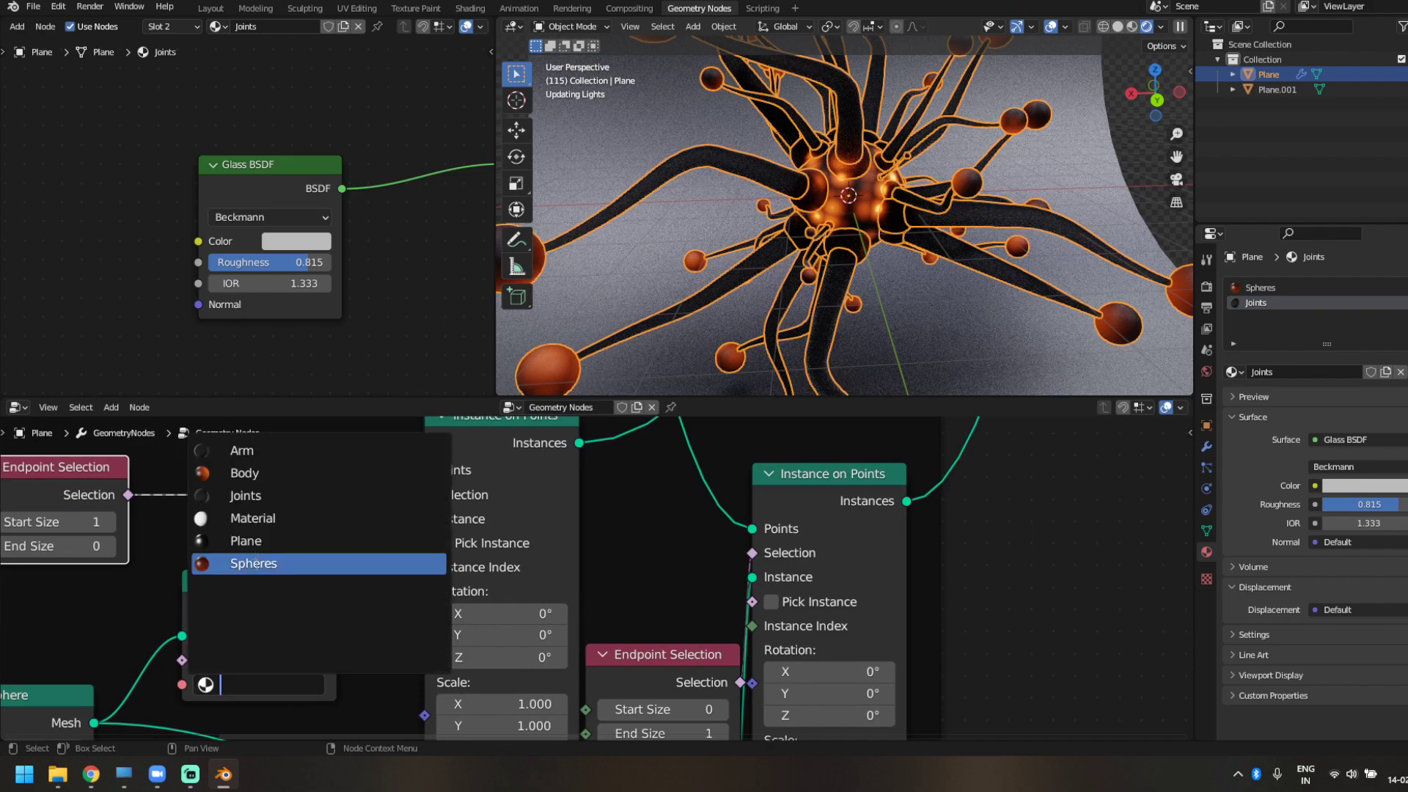
left_click(249, 506)
- Add a plane, scale it up and raise it about 9 m along Z above the tentacle object
key("shift+a")
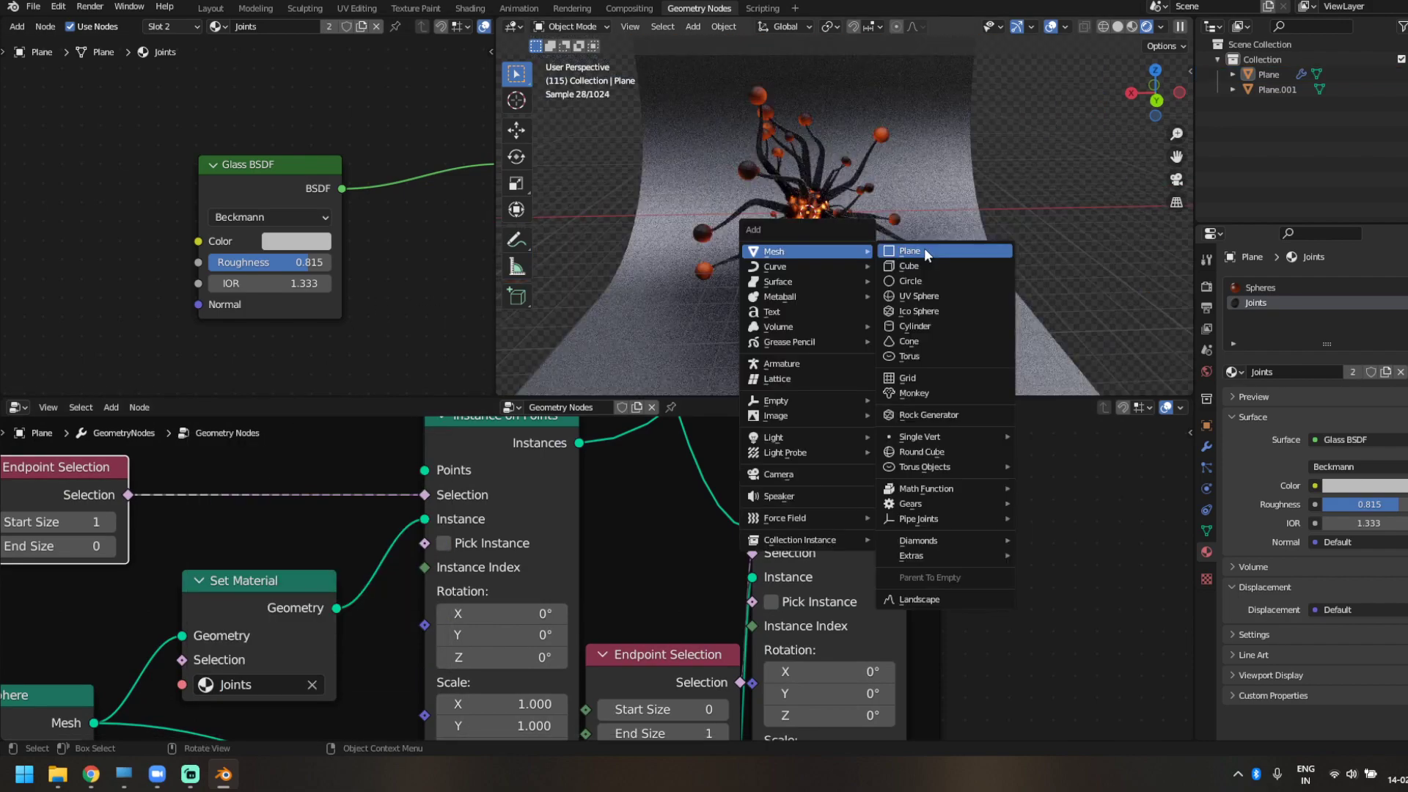
left_click(925, 248)
key("s")
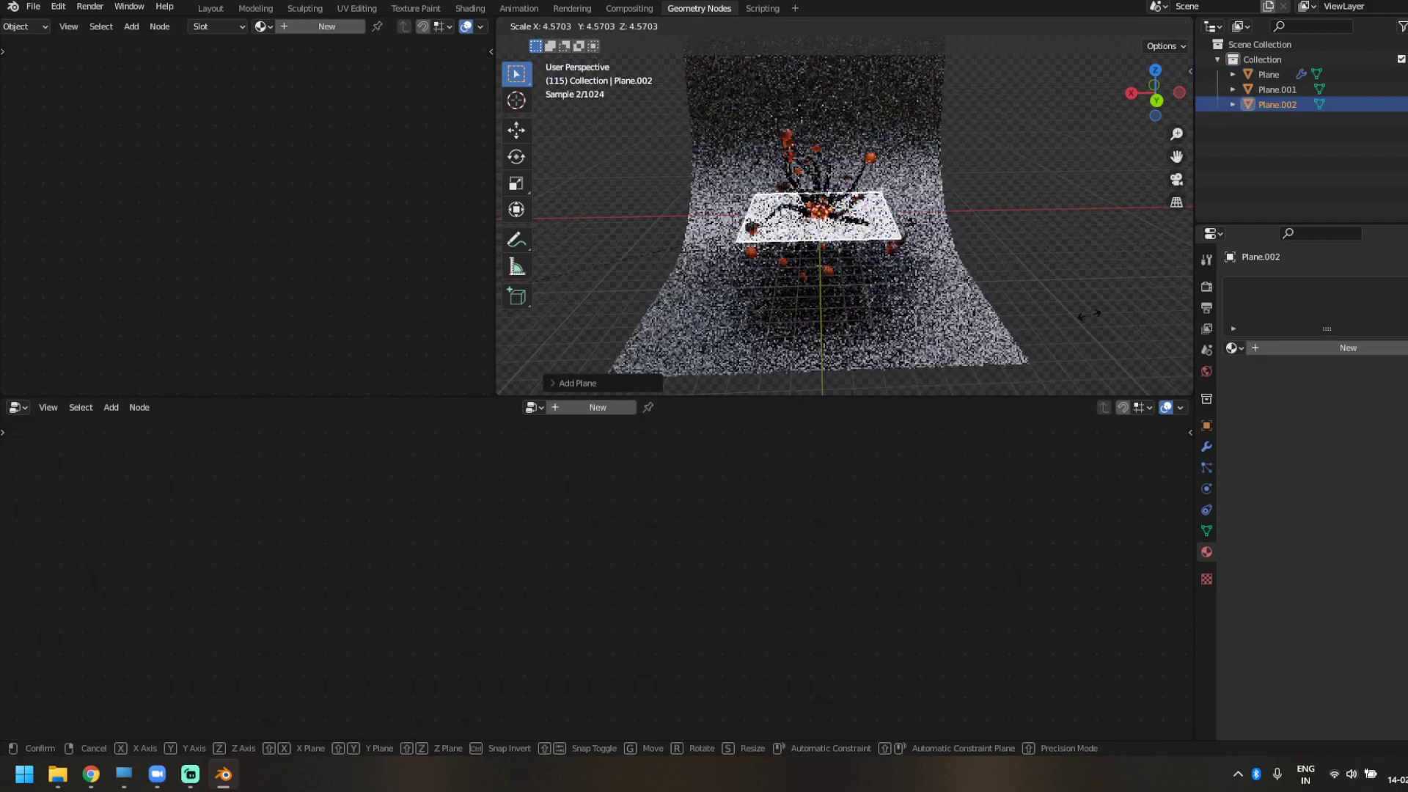
left_click(1021, 325)
key("g")
key("z")
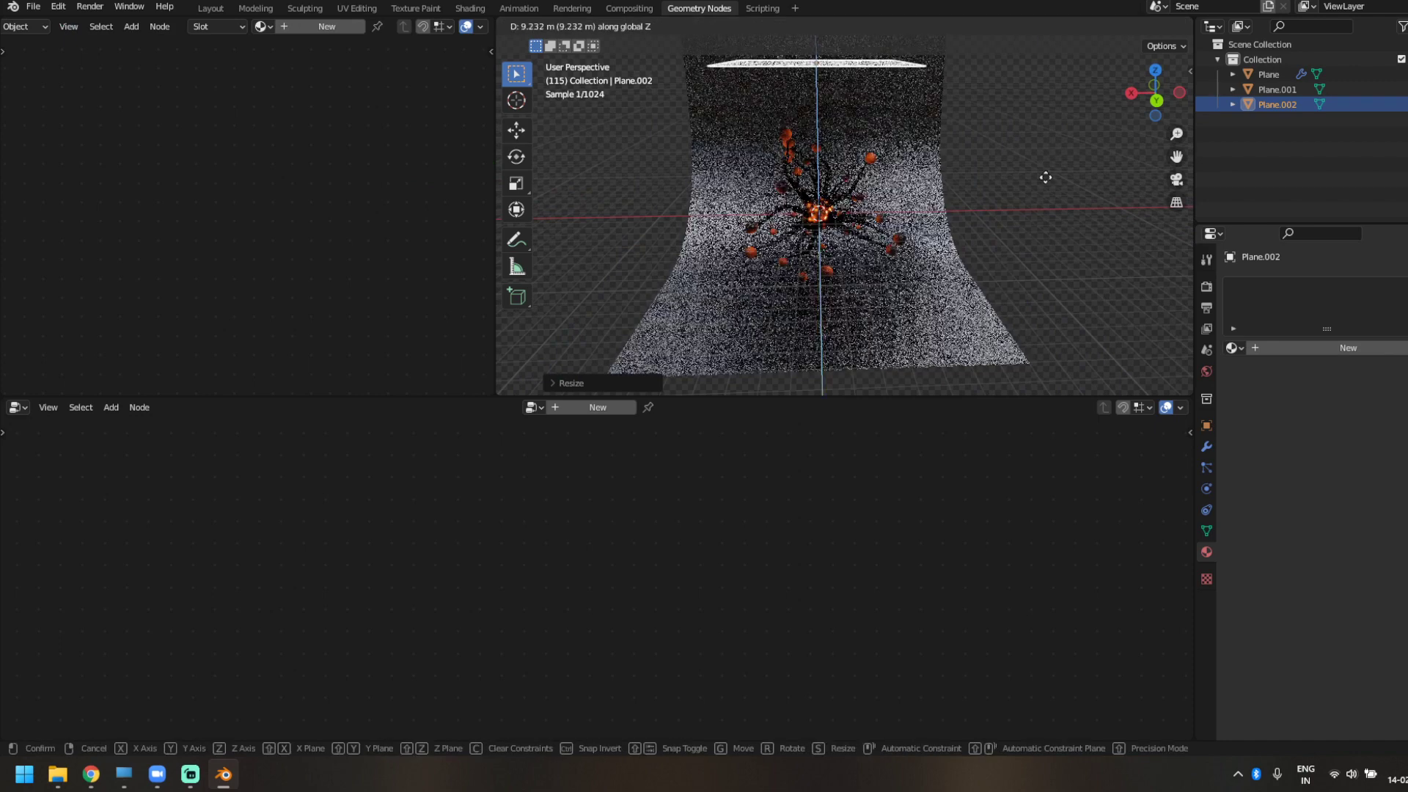
left_click(1049, 175)
- Give the overhead plane a new material named Light
double_click(1335, 351)
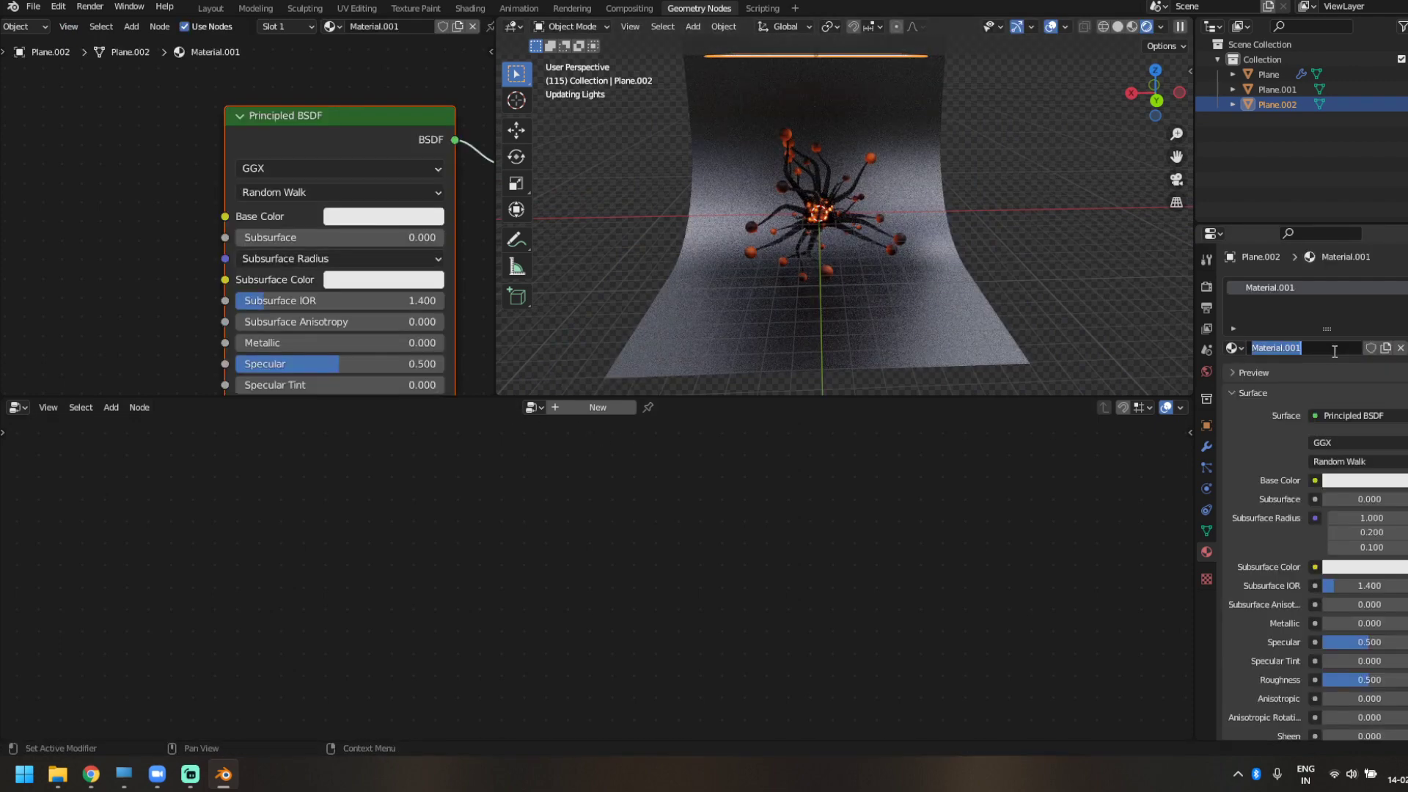
type("L")
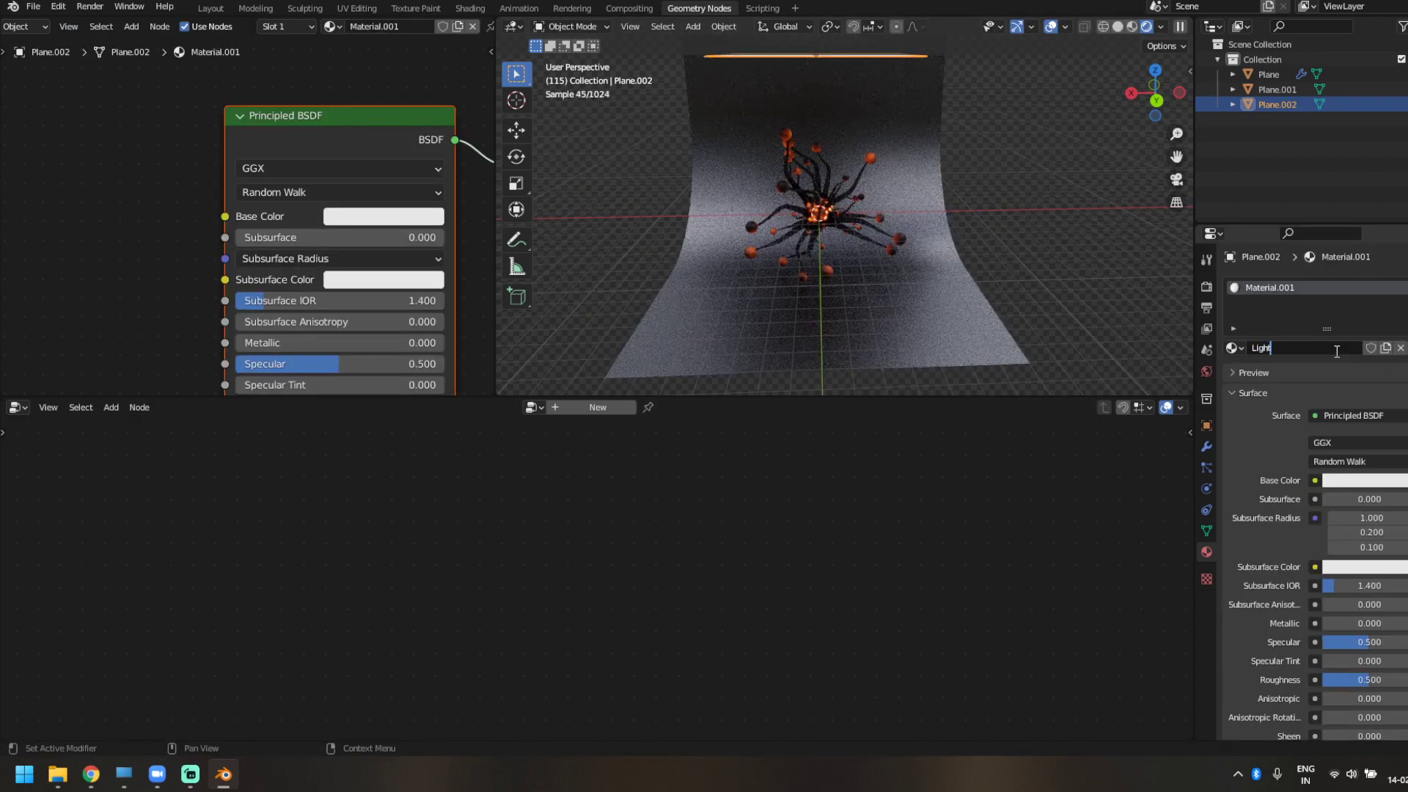
type("ight")
key("Return")
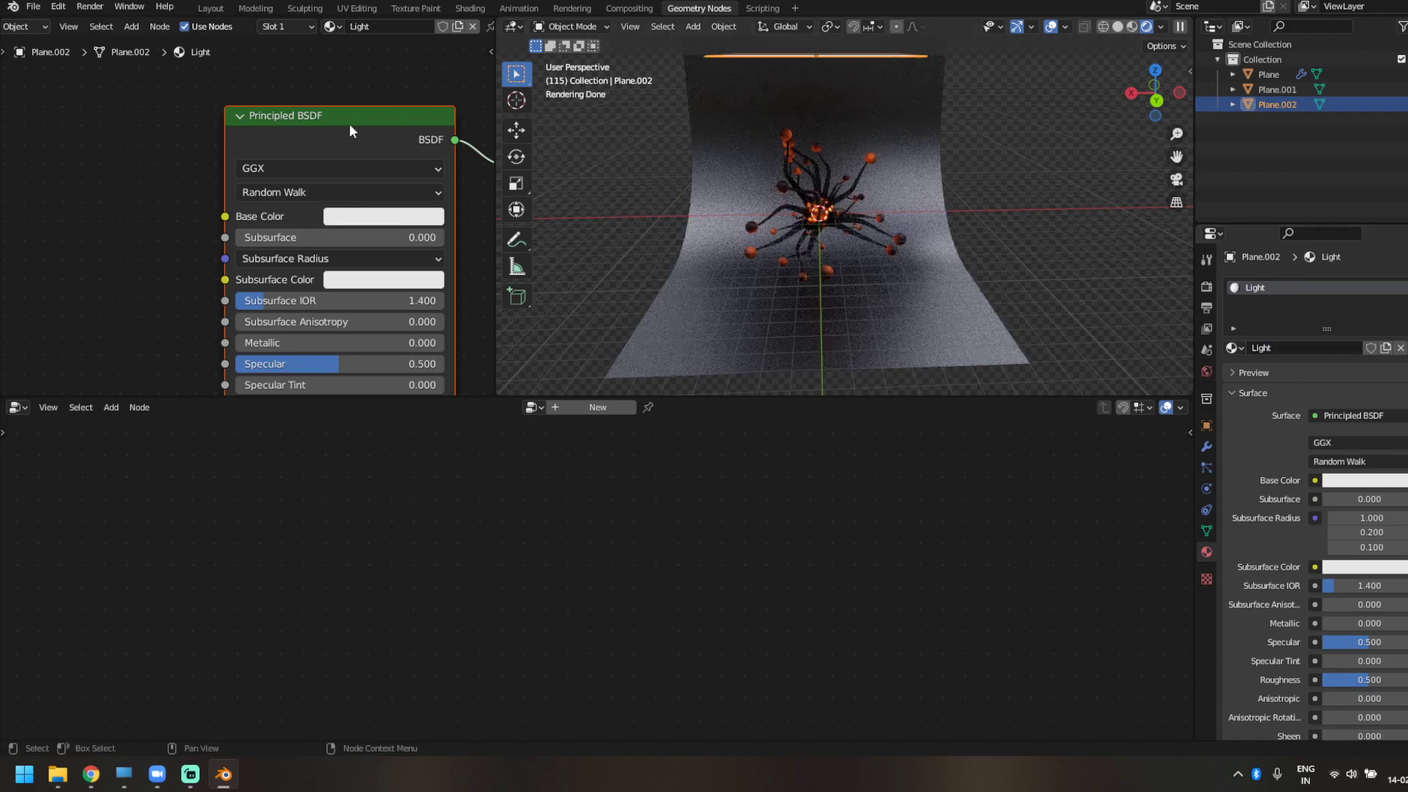
- Replace the Light material's Principled BSDF with an Emission shader connected to the Material Output
key("Delete")
key("shift+a")
type("emis")
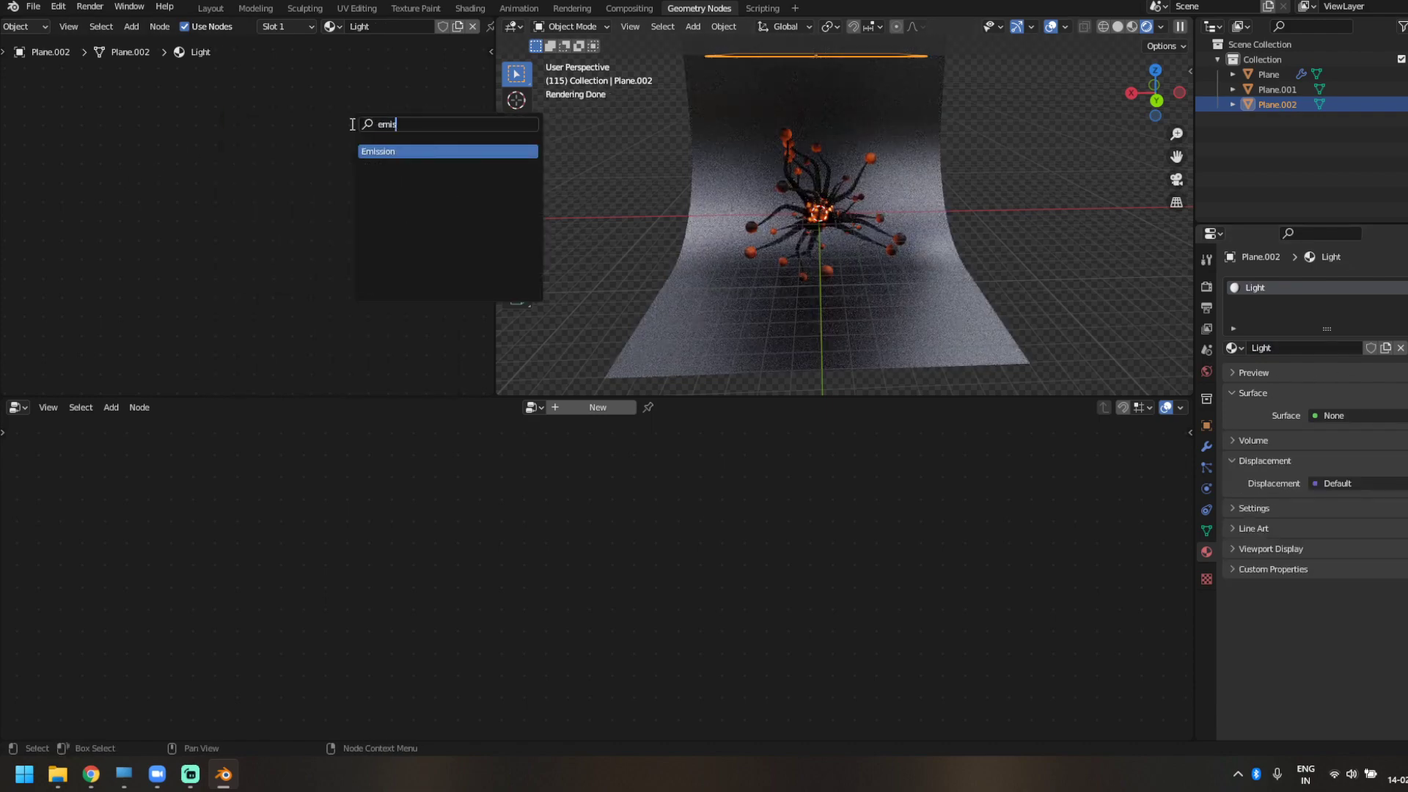
key("Return")
left_click(298, 137)
left_click(350, 159, "ctrl+shift")
- Set the Strength of the Light material's Emission shader to 10
left_click(378, 222)
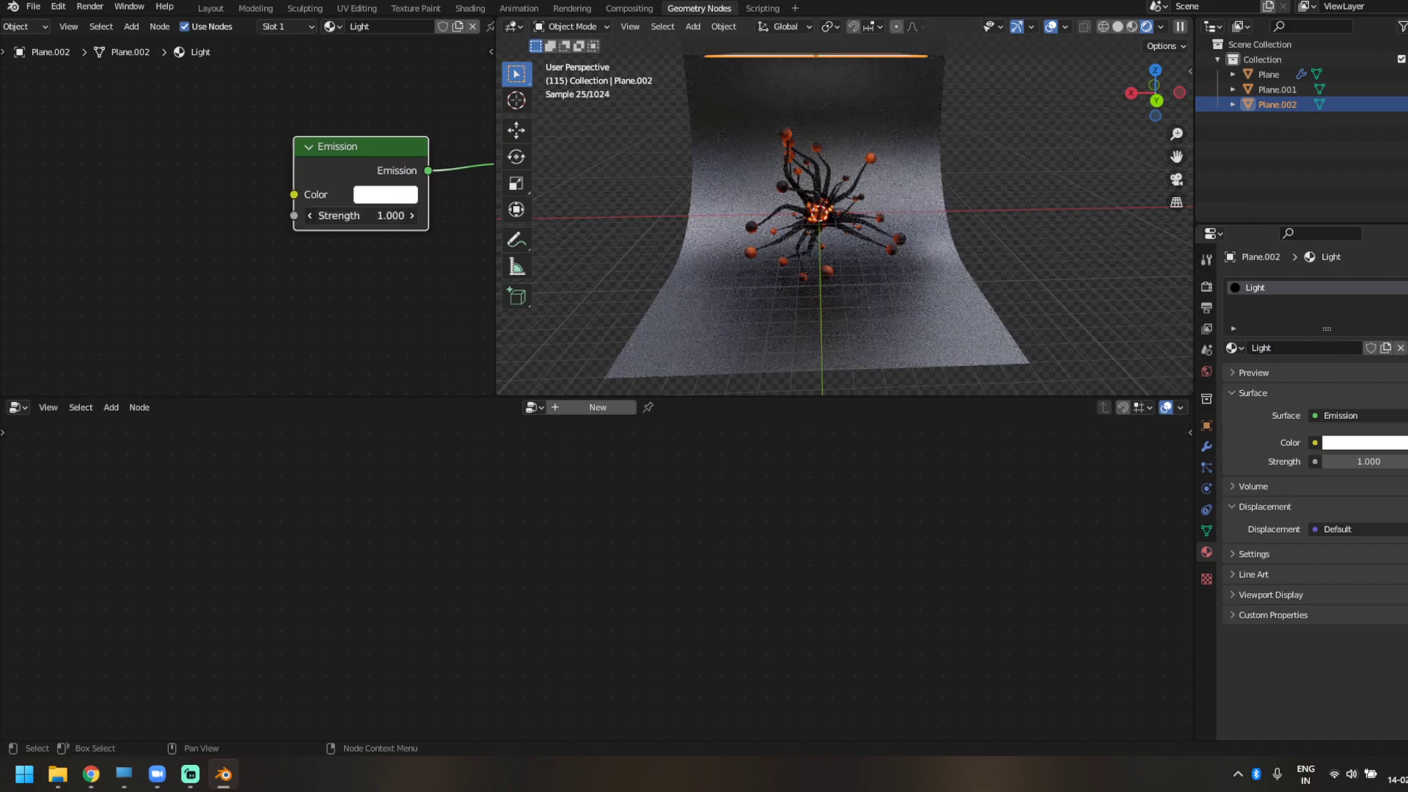
left_click(378, 212)
type("10")
key("Return")
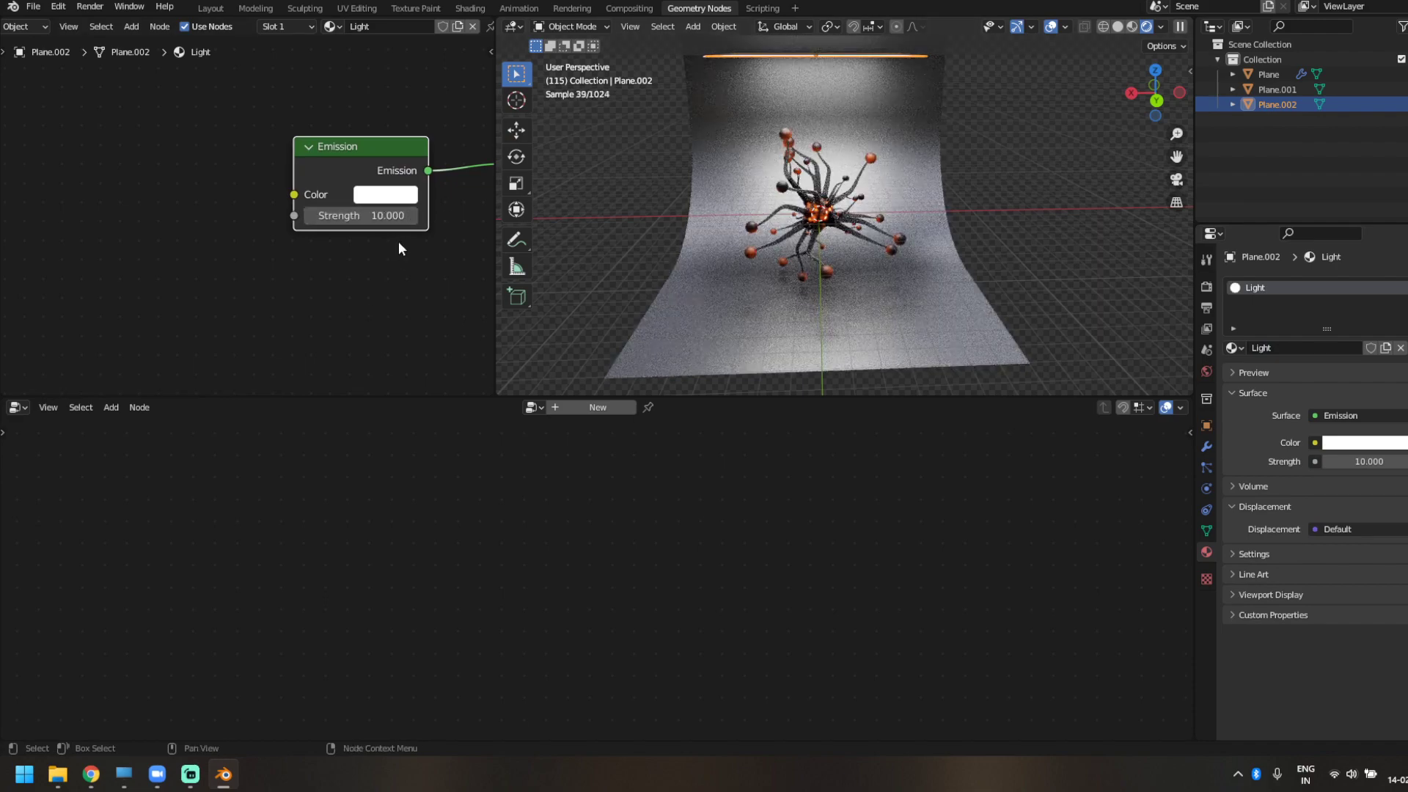
- Add a cube at the scene's center and scale it up to surround the tentacle object
scroll(402, 287, "down", 2)
middle_click_drag(402, 298, 347, 300)
scroll(955, 301, "up", 4)
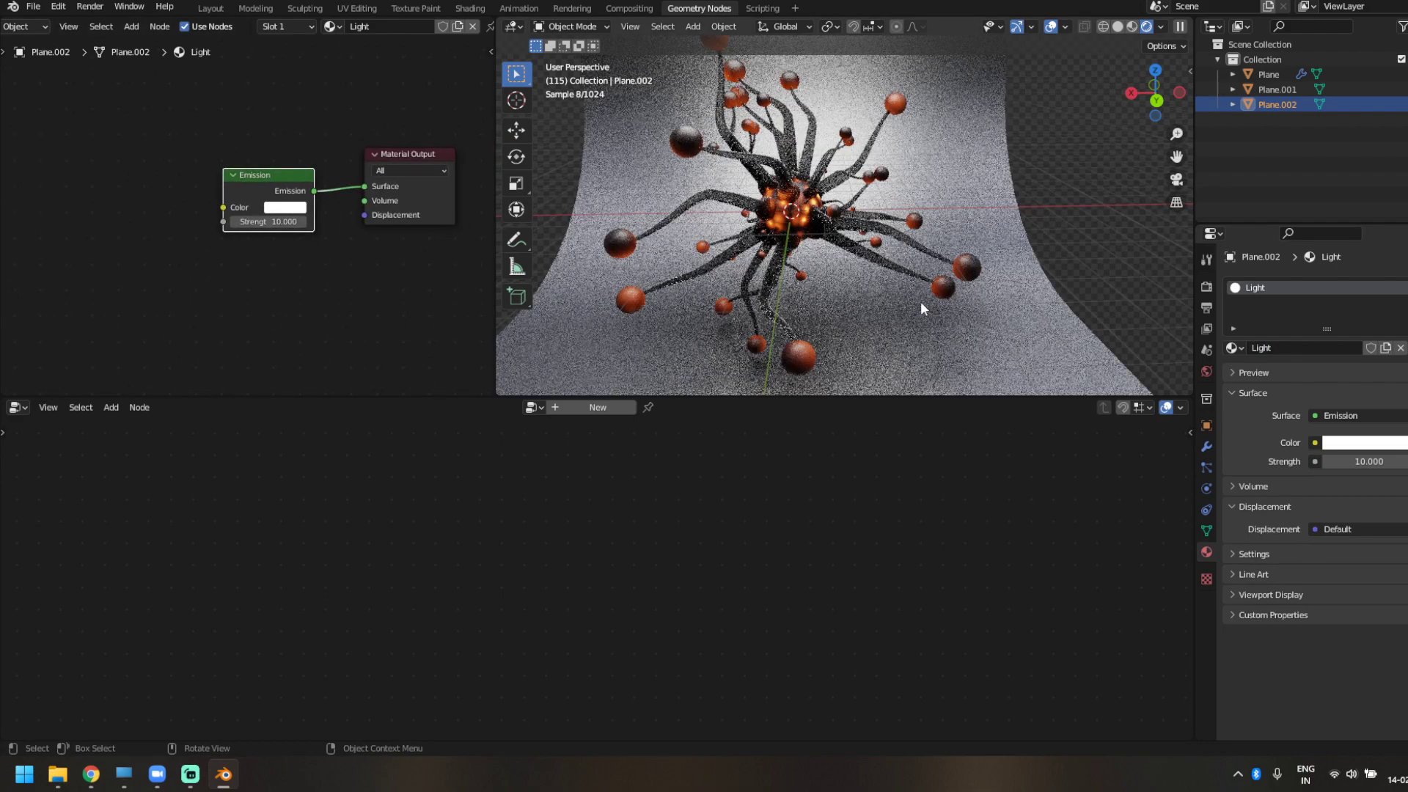
middle_click_drag(923, 306, 556, 245)
scroll(961, 315, "down", 5)
middle_click_drag(960, 315, 820, 329)
scroll(820, 328, "up", 2)
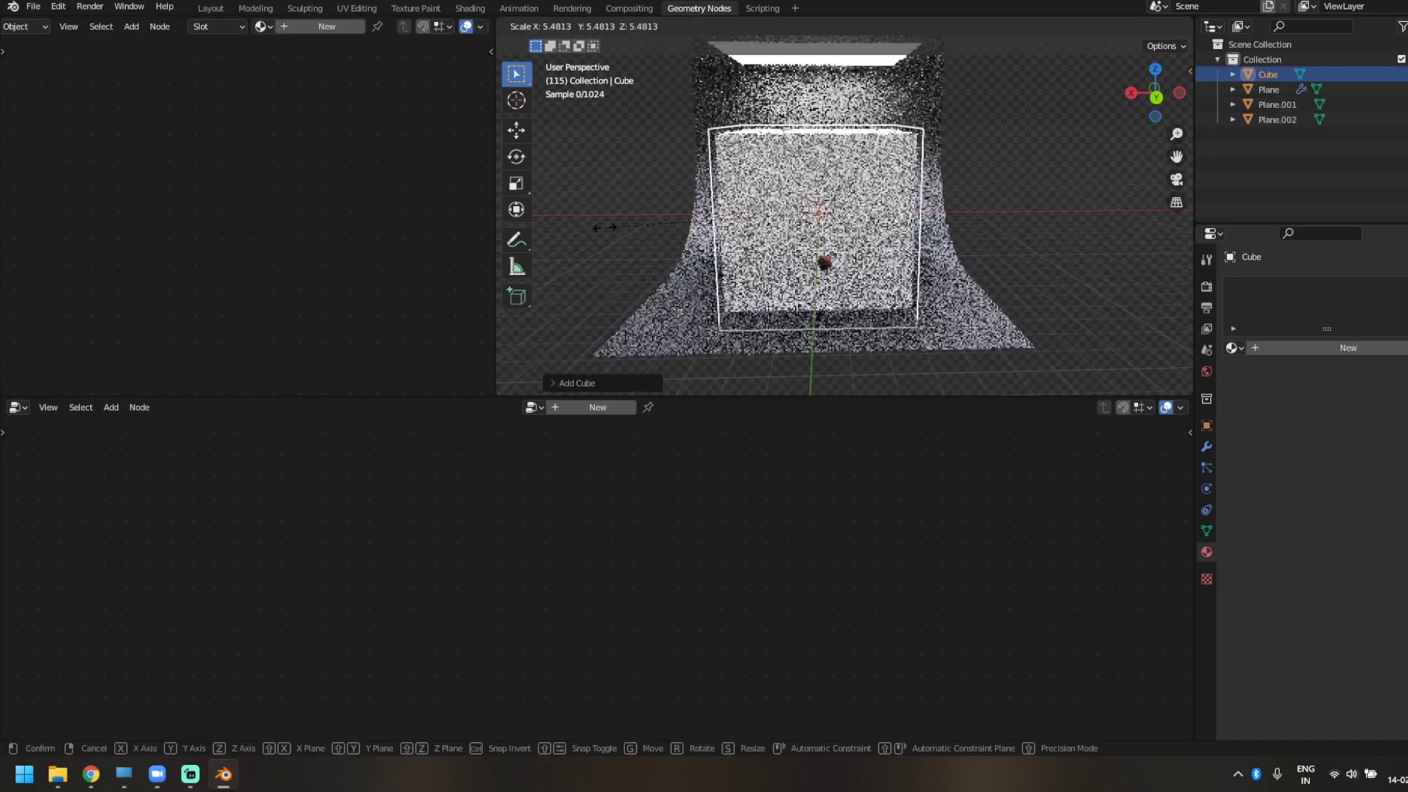
key("s")
left_click(560, 235)
- Give the cube a new material named Volume
left_click(1345, 346)
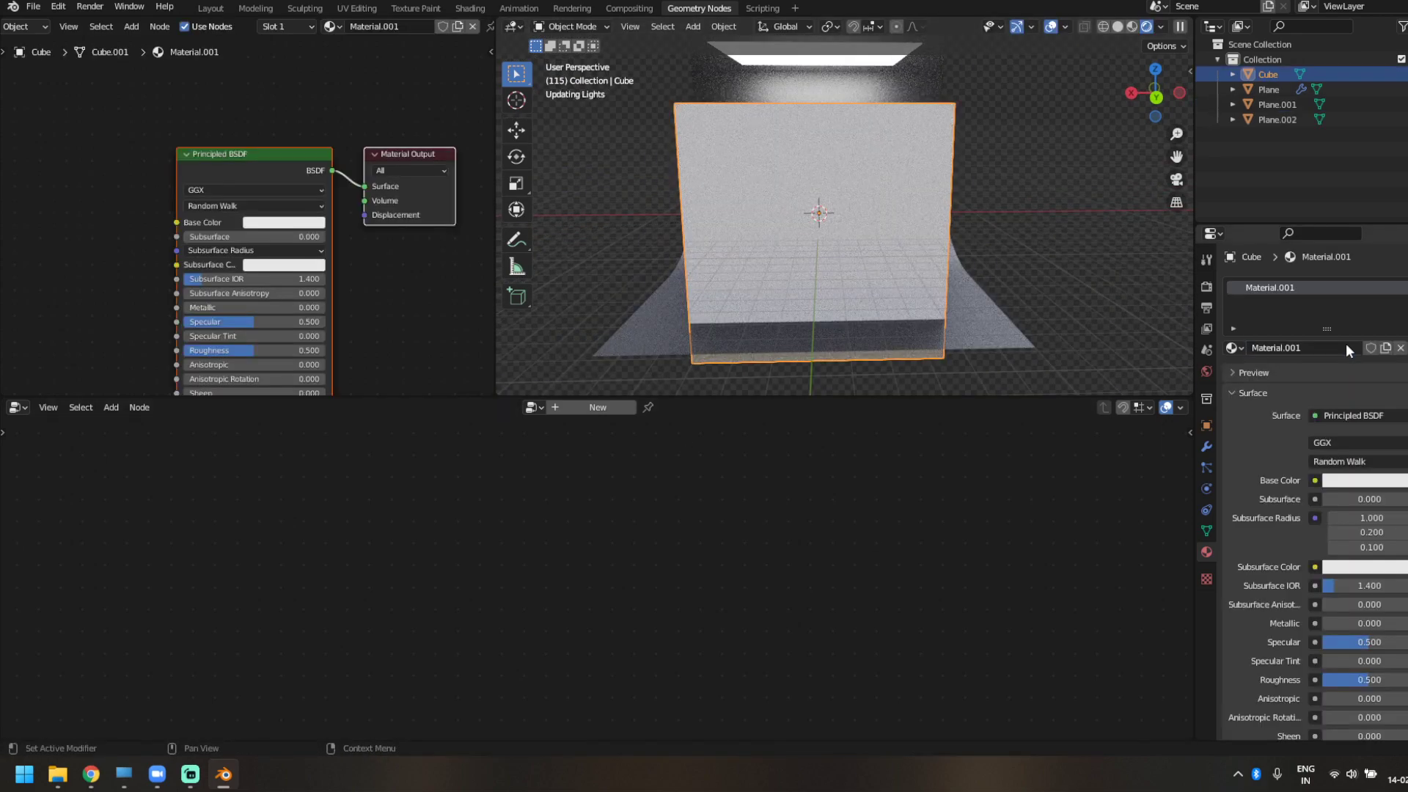
left_click(1345, 345)
type("Volum")
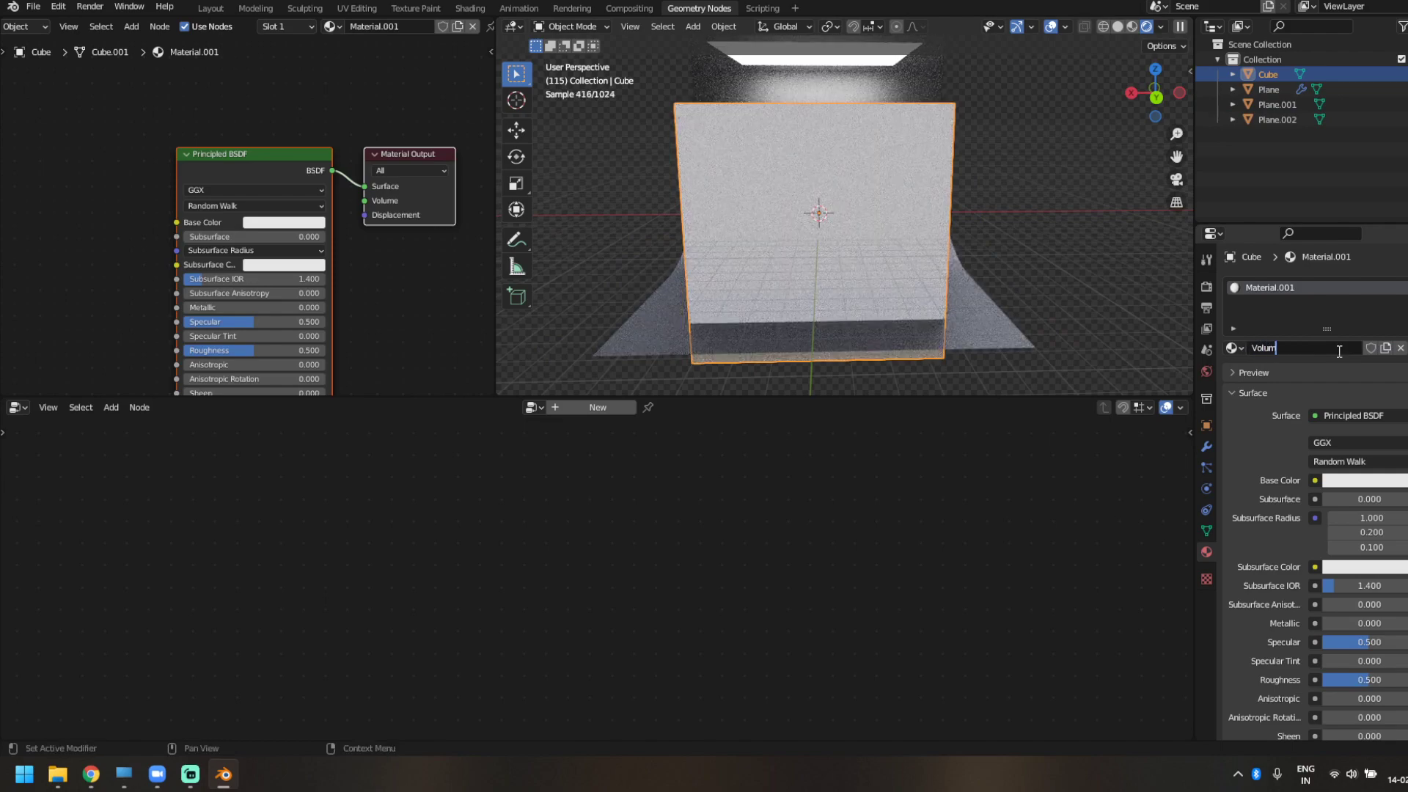
type("e")
key("Return")
- Replace the Volume material's Principled BSDF with a Principled Volume connected to the Material Output's Volume input
left_click(329, 210)
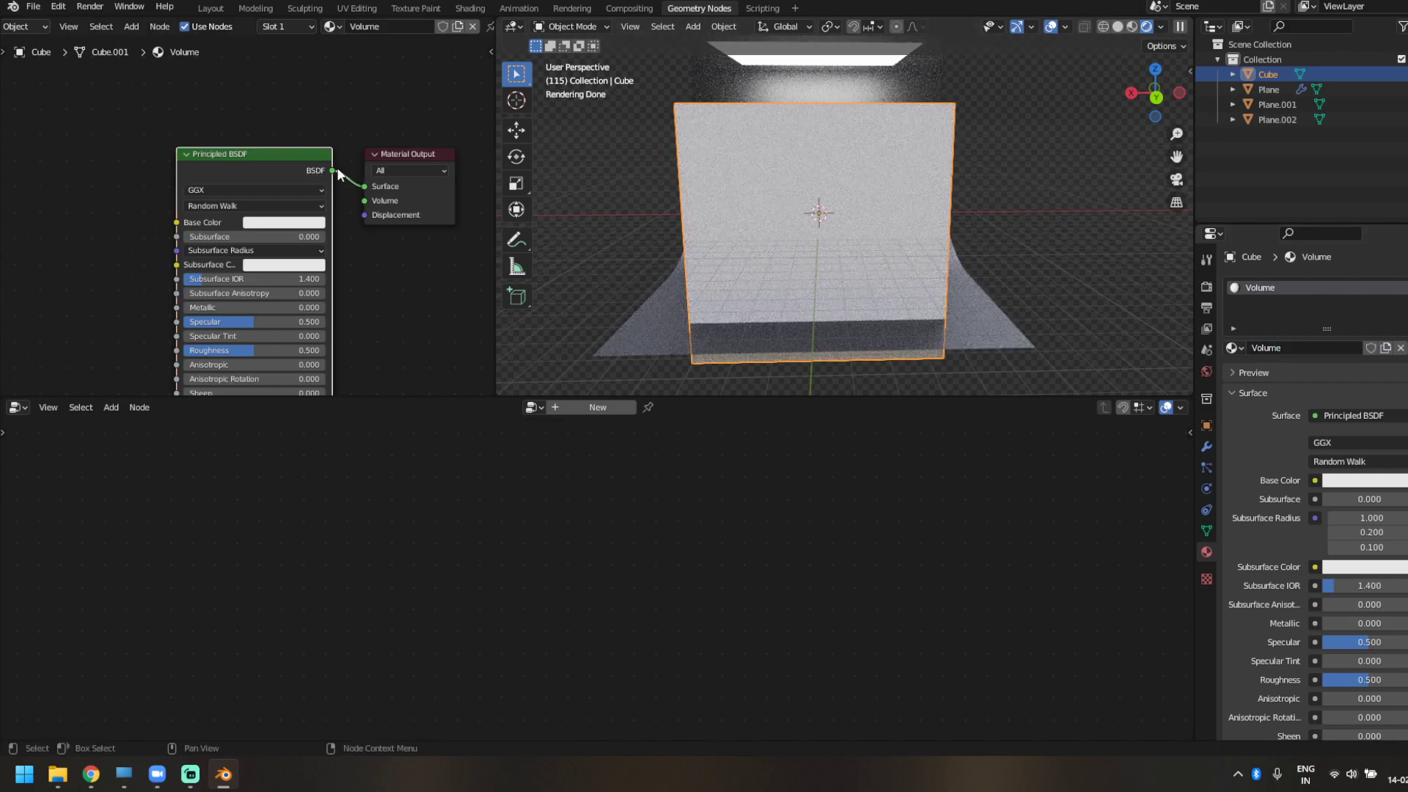
key("Delete")
key("shift+a")
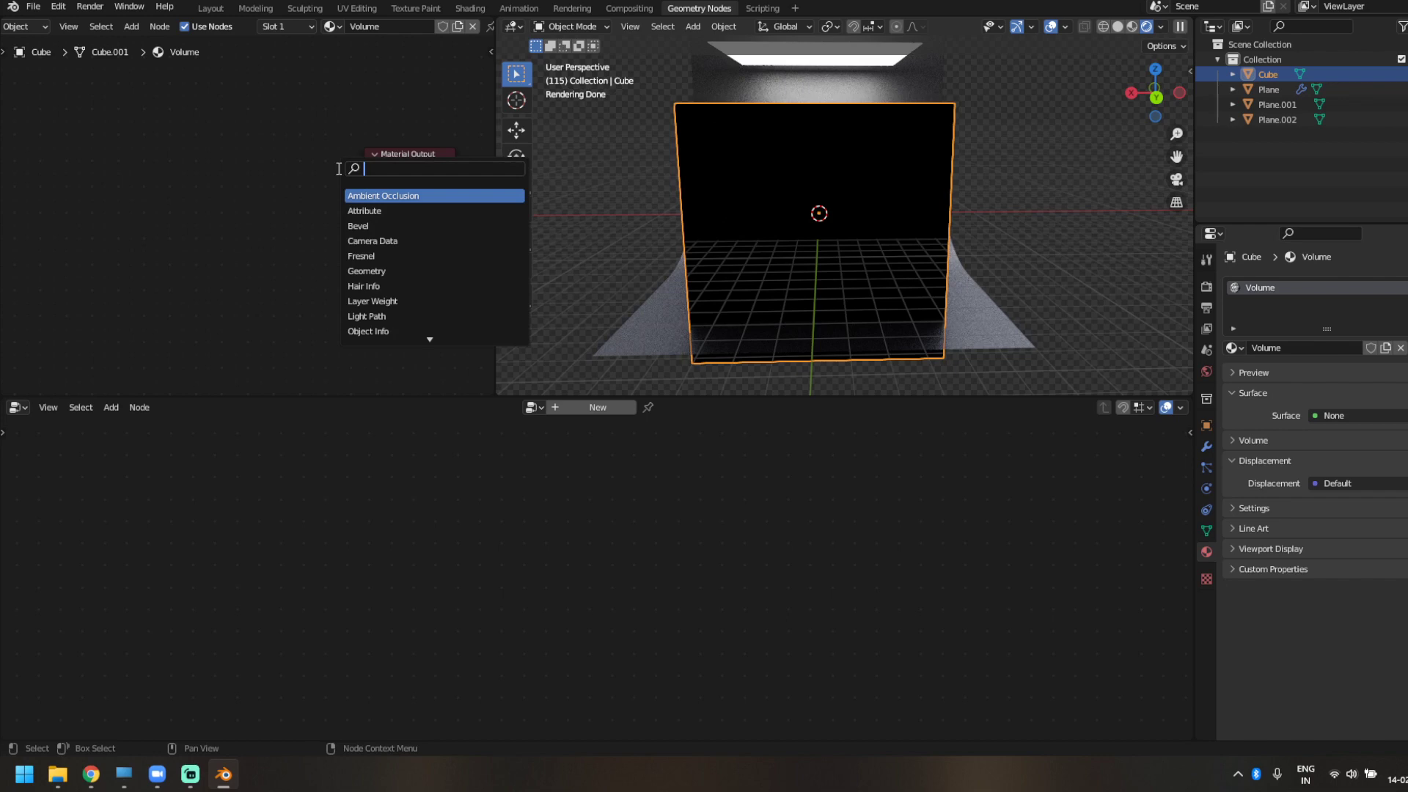
type("vol")
key("Down")
key("Down")
key("Return")
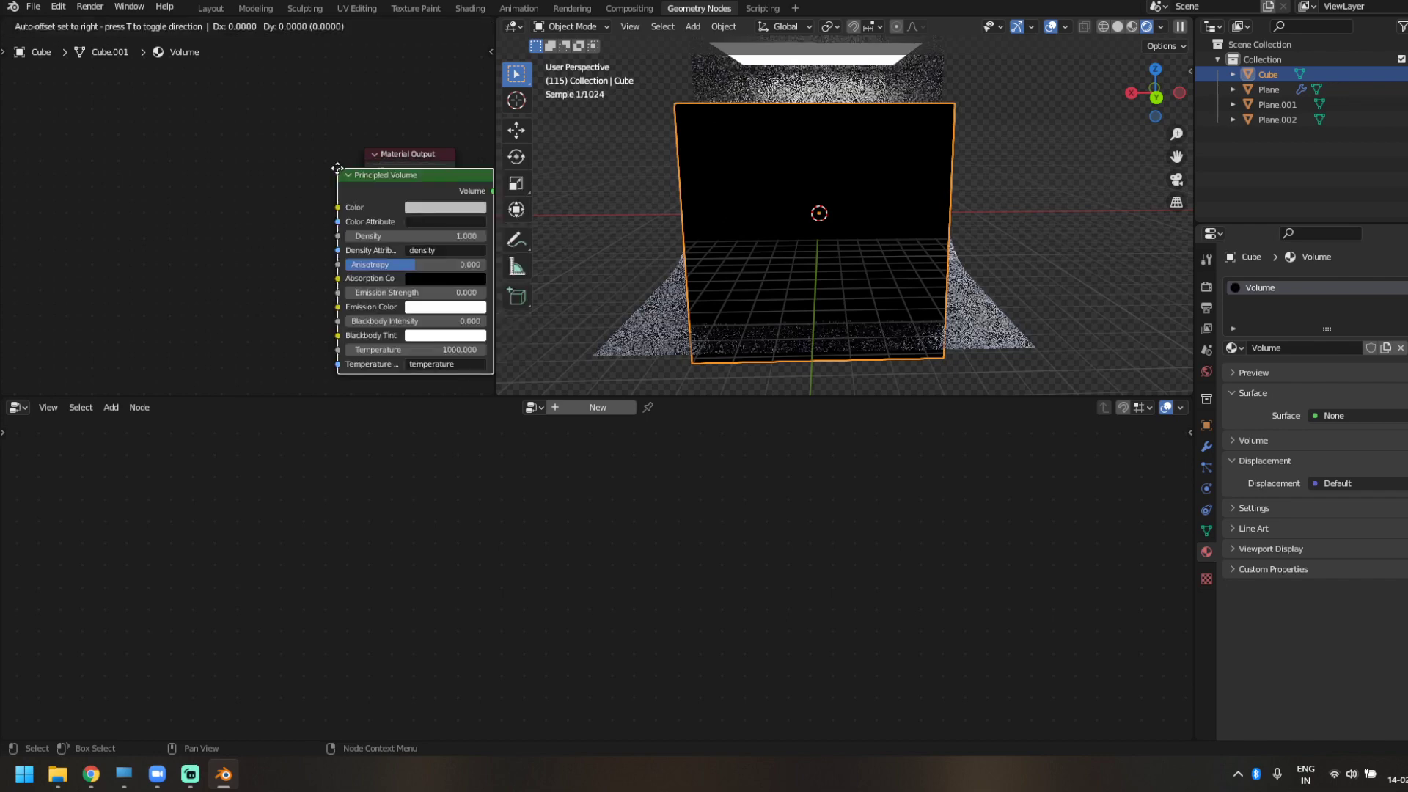
left_click(300, 218)
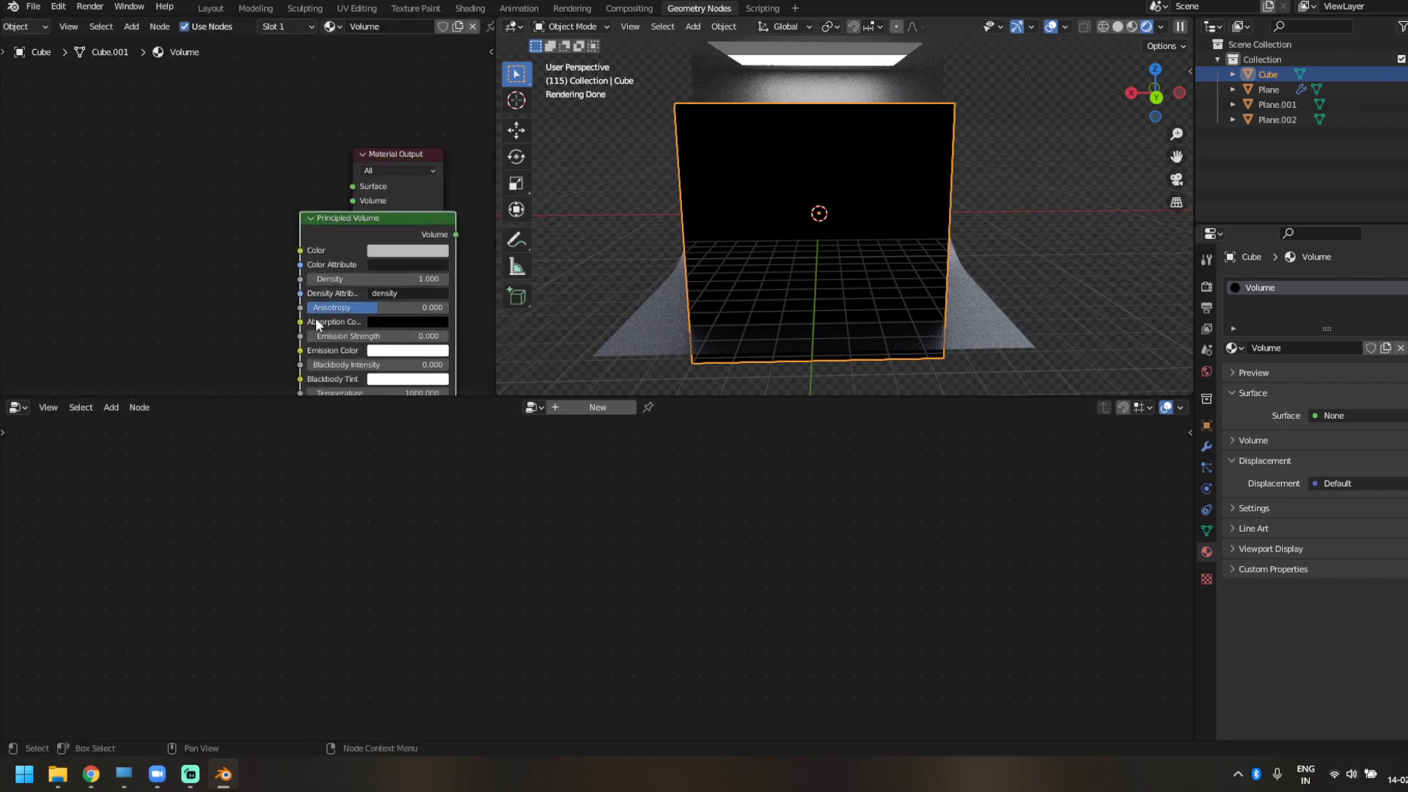
left_click_drag(349, 242, 136, 180)
left_click_drag(244, 172, 353, 200)
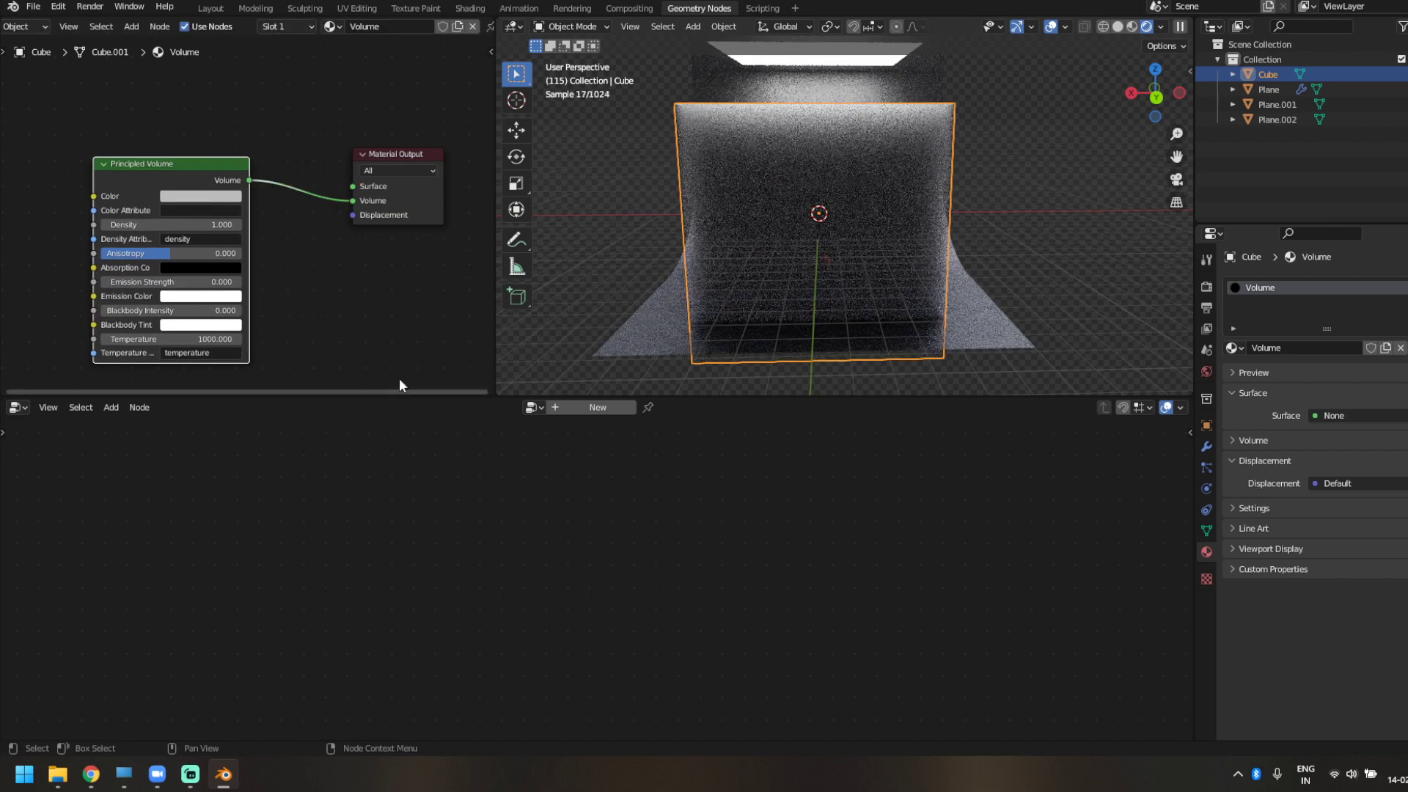
- Lower the Principled Volume's Density and switch to the Compositing workspace
scroll(222, 242, "up", 2)
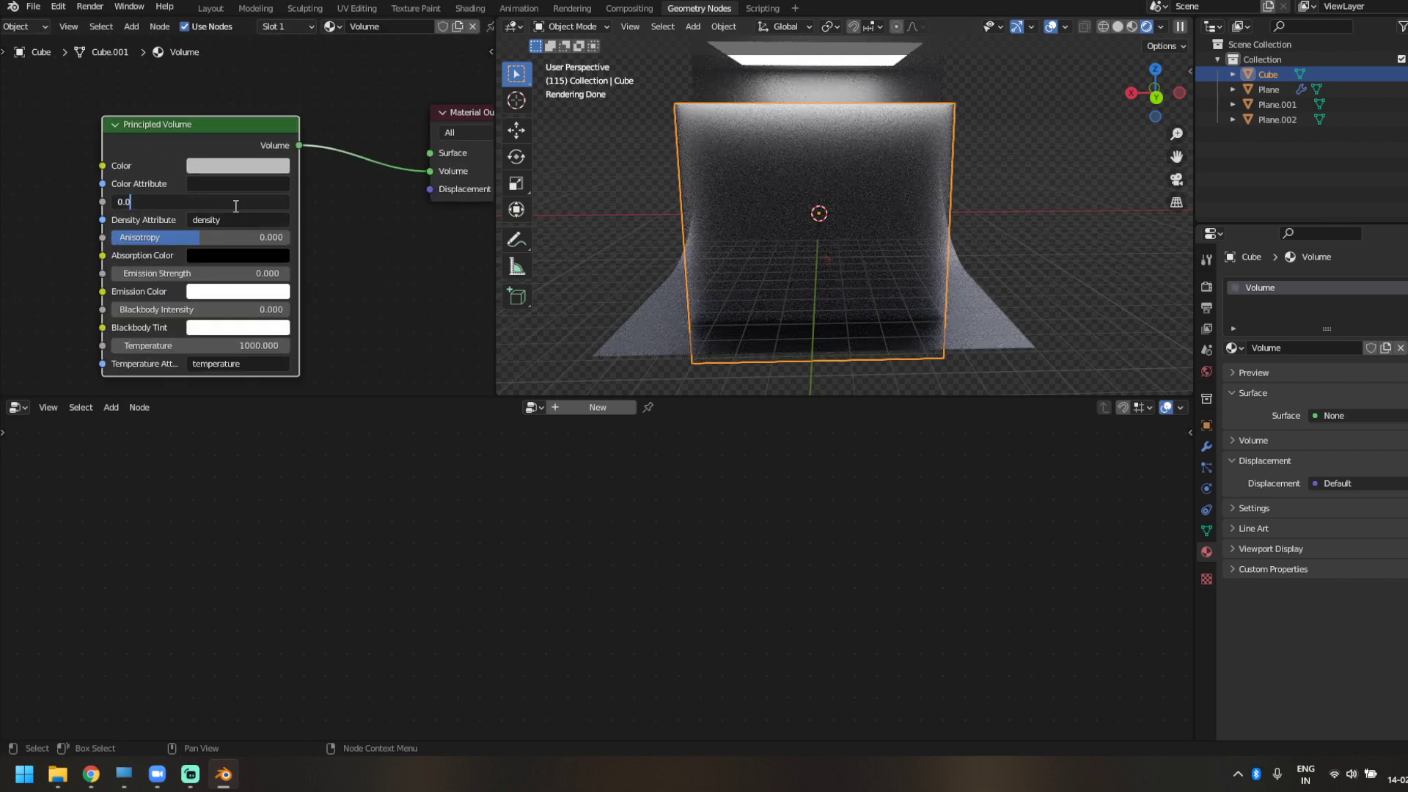
key("Return")
left_click(648, 8)
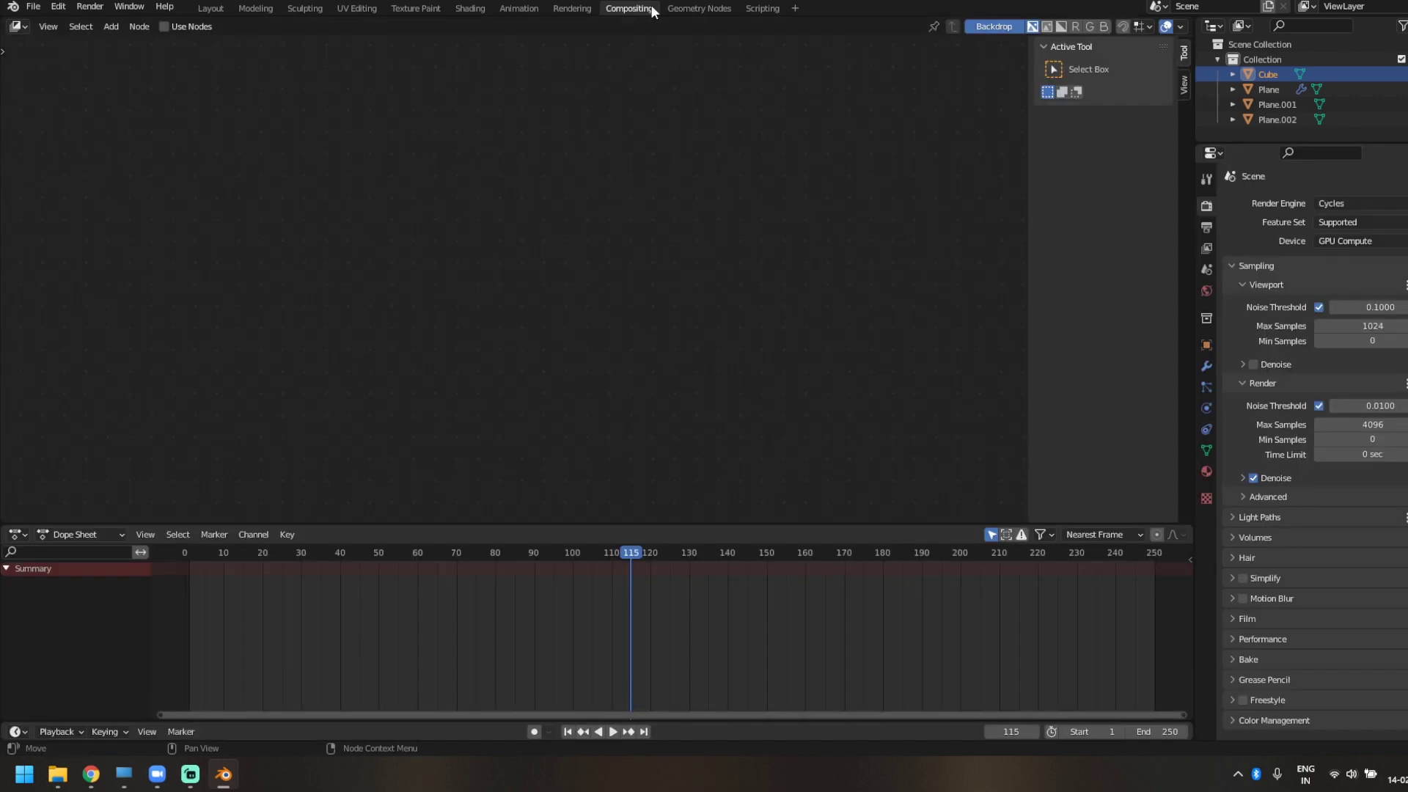
- Return to the Geometry Nodes workspace, add a camera to the scene and align it with the straight back view of the tentacle object
left_click(690, 8)
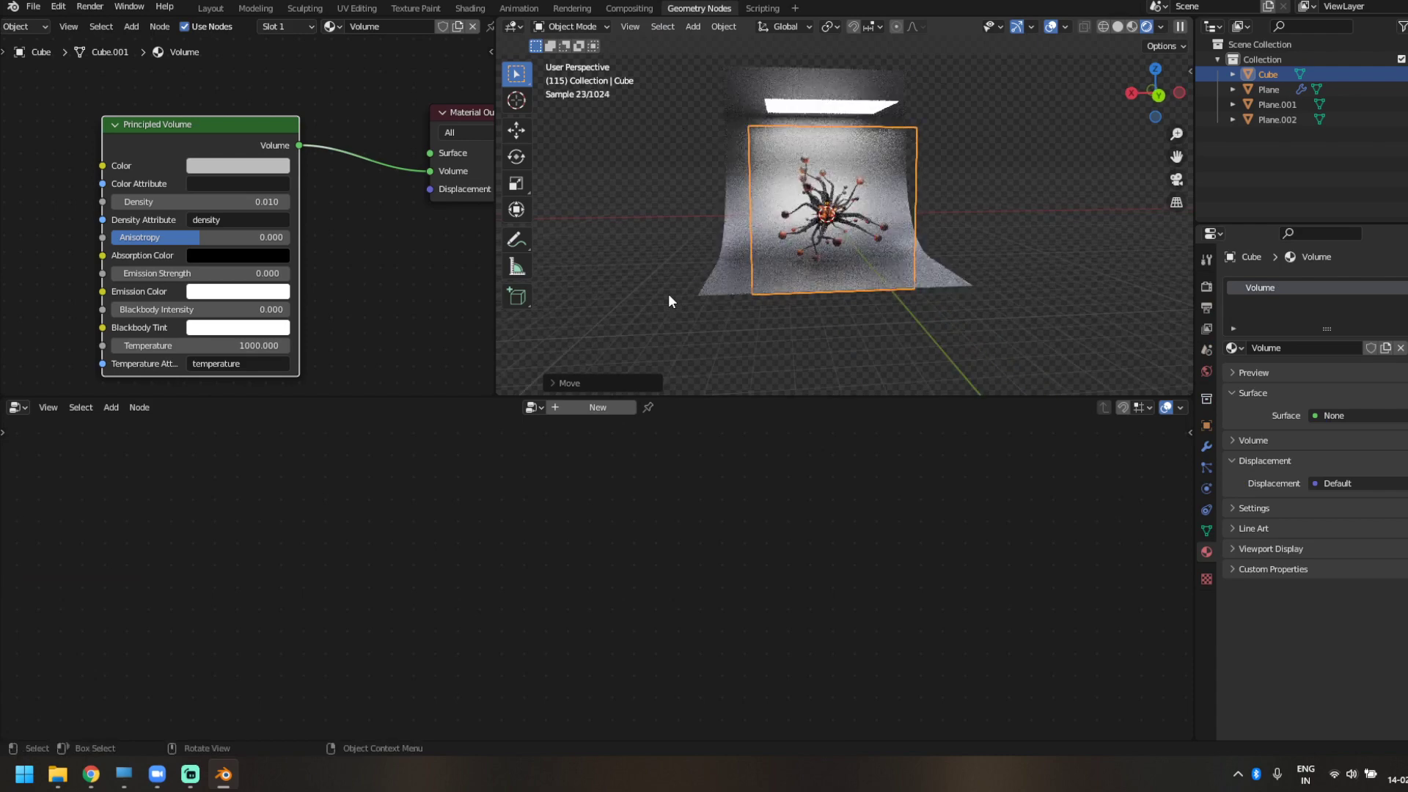
key("F12")
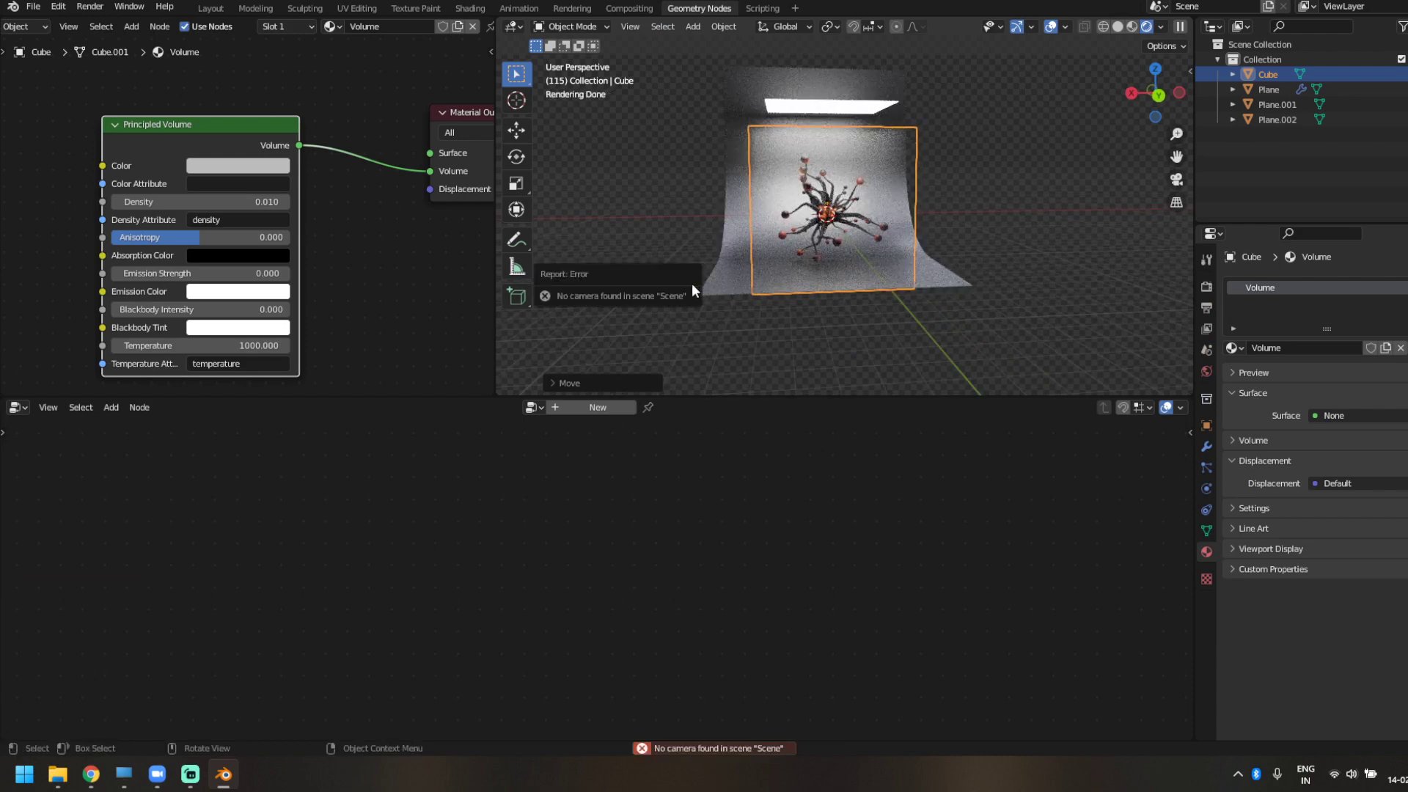
key("shift+a")
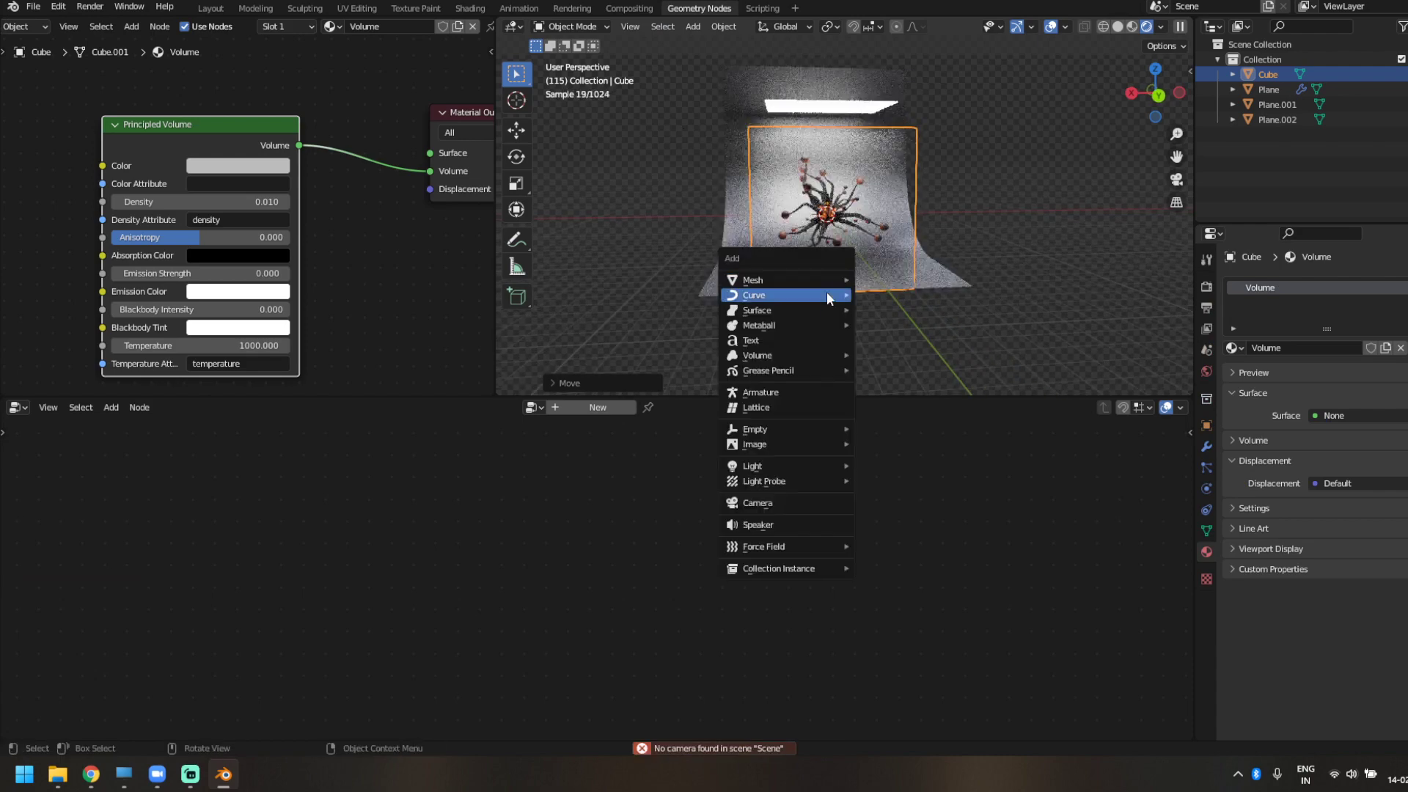
left_click(755, 503)
key("KP_1")
key("ctrl+KP_1")
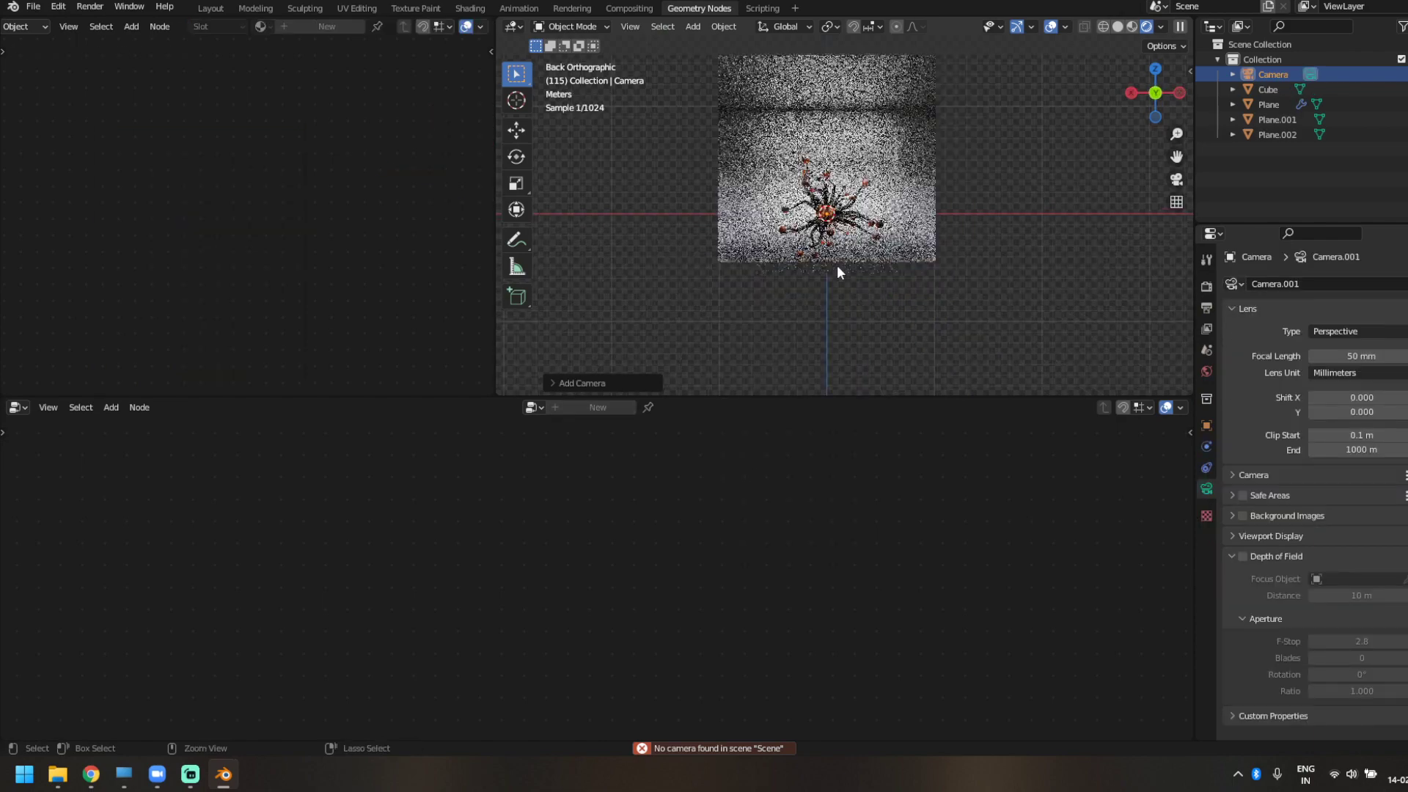
key("ctrl+alt+KP_0")
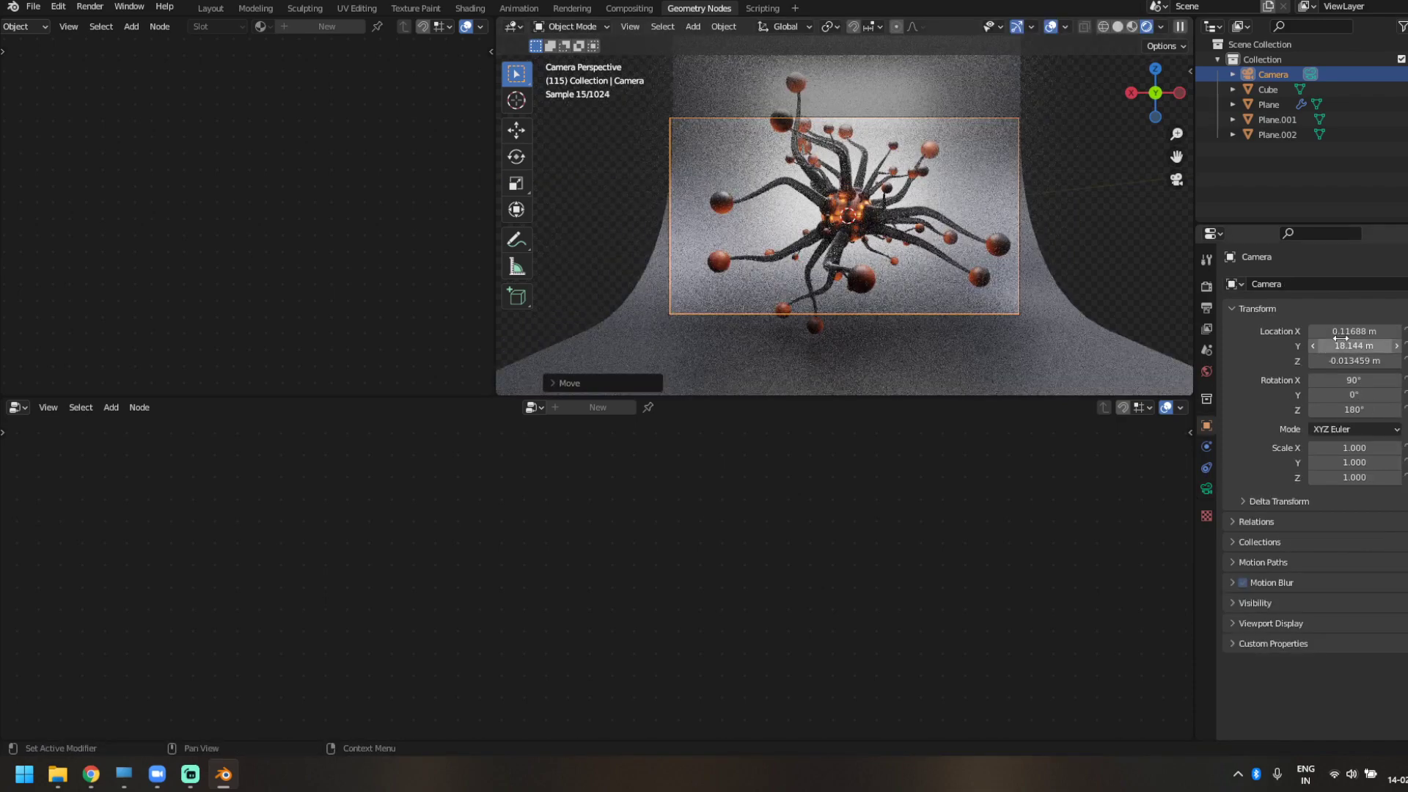
- Set the camera's X and Z locations to 0 m and slightly adjust its Y location
double_click(1341, 332)
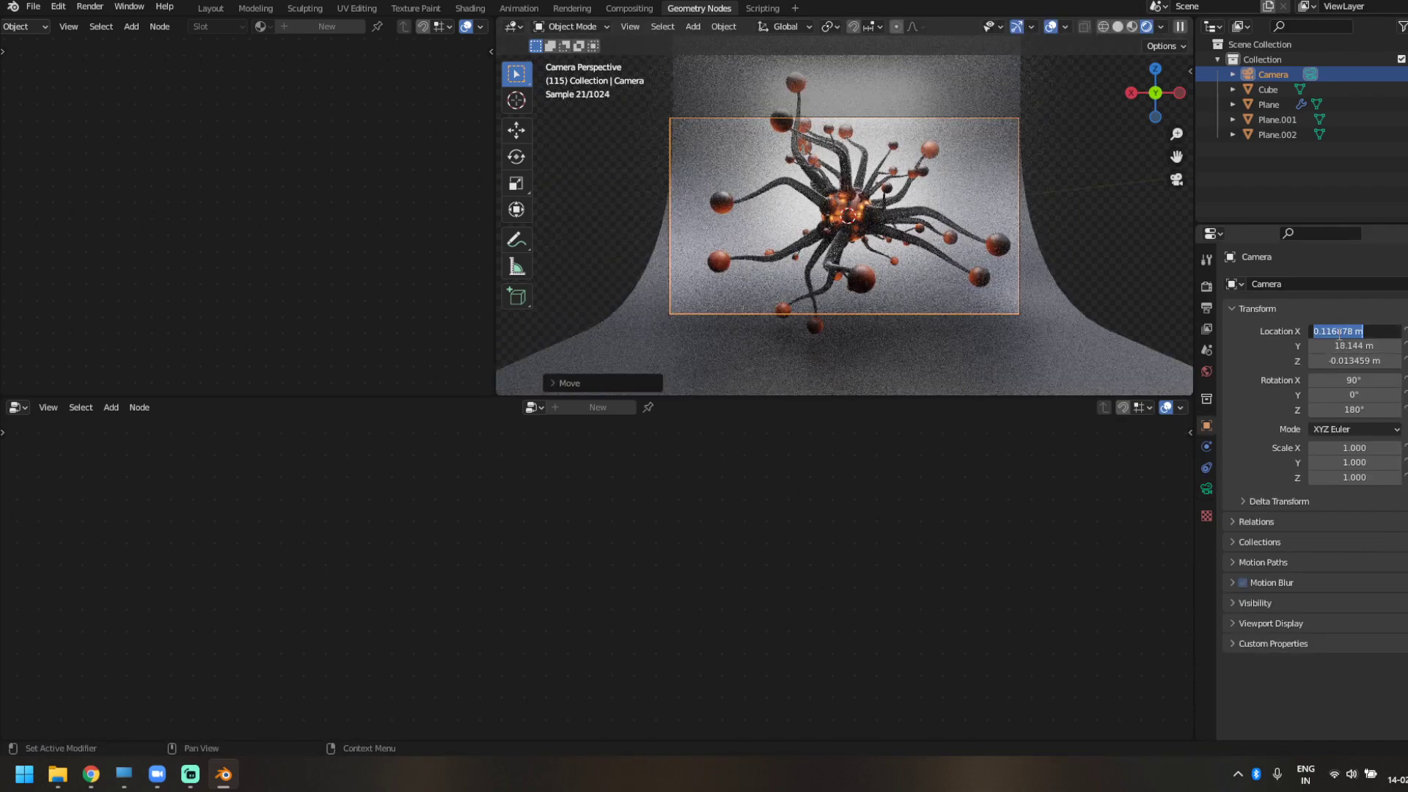
type("0")
key("Return")
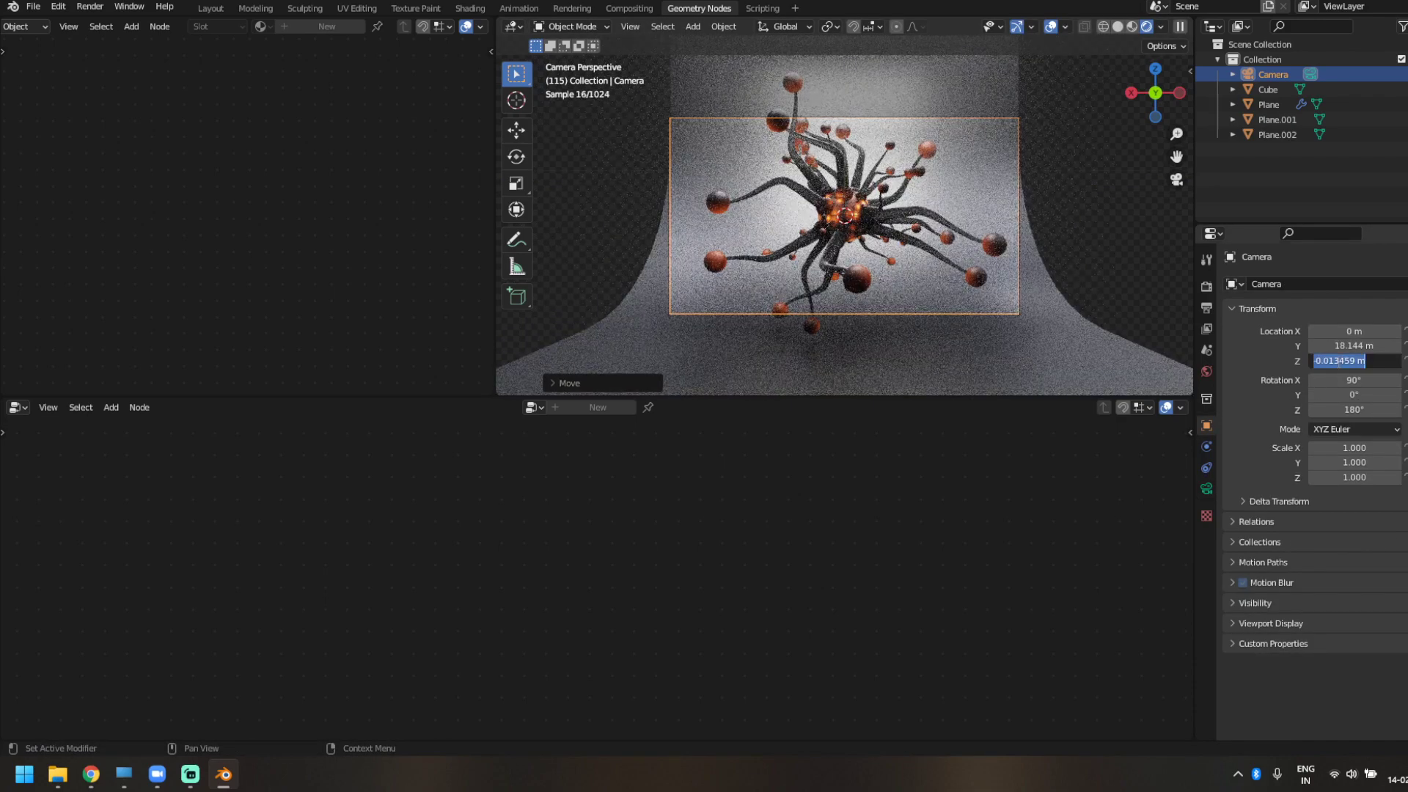
type("0")
key("Return")
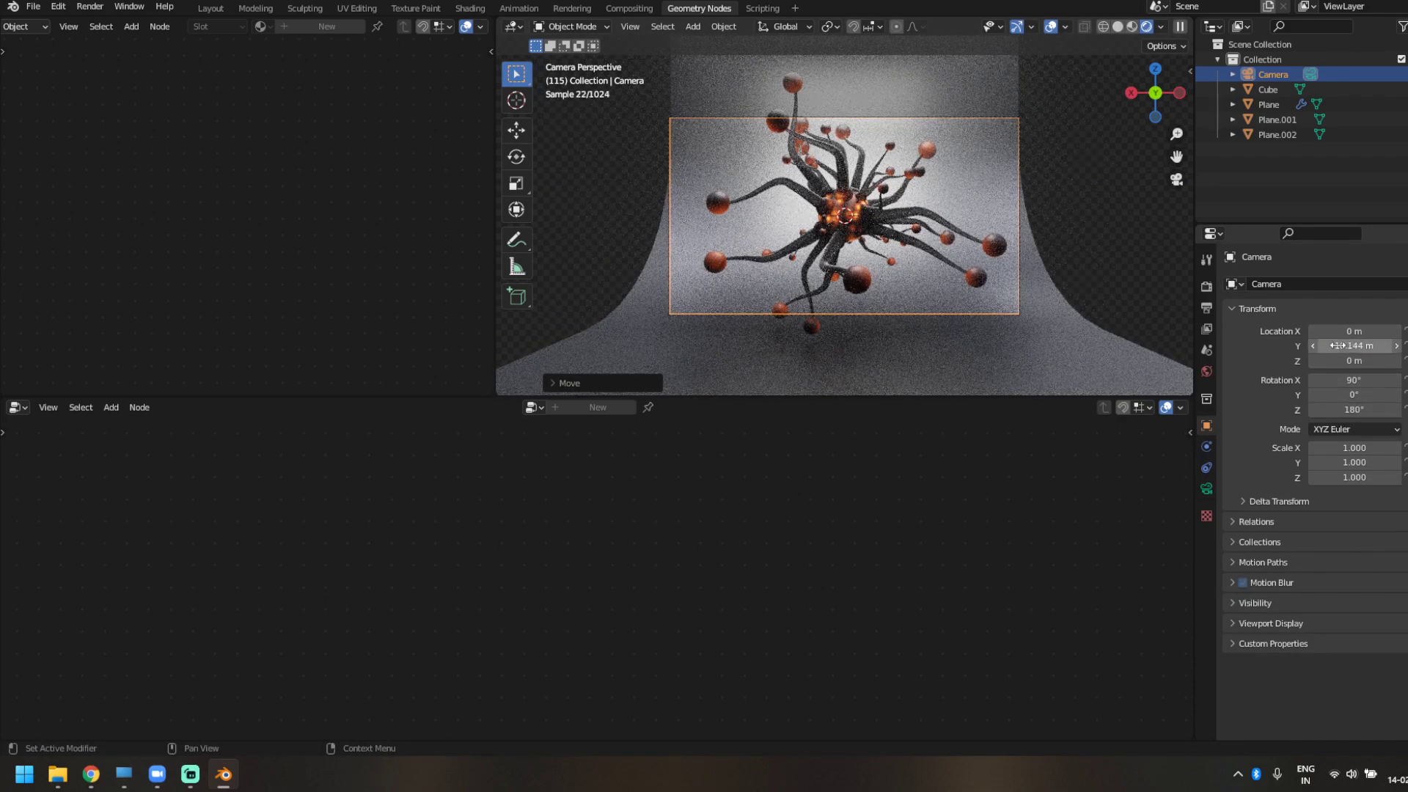
type("0")
key("Return")
- Set the output frame rate to 25 fps and the vertical resolution to 1920 px
left_click(1207, 307)
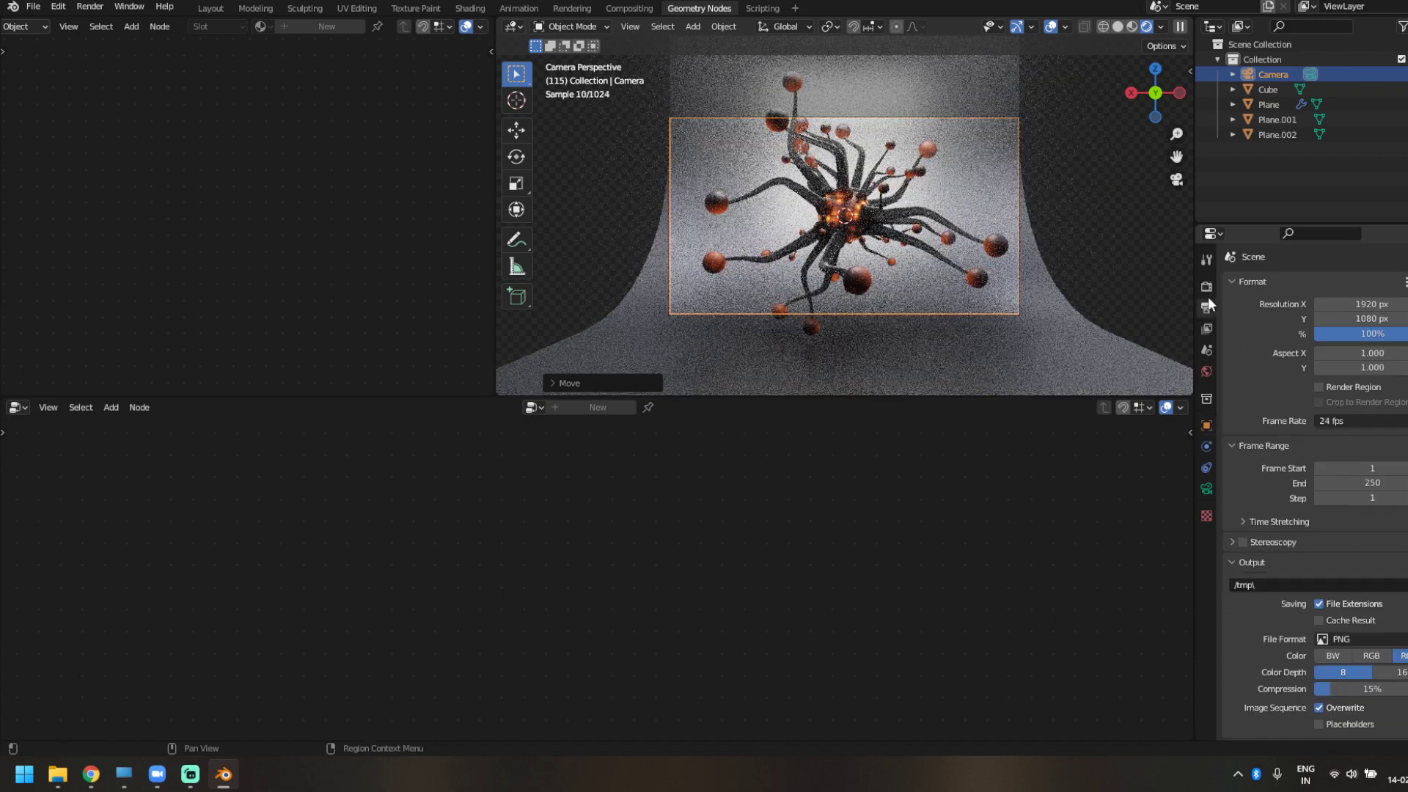
left_click(1366, 419)
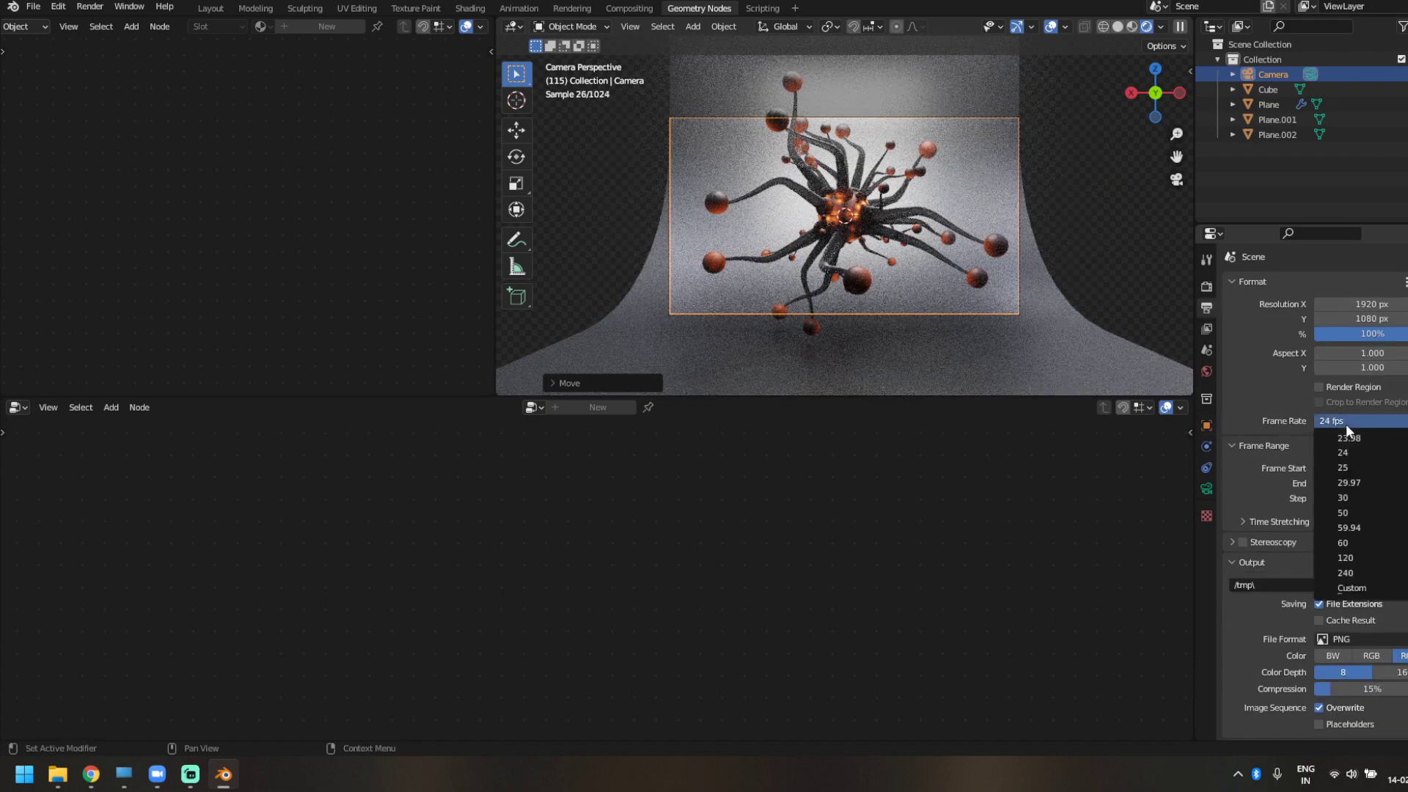
left_click(1357, 475)
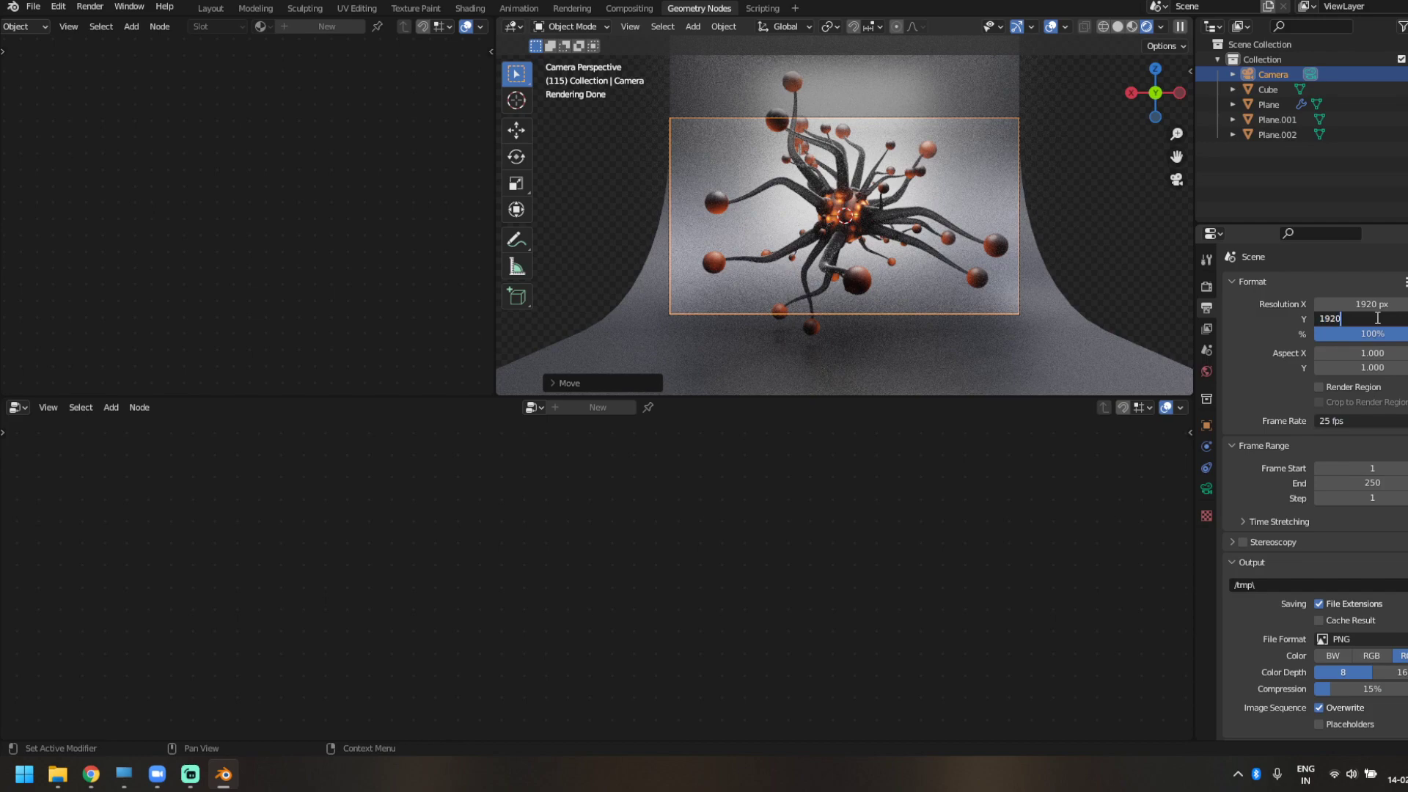
key("Return")
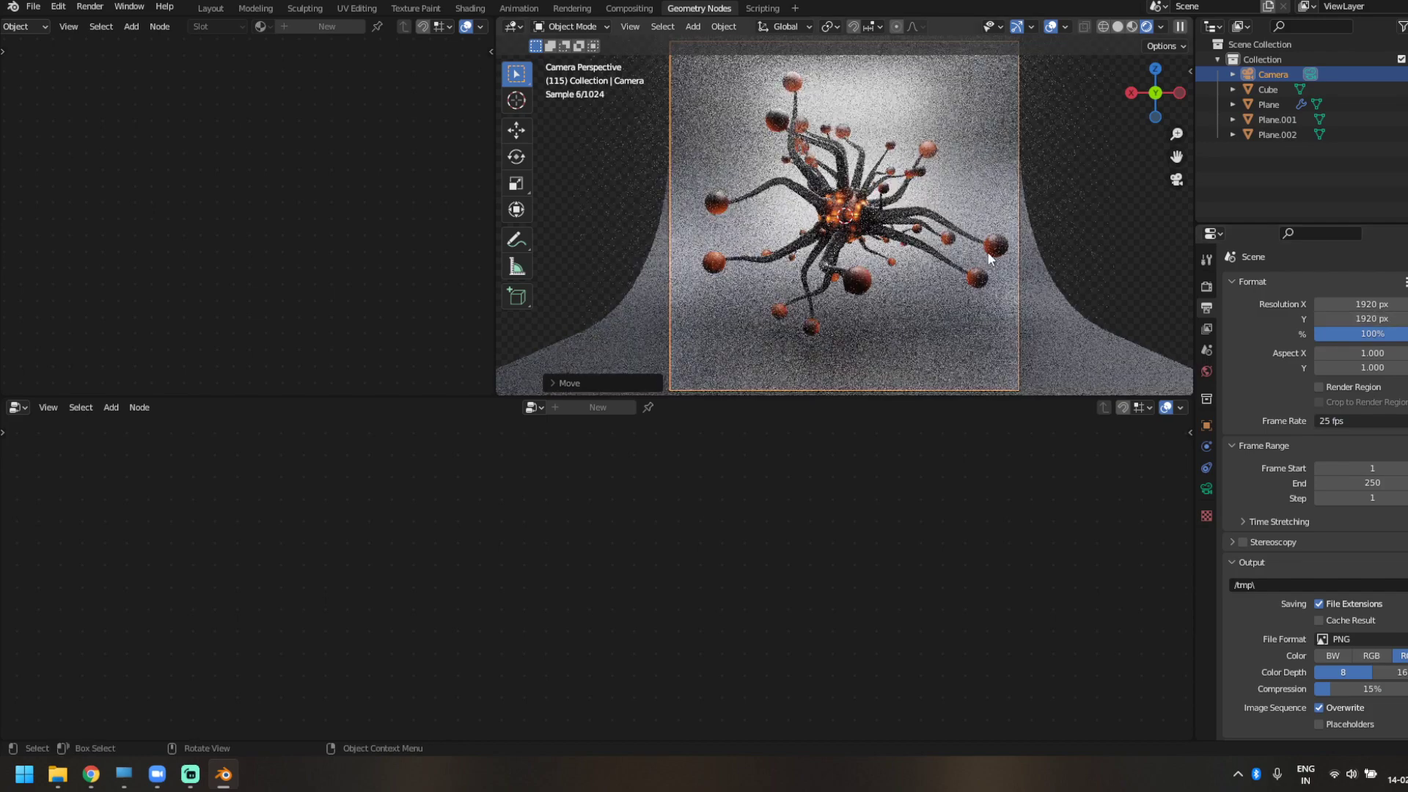
- Move the camera slightly closer to the tentacle object along its local Z axis and check the framing through the camera
scroll(904, 280, "down", 2)
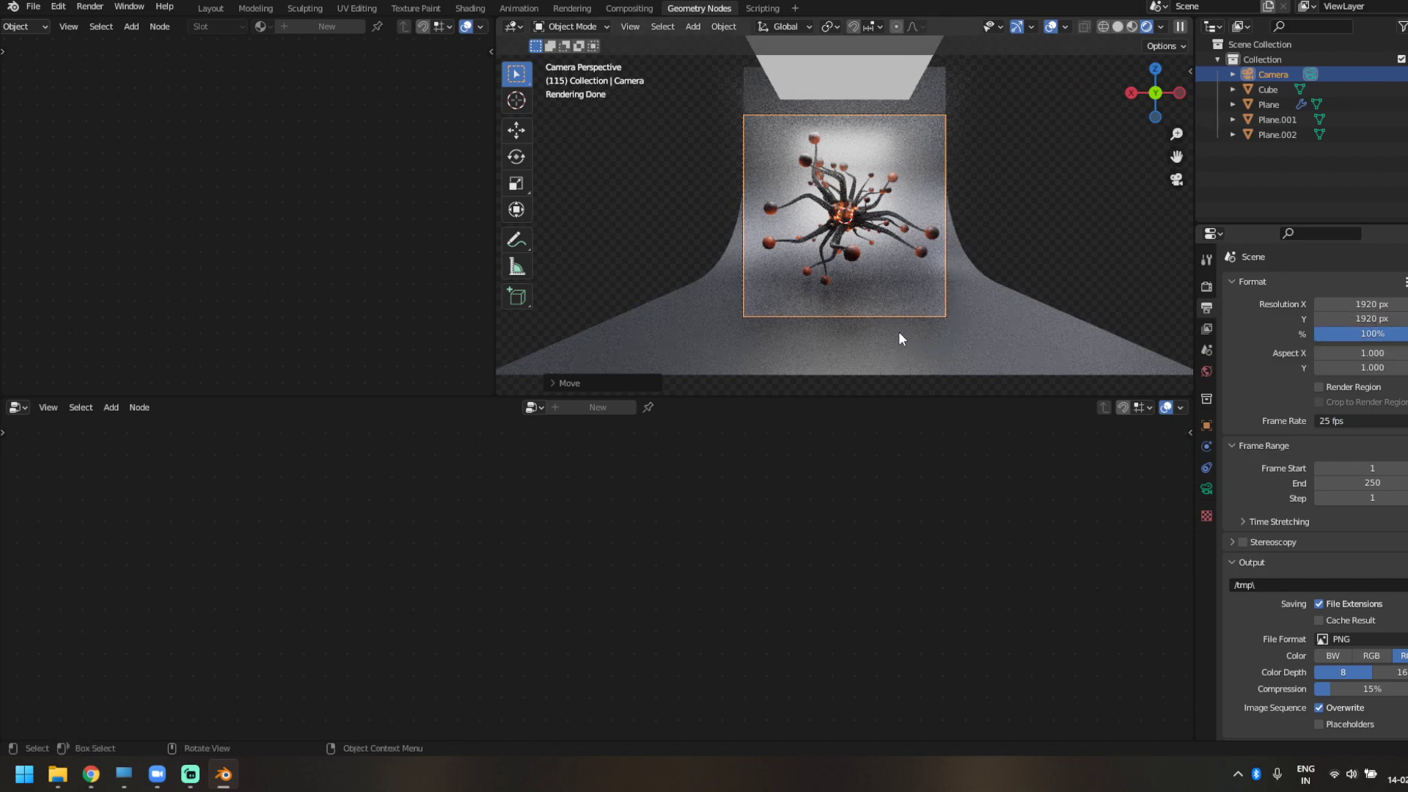
key("g")
key("z")
key("z")
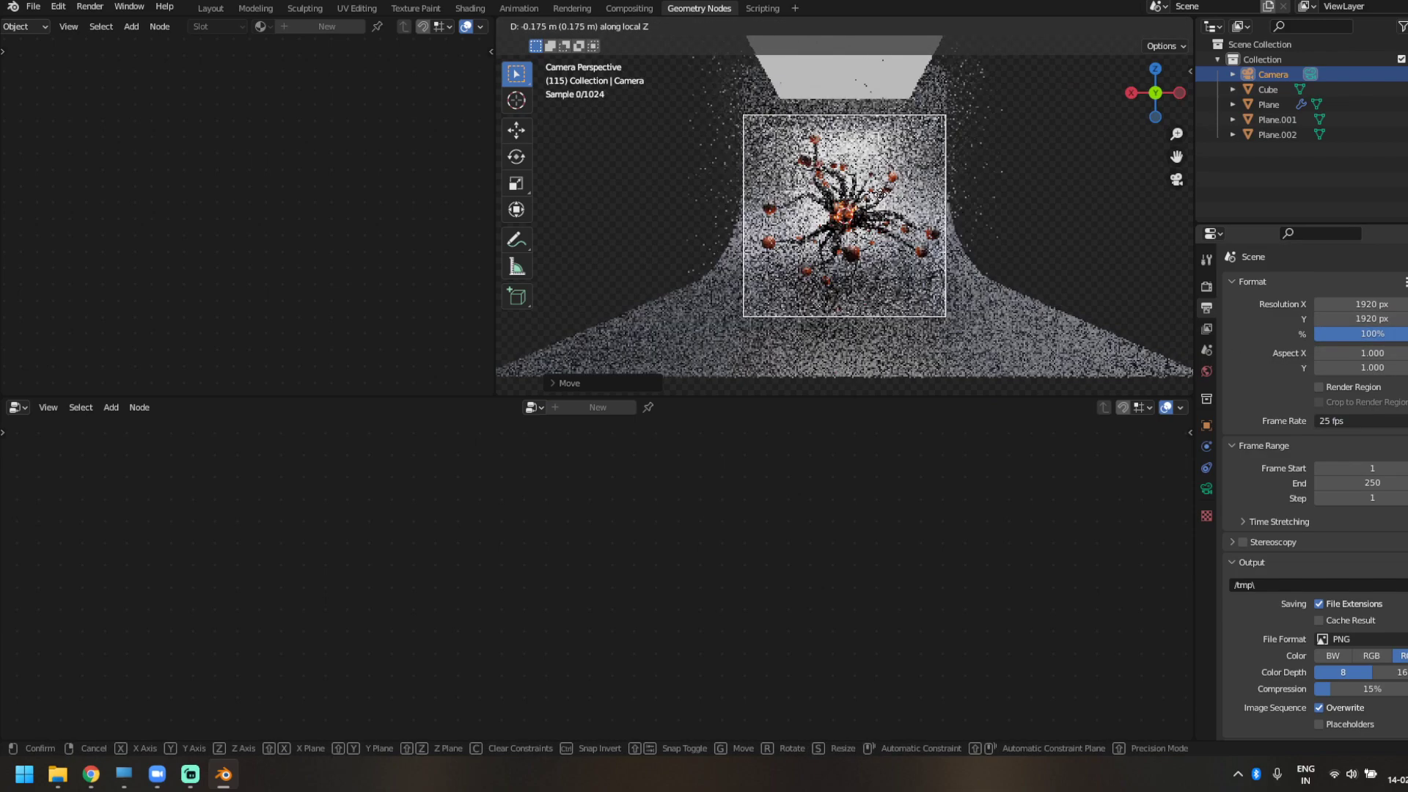
left_click(1011, 248)
key("KP_0")
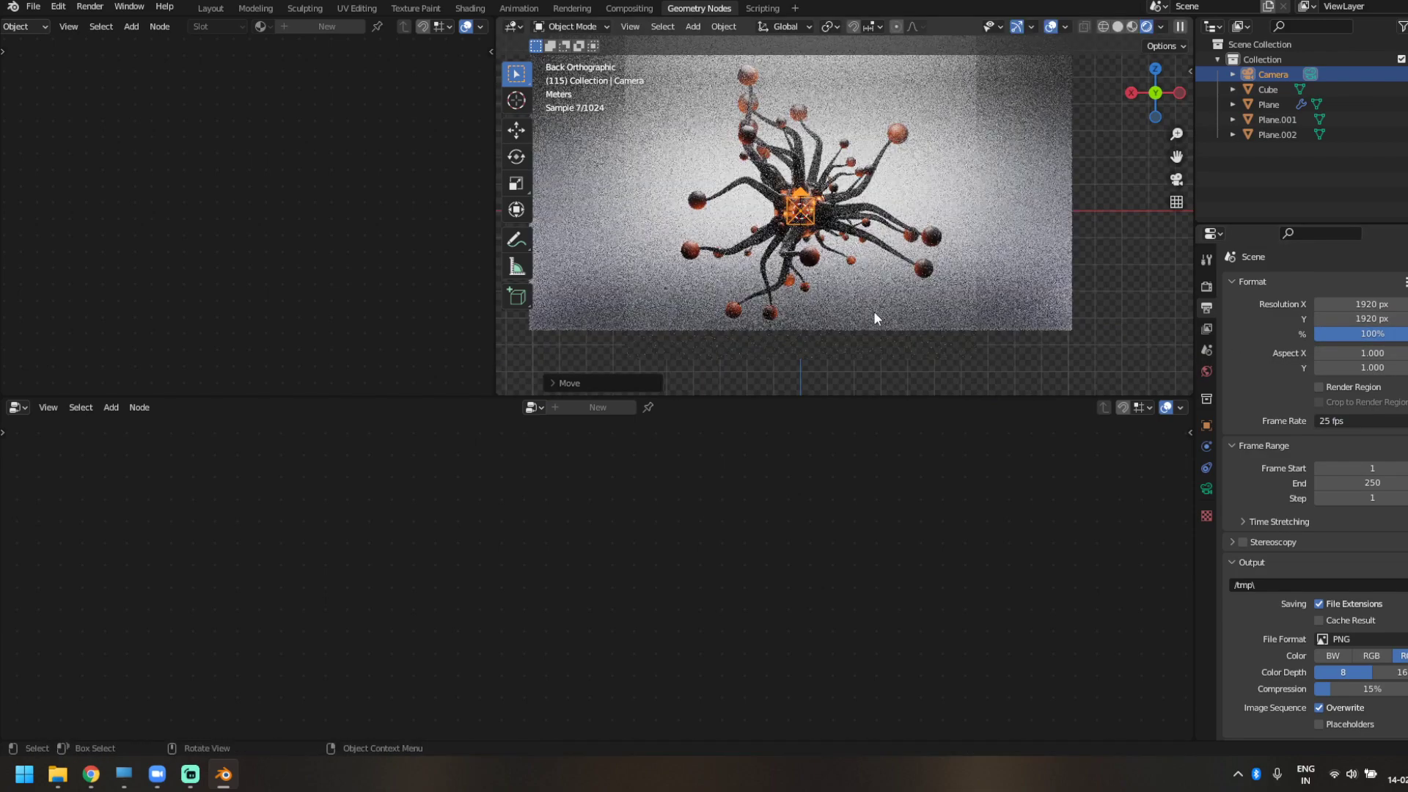
key("KP_0")
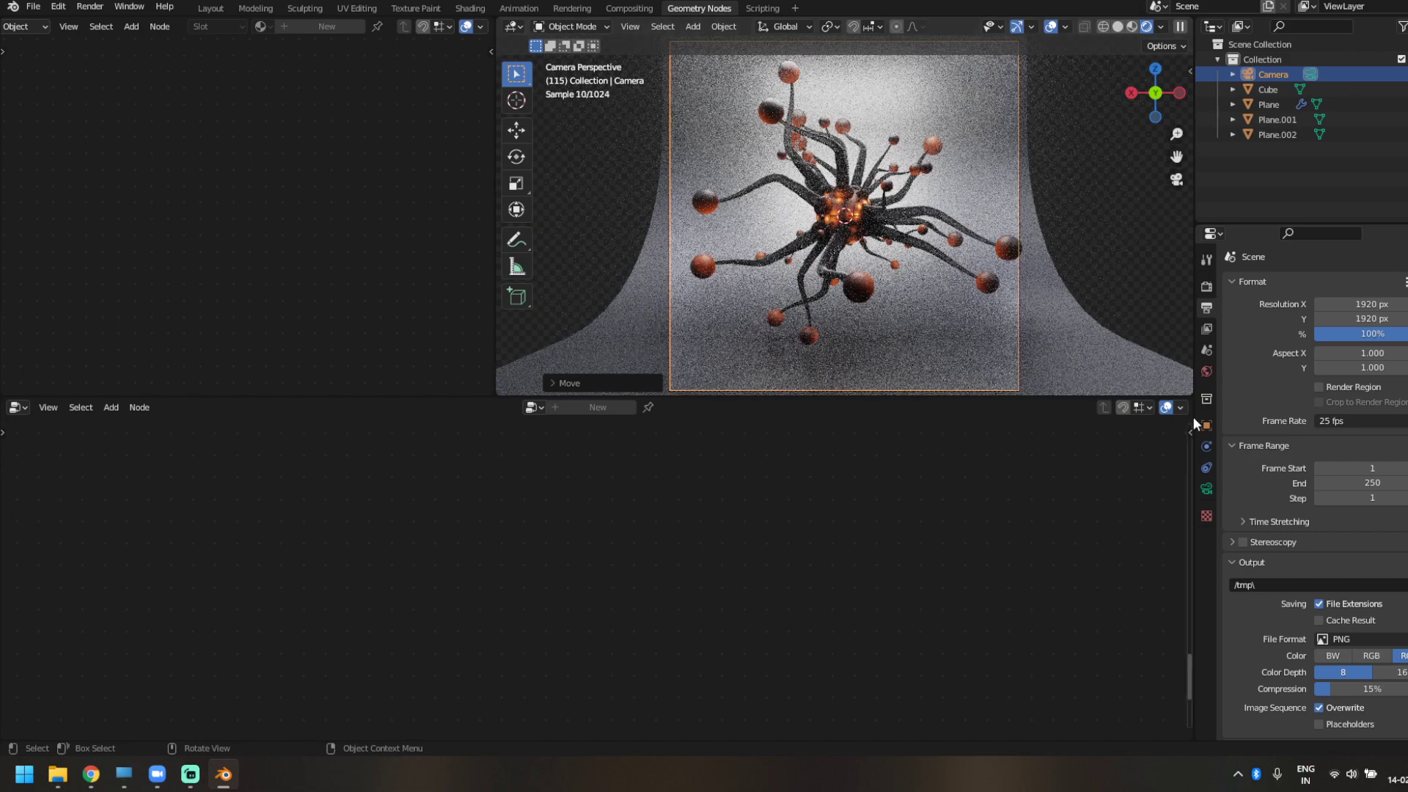
- Set the Cycles render Max Samples to 30
left_click(1206, 286)
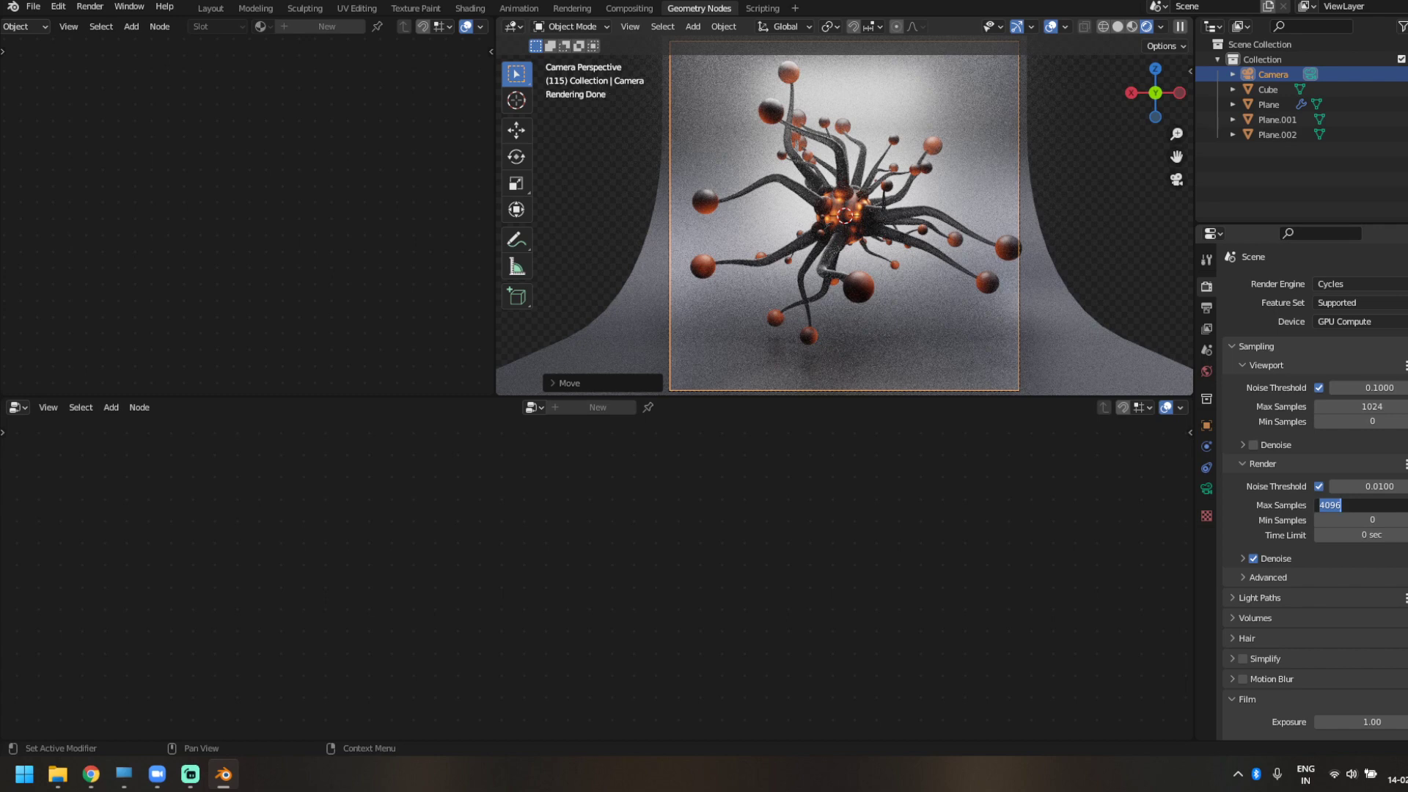
type("30")
key("Return")
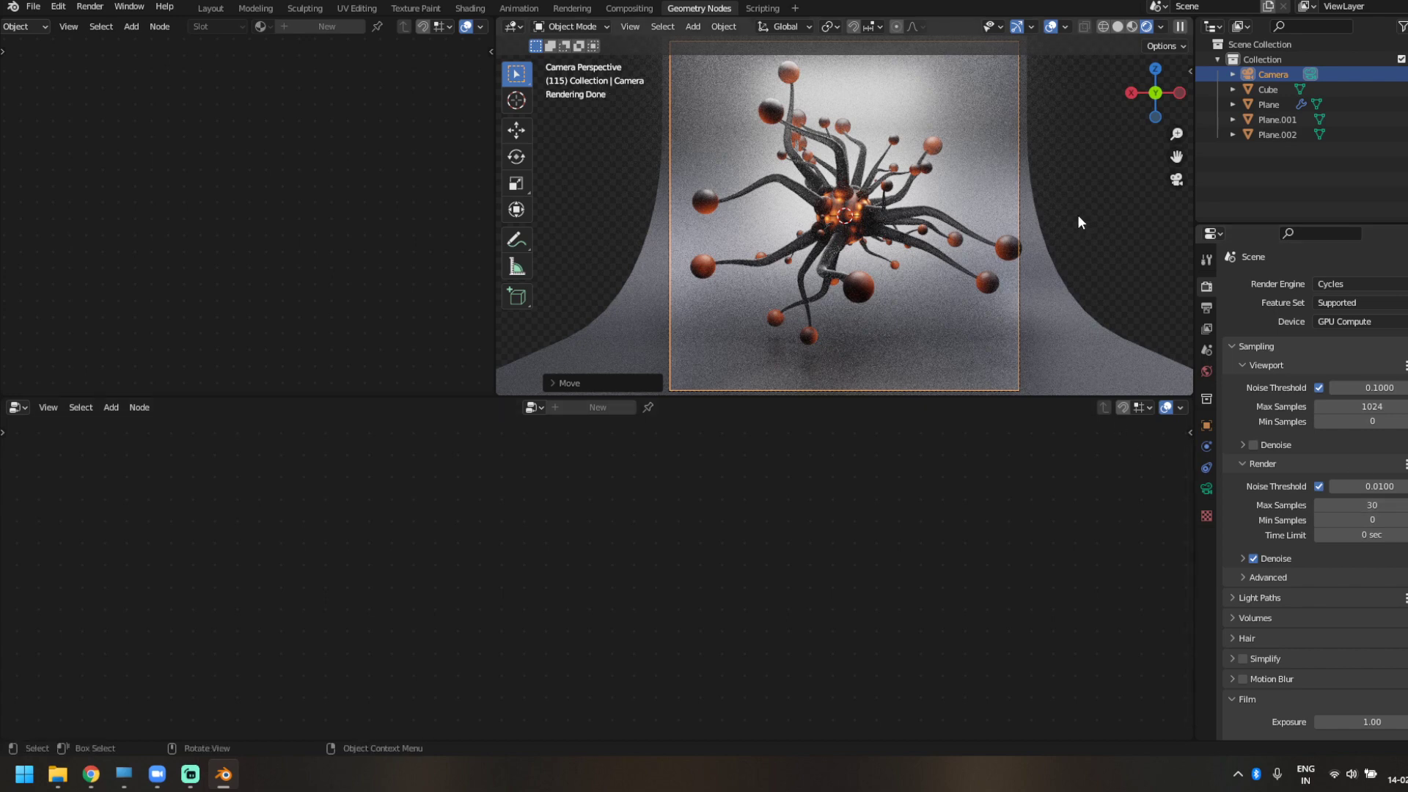
- Render the current frame from the camera and close the render view
left_click(1078, 214)
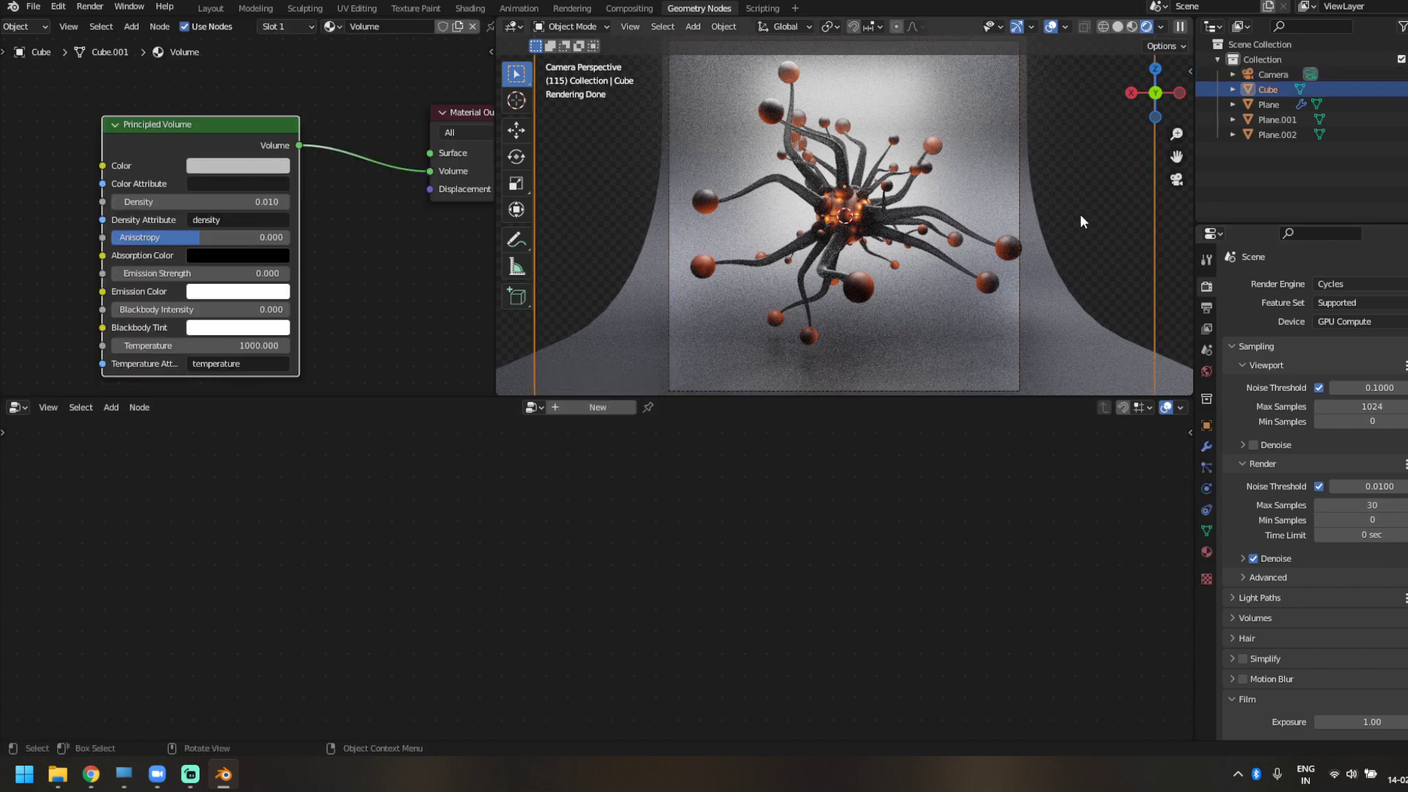
key("F12")
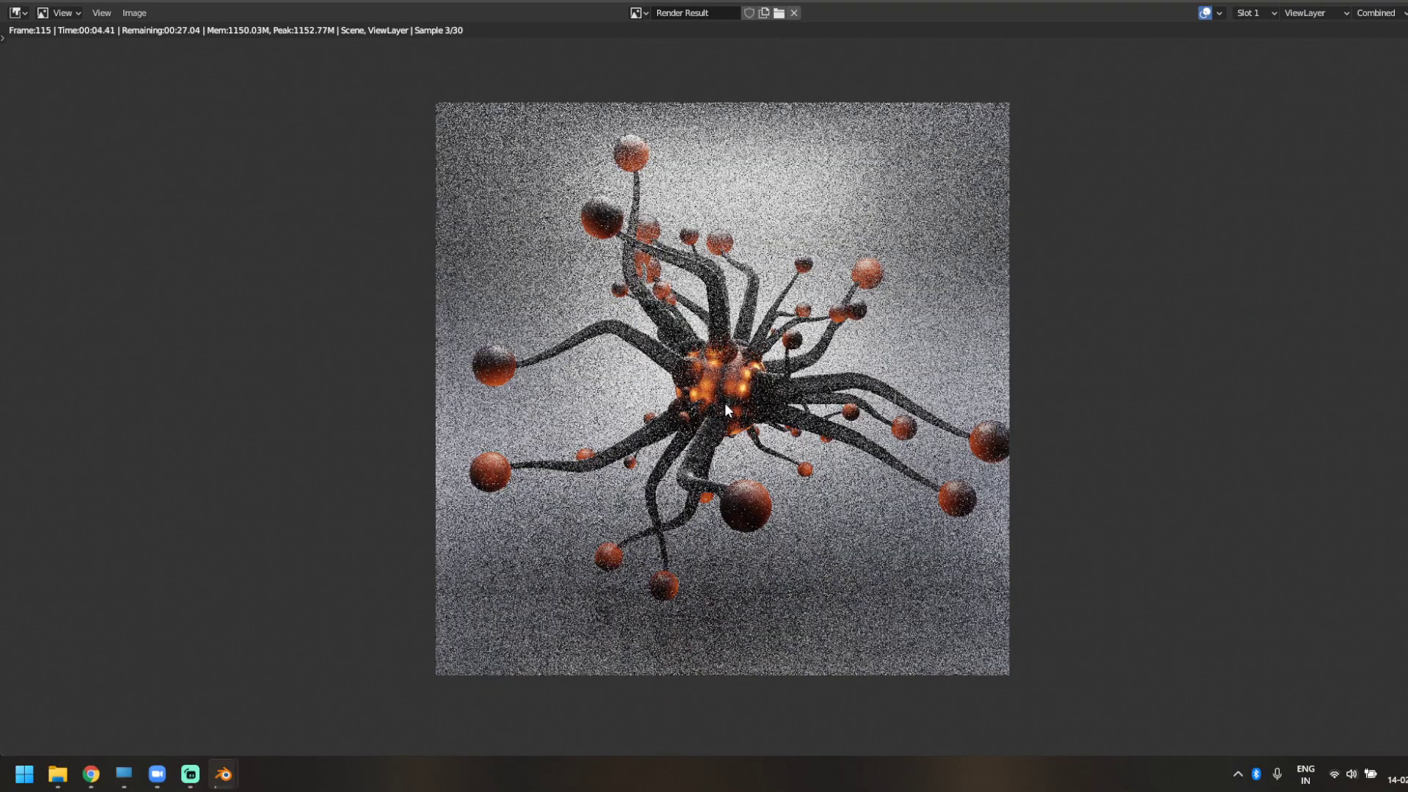
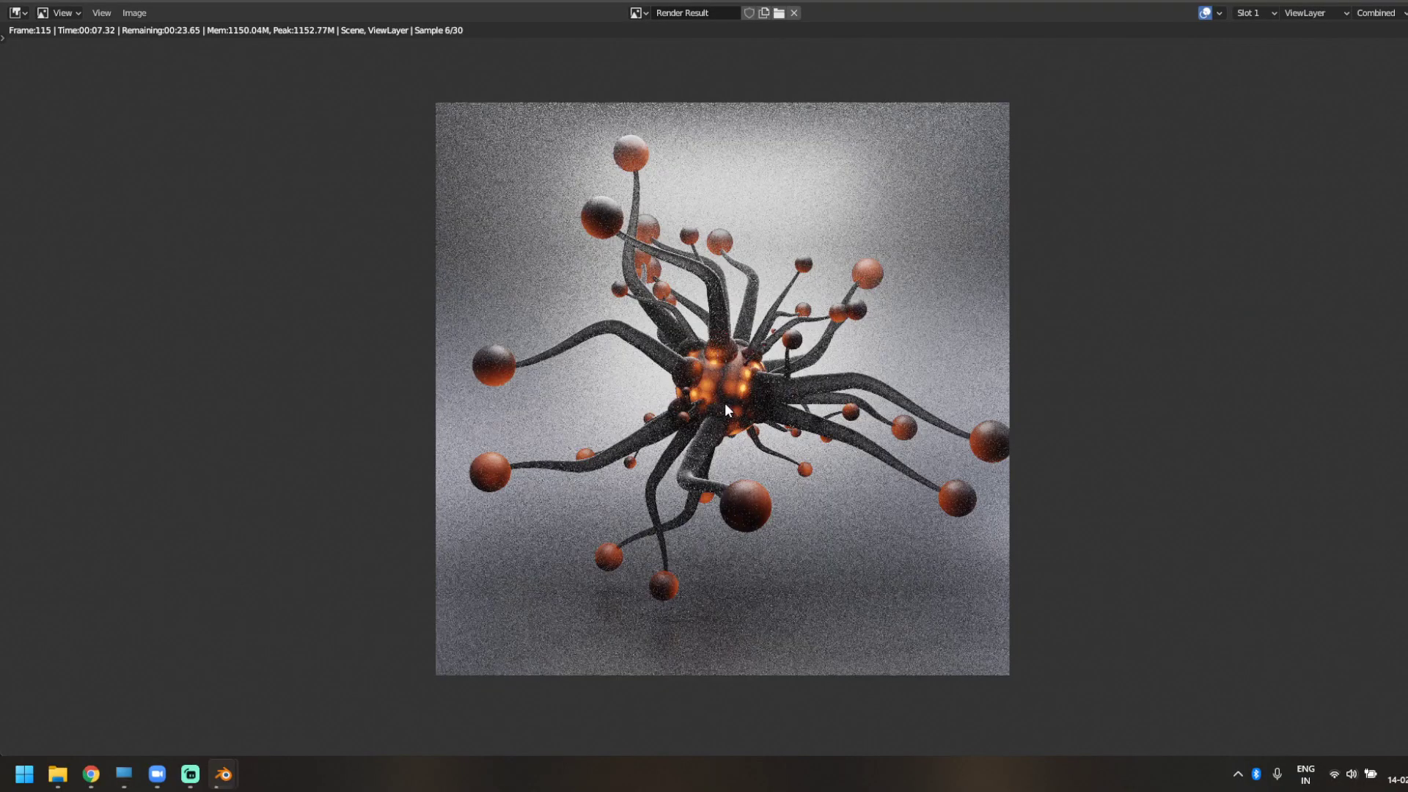
key("Escape")
key("Escape")
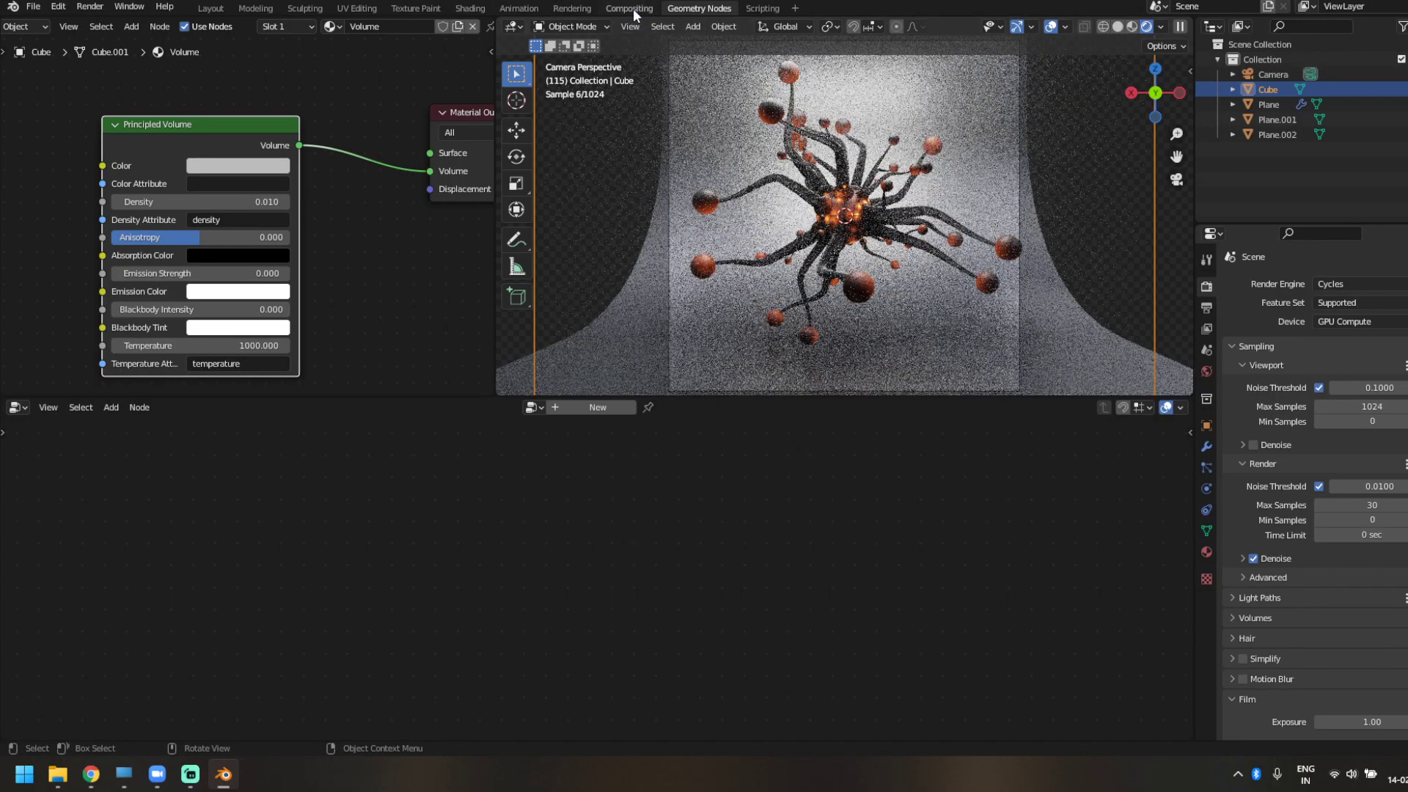
- In the Compositing workspace, enable nodes and connect the Render Layers image to a new Viewer node as backdrop
left_click(631, 8)
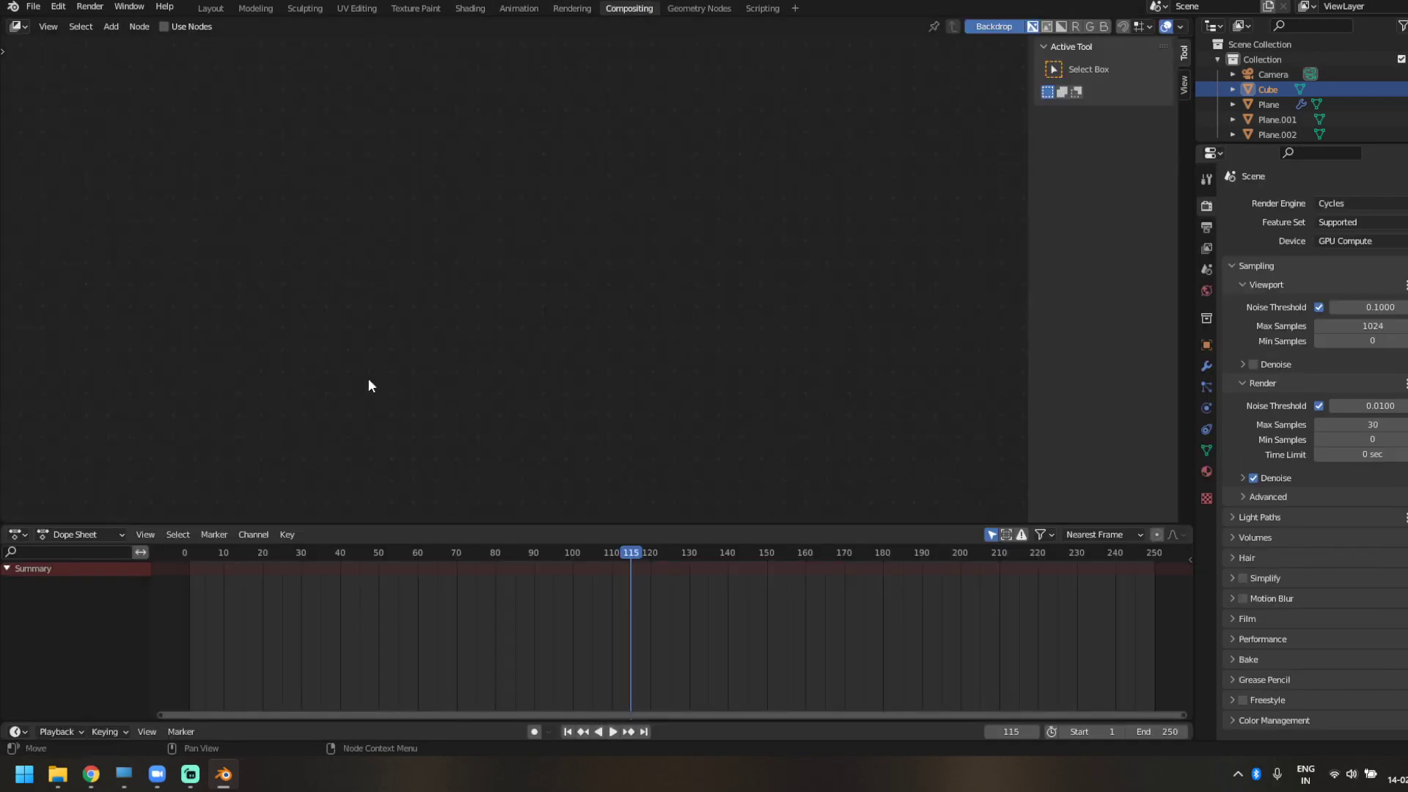
left_click(715, 11)
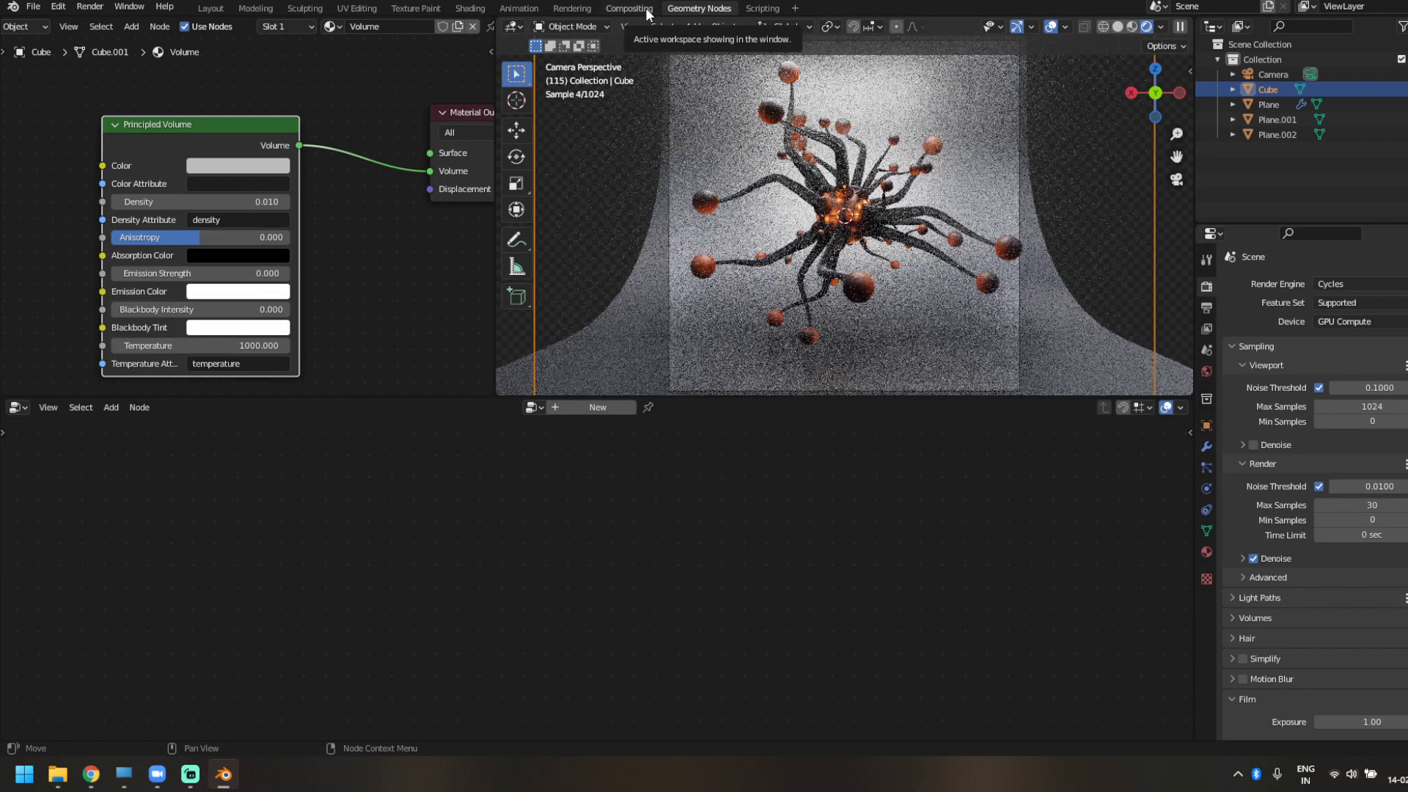
left_click(630, 8)
left_click(165, 27)
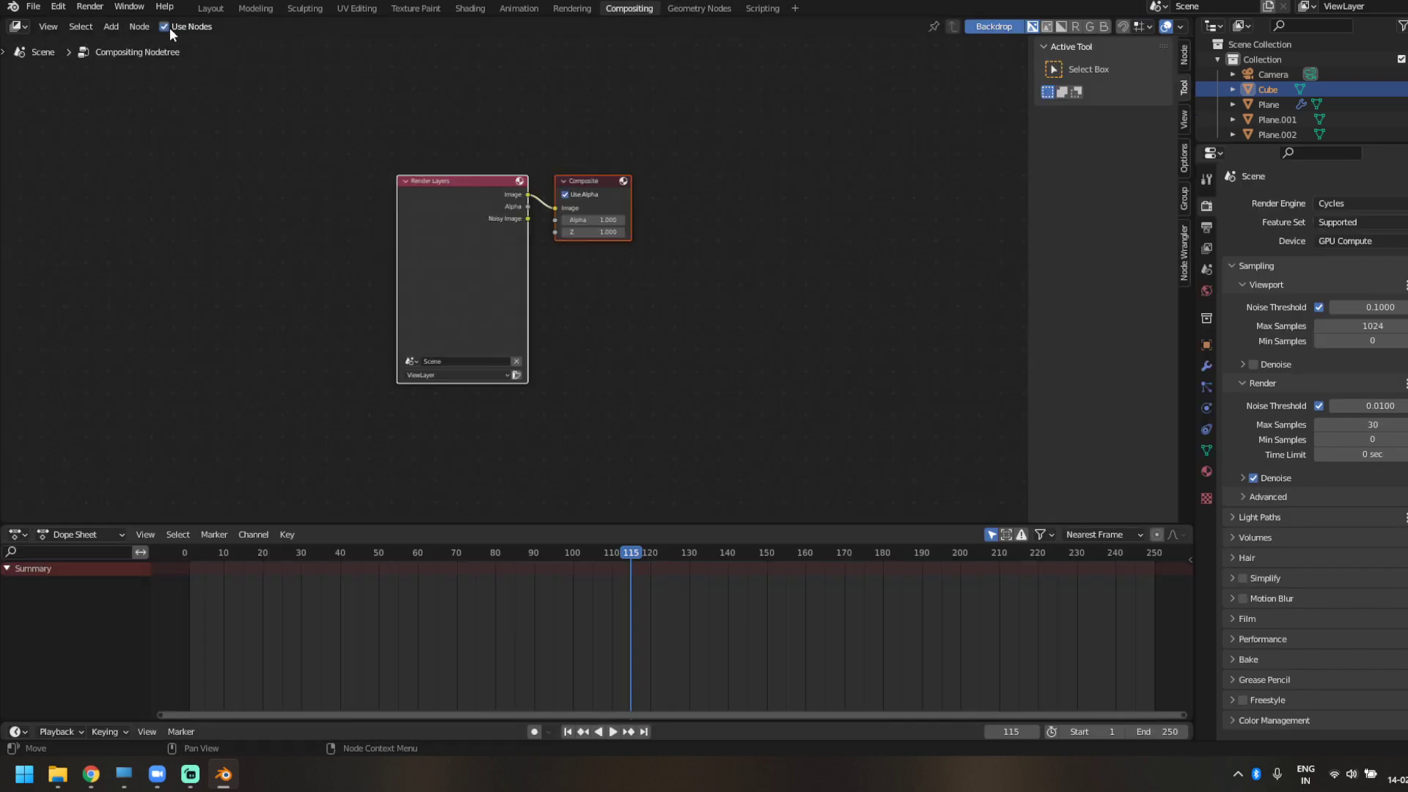
left_click_drag(462, 205, 223, 219)
left_click(338, 213)
left_click(271, 209, "ctrl+shift")
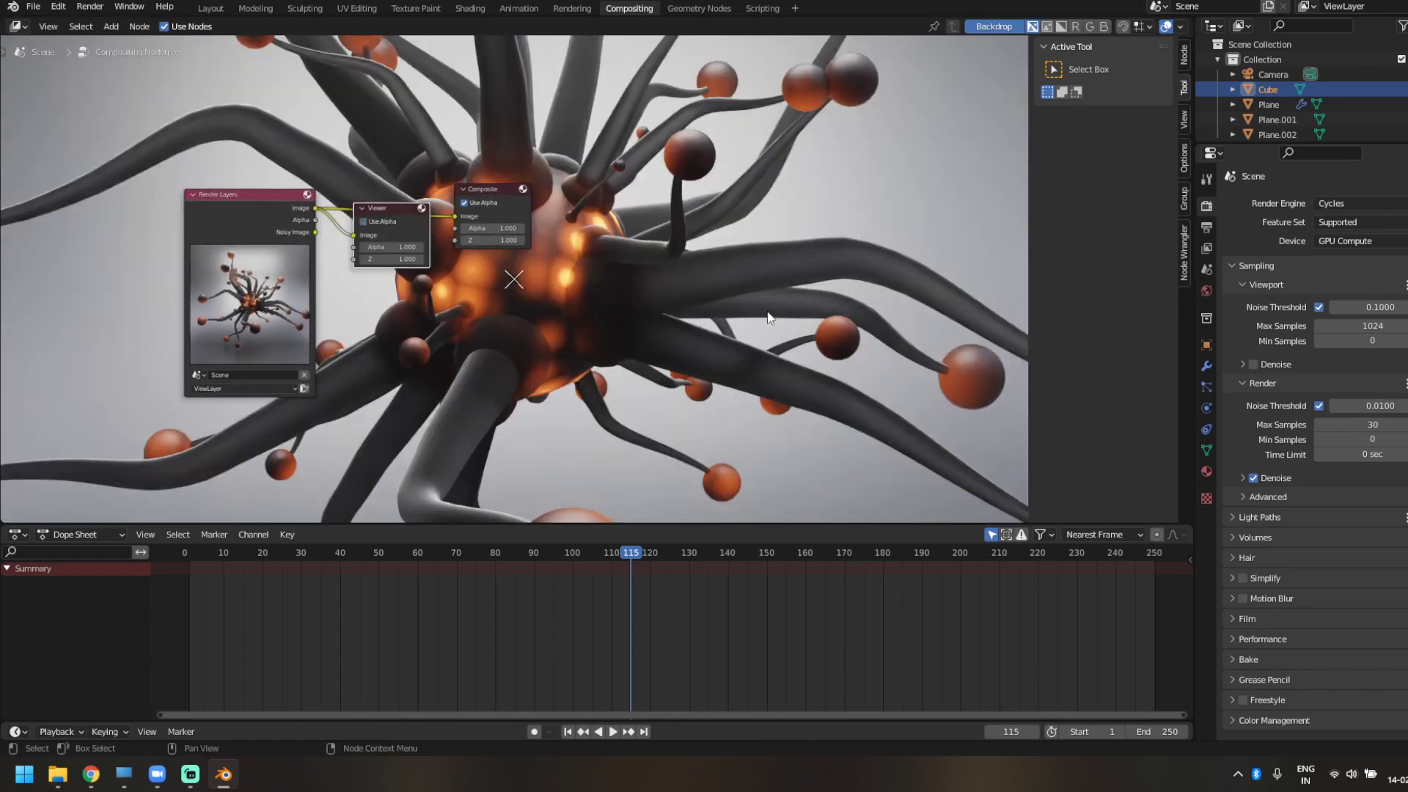
- Move the Viewer and Composite nodes well away from Render Layers and set the backdrop zoom to 0.33
left_click_drag(384, 209, 846, 317)
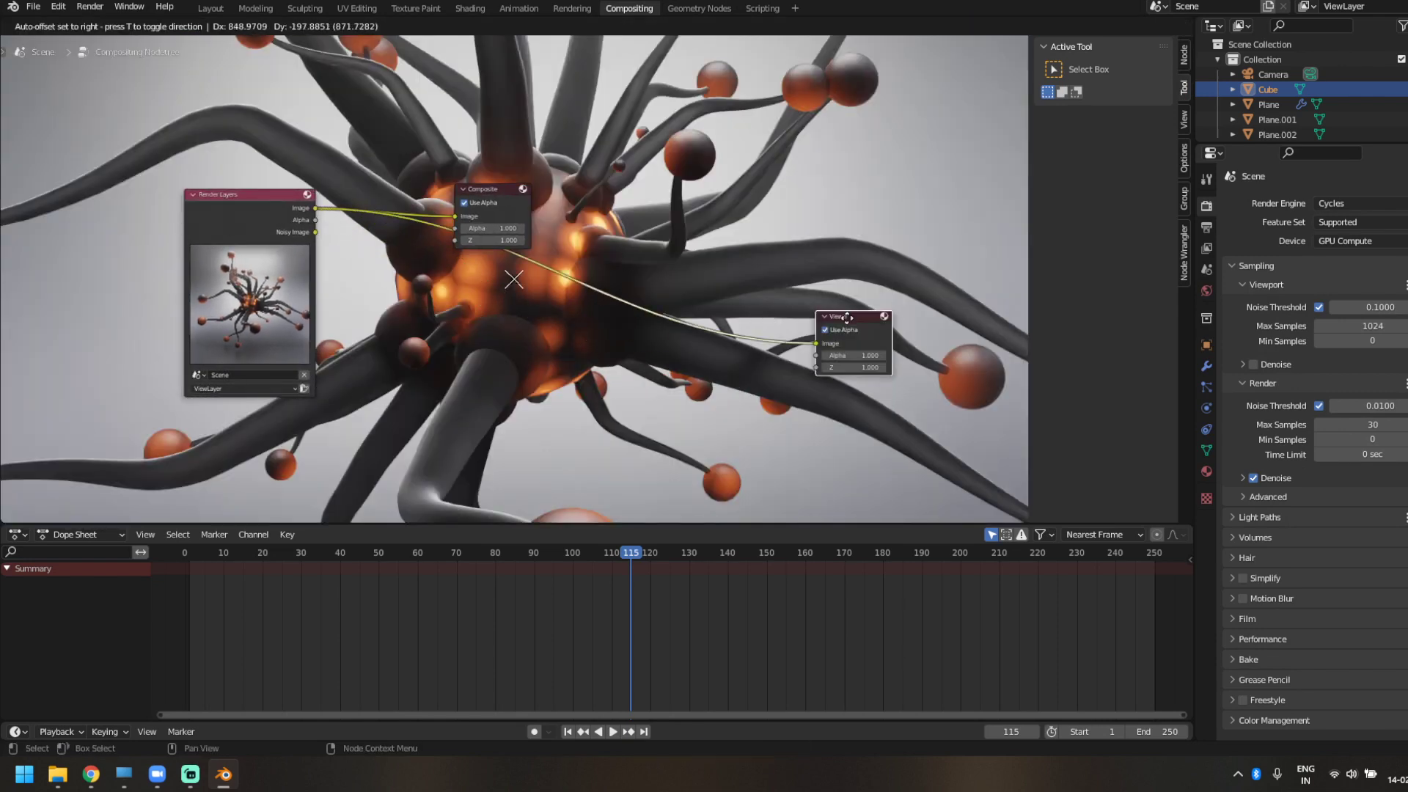
left_click_drag(492, 196, 882, 166)
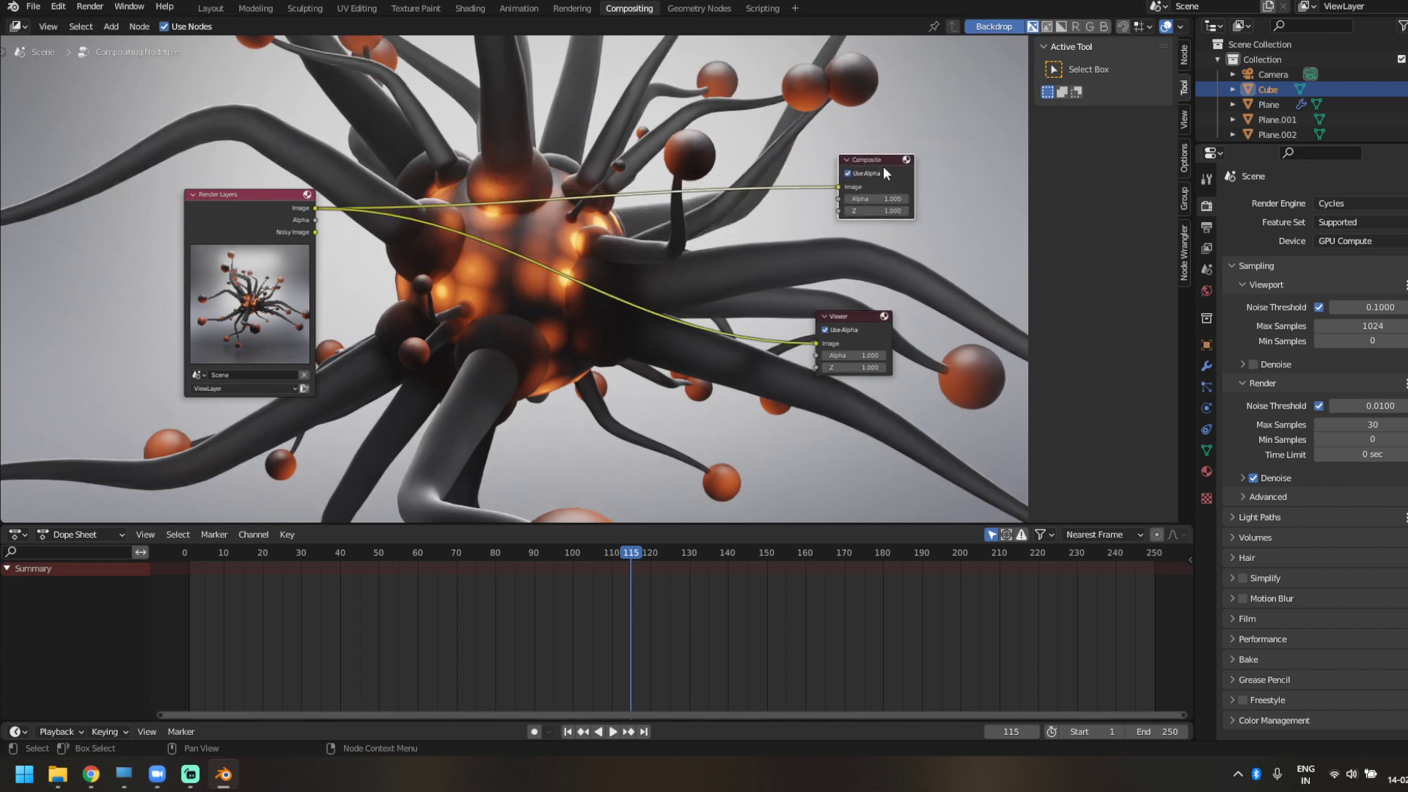
left_click(1184, 120)
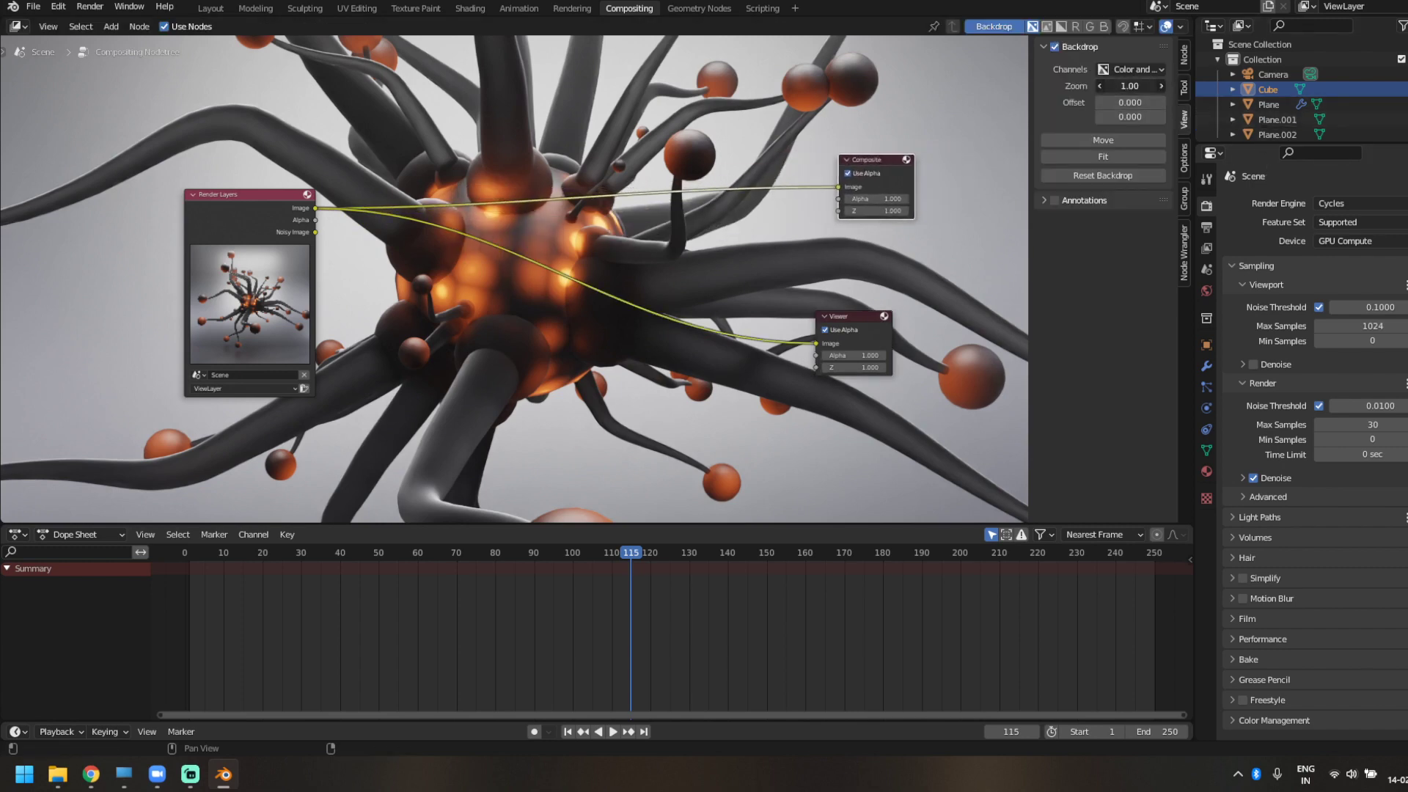
left_click_drag(1129, 86, 1081, 86)
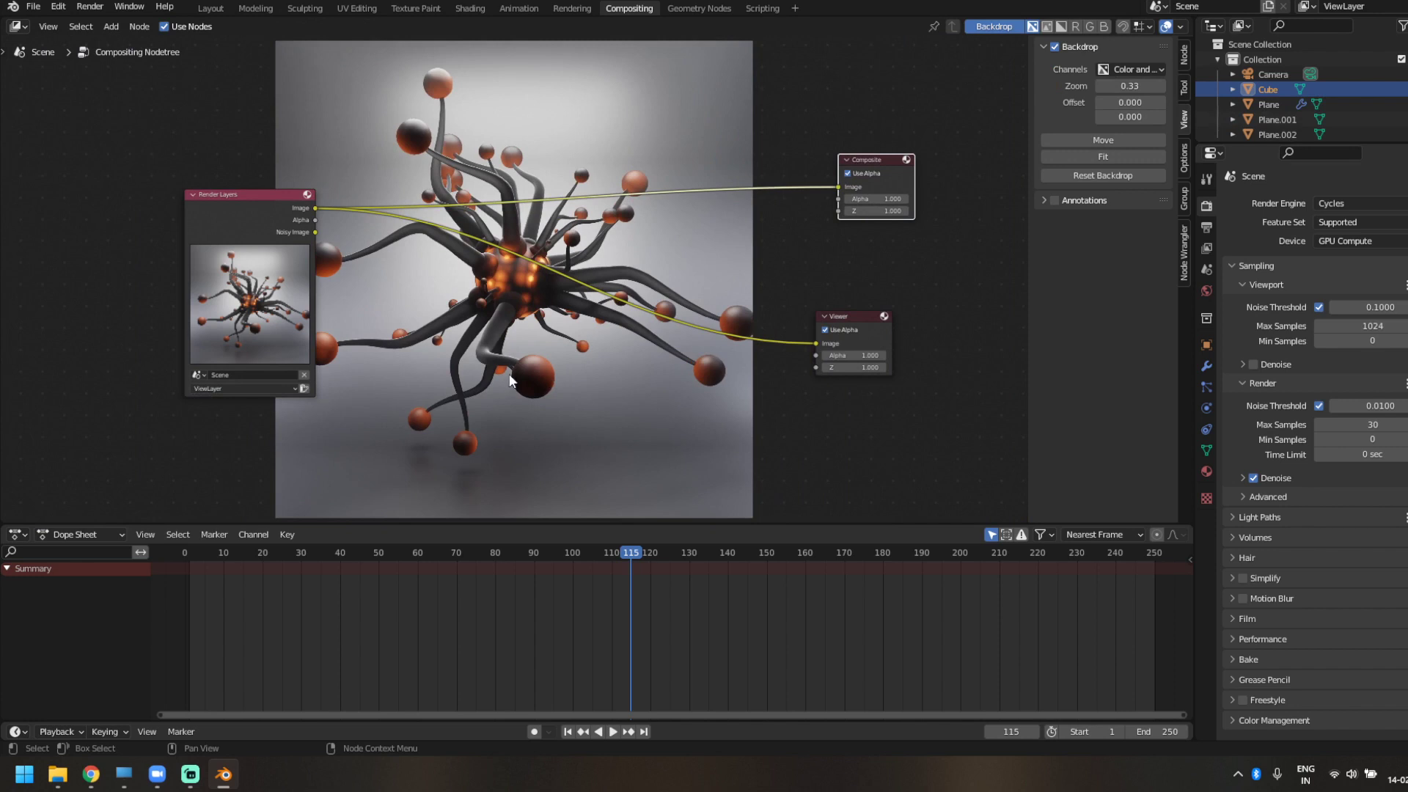
- Insert a Glare node between the Render Layers image and the Composite and Viewer nodes
scroll(511, 380, "up", 1)
key("shift+a")
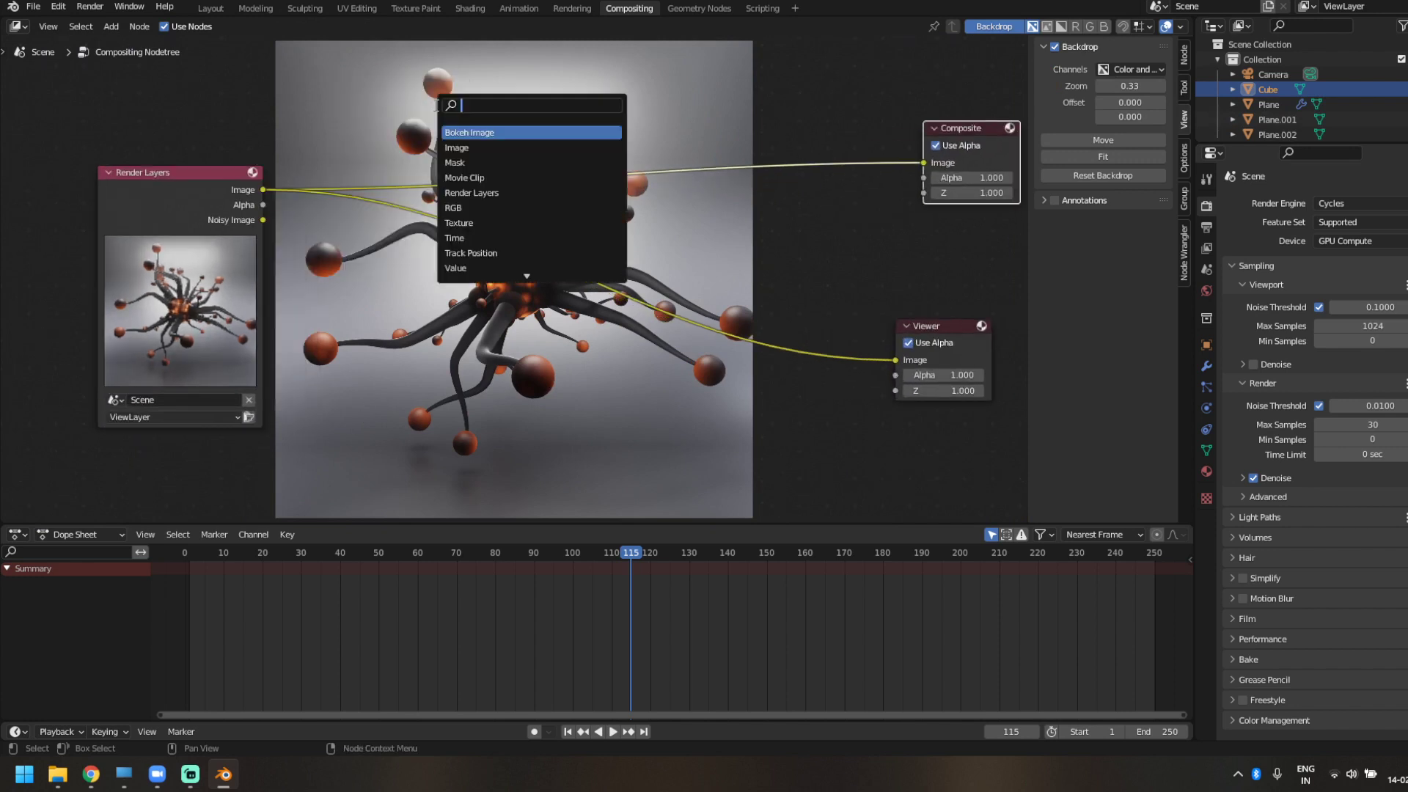
type("gla")
key("Return")
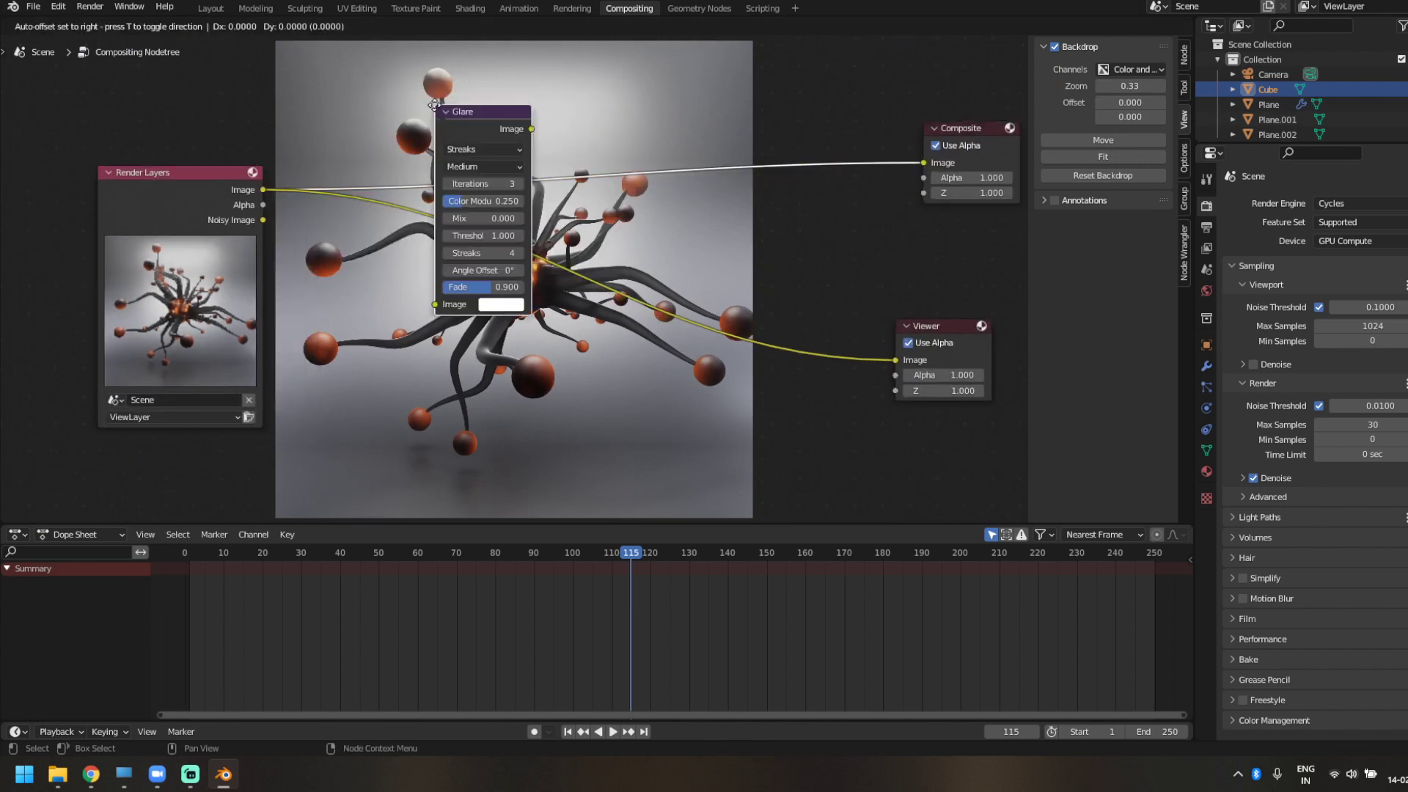
left_click(455, 126)
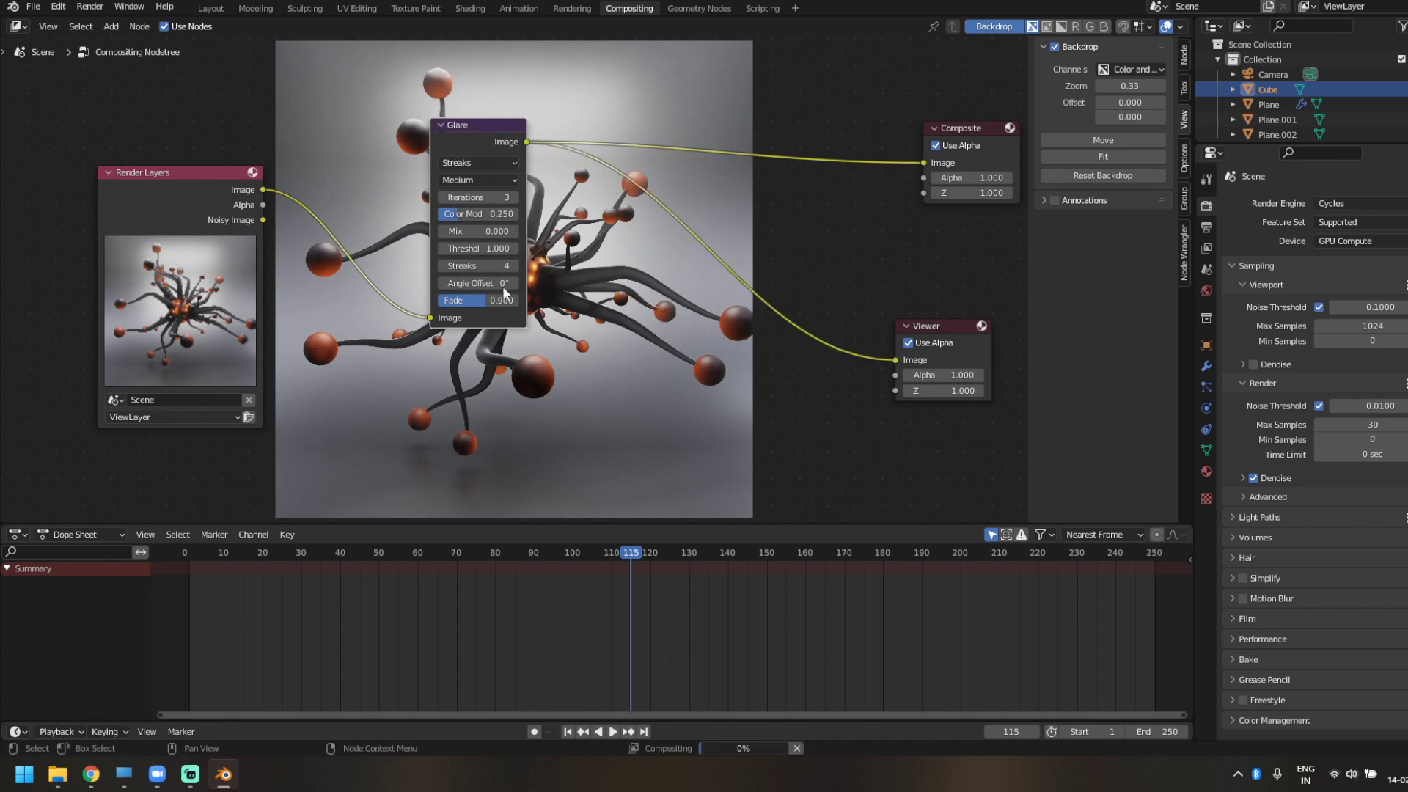
- Set the Glare node's type to Fog Glow and its quality to High
scroll(587, 234, "up", 3)
middle_click_drag(589, 223, 526, 406)
scroll(438, 403, "up", 3)
left_click(394, 327)
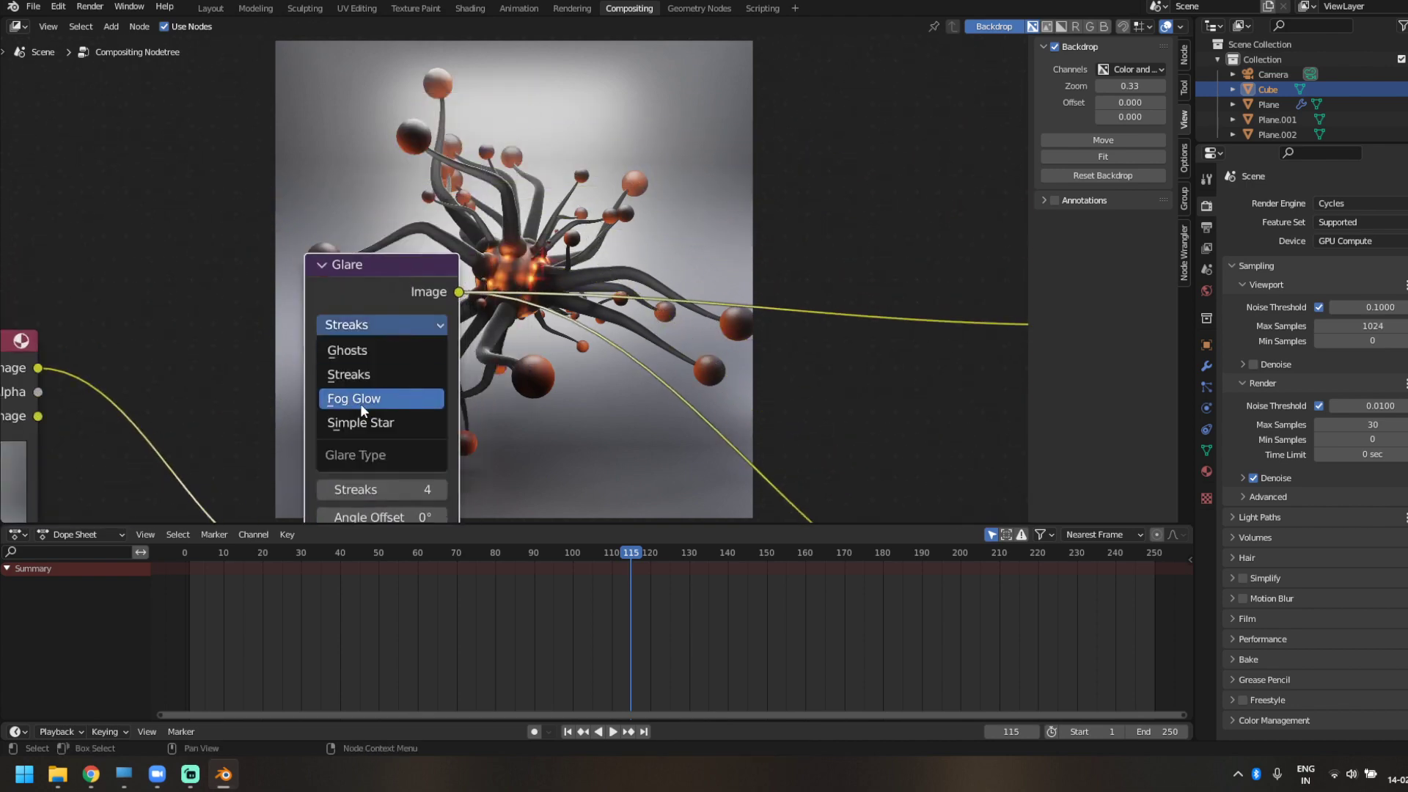
left_click(359, 402)
left_click(349, 352)
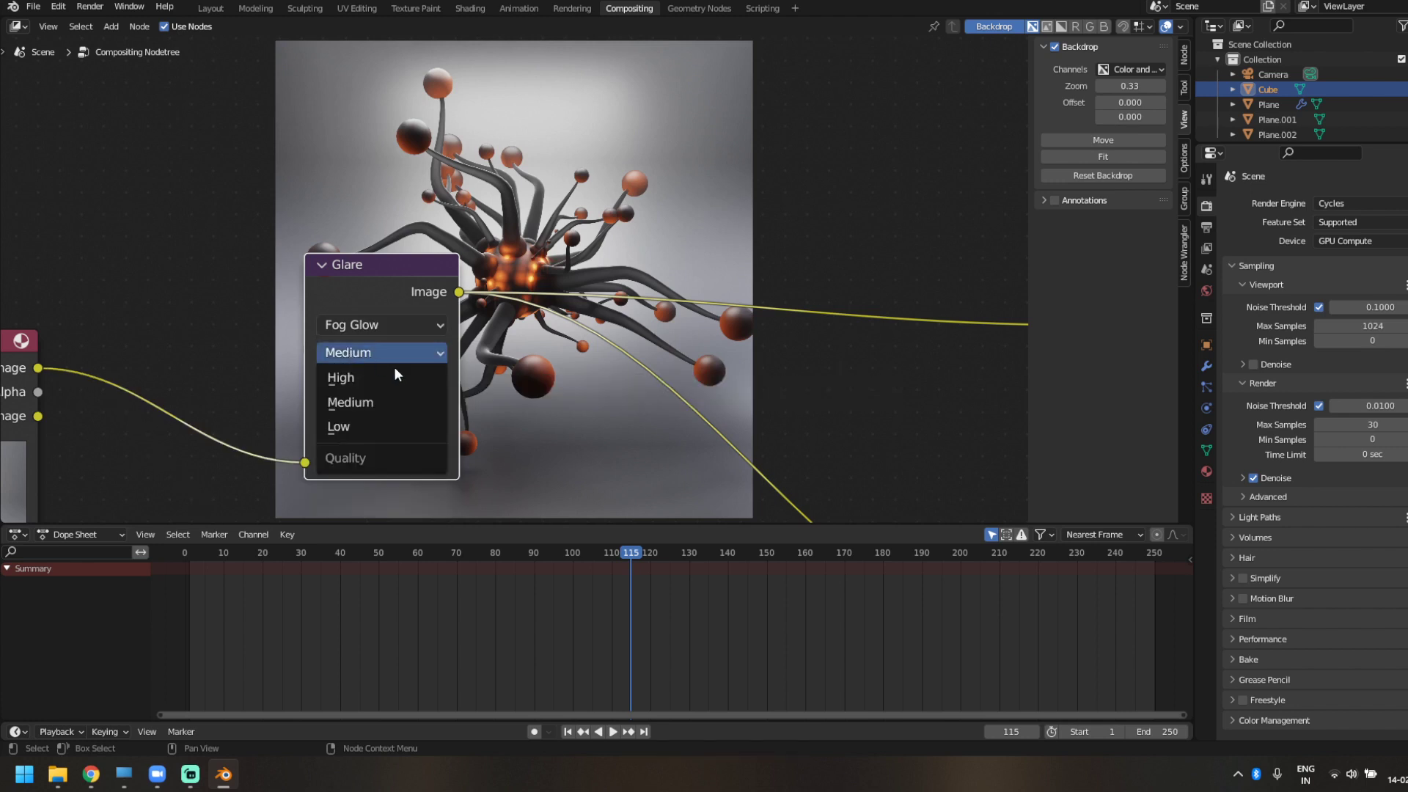
left_click(355, 382)
- Set the Glare node's size to 9 and its mix to 0.1
scroll(420, 423, "up", 1)
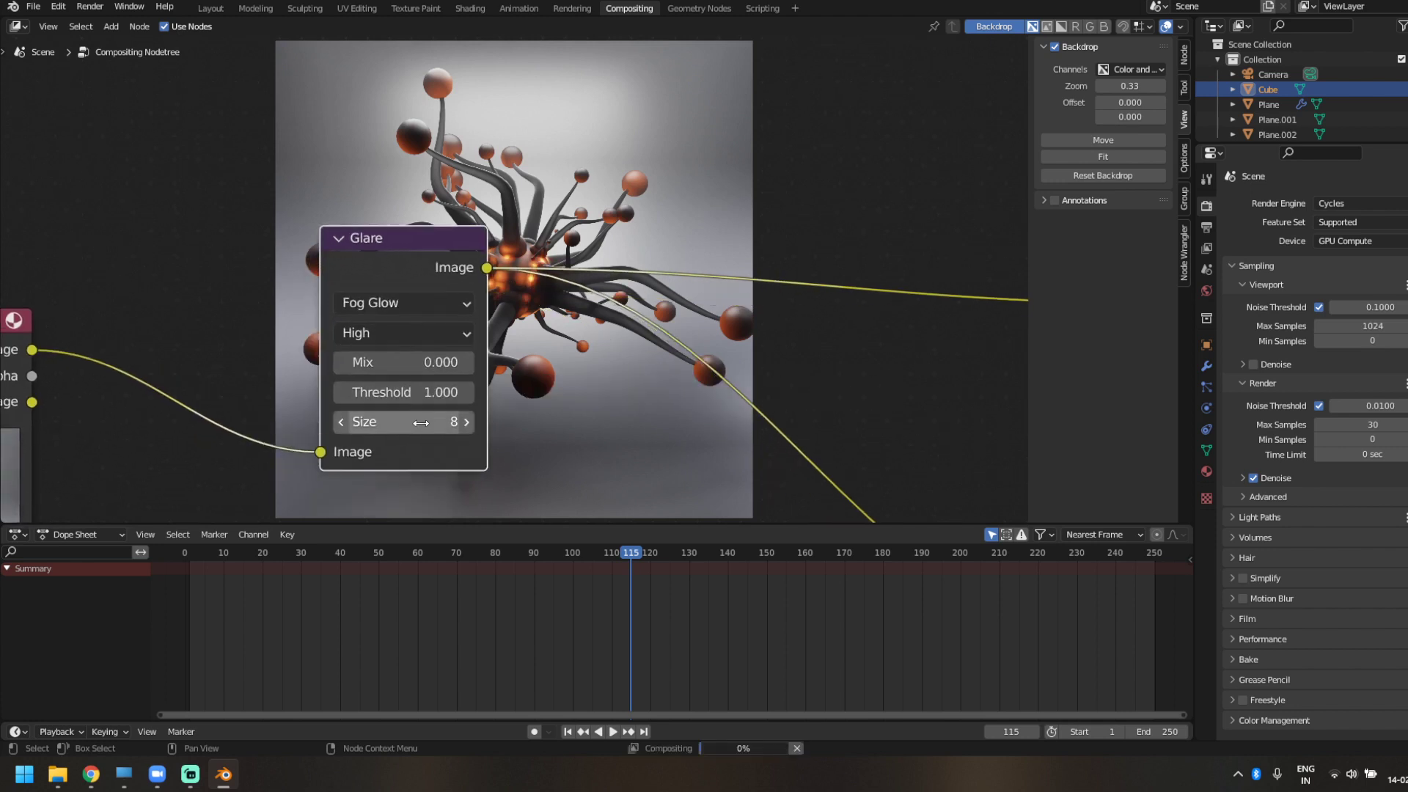
left_click(469, 422)
left_click(438, 362)
type("0.1")
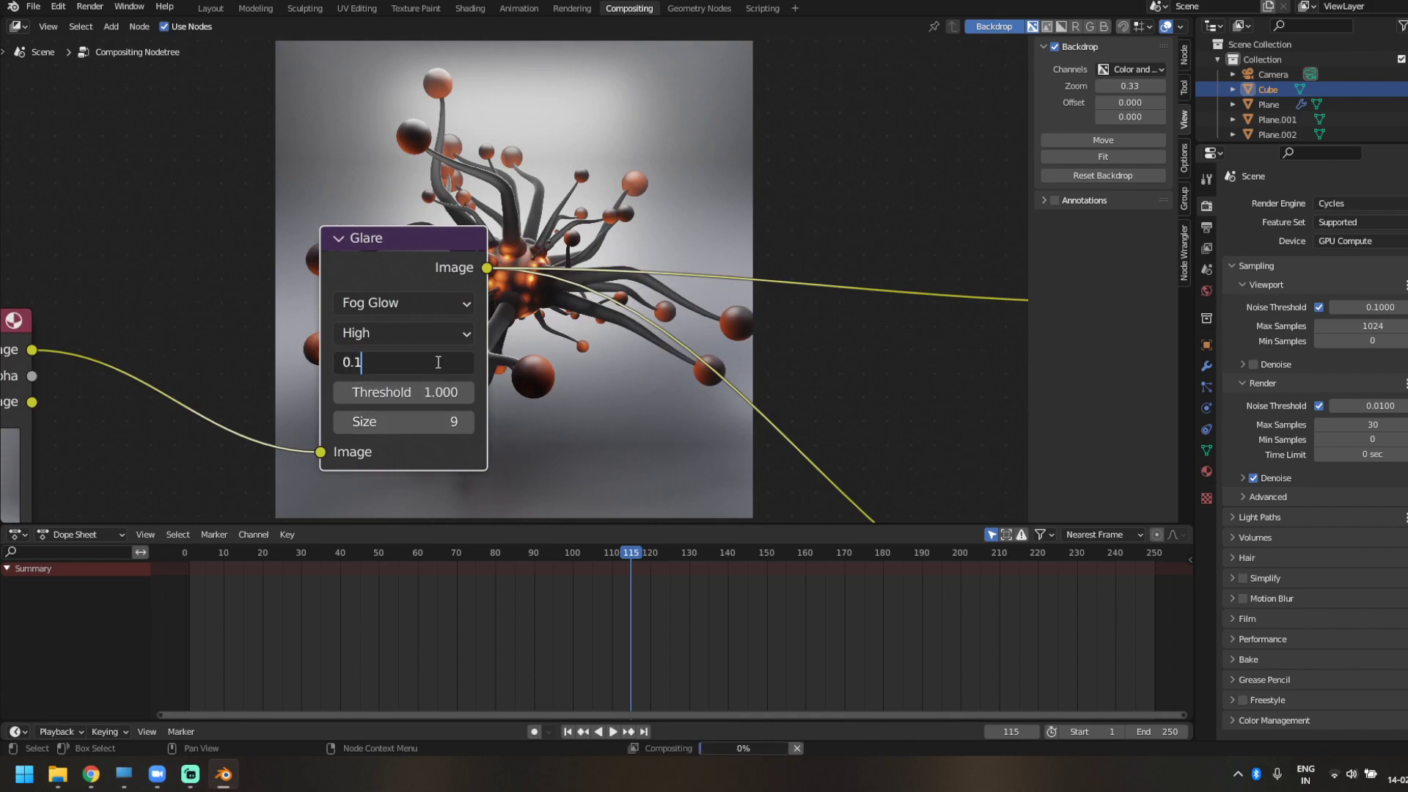
key("Return")
scroll(564, 341, "down", 3)
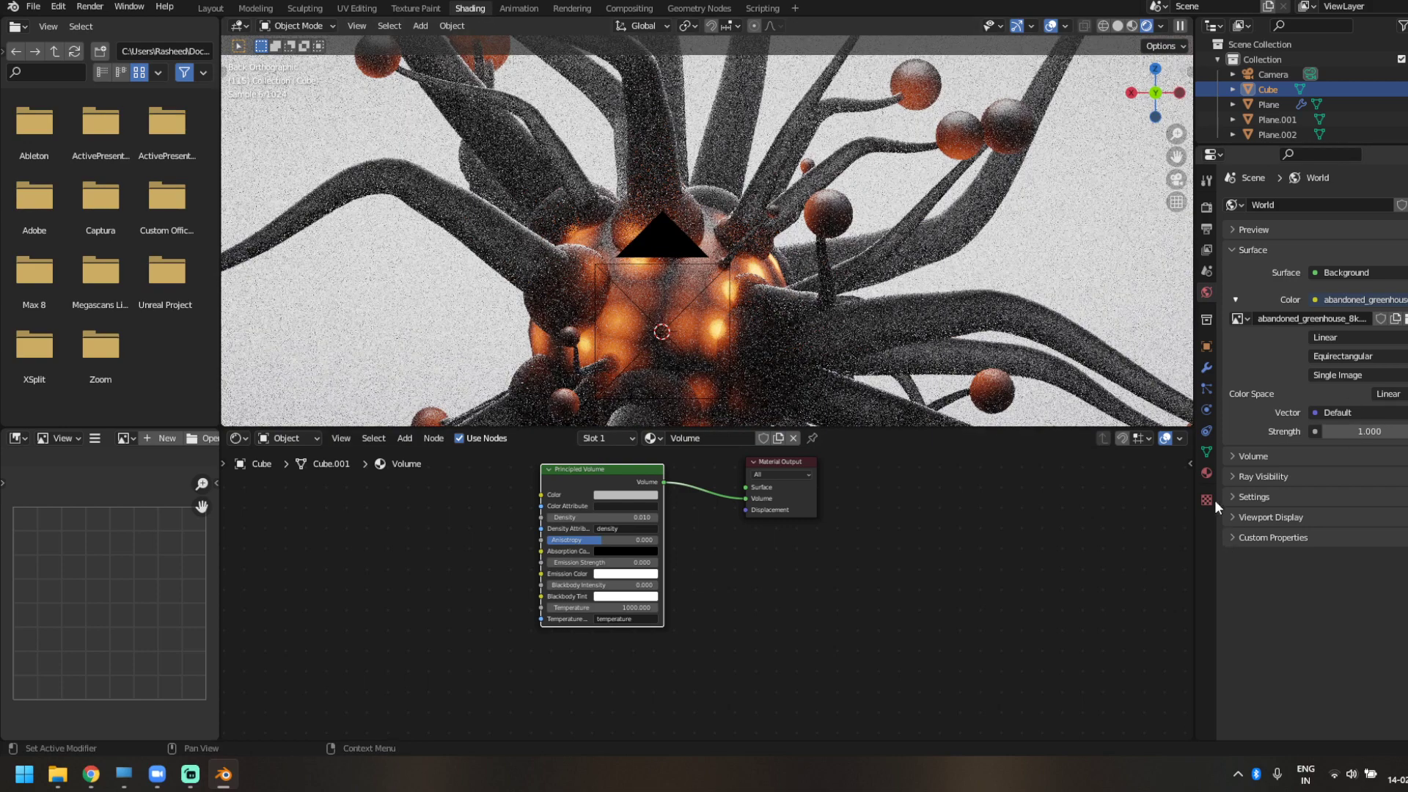
- In the Shading workspace, add a material slot to the tentacle object and assign the existing Body material to it
left_click(1207, 473)
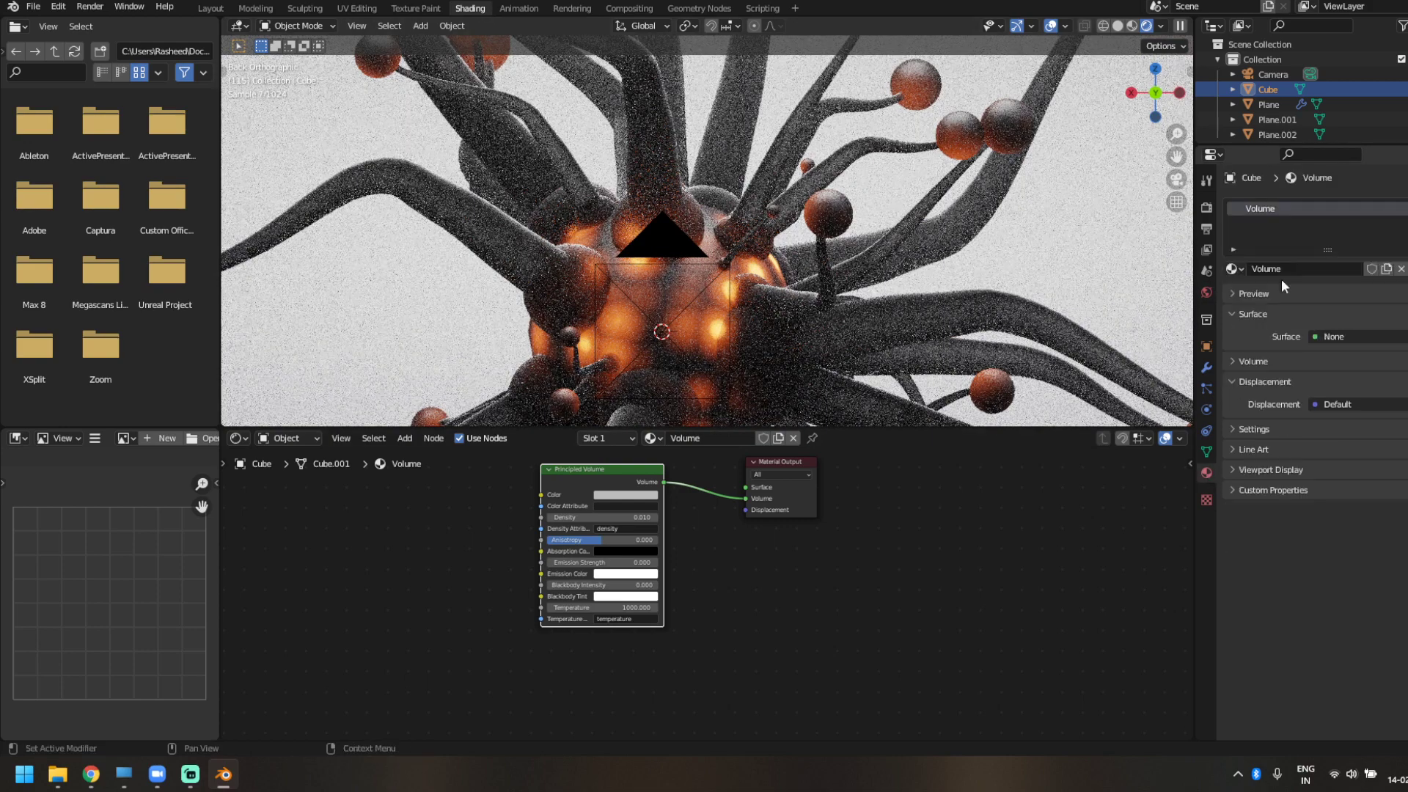
left_click(858, 283)
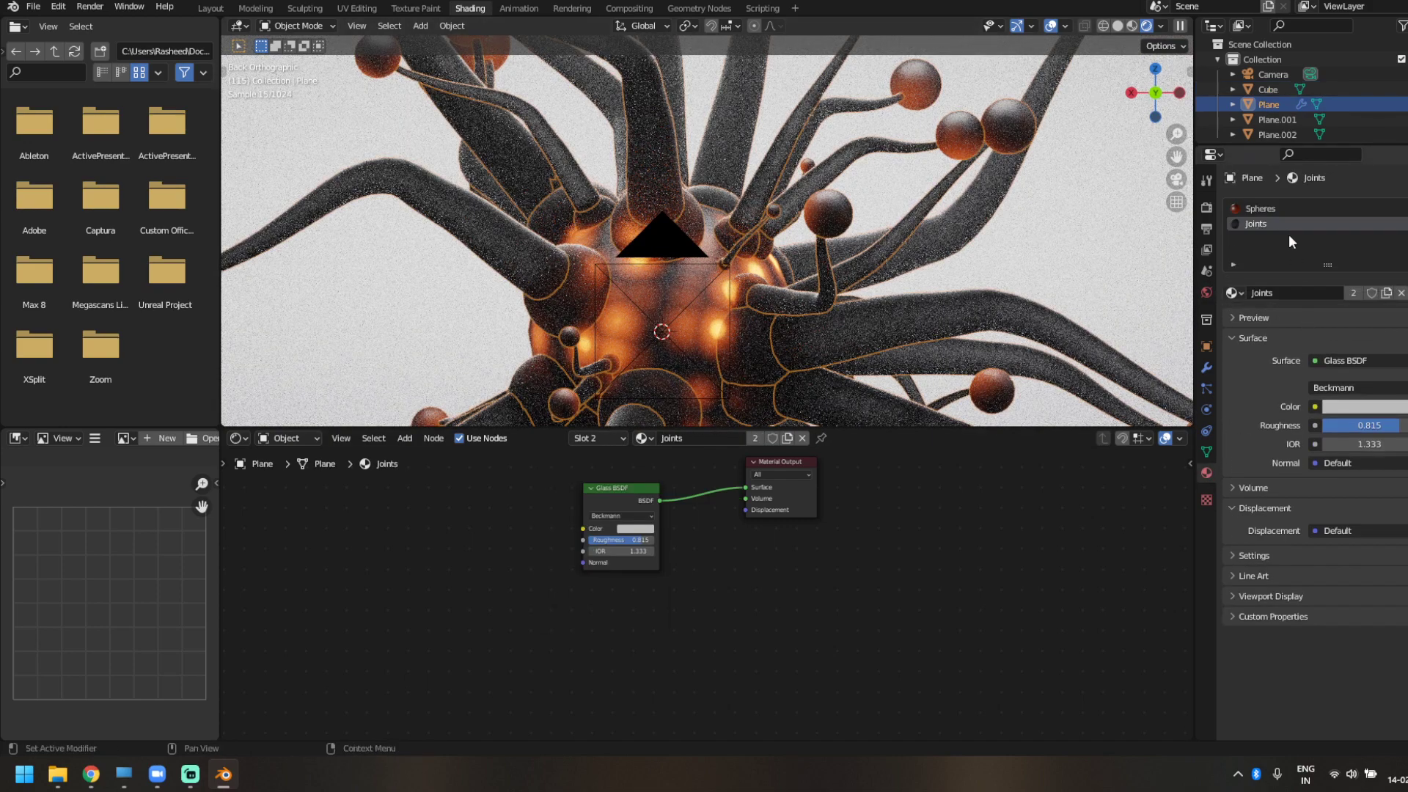
left_click(1404, 209)
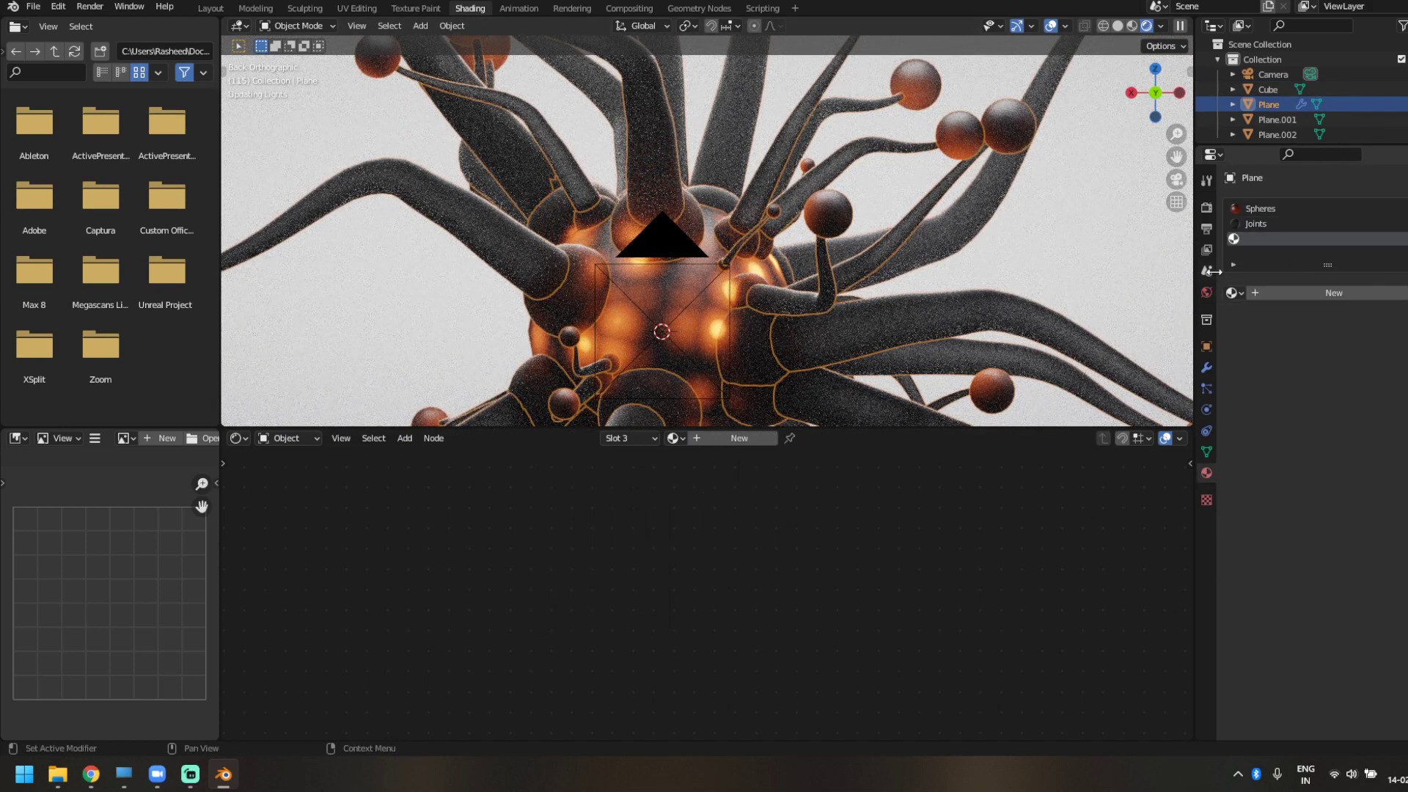
left_click(1234, 293)
left_click(1257, 330)
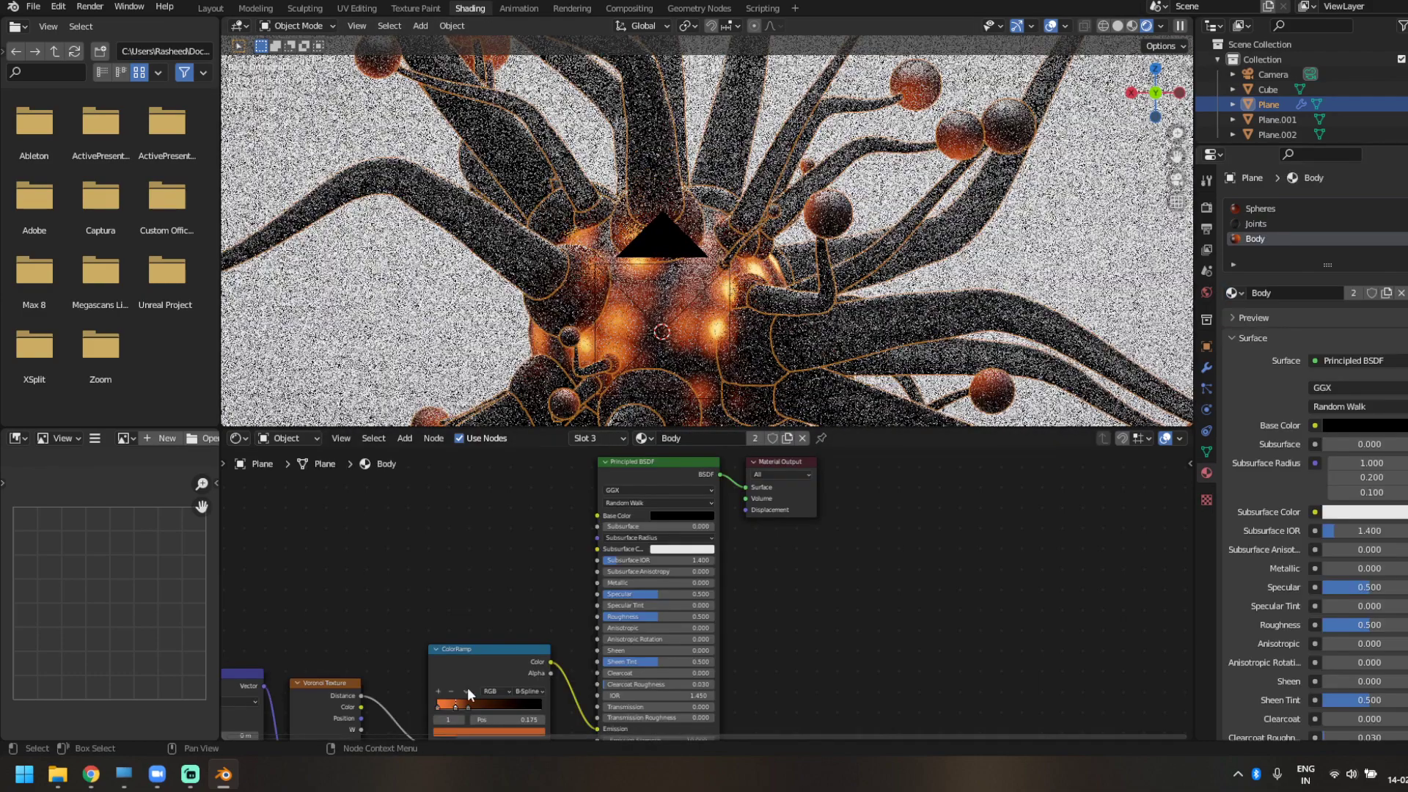
- In the Body material's color ramp, use Ease interpolation with the black stop at about 0.7 and the middle orange stop at 0.284
middle_click_drag(427, 717, 622, 568)
scroll(622, 568, "up", 8)
left_click(622, 528)
left_click_drag(633, 528, 695, 522)
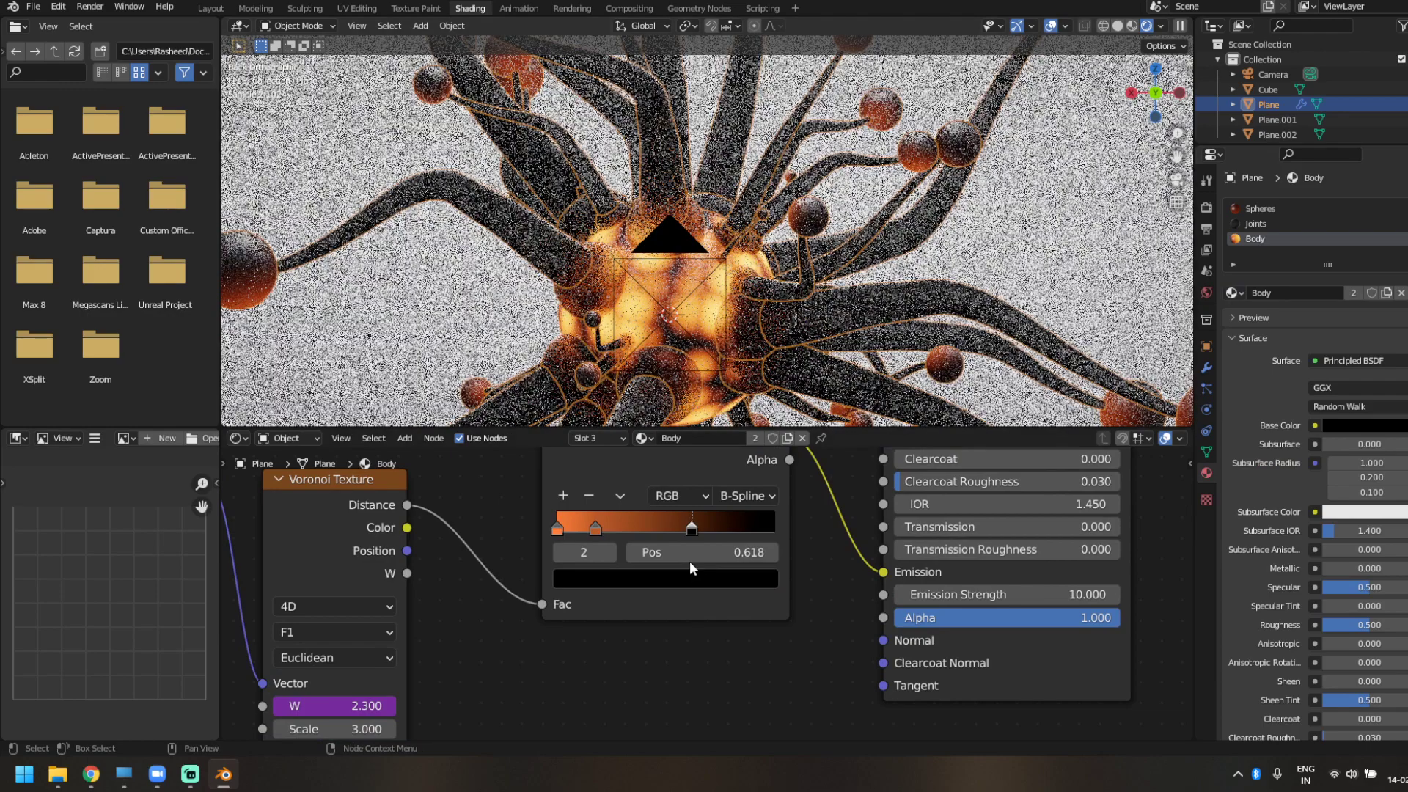
left_click(596, 528)
left_click(739, 496)
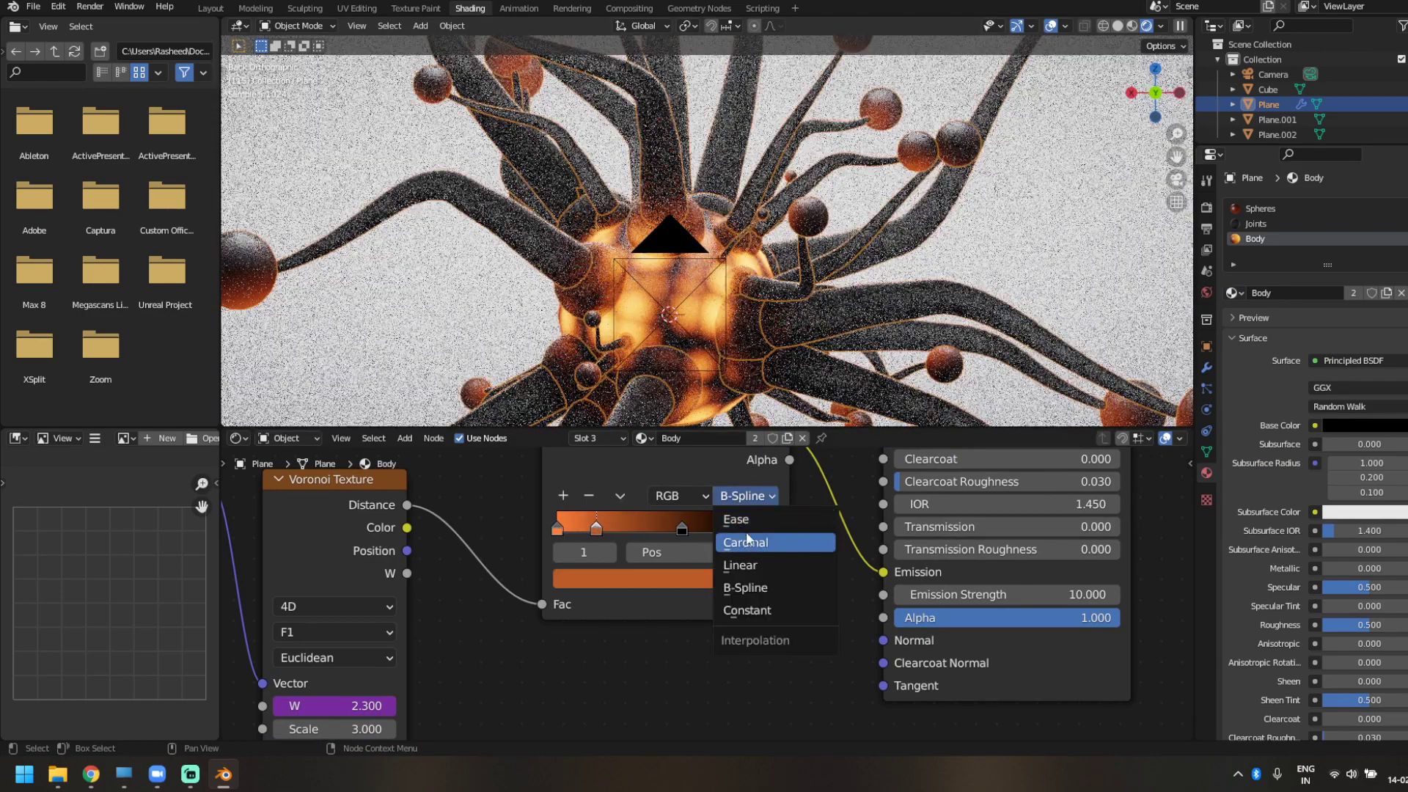
left_click(755, 519)
left_click_drag(683, 528, 718, 528)
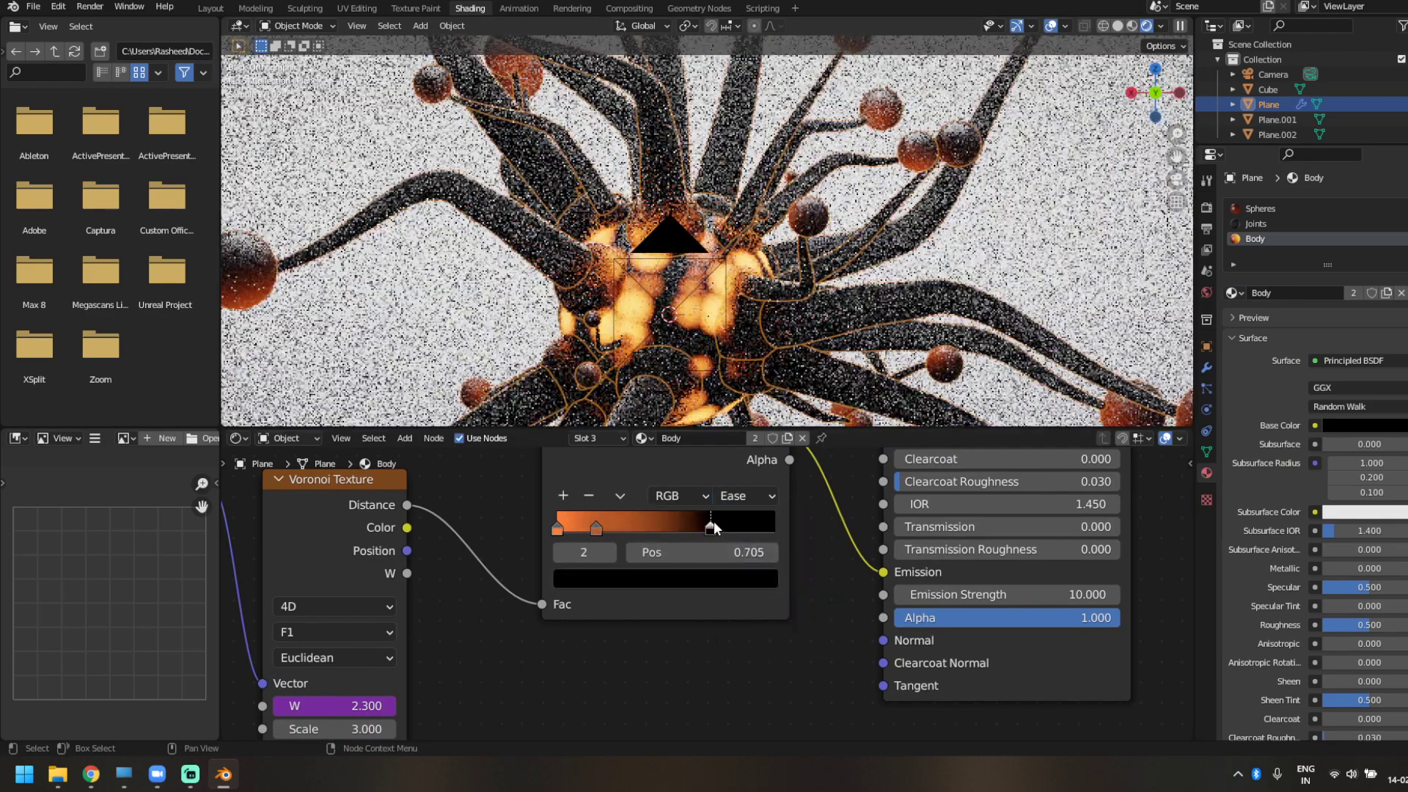
left_click(597, 526)
left_click_drag(597, 527, 619, 527)
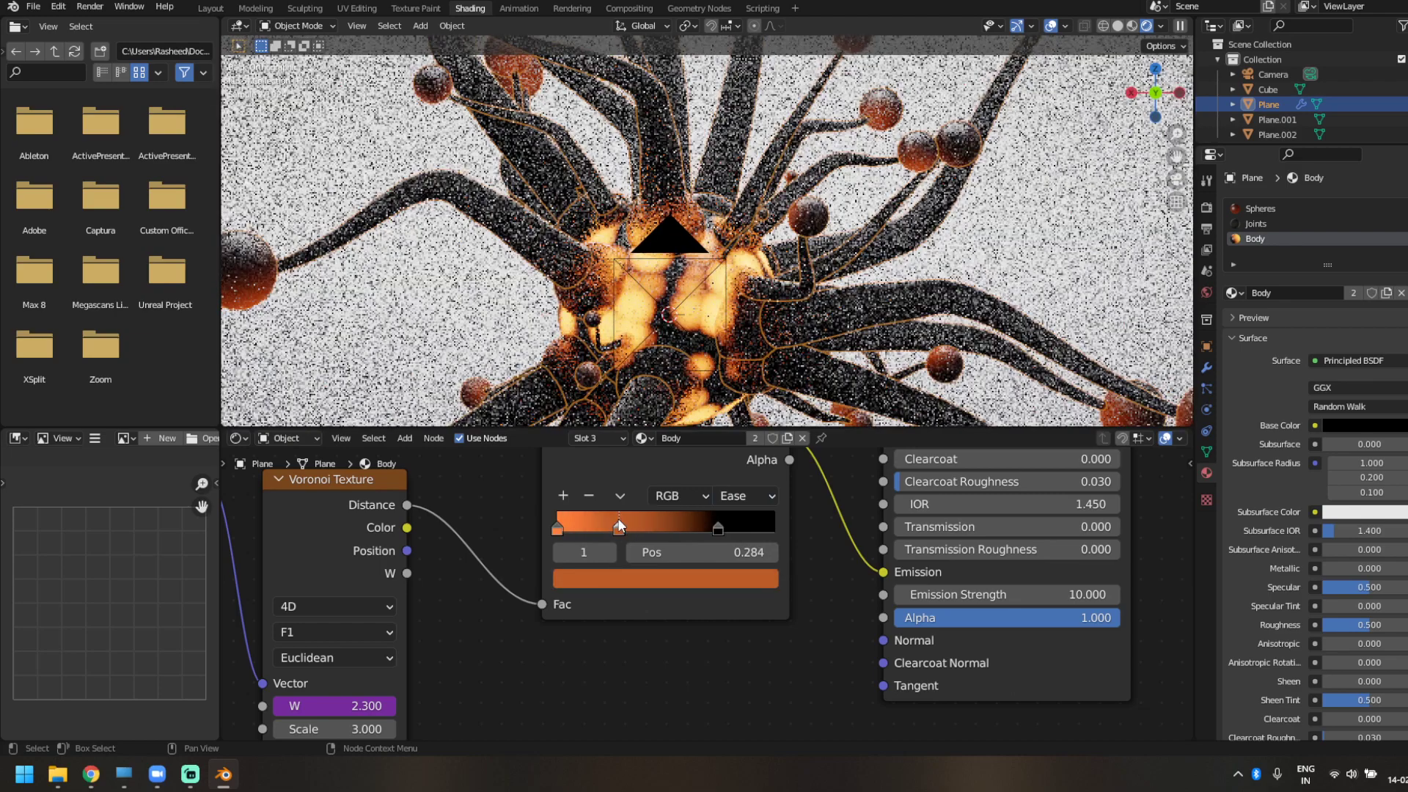
scroll(725, 262, "down", 2)
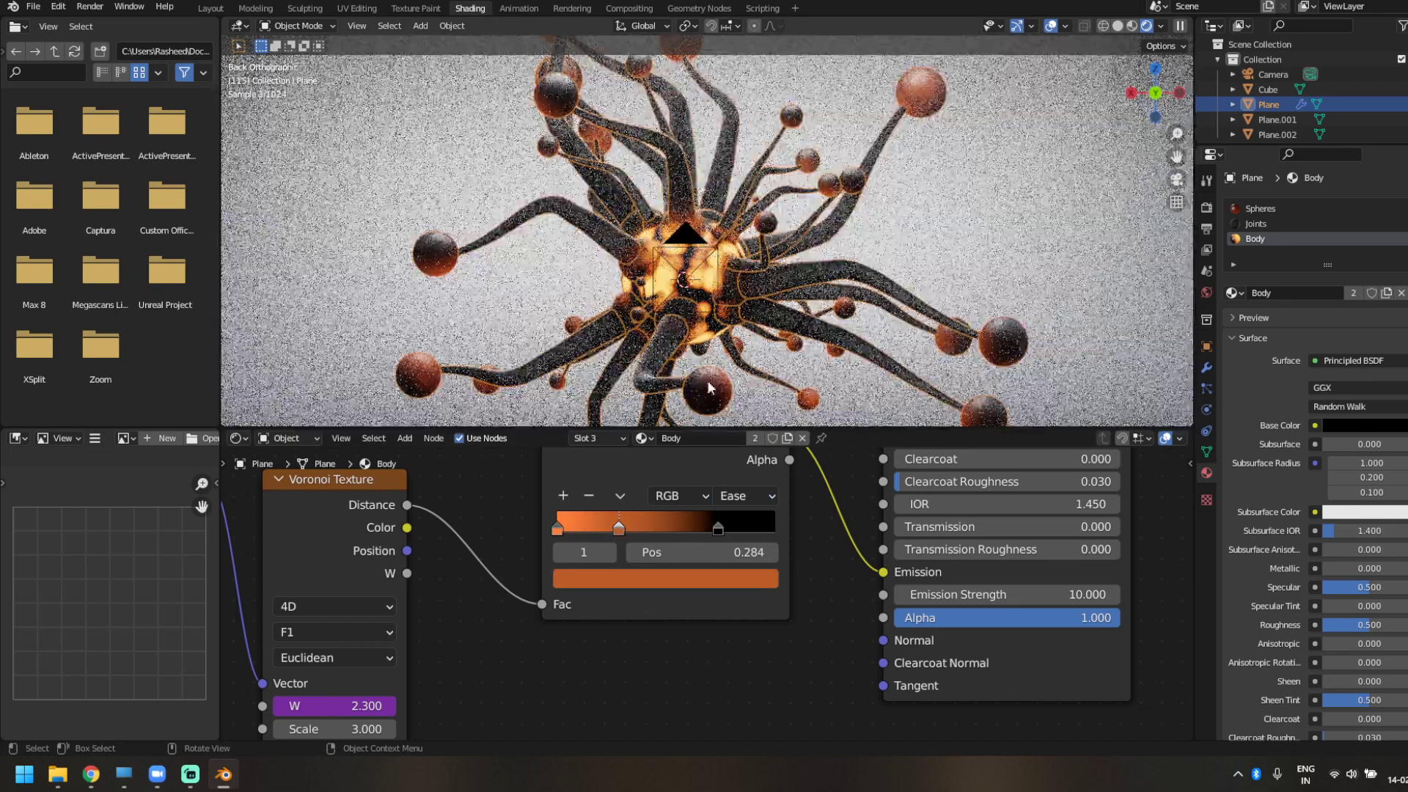
- Add another slot with the Spheres material and move its color ramp's black stop well towards the far end
scroll(707, 579, "down", 2)
left_click(1405, 208)
left_click(1235, 292)
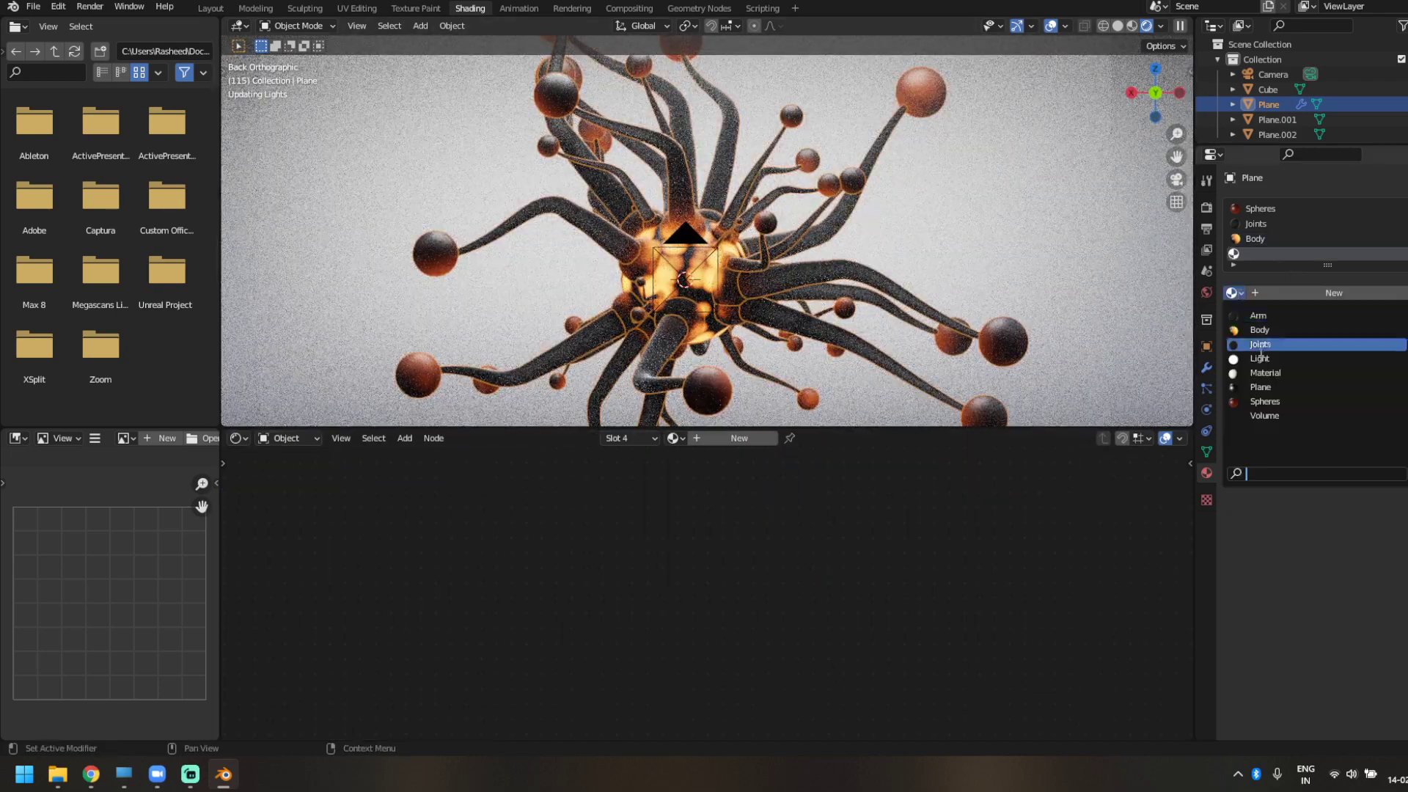
left_click(1264, 403)
scroll(624, 601, "up", 1)
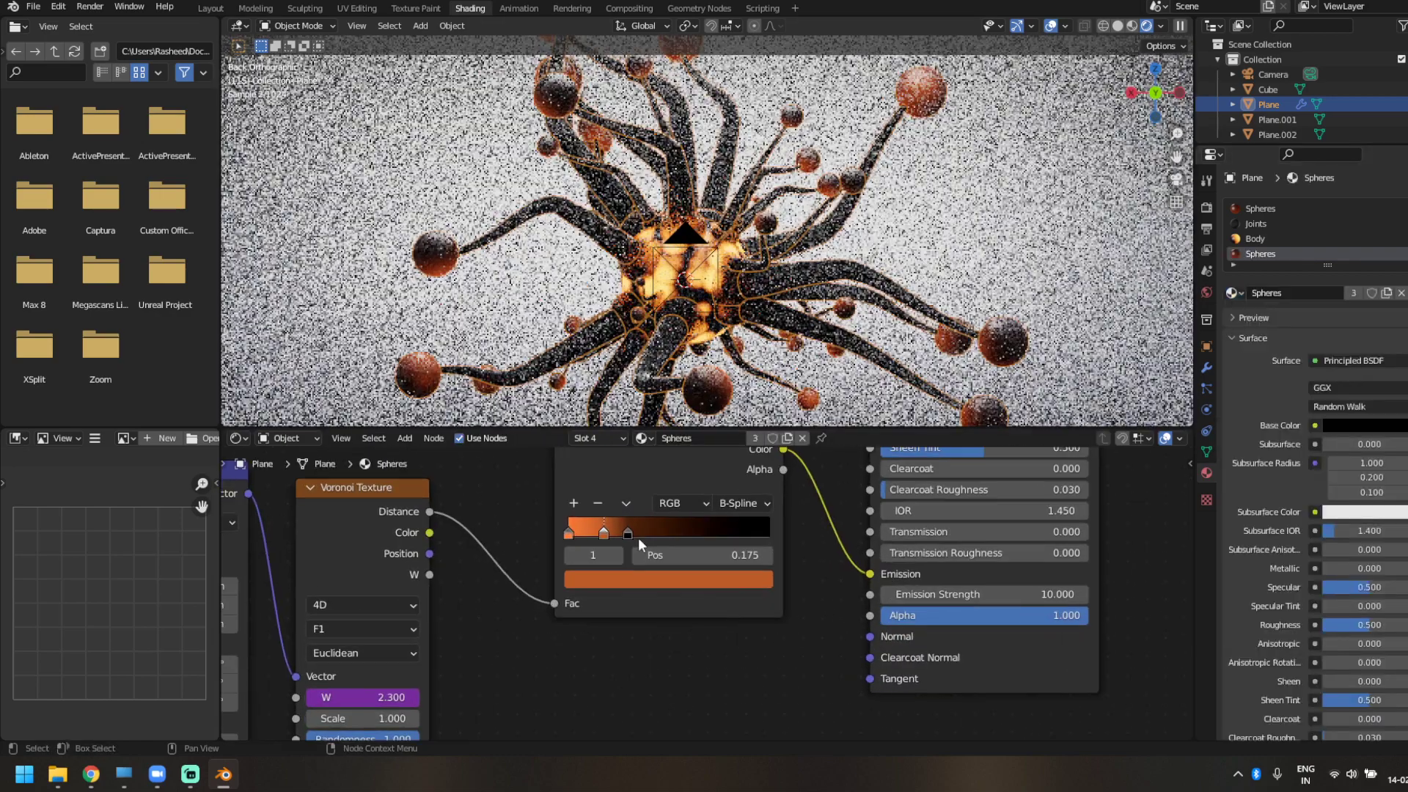
left_click_drag(628, 531, 712, 531)
- Darken the backdrop plane's base color to a value of about 0.02 and look through the camera
left_click(952, 252)
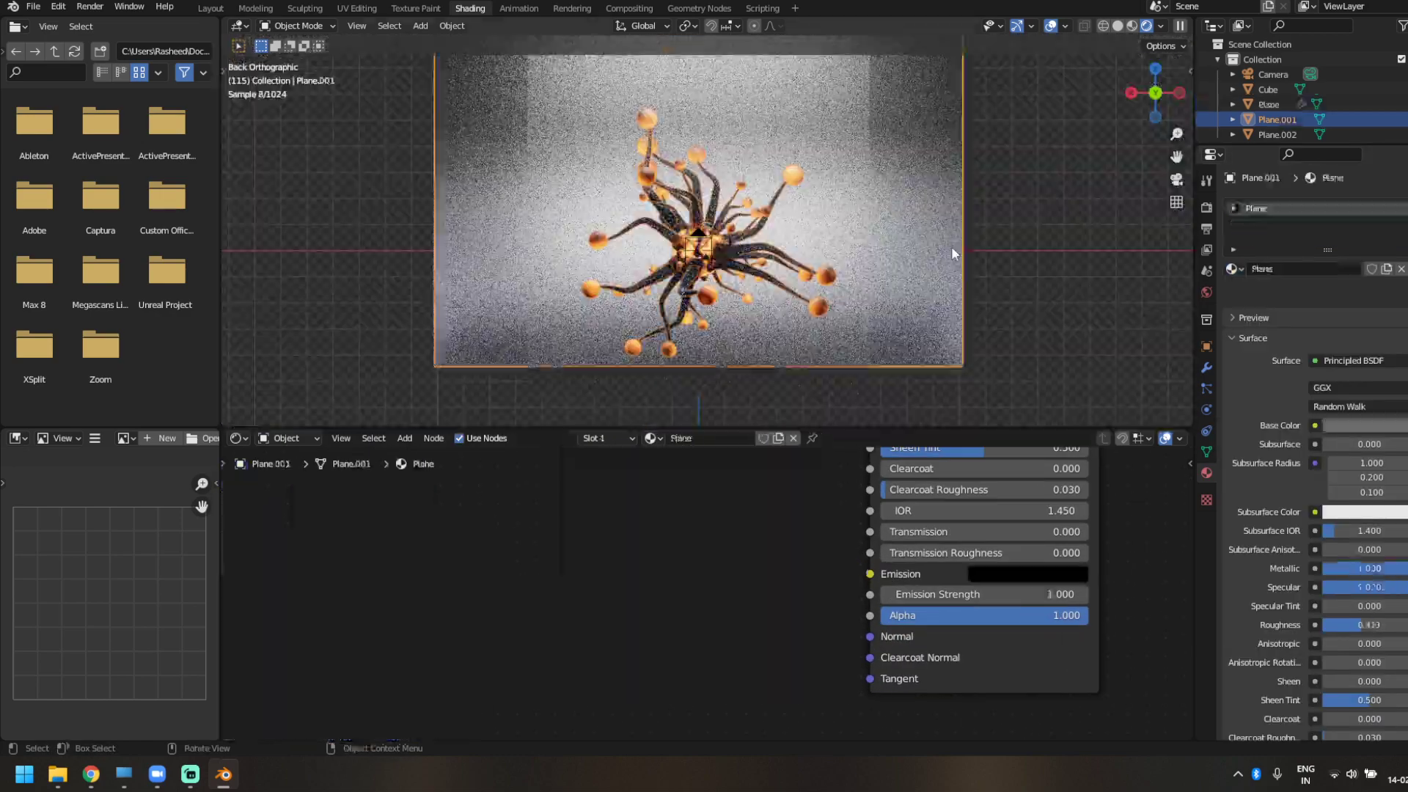
left_click(1369, 402)
left_click_drag(1403, 267, 1403, 283)
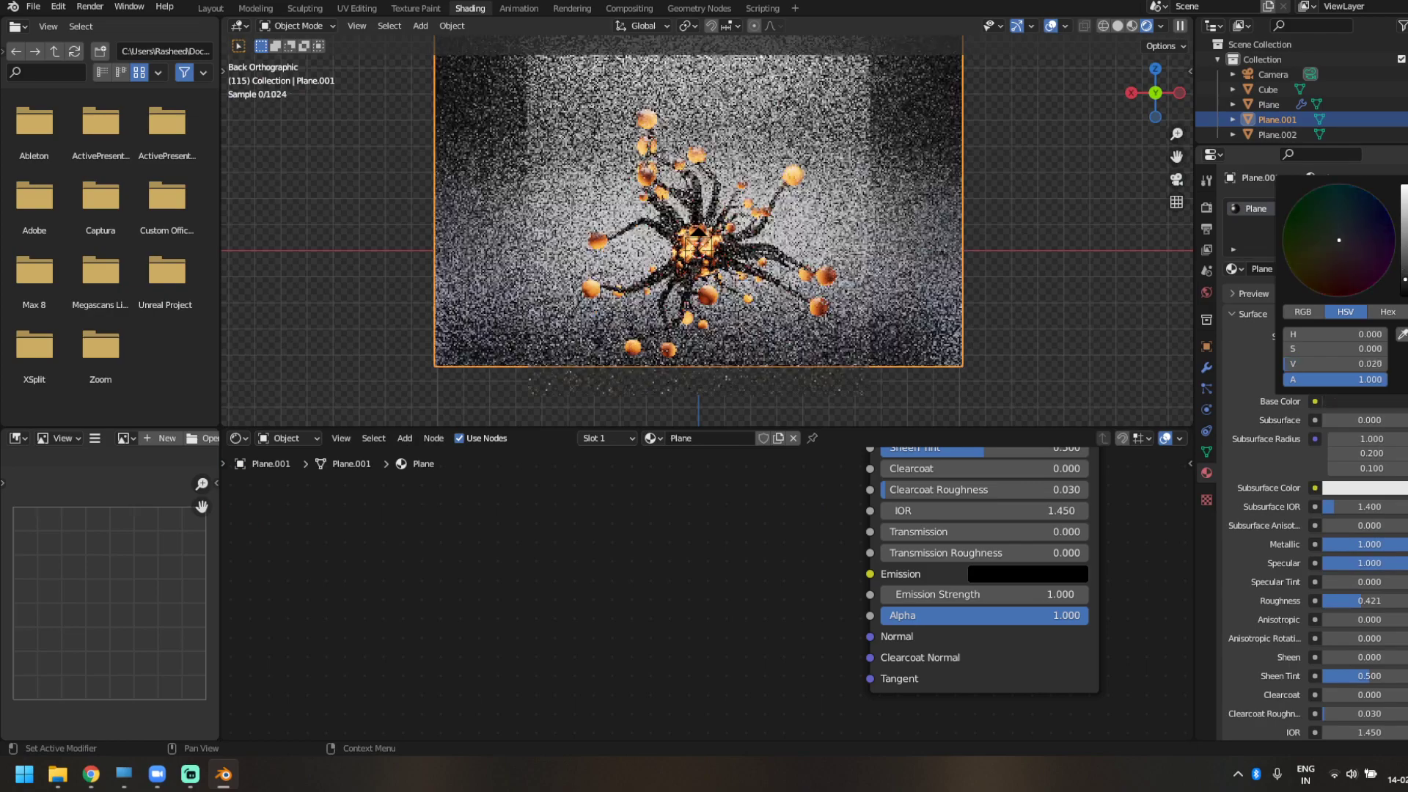
left_click(1011, 359)
scroll(993, 372, "up", 4)
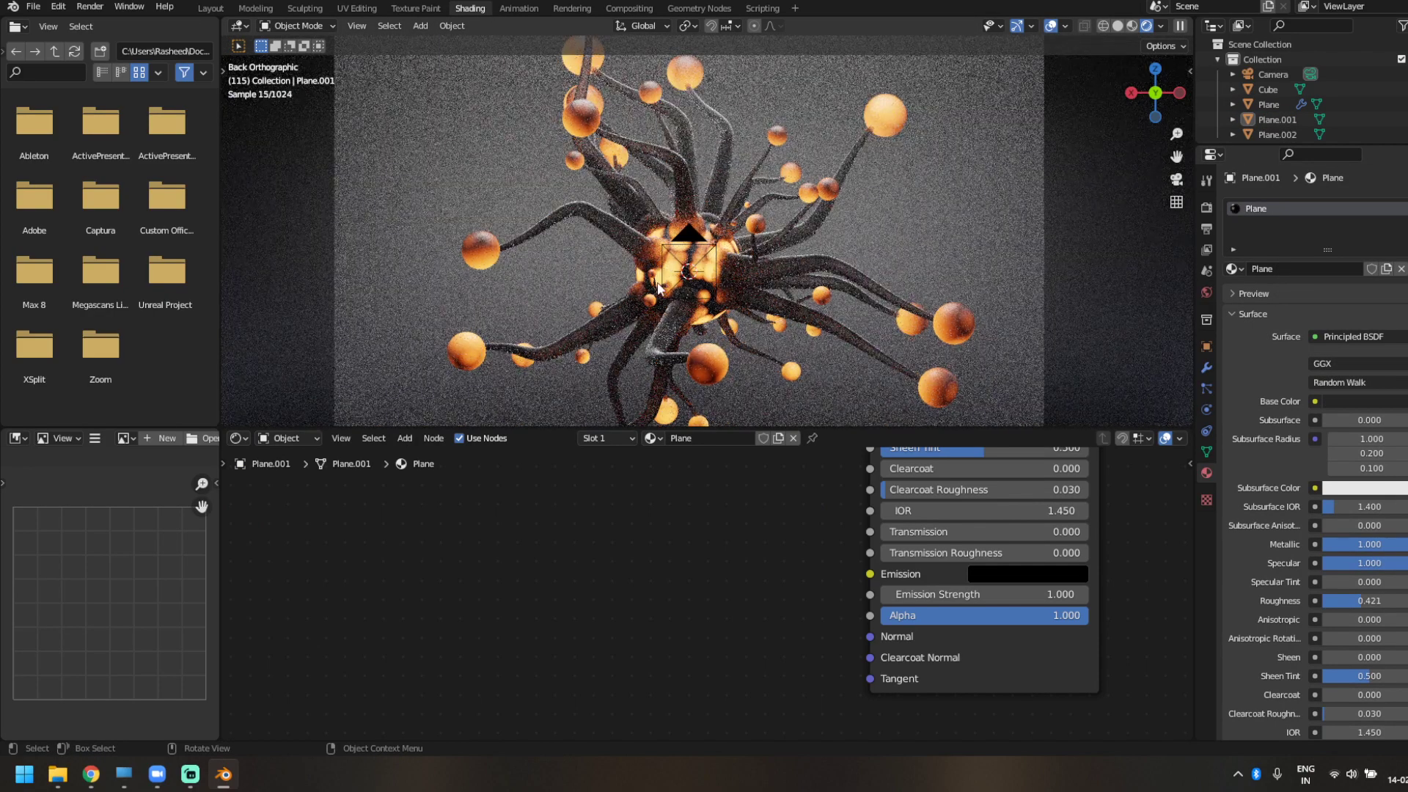
key("KP_0")
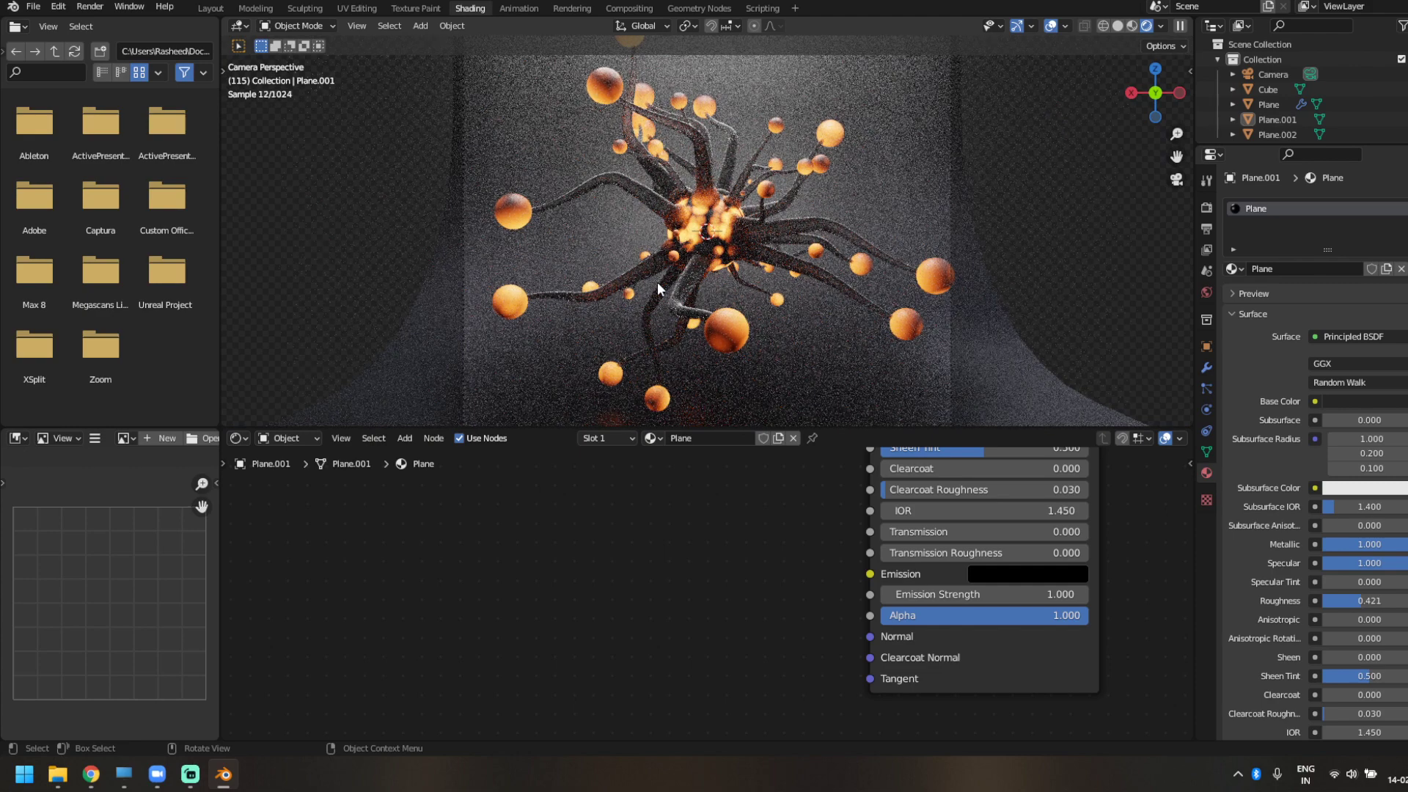
- In the Compositing workspace, insert a Lens Distortion node between the Glare node and the Composite and Viewer nodes
left_click(632, 8)
scroll(525, 388, "up", 1)
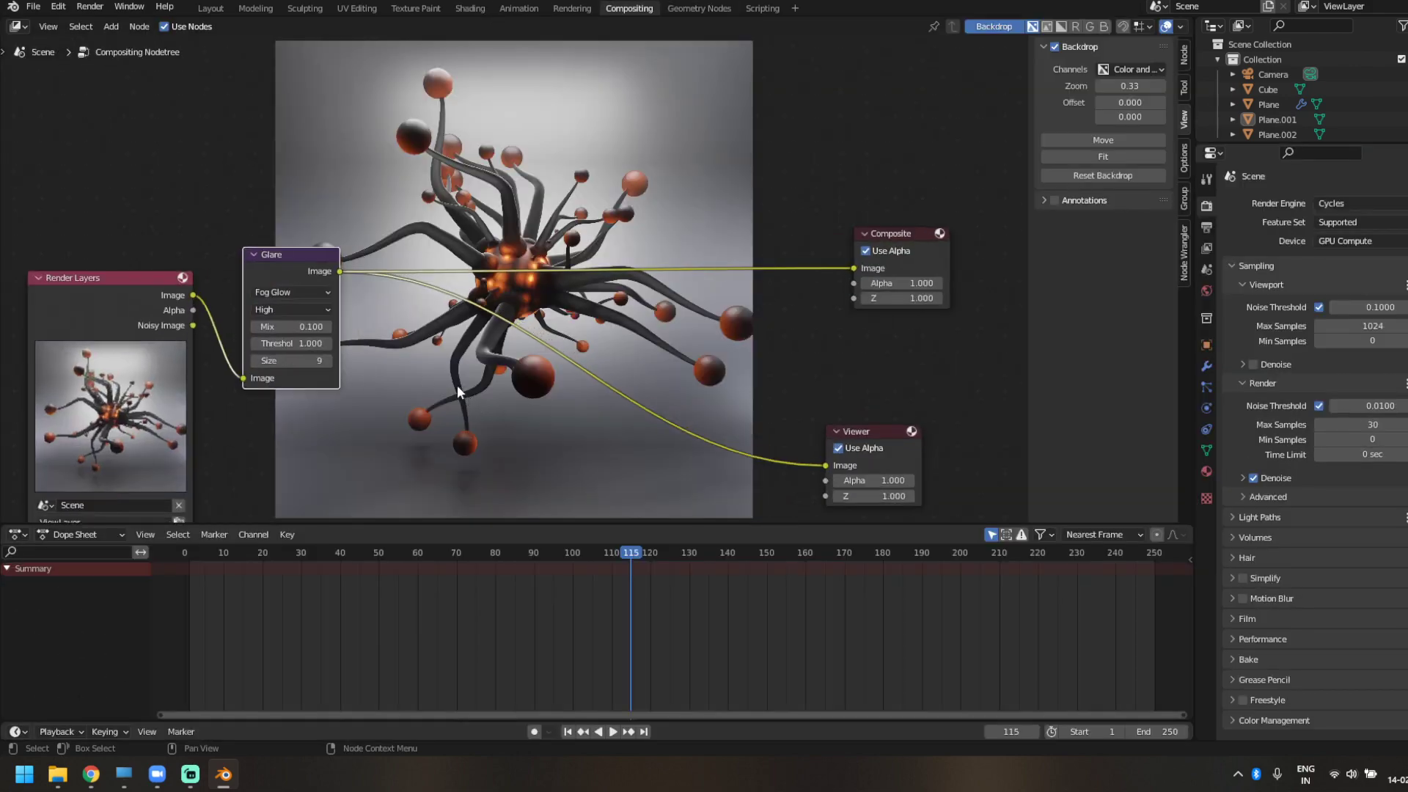
left_click_drag(296, 271, 306, 282)
middle_click_drag(495, 350, 526, 351)
key("shift+a")
left_click(539, 200)
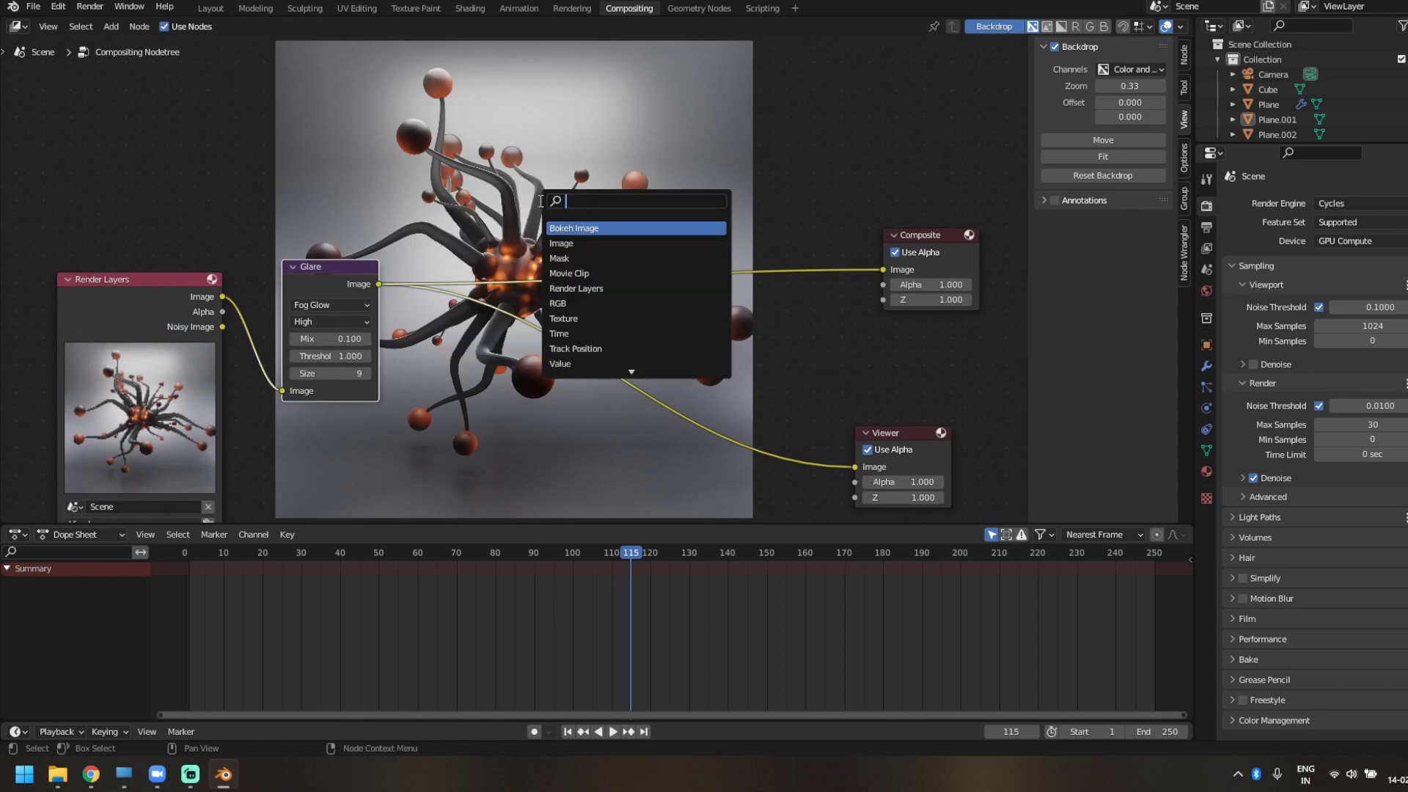
type("lens")
key("Return")
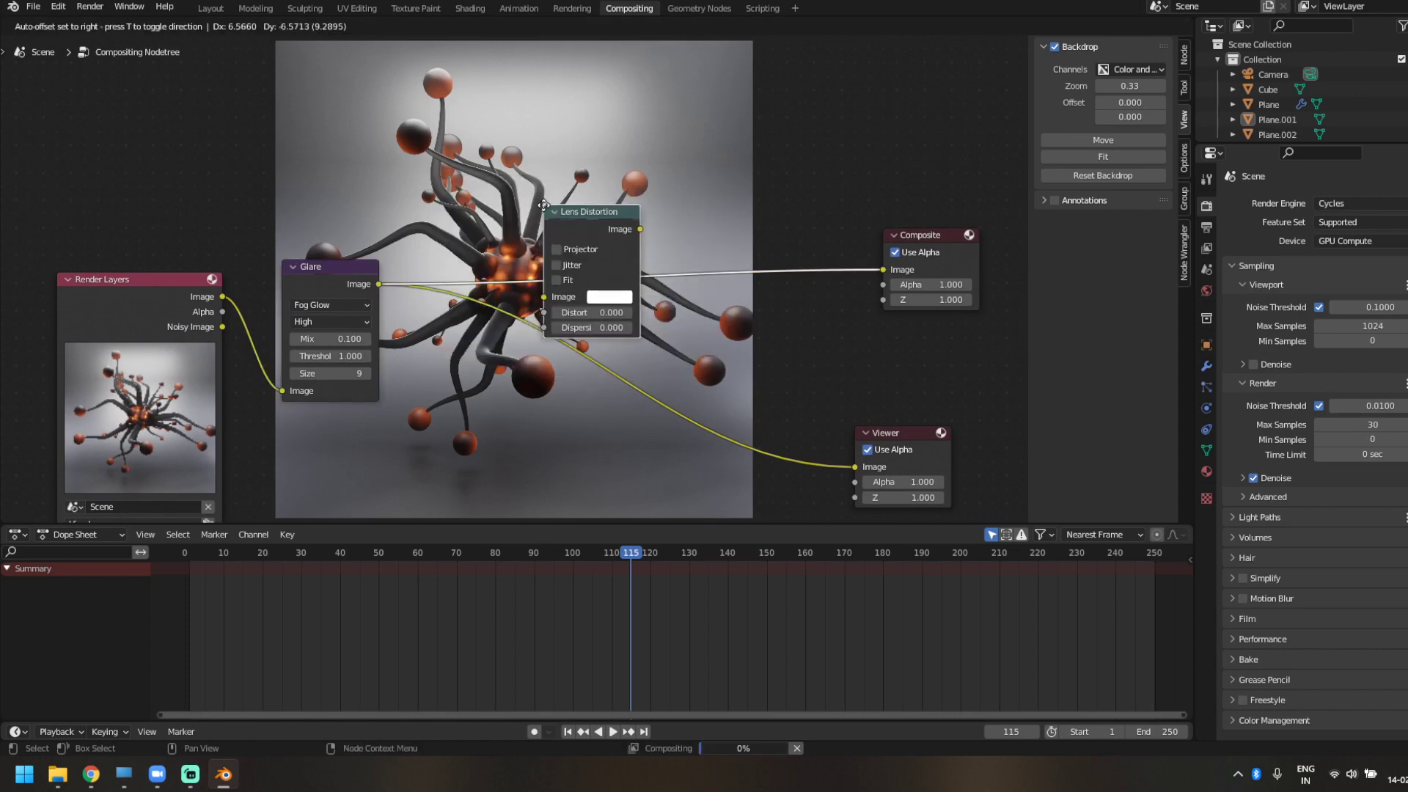
left_click(543, 205)
scroll(636, 440, "up", 2)
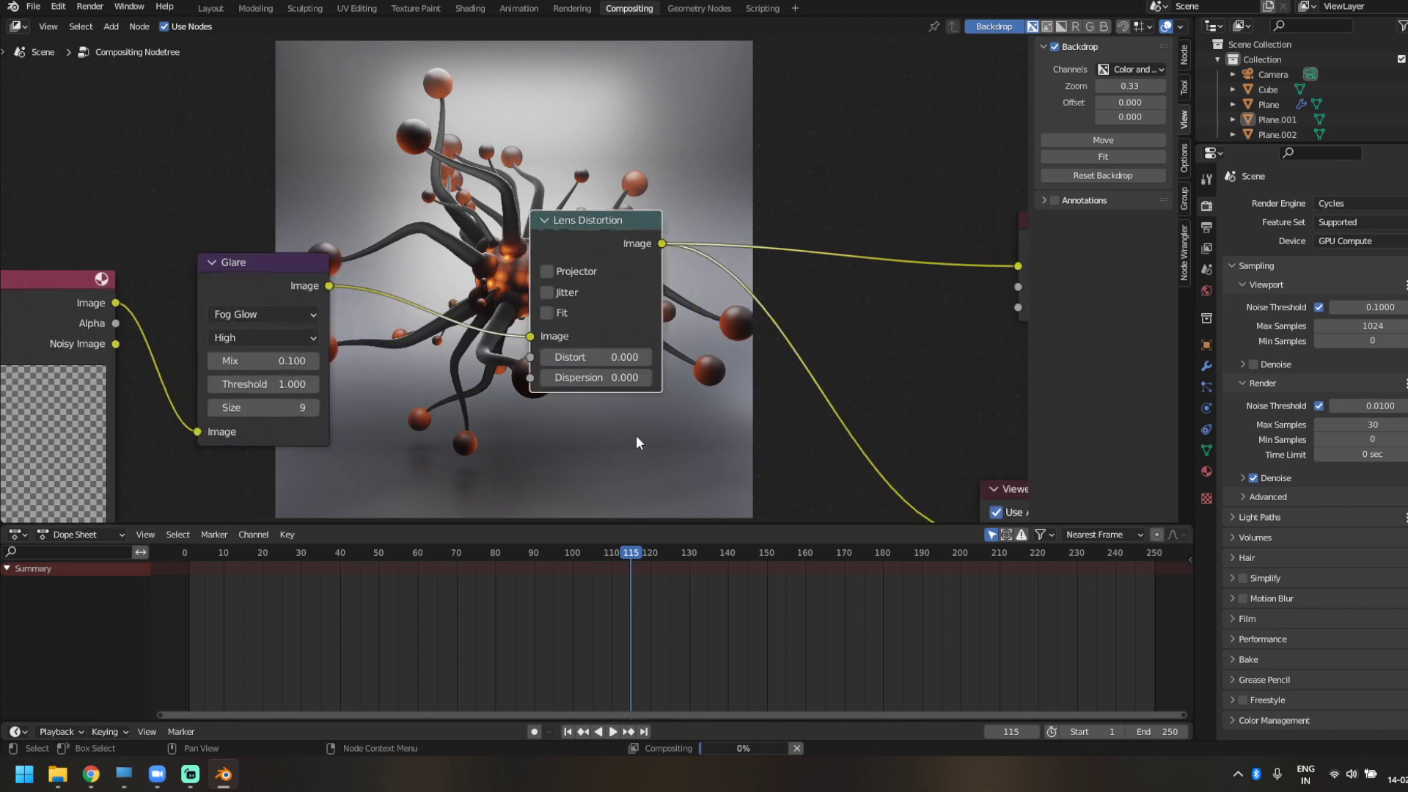
- Enable Fit on the Lens Distortion node and set its dispersion to 0.1
left_click(562, 313)
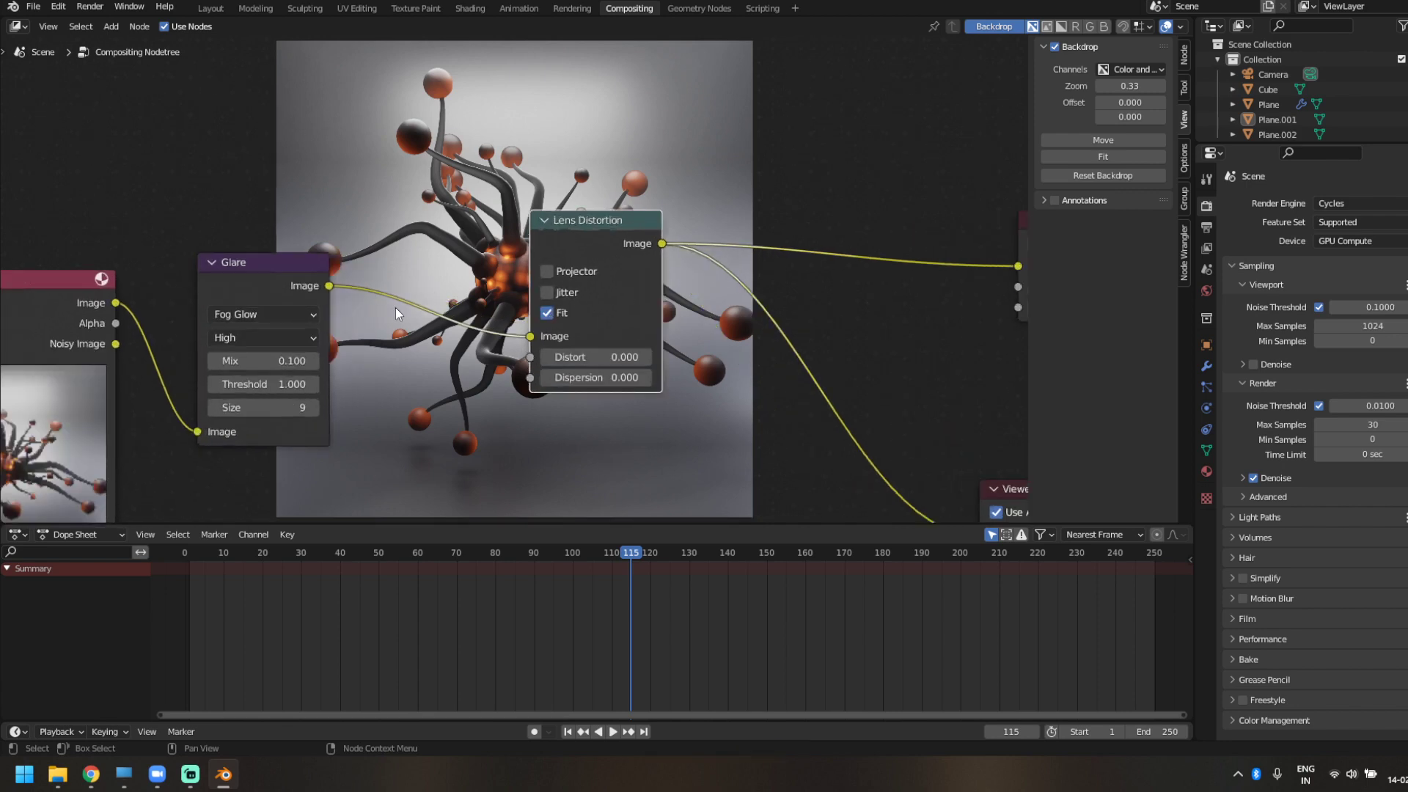
scroll(544, 400, "up", 2)
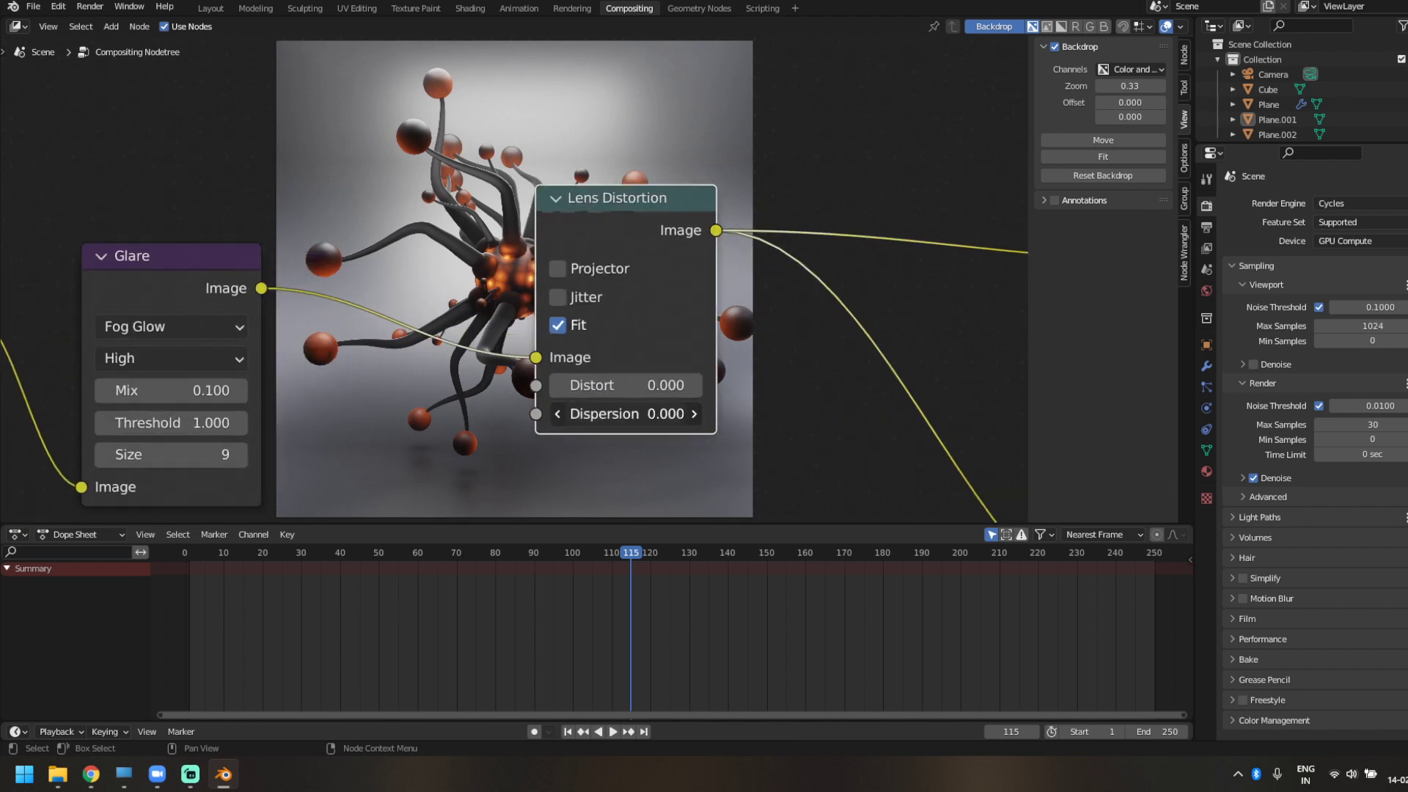
double_click(646, 414)
type("0.1")
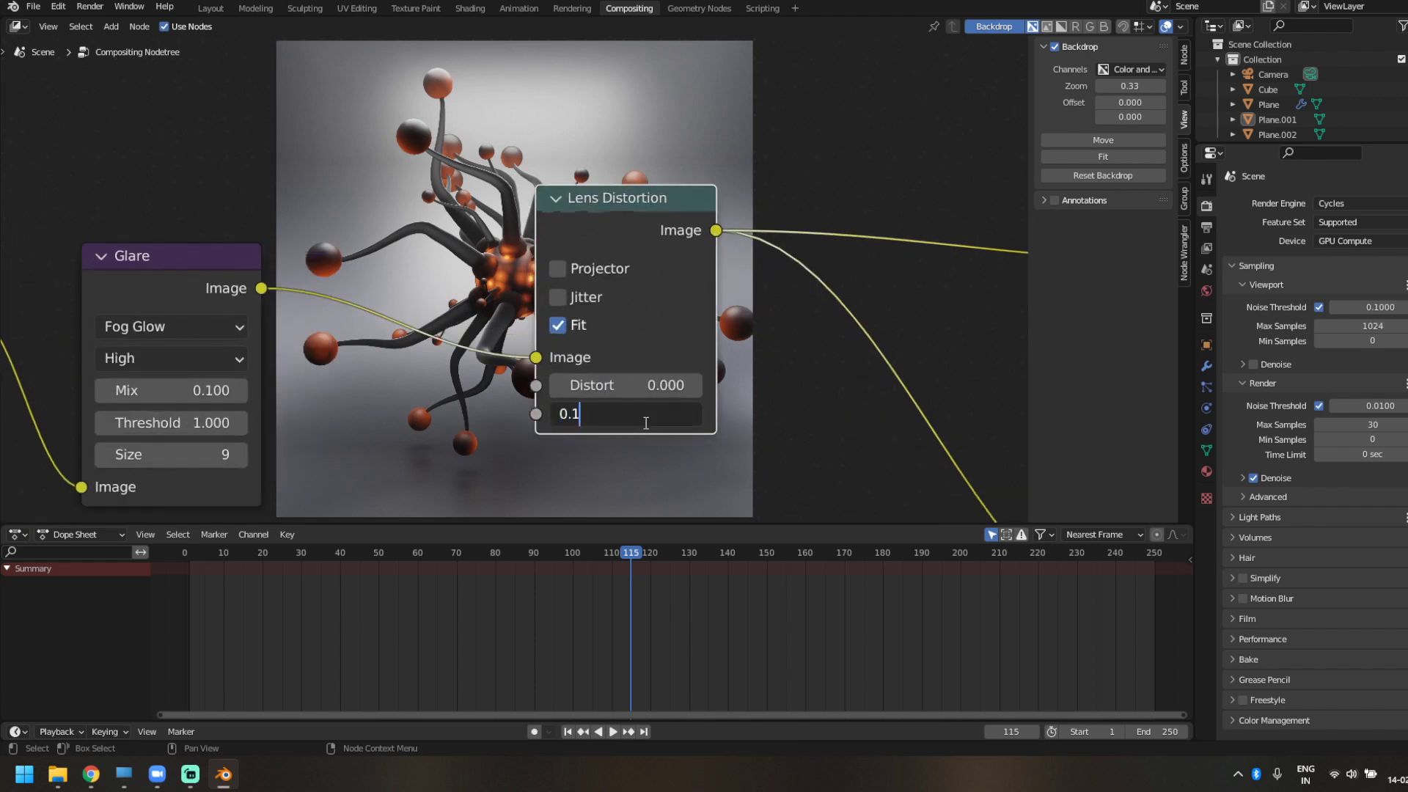
key("Return")
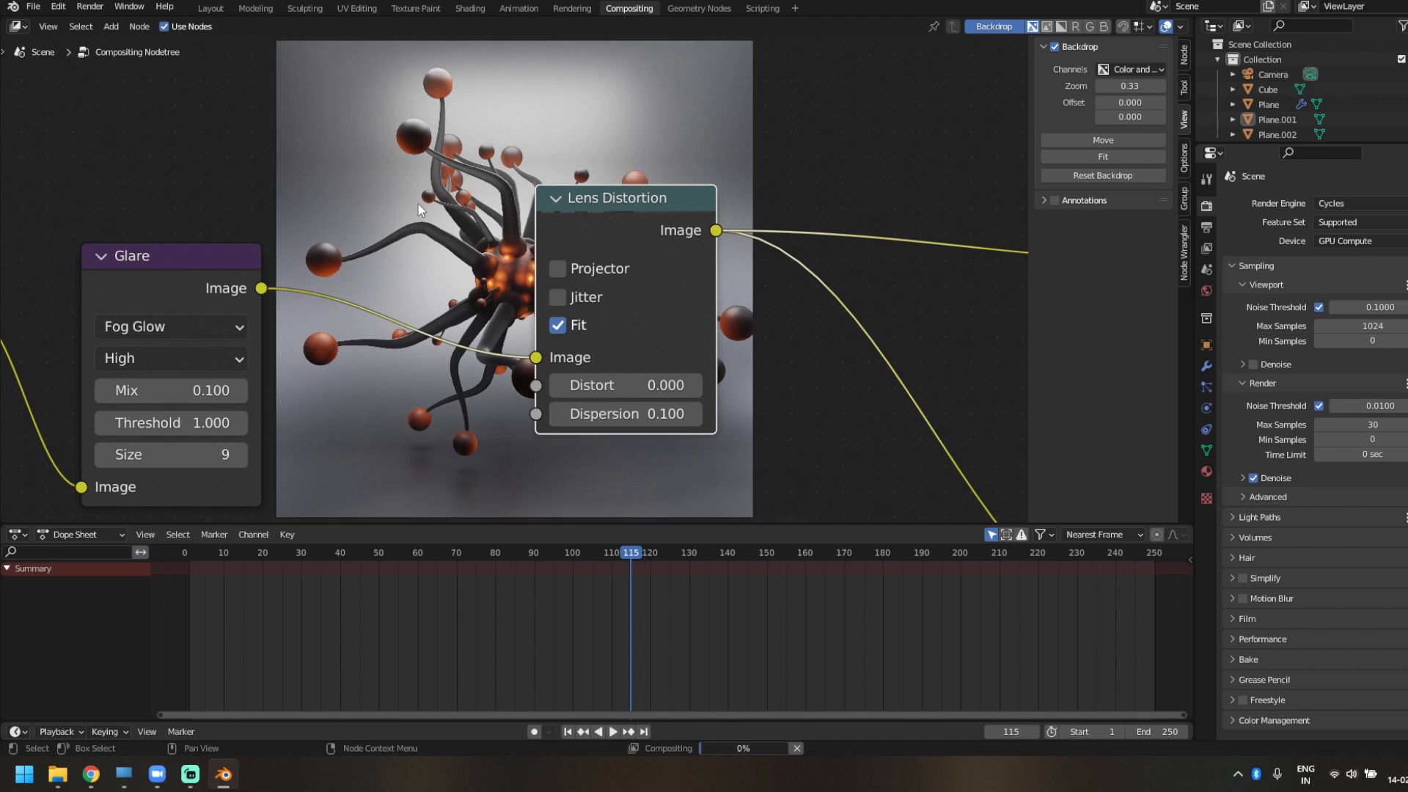
scroll(300, 380, "up", 1)
middle_click_drag(359, 261, 446, 305)
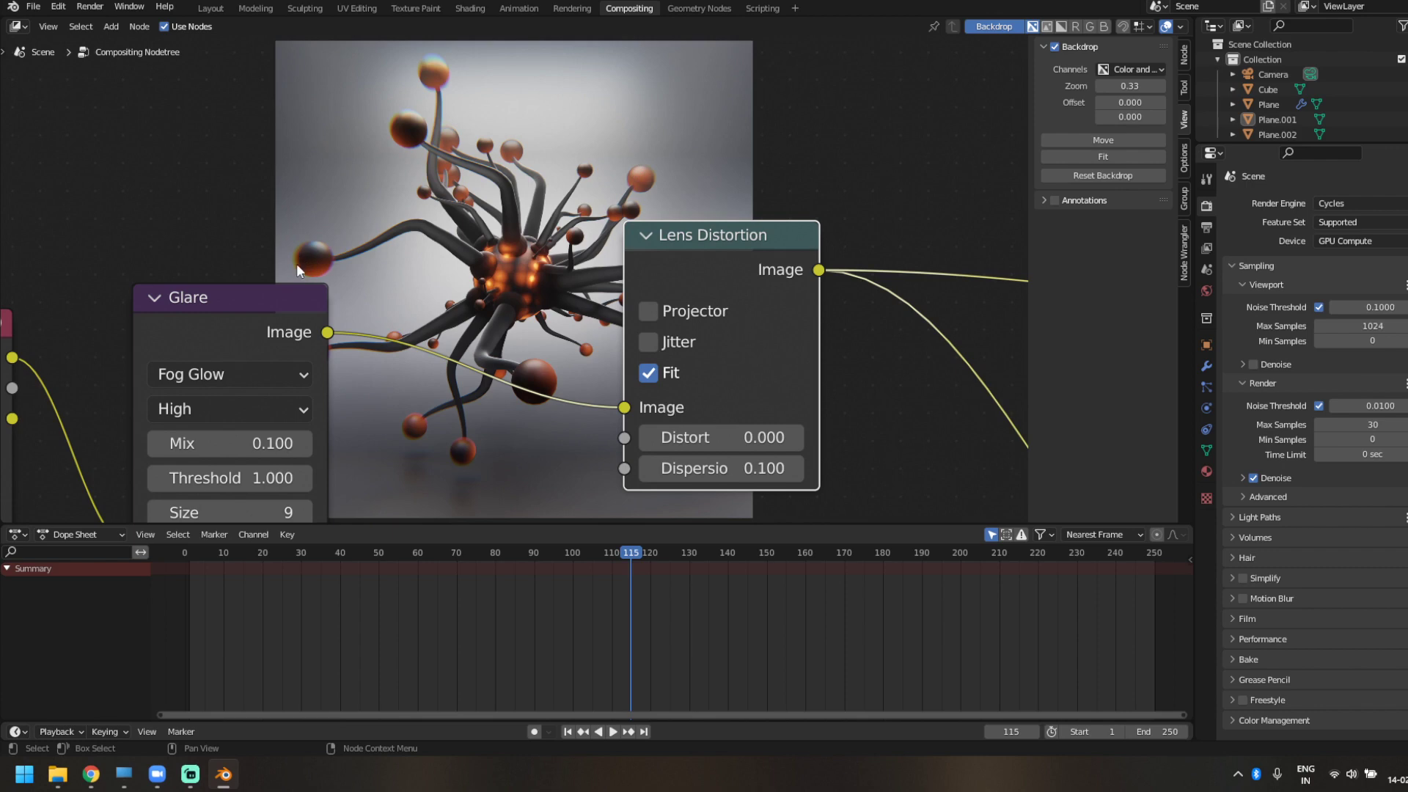
scroll(433, 339, "down", 5)
middle_click_drag(473, 366, 343, 230)
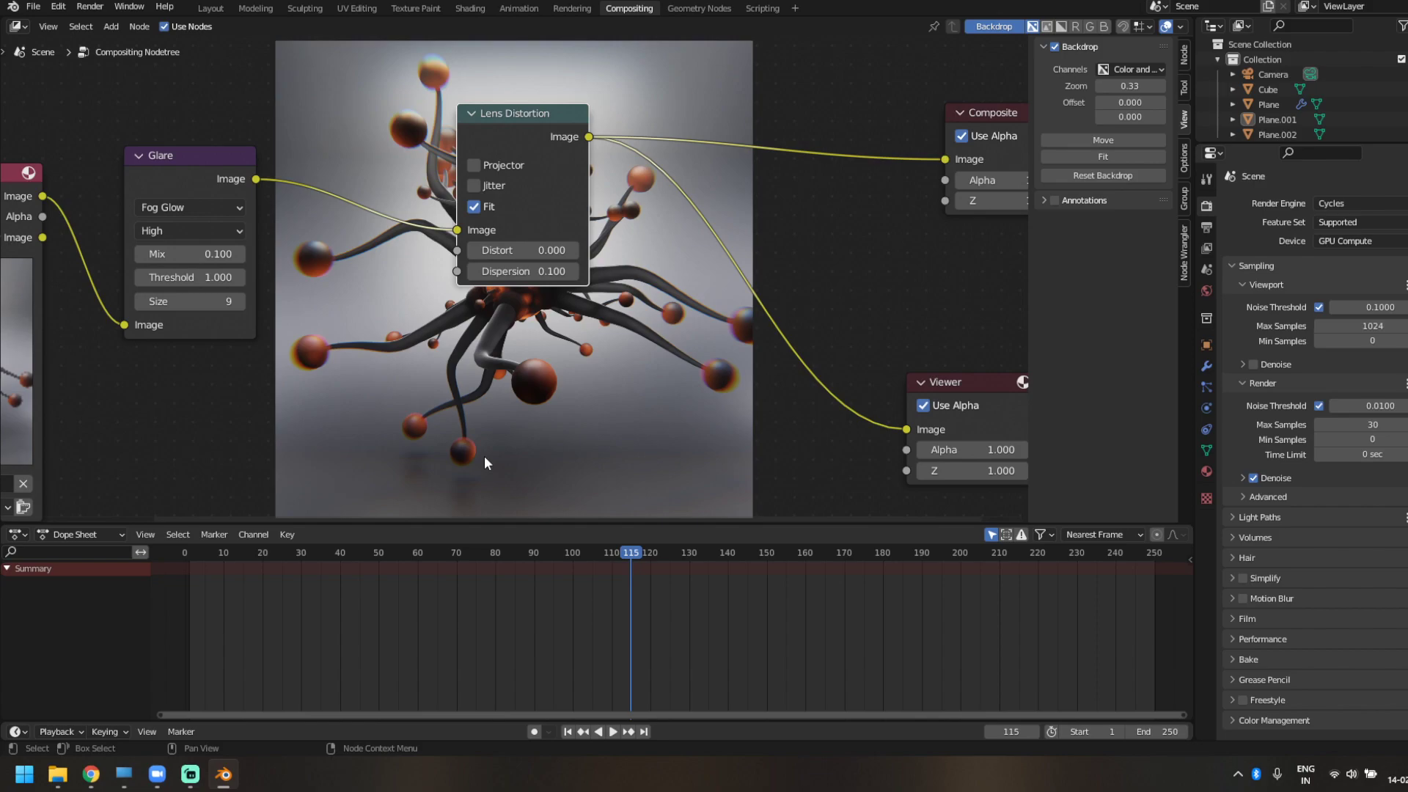
- Render the current frame again and examine the glow and color fringing in the result up close
key("F12")
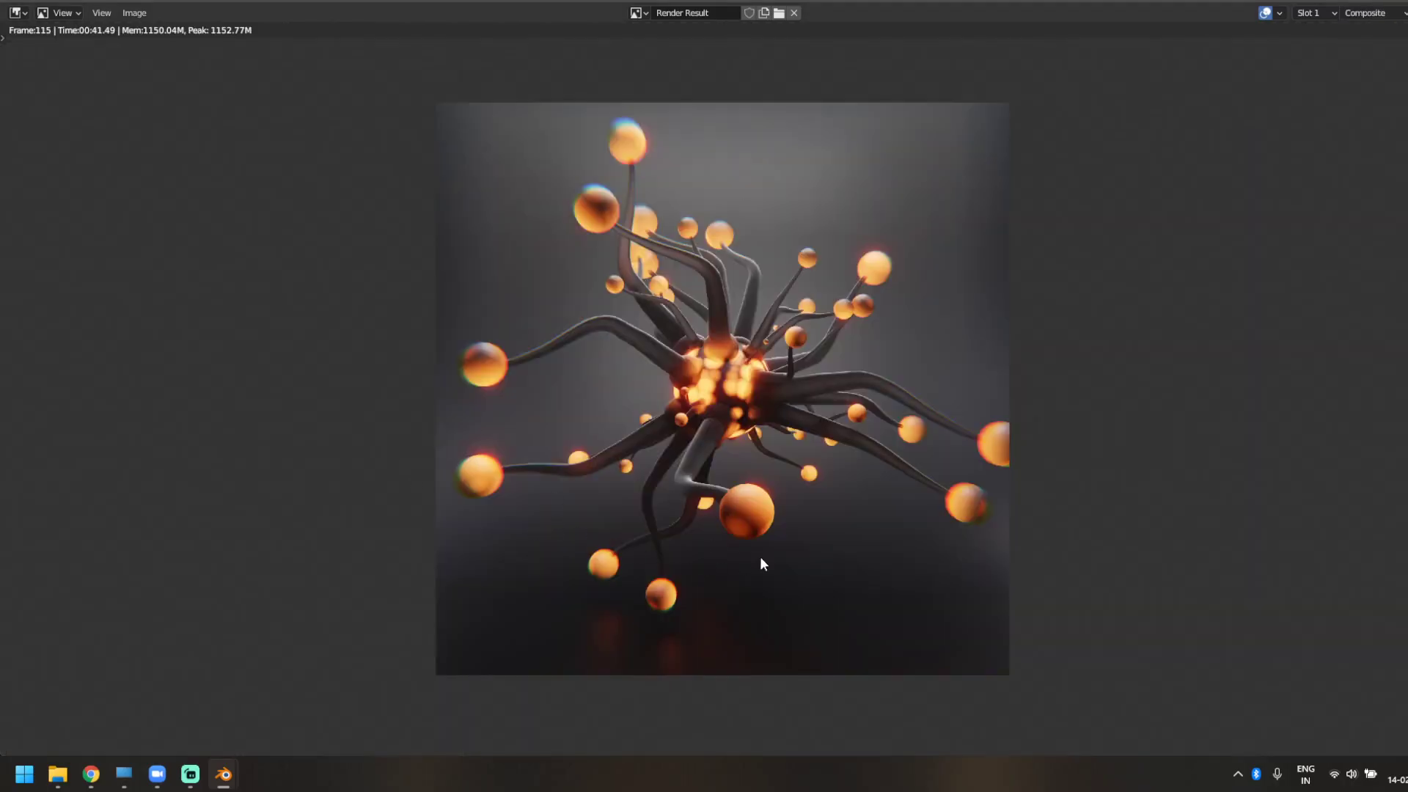
scroll(624, 480, "up", 3)
scroll(624, 479, "down", 2)
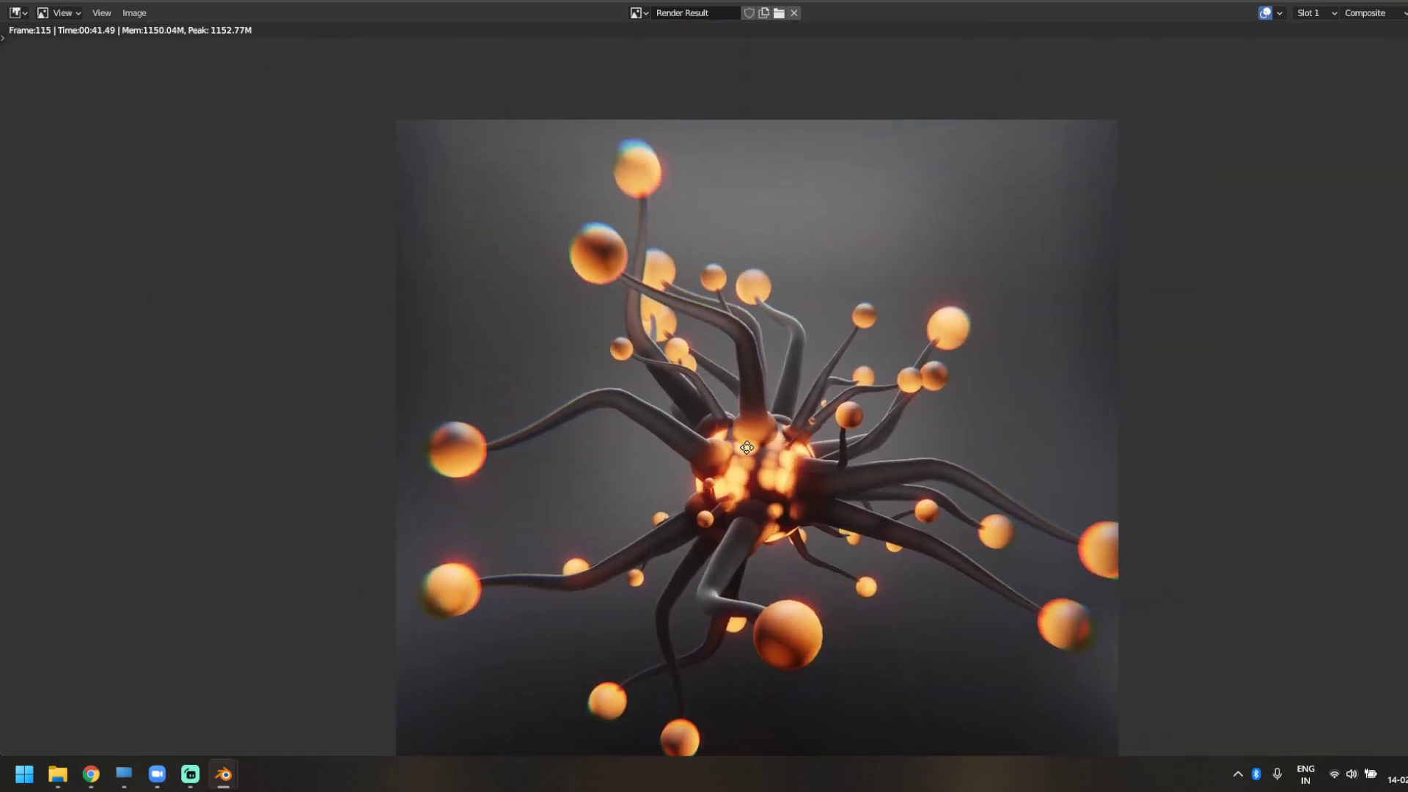
scroll(723, 454, "up", 1)
scroll(749, 433, "up", 1)
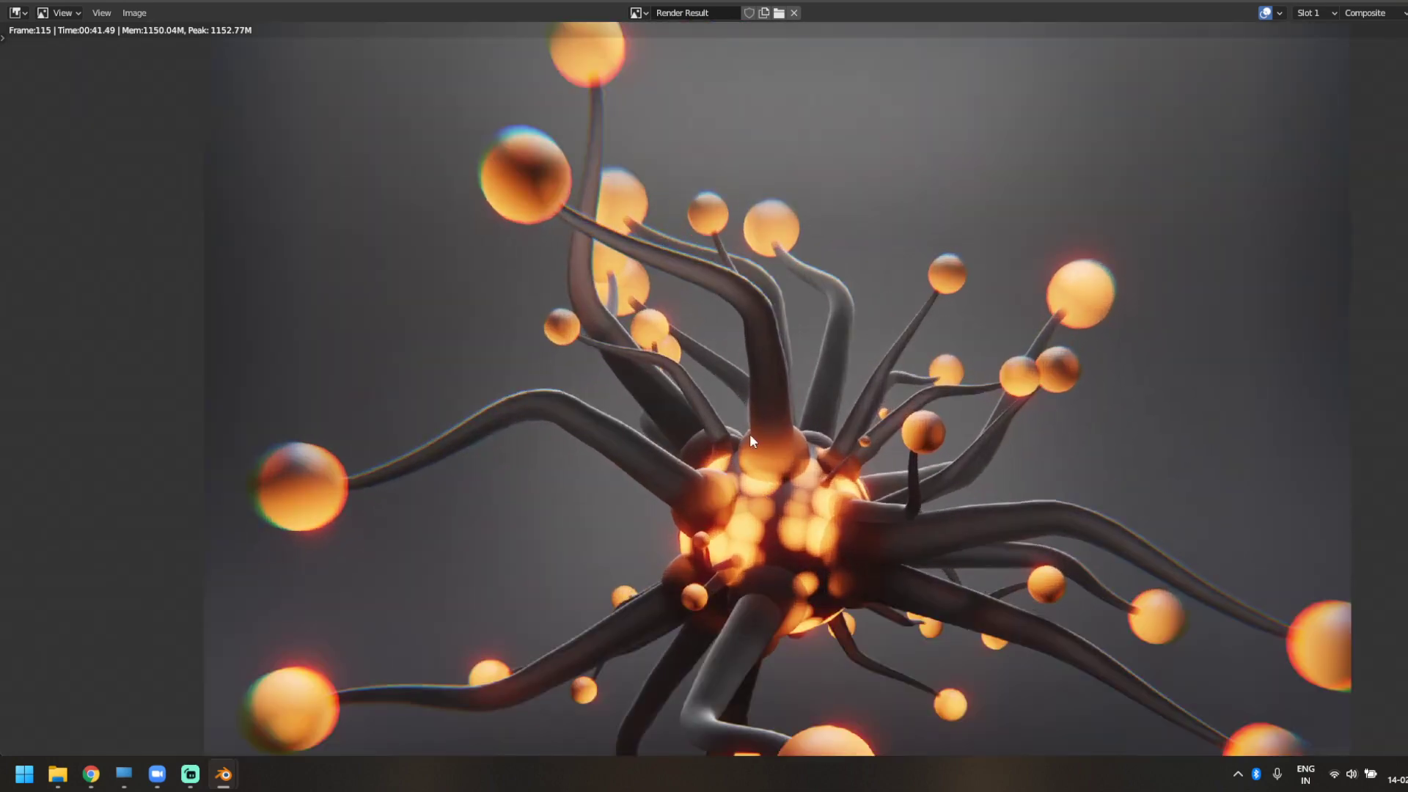
scroll(750, 432, "down", 4)
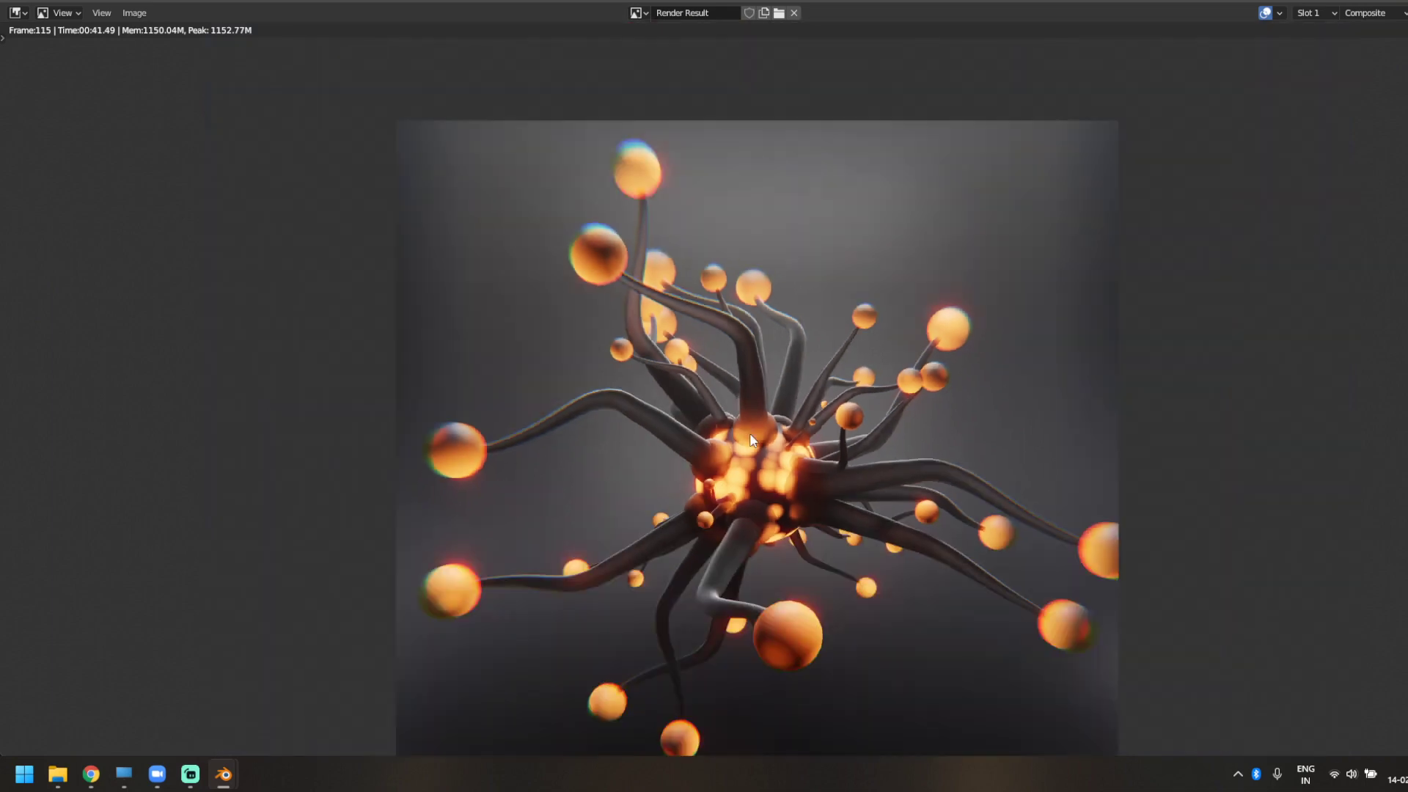
scroll(806, 447, "up", 2)
scroll(762, 381, "down", 2)
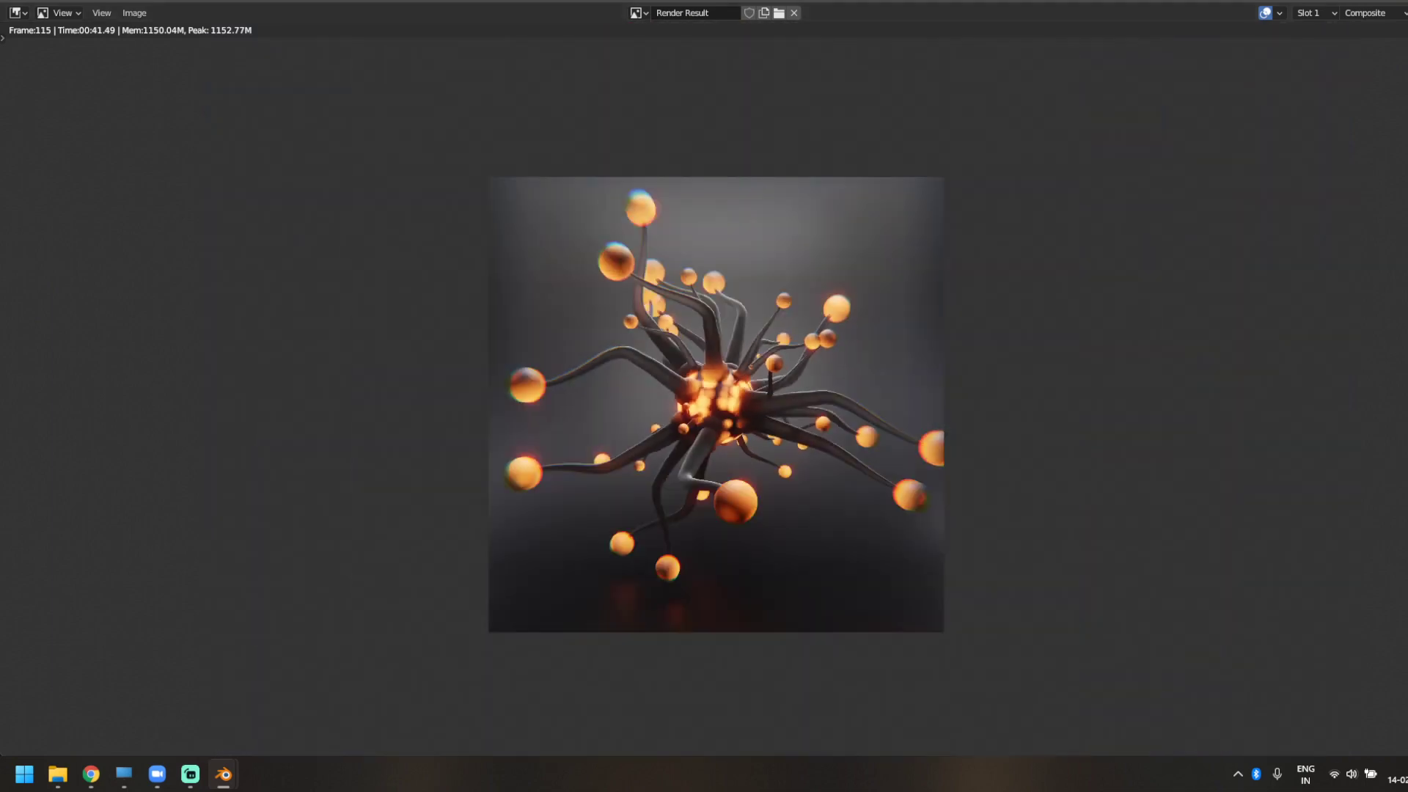
- Close the render result, switch to the Geometry Nodes workspace and select the tentacle object to show the start of its node tree
key("Escape")
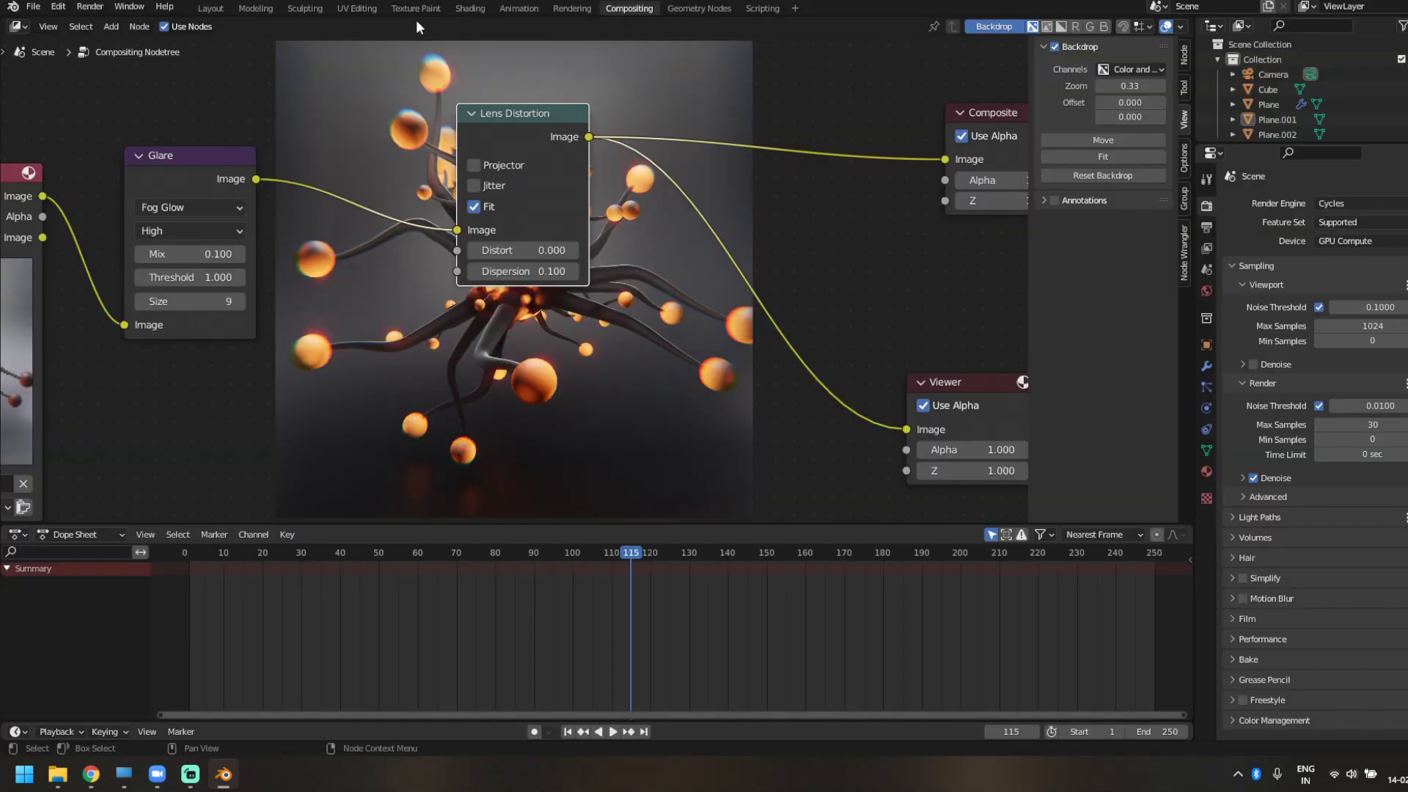
left_click(709, 9)
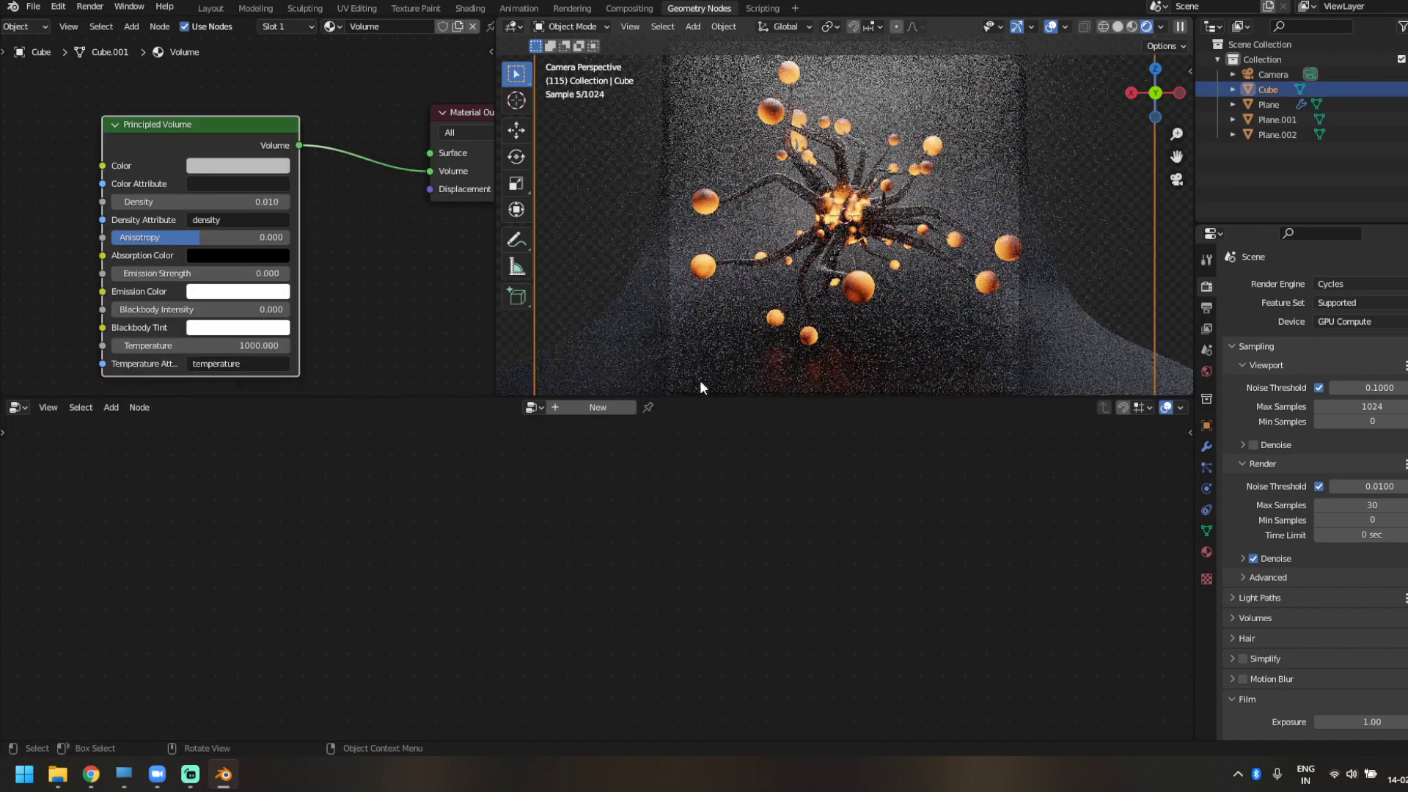
left_click(702, 267)
middle_click_drag(302, 473, 624, 519)
scroll(623, 519, "down", 3)
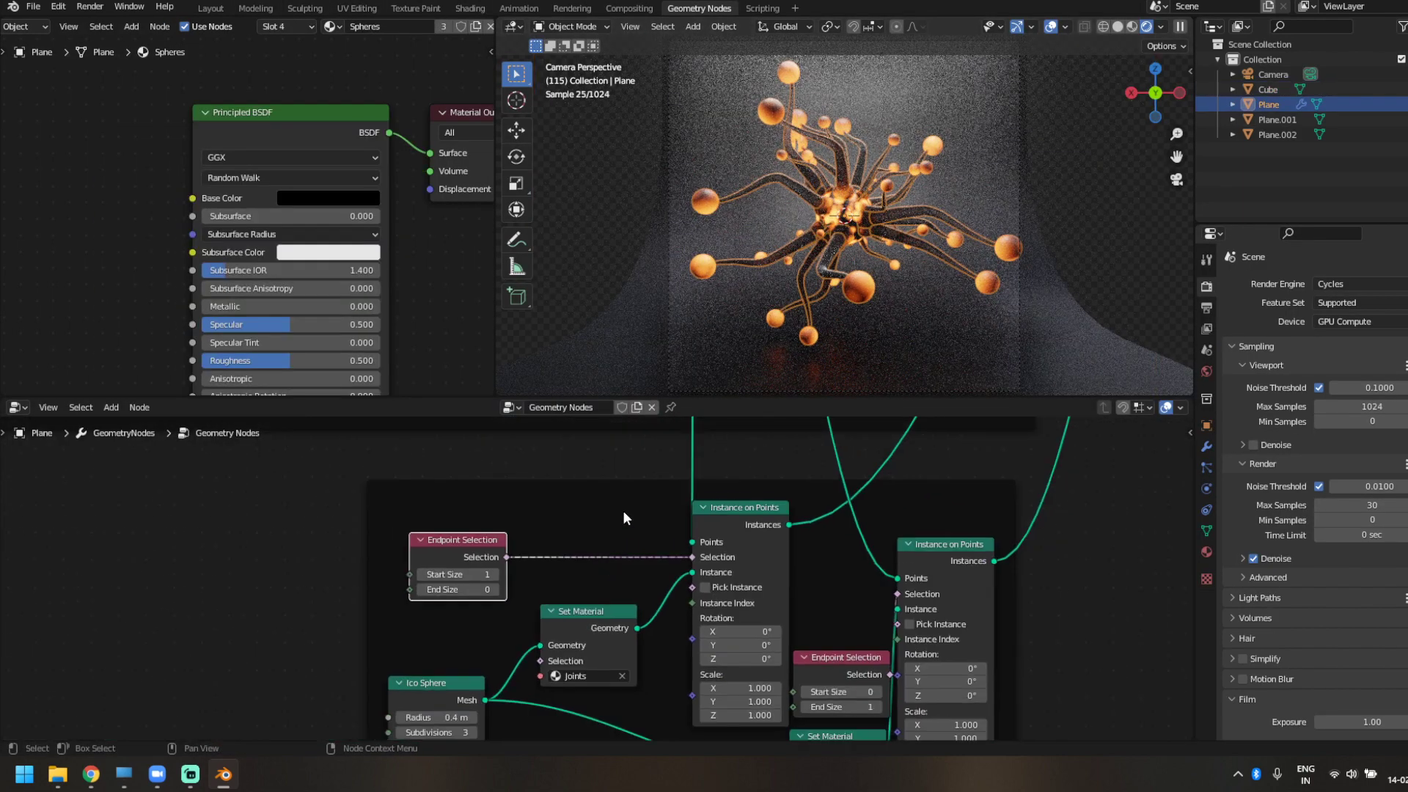
scroll(624, 518, "down", 5)
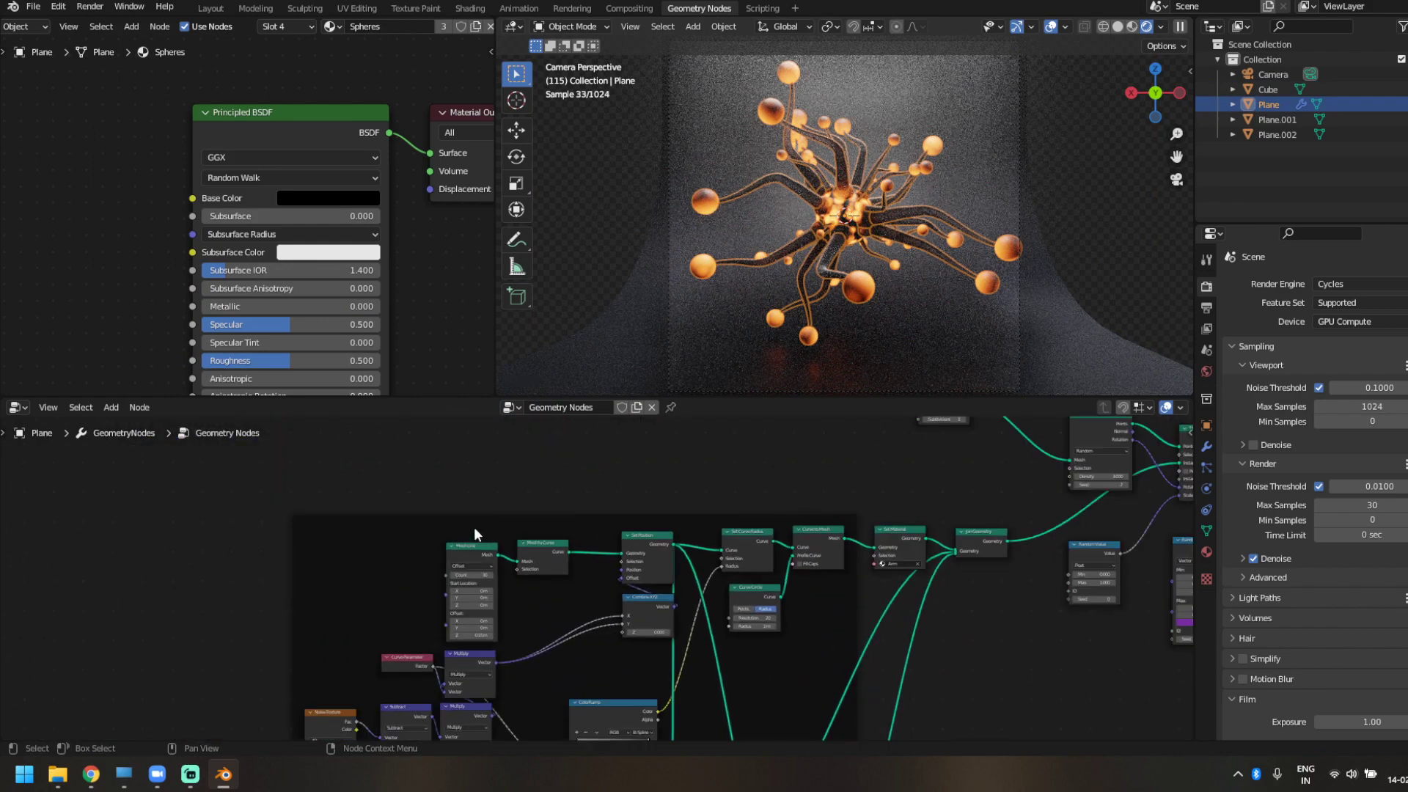
scroll(587, 600, "up", 3)
middle_click_drag(612, 470, 252, 710)
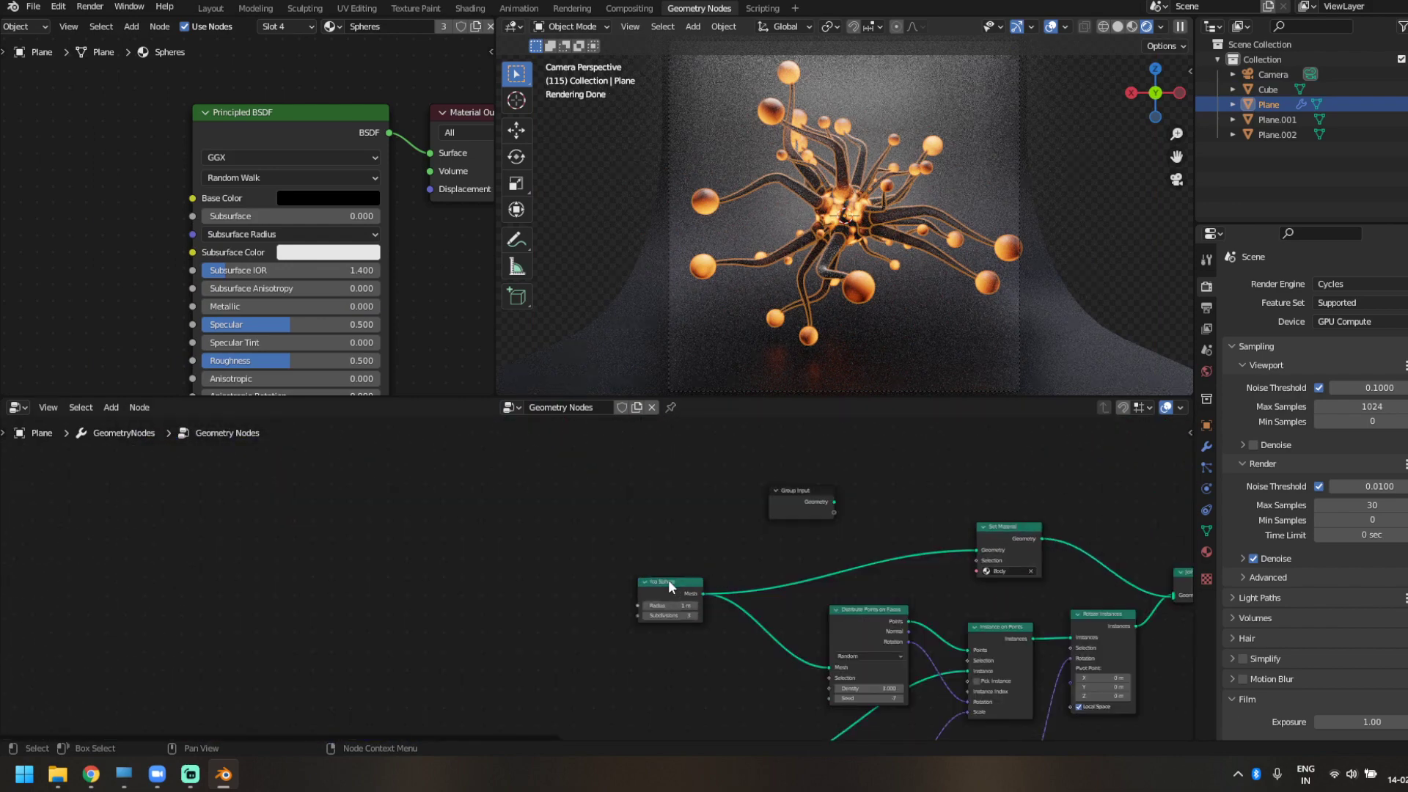
- Feed the Group Input's Geometry into Set Material and Distribute Points on Faces in place of the Ico Sphere's mesh
left_click_drag(669, 584, 592, 572)
left_click_drag(834, 501, 707, 594)
scroll(836, 247, "up", 3)
middle_click_drag(852, 240, 773, 475)
left_click_drag(785, 508, 521, 521)
- Scale up the tentacle object's base plane mesh in Edit Mode, and return to Object Mode to view the tentacles growing from it
left_click(769, 240)
left_click(831, 225)
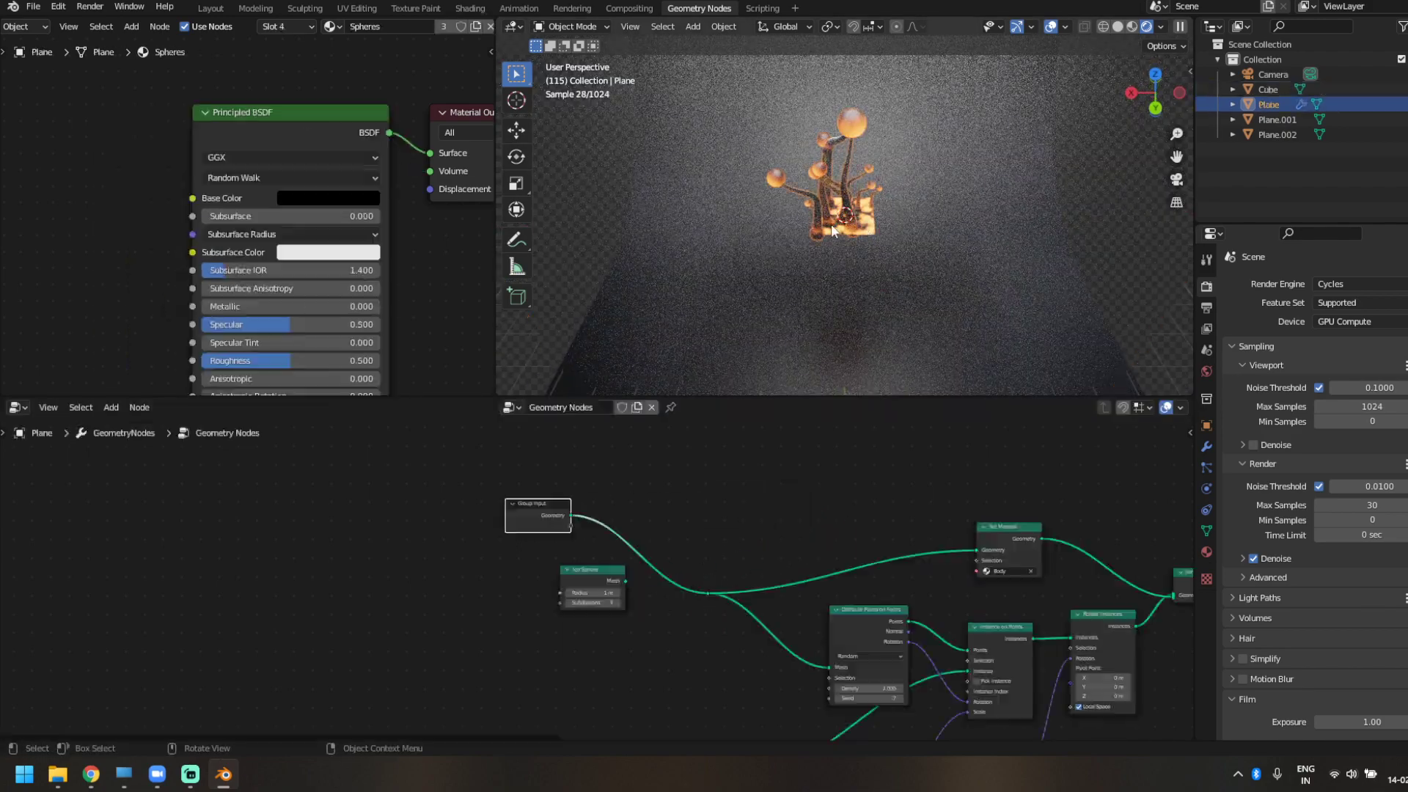
key("Tab")
key("s")
left_click(920, 282)
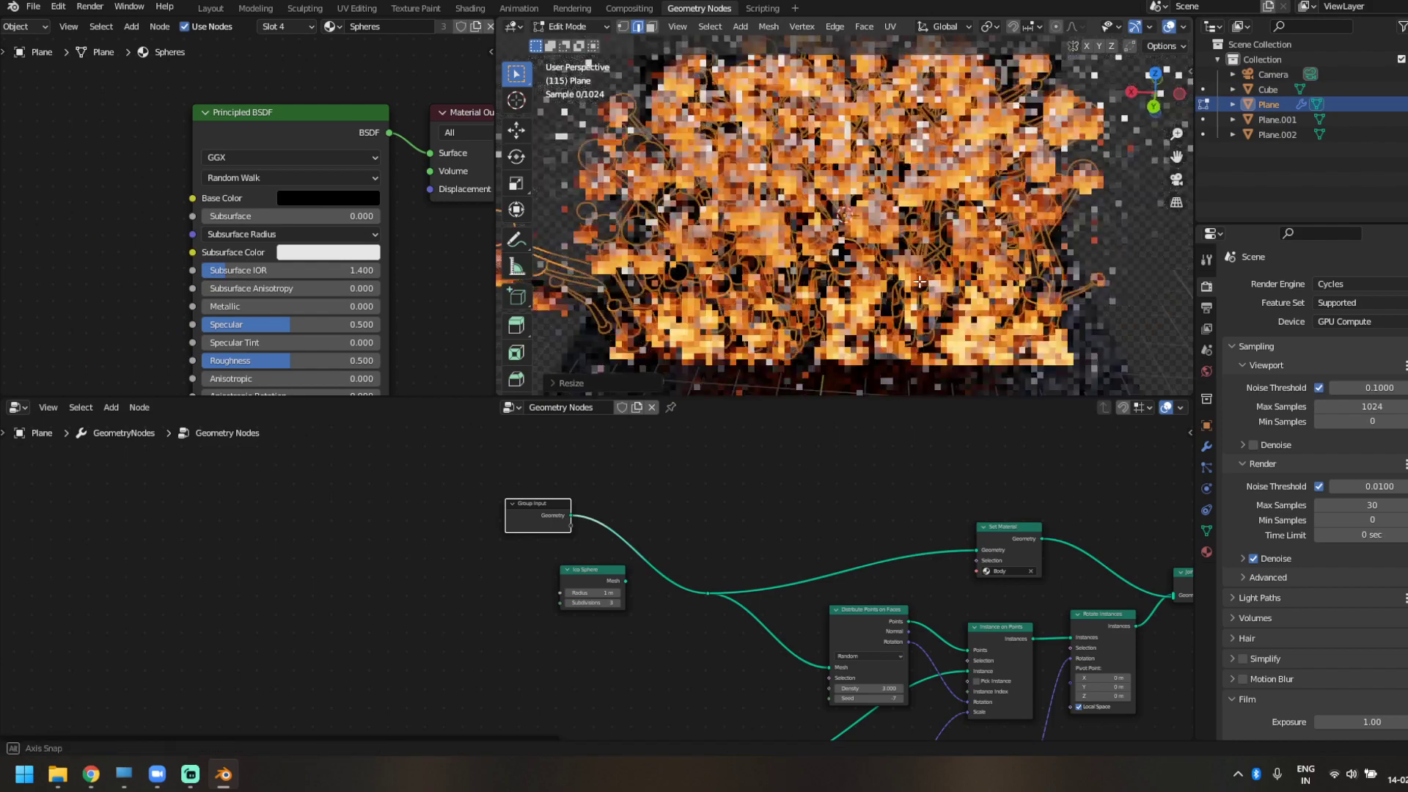
key("ctrl+z")
key("Tab")
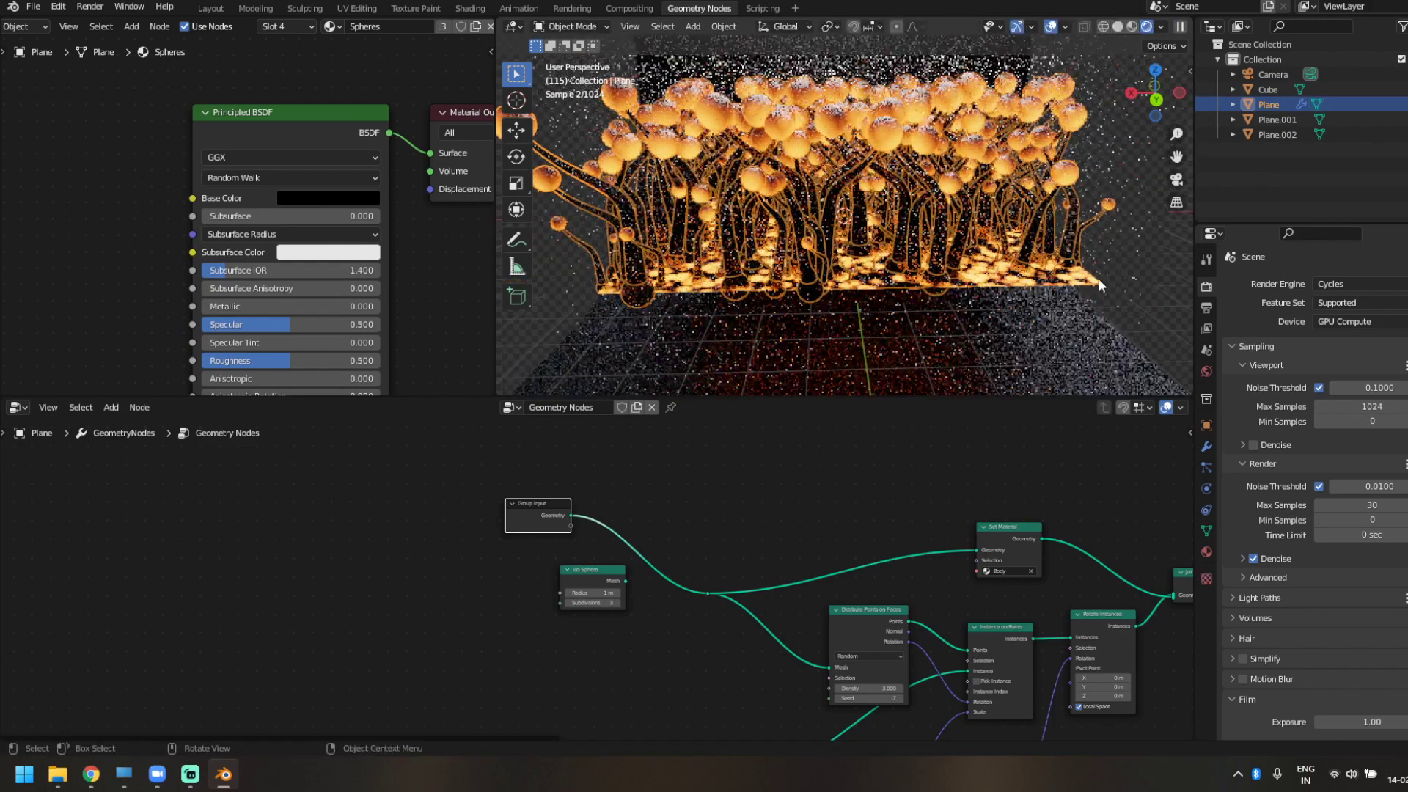
mouse_move(1098, 285)
middle_mouse_down()
mouse_move(1130, 317)
mouse_move(1092, 307)
middle_mouse_up()
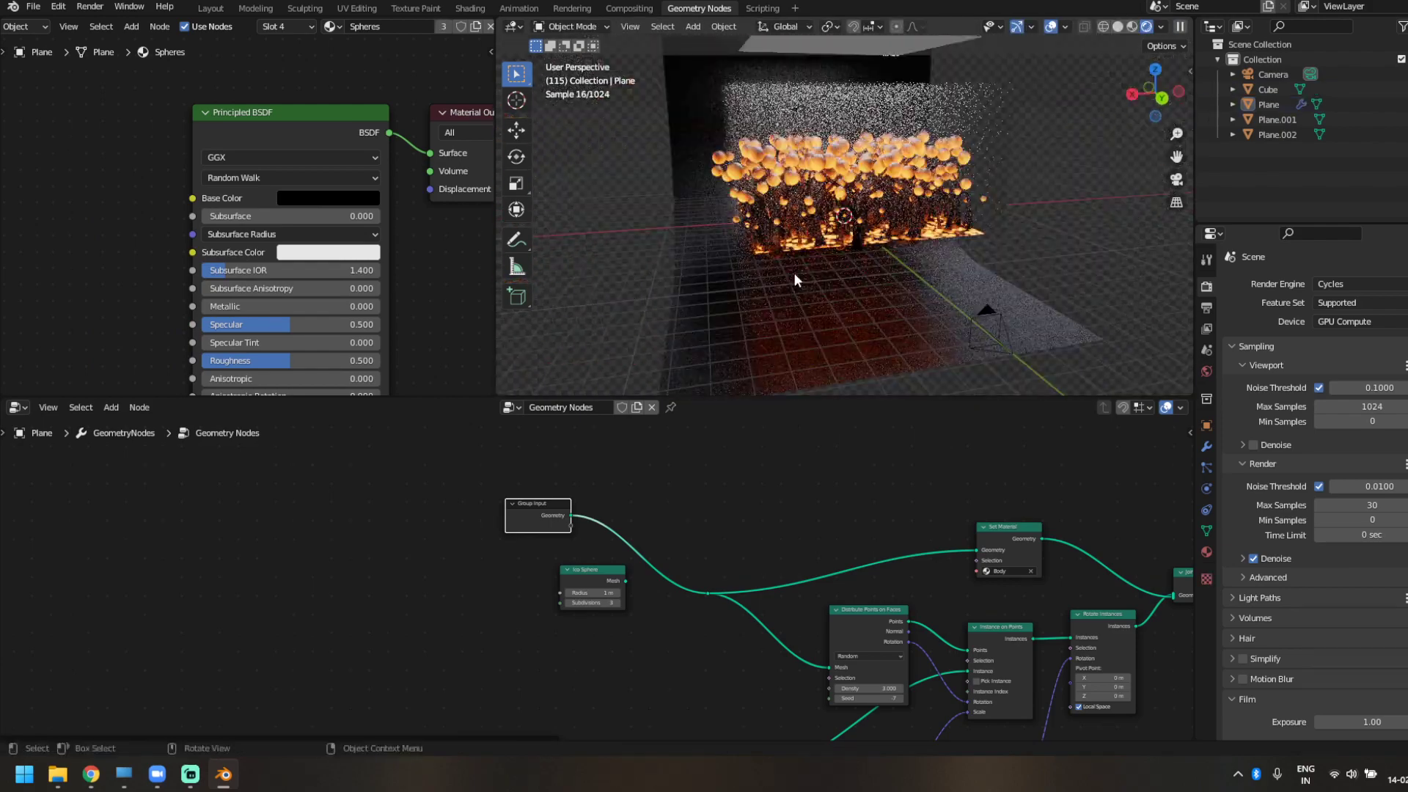